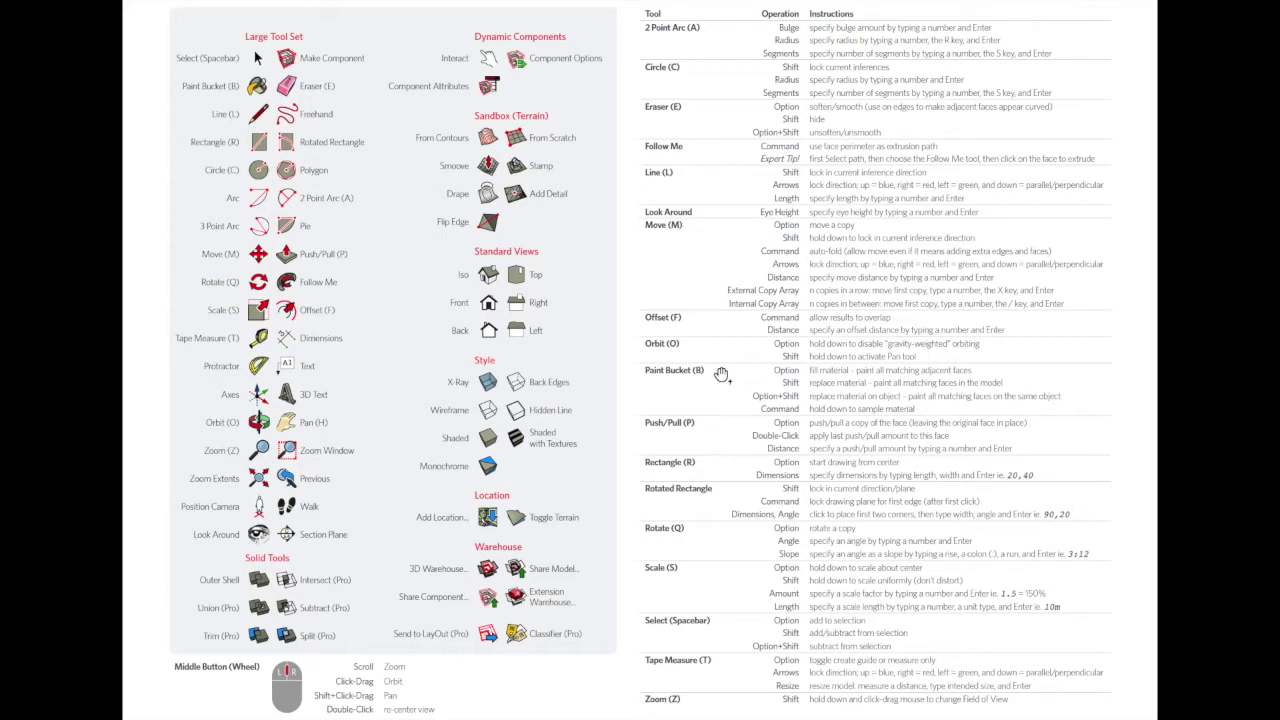
# Step: Switch to the web browser and search Google for "sketchup free"
pyautogui.press('super+shift+5')
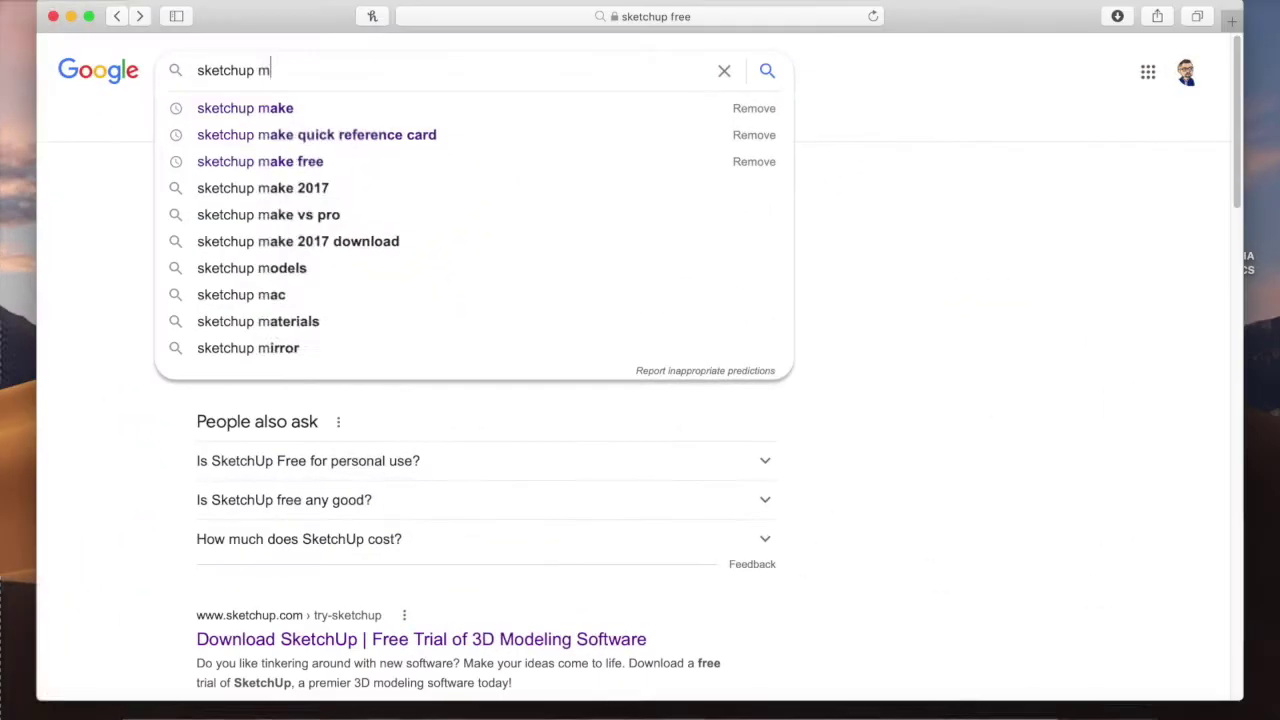
pyautogui.press('BackSpace')
pyautogui.write('free')
pyautogui.click(298, 104)
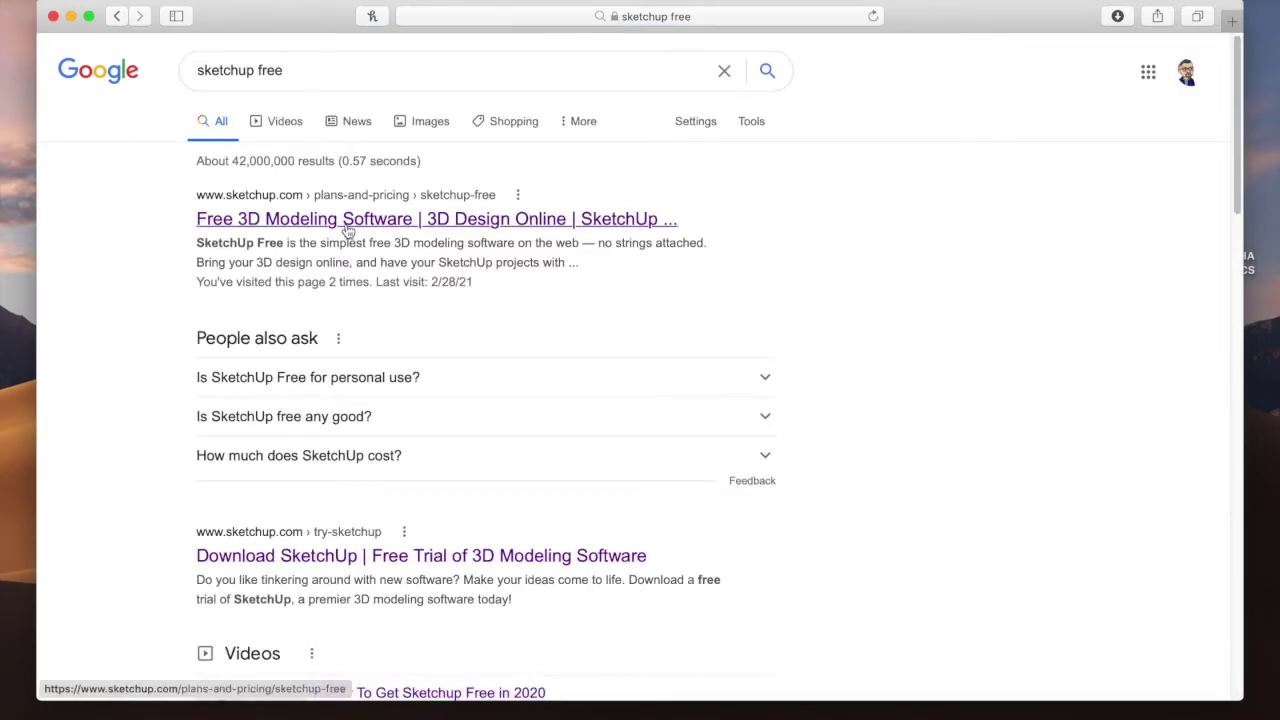
# Step: Open the SketchUp Free plan page from the search results and start modeling in the web app
pyautogui.click(459, 219)
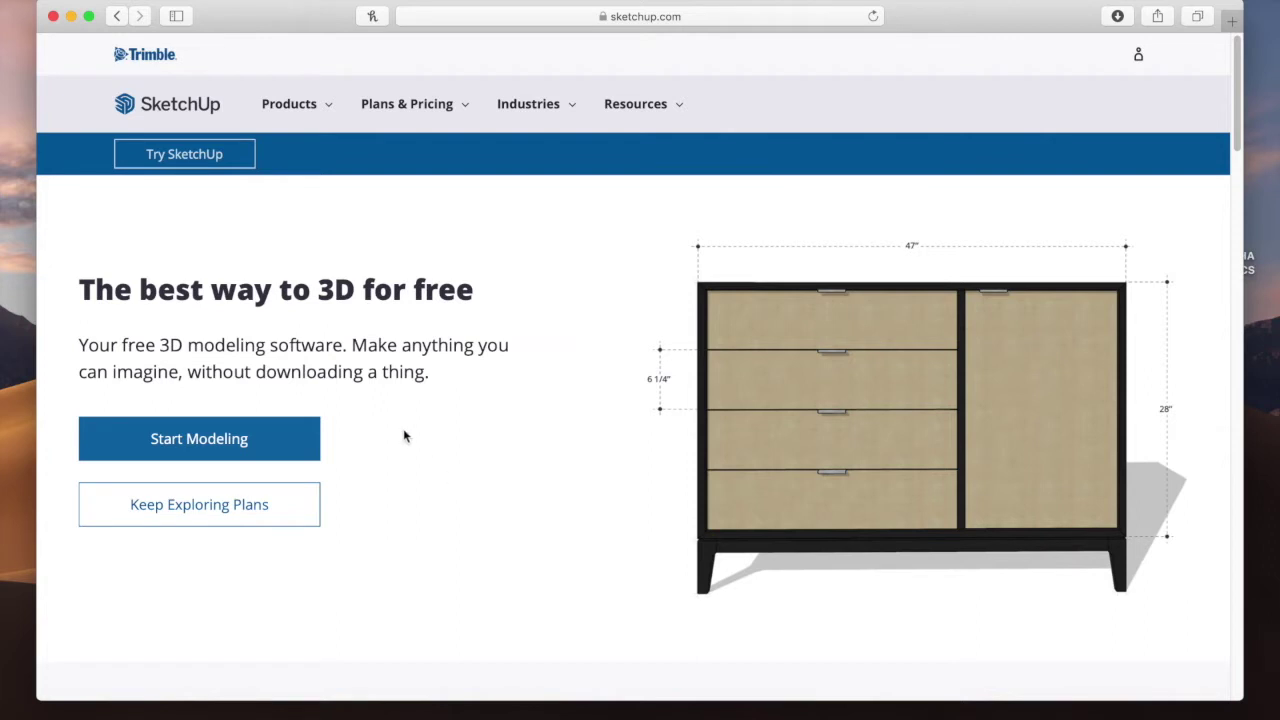
pyautogui.click(276, 445)
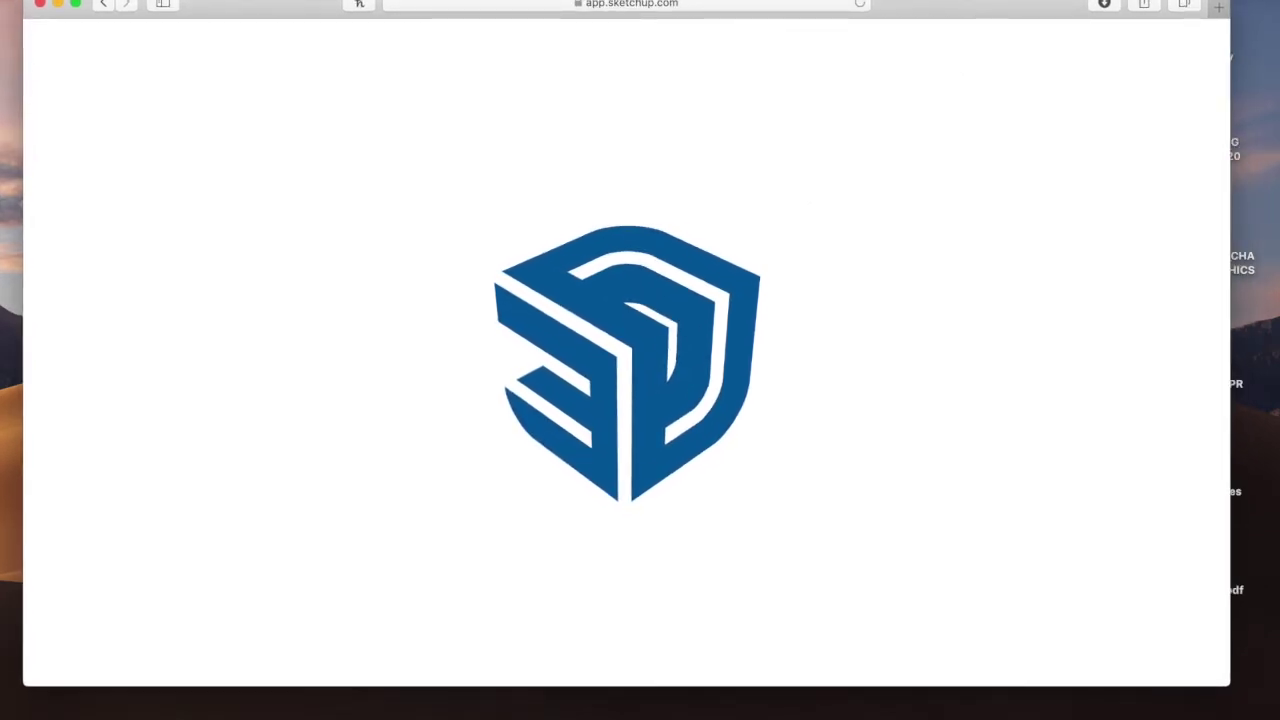
pyautogui.moveTo(1239, 200); pyautogui.dragTo(1266, 200)
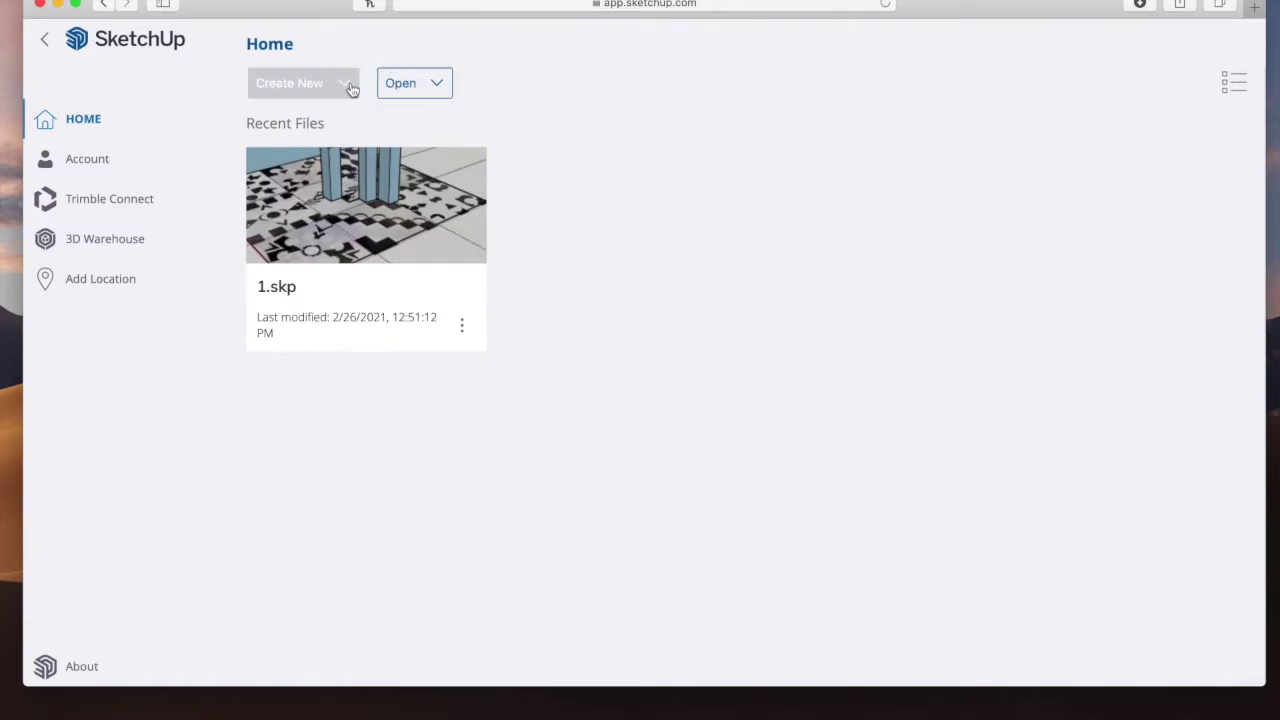
# Step: Check the account page and create a new model from the Simple Template - Feet and Inches
pyautogui.click(105, 159)
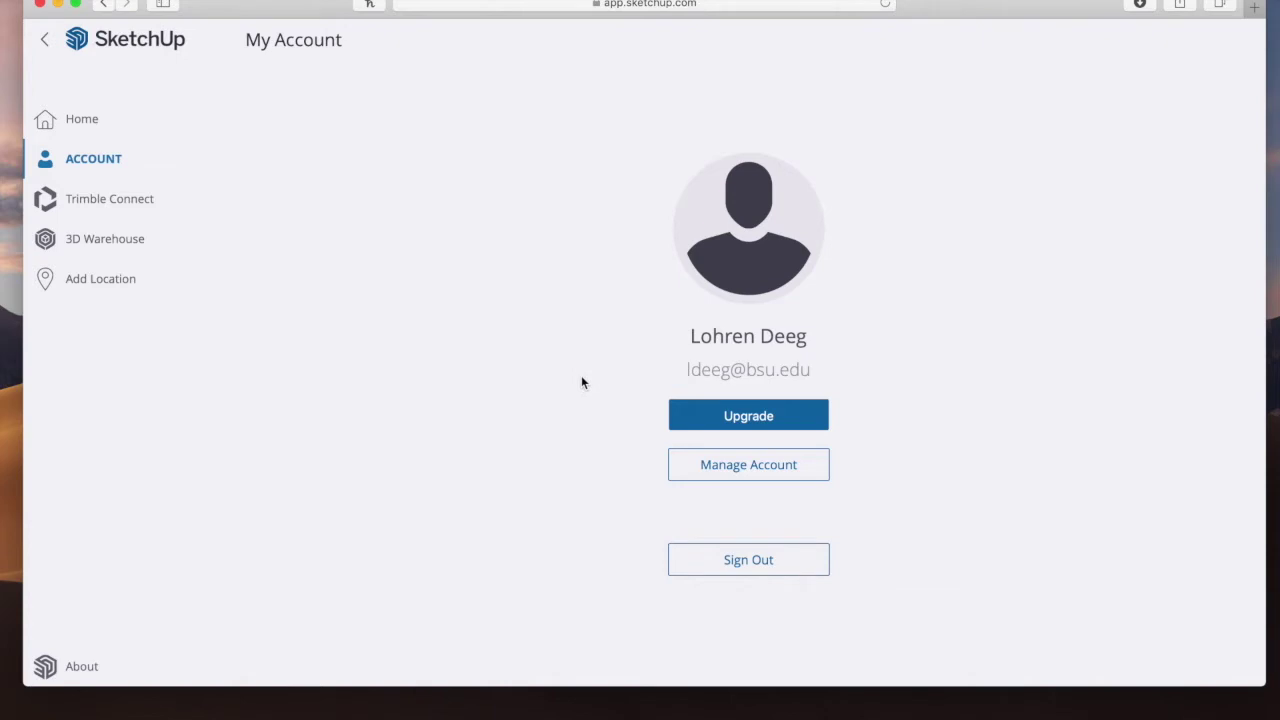
pyautogui.click(88, 128)
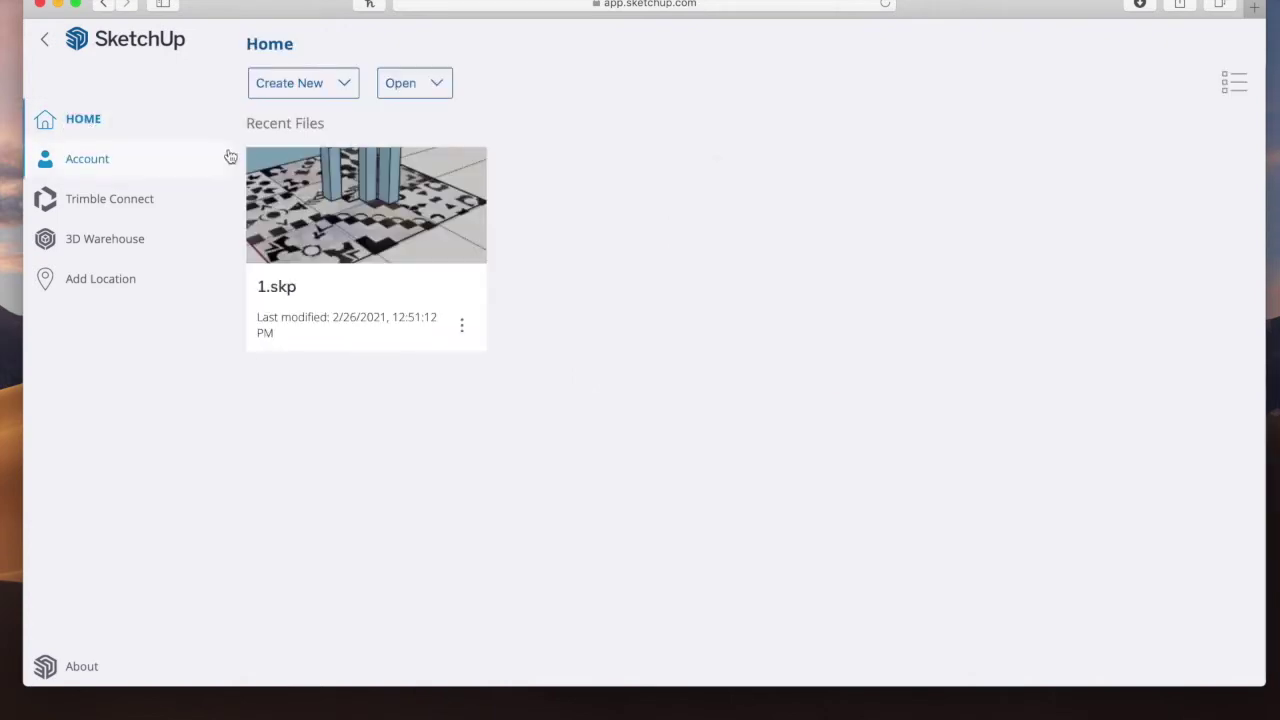
pyautogui.click(345, 88)
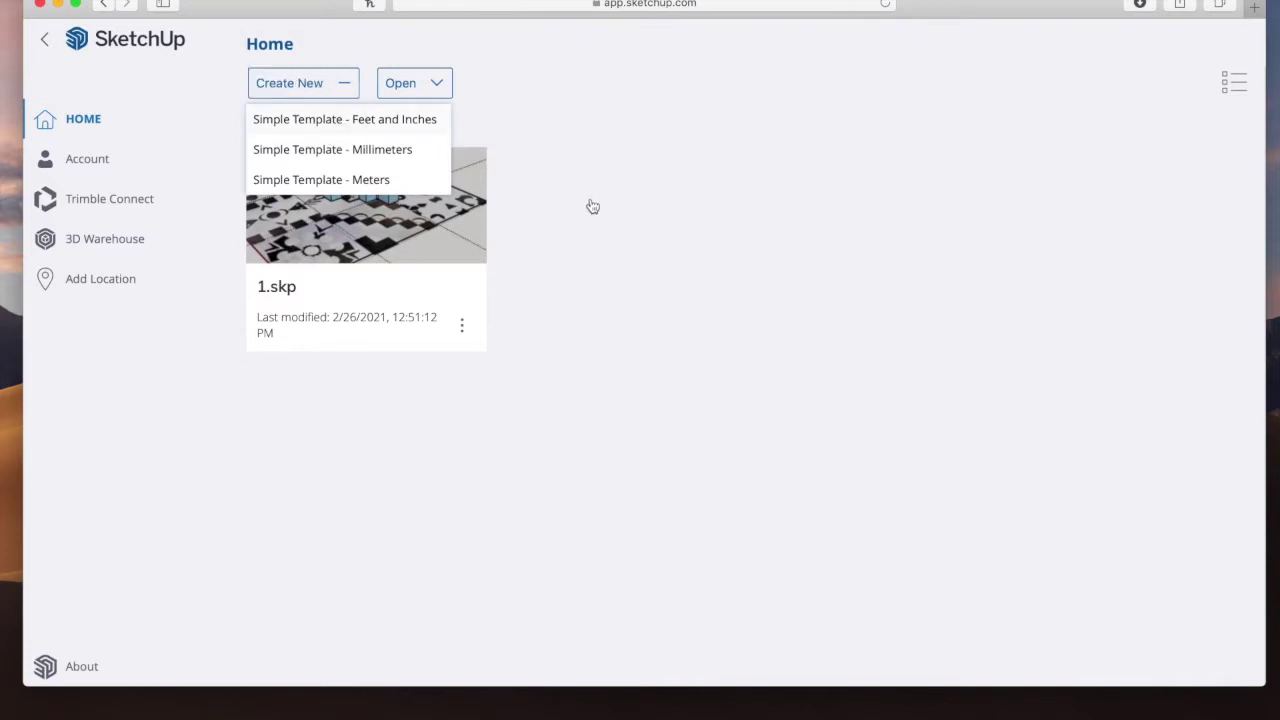
pyautogui.click(397, 122)
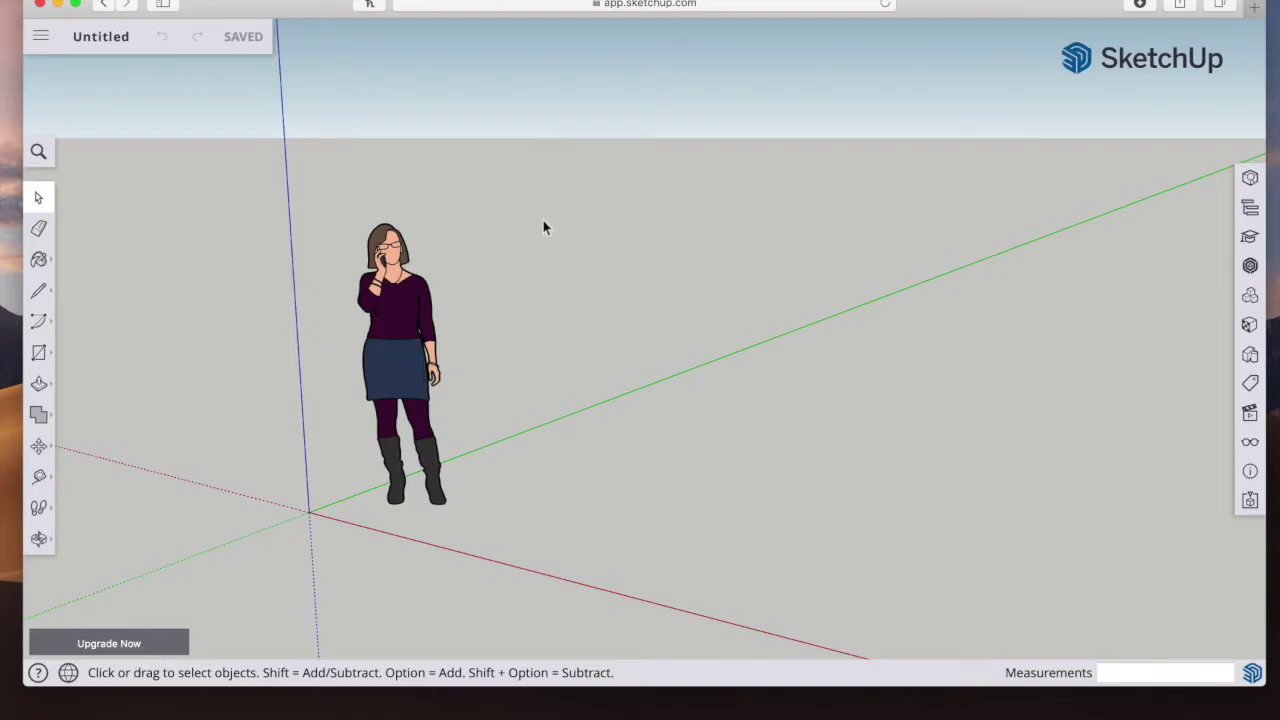
# Step: Delete the default human figure standing near the origin
pyautogui.moveTo(343, 152); pyautogui.dragTo(554, 574)
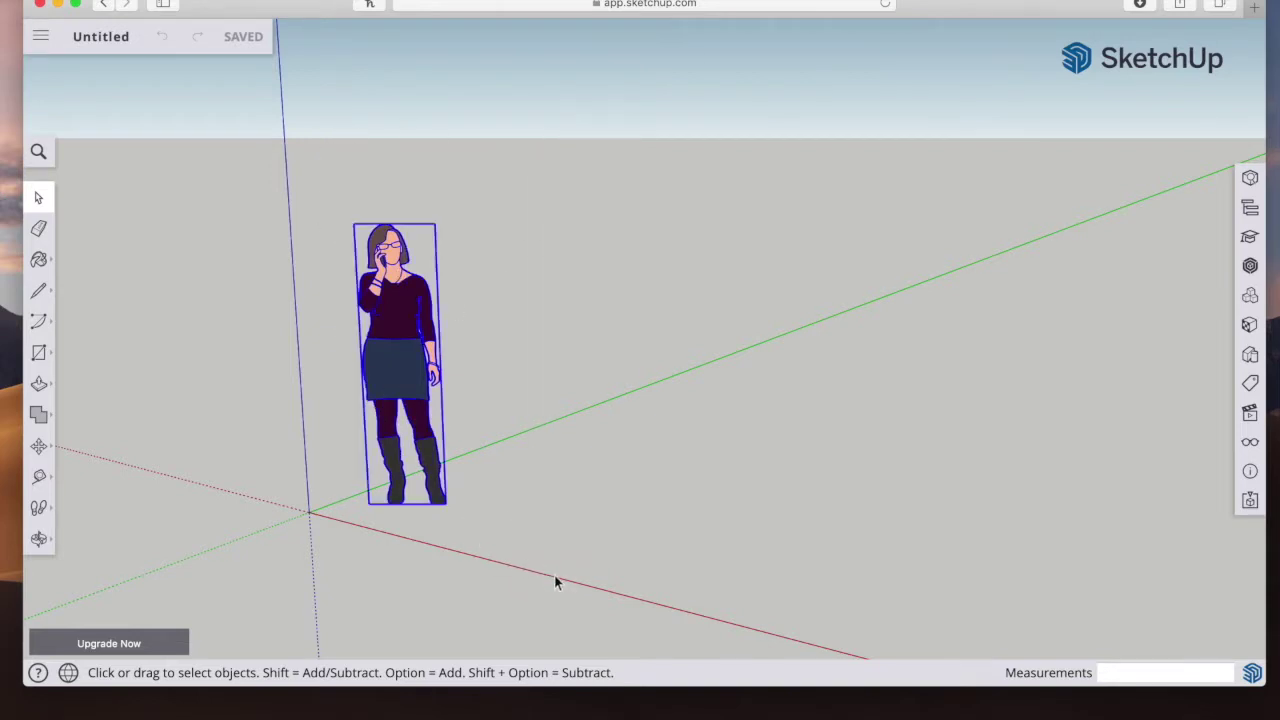
pyautogui.press('Delete')
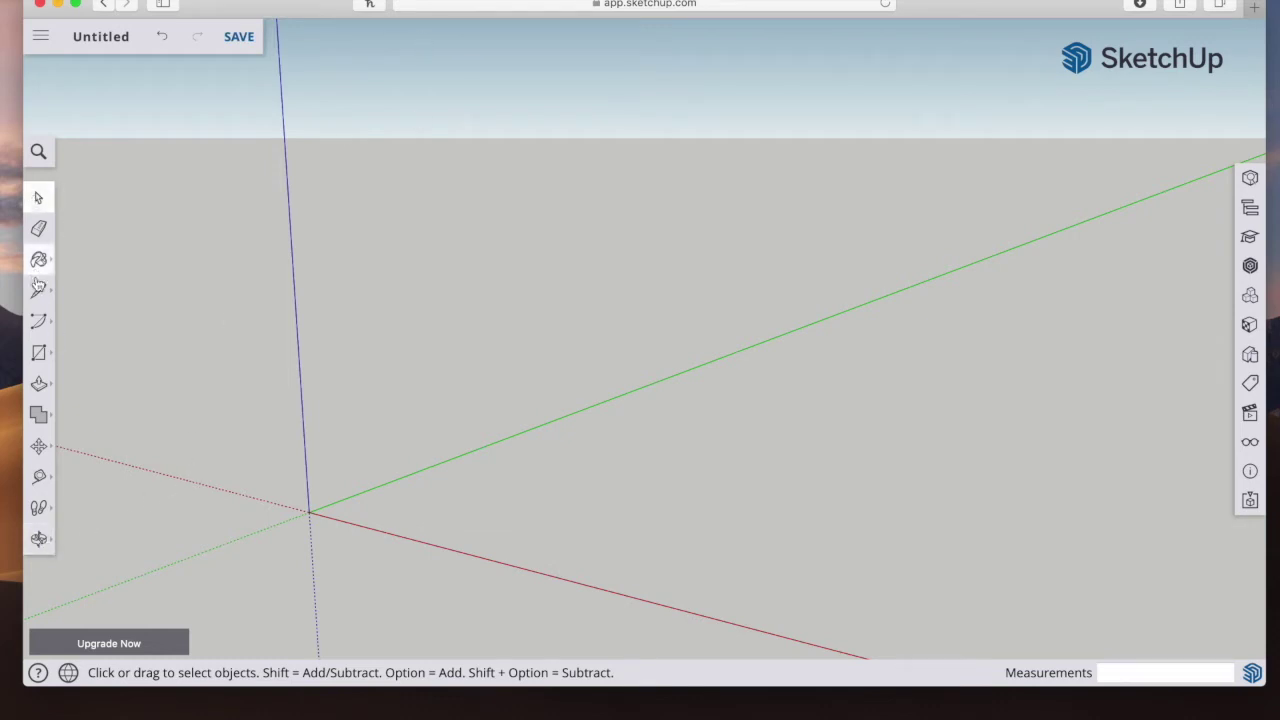
# Step: Try out the Orbit, Pan, Zoom and Zoom Extents tools on the empty model around the axes origin
pyautogui.click(40, 540)
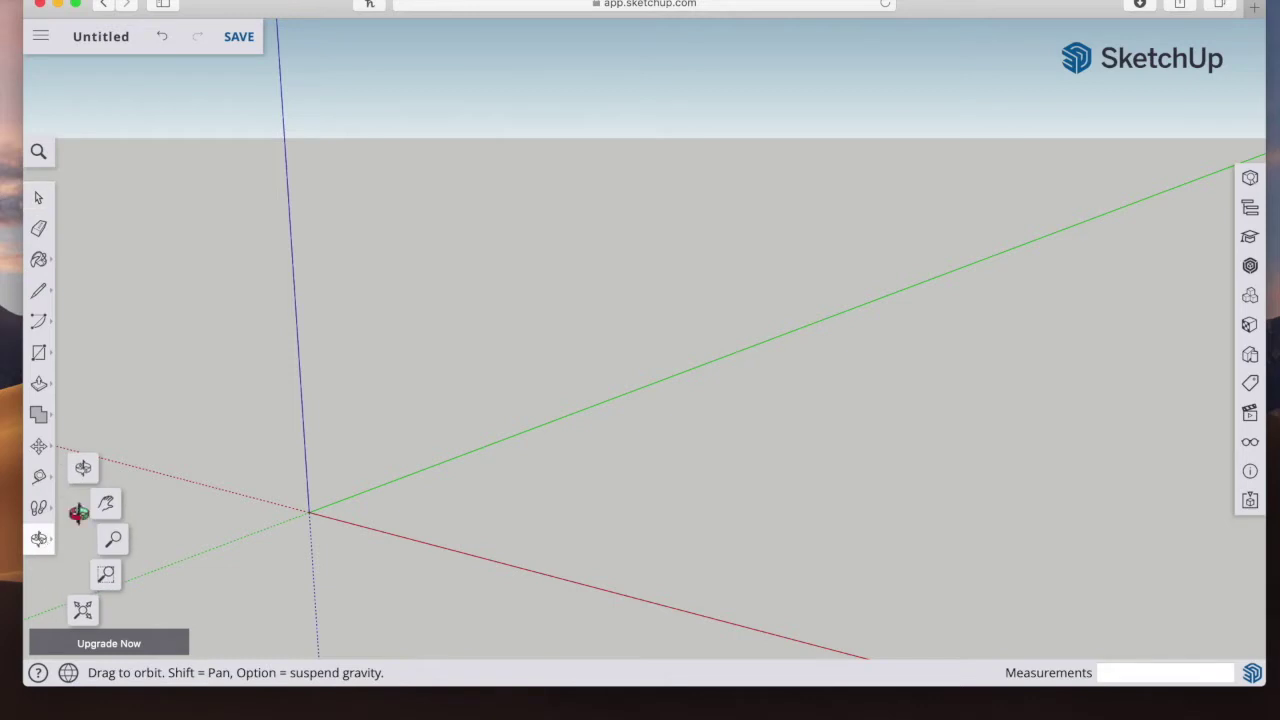
pyautogui.moveTo(331, 439); pyautogui.dragTo(394, 438)
pyautogui.click(52, 548)
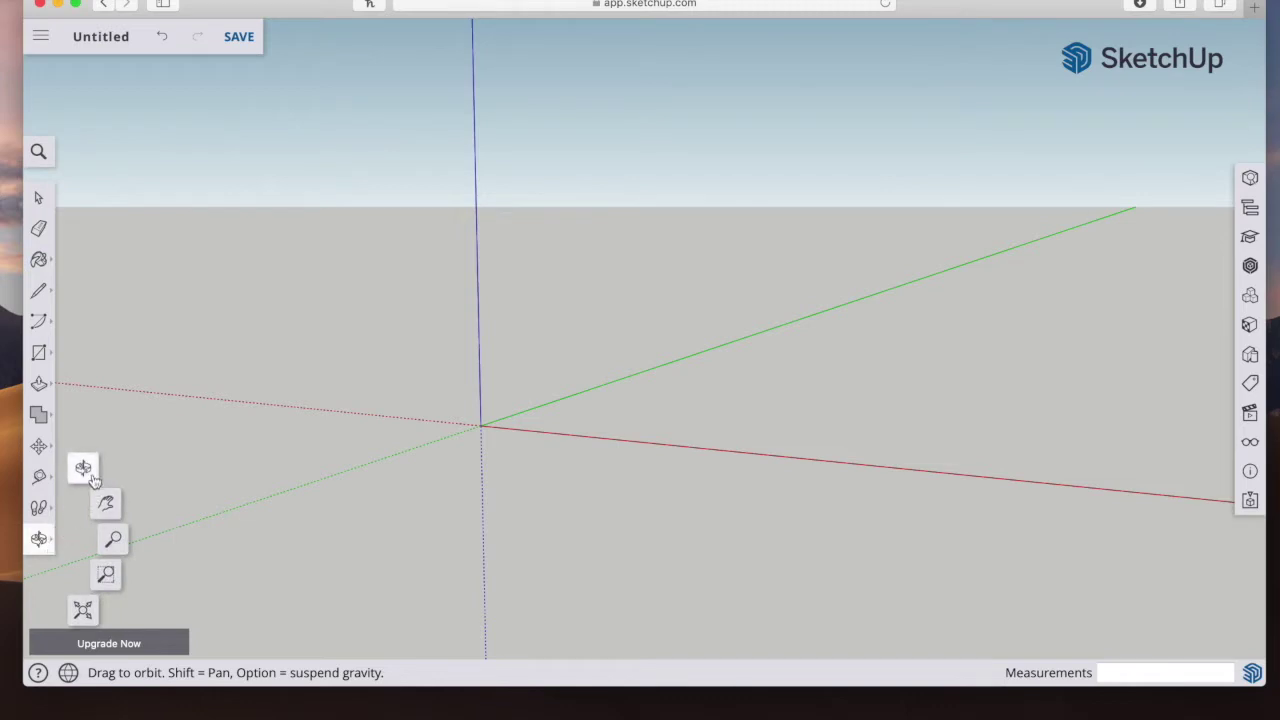
pyautogui.click(106, 503)
pyautogui.moveTo(481, 408); pyautogui.dragTo(520, 411)
pyautogui.click(50, 549)
pyautogui.click(108, 505)
pyautogui.click(36, 548)
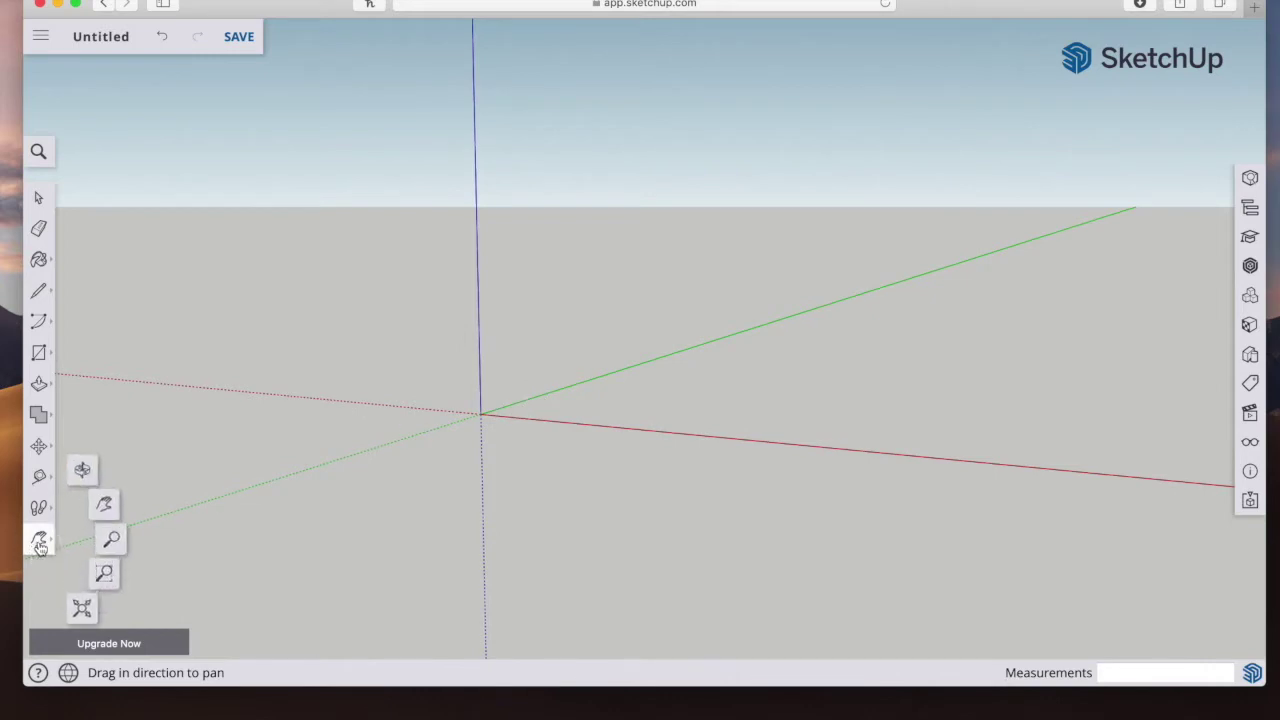
pyautogui.click(114, 541)
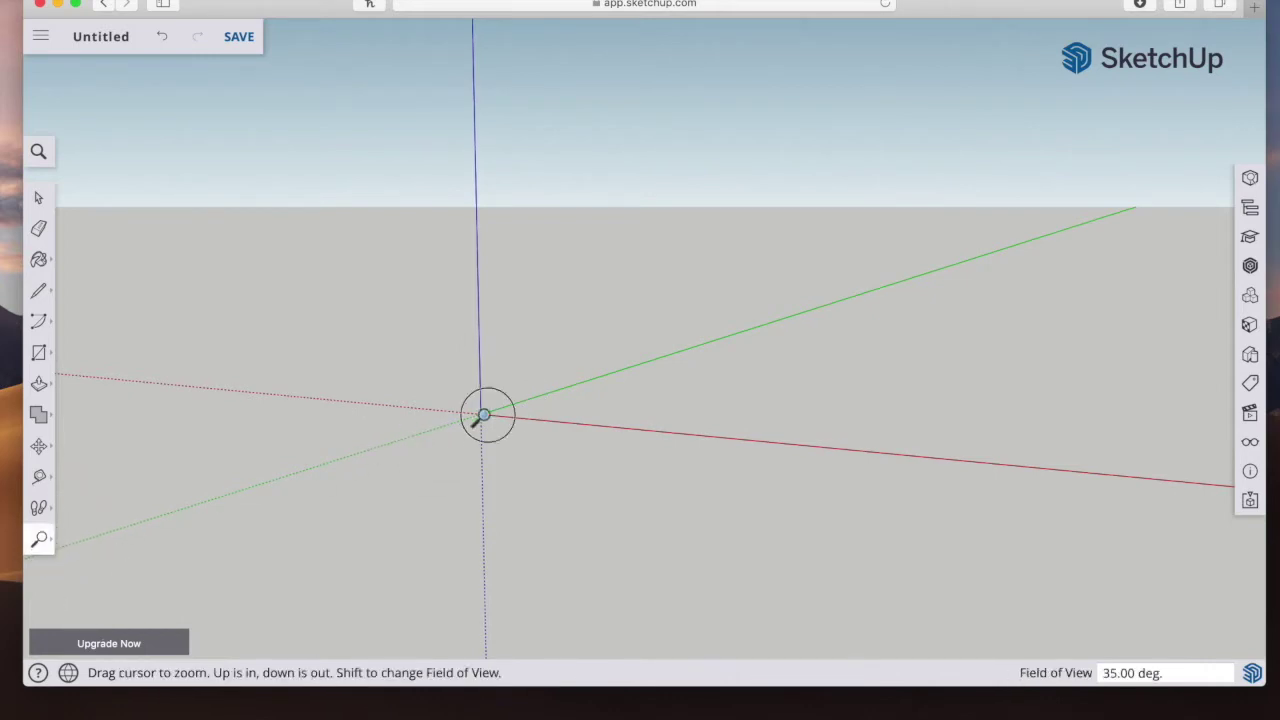
pyautogui.click(40, 538)
pyautogui.click(83, 609)
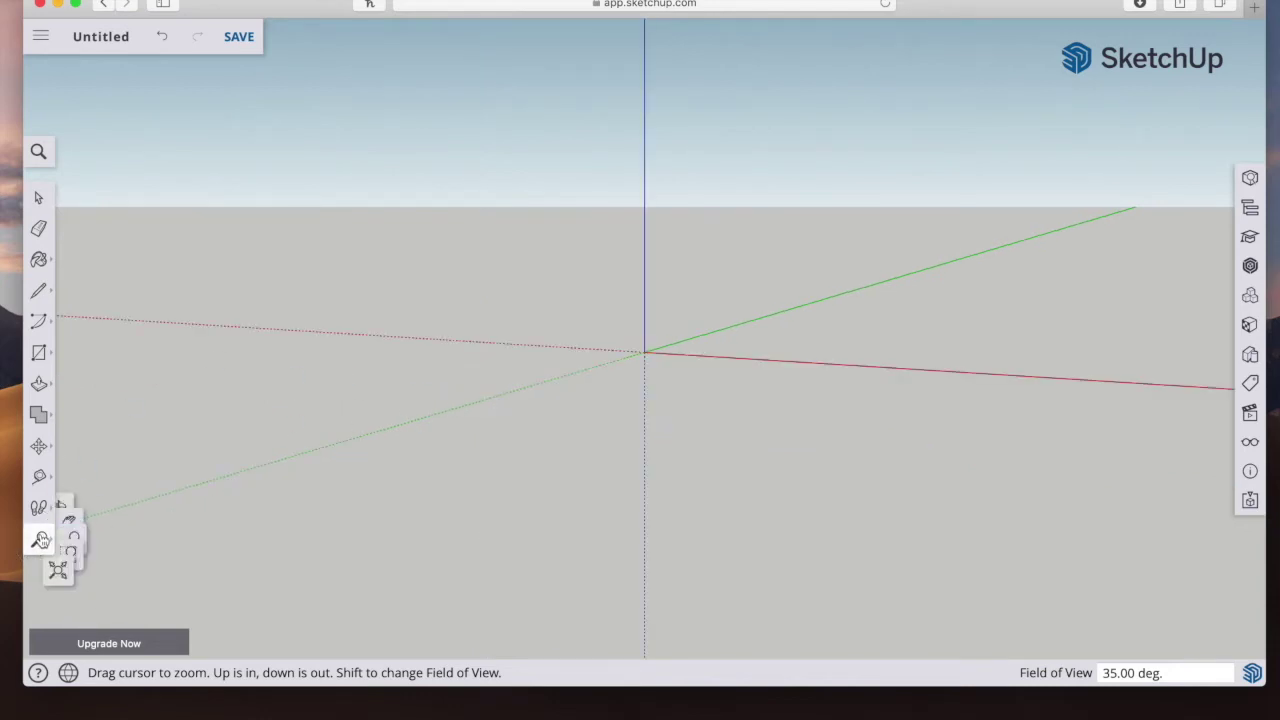
pyautogui.click(40, 538)
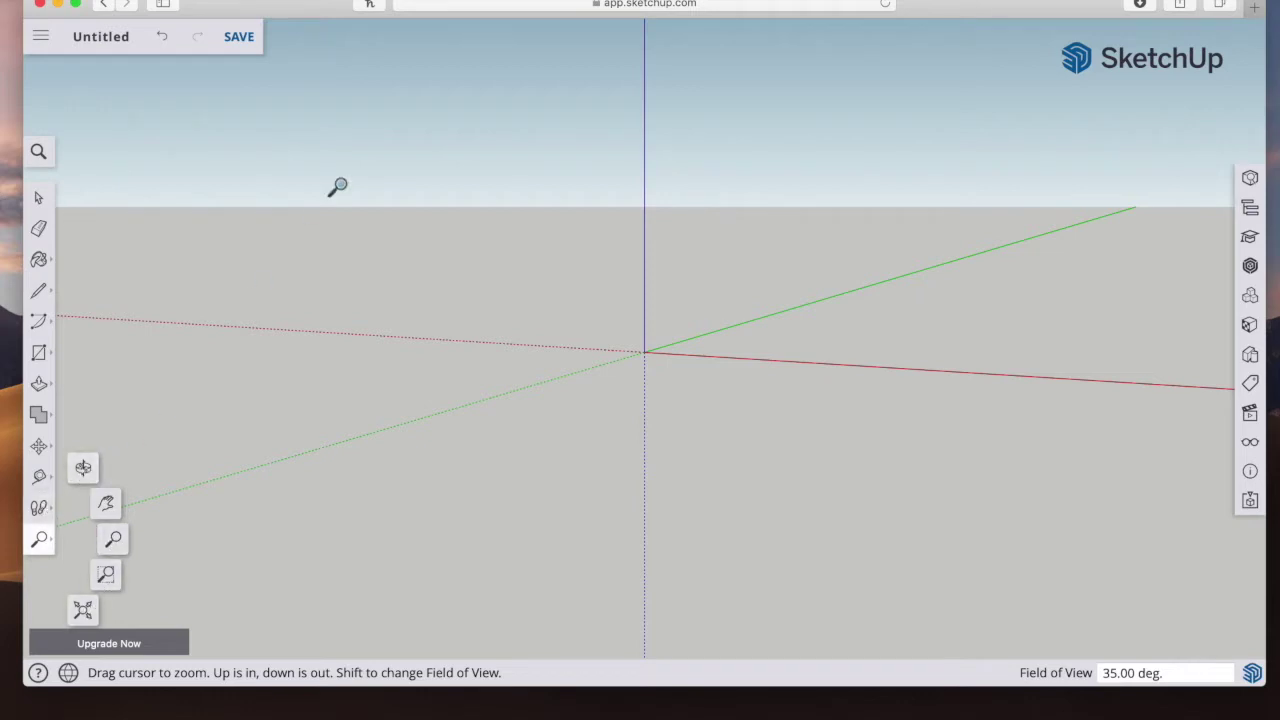
pyautogui.click(116, 540)
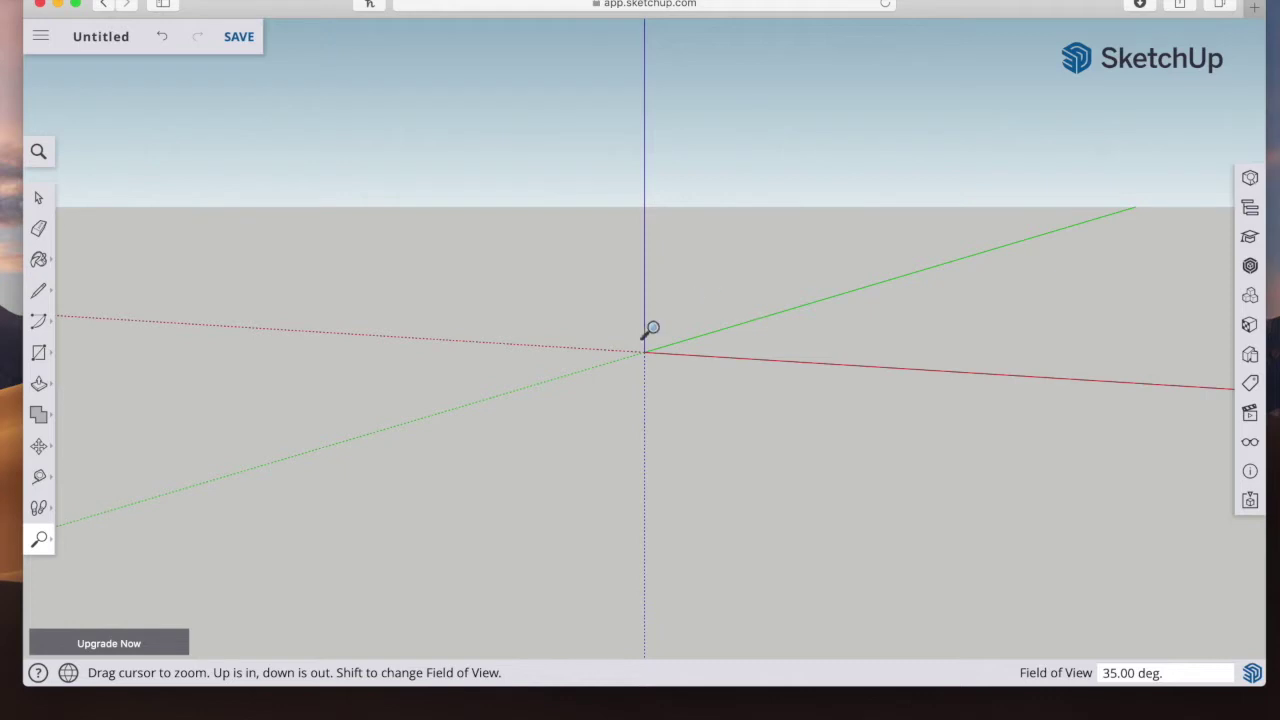
# Step: Draw a closed vertical 11-inch square from the origin in the blue-green plane with the Line tool
pyautogui.click(44, 540)
pyautogui.click(89, 466)
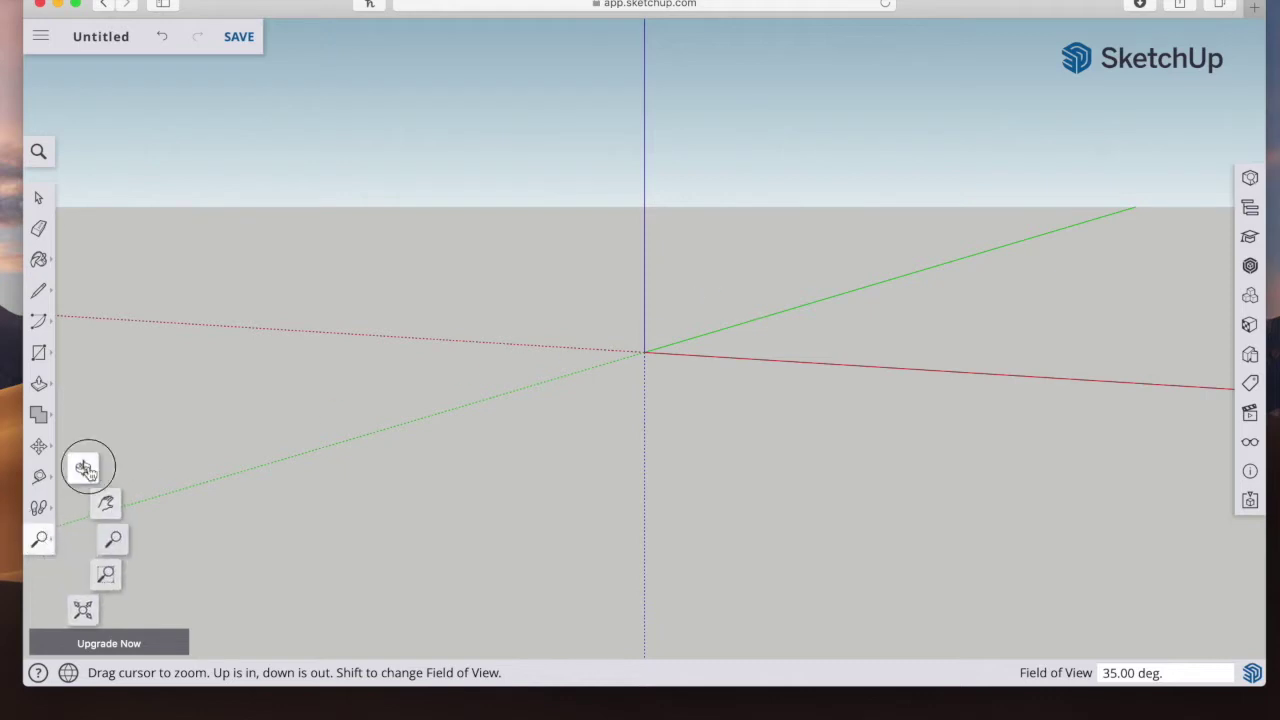
pyautogui.moveTo(677, 360); pyautogui.dragTo(674, 434)
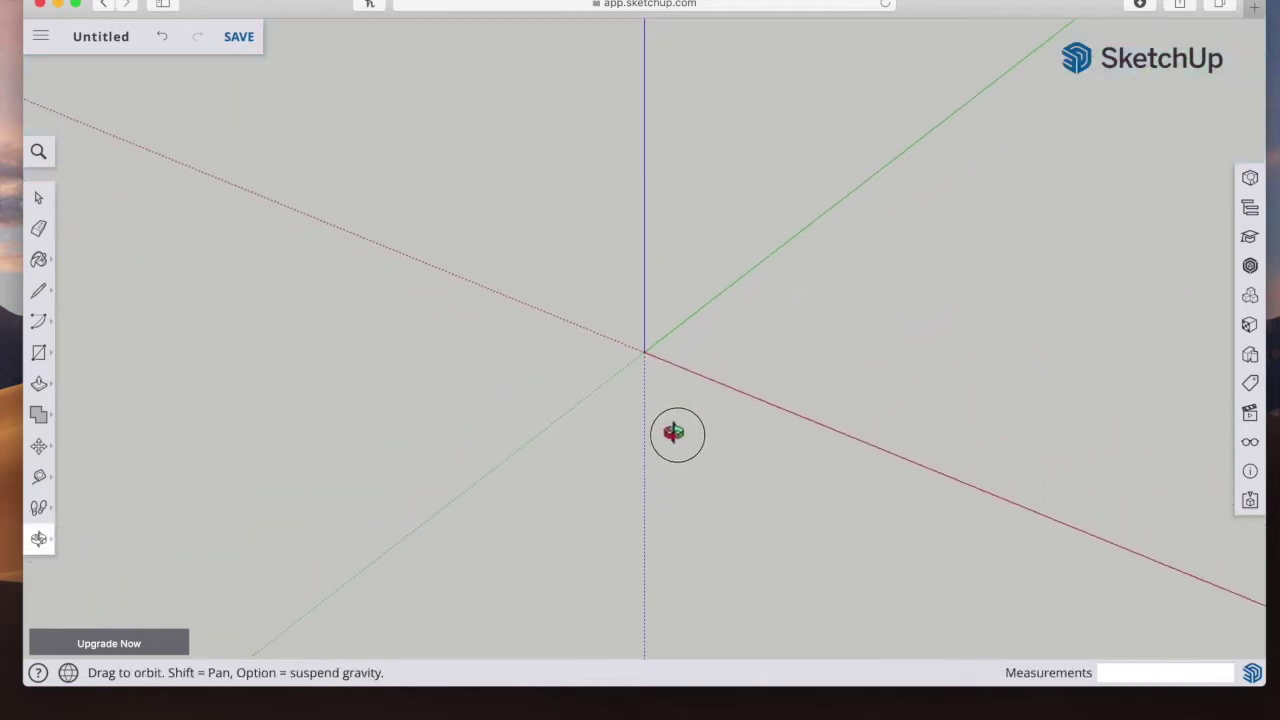
pyautogui.click(46, 298)
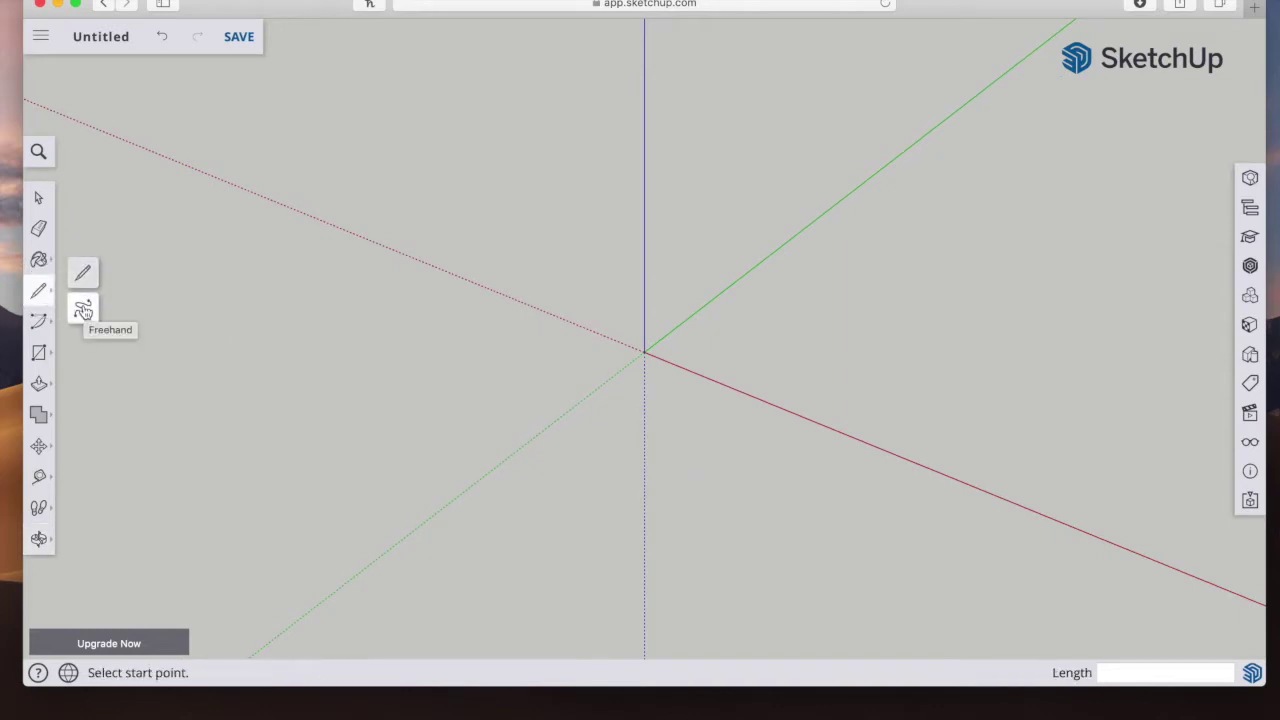
pyautogui.click(83, 272)
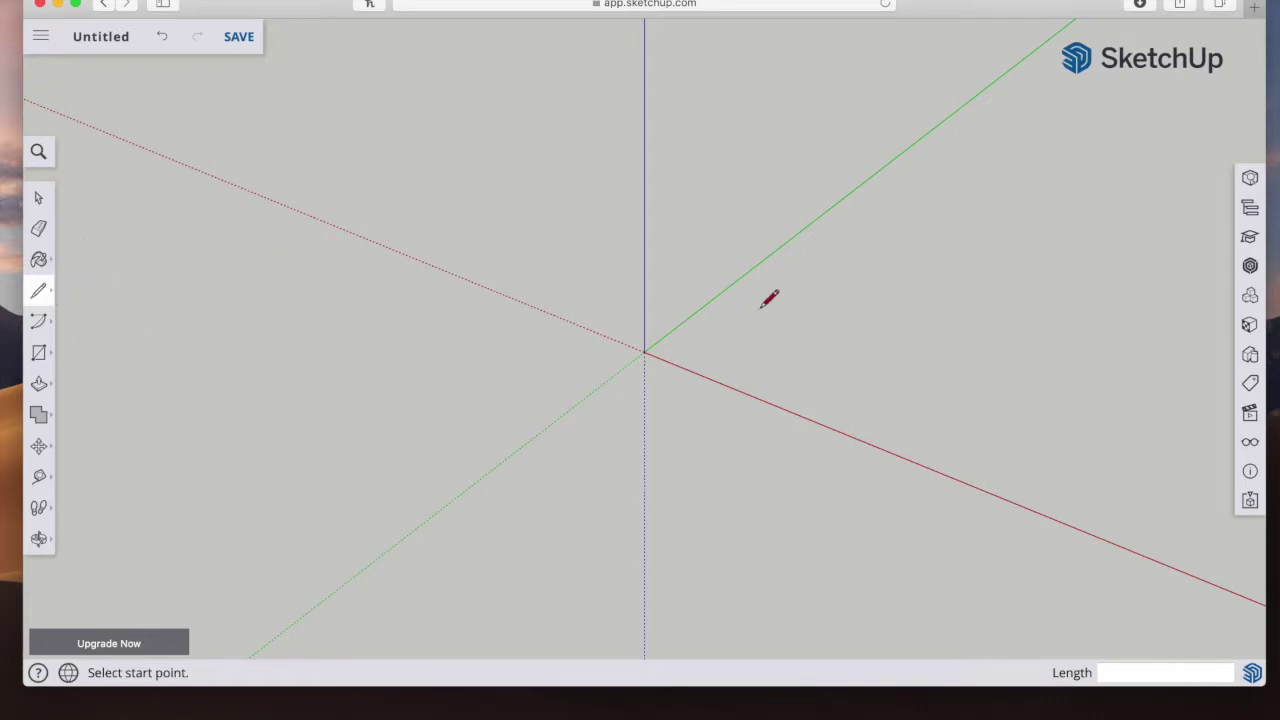
pyautogui.click(643, 350)
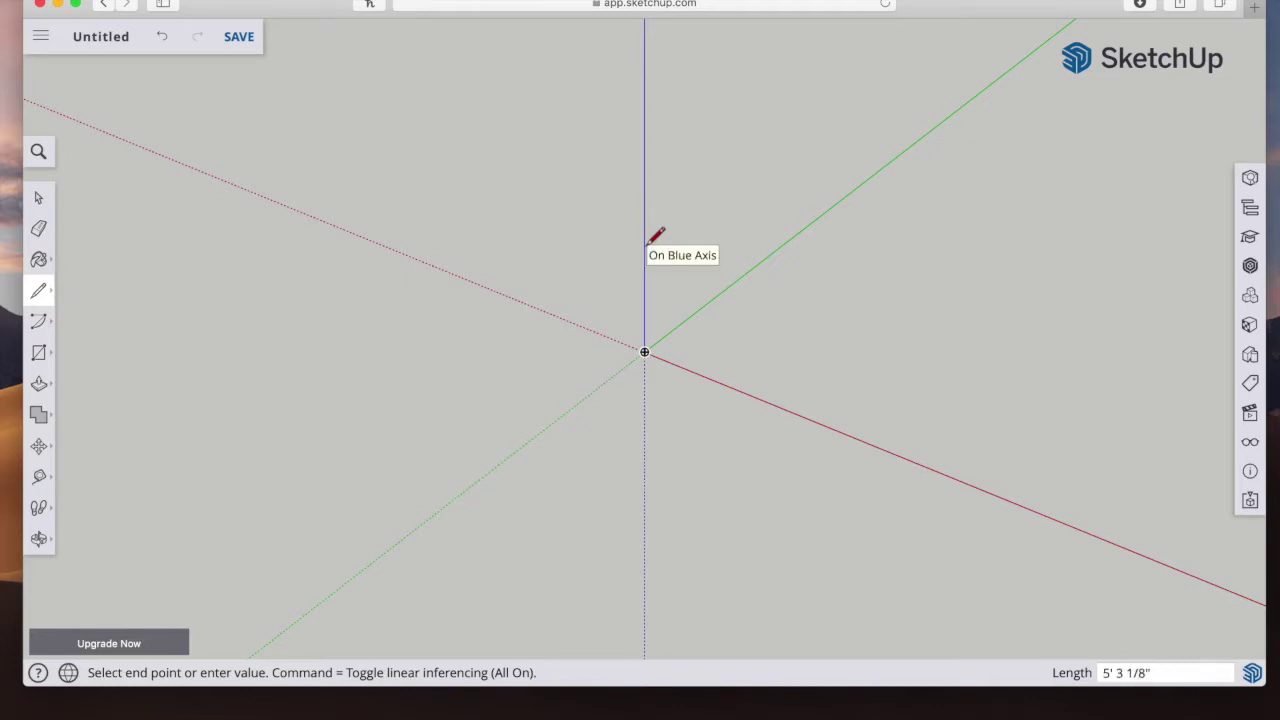
pyautogui.write('11"')
pyautogui.press('Return')
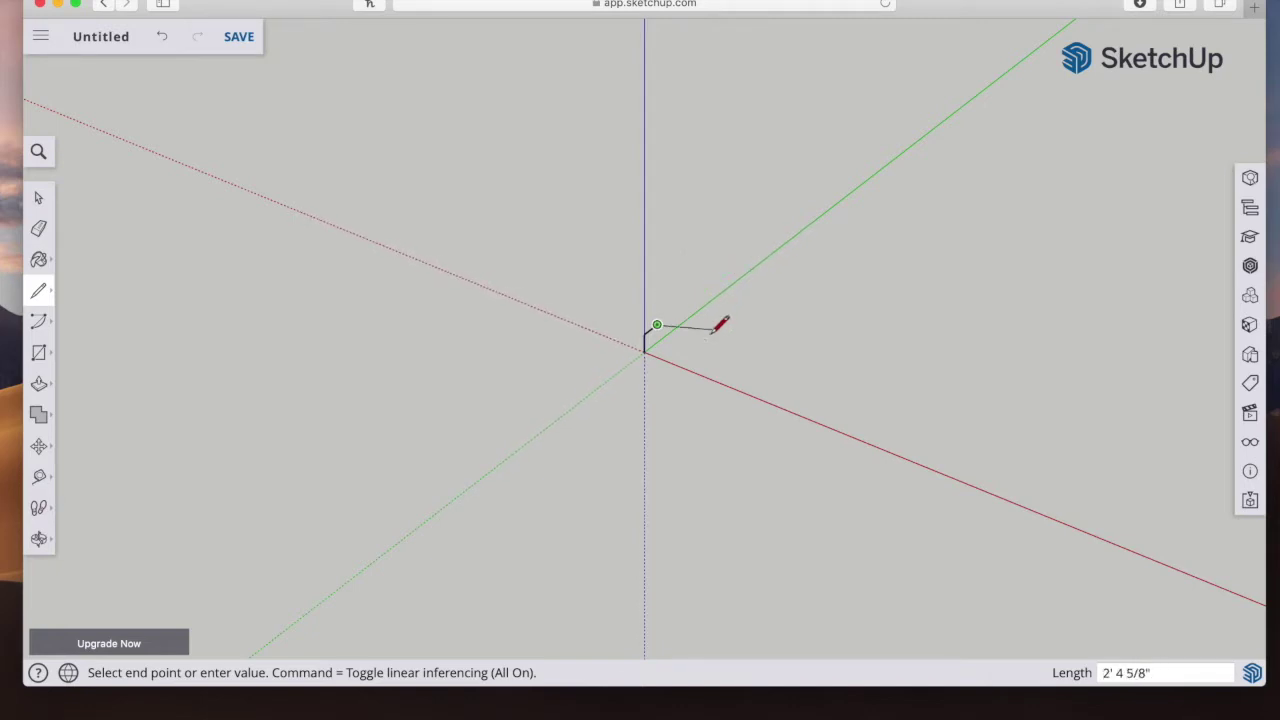
pyautogui.click(645, 351)
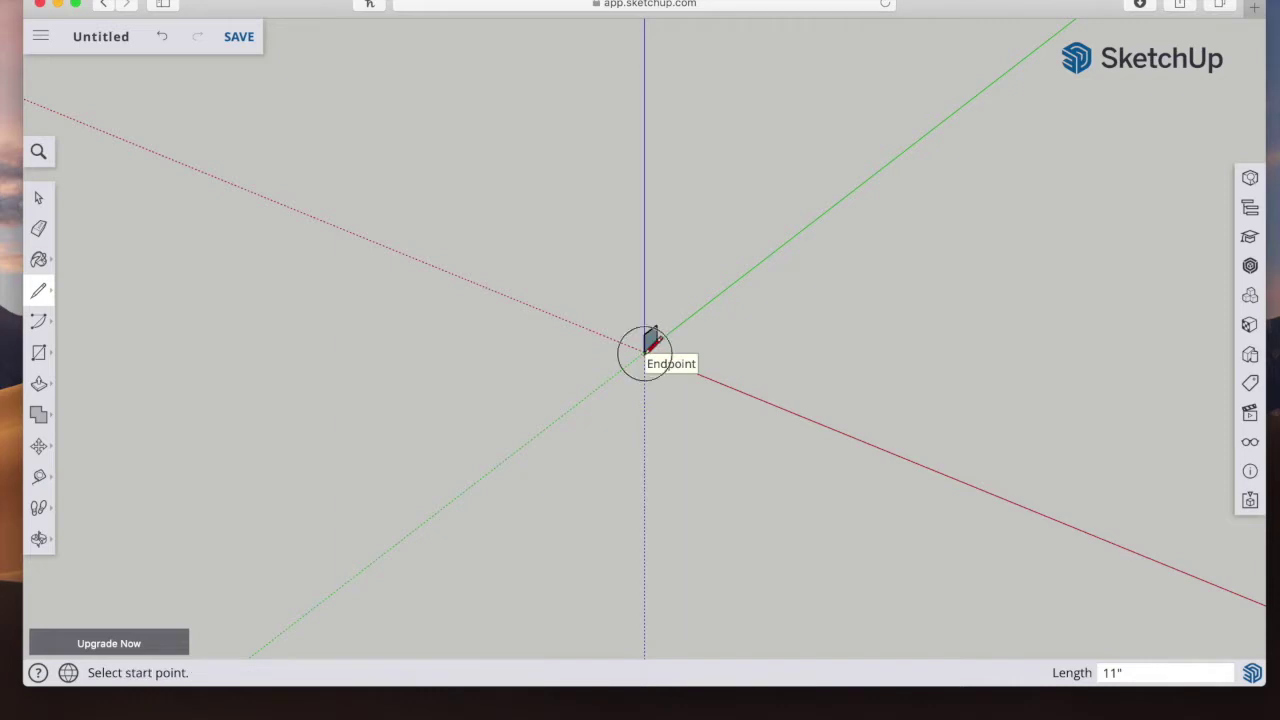
# Step: Examine the vertical square up close, adjusting the view until the whole face and surrounding axes are visible
pyautogui.click(38, 538)
pyautogui.click(88, 614)
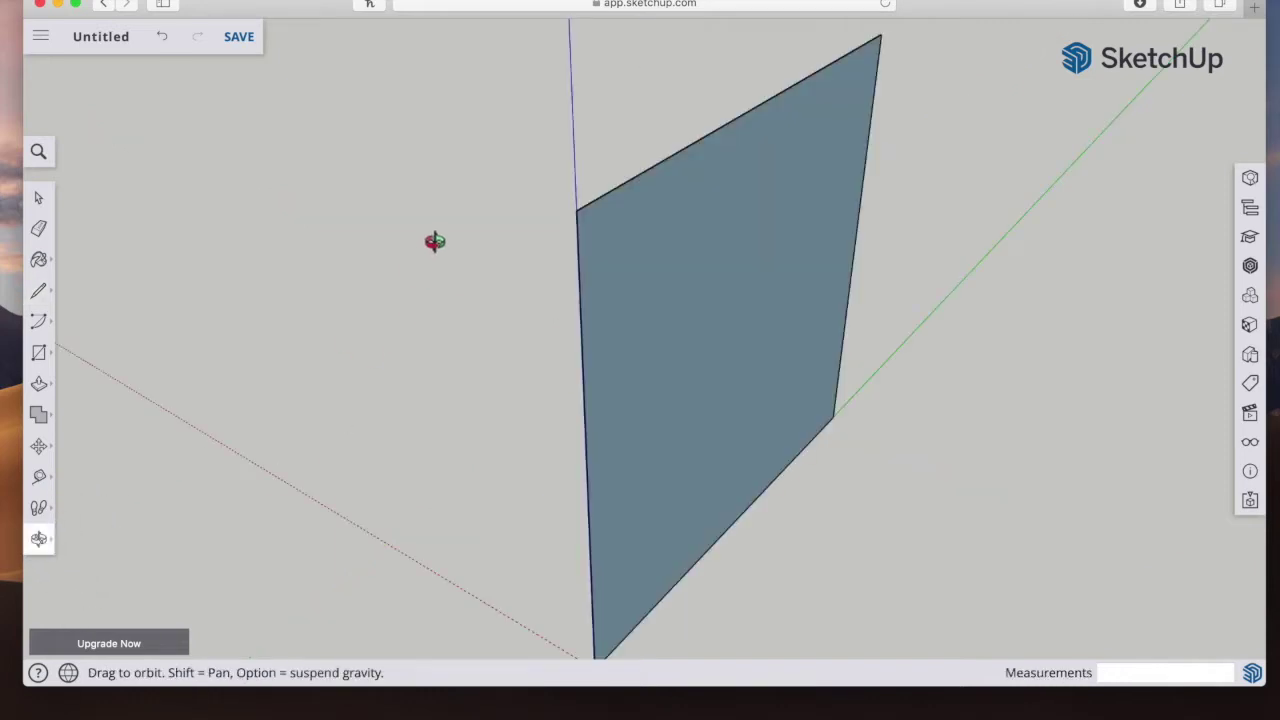
pyautogui.click(40, 545)
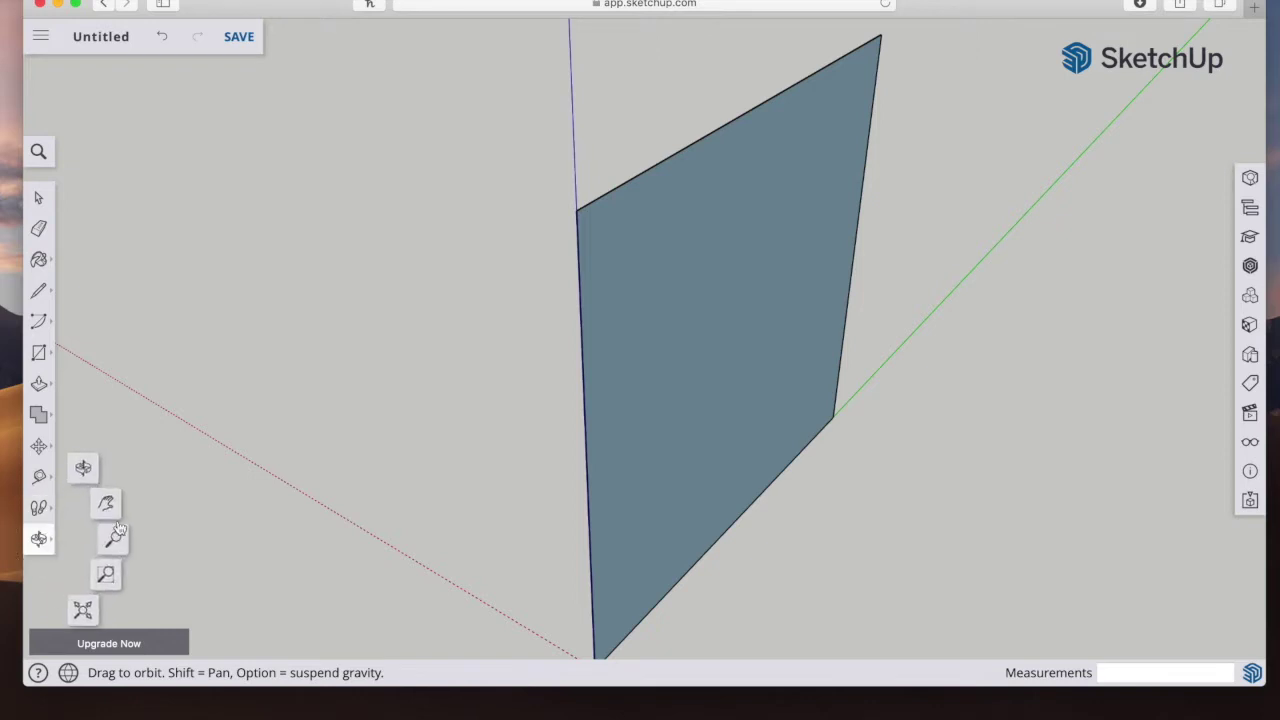
pyautogui.click(109, 537)
pyautogui.moveTo(719, 328); pyautogui.dragTo(555, 468)
pyautogui.moveTo(808, 230); pyautogui.dragTo(767, 319)
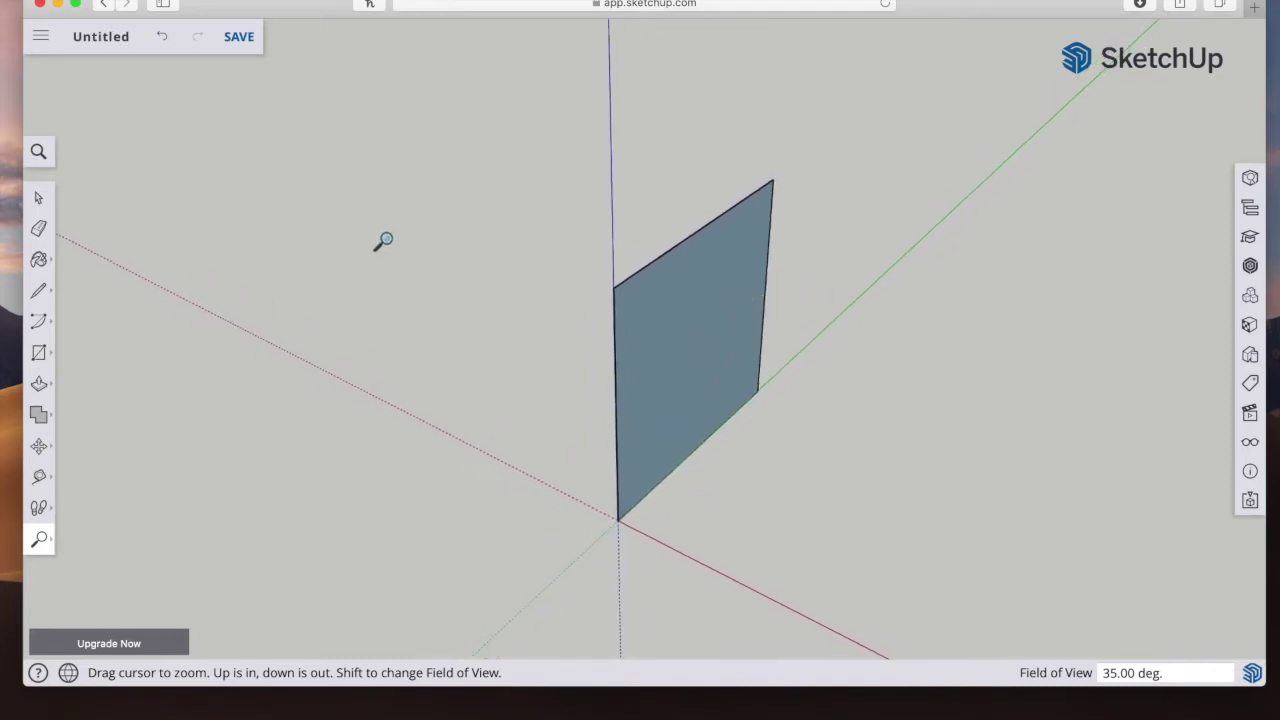
pyautogui.click(48, 200)
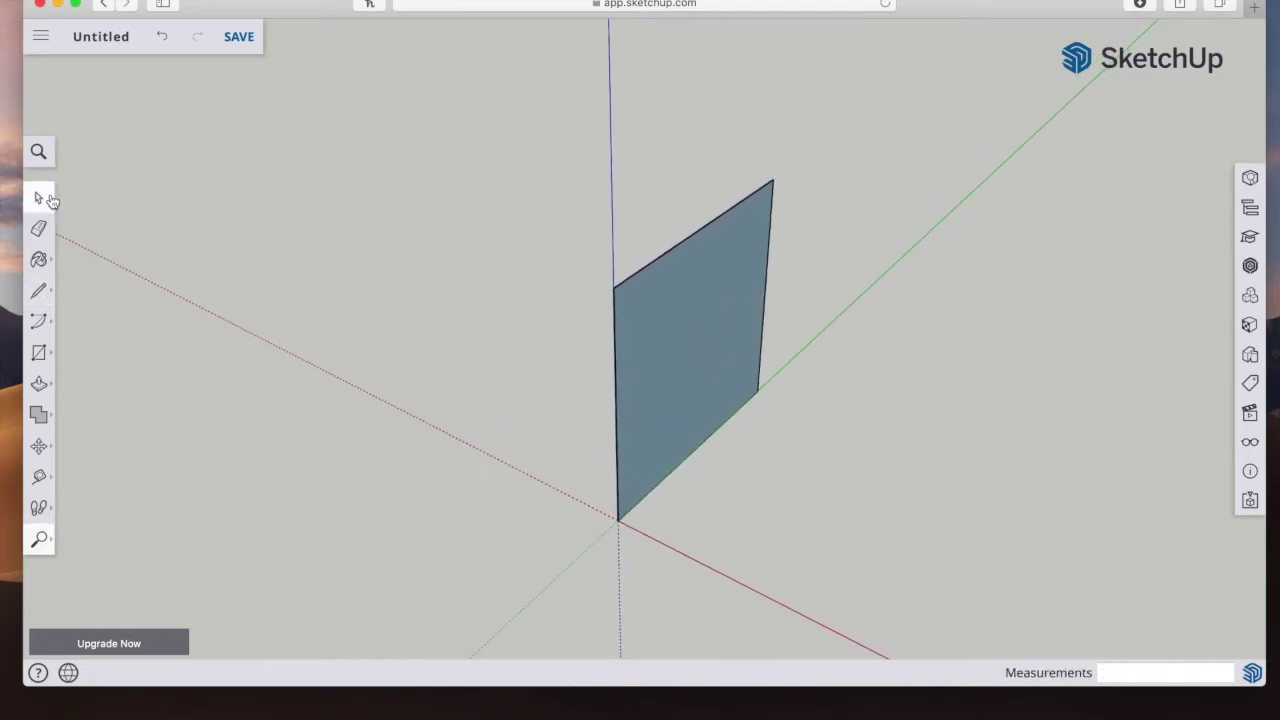
# Step: Draw an 11-inch line from the origin along the red axis with the Line tool
pyautogui.click(41, 294)
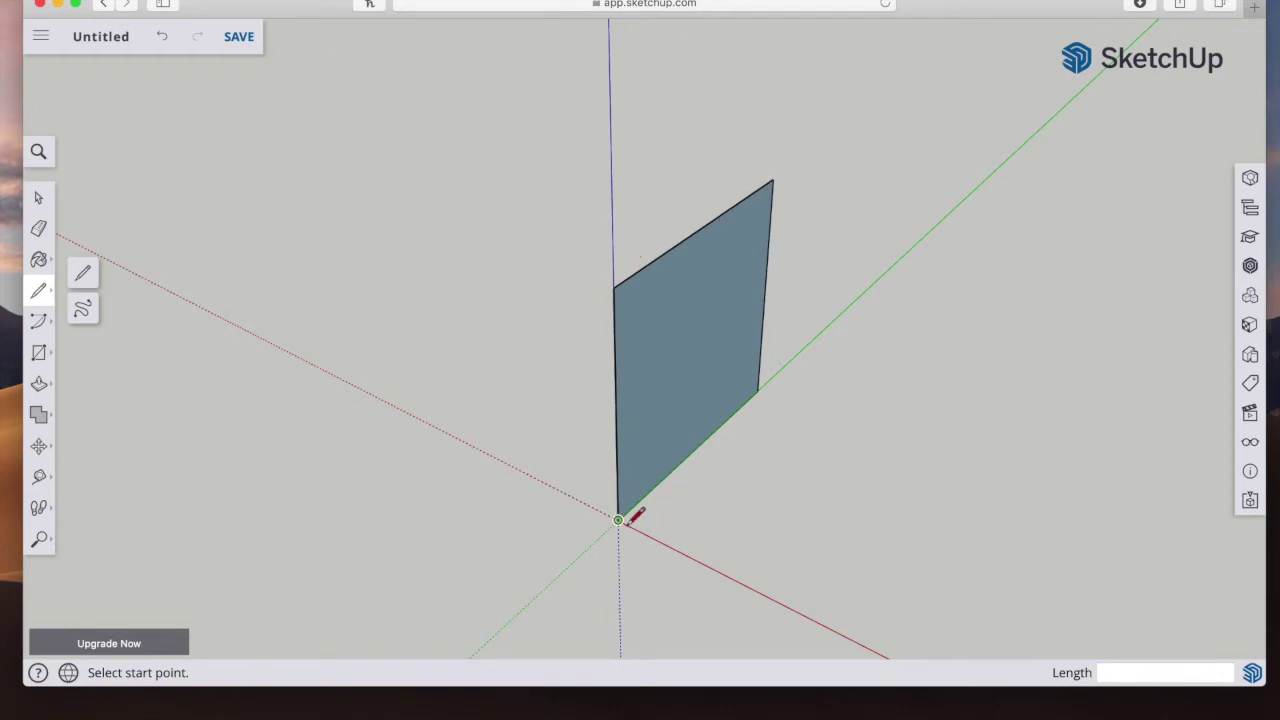
pyautogui.click(39, 540)
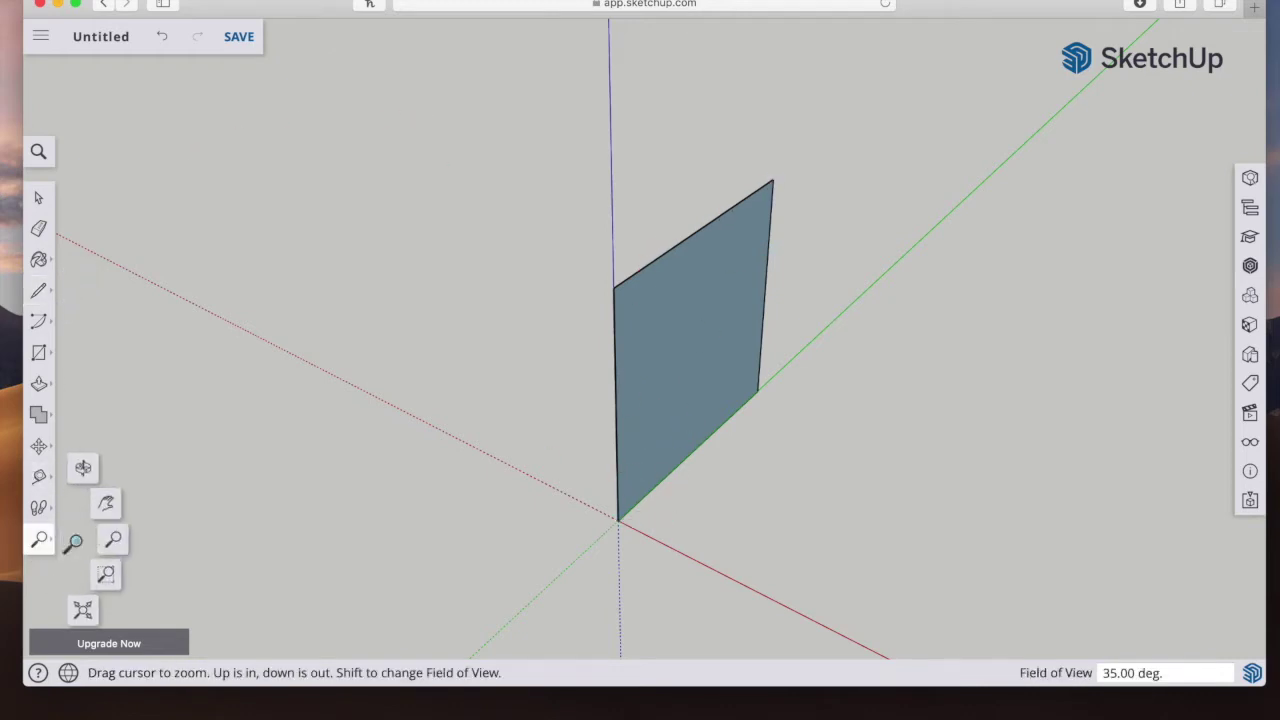
pyautogui.click(84, 467)
pyautogui.moveTo(459, 498)
pyautogui.mouseDown()
pyautogui.moveTo(409, 414)
pyautogui.moveTo(337, 386)
pyautogui.mouseUp()
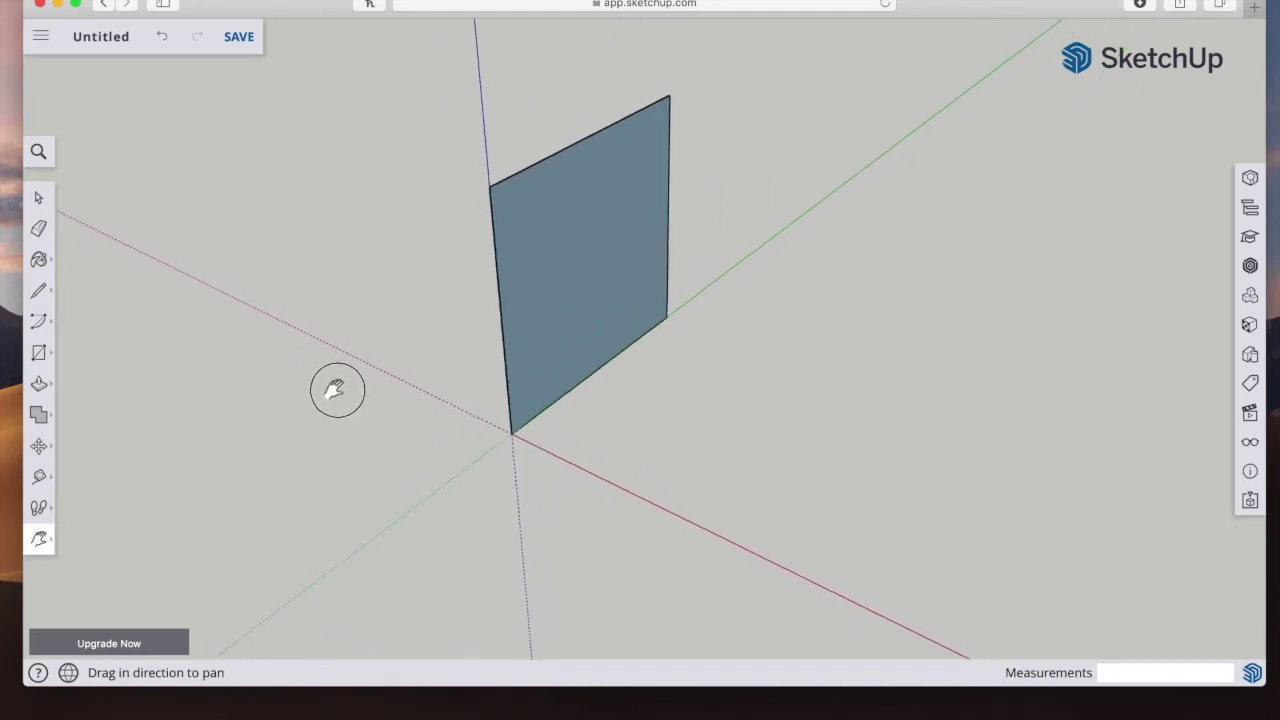
pyautogui.click(40, 290)
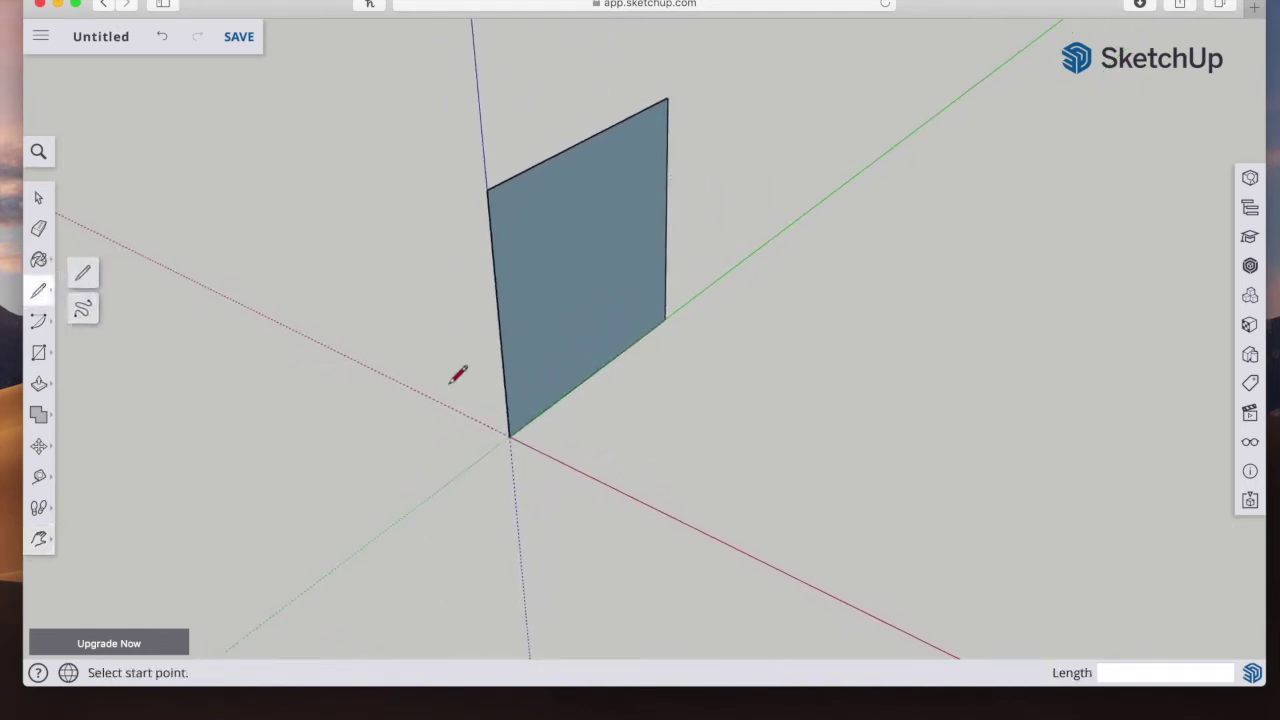
pyautogui.click(509, 436)
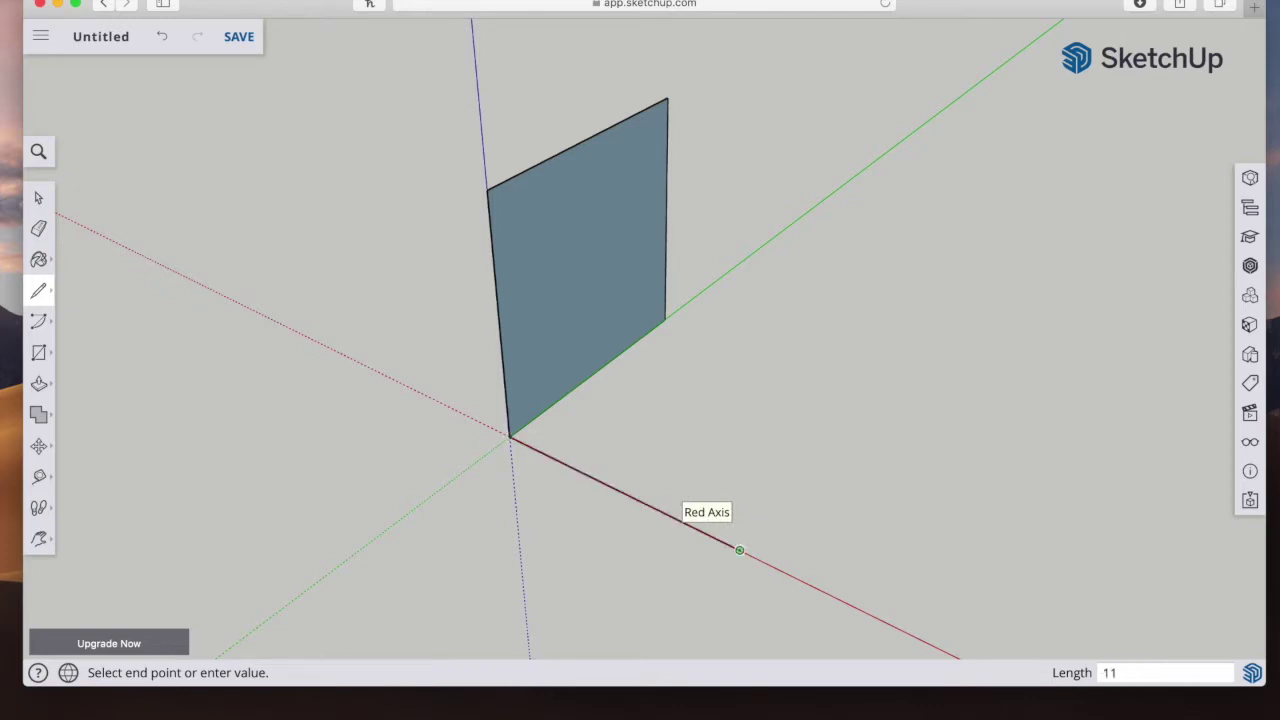
pyautogui.click(740, 550)
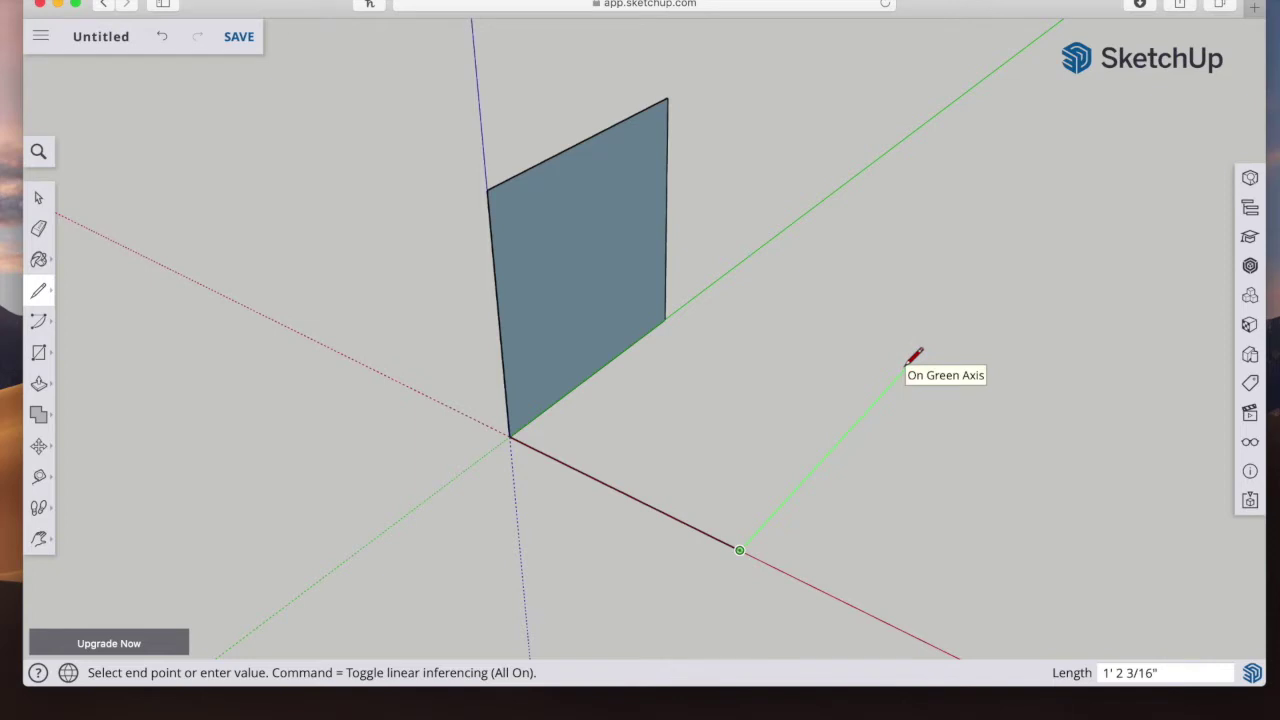
pyautogui.press('Escape')
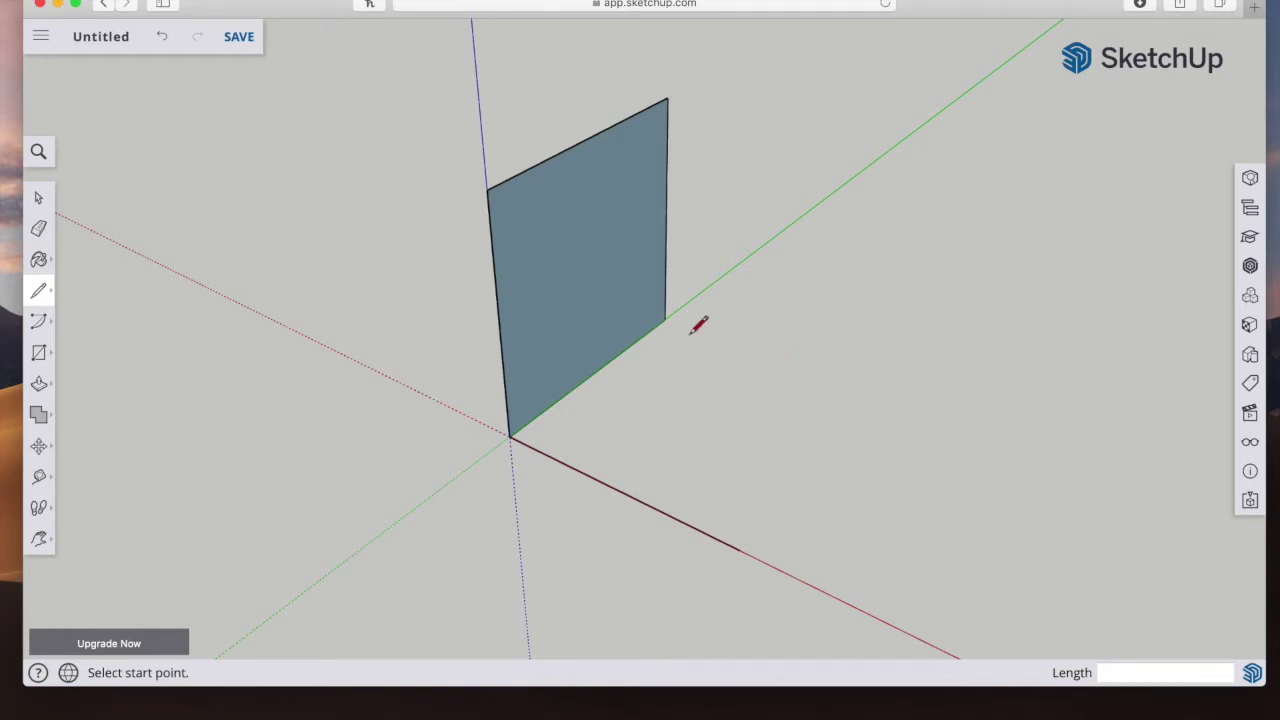
# Step: Draw an 11-inch line parallel to the red axis from the vertical square's far base corner, and close the horizontal square
pyautogui.click(664, 319)
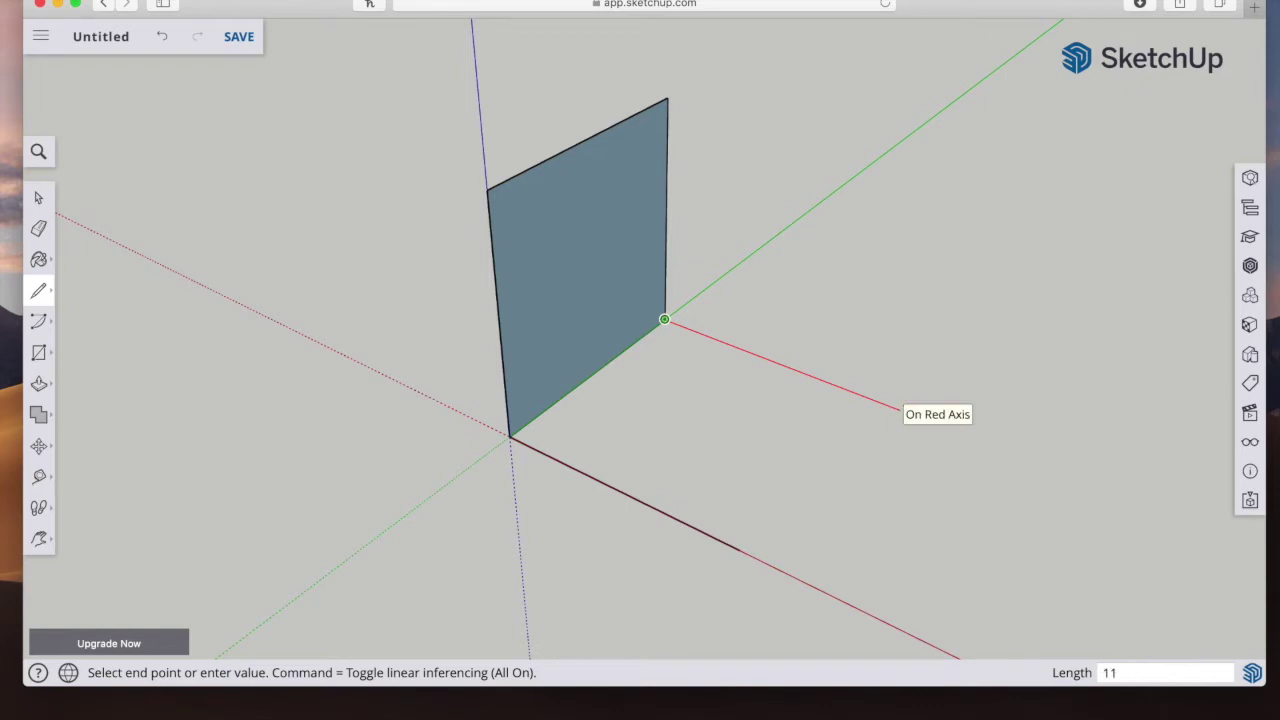
pyautogui.write('11')
pyautogui.press('Return')
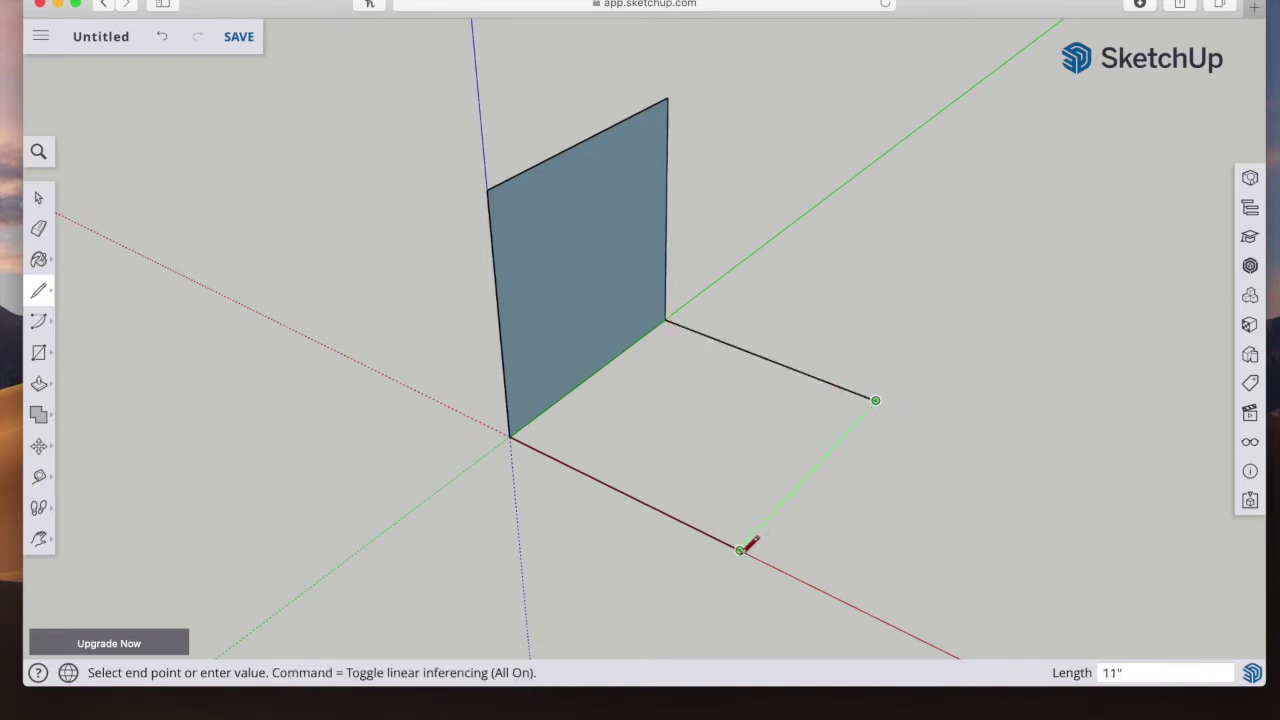
pyautogui.click(742, 547)
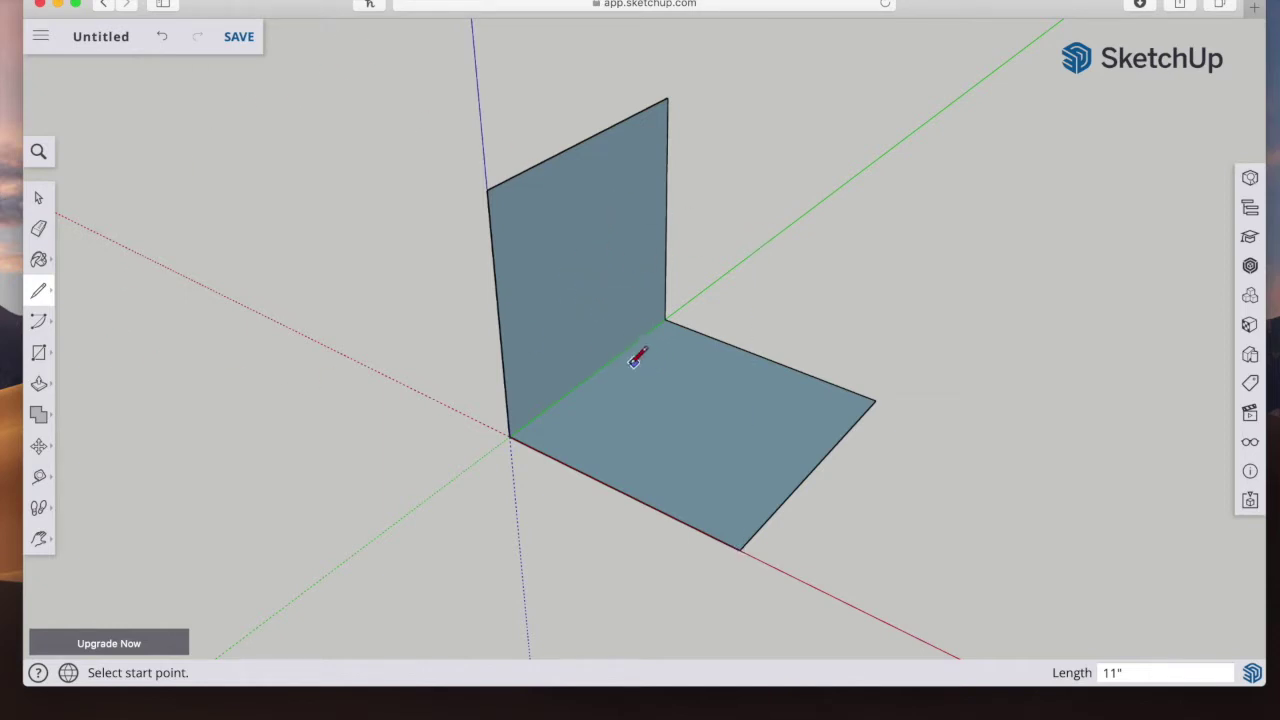
# Step: Place two Tape Measure guides parallel to the green axis across the horizontal square, spaced 3.6 inches from its green-axis edge
pyautogui.click(41, 293)
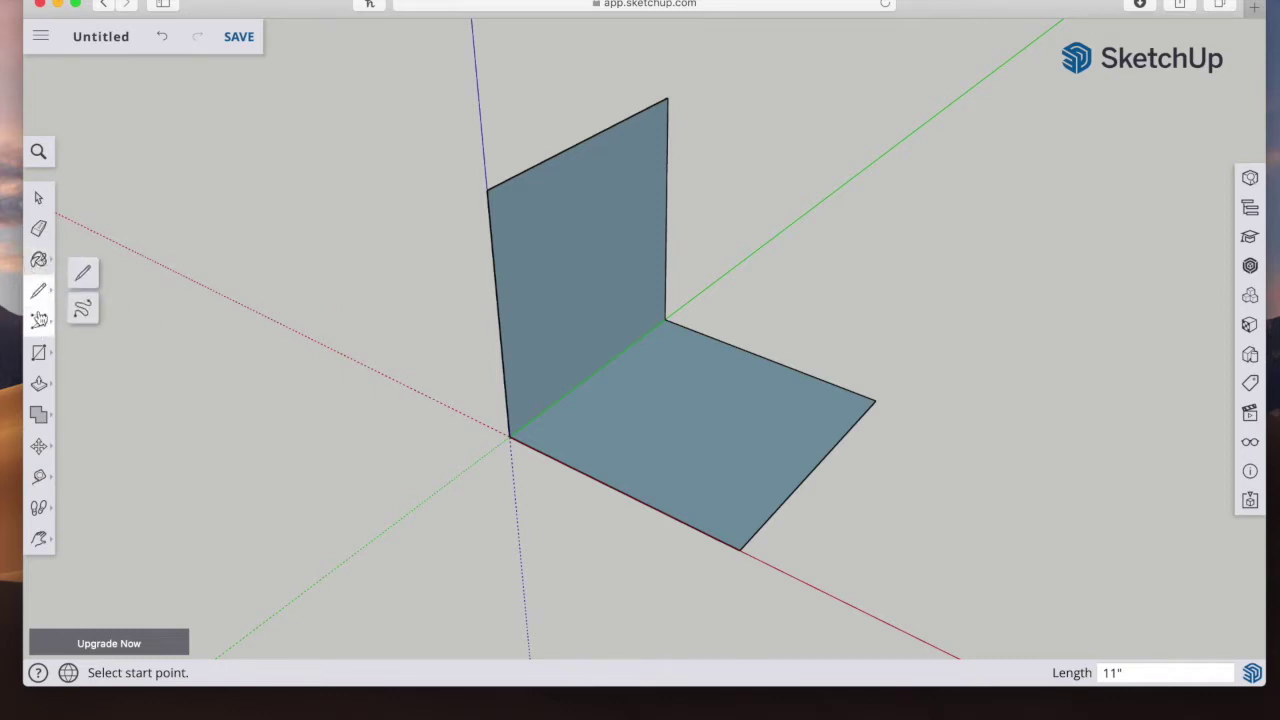
pyautogui.click(39, 477)
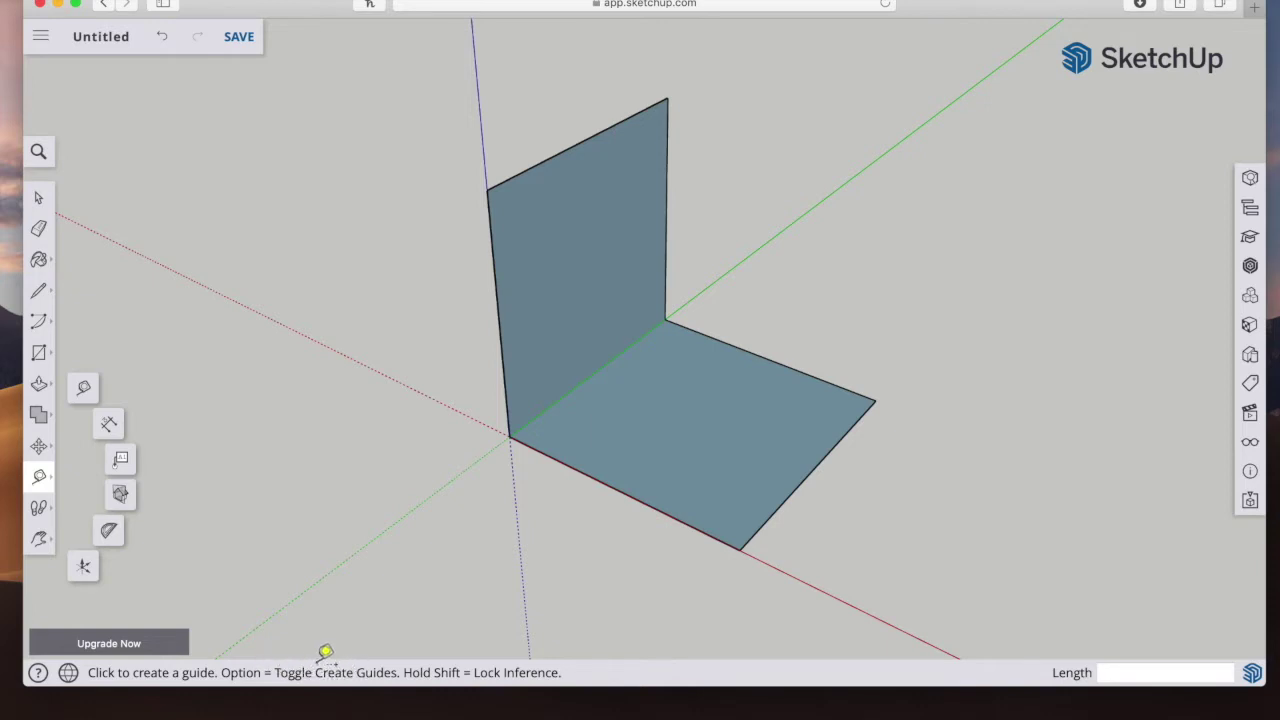
pyautogui.click(580, 383)
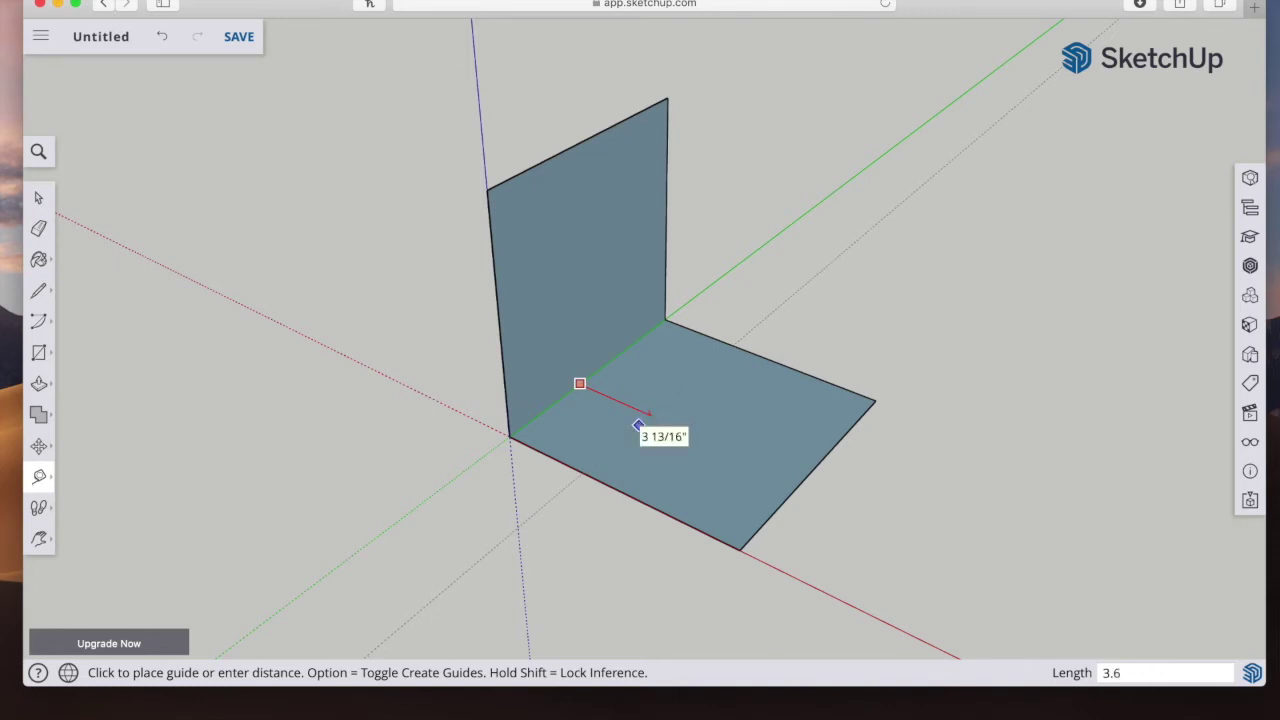
pyautogui.press('Return')
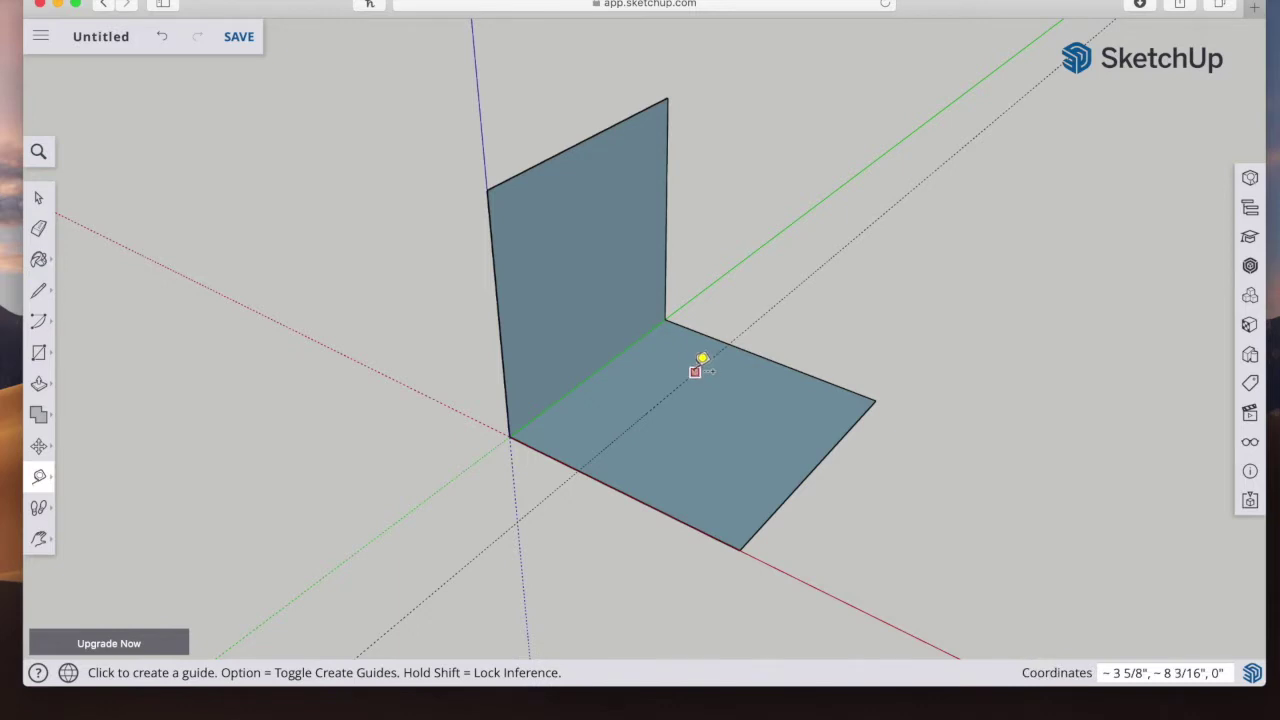
pyautogui.click(700, 366)
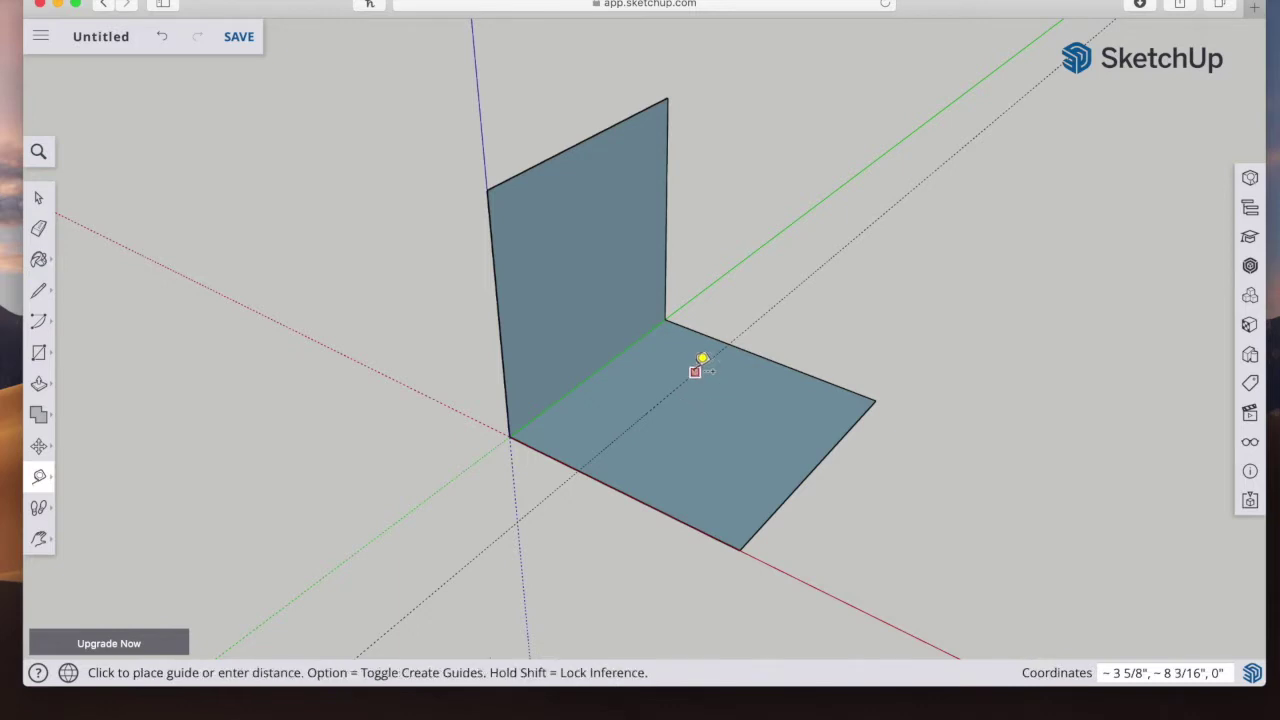
pyautogui.click(722, 445)
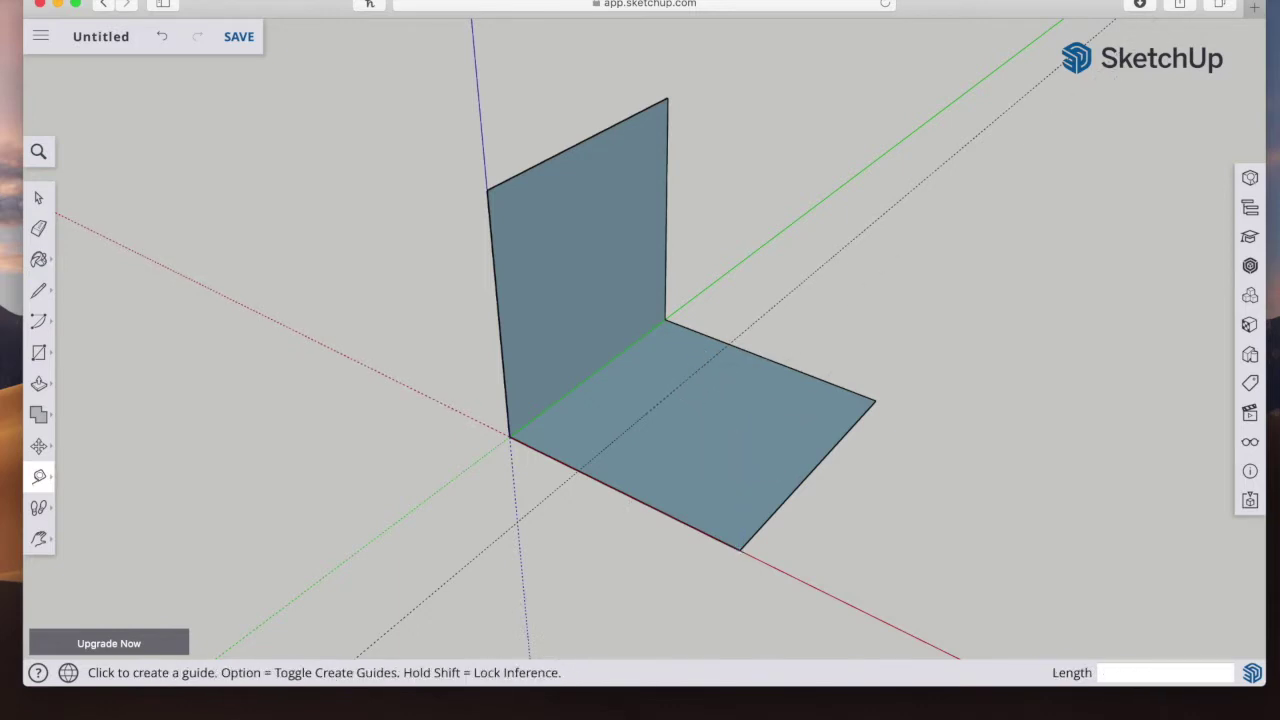
pyautogui.click(667, 395)
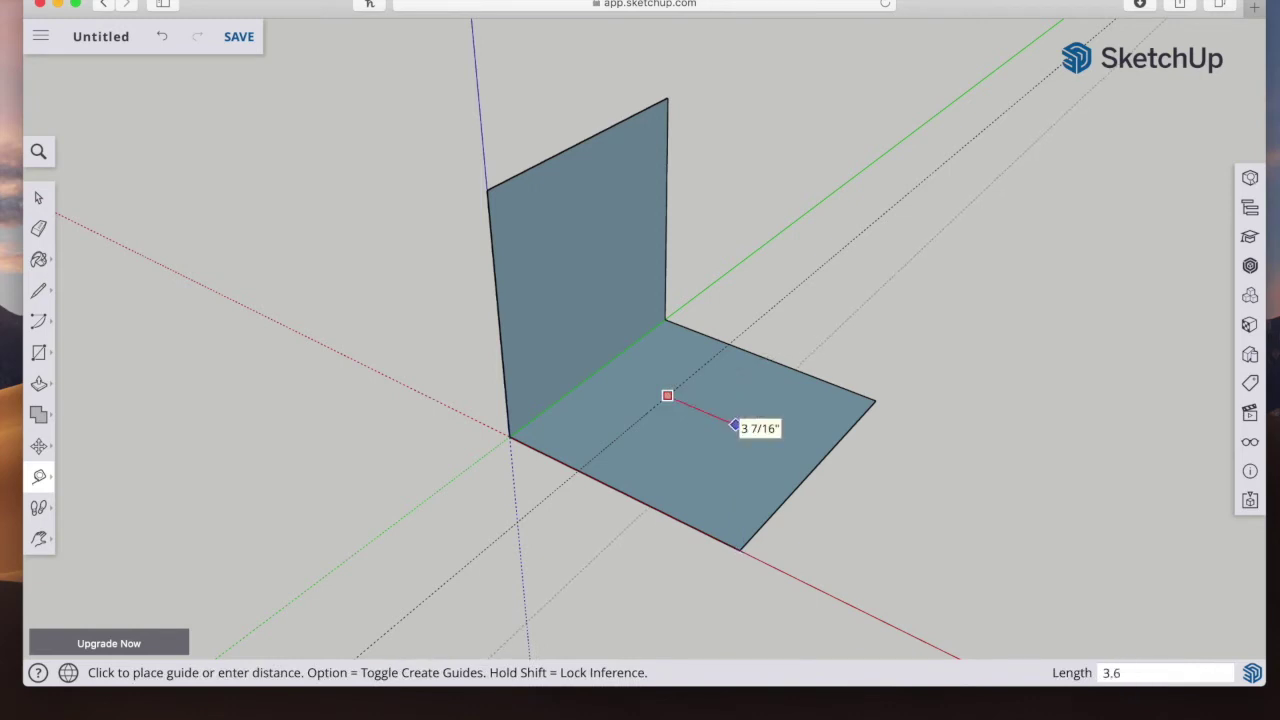
pyautogui.write('3.6')
pyautogui.press('Return')
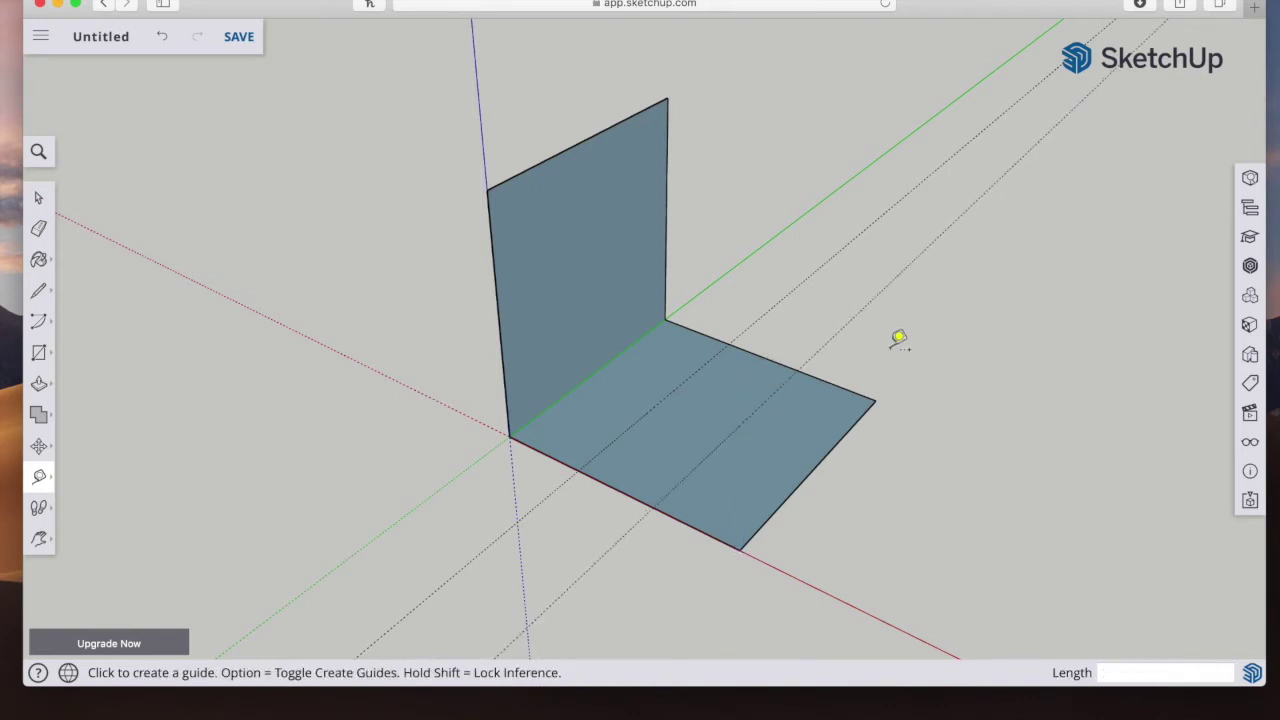
# Step: Add two guides parallel to the red axis at 3.6-inch spacing from the horizontal square's far edge, forming a nine-cell grid
pyautogui.click(754, 353)
pyautogui.write('3.6')
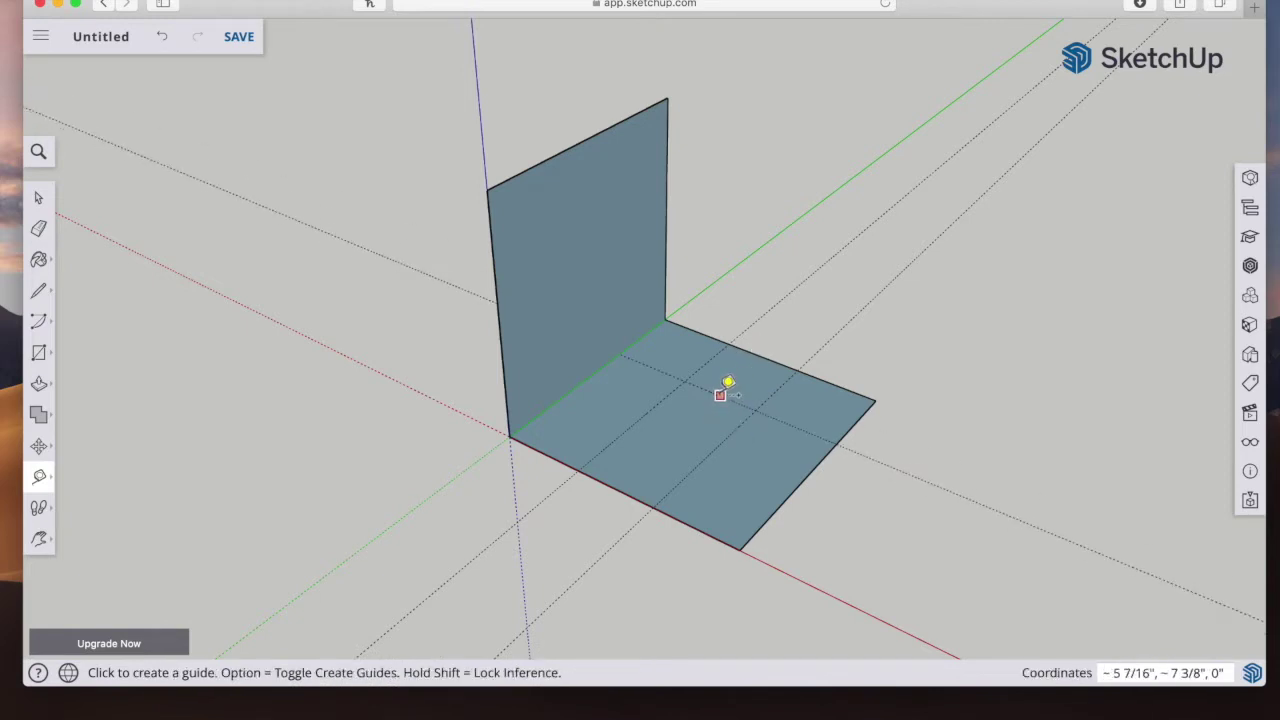
pyautogui.click(720, 396)
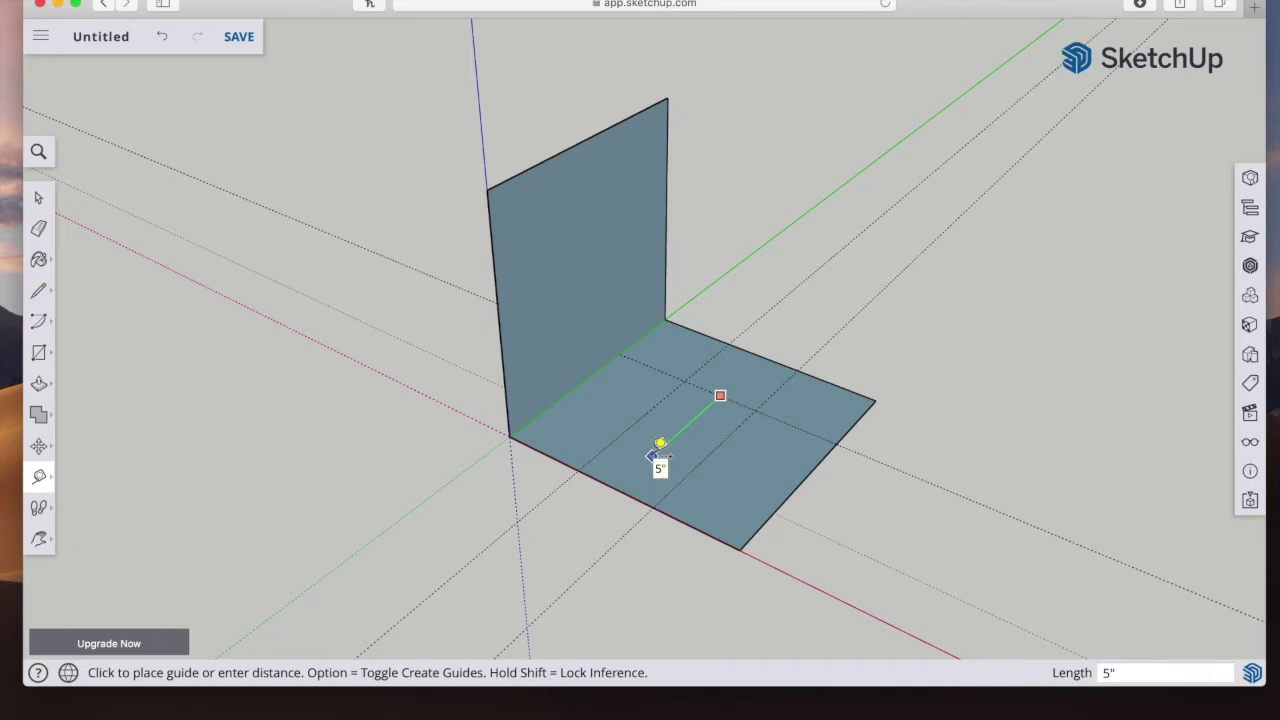
pyautogui.press('Return')
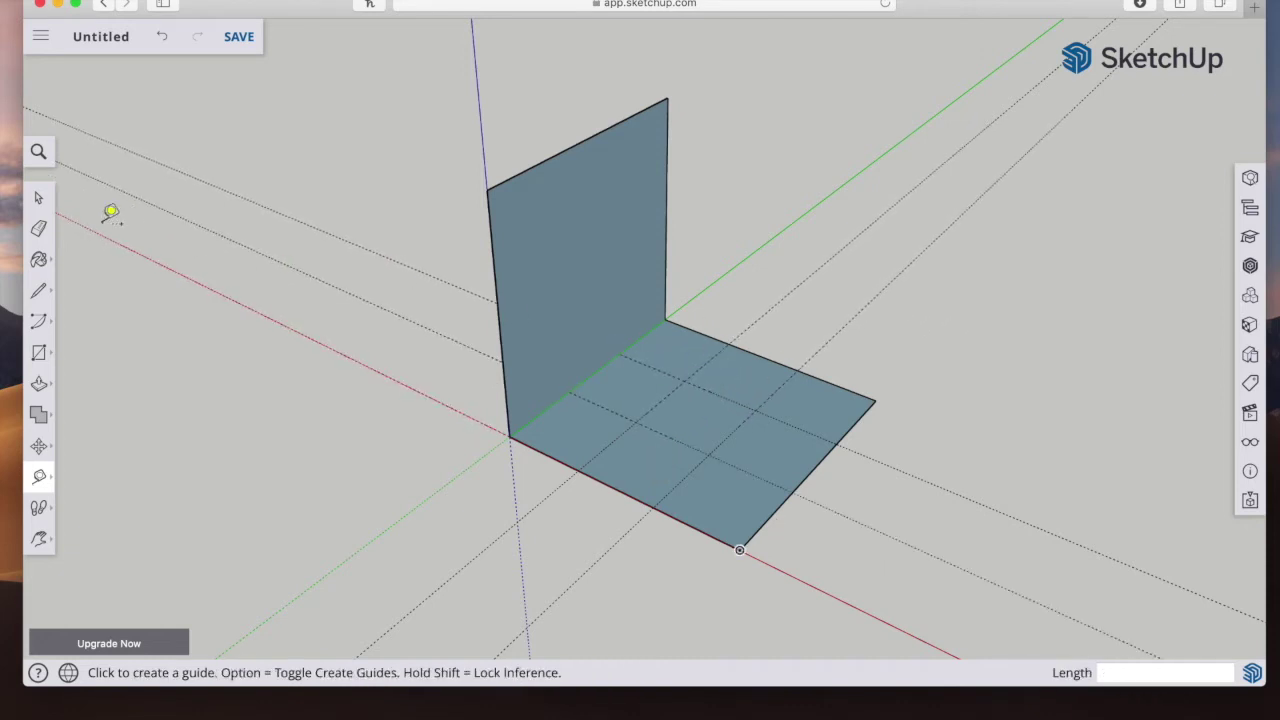
# Step: Examine the two squares and the guide grid from a slightly different angle
pyautogui.click(38, 198)
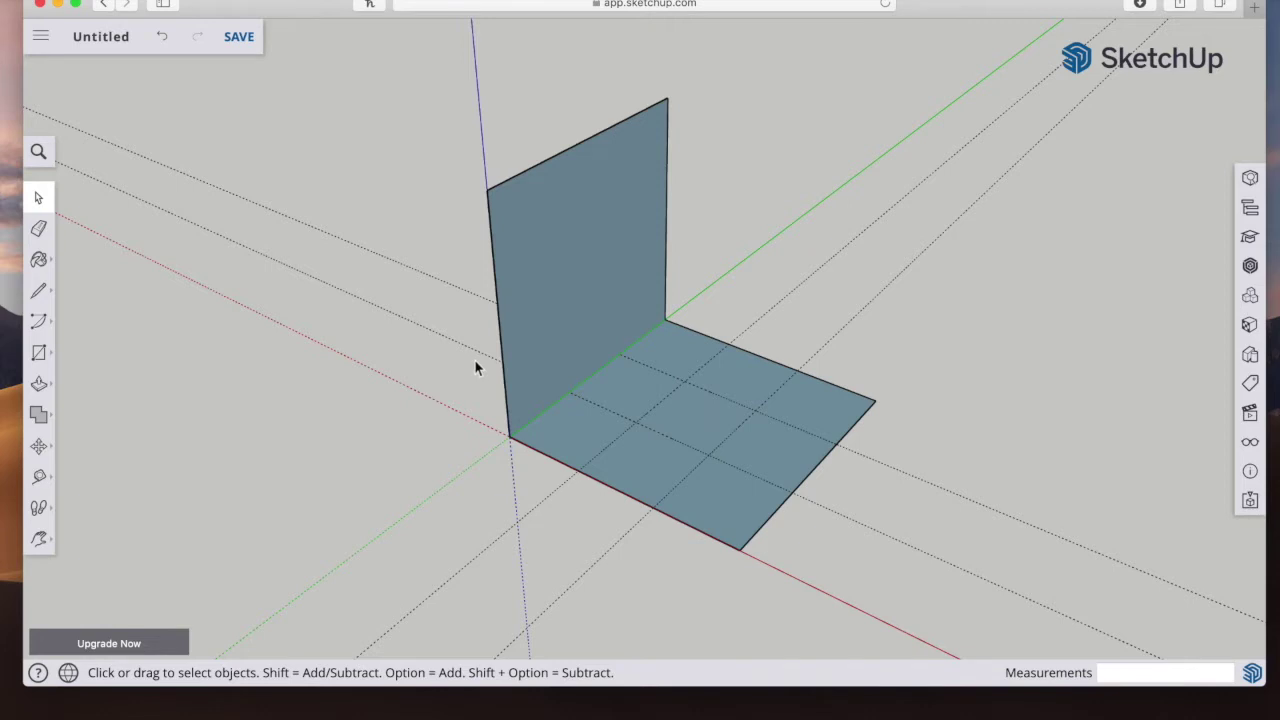
pyautogui.click(38, 538)
pyautogui.moveTo(583, 414); pyautogui.dragTo(534, 406)
pyautogui.moveTo(634, 400); pyautogui.dragTo(602, 418)
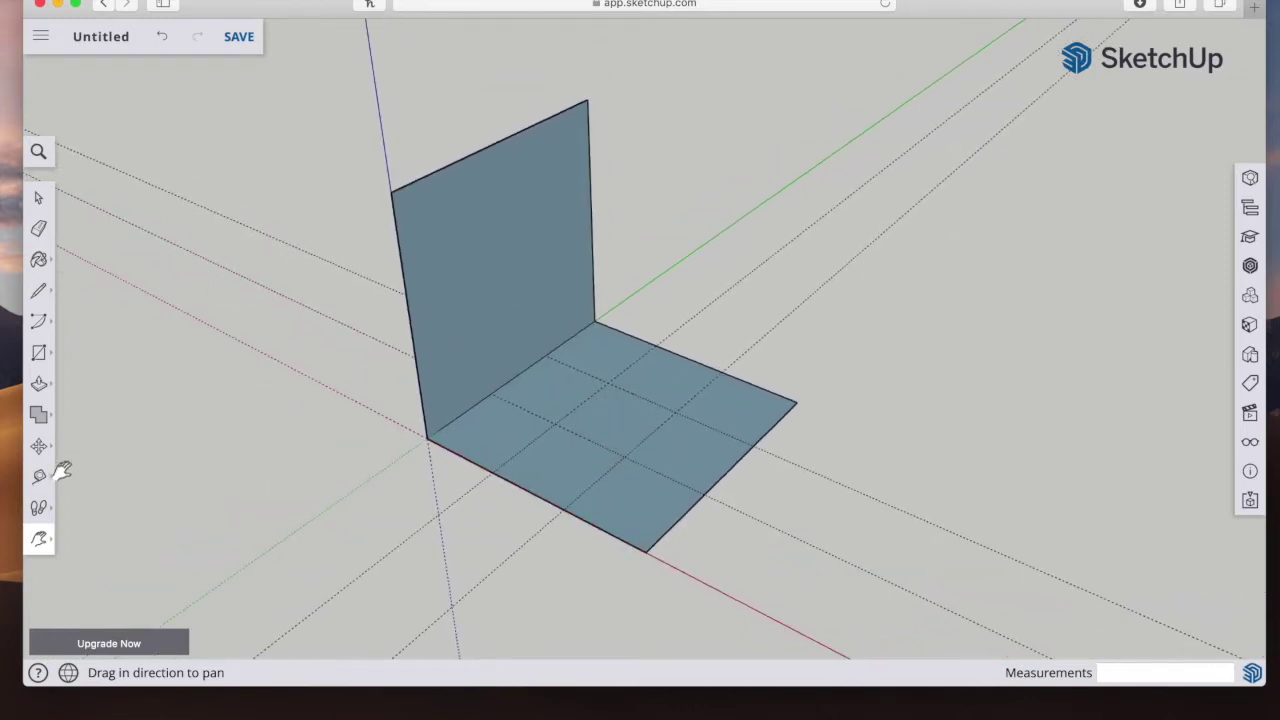
pyautogui.click(38, 538)
pyautogui.click(84, 467)
pyautogui.moveTo(523, 403); pyautogui.dragTo(468, 394)
pyautogui.moveTo(489, 215); pyautogui.dragTo(507, 283)
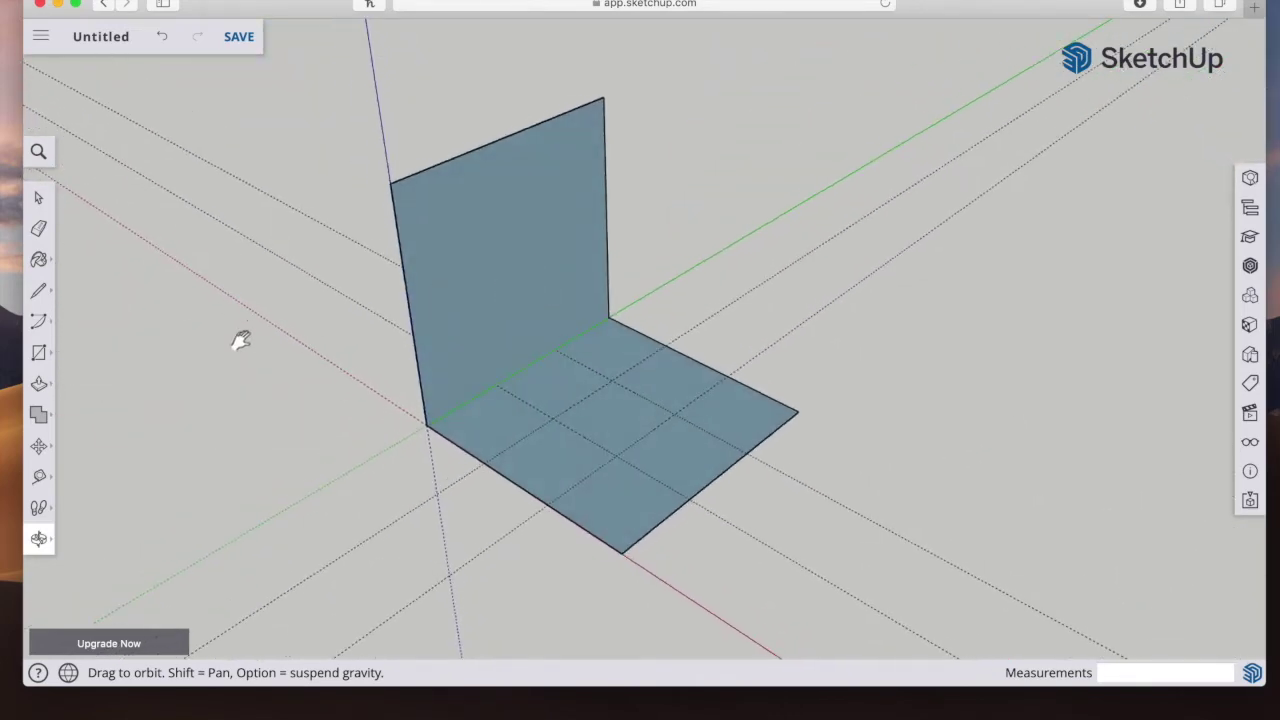
pyautogui.click(39, 199)
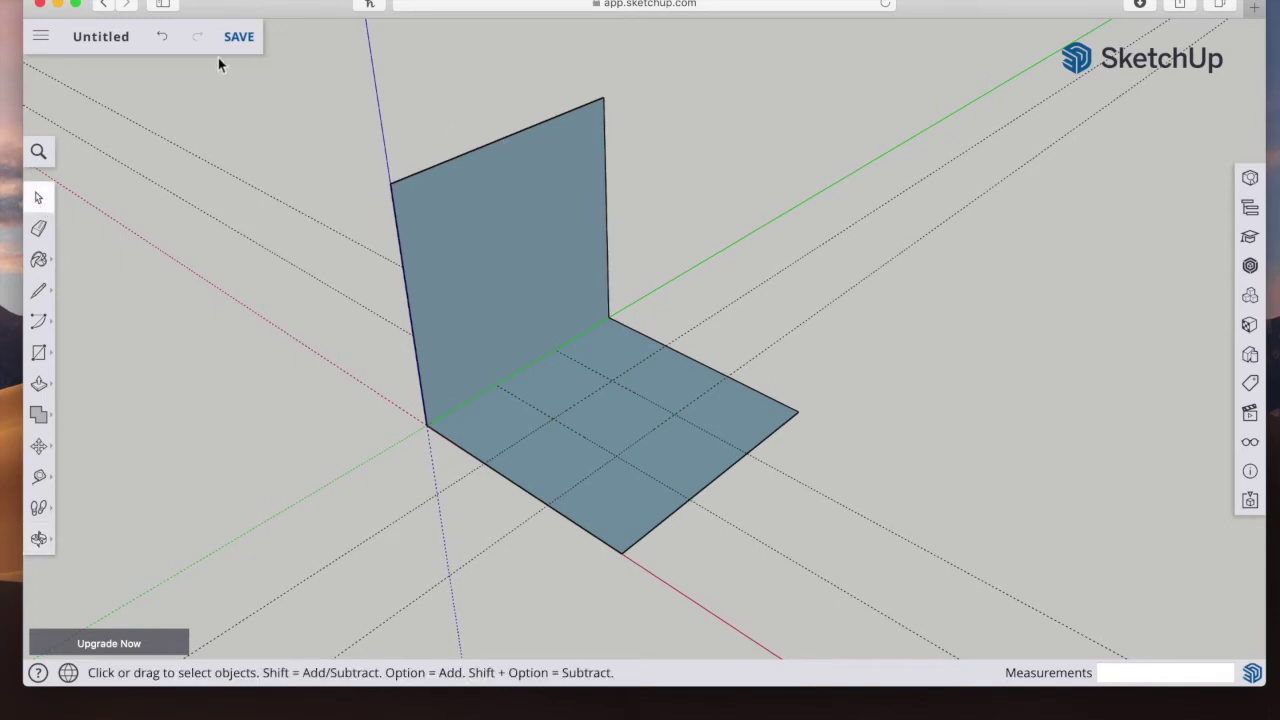
# Step: Save the model in the SketchUp project folder under the name Test
pyautogui.click(127, 46)
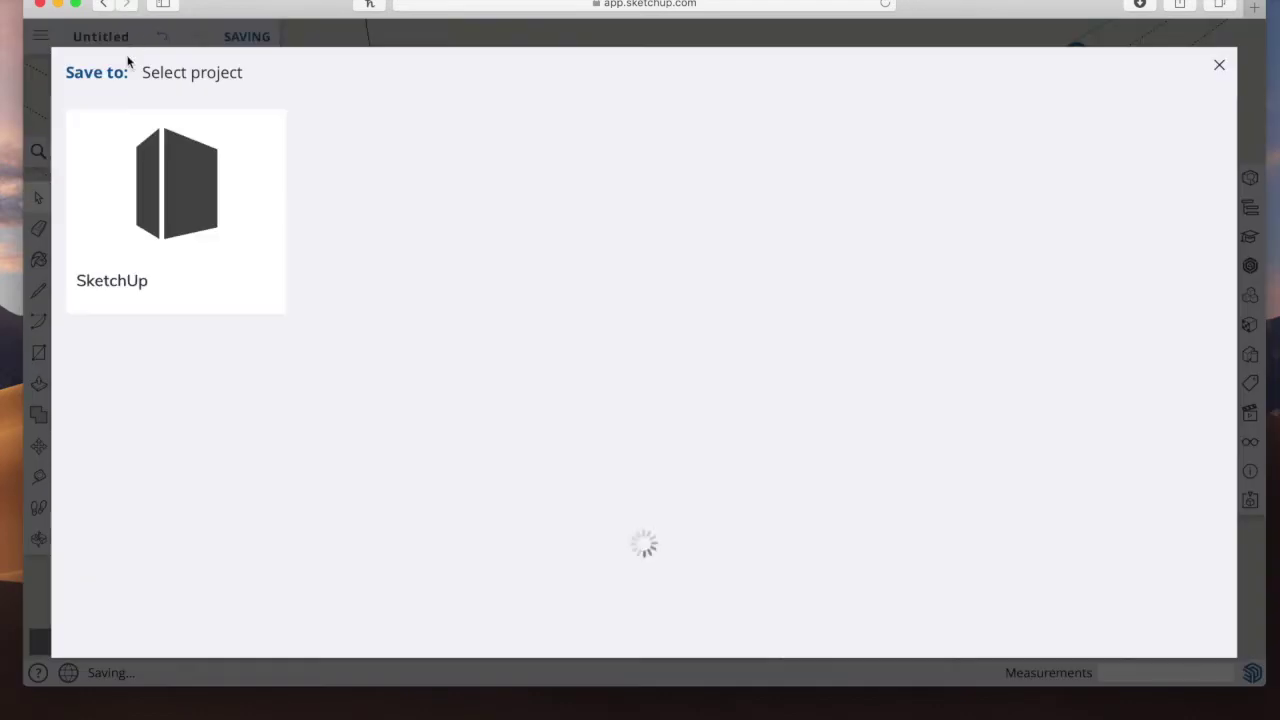
pyautogui.click(178, 178)
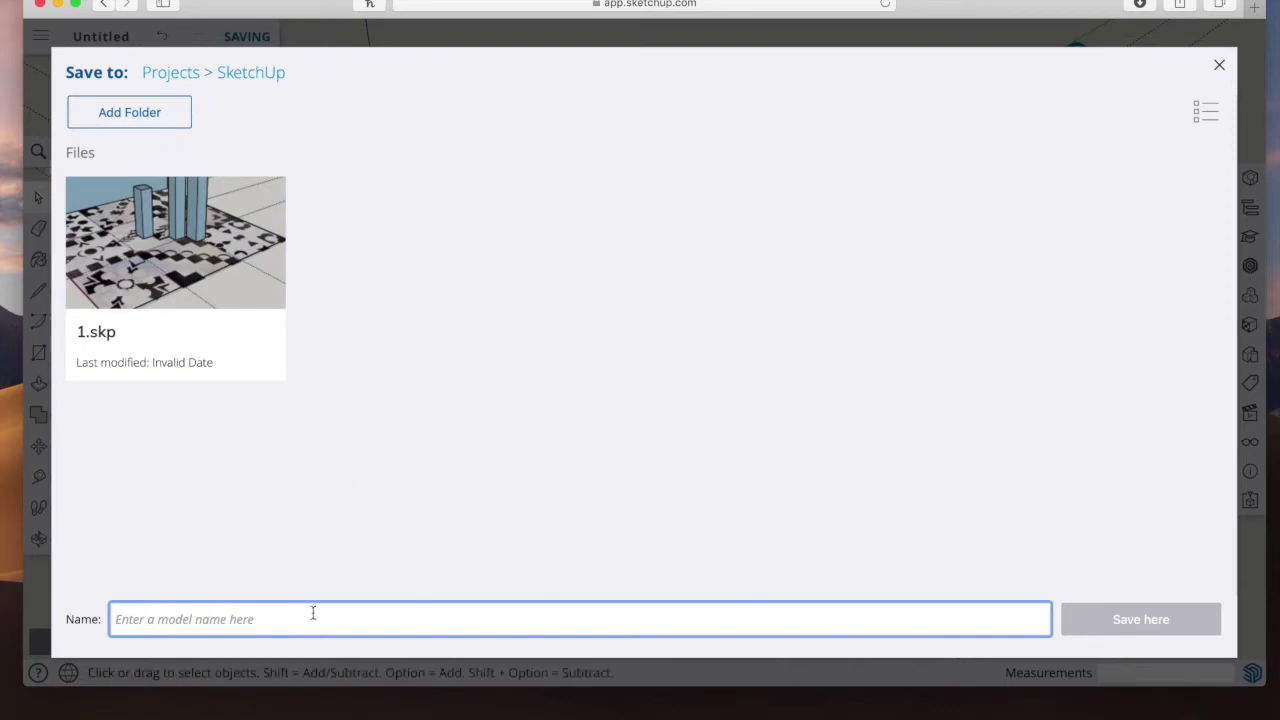
pyautogui.write('Test')
pyautogui.click(1177, 623)
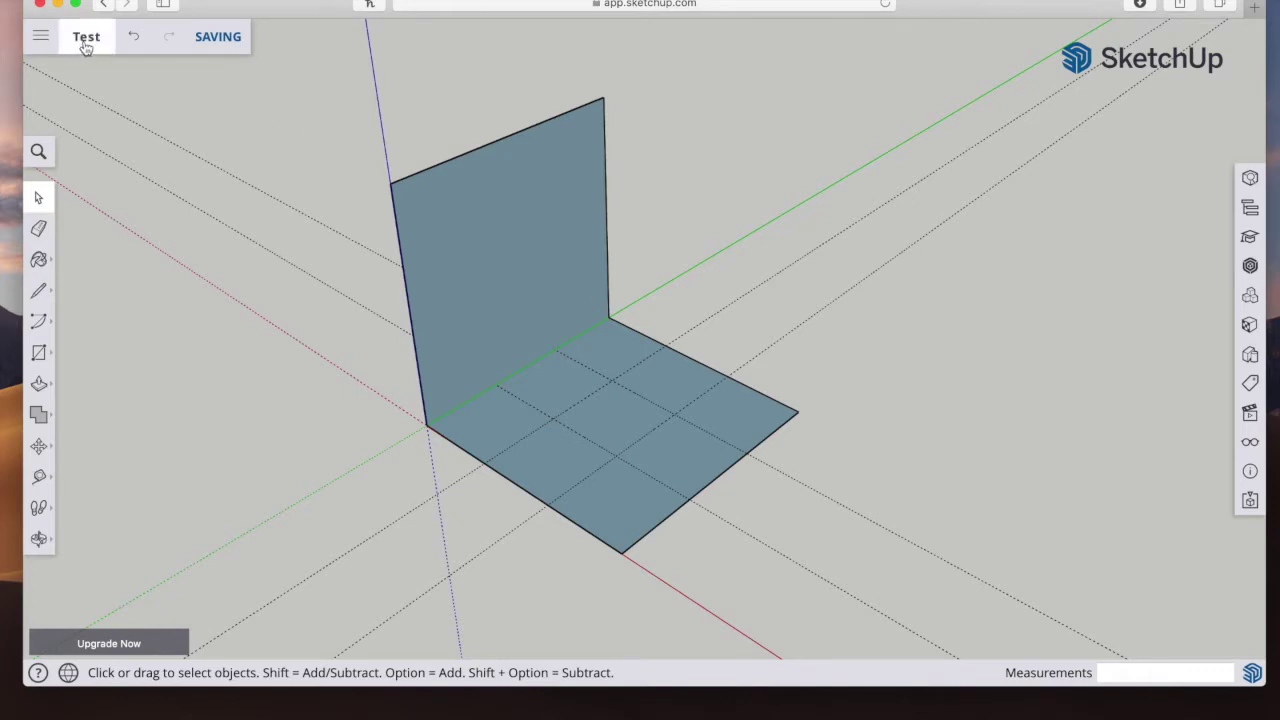
# Step: Insert 1.jpg from the computer's Desktop as an image and fit it over the vertical square, from the origin to its upper edge
pyautogui.click(45, 46)
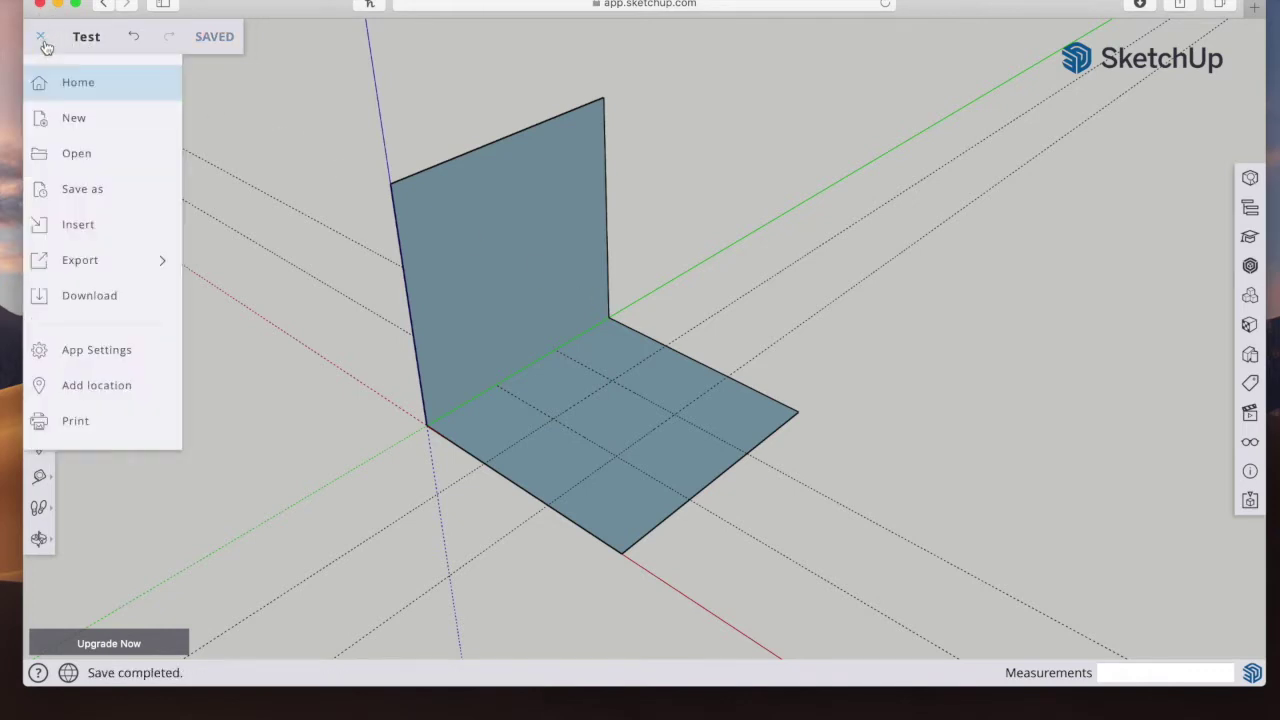
pyautogui.click(125, 235)
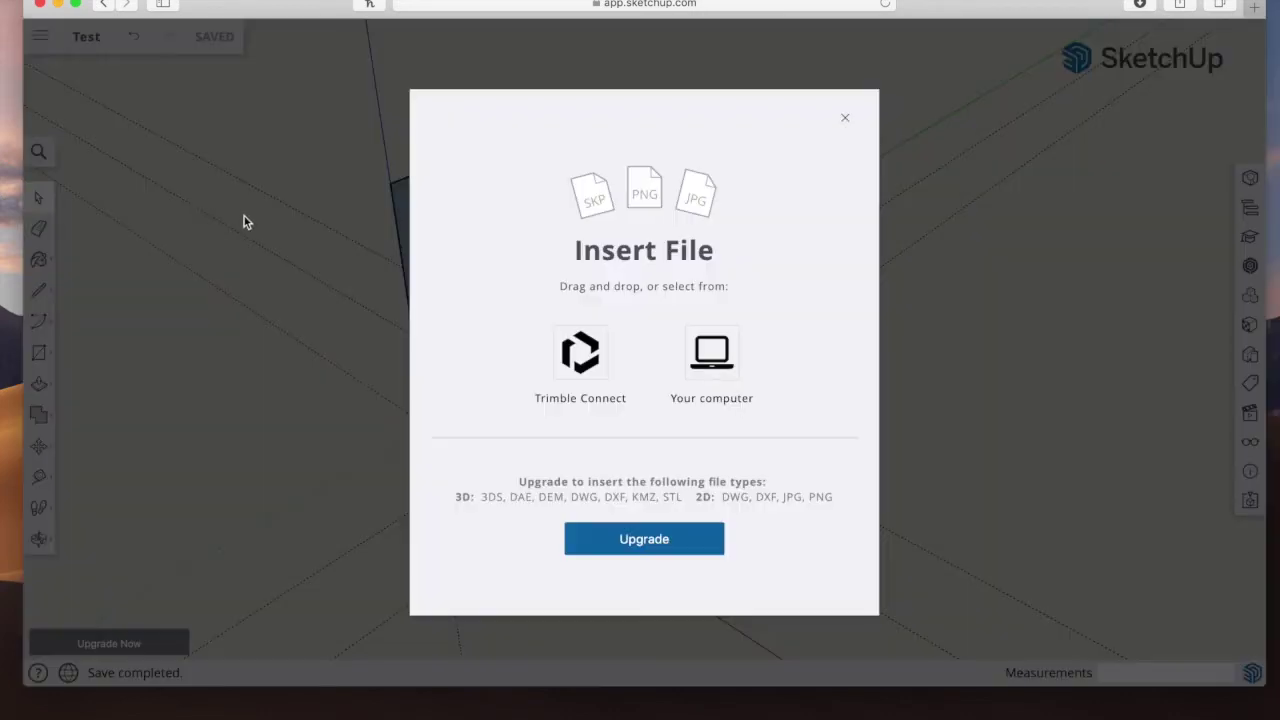
pyautogui.click(716, 352)
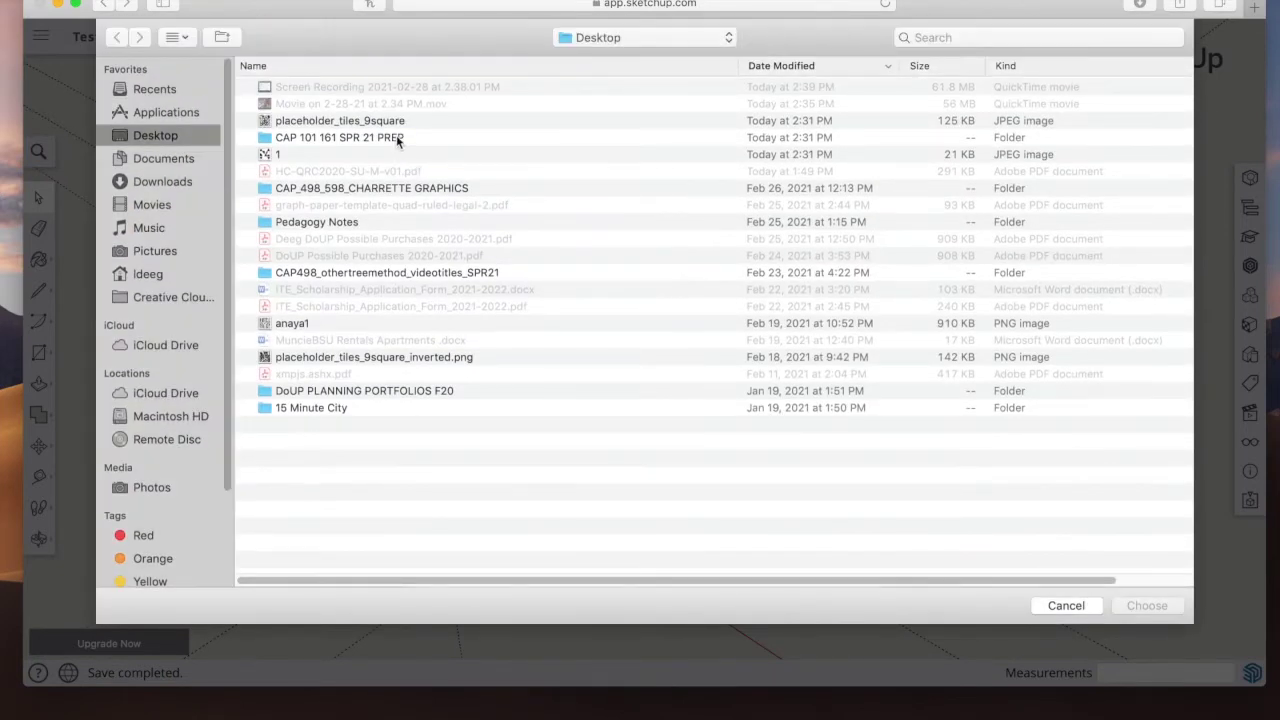
pyautogui.click(318, 156)
pyautogui.click(1147, 605)
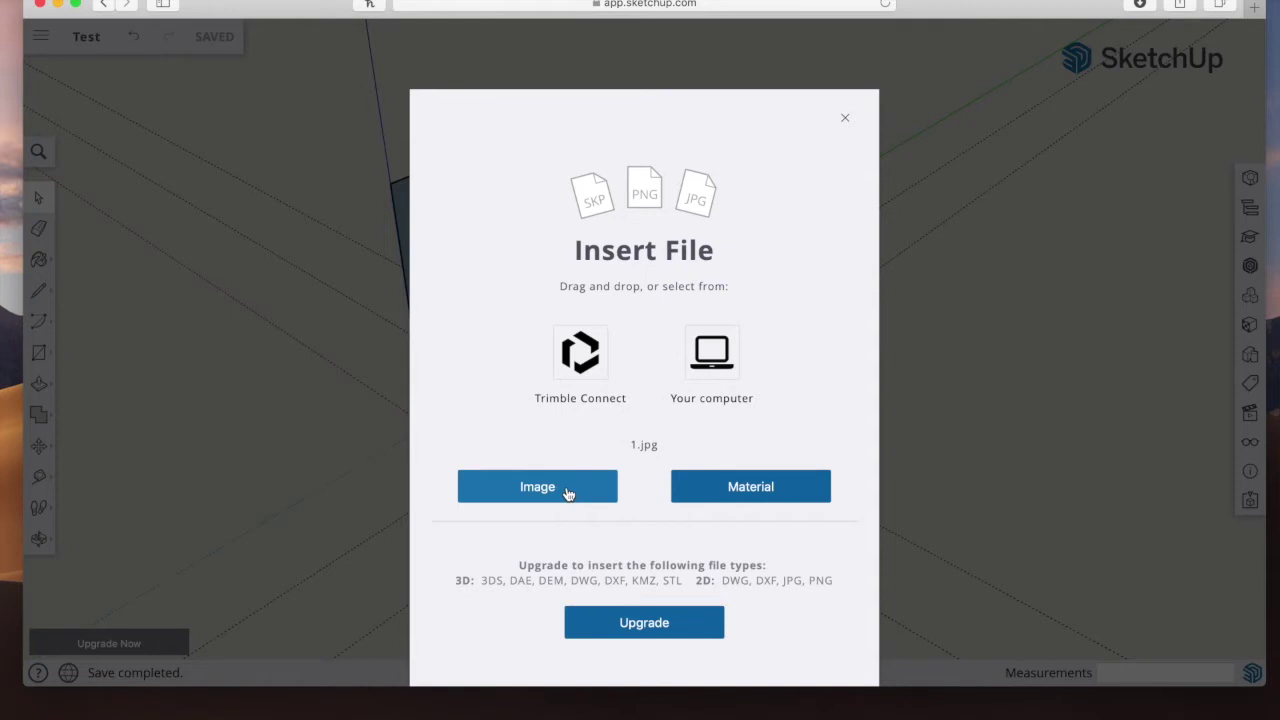
pyautogui.click(567, 493)
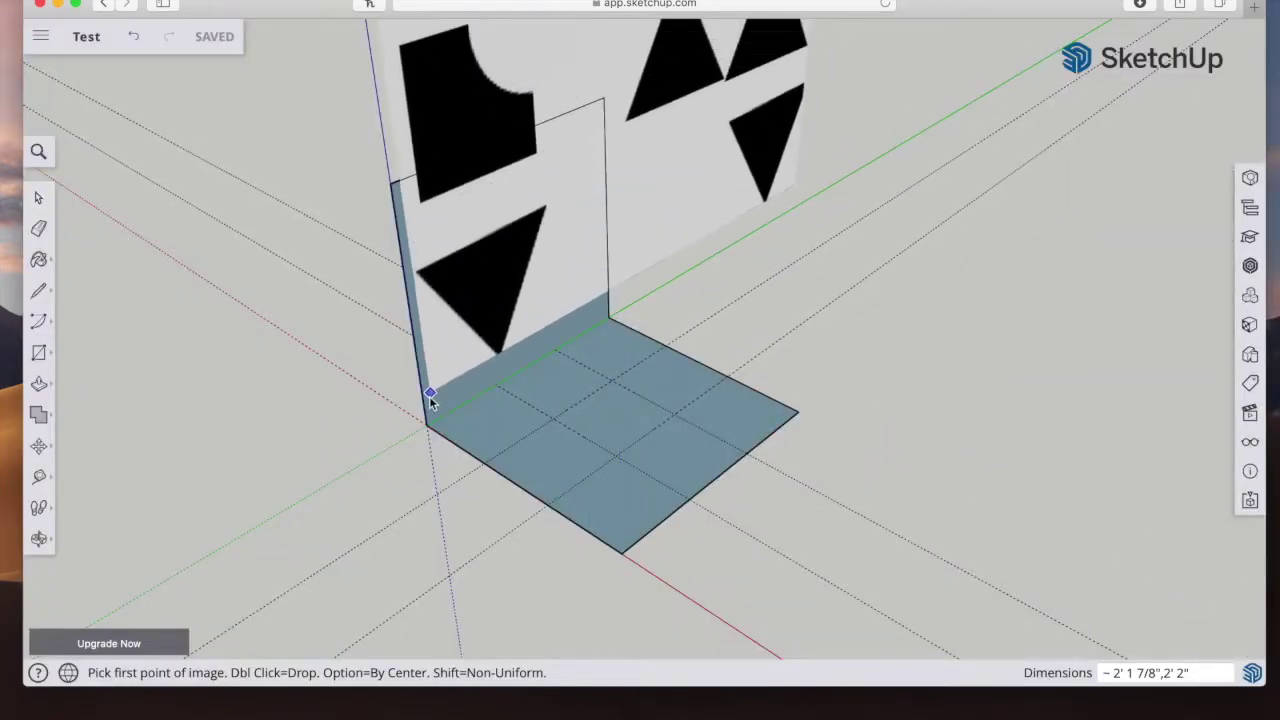
pyautogui.click(426, 425)
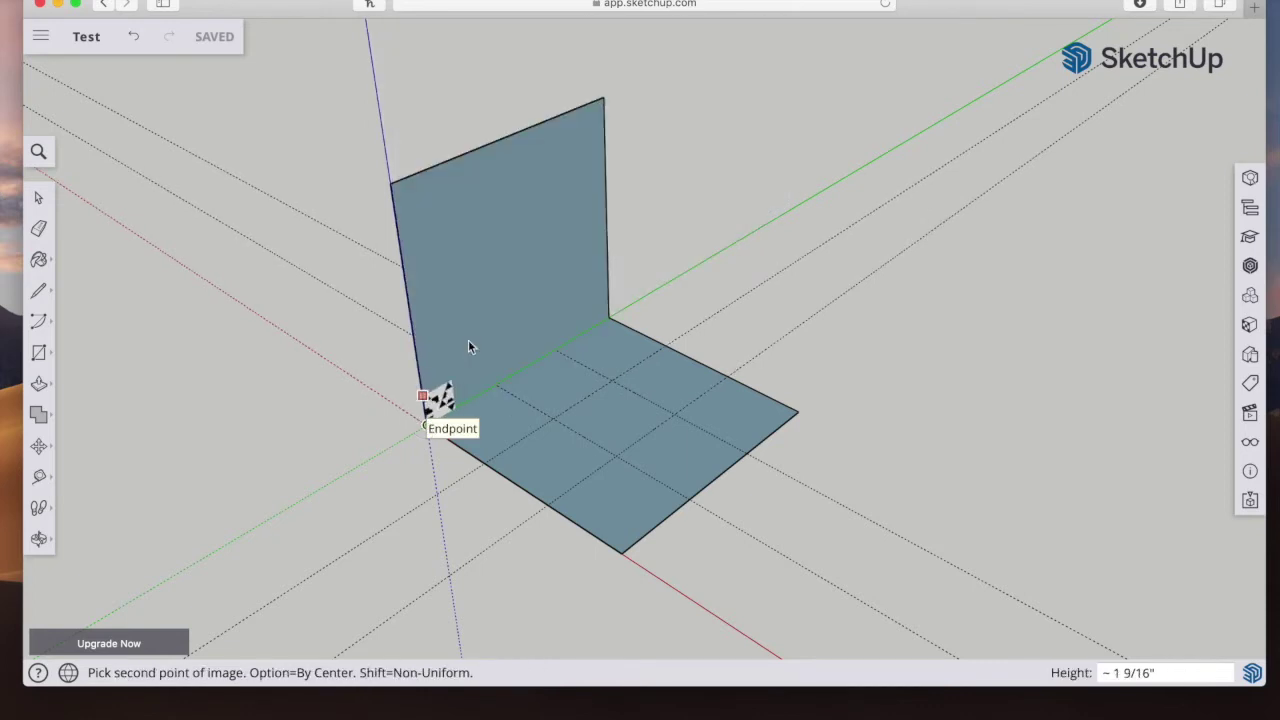
pyautogui.click(569, 118)
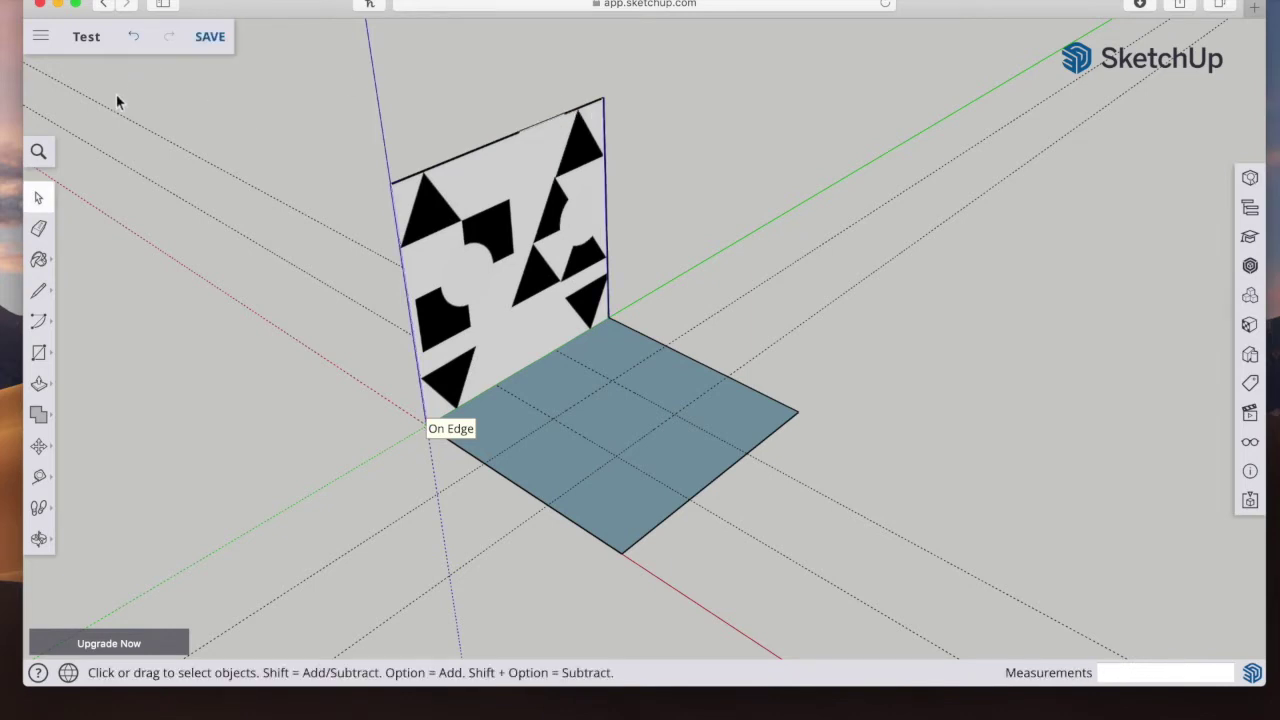
# Step: Insert placeholder_tiles_9square.jpg from the computer's Desktop as an image and fit it over the horizontal square, starting at the origin
pyautogui.click(42, 38)
pyautogui.click(127, 229)
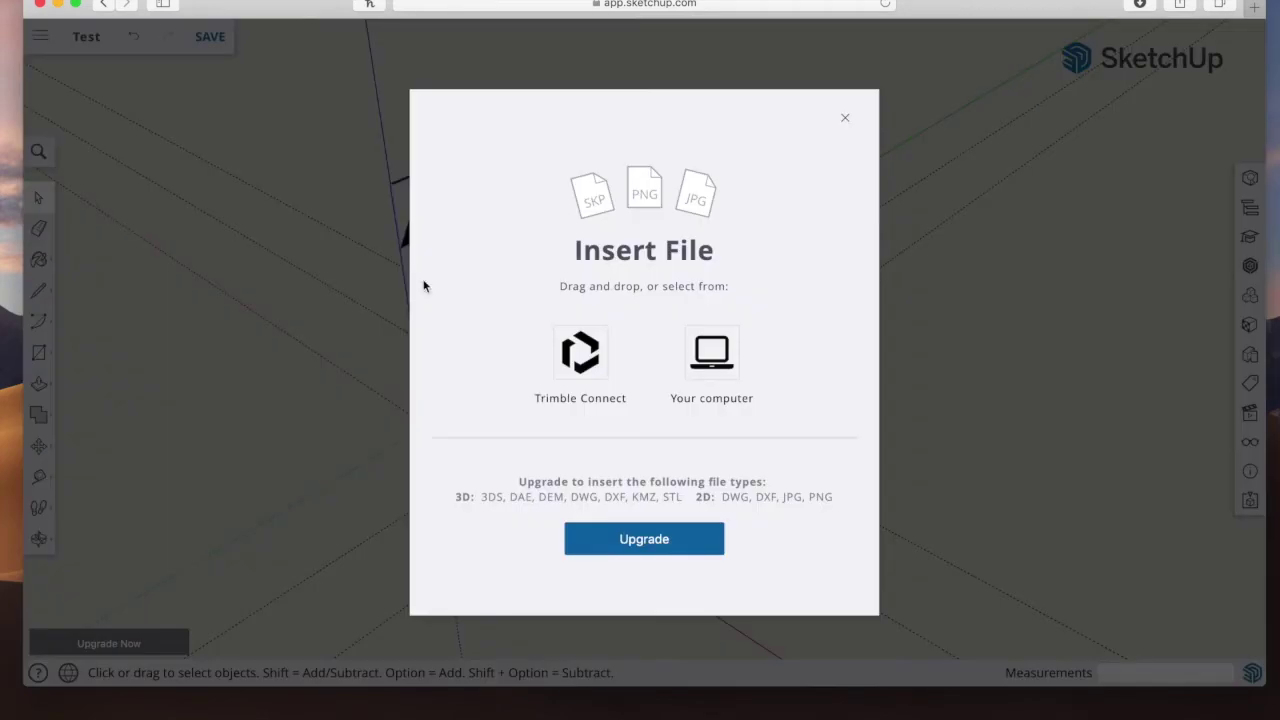
pyautogui.click(700, 366)
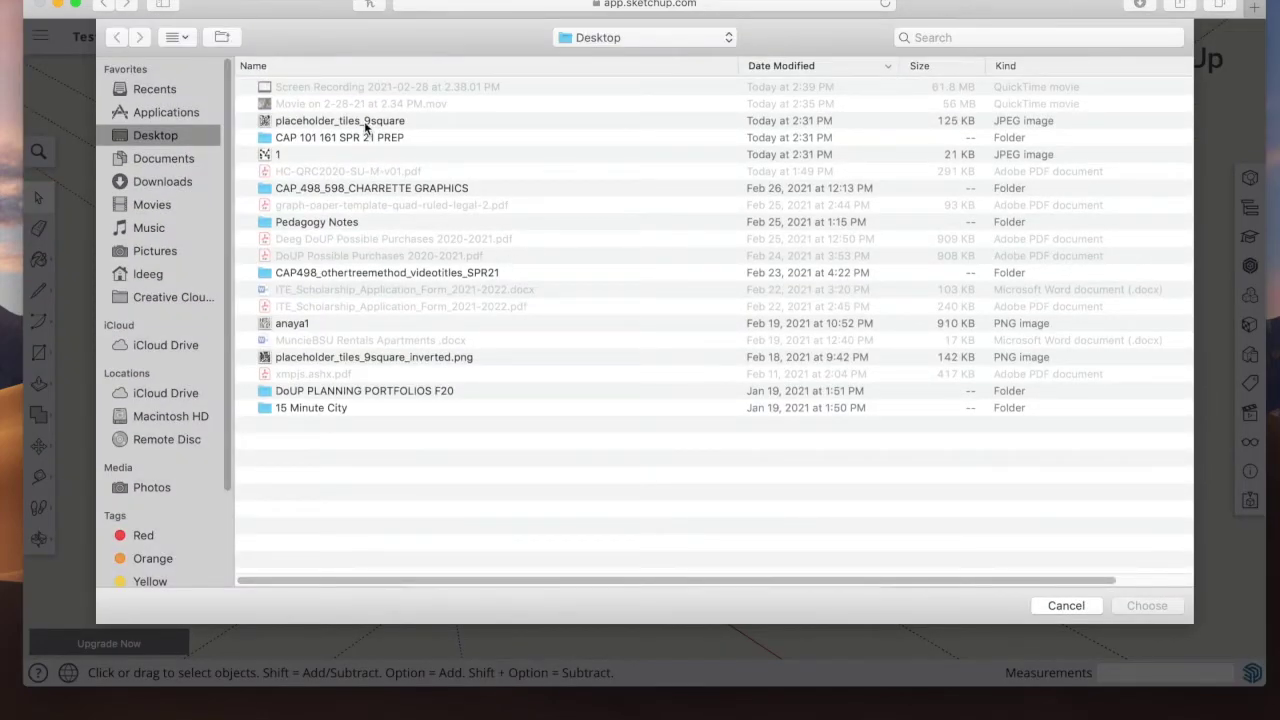
pyautogui.click(366, 122)
pyautogui.click(1146, 606)
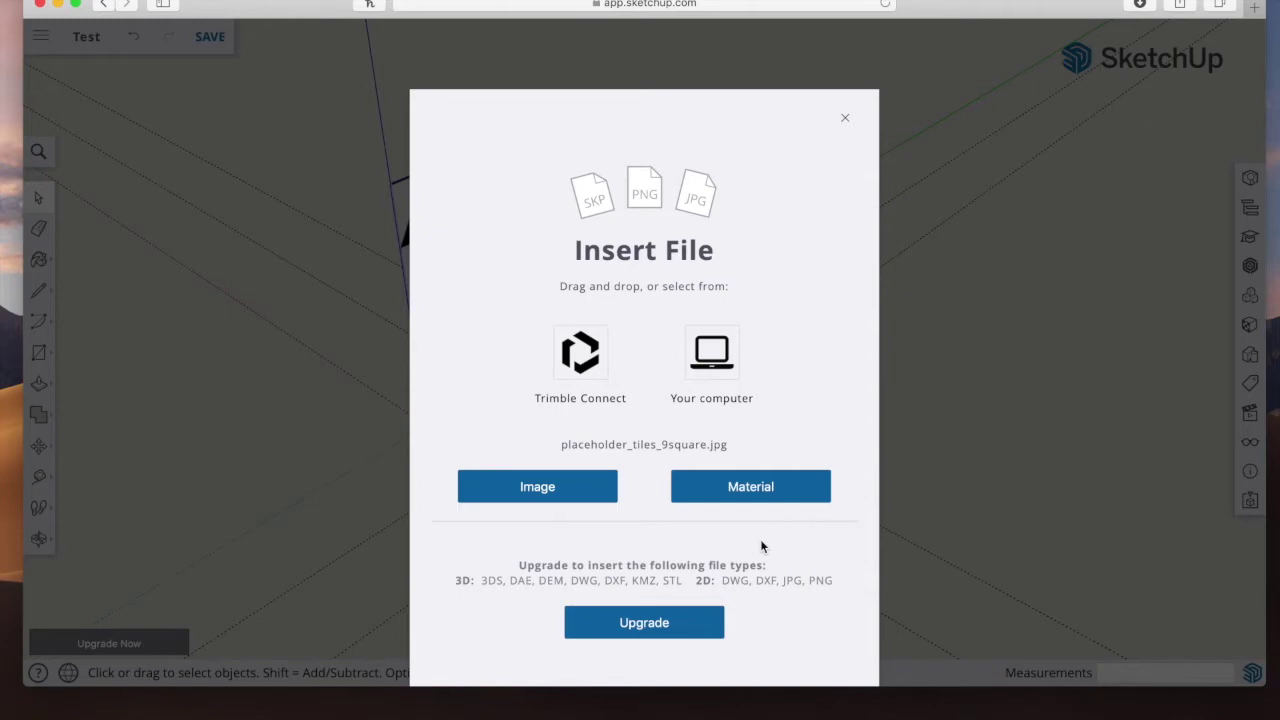
pyautogui.click(575, 497)
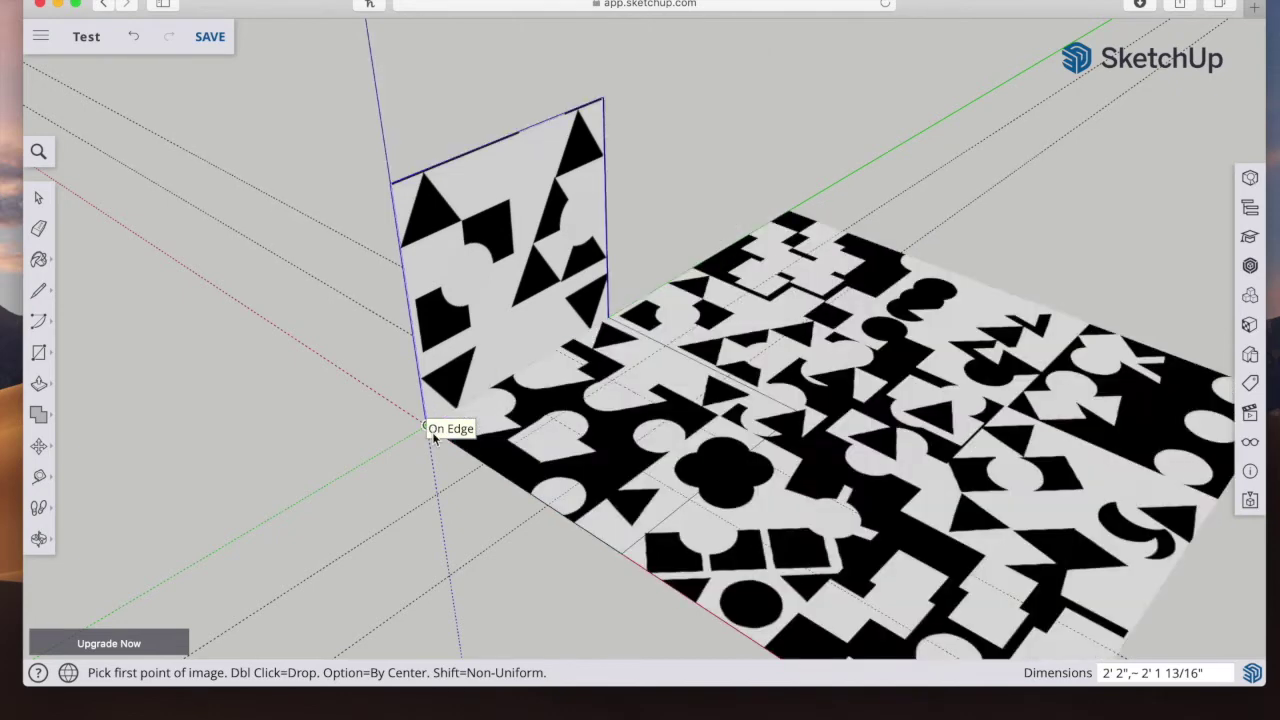
pyautogui.click(445, 432)
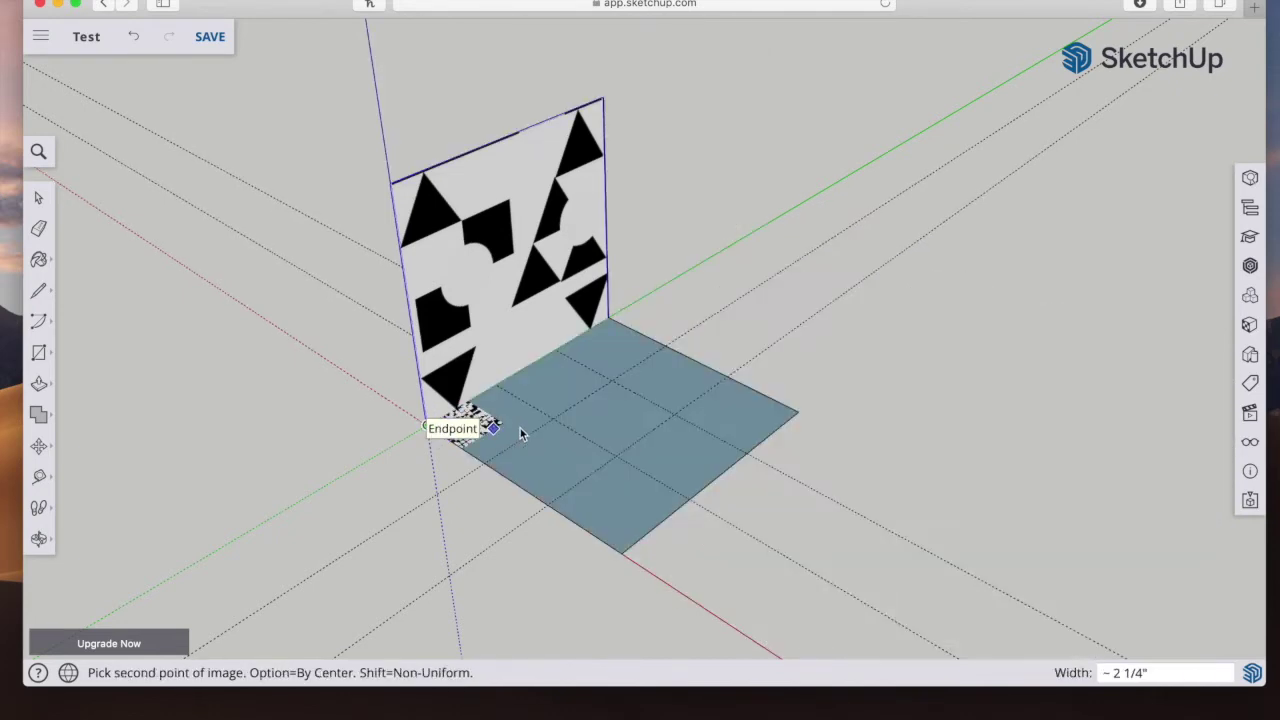
pyautogui.click(763, 396)
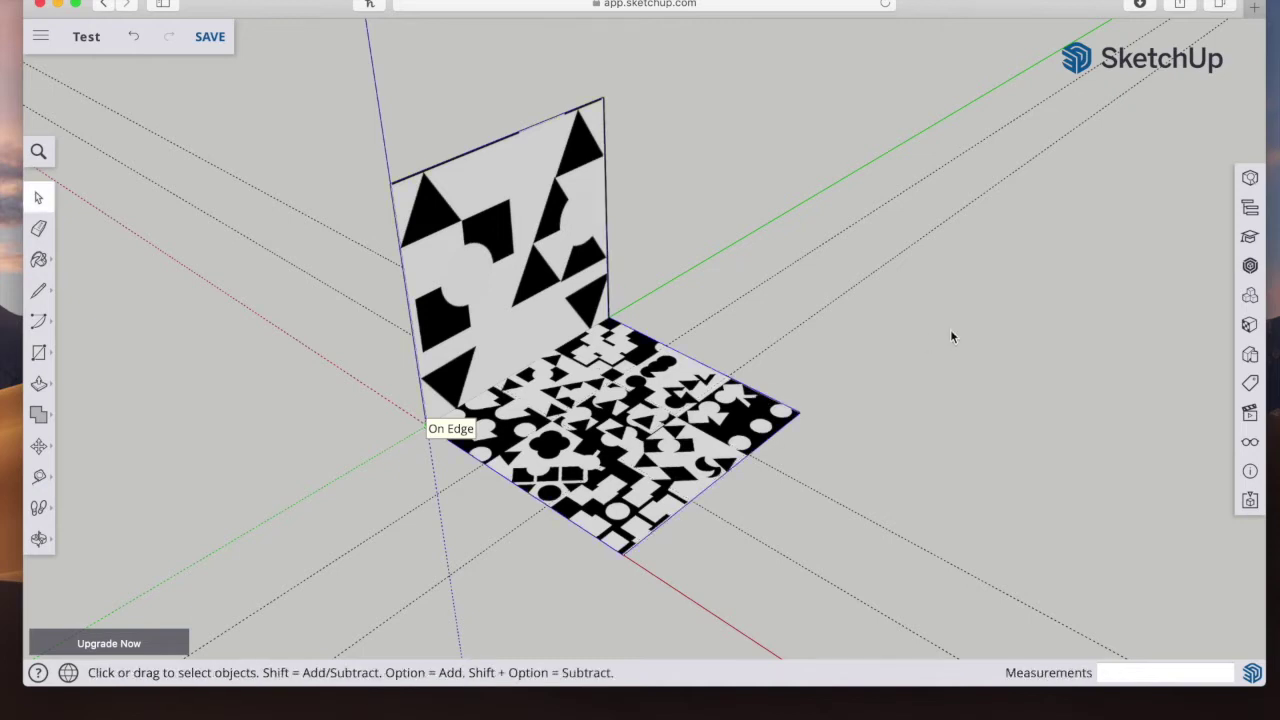
pyautogui.click(38, 538)
pyautogui.moveTo(337, 423); pyautogui.dragTo(423, 457)
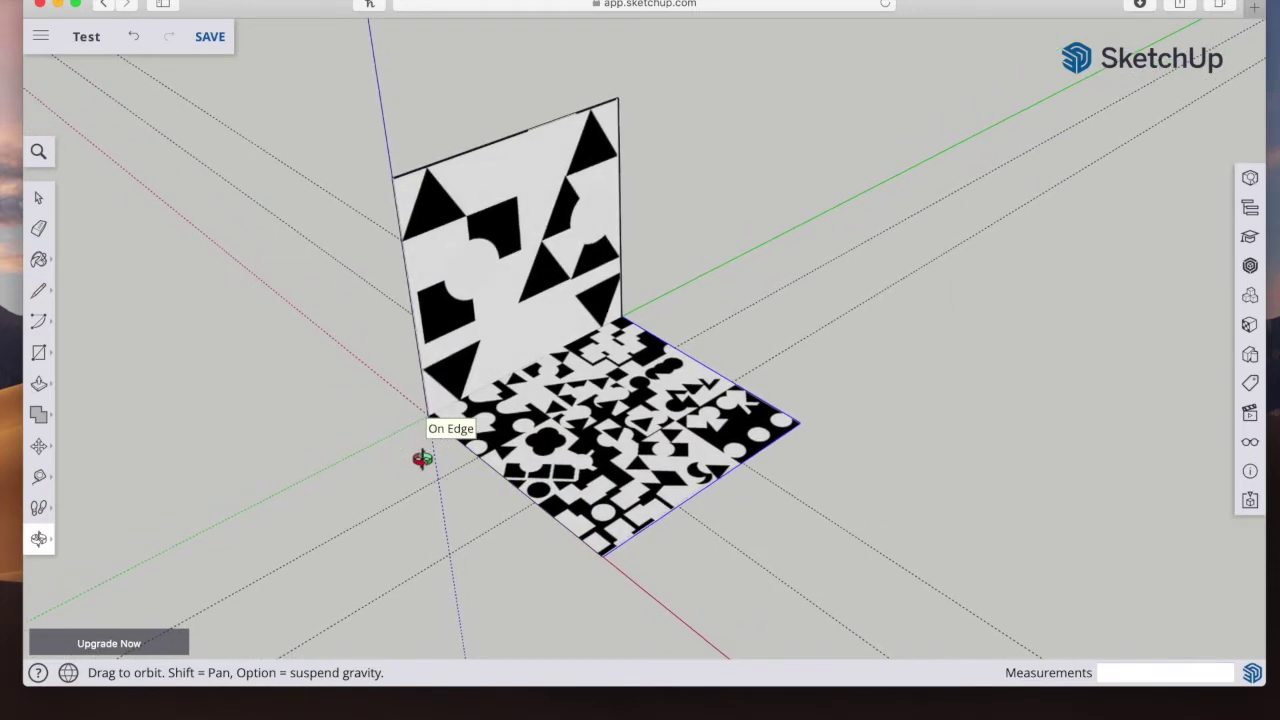
pyautogui.click(38, 197)
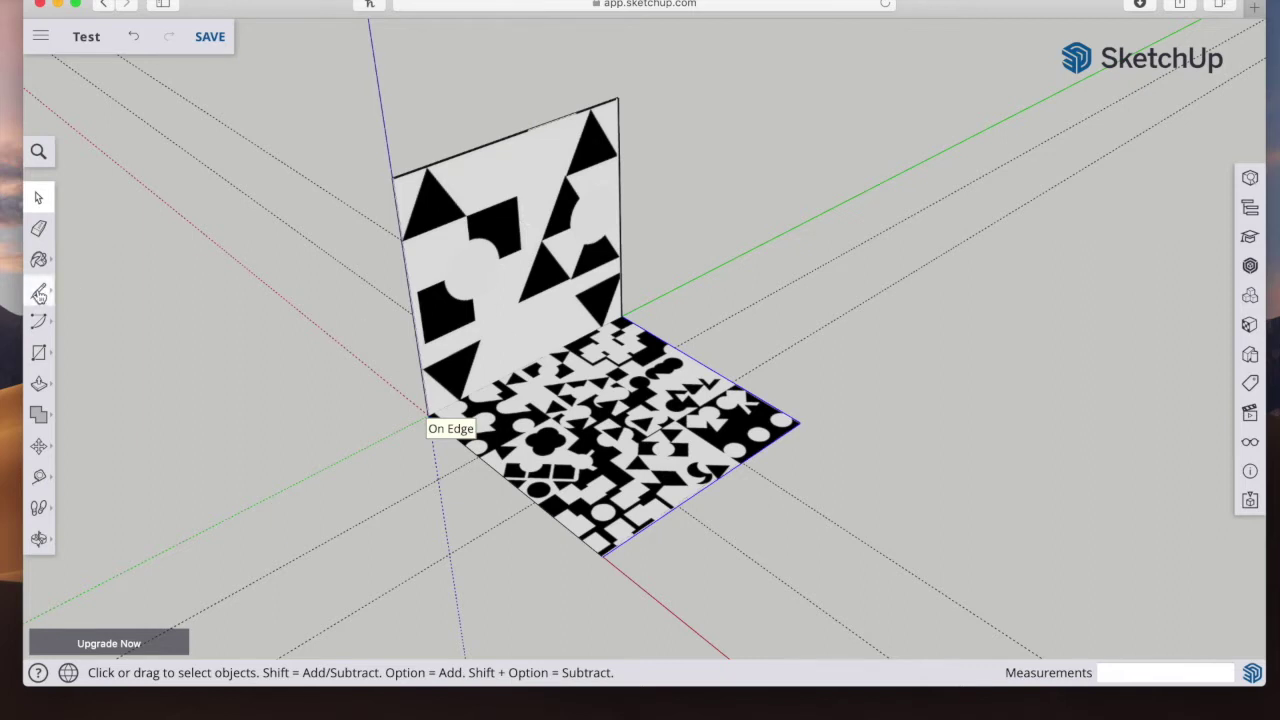
pyautogui.click(39, 356)
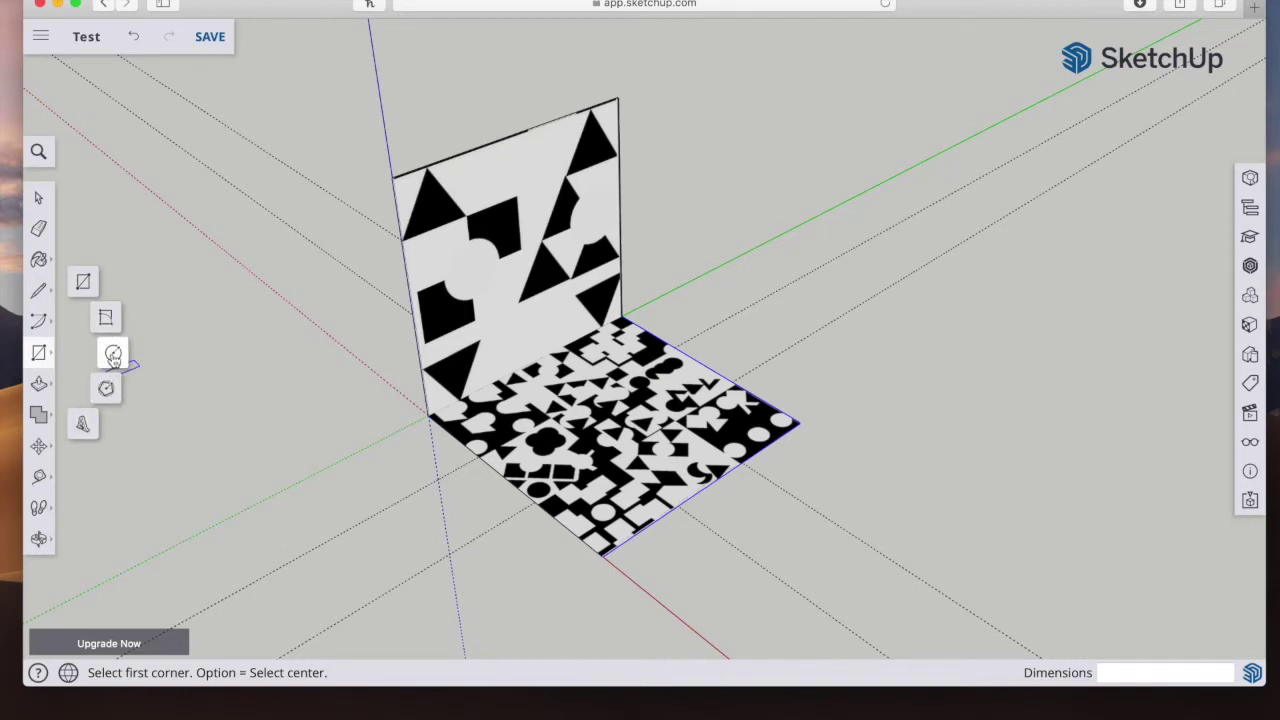
pyautogui.click(40, 323)
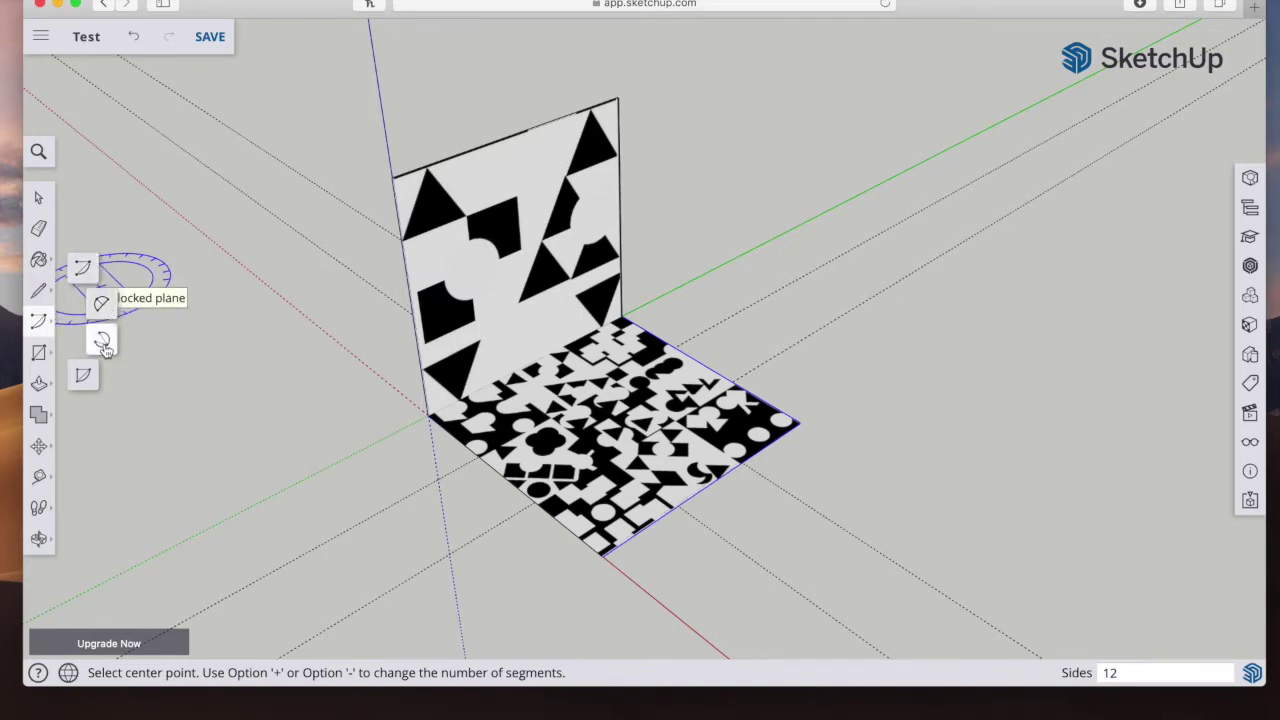
pyautogui.click(40, 291)
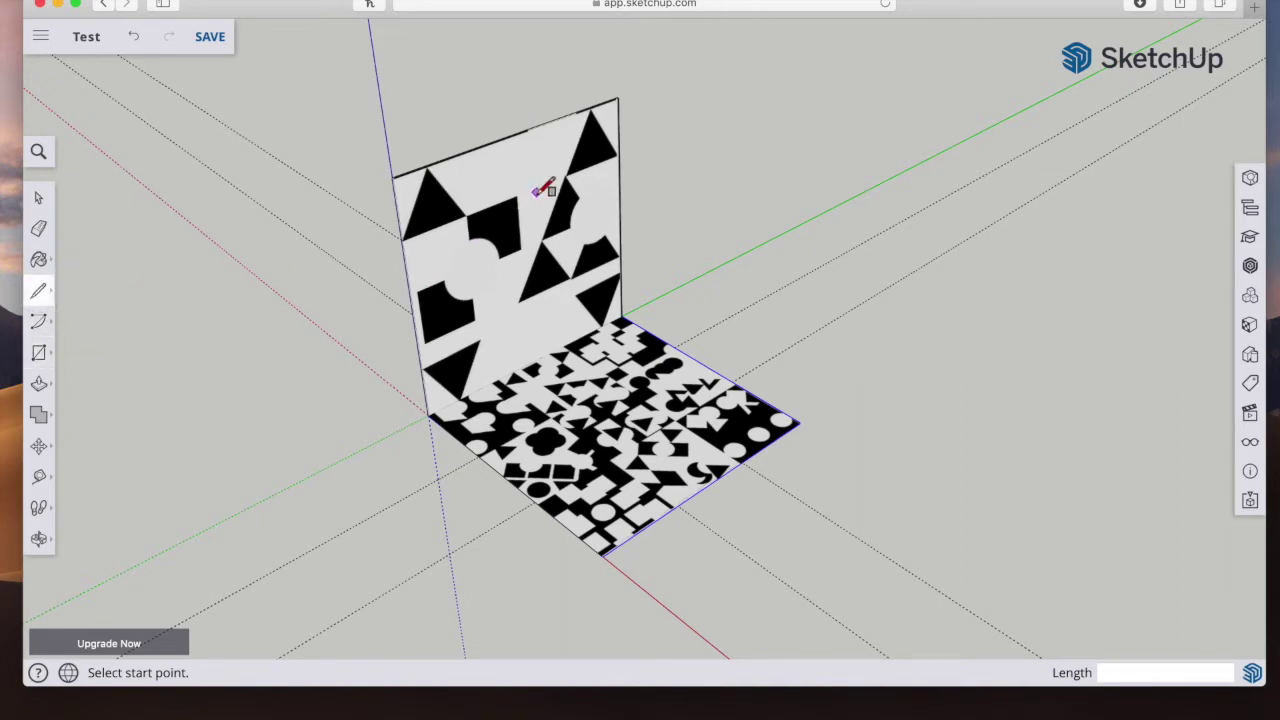
# Step: Trace the white stepped shape beside the white circle, near the front of the nine-square image, as a closed outline with the Line tool
pyautogui.click(38, 538)
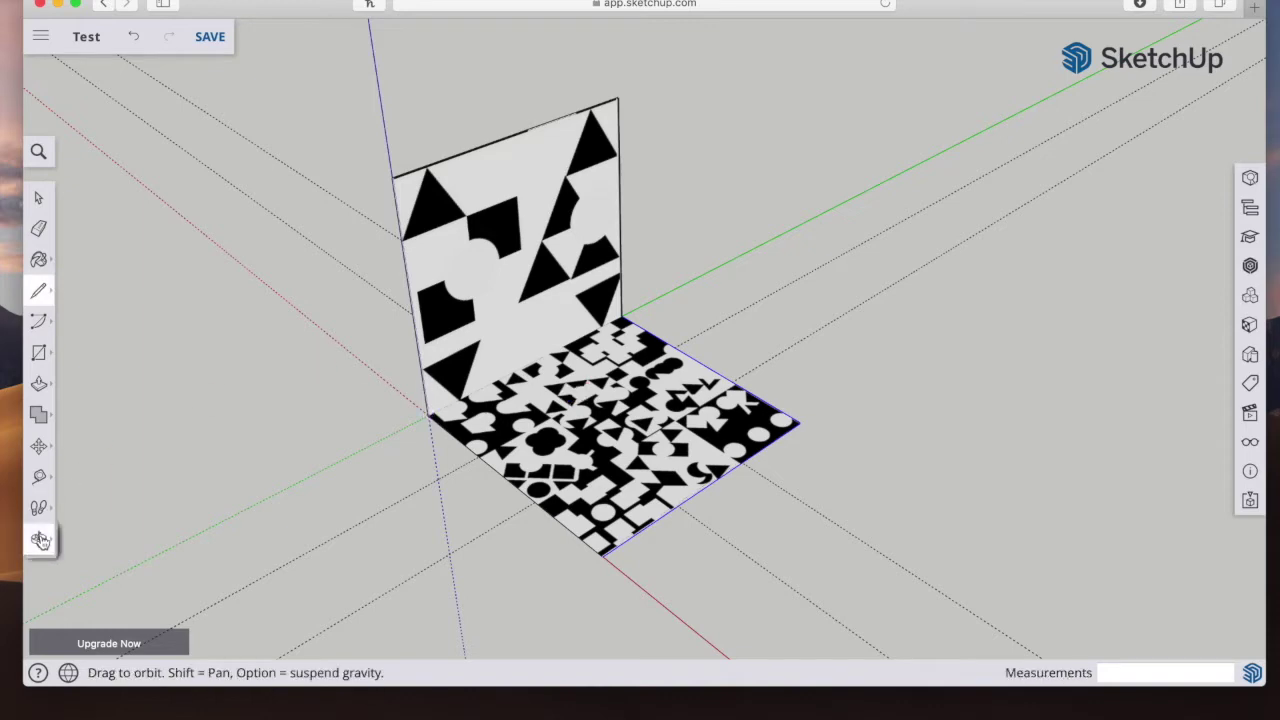
pyautogui.click(110, 538)
pyautogui.moveTo(500, 490); pyautogui.dragTo(810, 301)
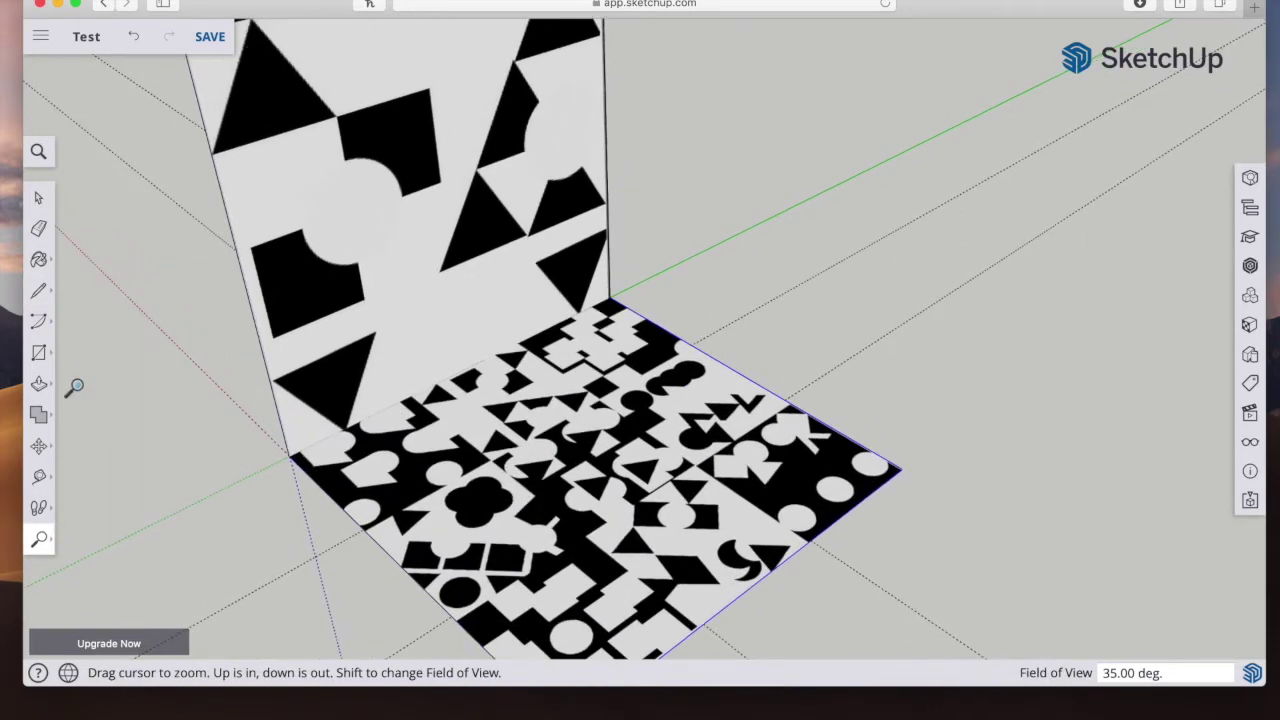
pyautogui.click(42, 536)
pyautogui.click(108, 497)
pyautogui.moveTo(509, 470); pyautogui.dragTo(552, 367)
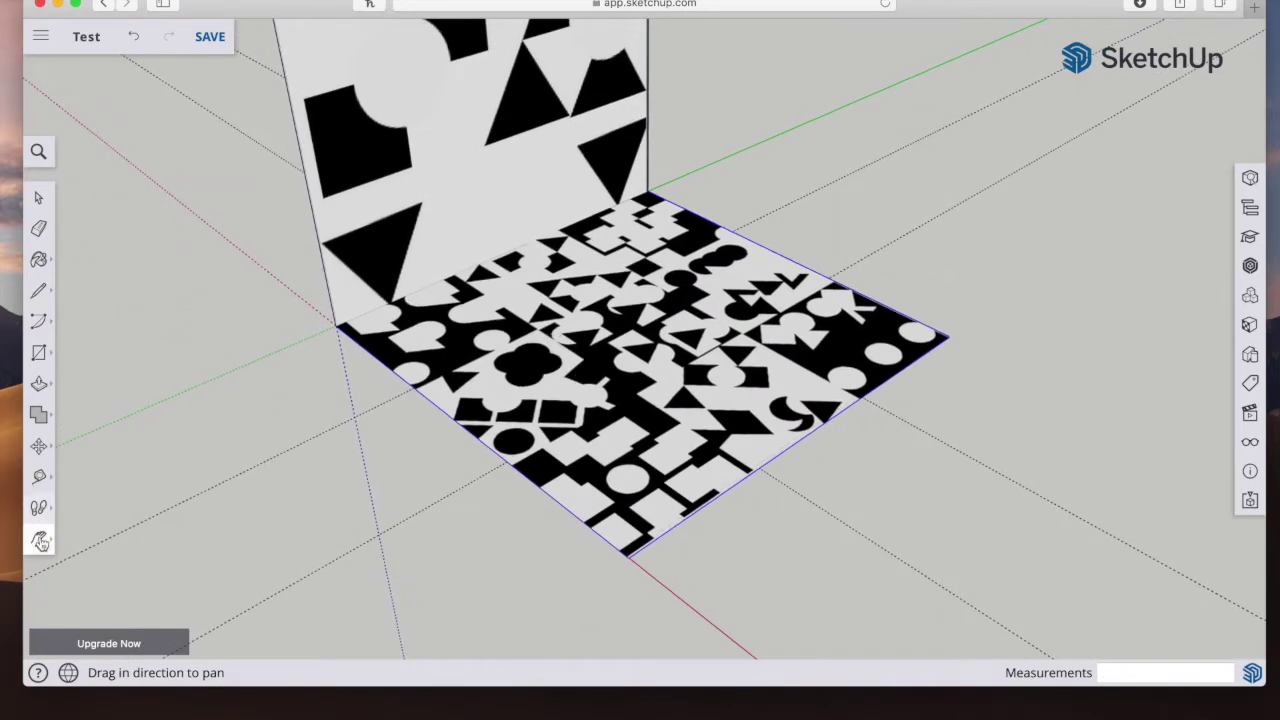
pyautogui.click(40, 540)
pyautogui.click(113, 540)
pyautogui.moveTo(394, 380); pyautogui.dragTo(582, 239)
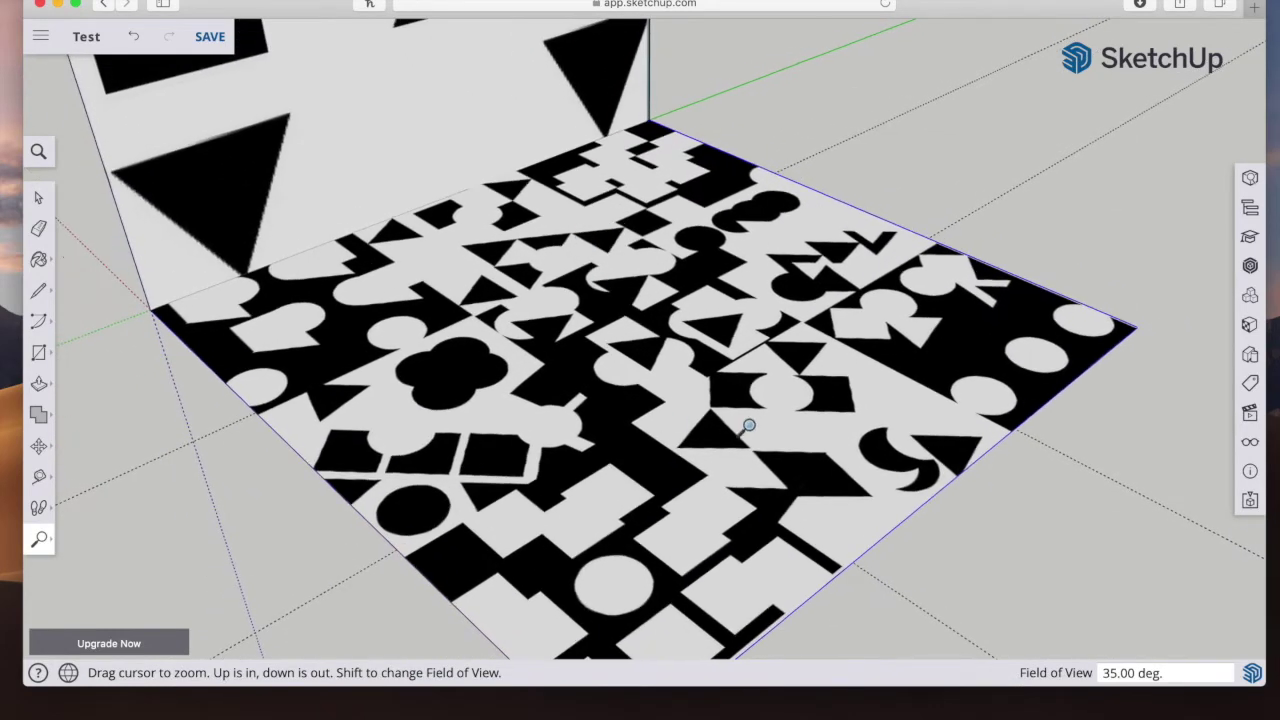
pyautogui.click(38, 290)
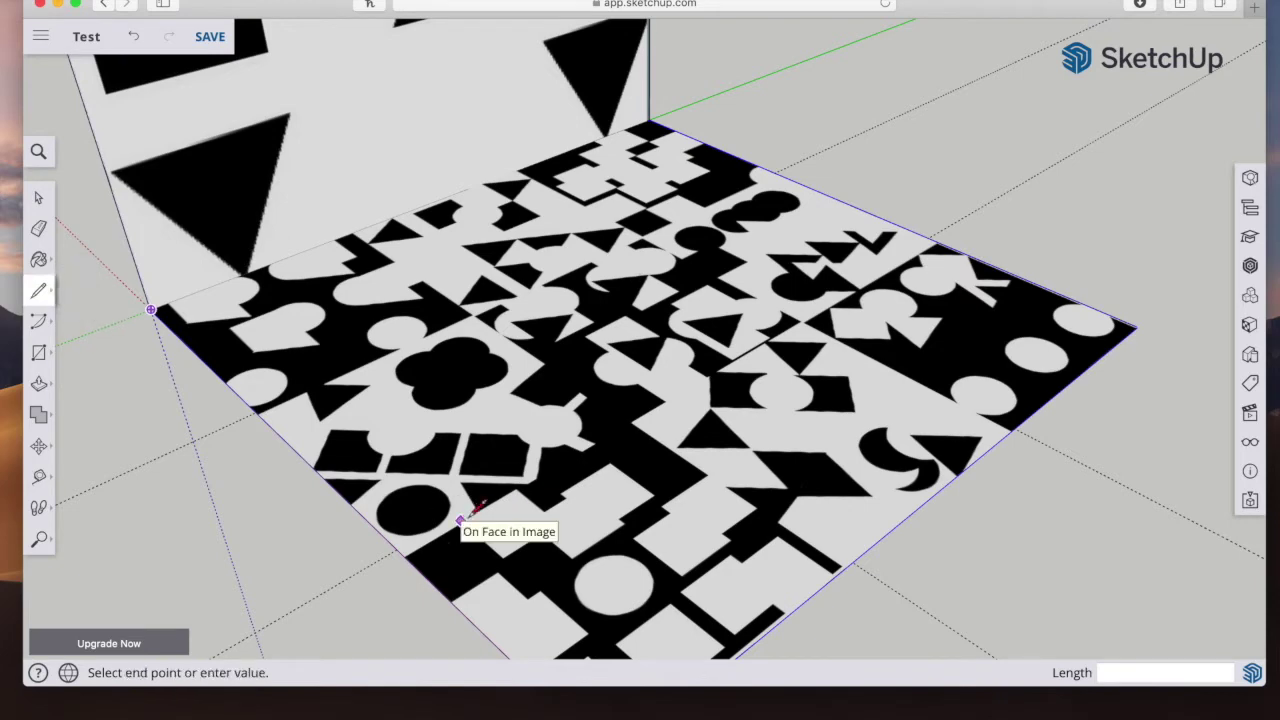
pyautogui.click(516, 487)
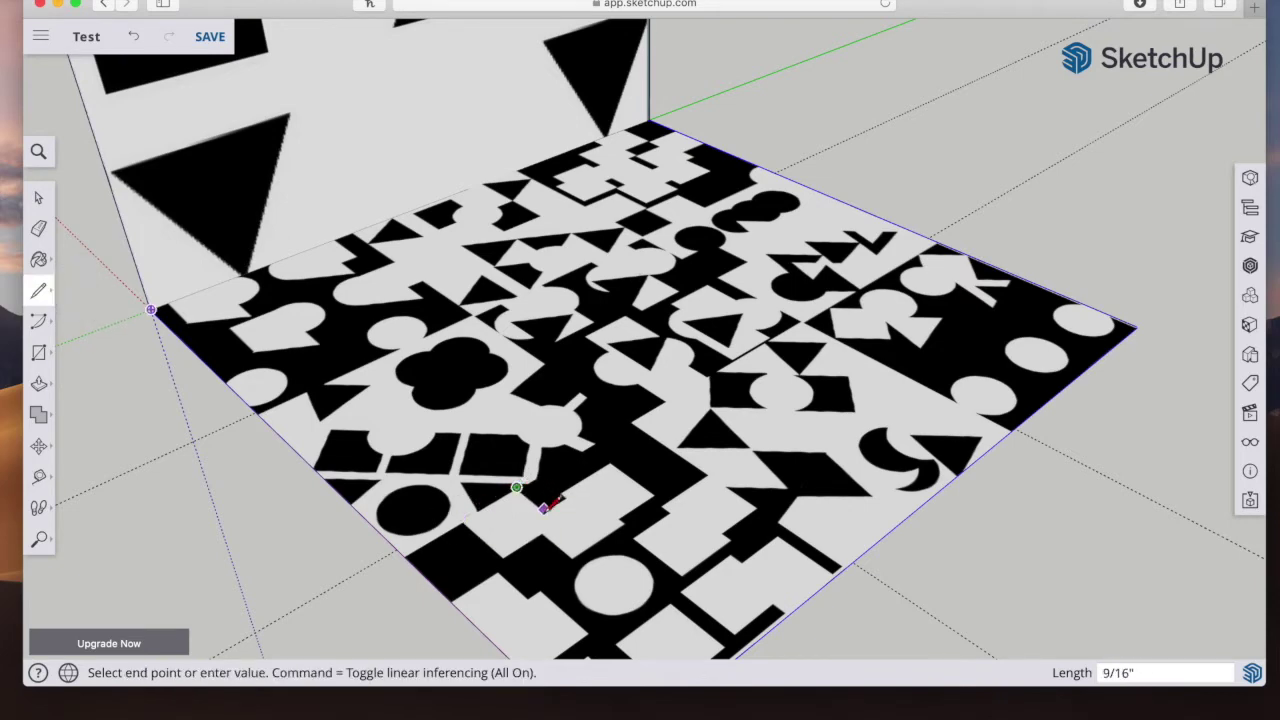
pyautogui.click(569, 496)
pyautogui.click(558, 488)
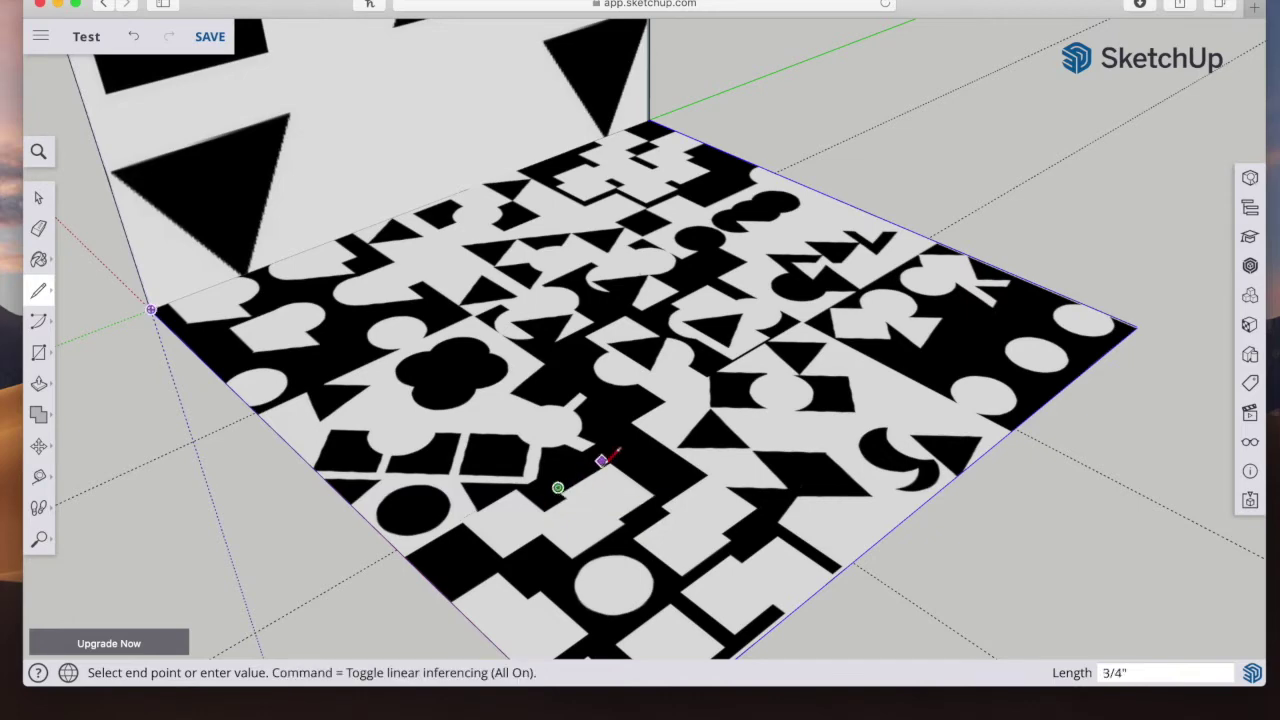
pyautogui.click(657, 492)
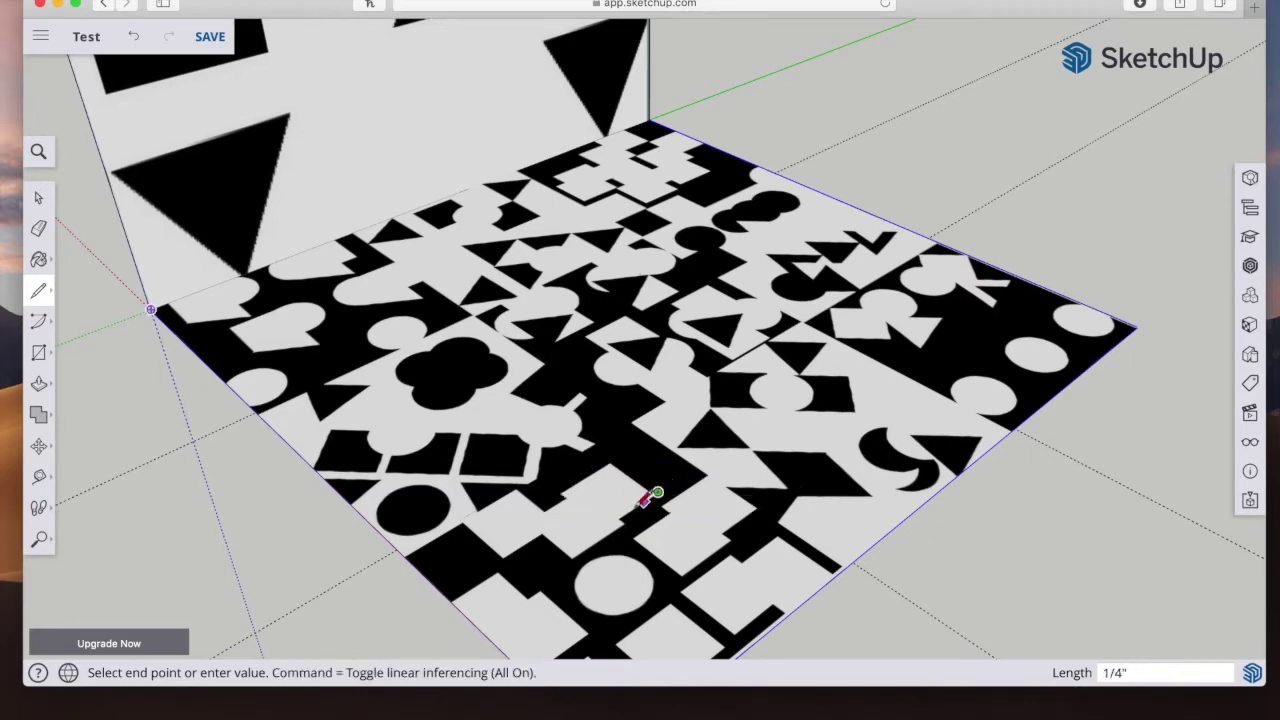
pyautogui.click(618, 518)
pyautogui.click(627, 526)
pyautogui.click(540, 535)
pyautogui.click(503, 558)
pyautogui.click(503, 558)
pyautogui.click(462, 521)
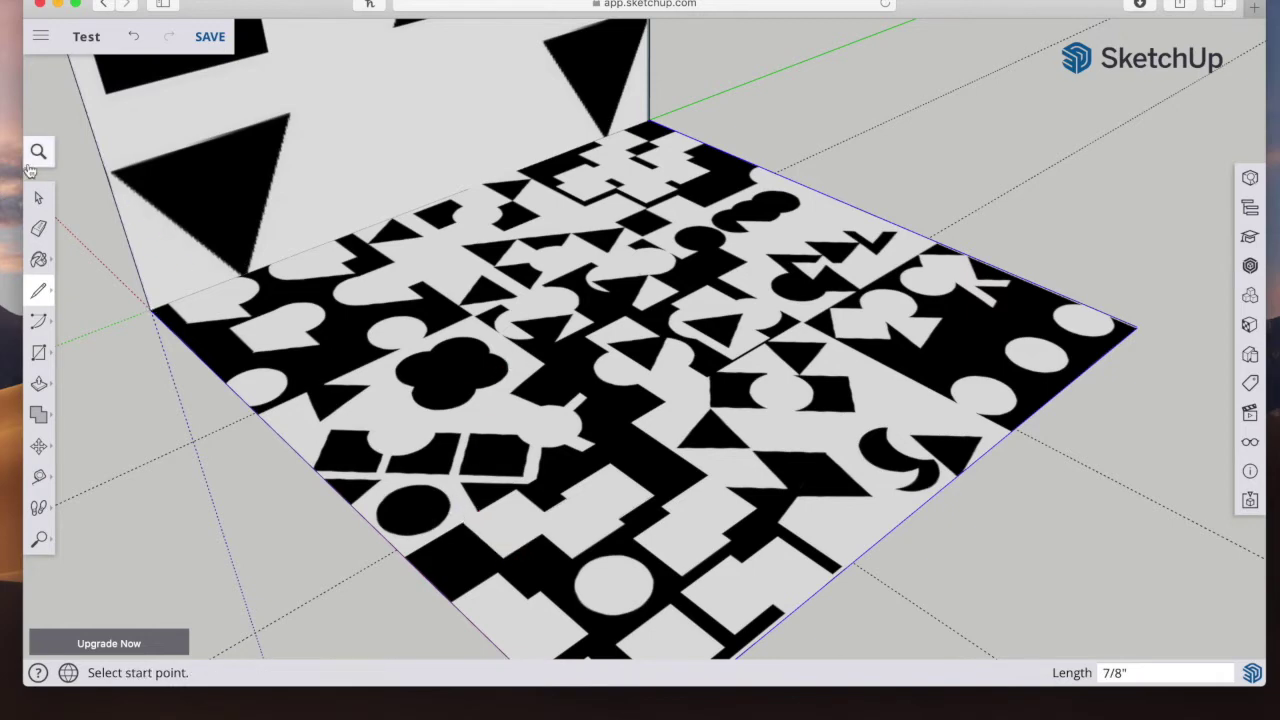
pyautogui.click(38, 197)
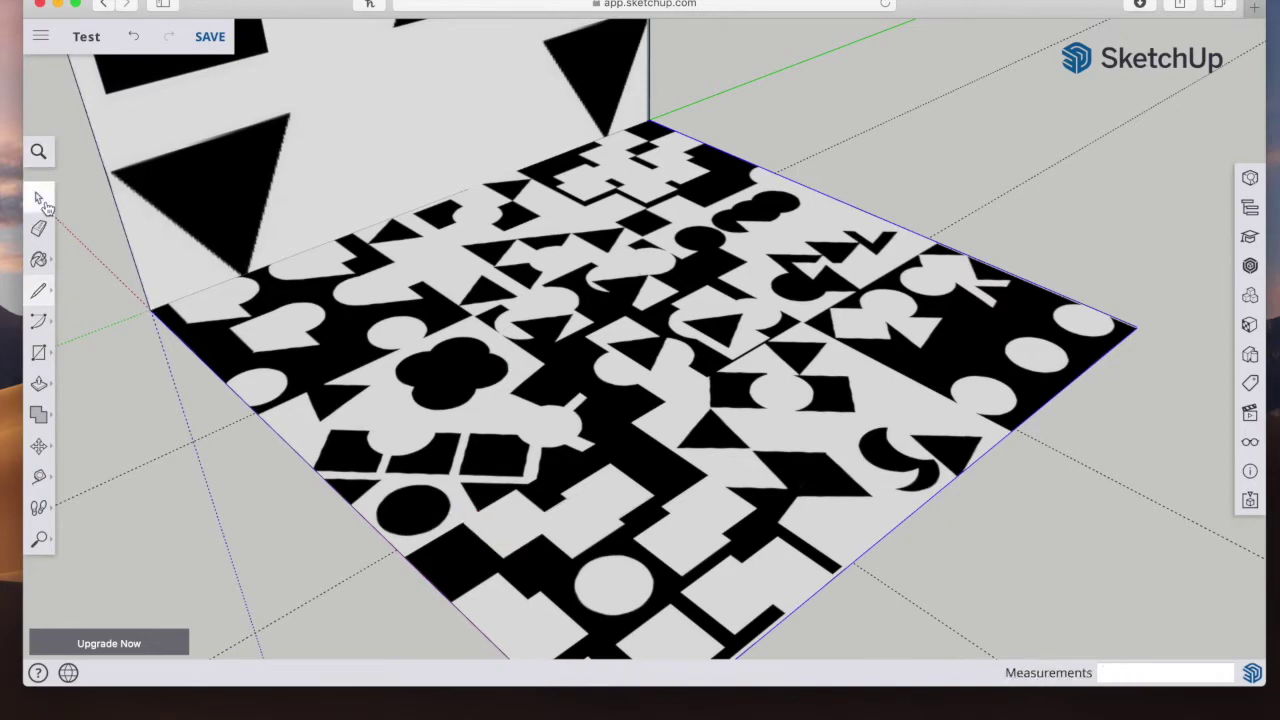
pyautogui.click(40, 448)
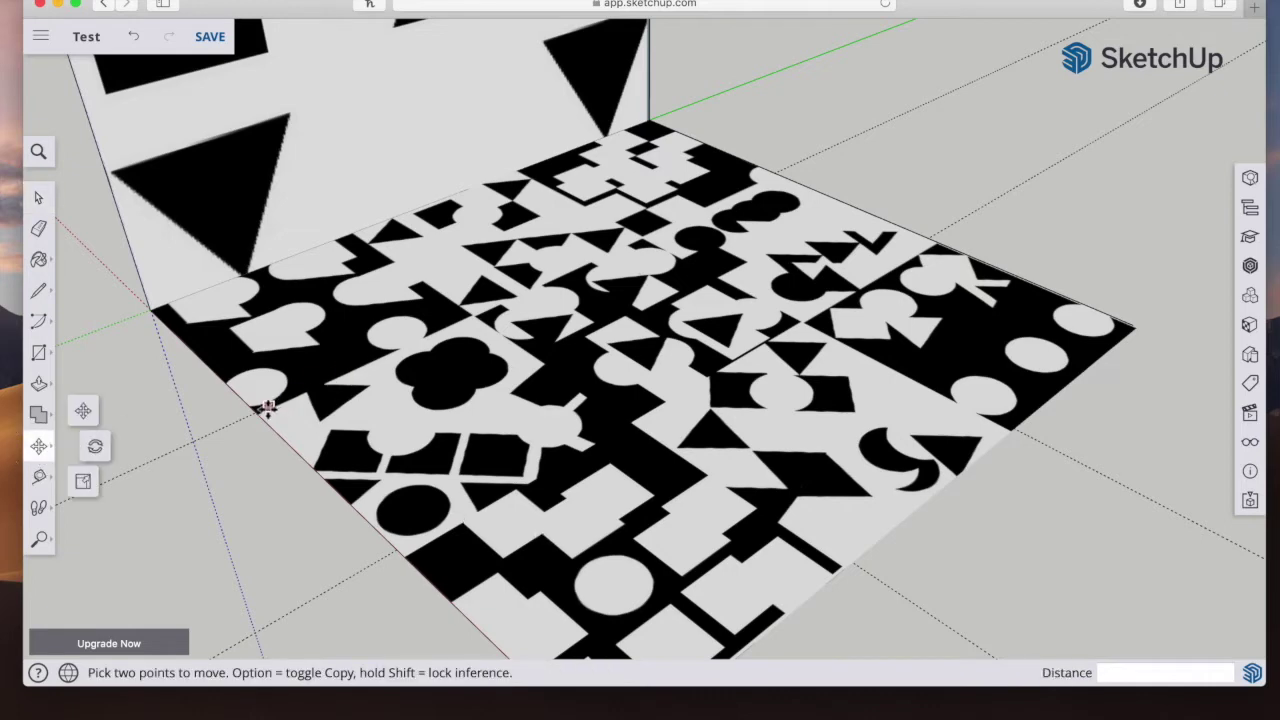
pyautogui.click(150, 308)
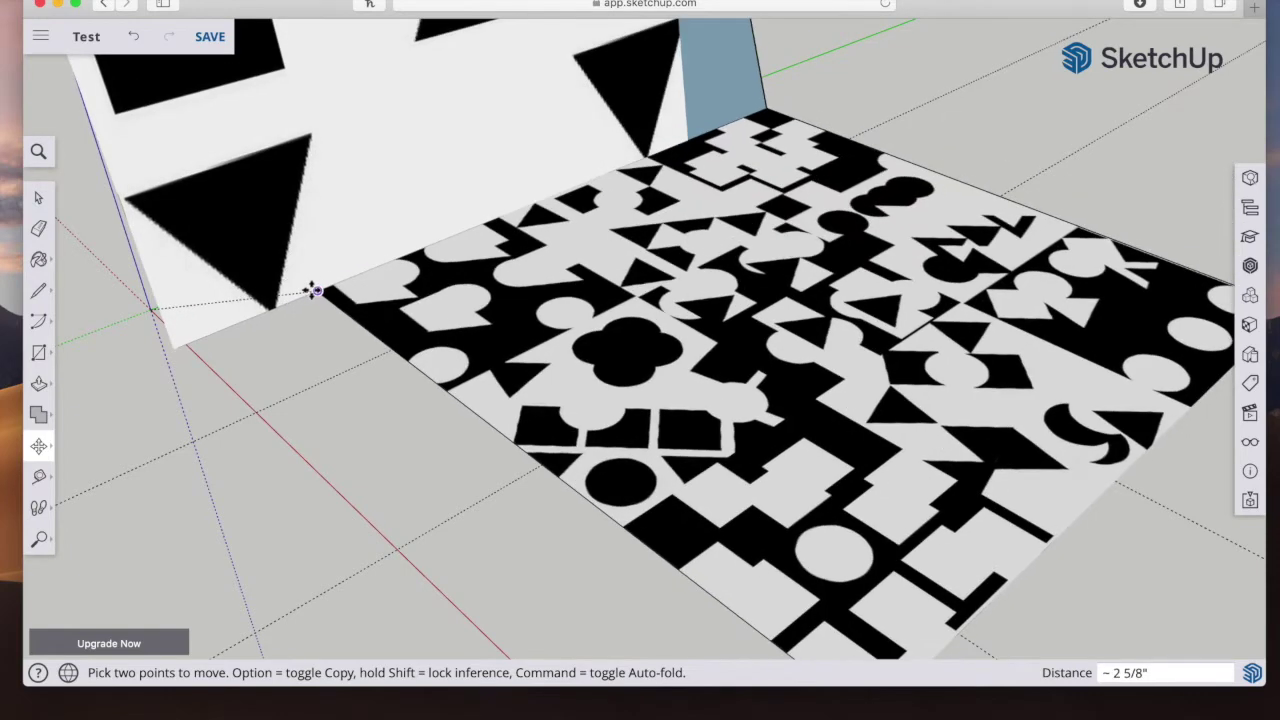
pyautogui.click(150, 308)
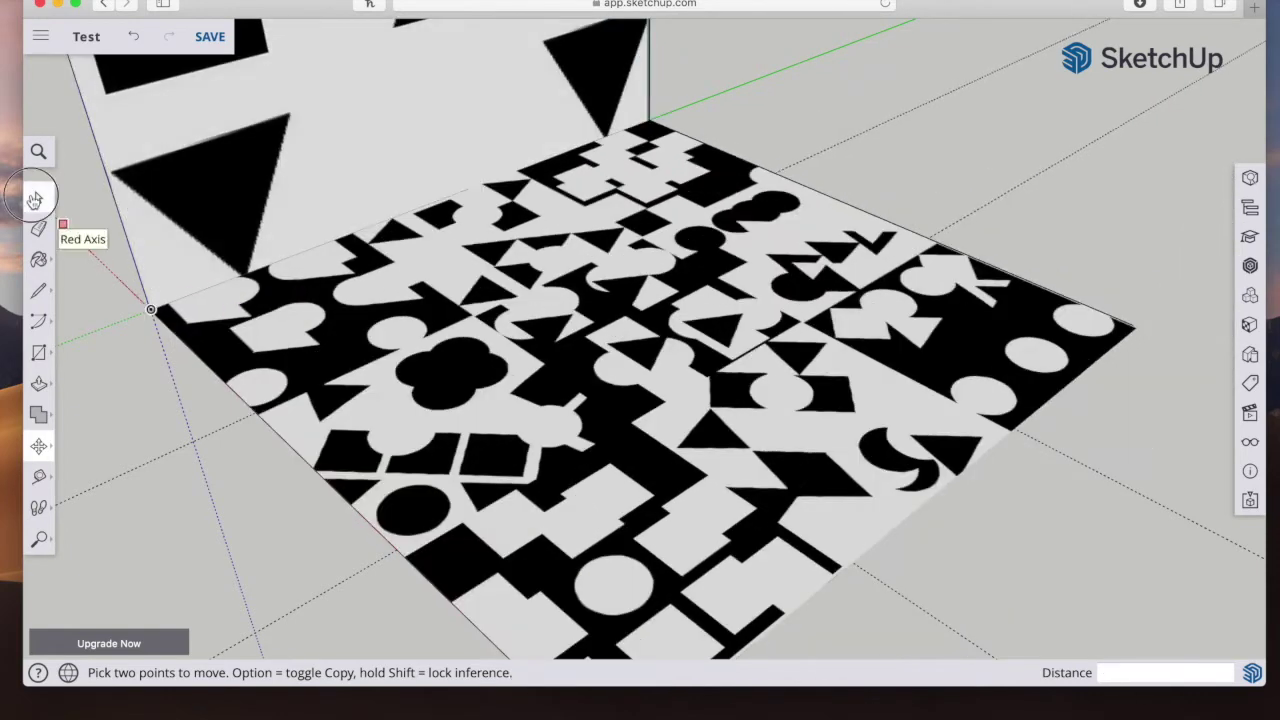
# Step: Try to extrude the traced stepped shape upward about 1 3/8 inches with Push/Pull
pyautogui.click(38, 197)
pyautogui.moveTo(383, 629); pyautogui.dragTo(698, 437)
pyautogui.click(40, 383)
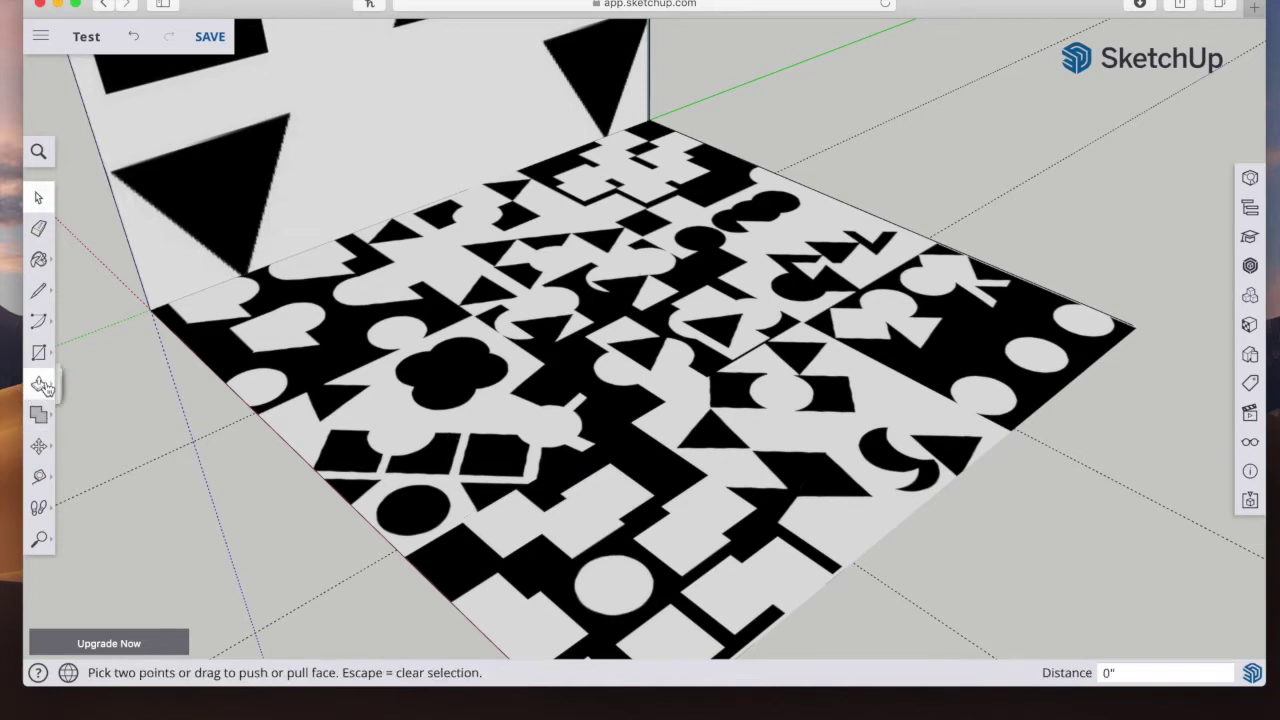
pyautogui.click(582, 532)
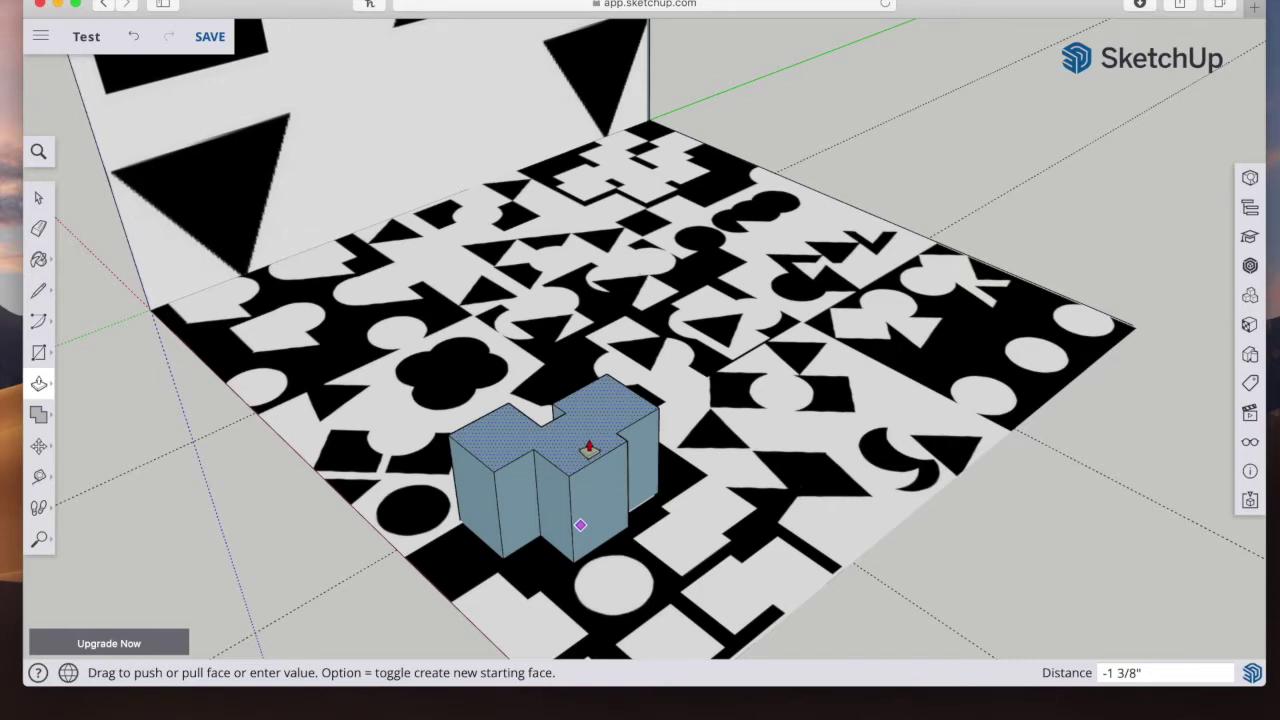
pyautogui.moveTo(596, 460); pyautogui.dragTo(607, 434)
pyautogui.press('Escape')
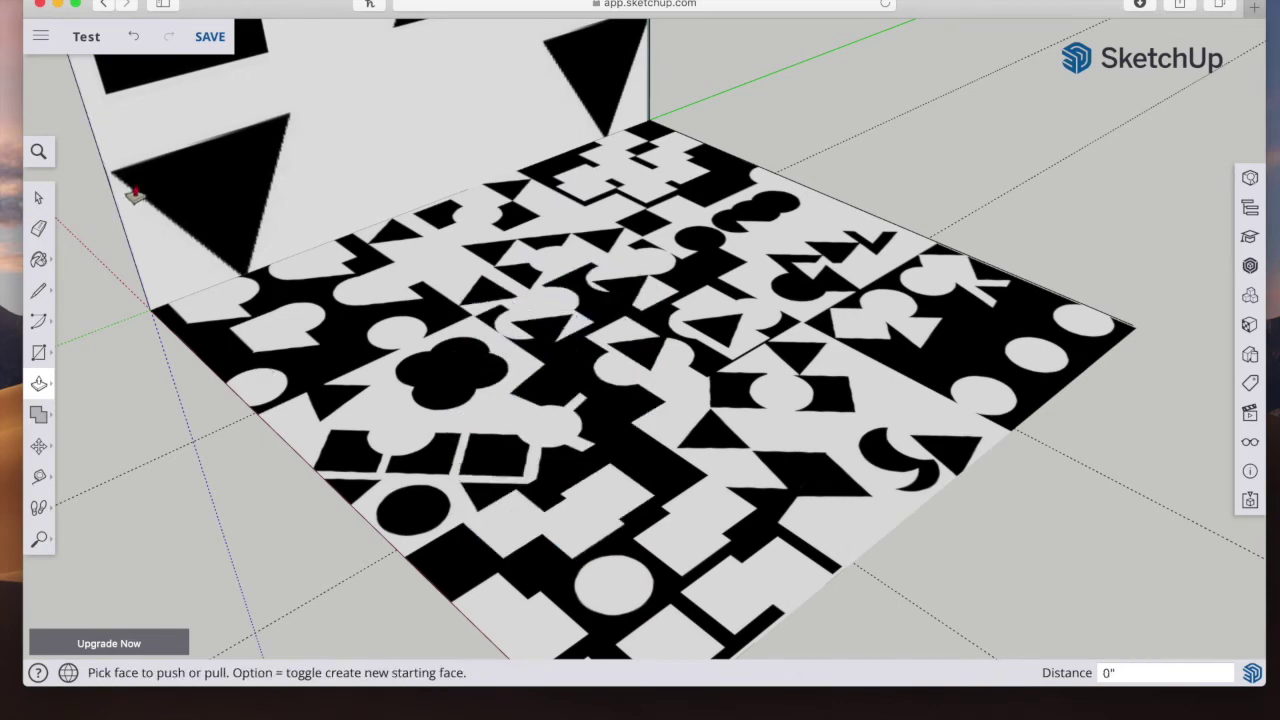
# Step: Trace the white circle in front of the stepped shape with a 24-sided circle drawn from its center to its edge
pyautogui.click(40, 355)
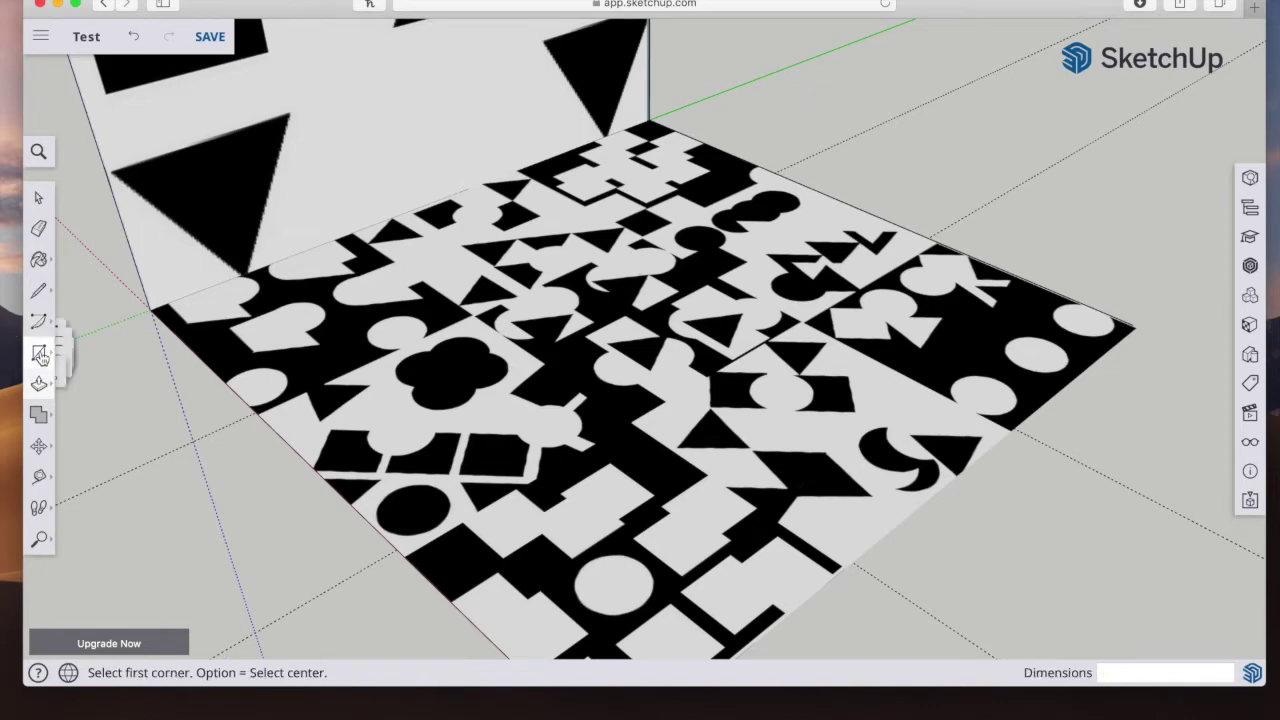
pyautogui.click(112, 360)
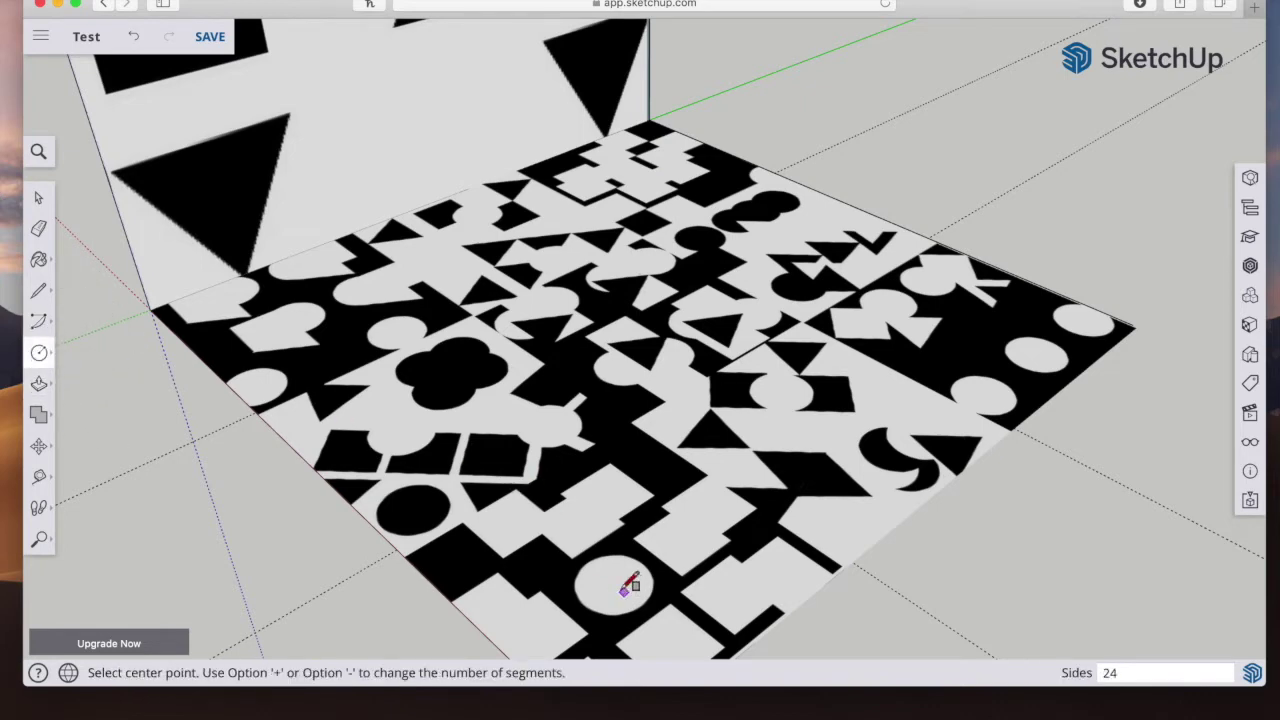
pyautogui.click(609, 584)
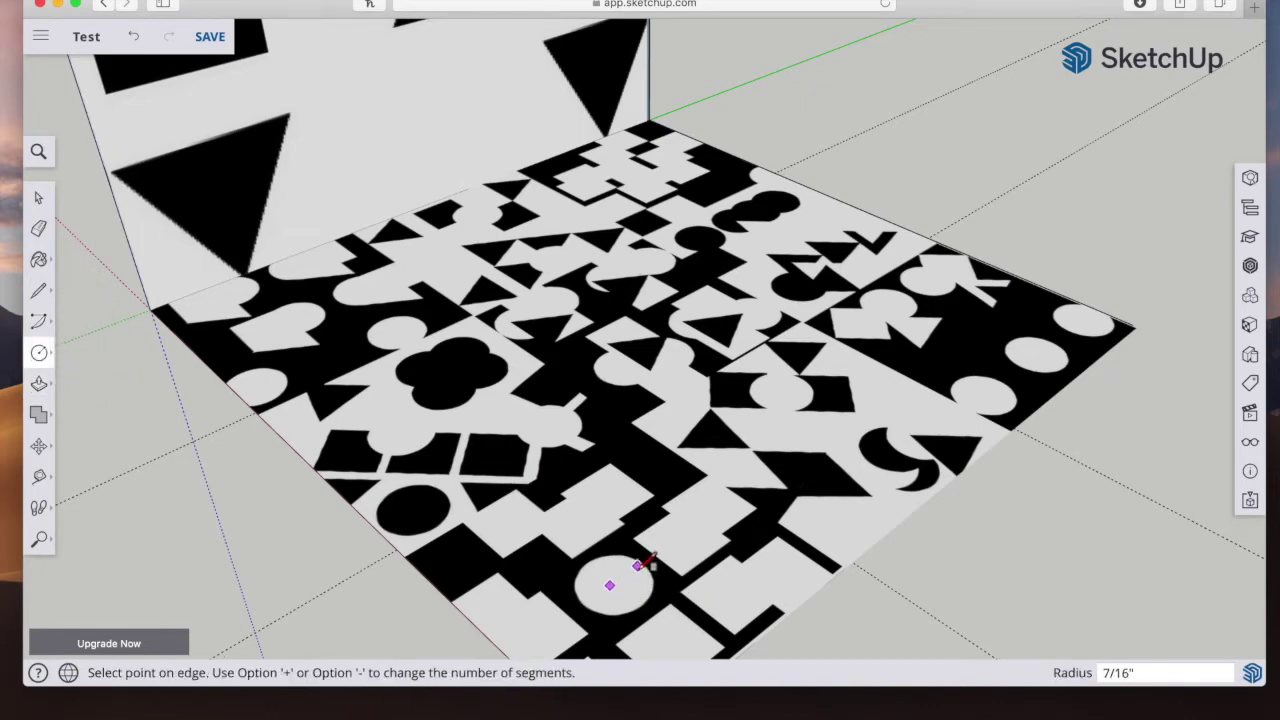
pyautogui.click(646, 560)
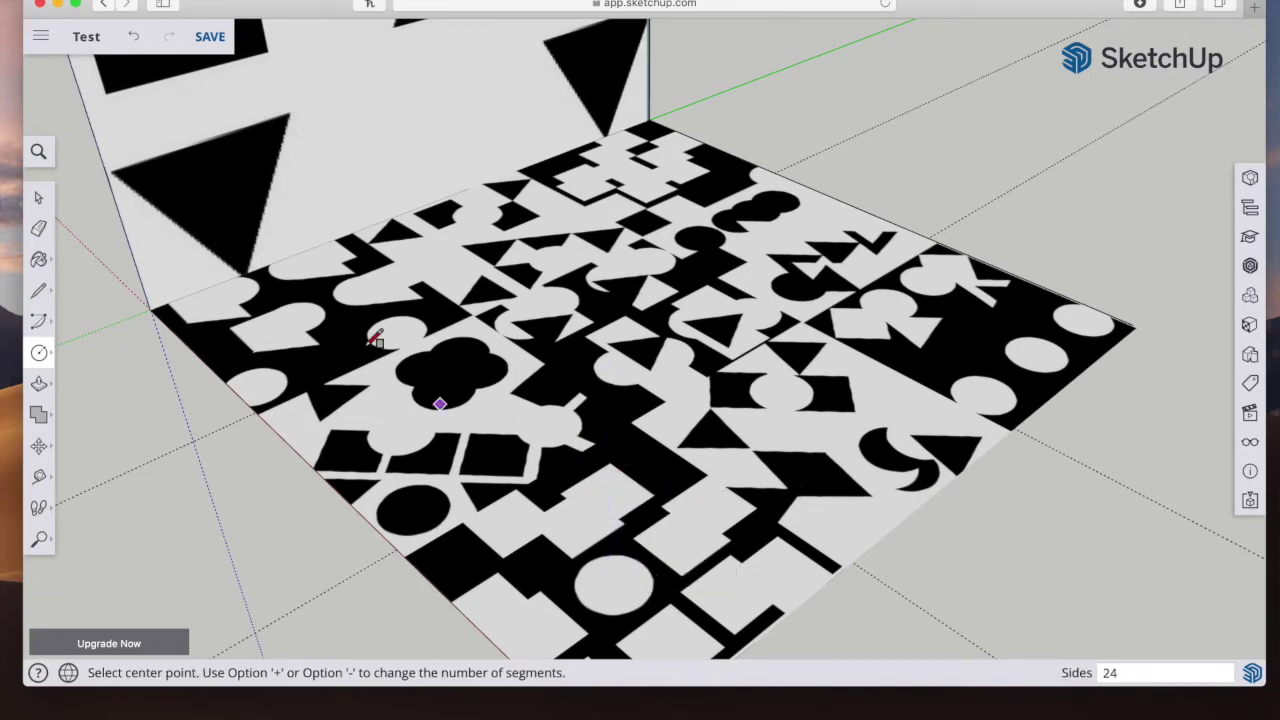
pyautogui.click(38, 198)
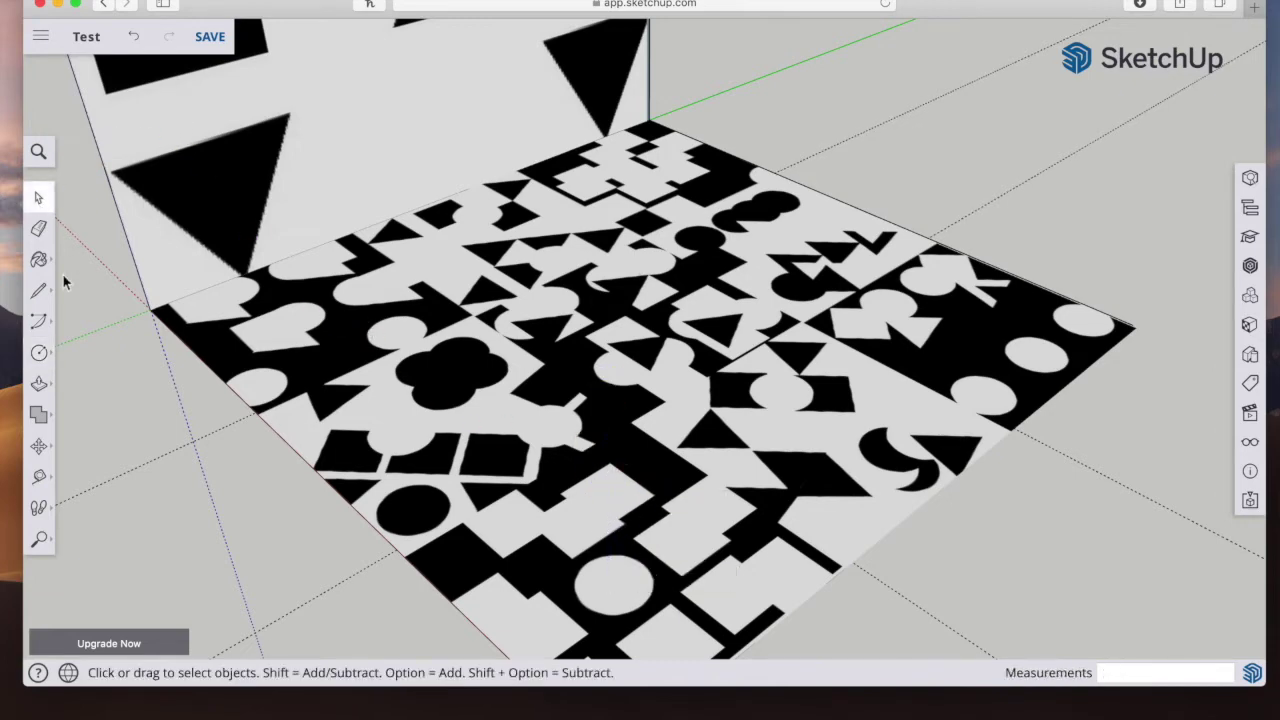
pyautogui.click(44, 294)
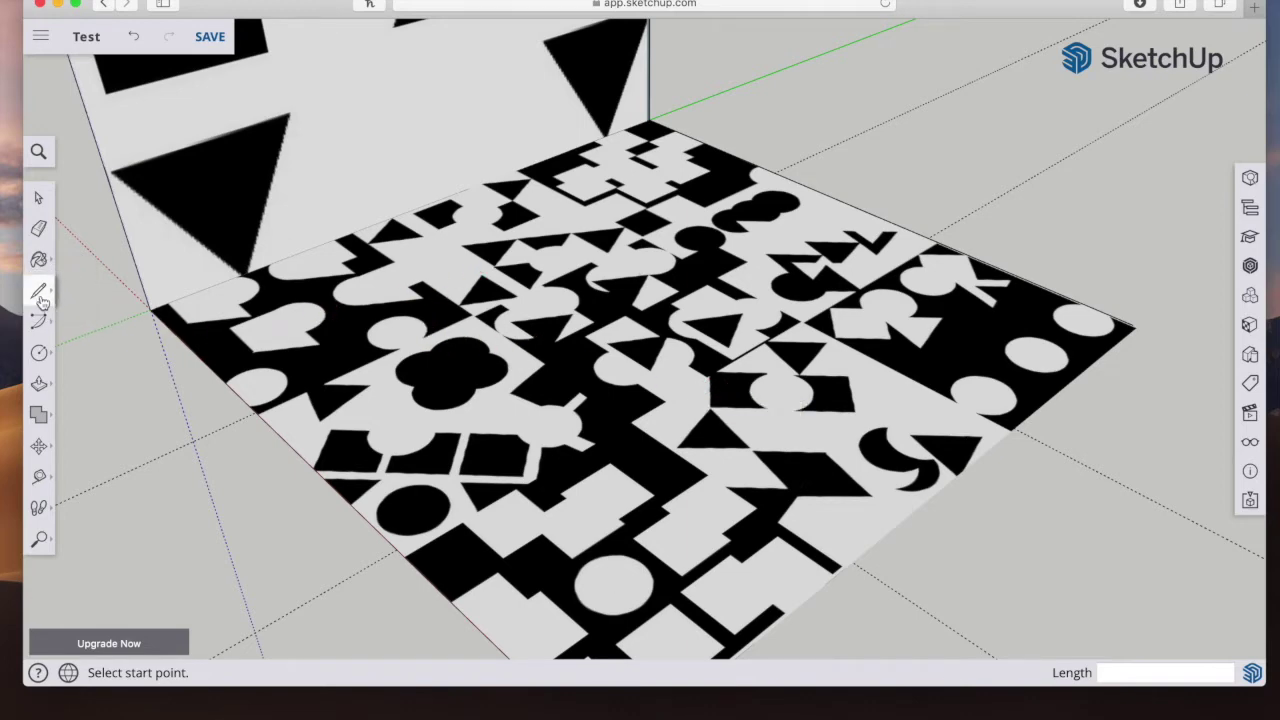
pyautogui.click(39, 353)
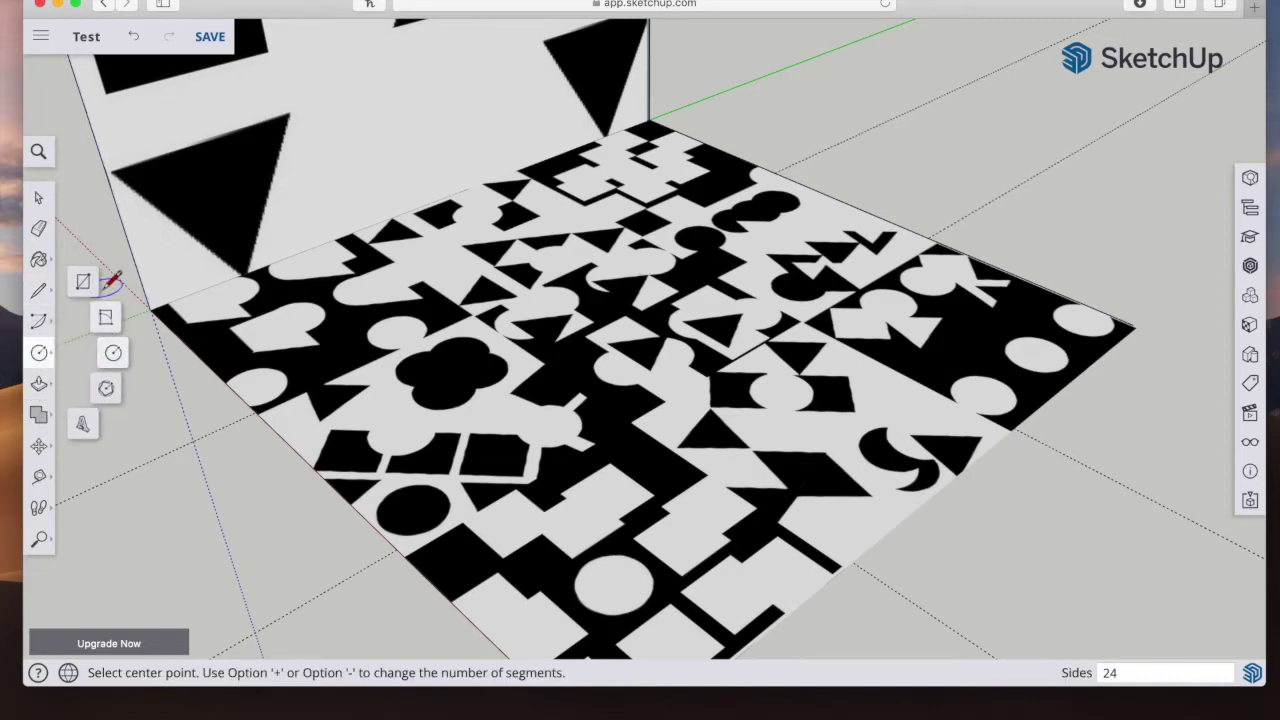
pyautogui.click(88, 279)
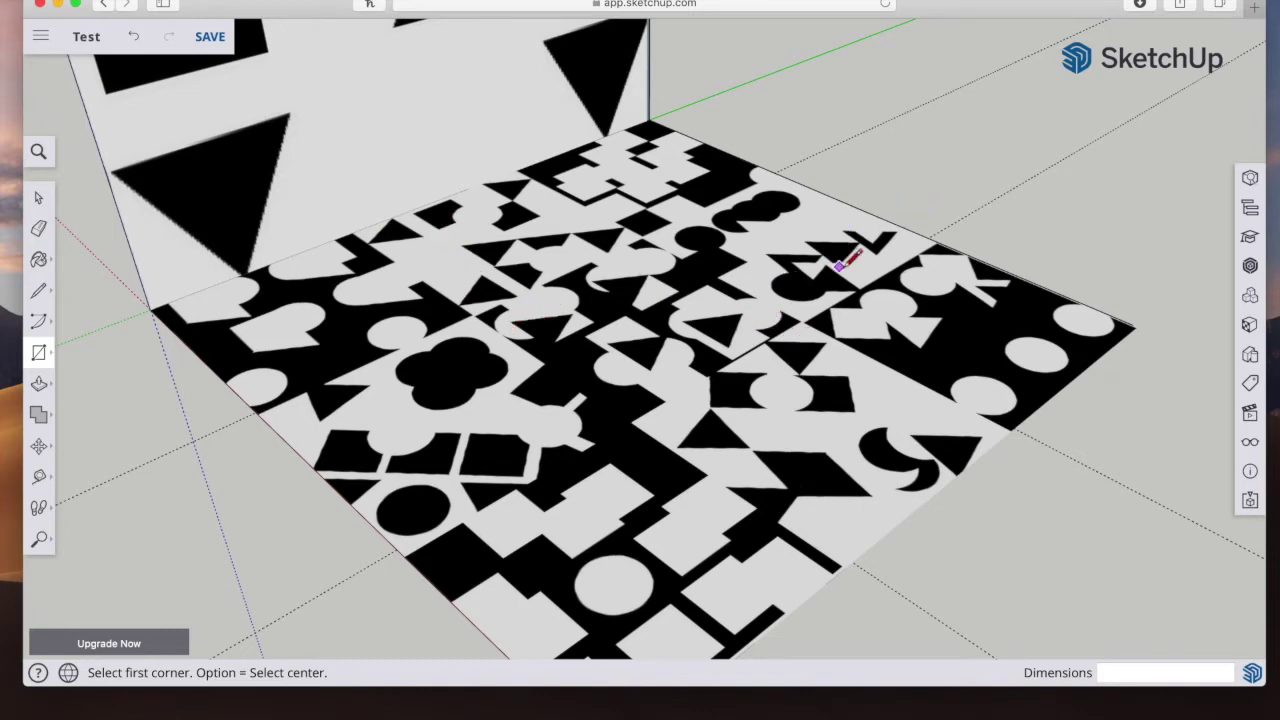
# Step: Trace a four-sided strip about 5 inches long with the Line tool, running inward from the vertical square across the nine-square image
pyautogui.click(353, 232)
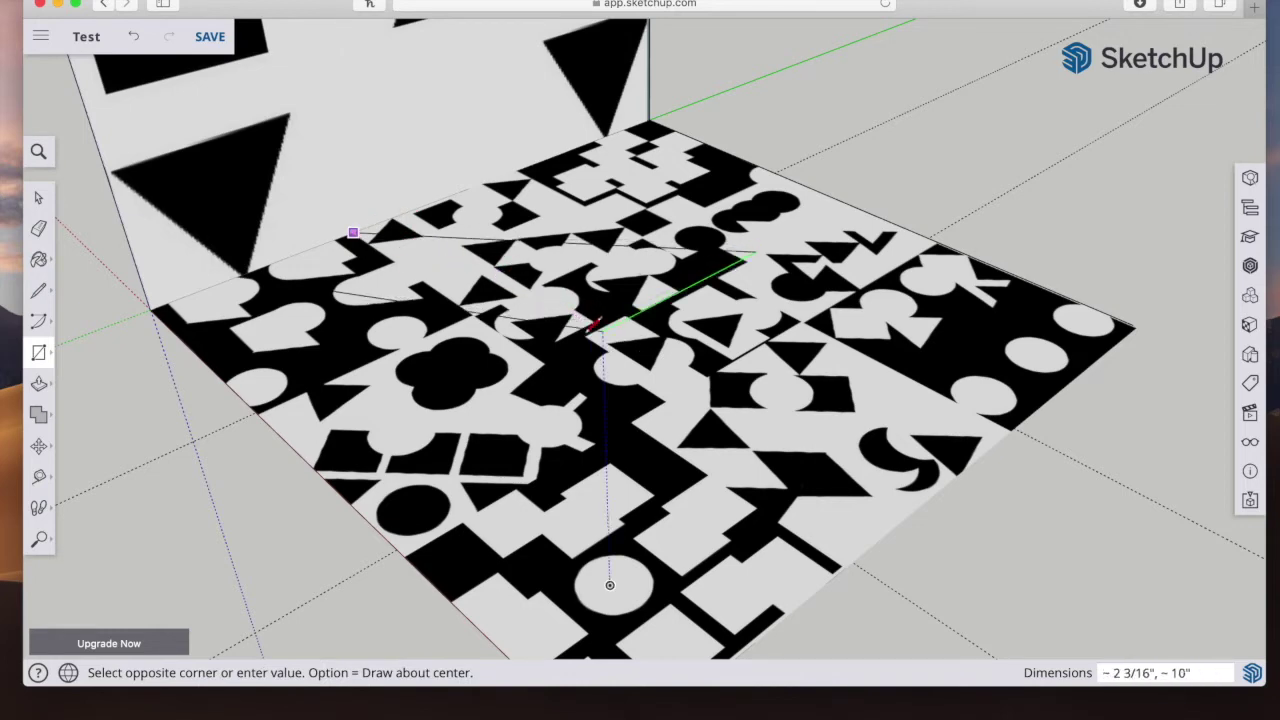
pyautogui.press('Escape')
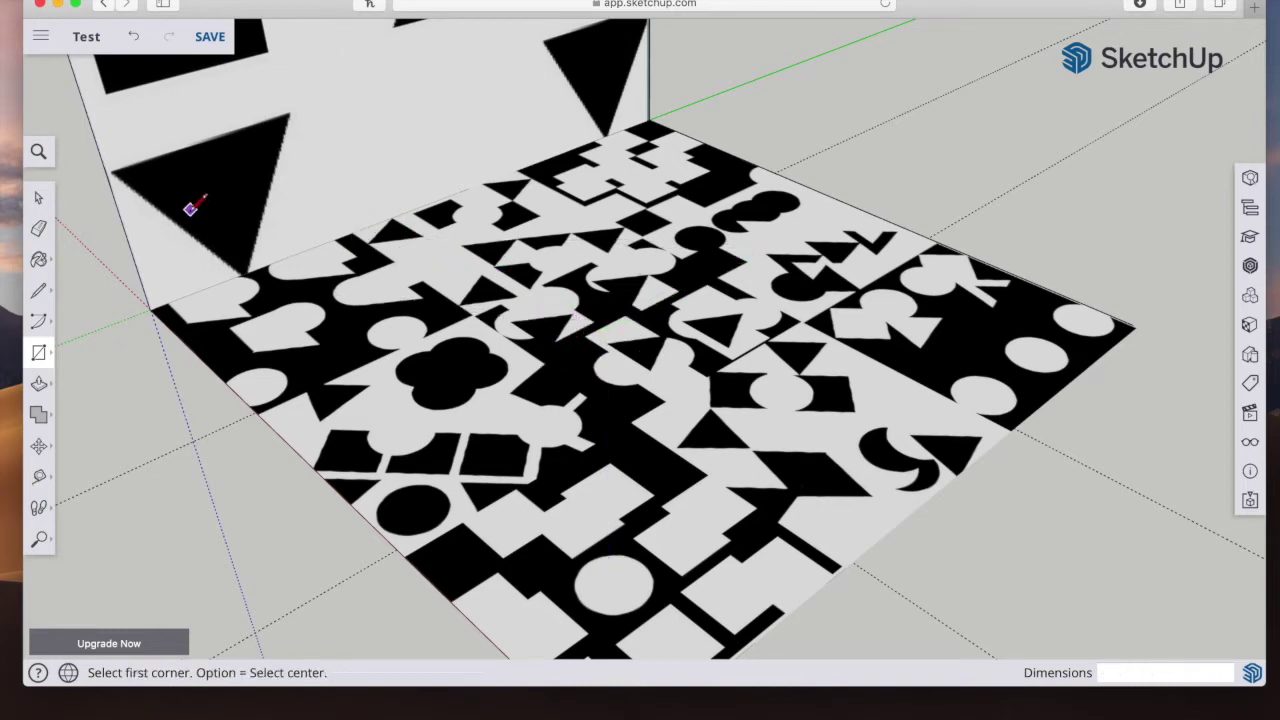
pyautogui.click(38, 290)
pyautogui.click(355, 232)
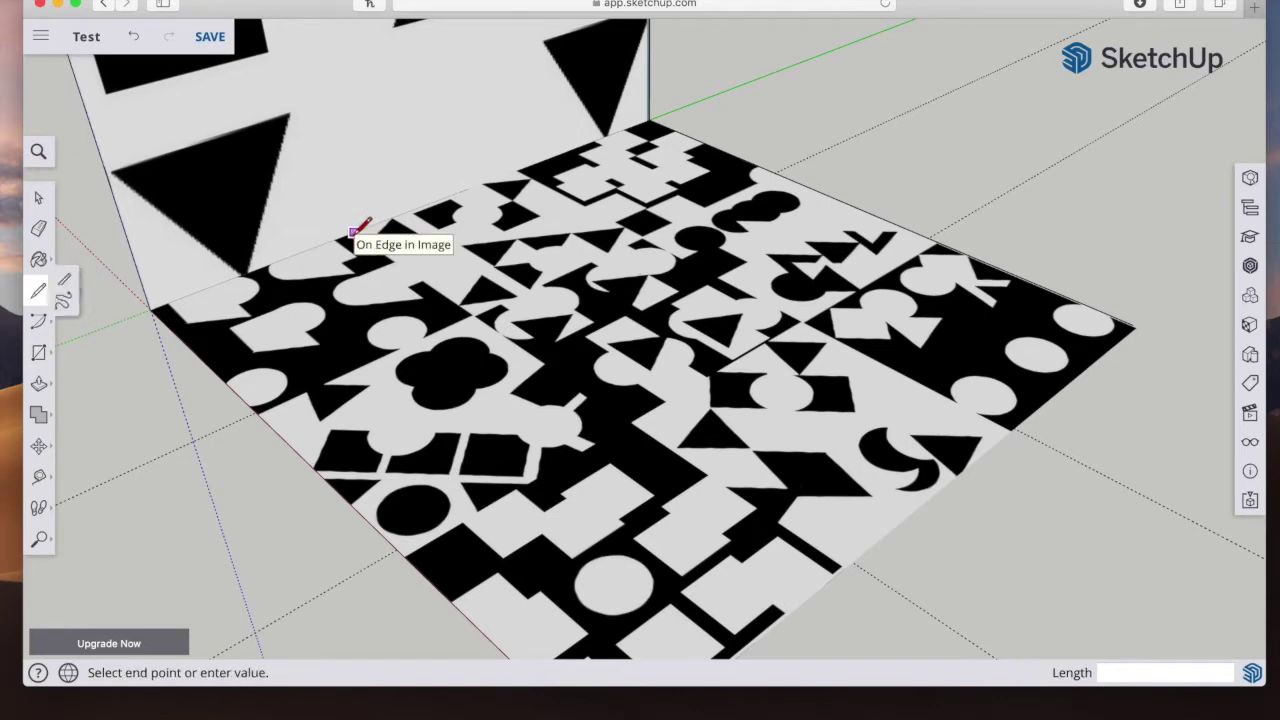
pyautogui.click(533, 347)
pyautogui.click(589, 318)
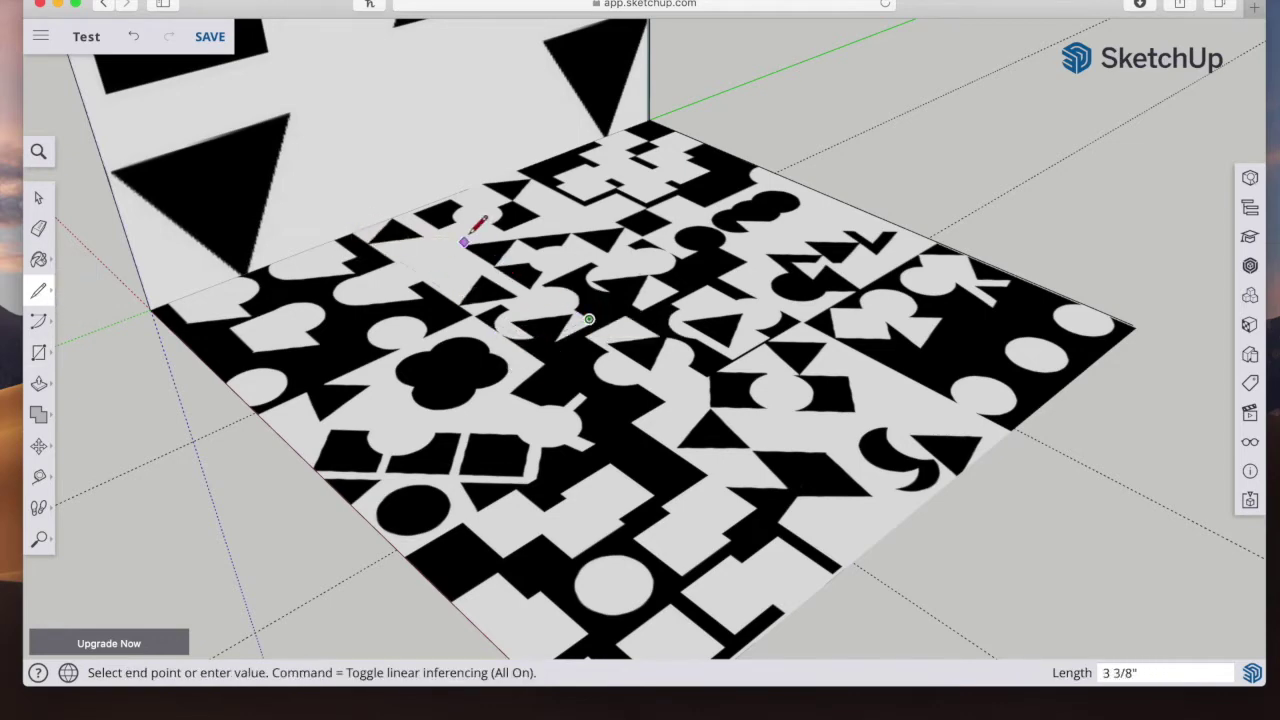
pyautogui.click(413, 209)
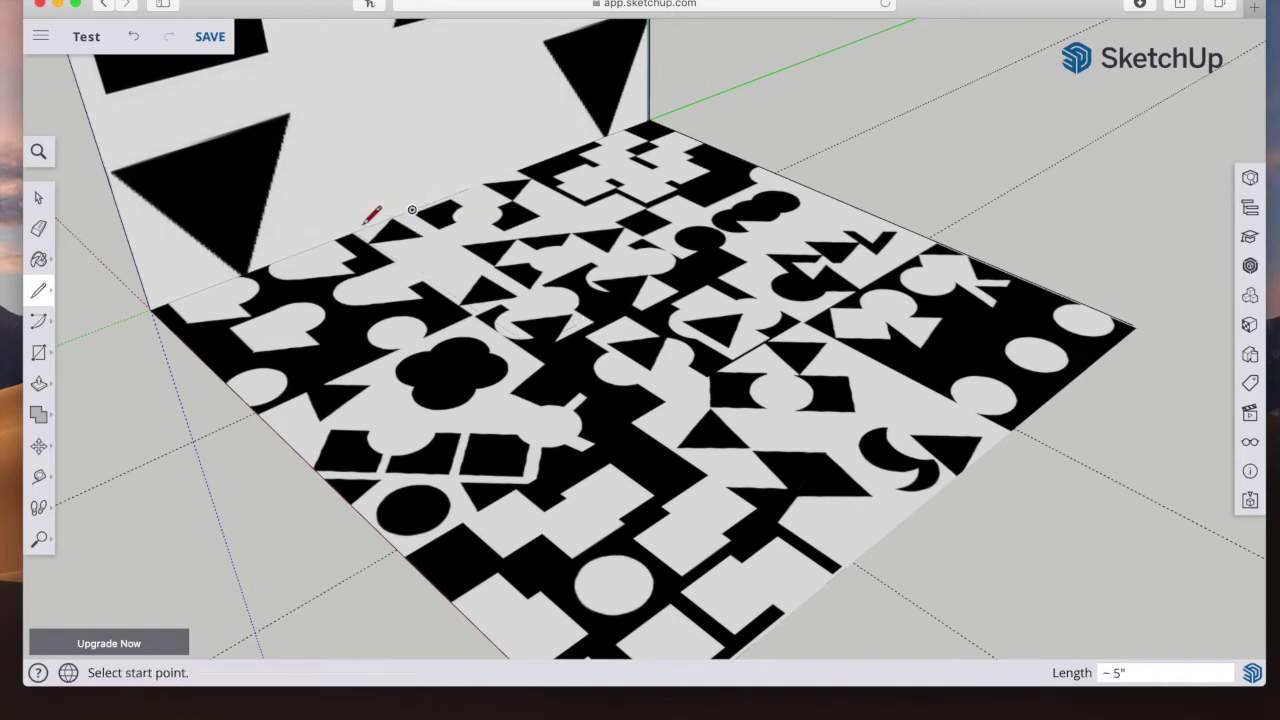
pyautogui.click(354, 232)
# Step: Try to extrude the traced four-sided strip upward about 2 9/16 inches with Push/Pull
pyautogui.click(38, 383)
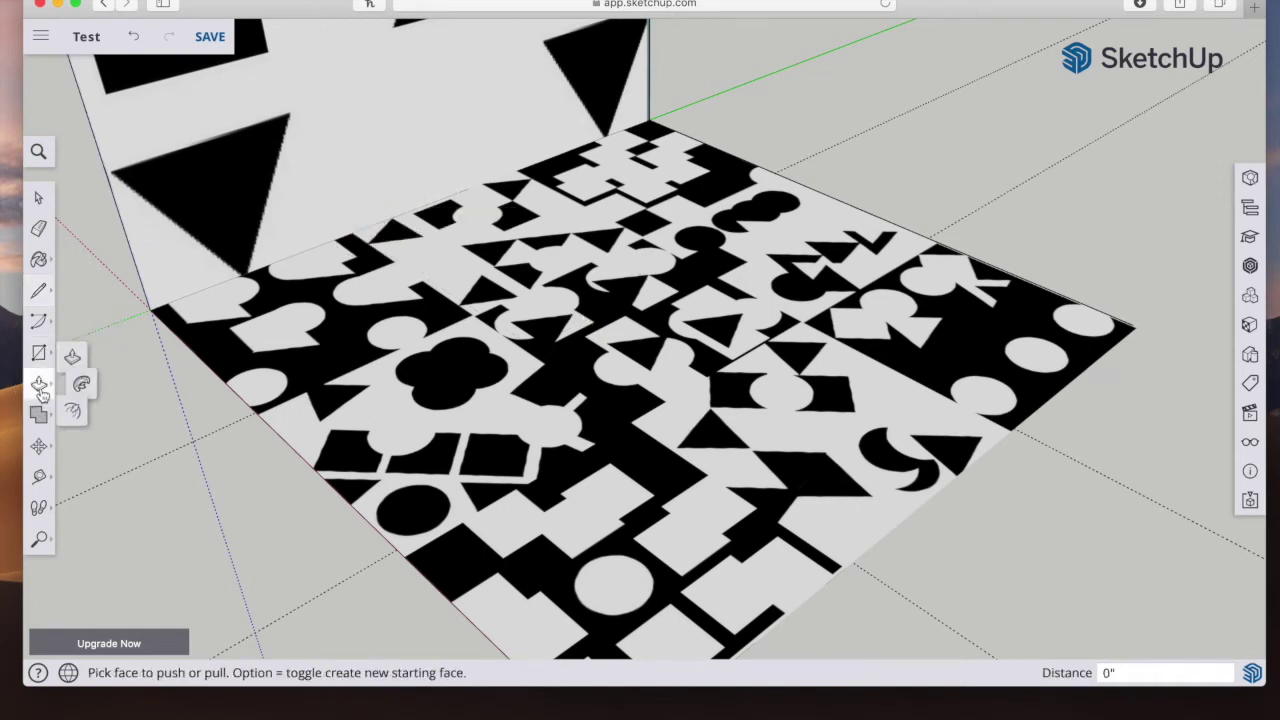
pyautogui.click(426, 263)
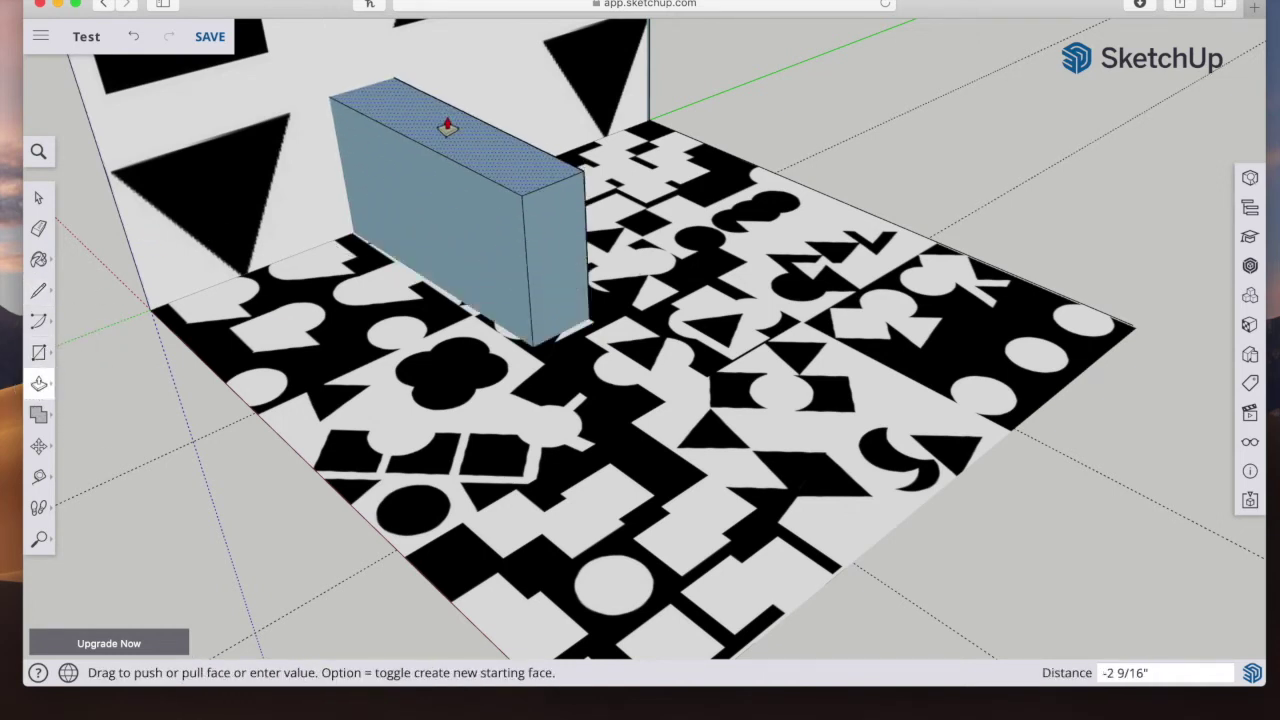
pyautogui.press('Escape')
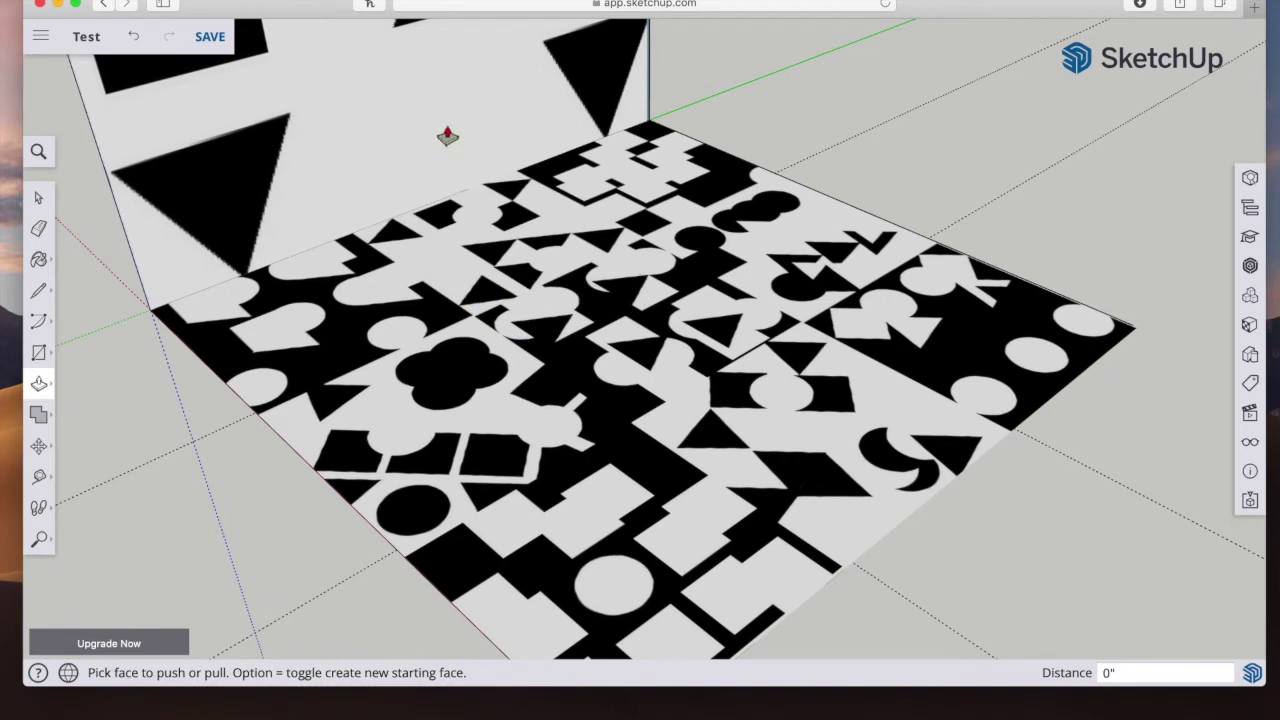
# Step: Trace the white circle behind the black four-lobed shape with a 24-sided circle of about 7/16-inch radius
pyautogui.click(40, 356)
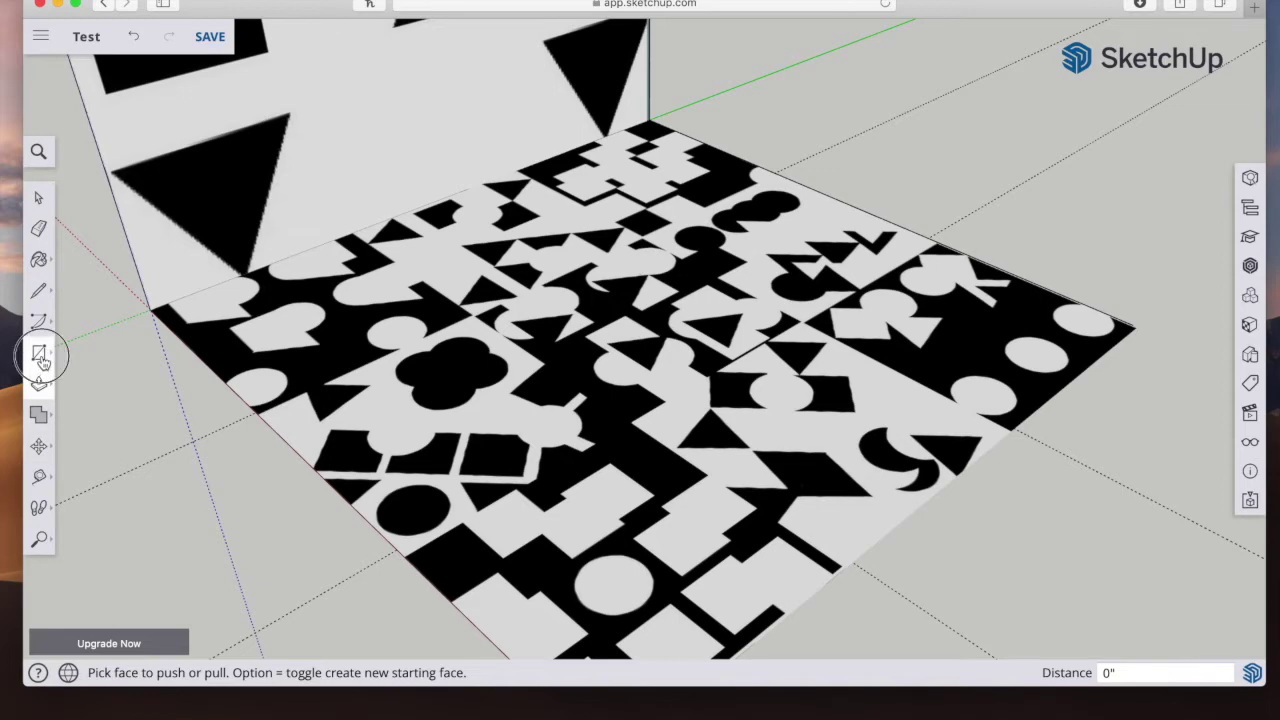
pyautogui.click(109, 349)
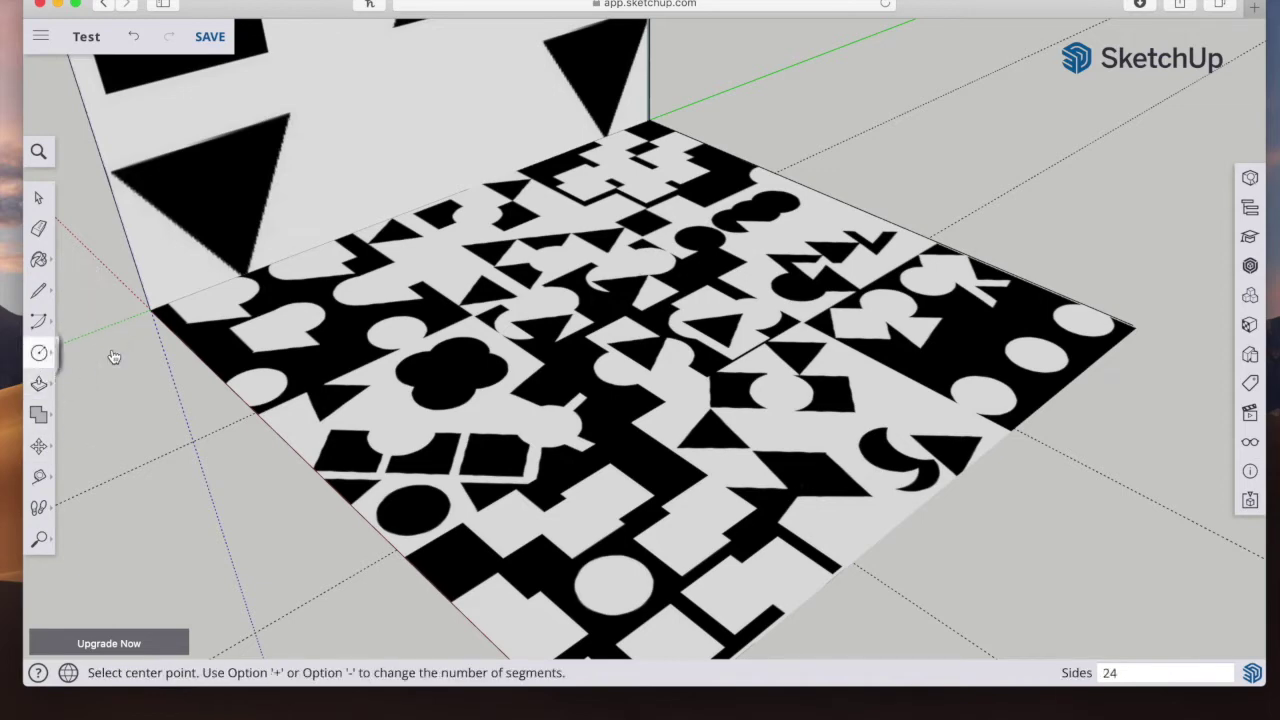
pyautogui.click(389, 333)
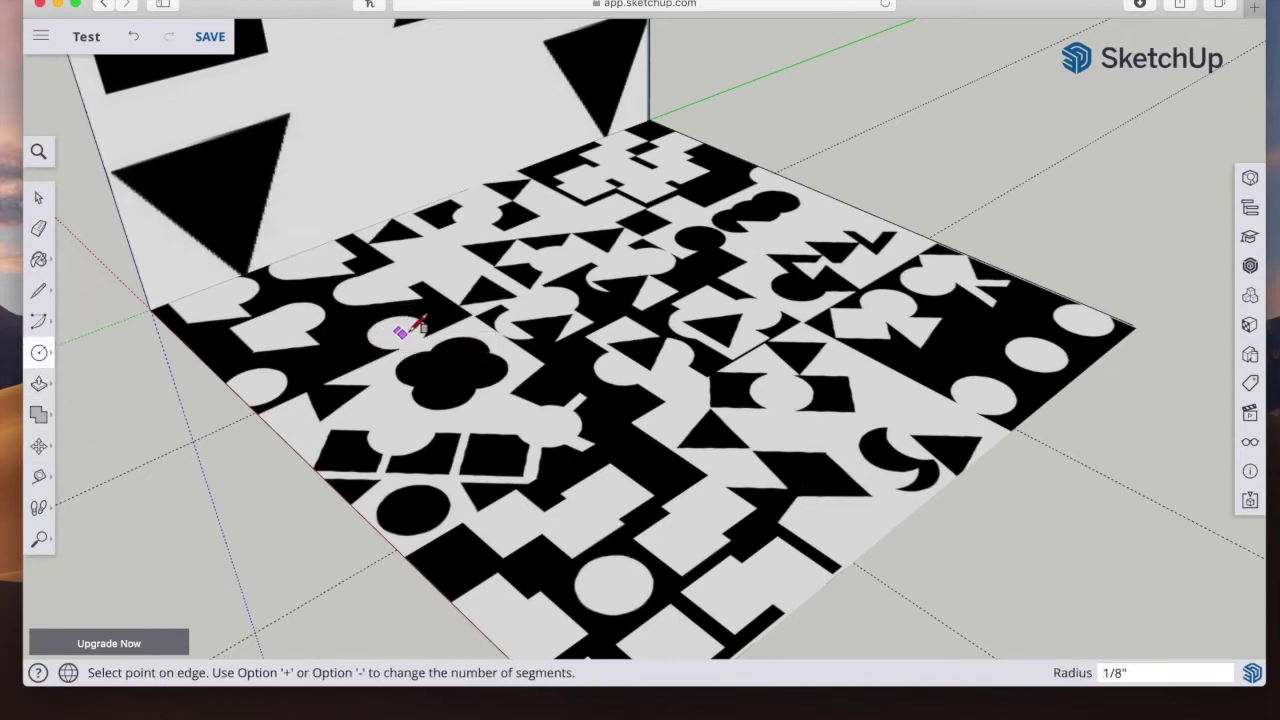
pyautogui.click(433, 320)
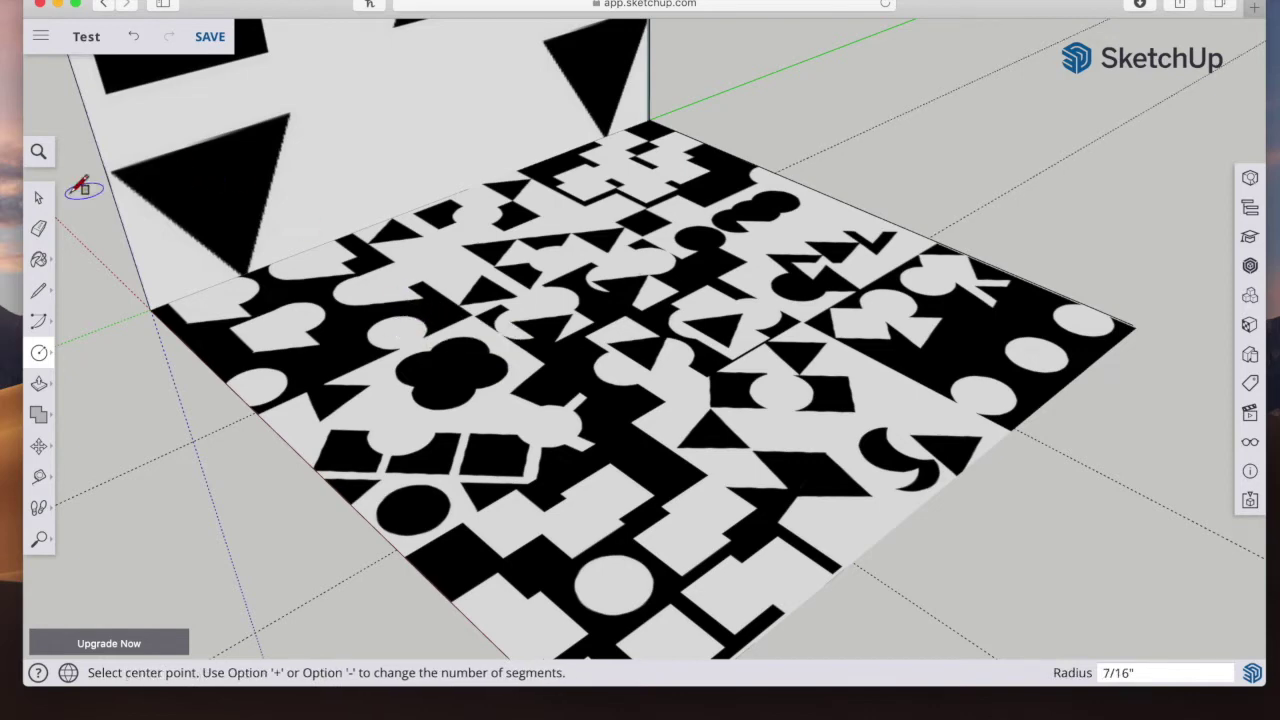
pyautogui.click(38, 197)
# Step: Trace the lobes of the black four-lobed shape with overlapping 24-sided circles of about 1/2-inch radius
pyautogui.click(39, 353)
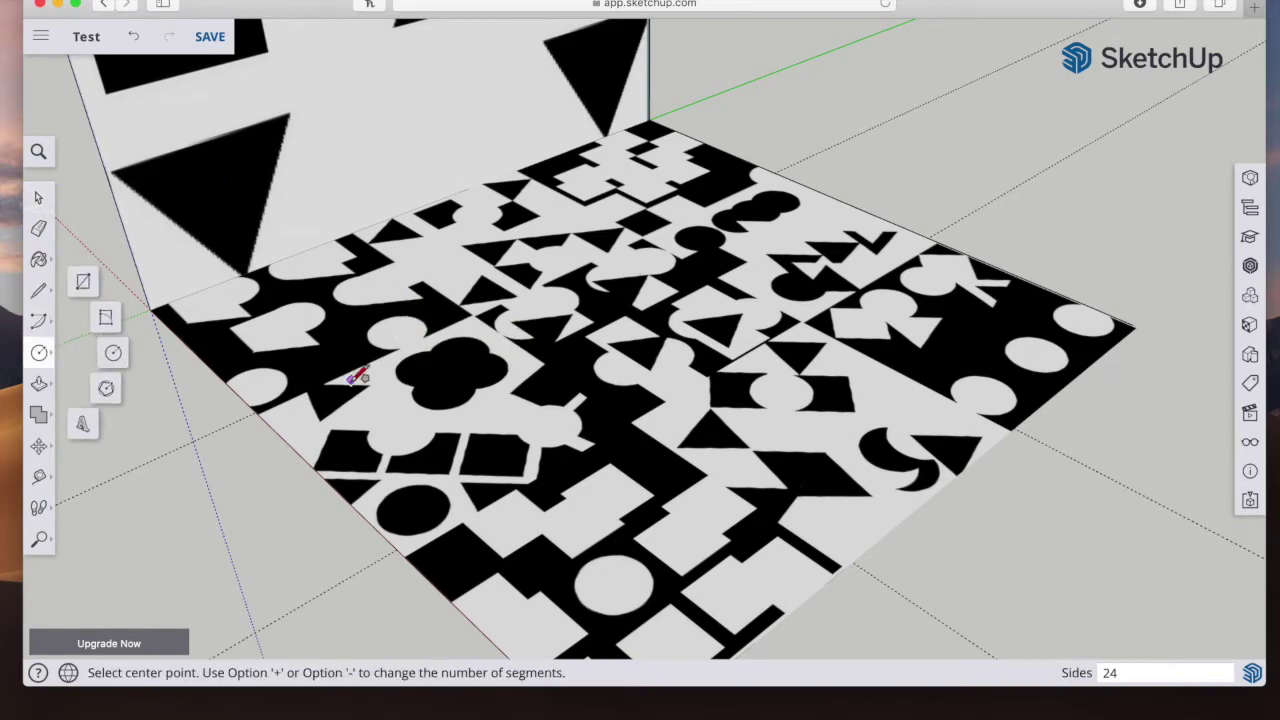
pyautogui.click(110, 355)
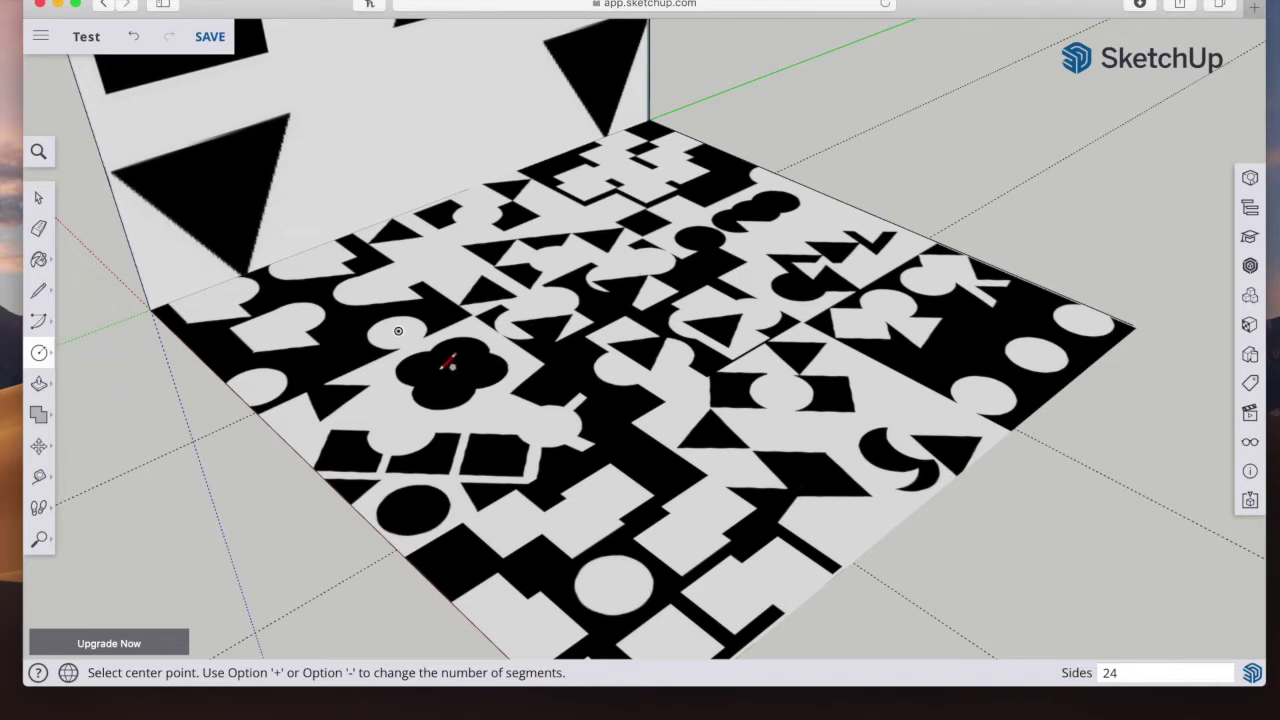
pyautogui.click(431, 362)
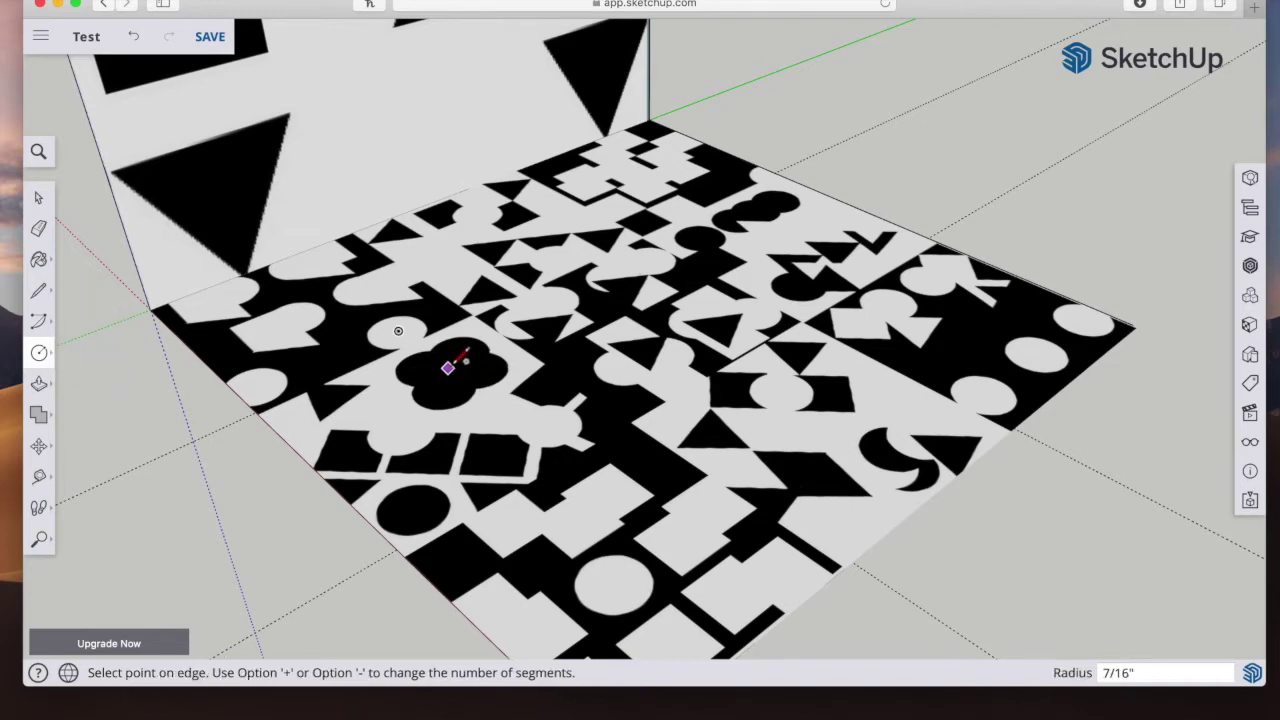
pyautogui.click(450, 357)
pyautogui.click(458, 349)
pyautogui.click(487, 354)
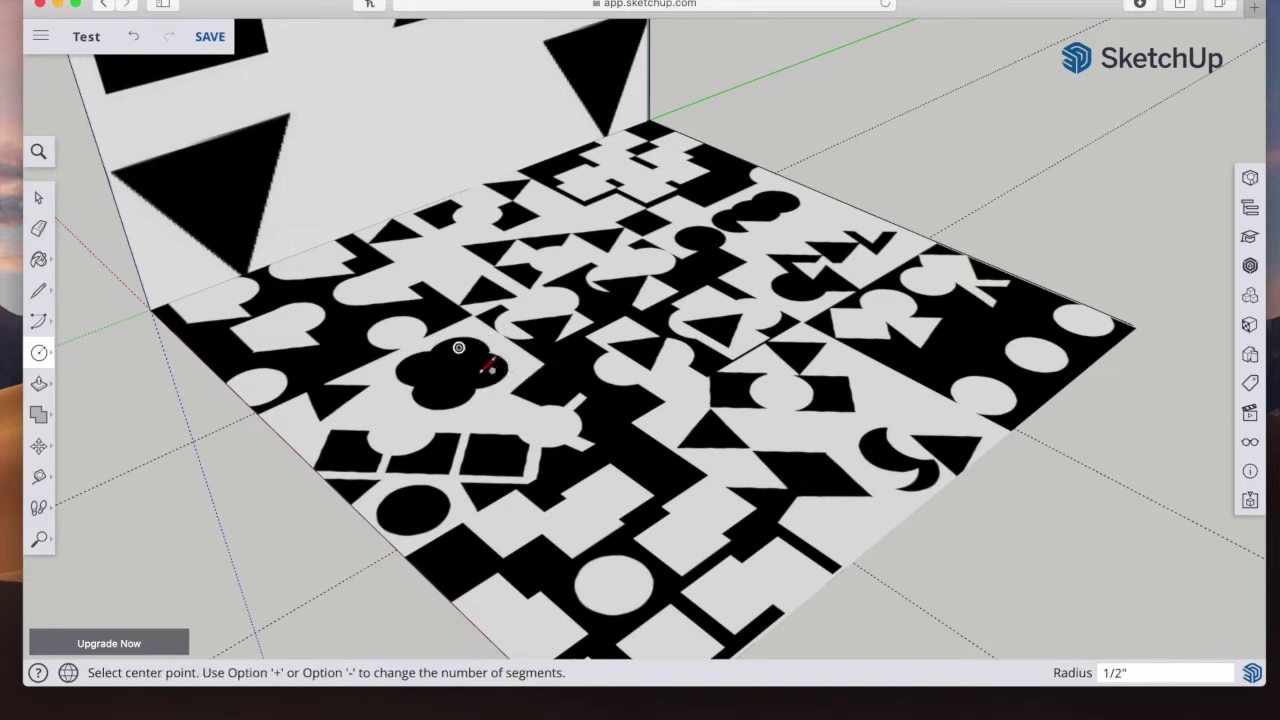
pyautogui.click(441, 386)
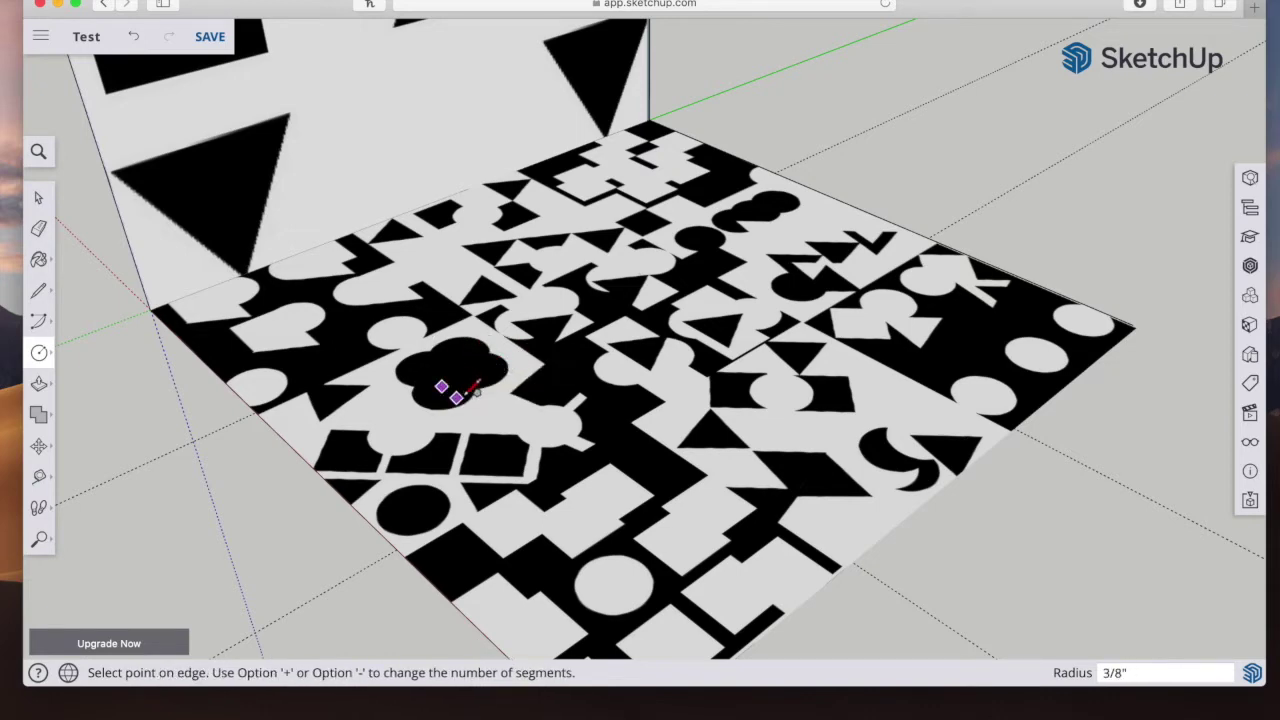
pyautogui.click(479, 390)
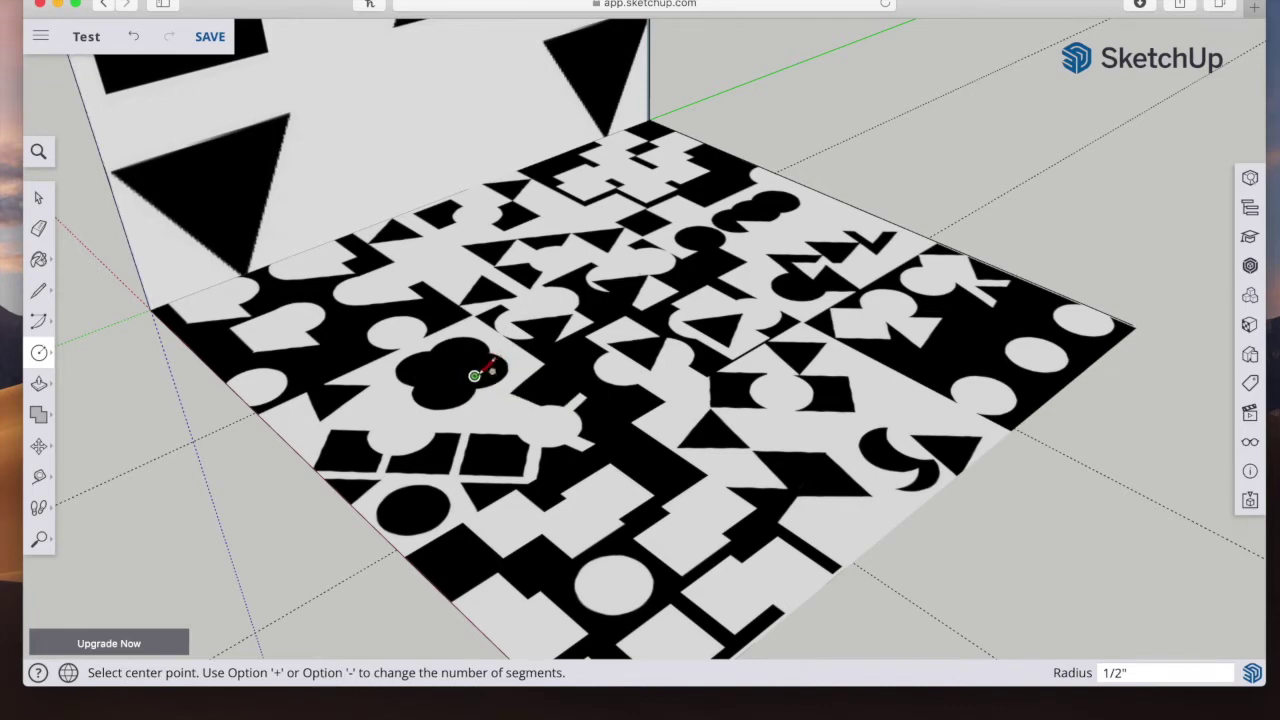
pyautogui.click(474, 375)
pyautogui.click(502, 365)
# Step: Trace the small black triangle between the four-lobed shape and the image's front edge with the Line tool as a closed outline
pyautogui.click(38, 290)
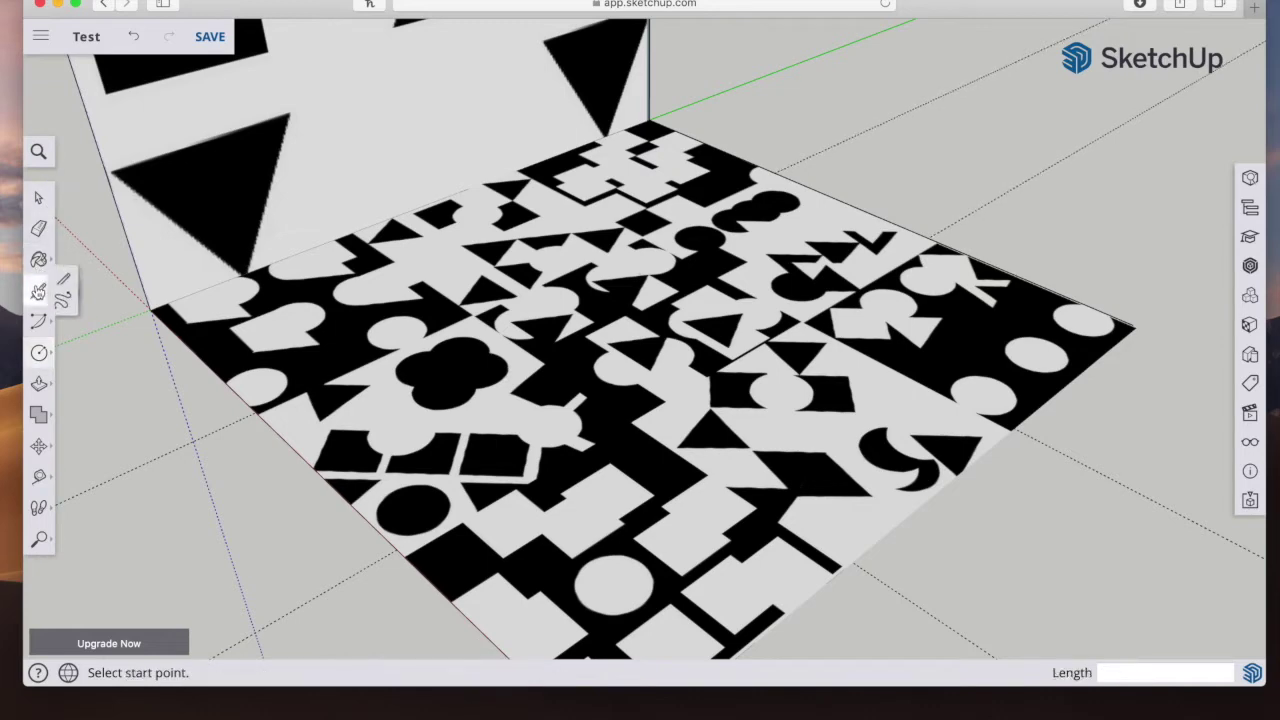
pyautogui.click(304, 377)
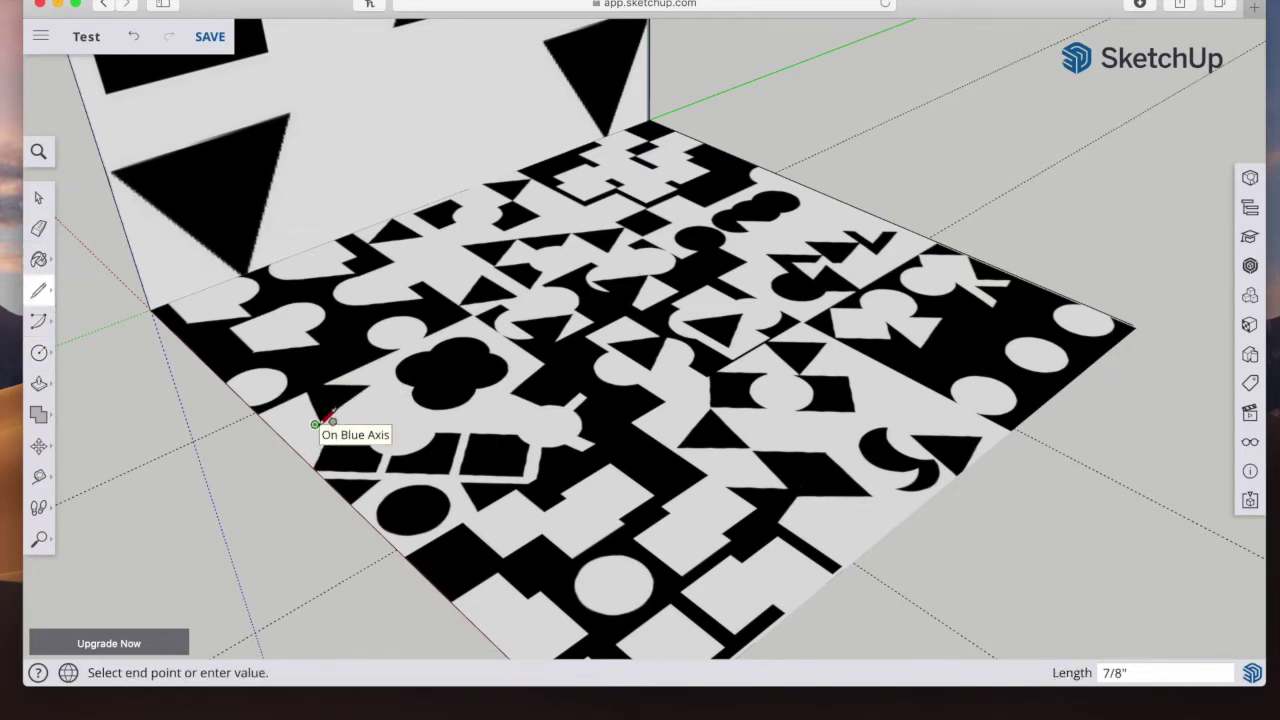
pyautogui.click(375, 390)
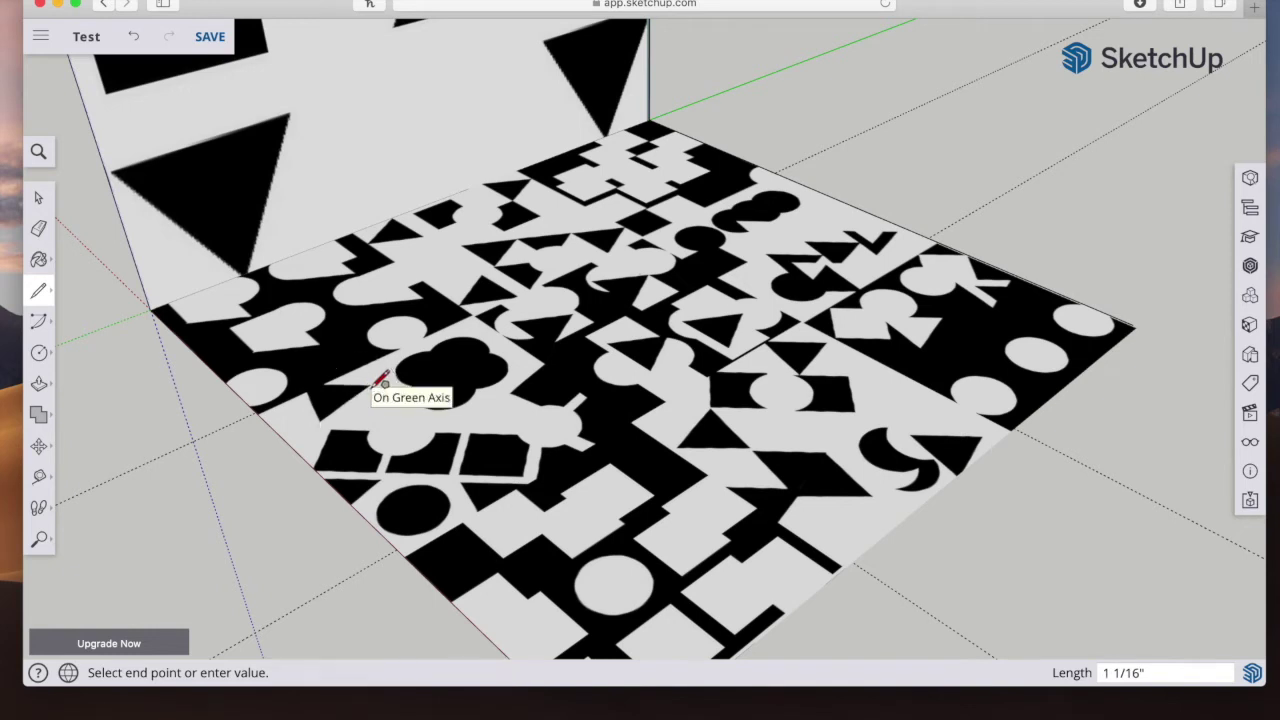
pyautogui.click(304, 377)
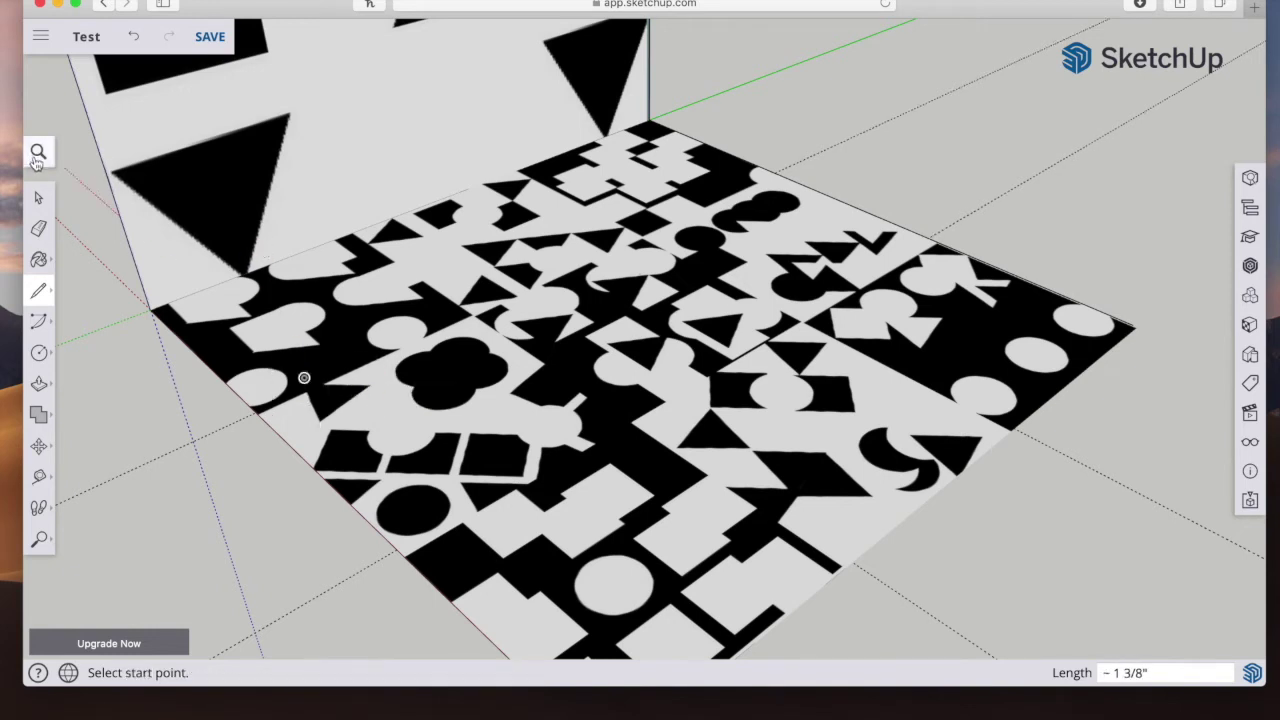
pyautogui.click(38, 199)
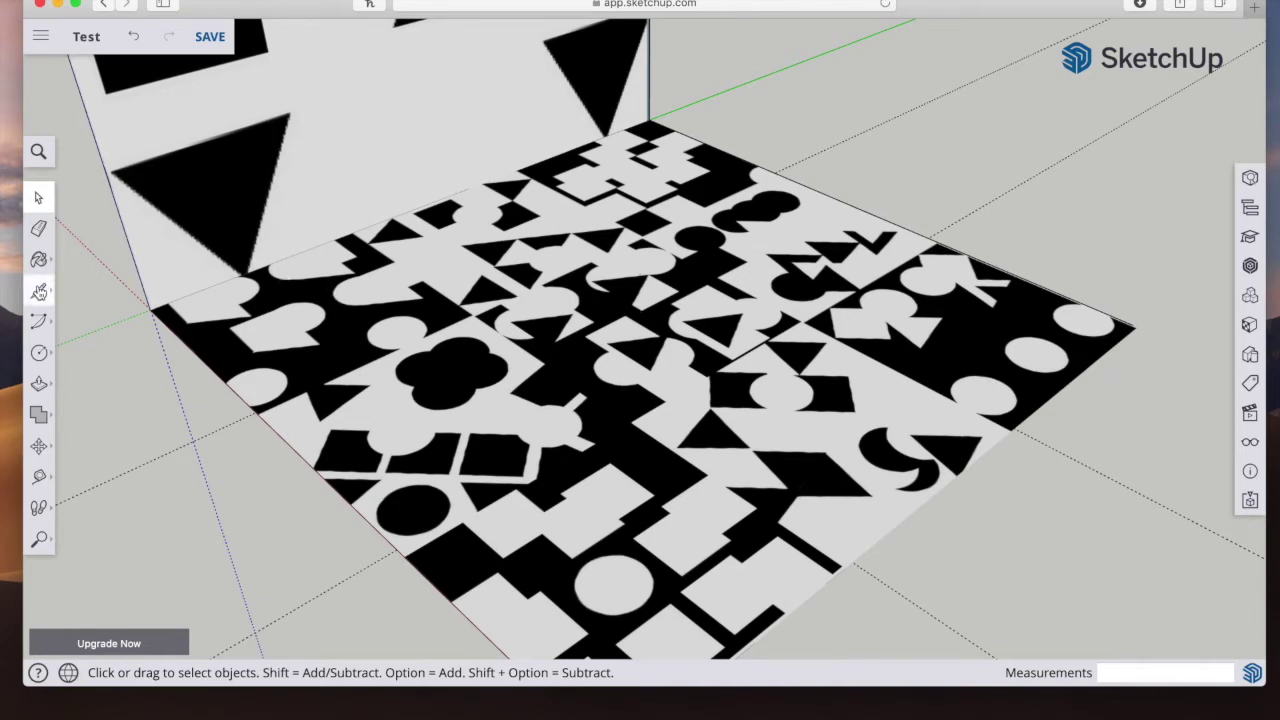
# Step: Trace the notched black shape formed by the parallelogram beside the crescent as a closed outline with the Line tool
pyautogui.click(38, 291)
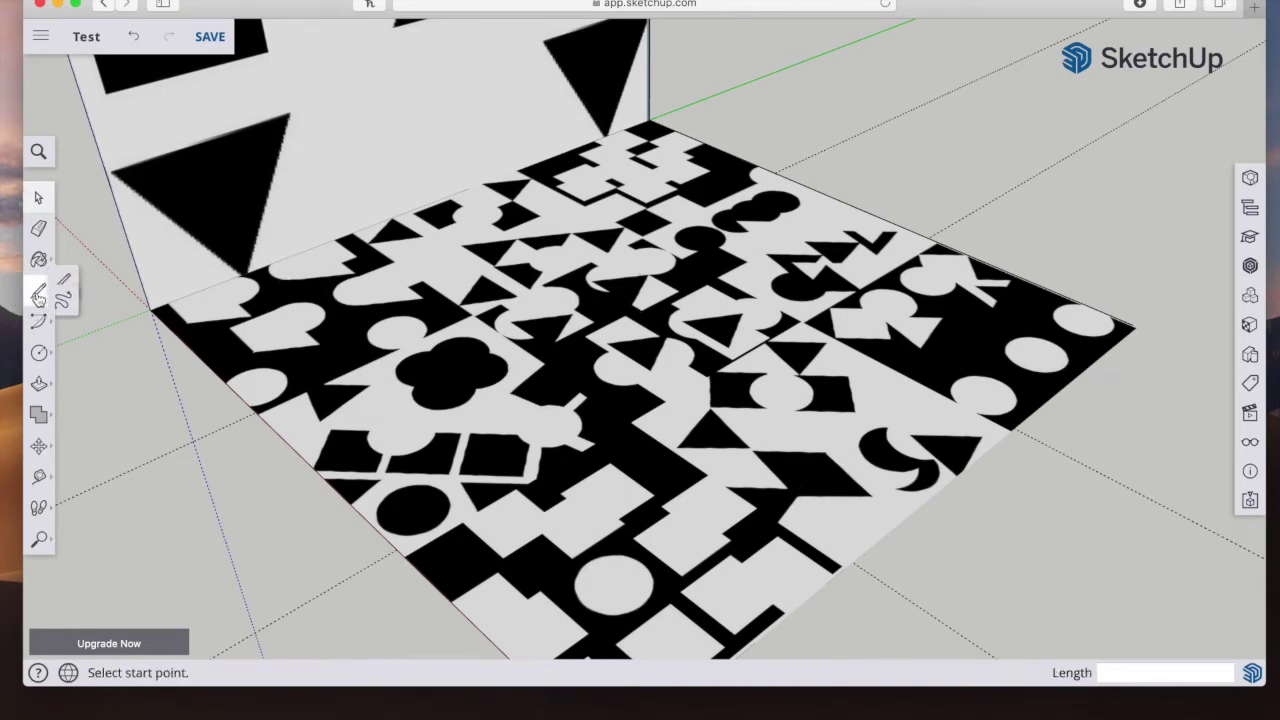
pyautogui.click(751, 451)
pyautogui.click(826, 452)
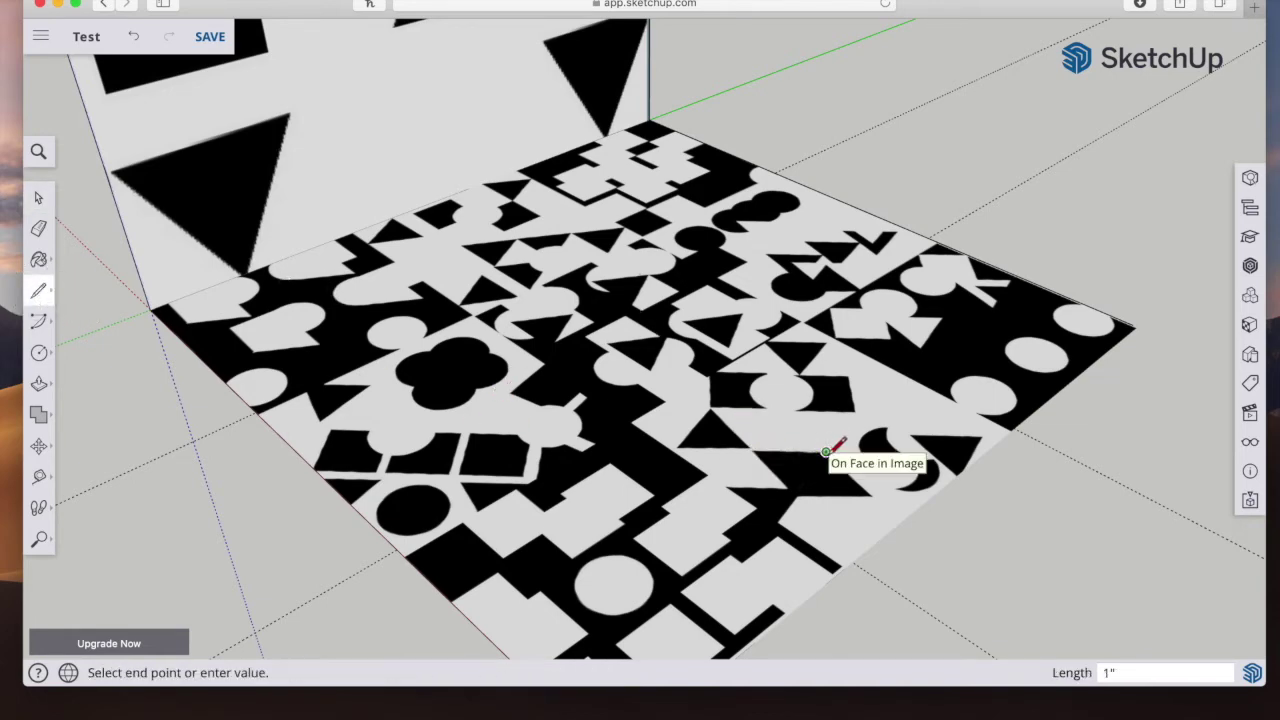
pyautogui.click(878, 485)
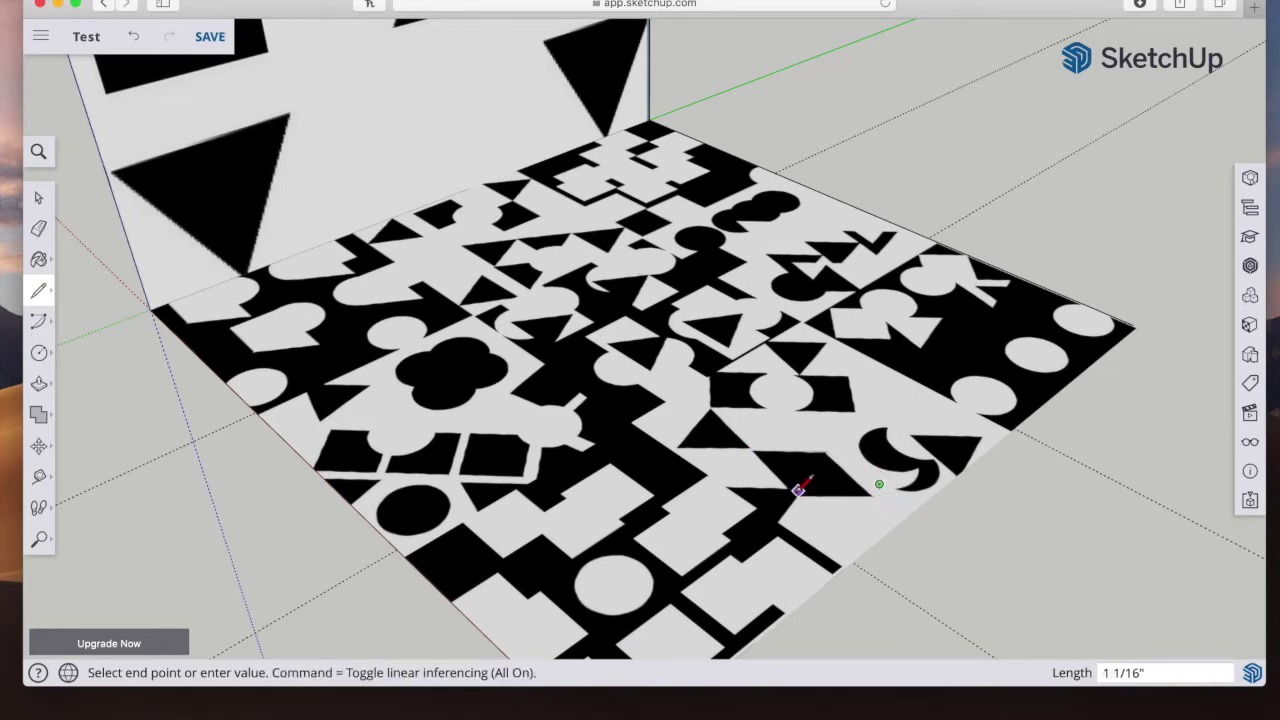
pyautogui.click(799, 498)
pyautogui.click(723, 486)
pyautogui.click(757, 447)
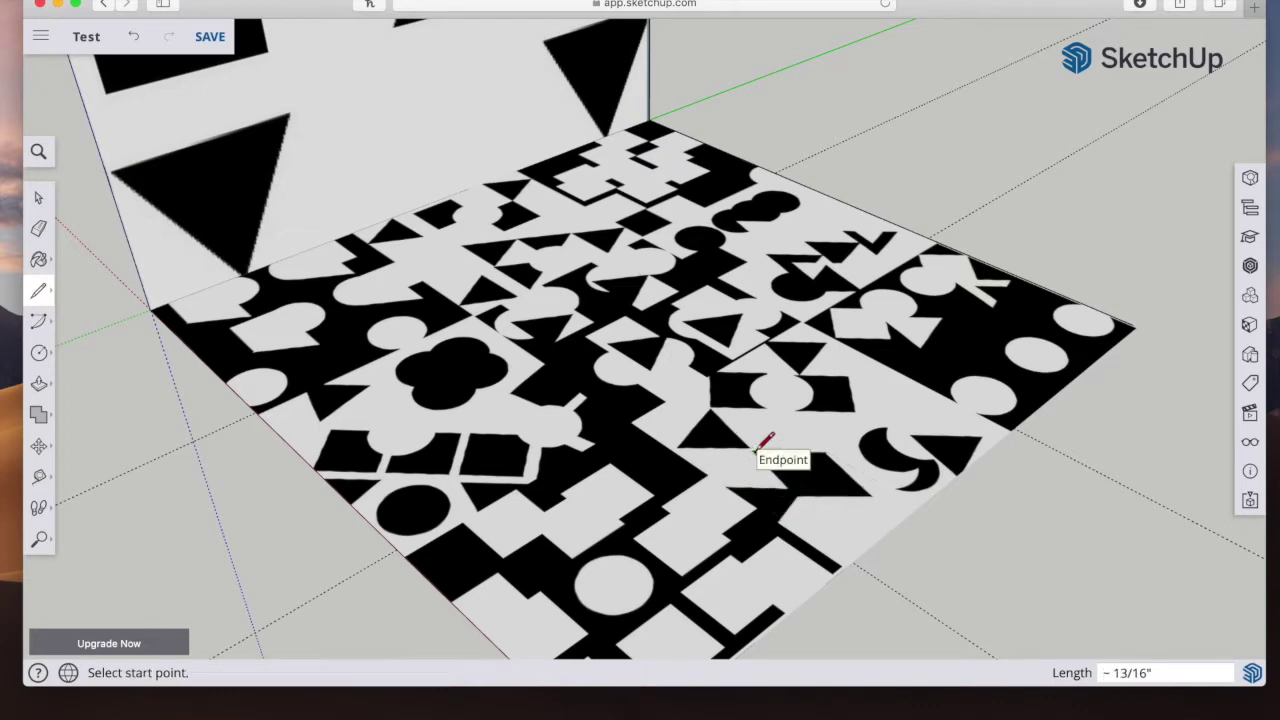
pyautogui.click(38, 197)
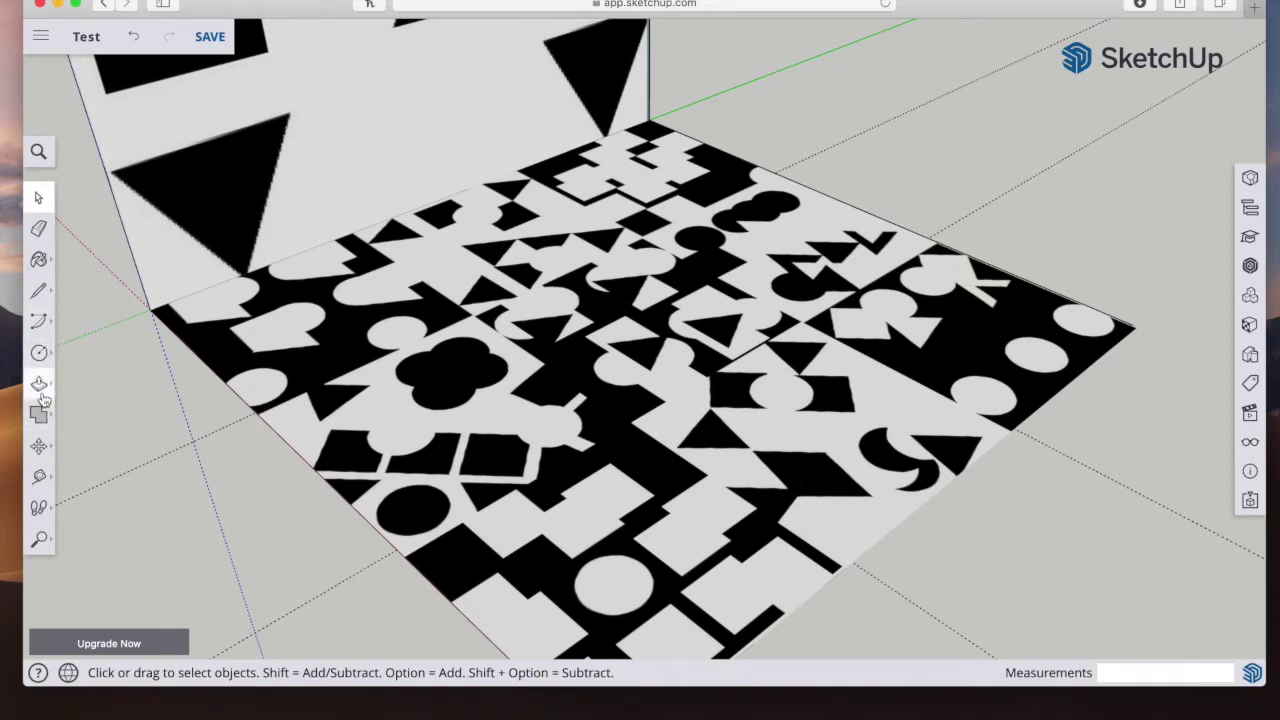
# Step: Extrude the traced notched black shape beside the crescent upward about 3 inches with Push/Pull
pyautogui.click(41, 388)
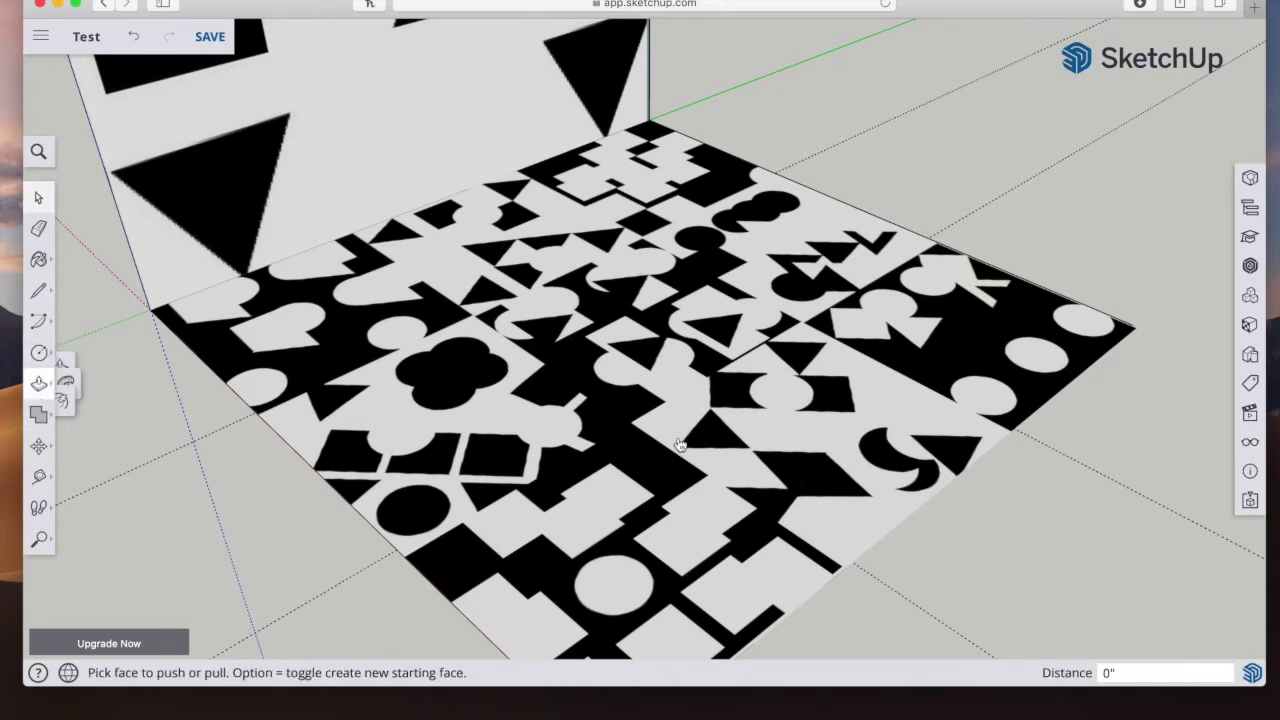
pyautogui.click(762, 338)
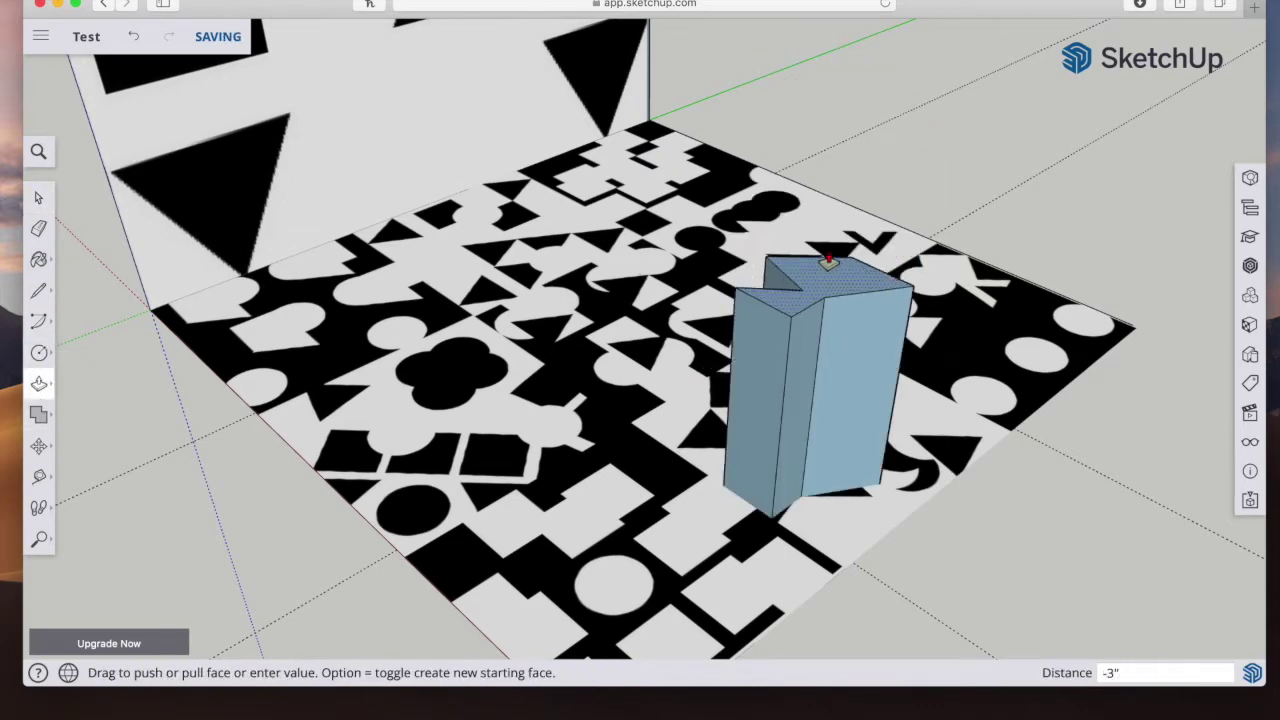
pyautogui.click(822, 274)
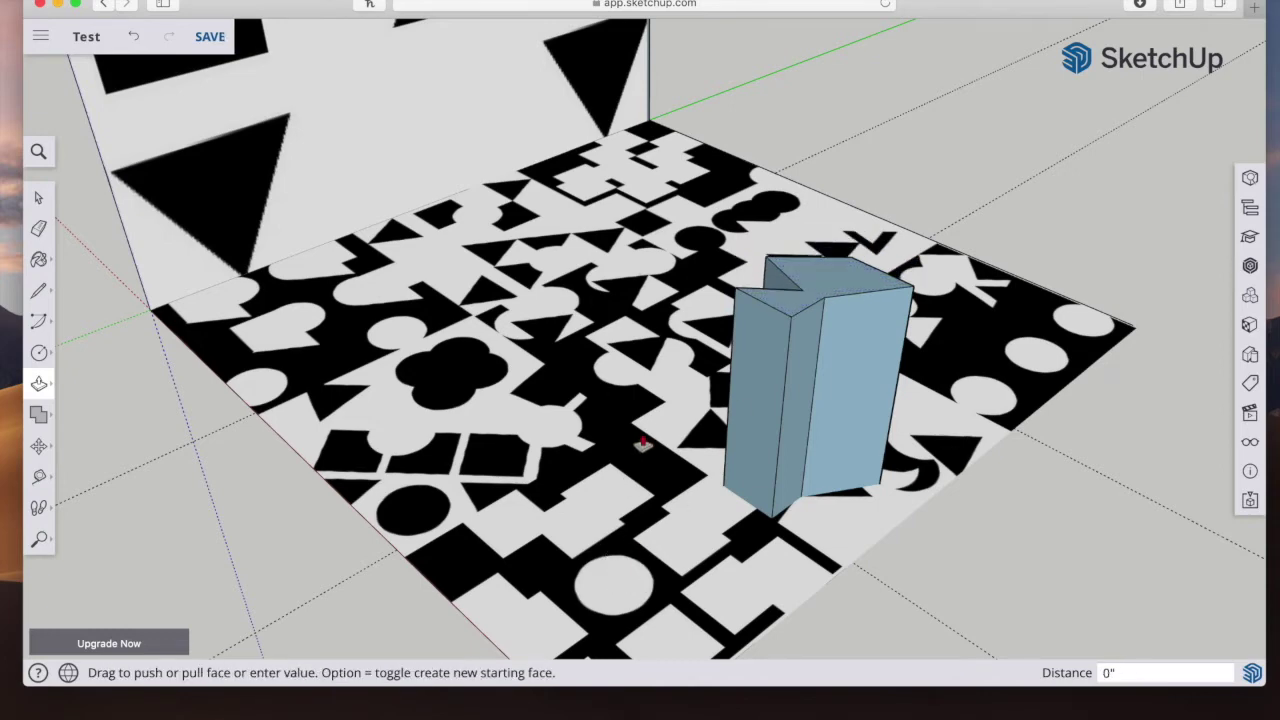
# Step: Extrude the traced front white circle into a cylinder and the stepped shape behind it upward about 1 7/8 inches
pyautogui.click(594, 460)
pyautogui.click(516, 509)
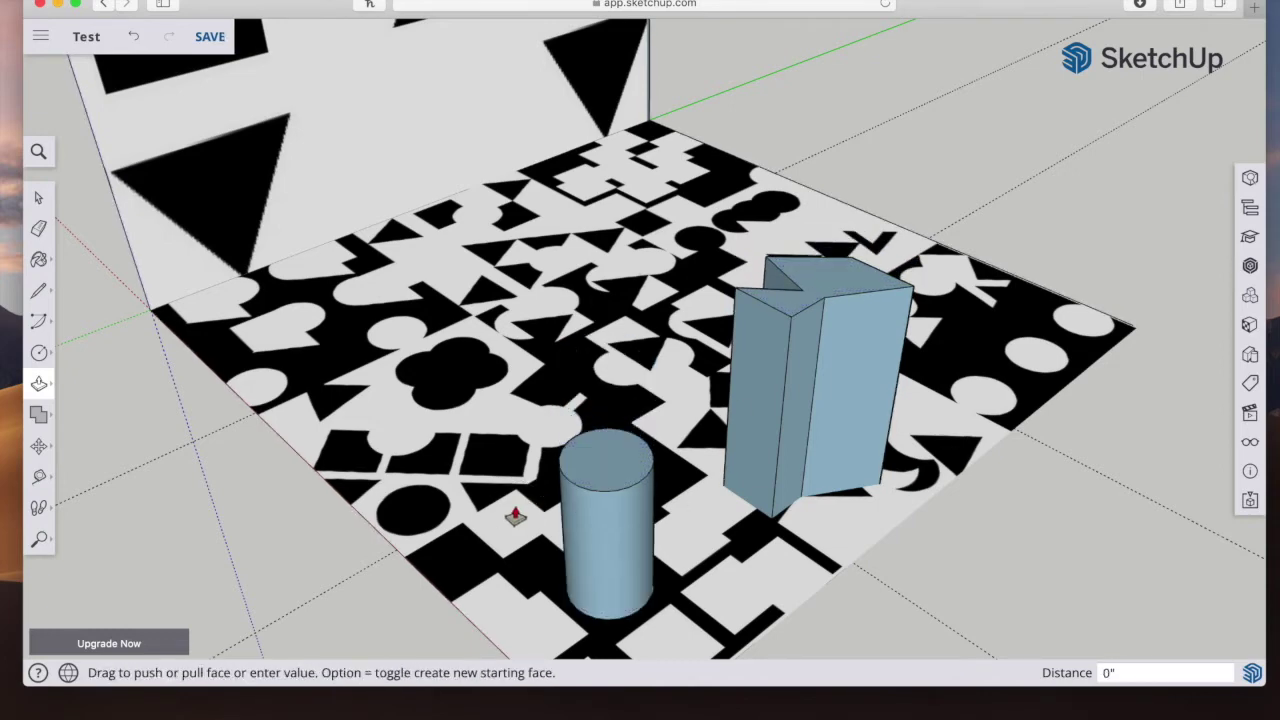
pyautogui.click(504, 395)
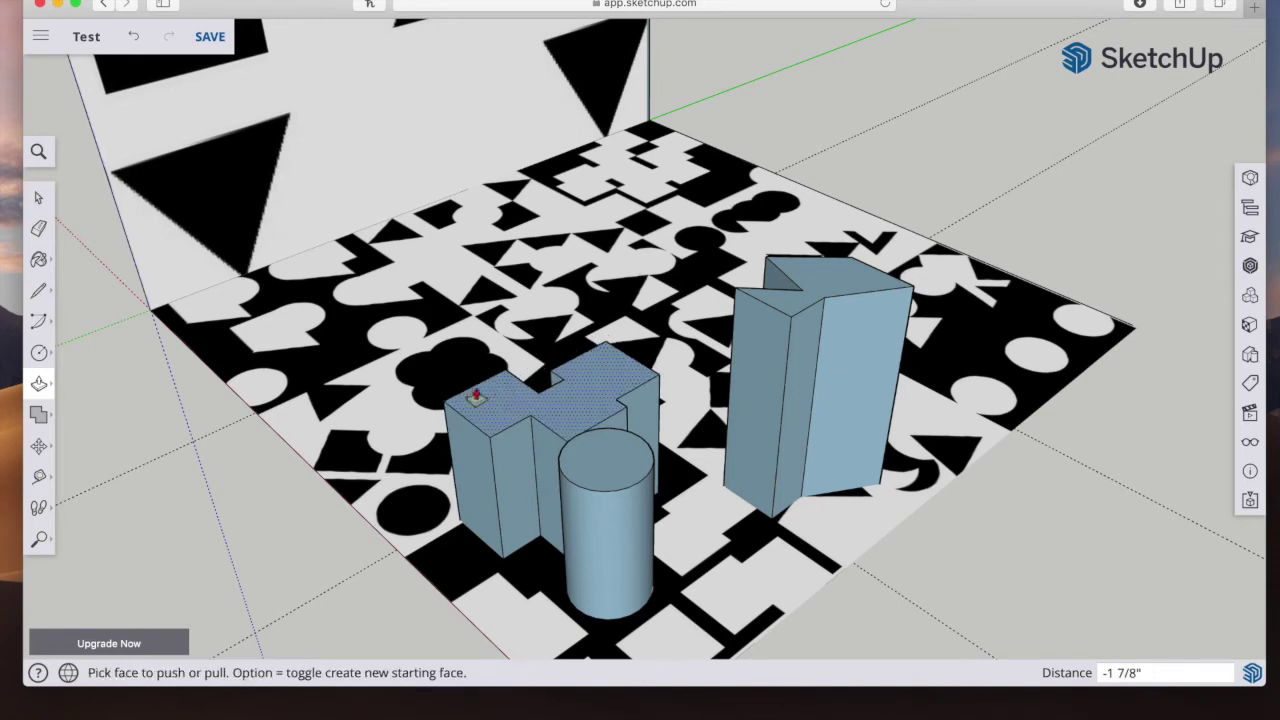
pyautogui.click(325, 403)
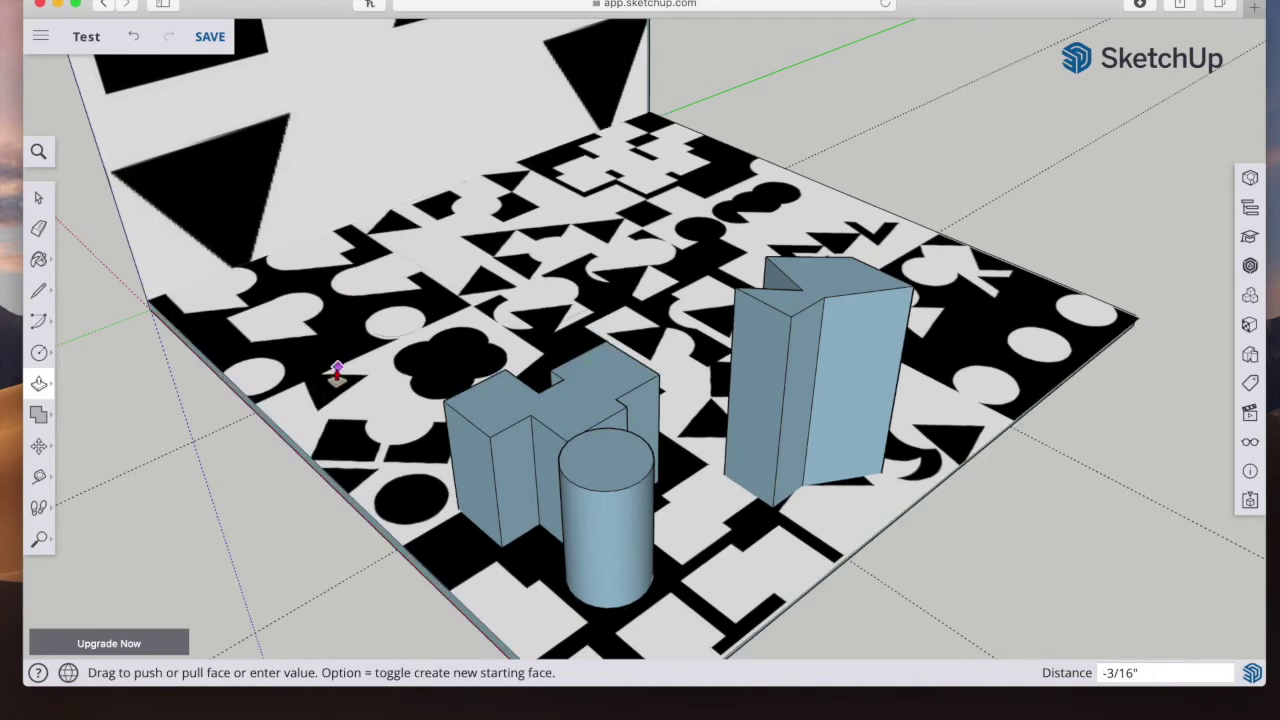
pyautogui.press('Escape')
pyautogui.click(331, 404)
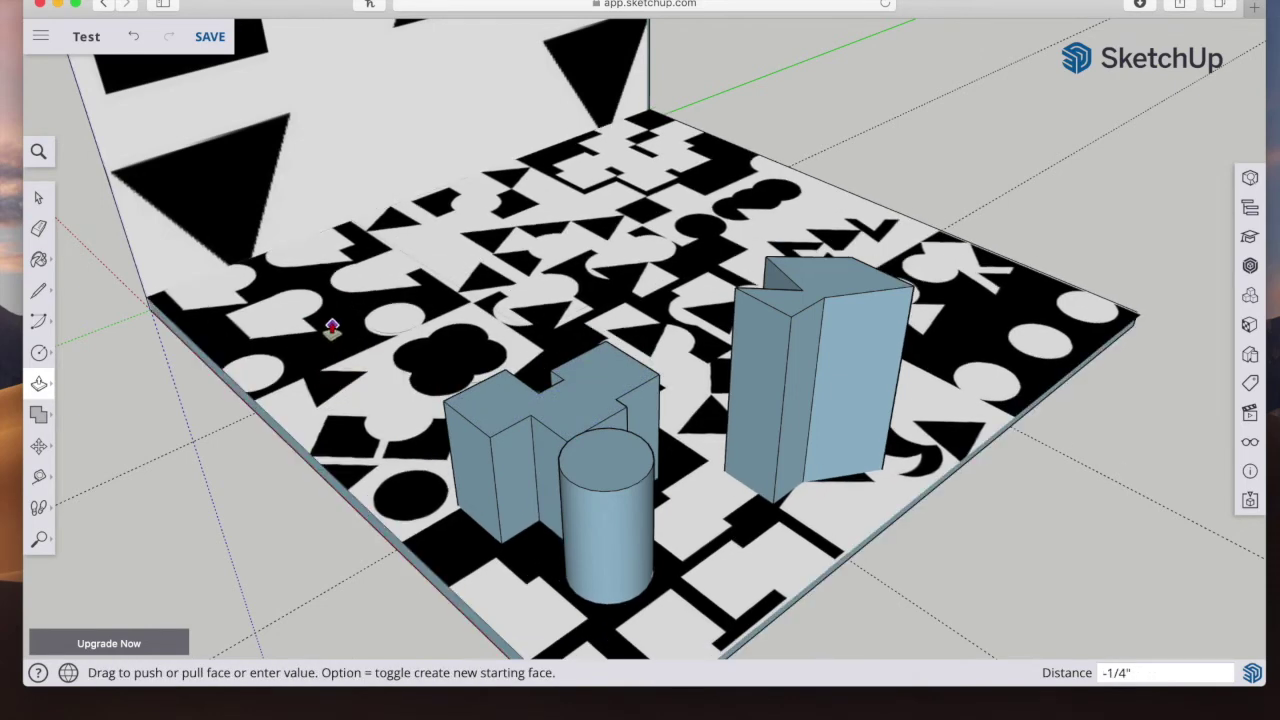
pyautogui.press('Escape')
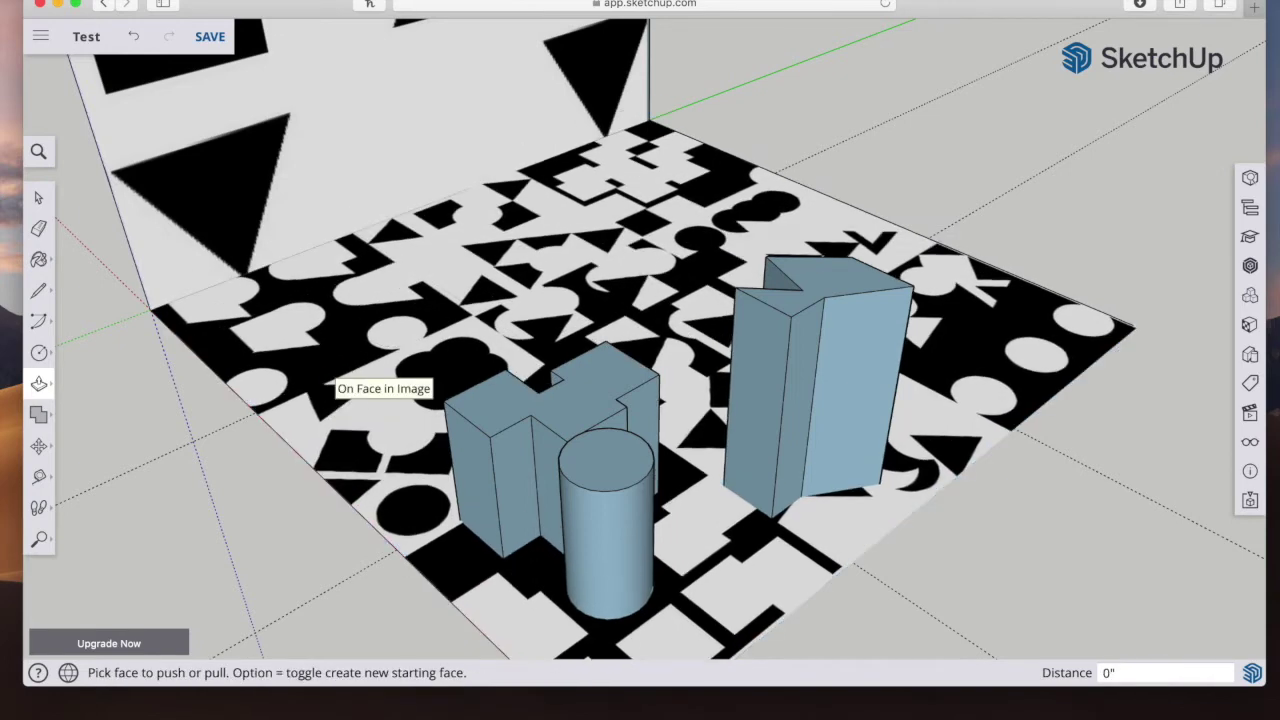
# Step: Extrude the traced regions of the four-lobed shape to different heights with Push/Pull, the front lobe about 9/16 inch high
pyautogui.click(447, 377)
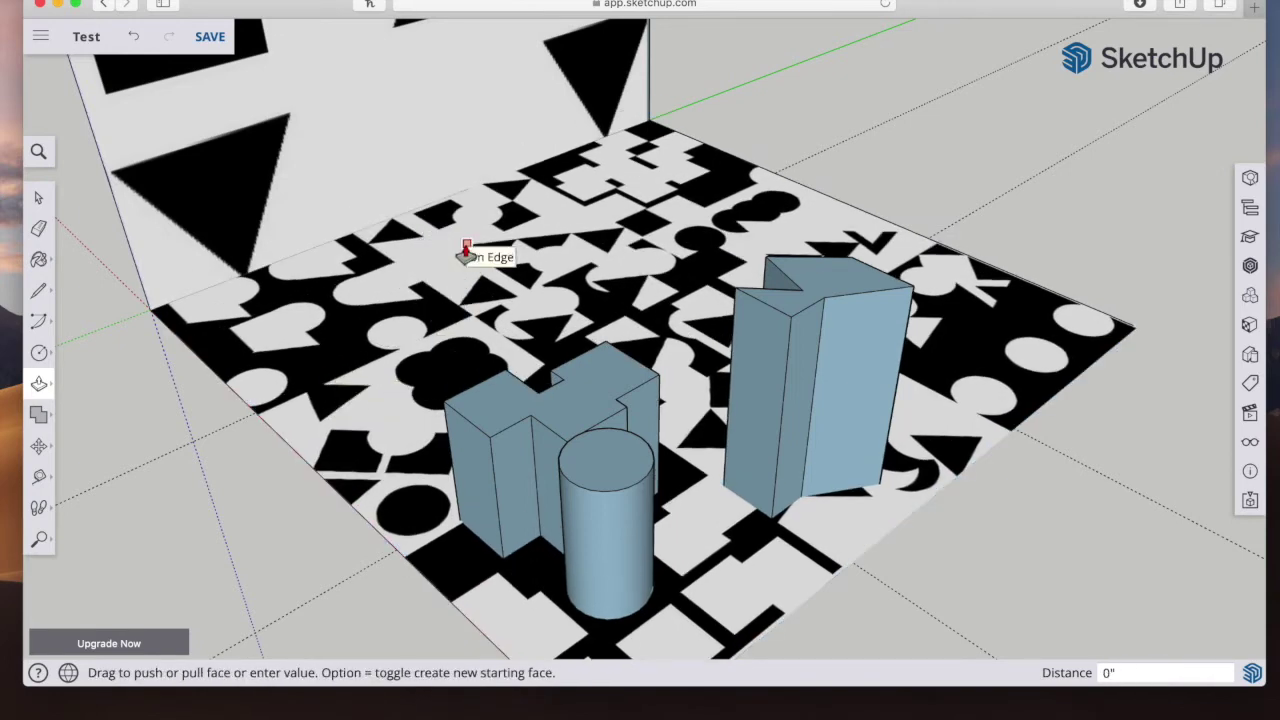
pyautogui.click(447, 270)
pyautogui.click(418, 365)
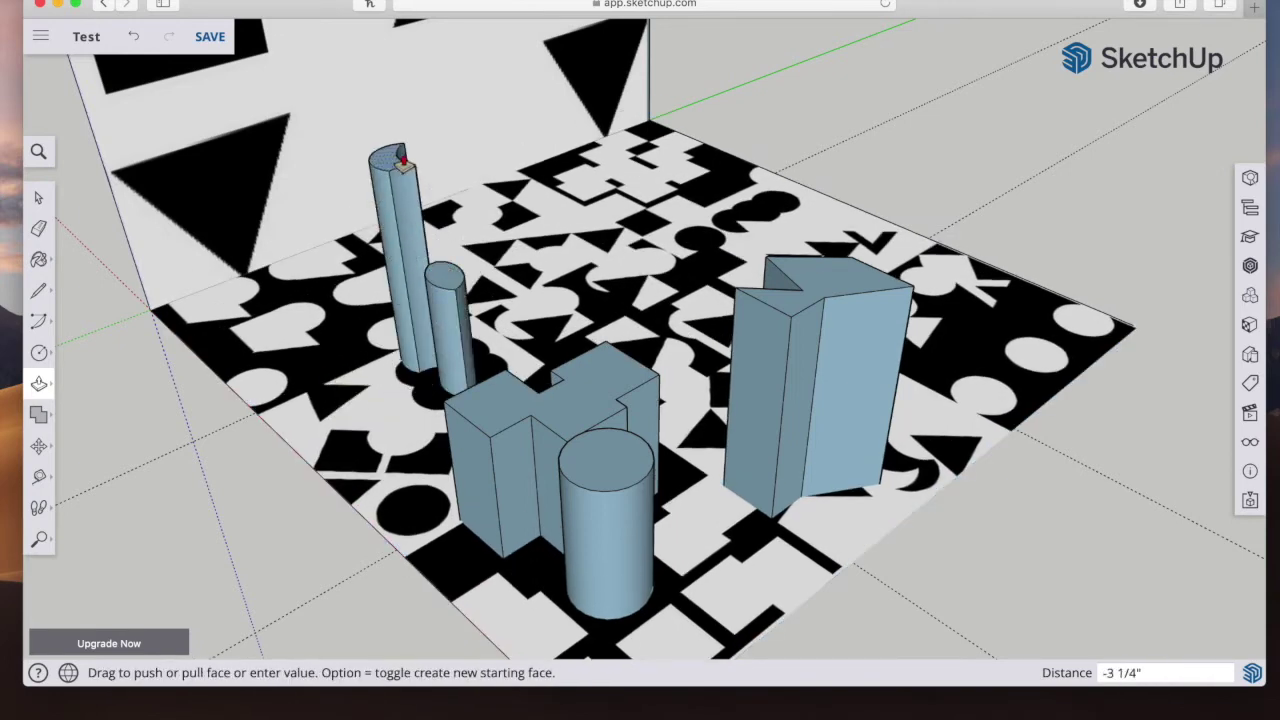
pyautogui.click(403, 151)
pyautogui.click(482, 368)
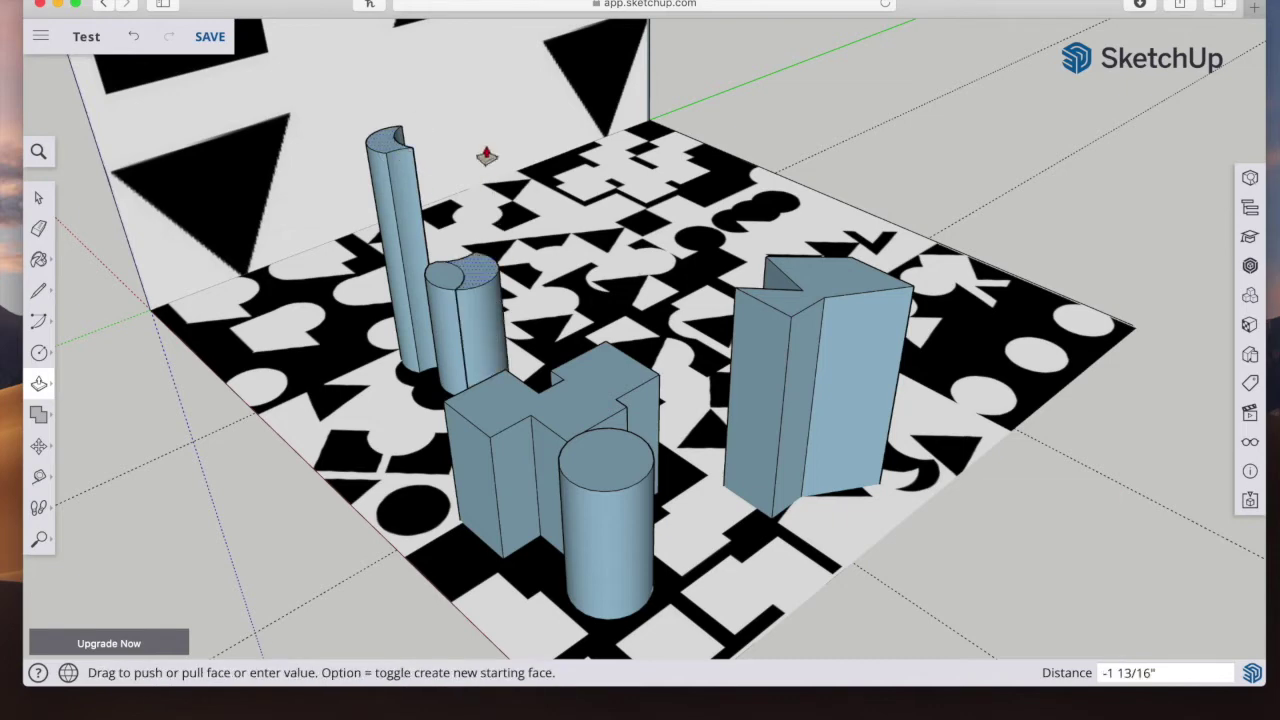
pyautogui.click(485, 302)
pyautogui.click(442, 398)
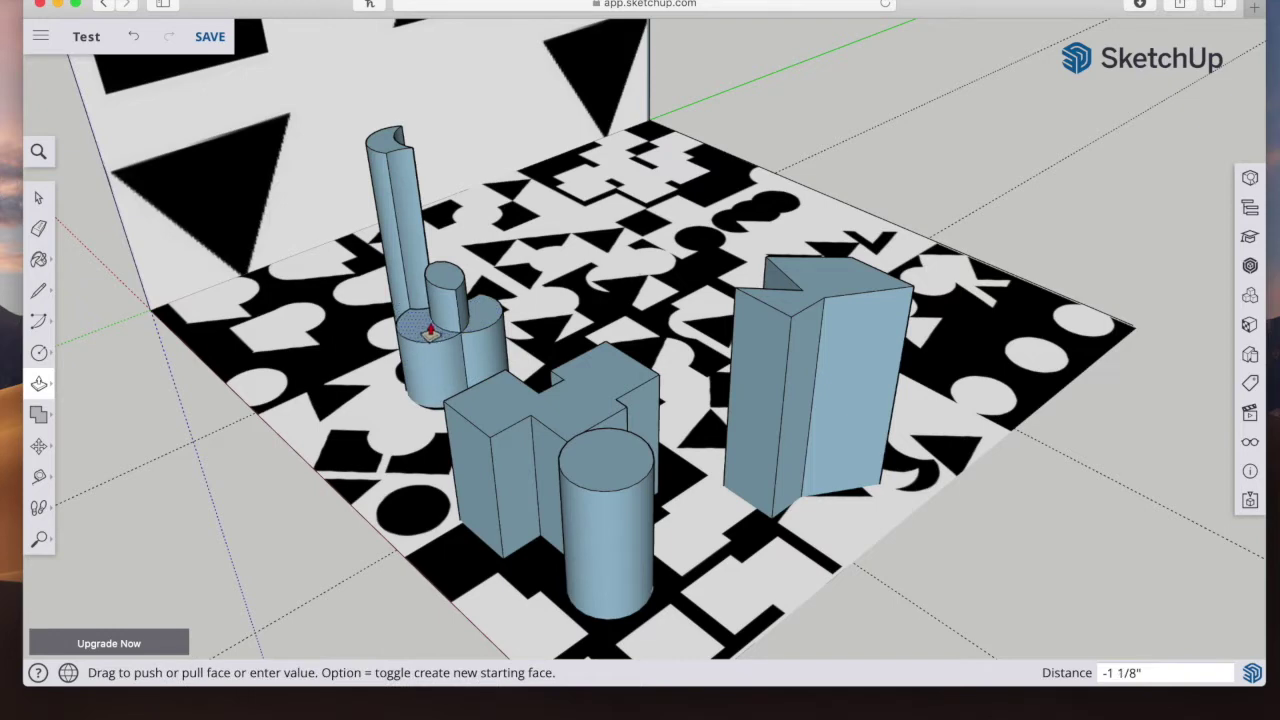
pyautogui.click(430, 364)
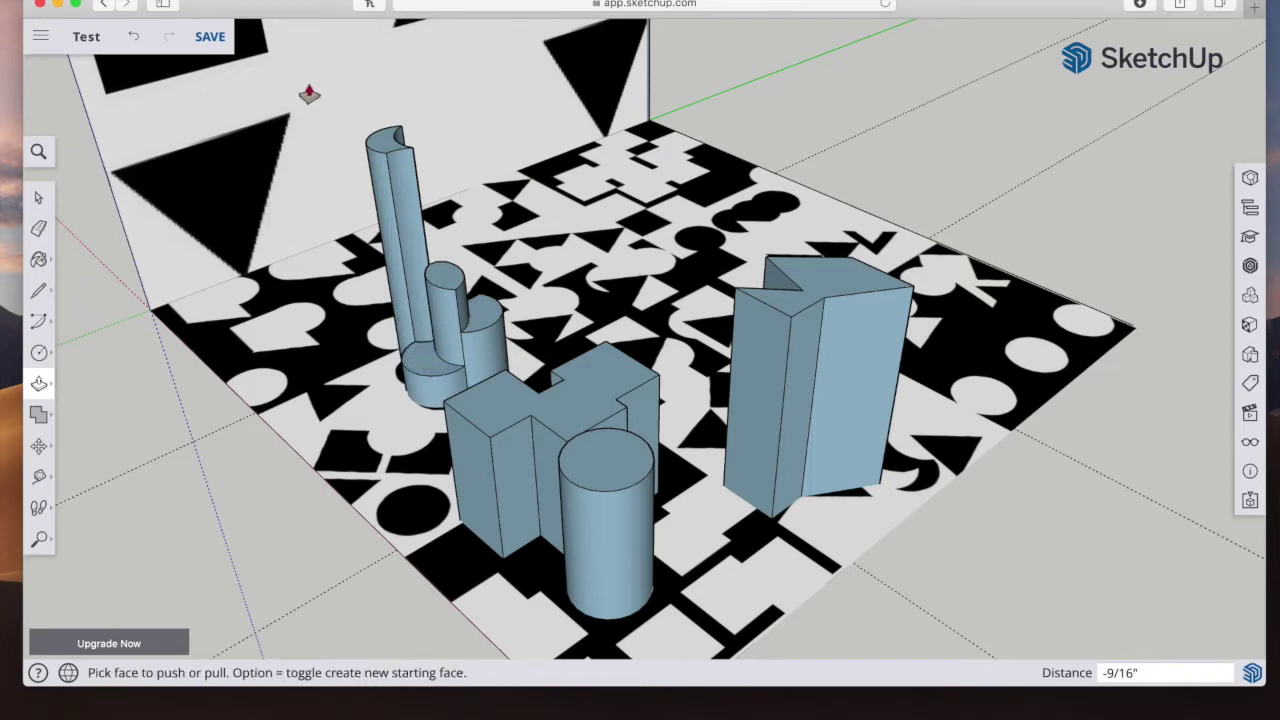
# Step: Extrude the traced four-sided shape behind the lobed cylinders upward into a long rectangular block with Push/Pull
pyautogui.click(39, 538)
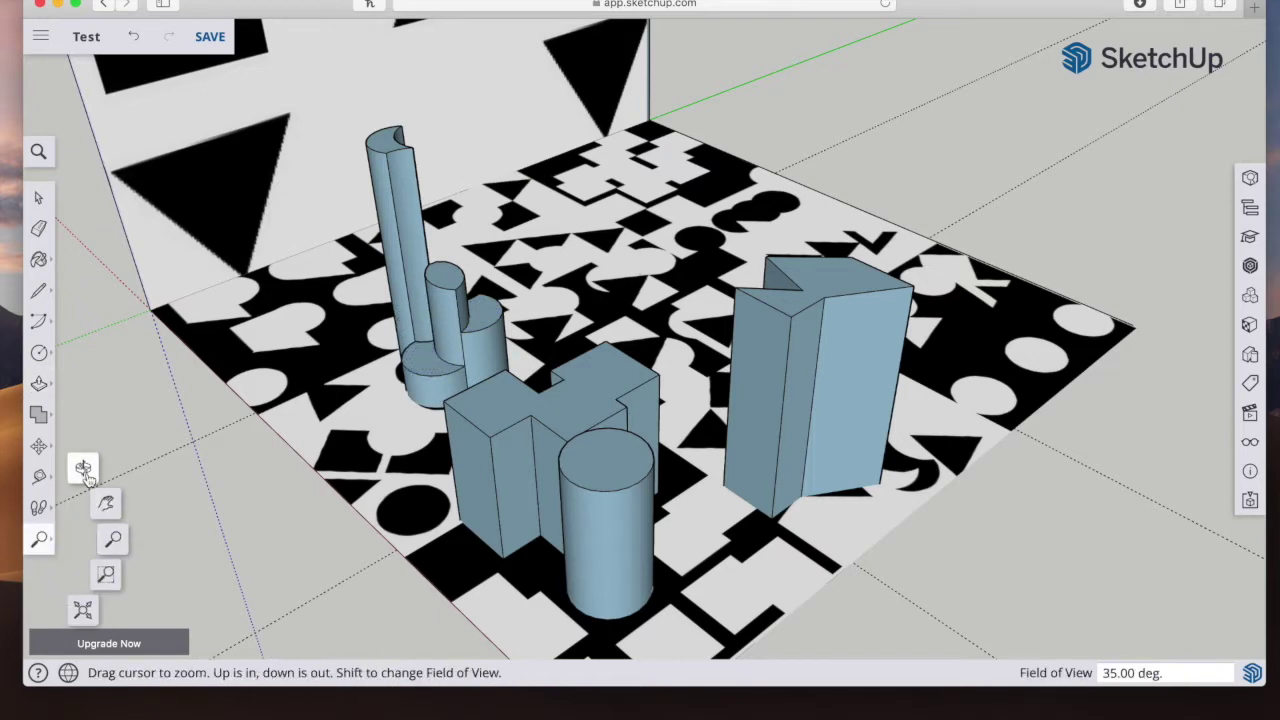
pyautogui.click(100, 498)
pyautogui.moveTo(573, 320); pyautogui.dragTo(460, 286)
pyautogui.click(38, 198)
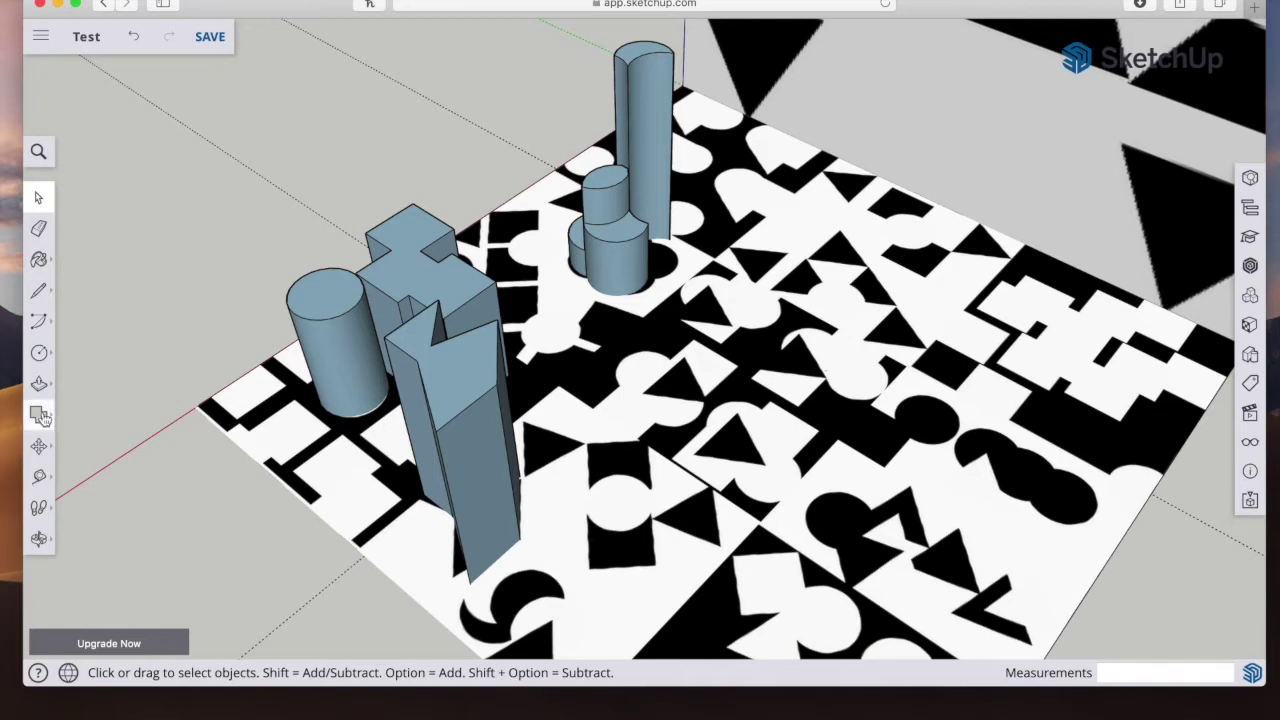
pyautogui.click(38, 384)
pyautogui.moveTo(810, 220); pyautogui.dragTo(803, 157)
pyautogui.click(38, 198)
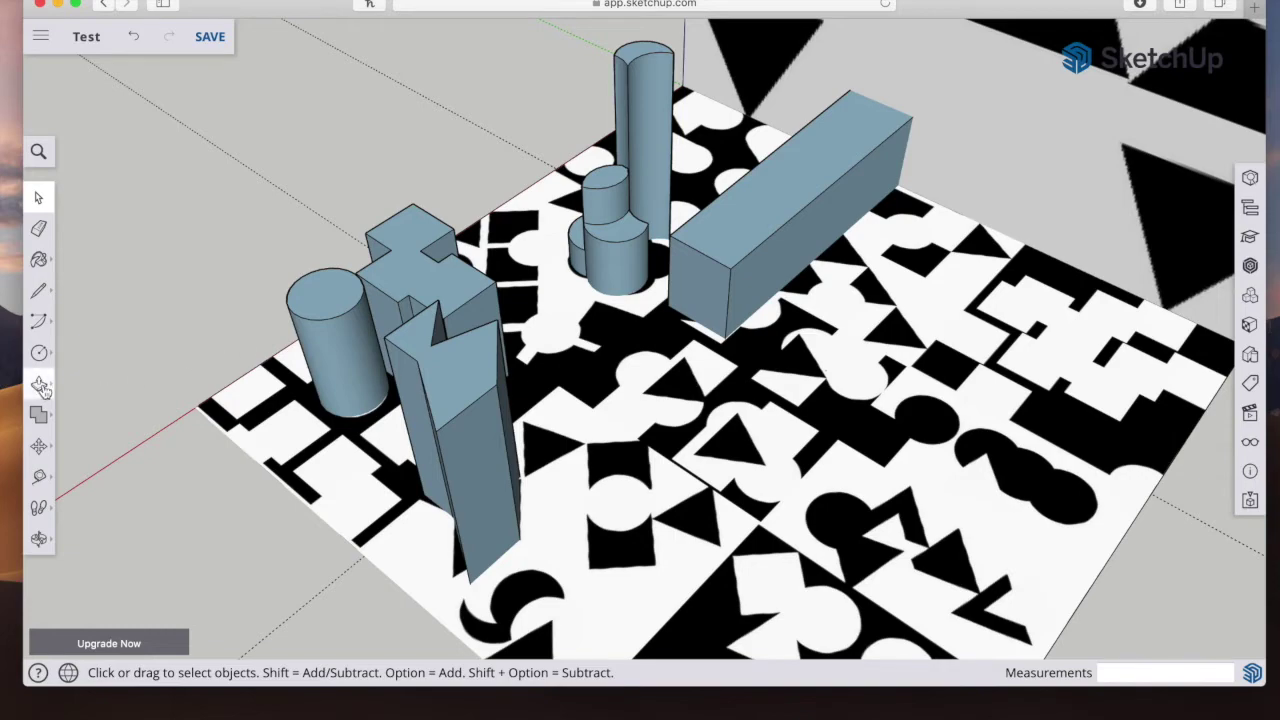
pyautogui.click(38, 446)
pyautogui.click(699, 412)
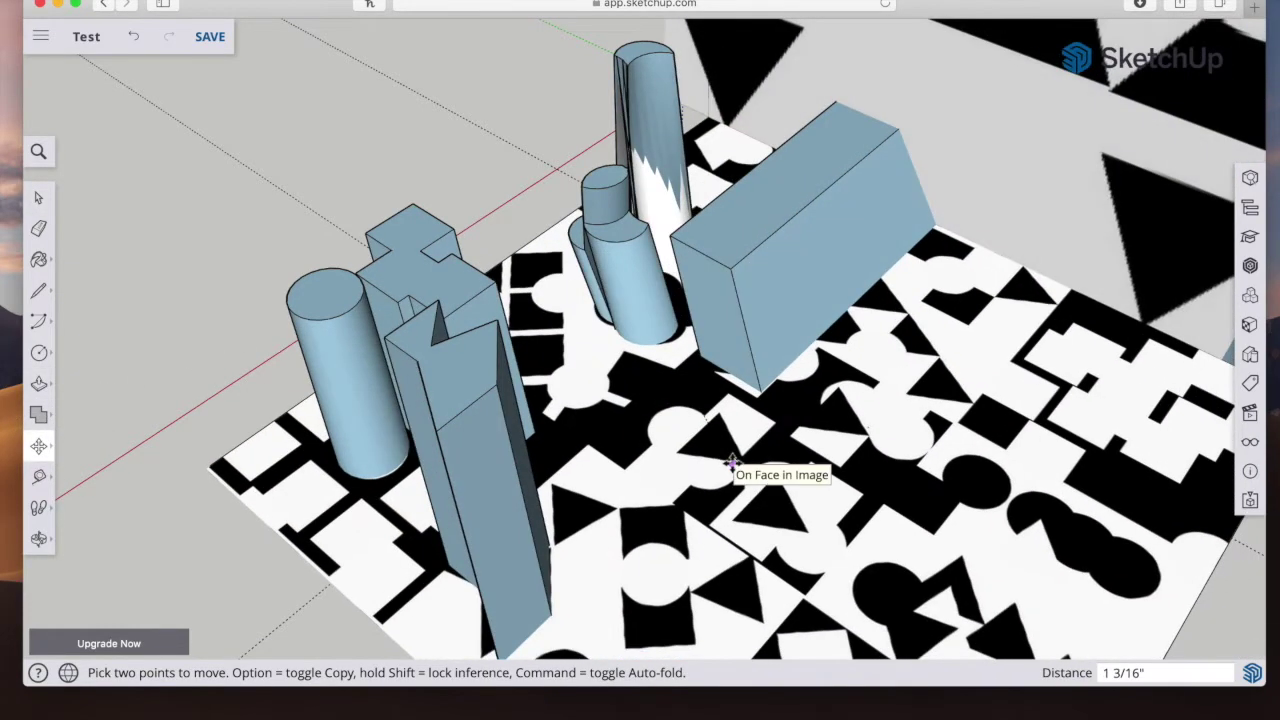
pyautogui.press('Escape')
# Step: Delete the base face beneath the floor tile image, and undo the deletion of the image itself
pyautogui.click(38, 198)
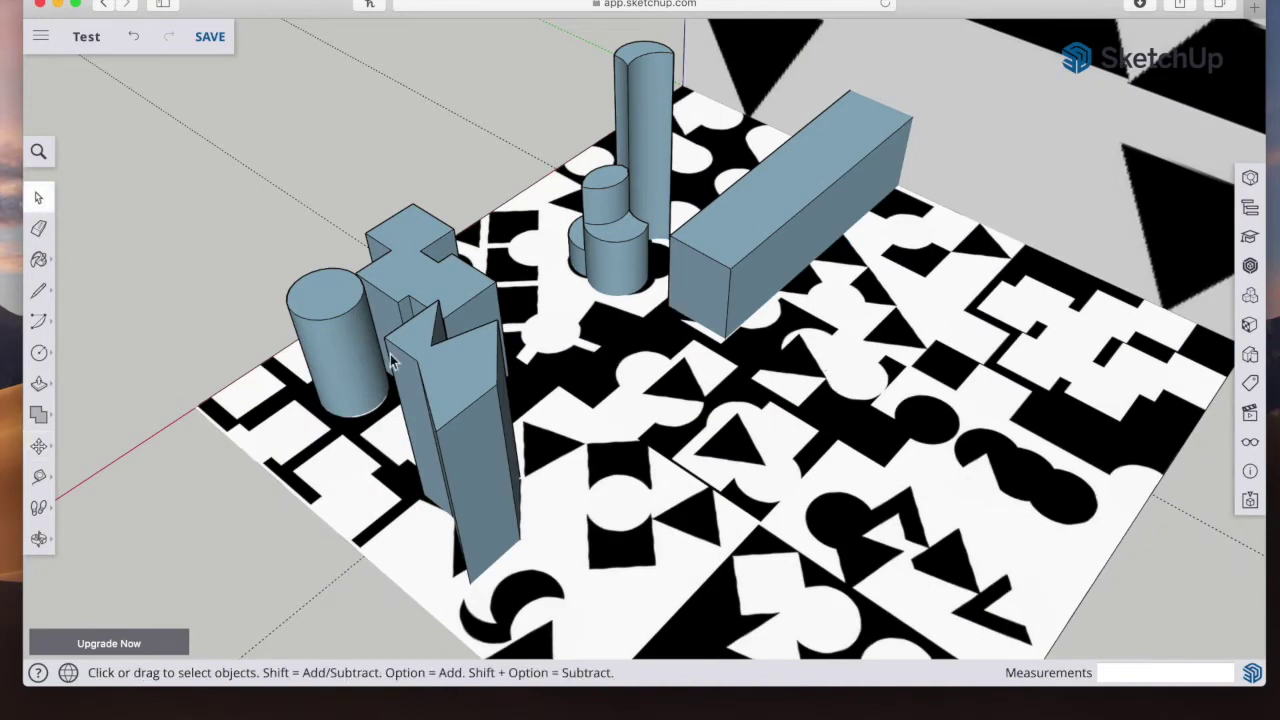
pyautogui.click(776, 405)
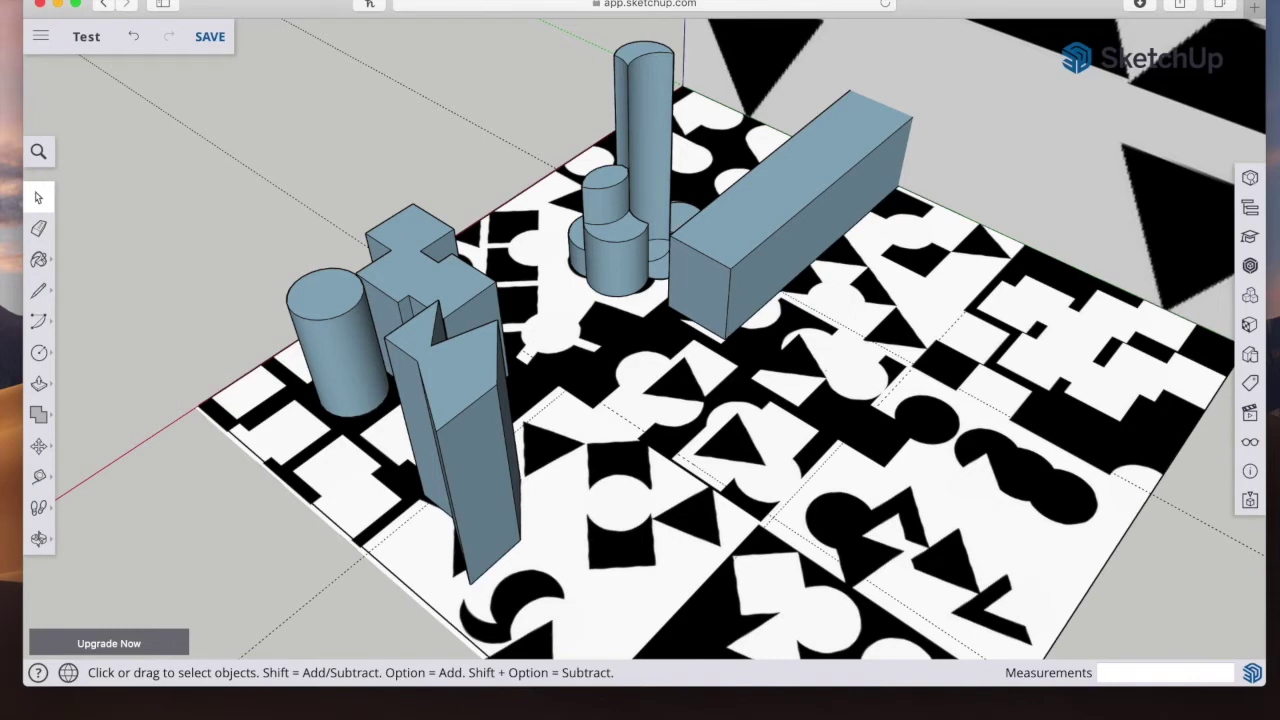
pyautogui.press('Delete')
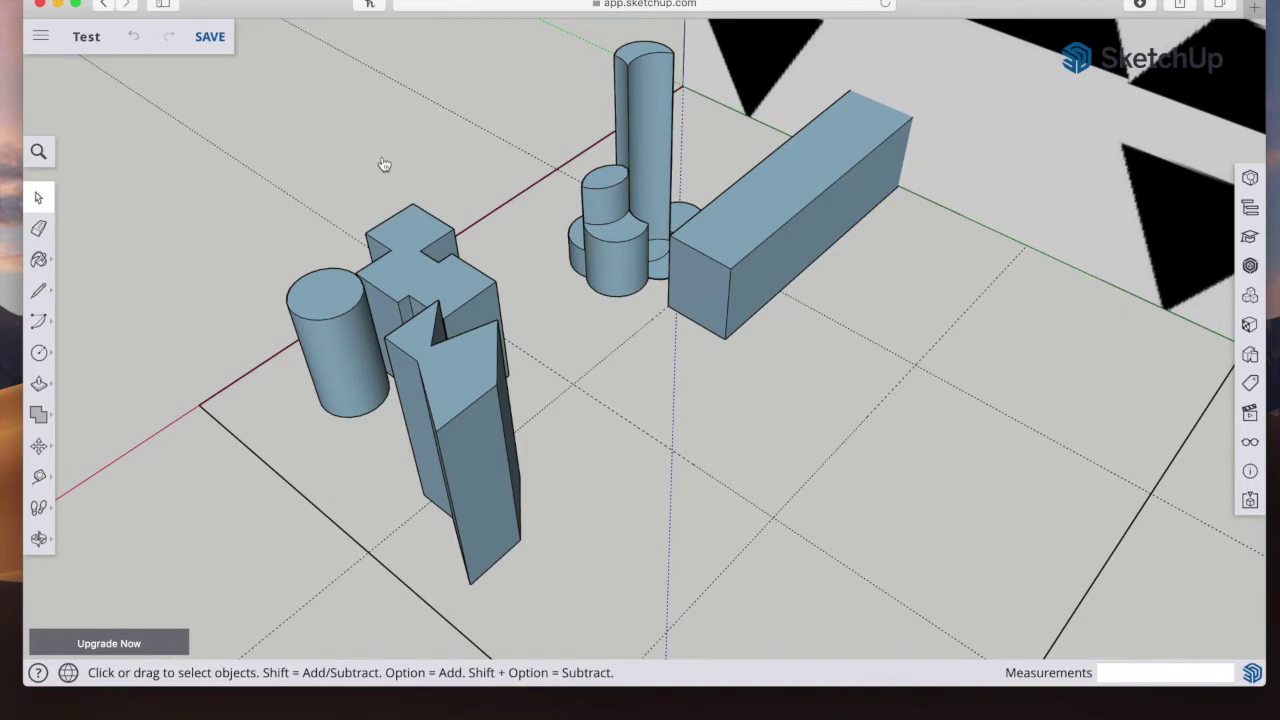
pyautogui.press('super+z')
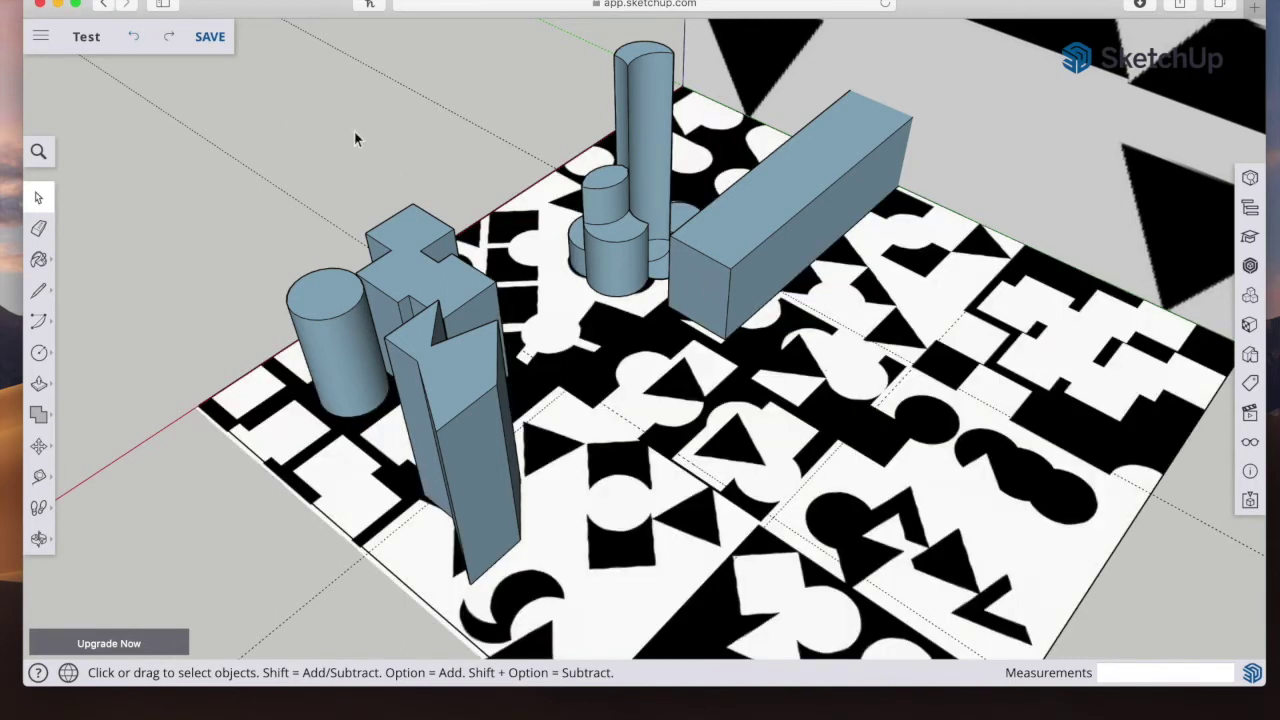
# Step: Trace the round black end beside the double-lobed black shape on the floor image with the Circle tool
pyautogui.click(39, 352)
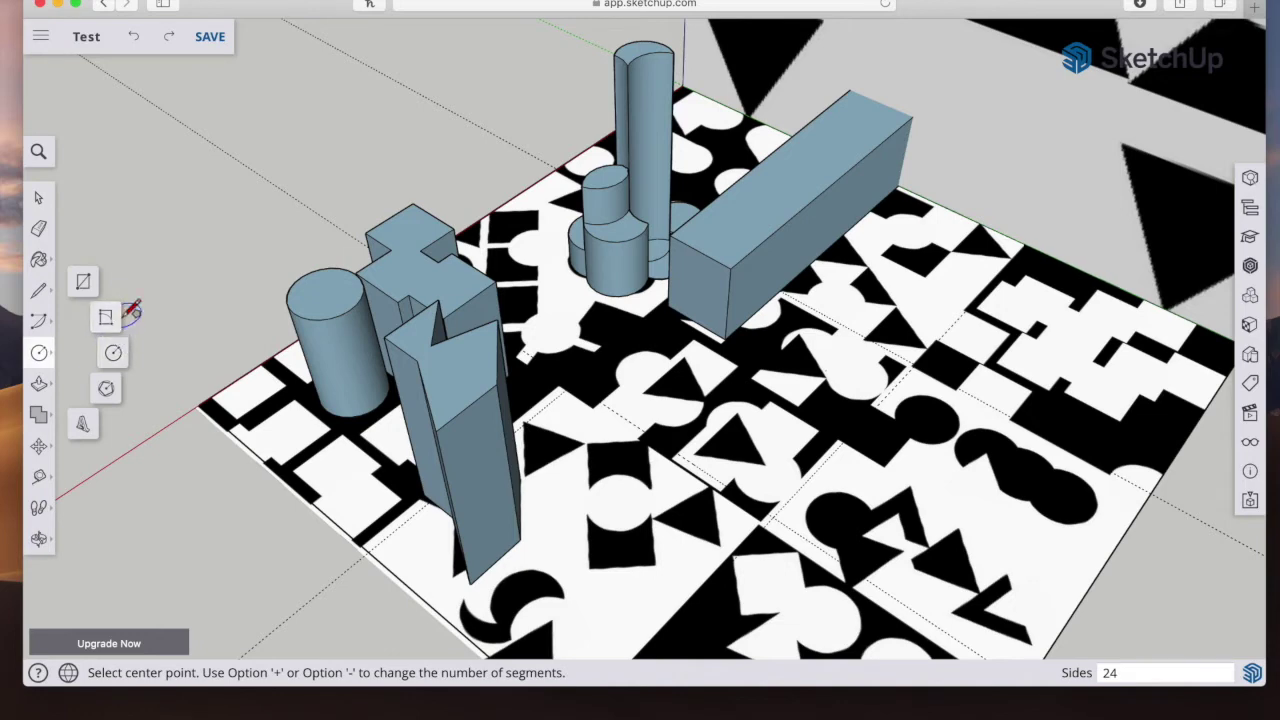
pyautogui.click(114, 356)
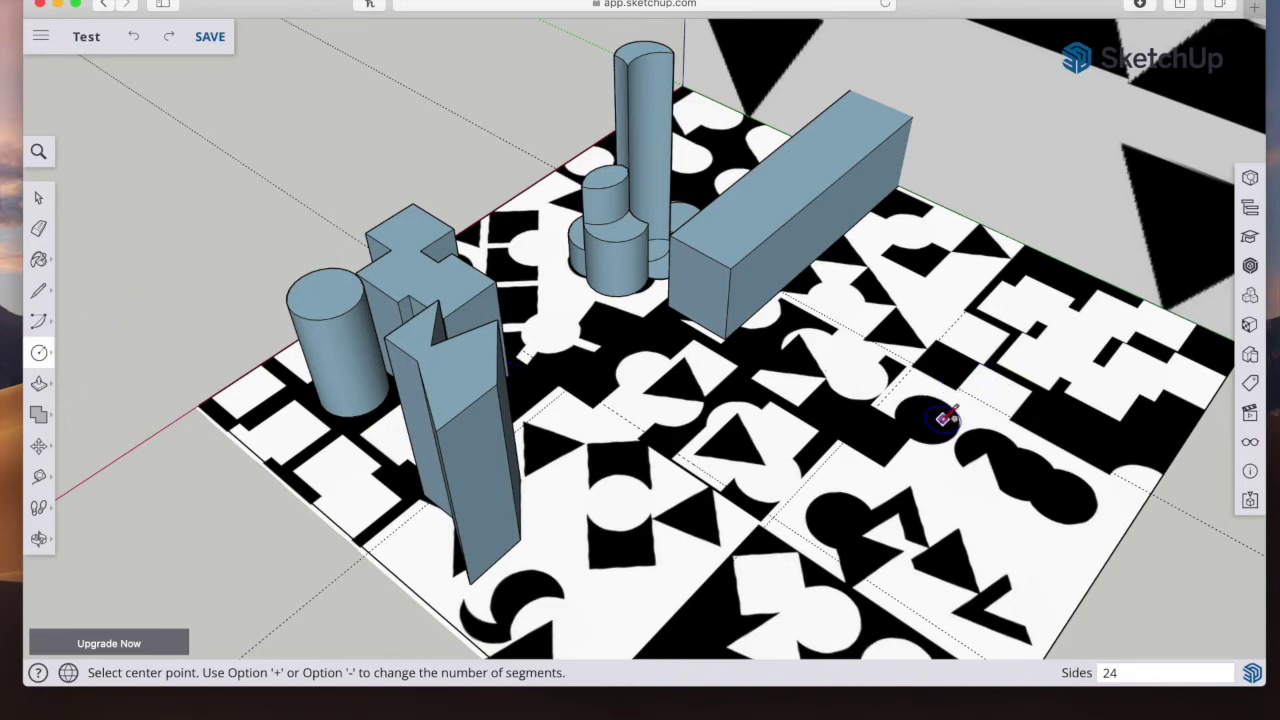
pyautogui.click(926, 416)
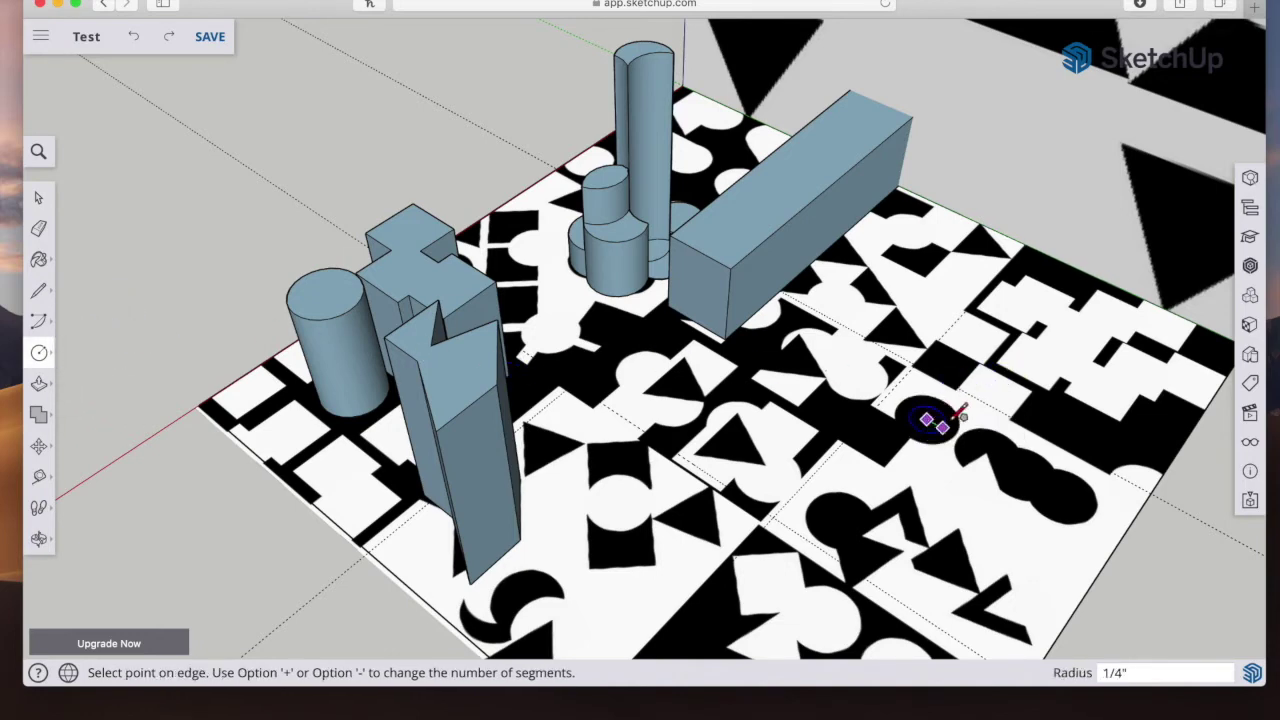
pyautogui.click(959, 417)
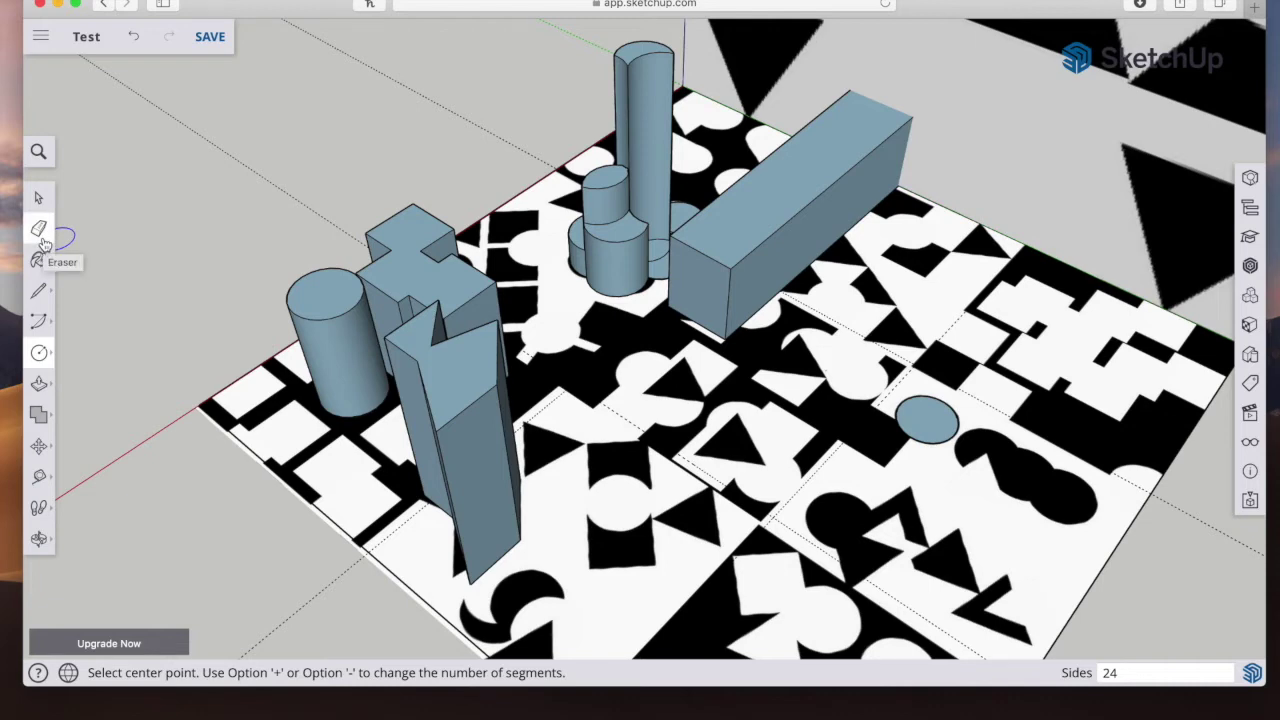
# Step: Try a rectangle about 3 1/8 by 1 1/8 inches over the black block adjoining the traced circle, and undo it
pyautogui.click(41, 356)
pyautogui.click(86, 279)
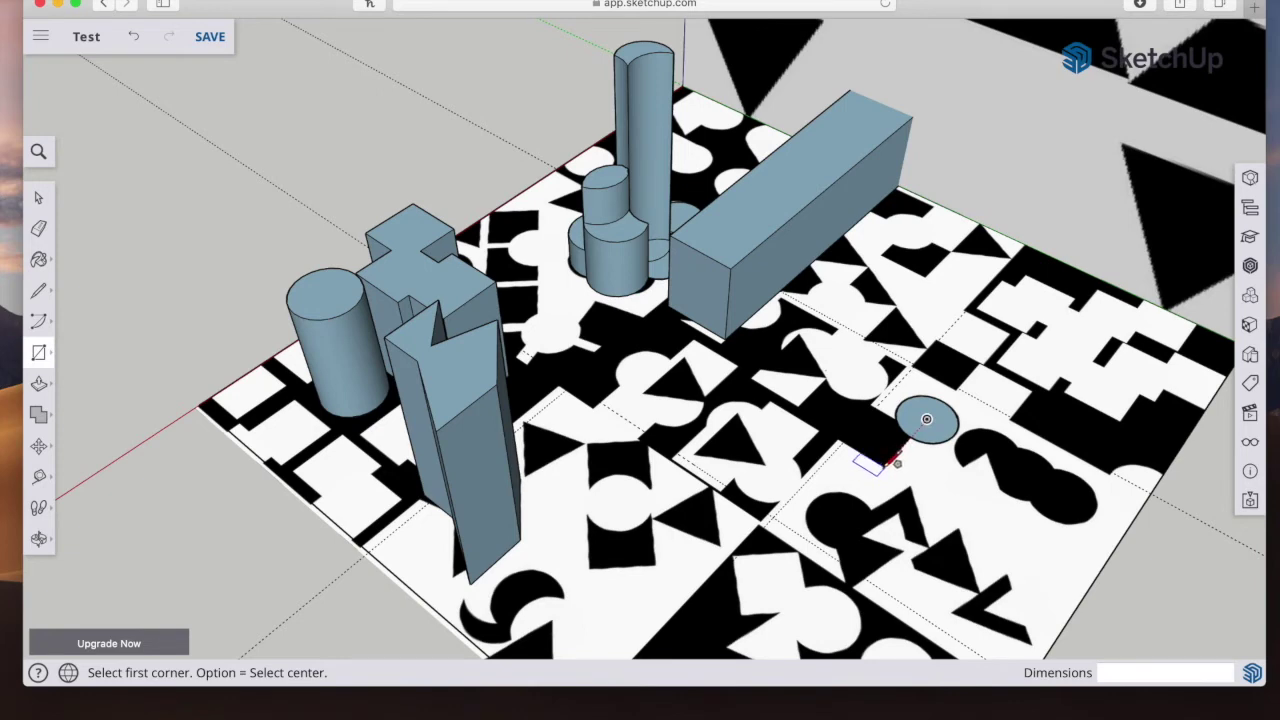
pyautogui.click(886, 464)
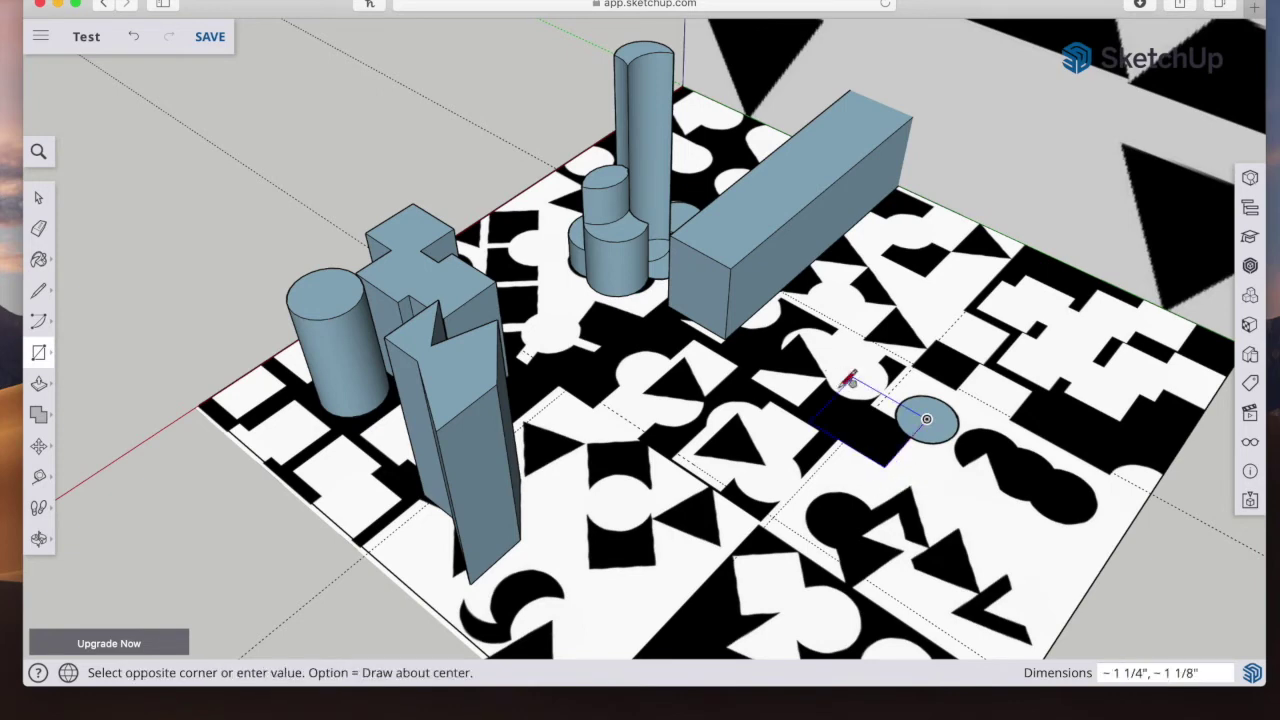
pyautogui.click(749, 320)
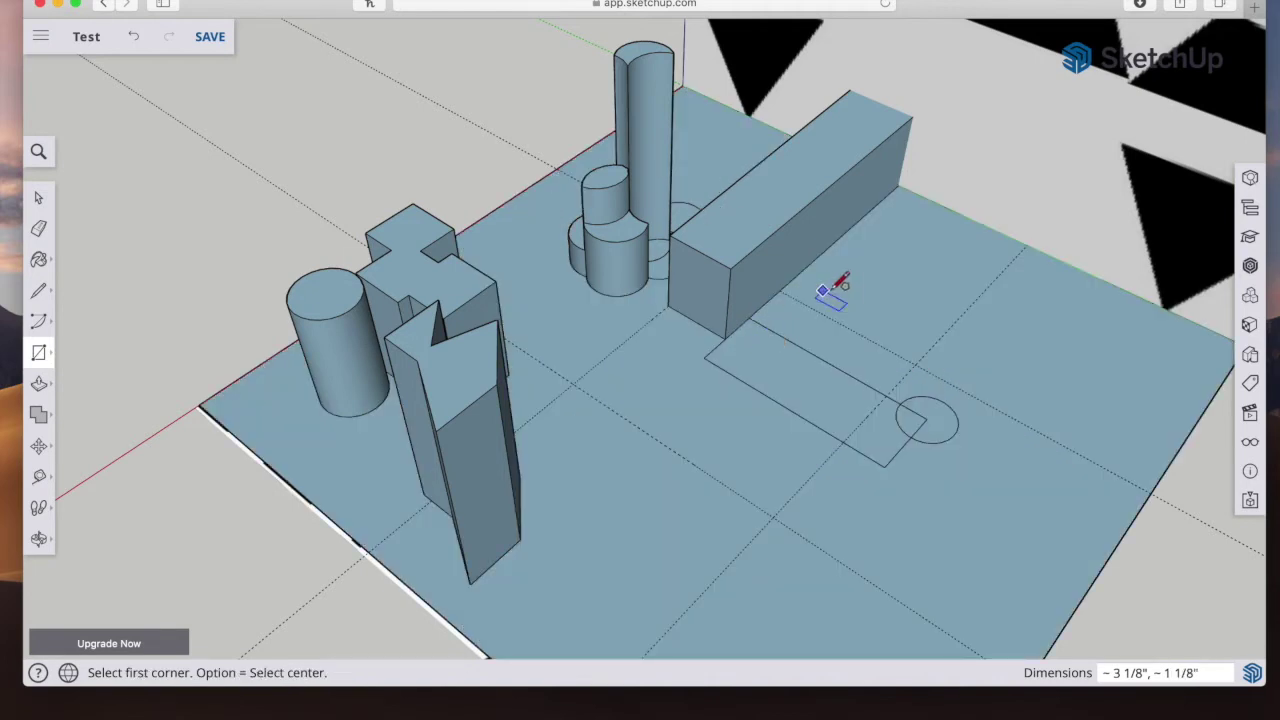
pyautogui.click(133, 36)
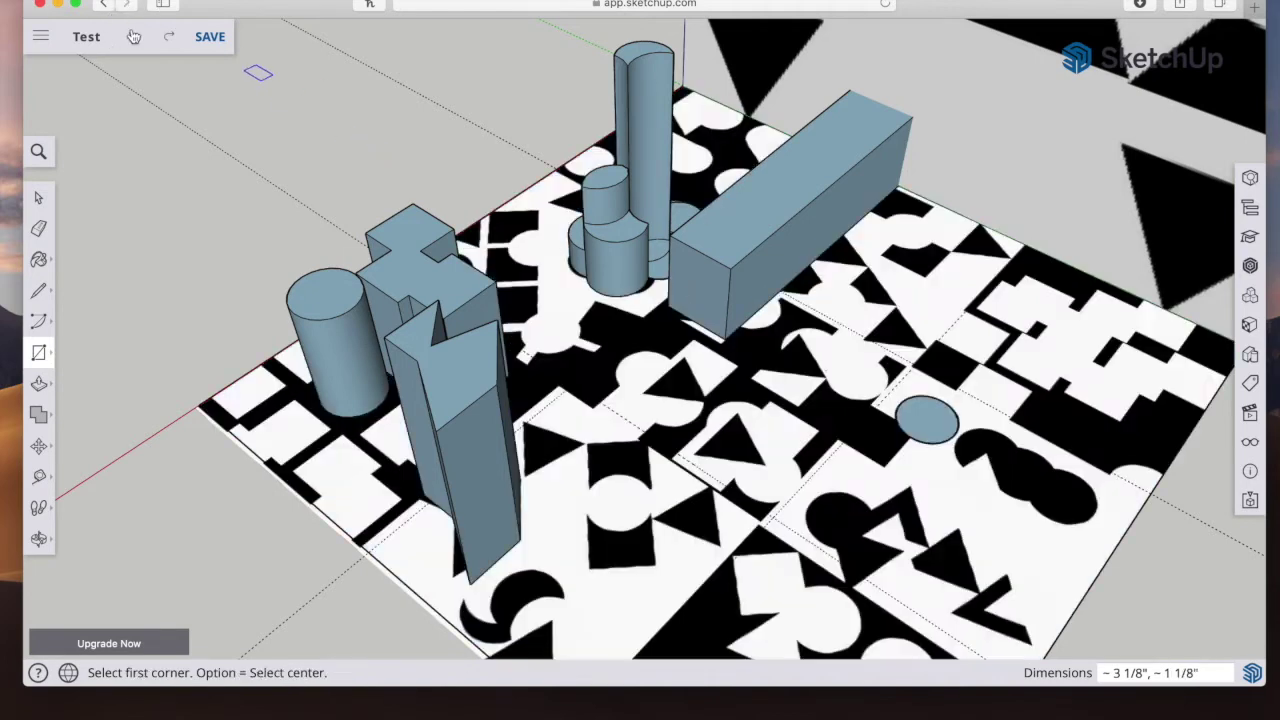
# Step: Draw lines from the traced circle's edge to the adjoining black block's corner and about 1 7/8 inches along its long side
pyautogui.click(38, 291)
pyautogui.click(910, 436)
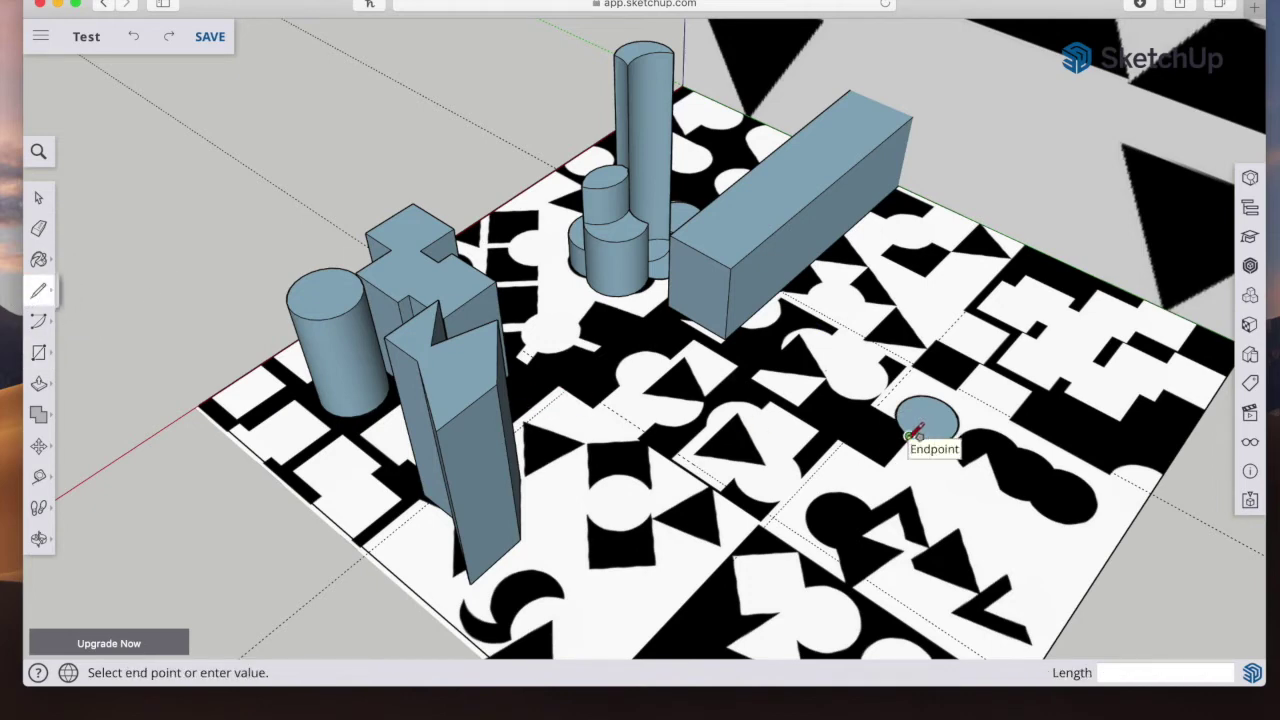
pyautogui.click(882, 465)
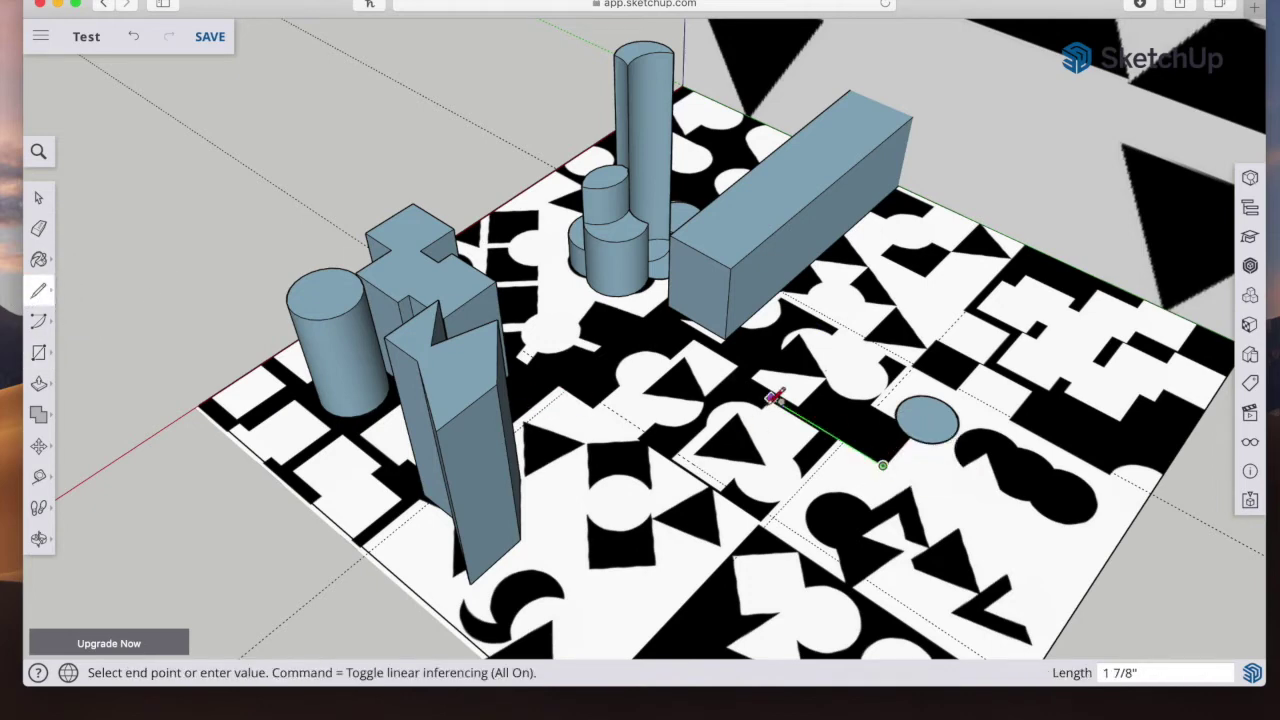
pyautogui.click(774, 398)
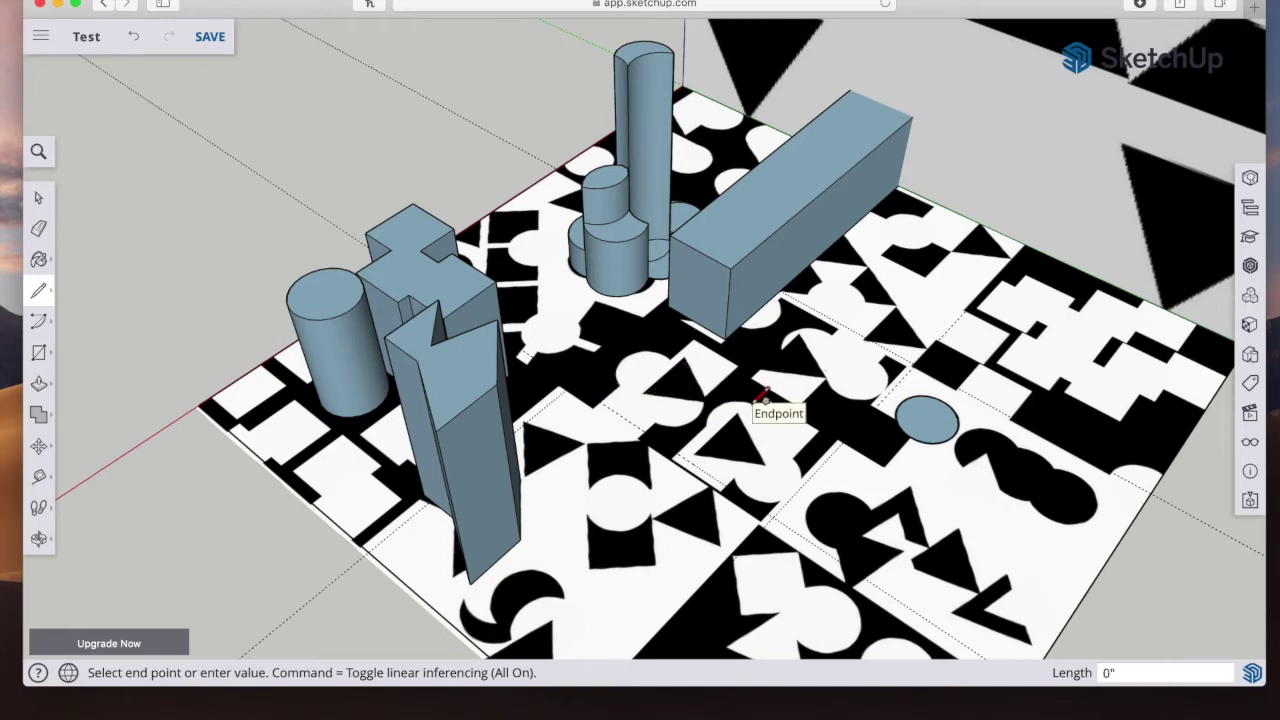
# Step: Trace the curved edge above the white circle containing a black triangle with a 2 Point Arc, bulging about 1/4 inch
pyautogui.click(40, 320)
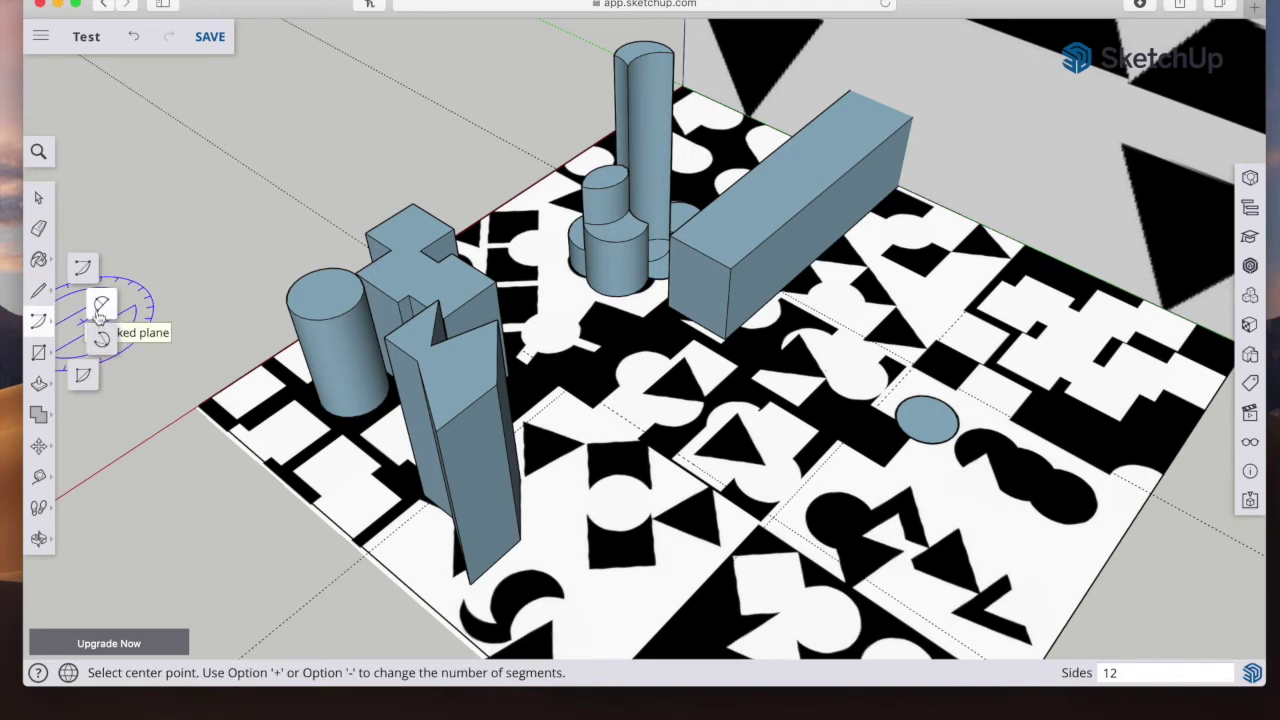
pyautogui.click(101, 306)
pyautogui.click(759, 410)
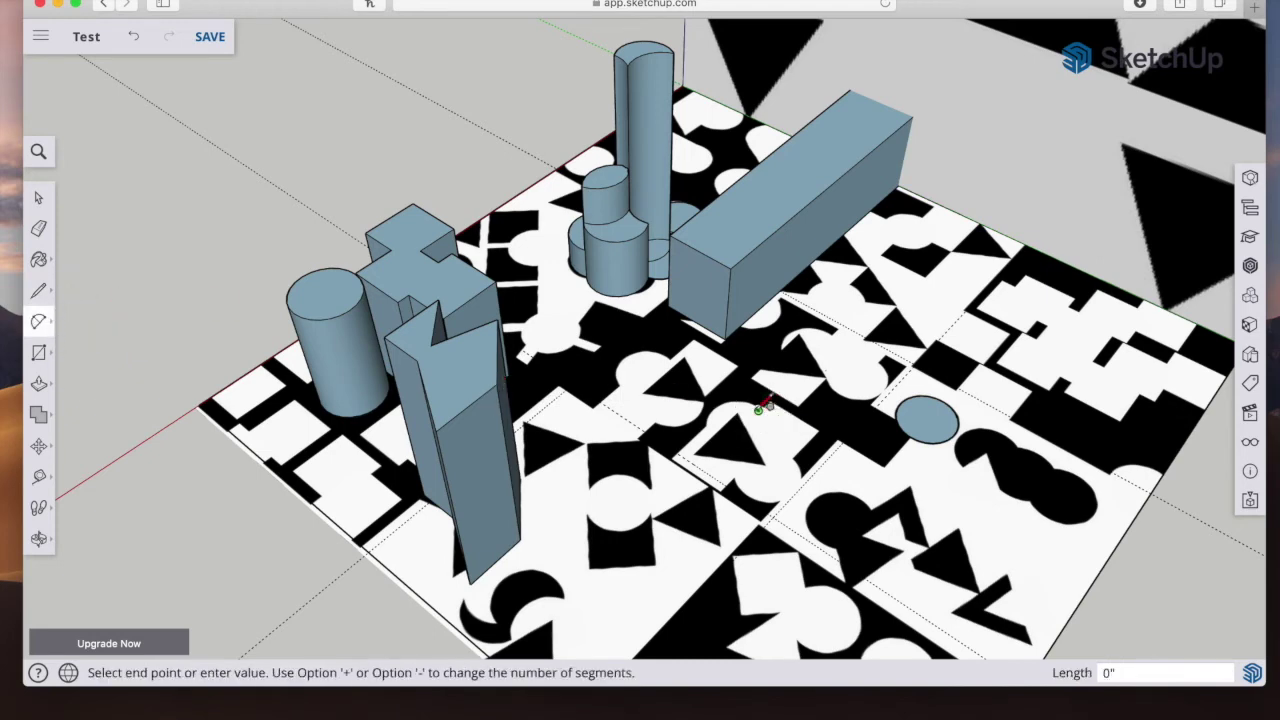
pyautogui.click(701, 427)
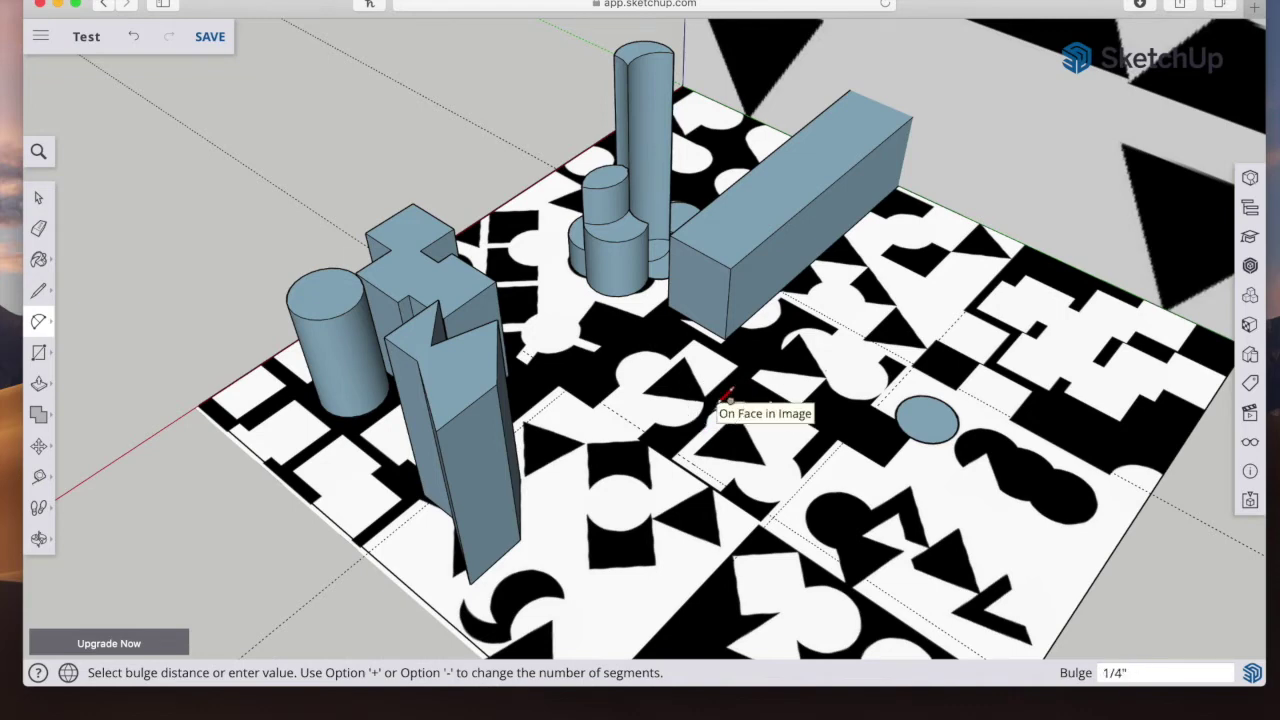
pyautogui.click(724, 400)
# Step: Draw a line from the arc's lower end to the end corner of the narrow black strip beside the white circle
pyautogui.click(38, 290)
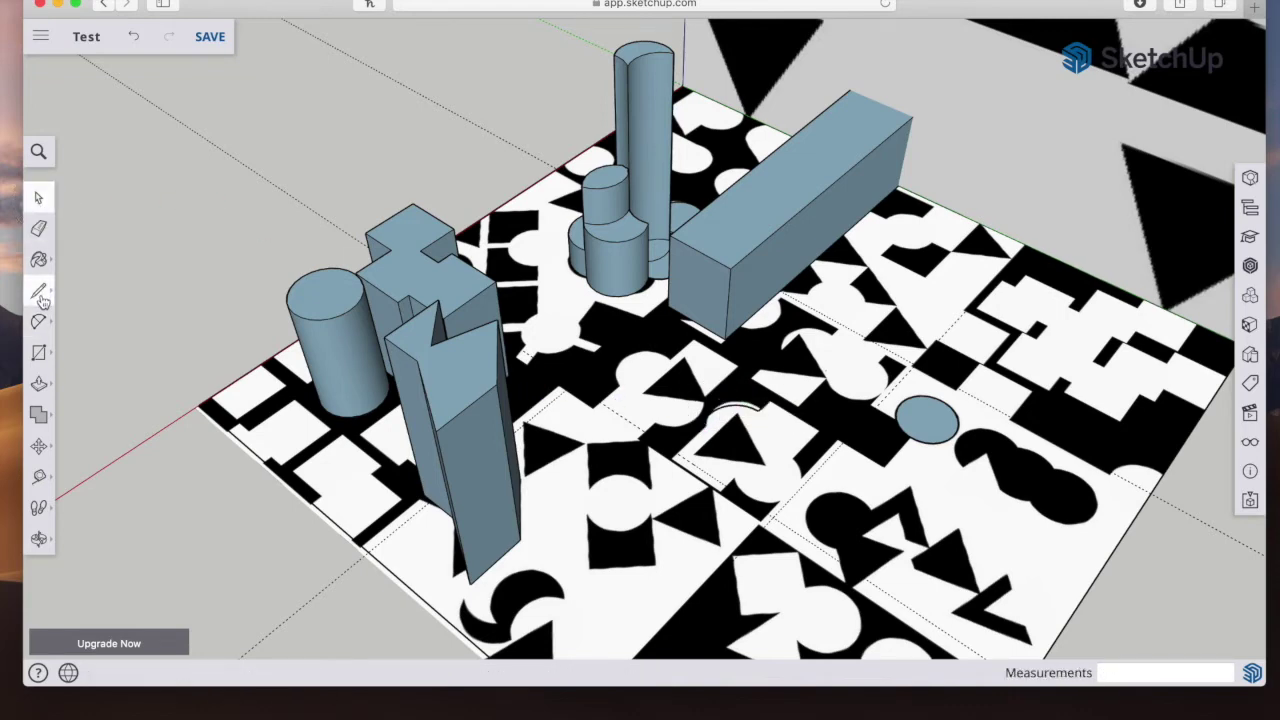
pyautogui.click(704, 422)
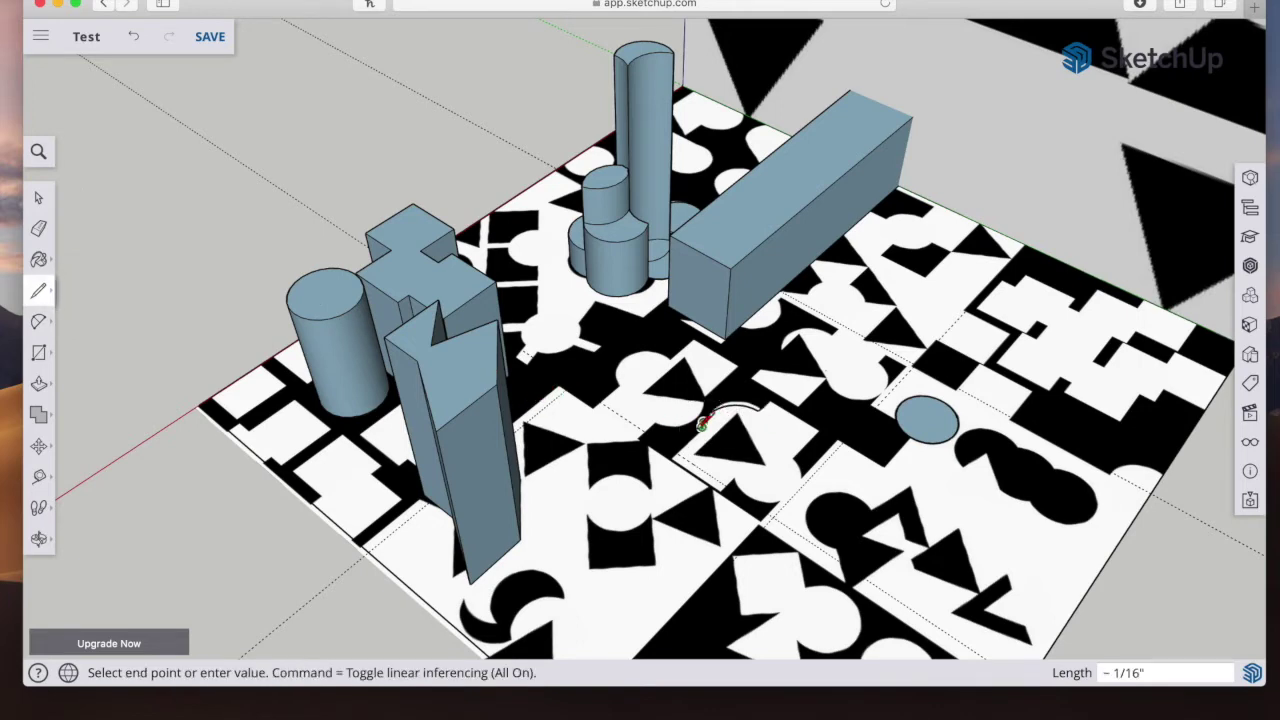
pyautogui.click(663, 459)
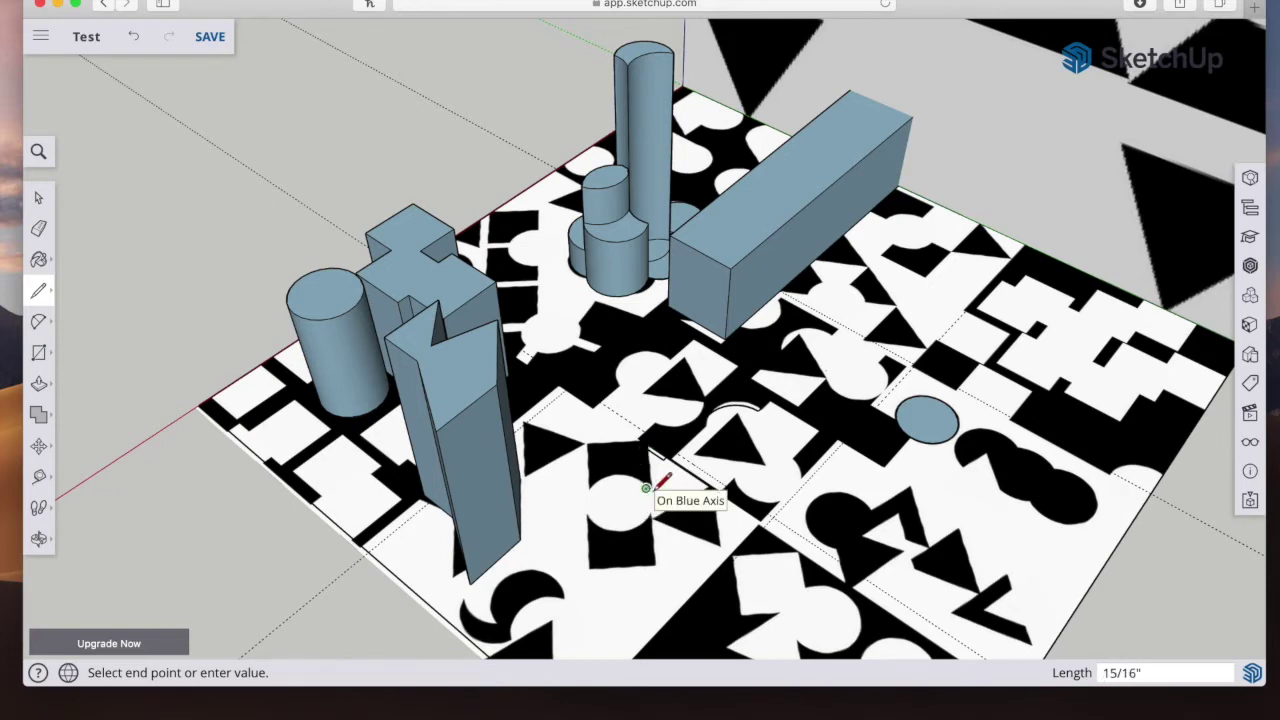
# Step: Trace the concave edge of the adjoining black block above the plain white circle with an arc bulging about 3/16 inch
pyautogui.click(38, 321)
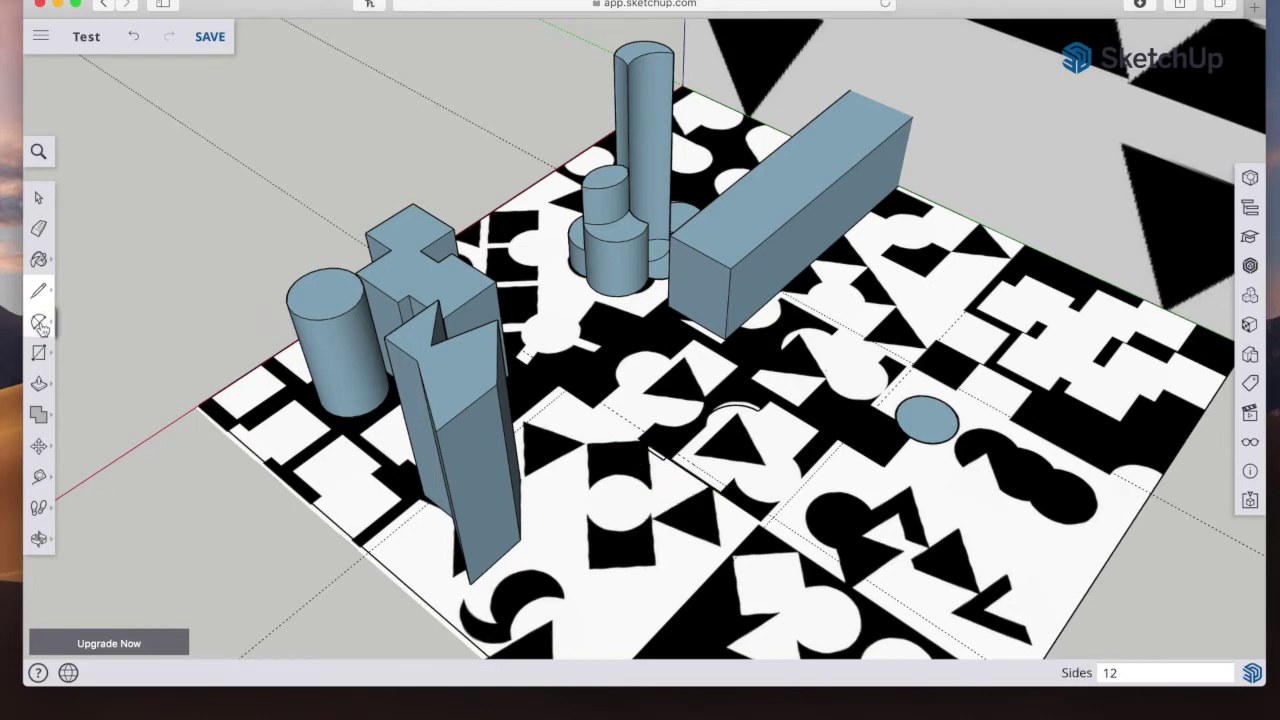
pyautogui.click(648, 486)
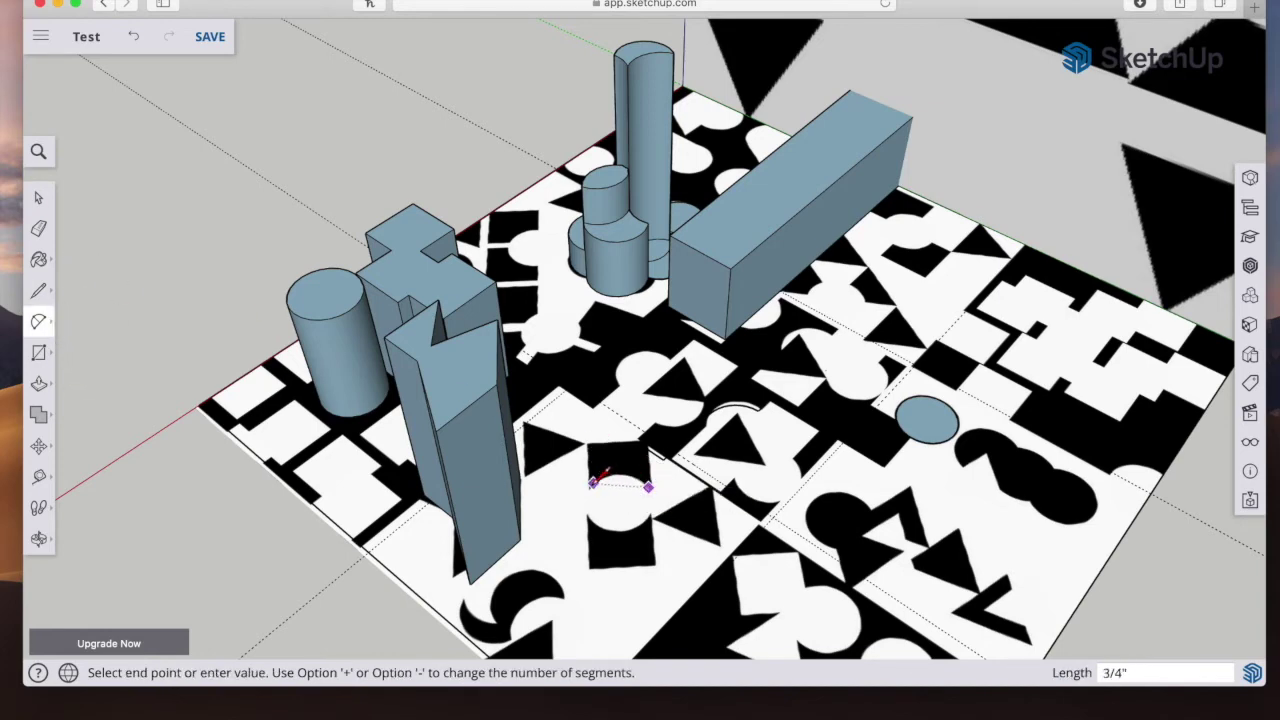
pyautogui.click(588, 488)
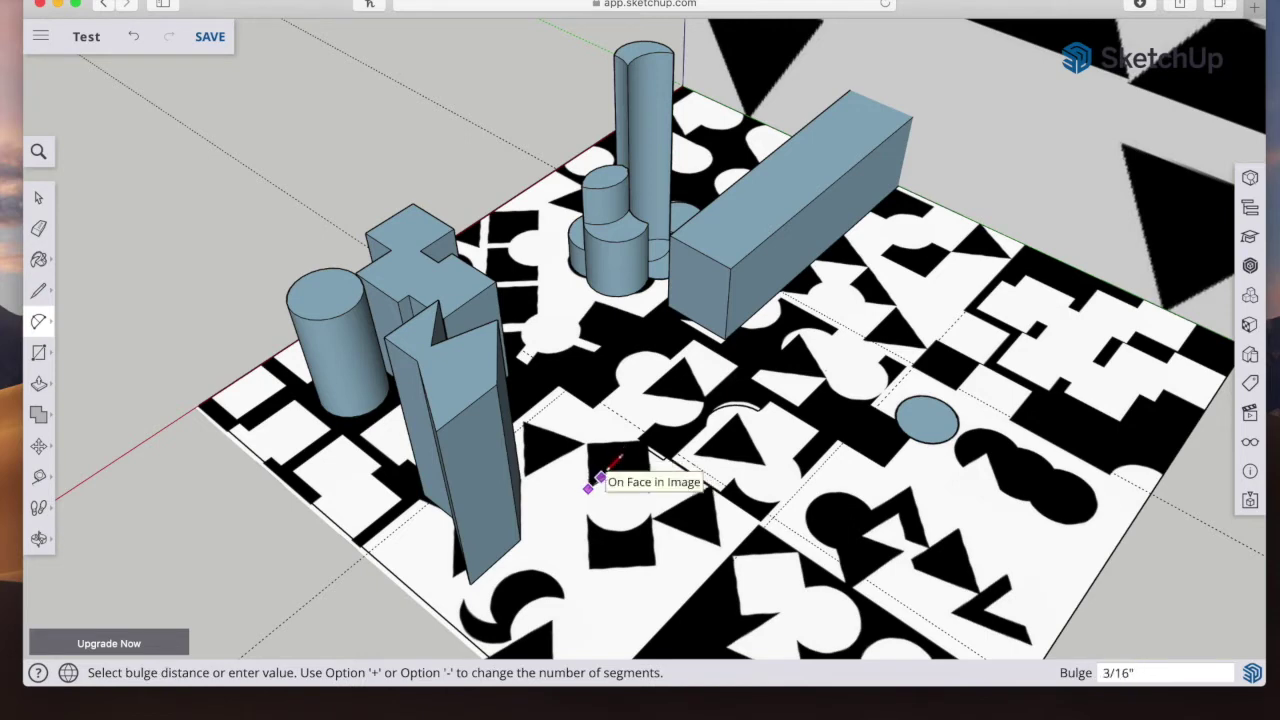
pyautogui.click(613, 462)
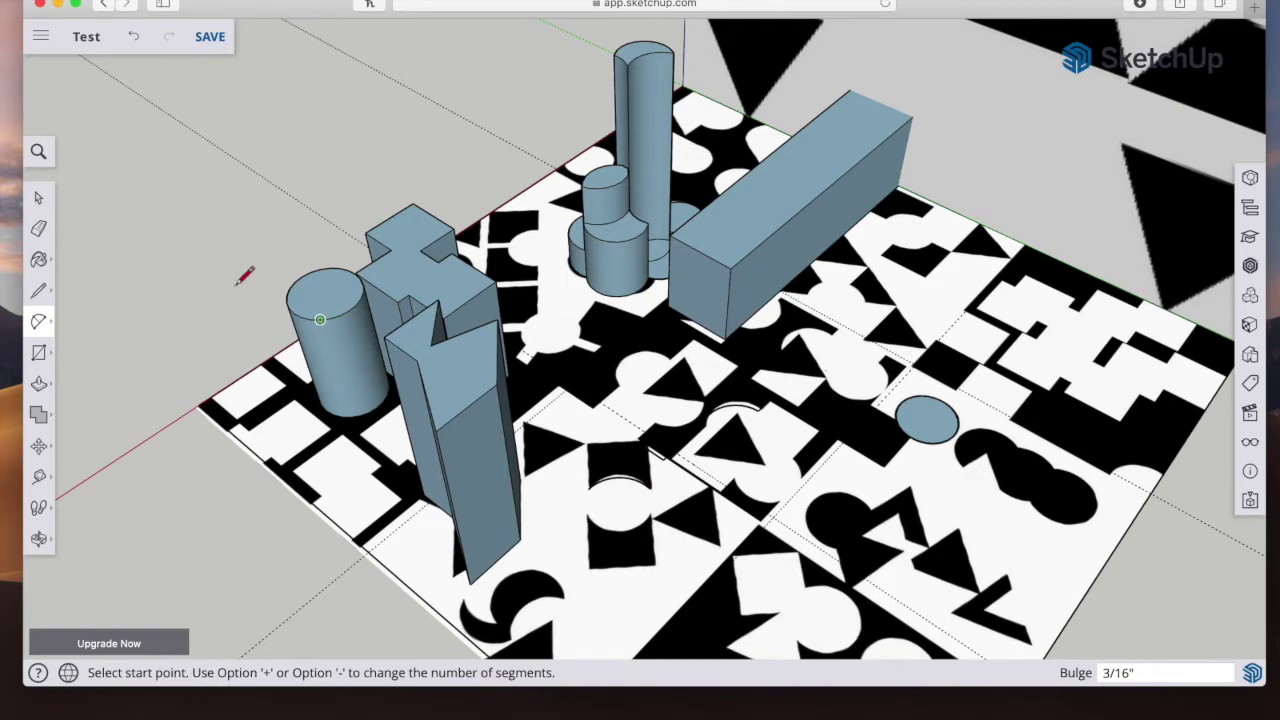
# Step: Draw lines around the black block's outer corners, along the long strip and around its side branch to close the T-shaped outline
pyautogui.click(38, 290)
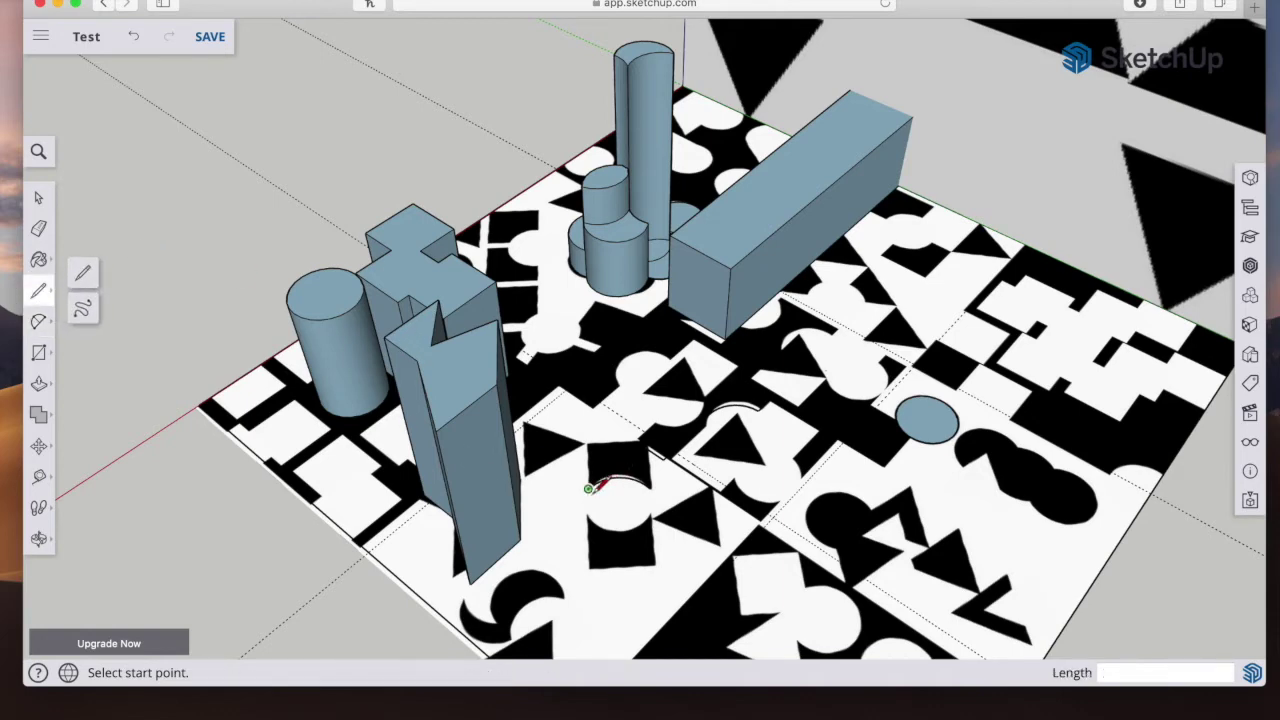
pyautogui.click(588, 489)
pyautogui.click(646, 449)
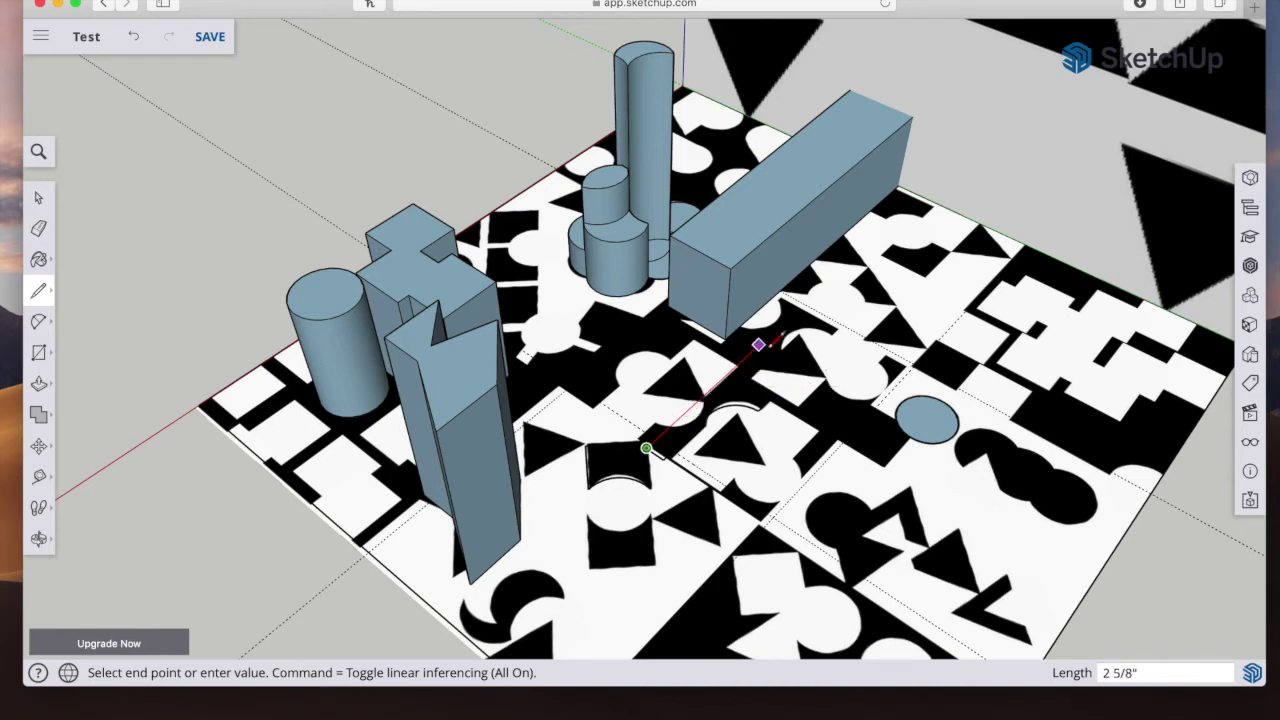
pyautogui.click(798, 310)
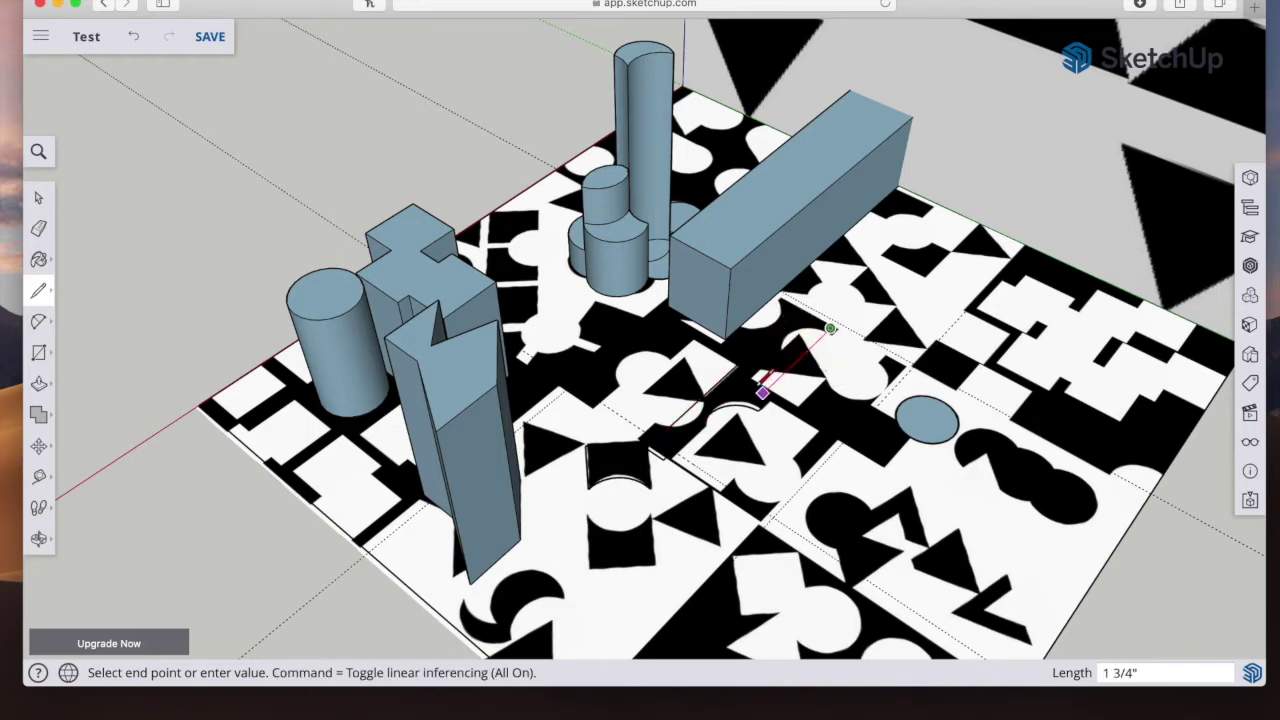
pyautogui.click(770, 385)
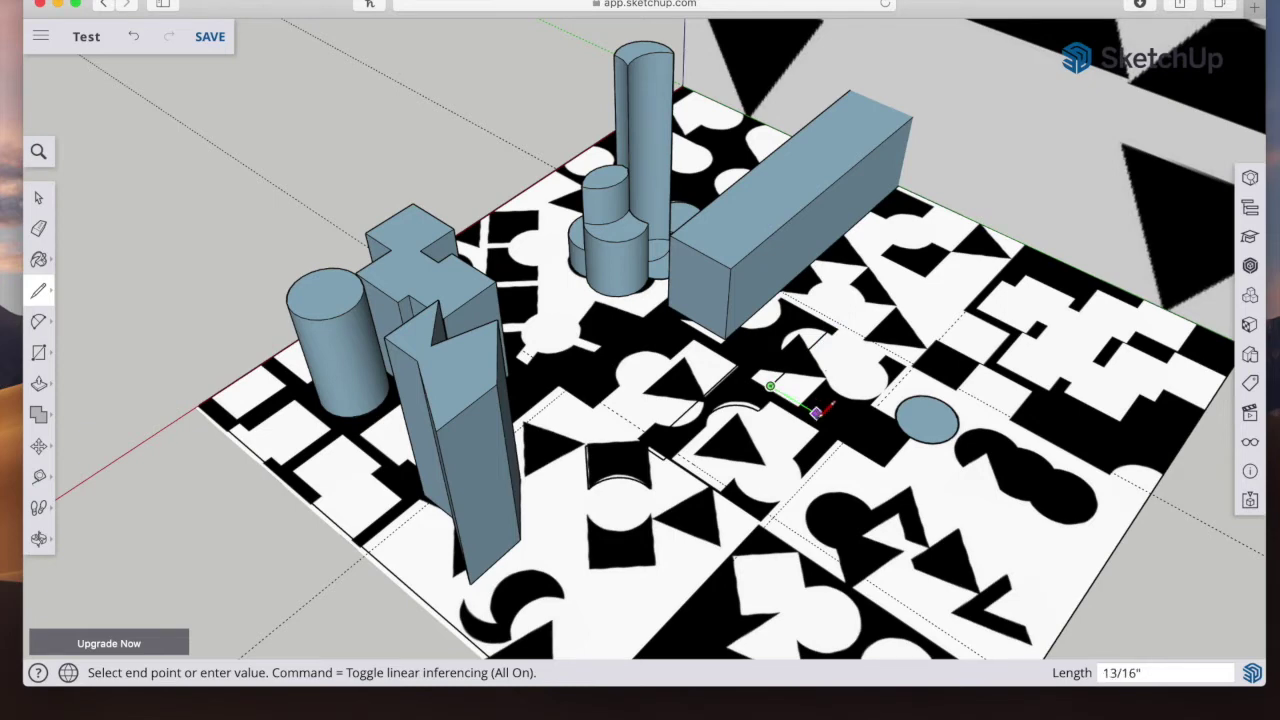
pyautogui.click(838, 427)
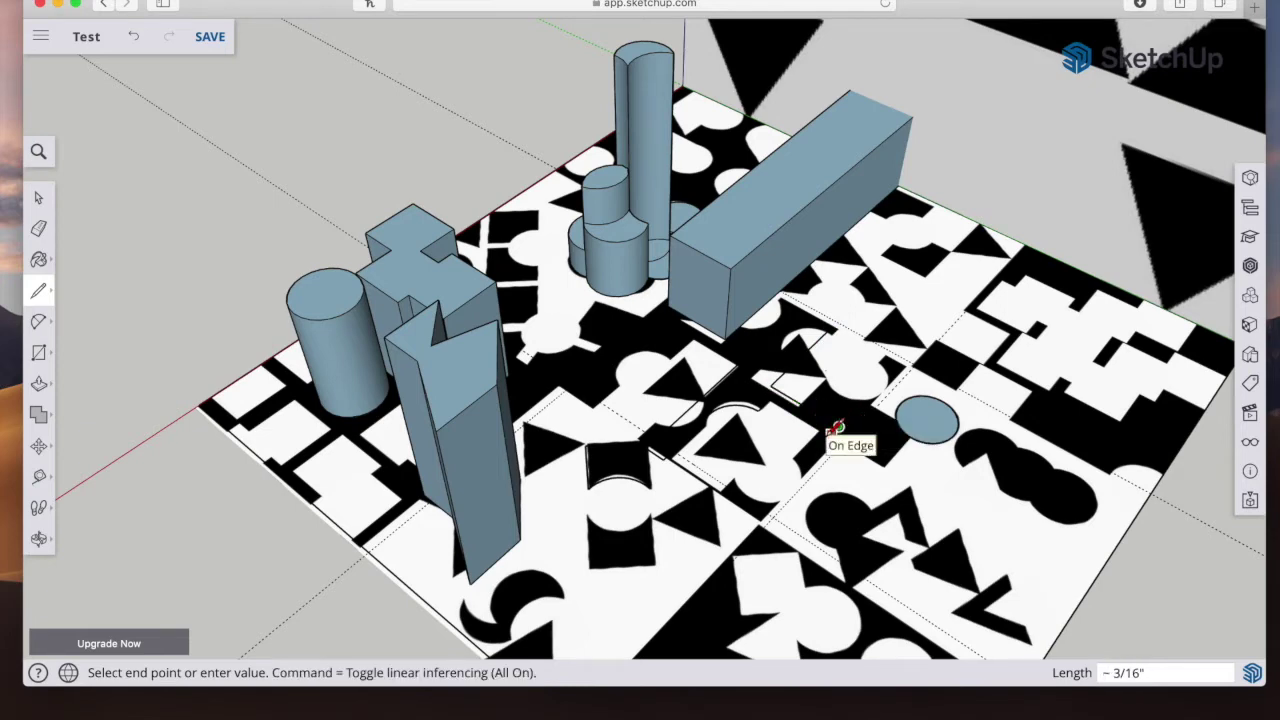
pyautogui.click(830, 432)
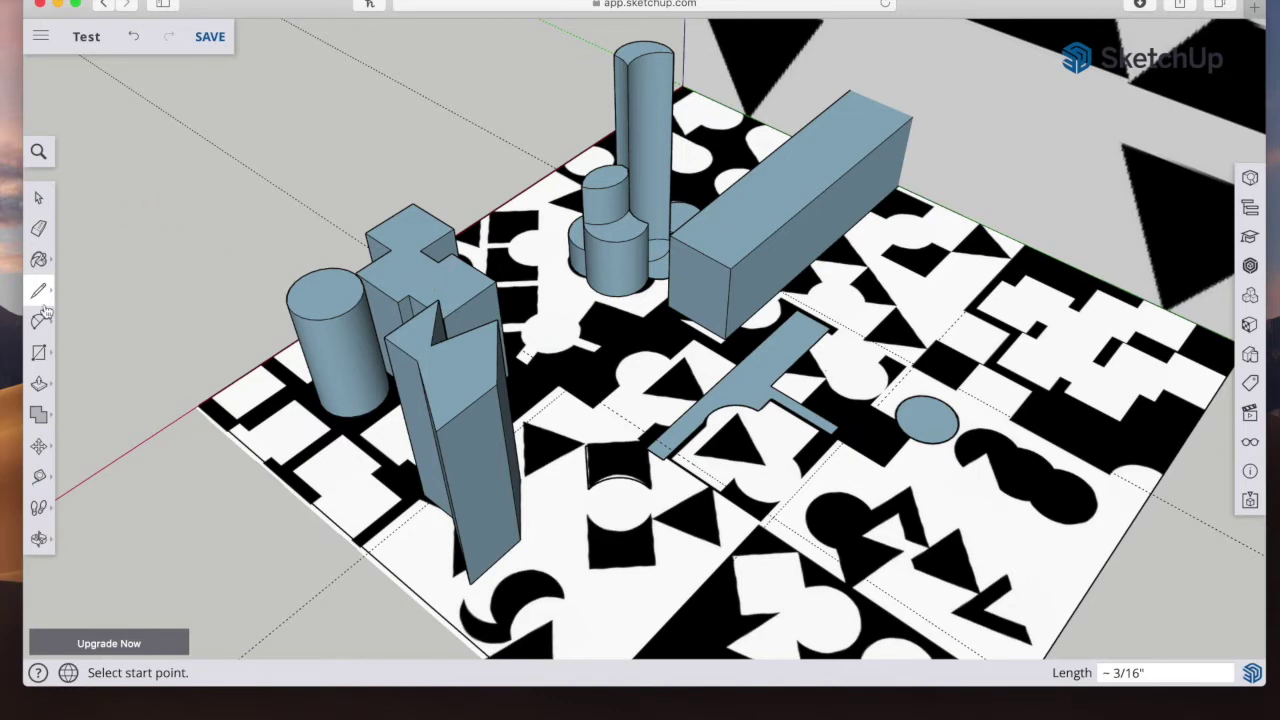
# Step: Extrude the T-shaped face upward about 4 inches and the traced circle about 5 1/16 inches
pyautogui.click(38, 383)
pyautogui.moveTo(752, 395); pyautogui.dragTo(811, 171)
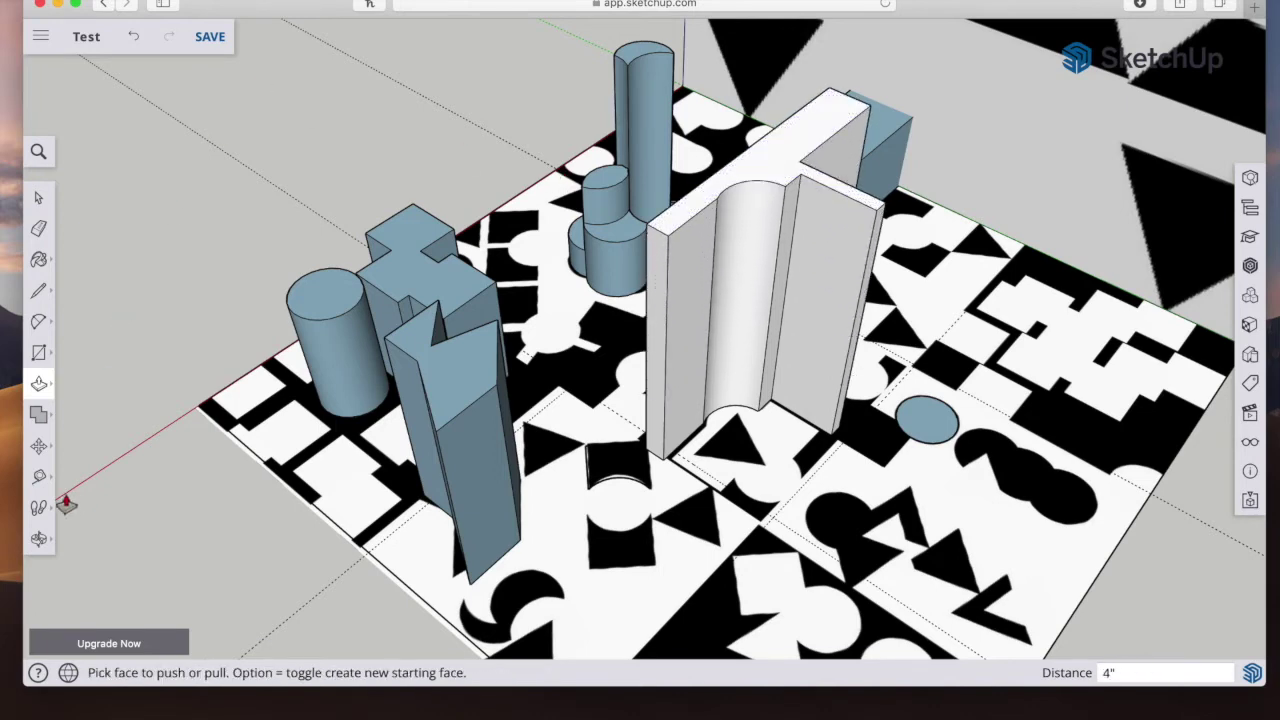
pyautogui.moveTo(929, 420); pyautogui.dragTo(1018, 117)
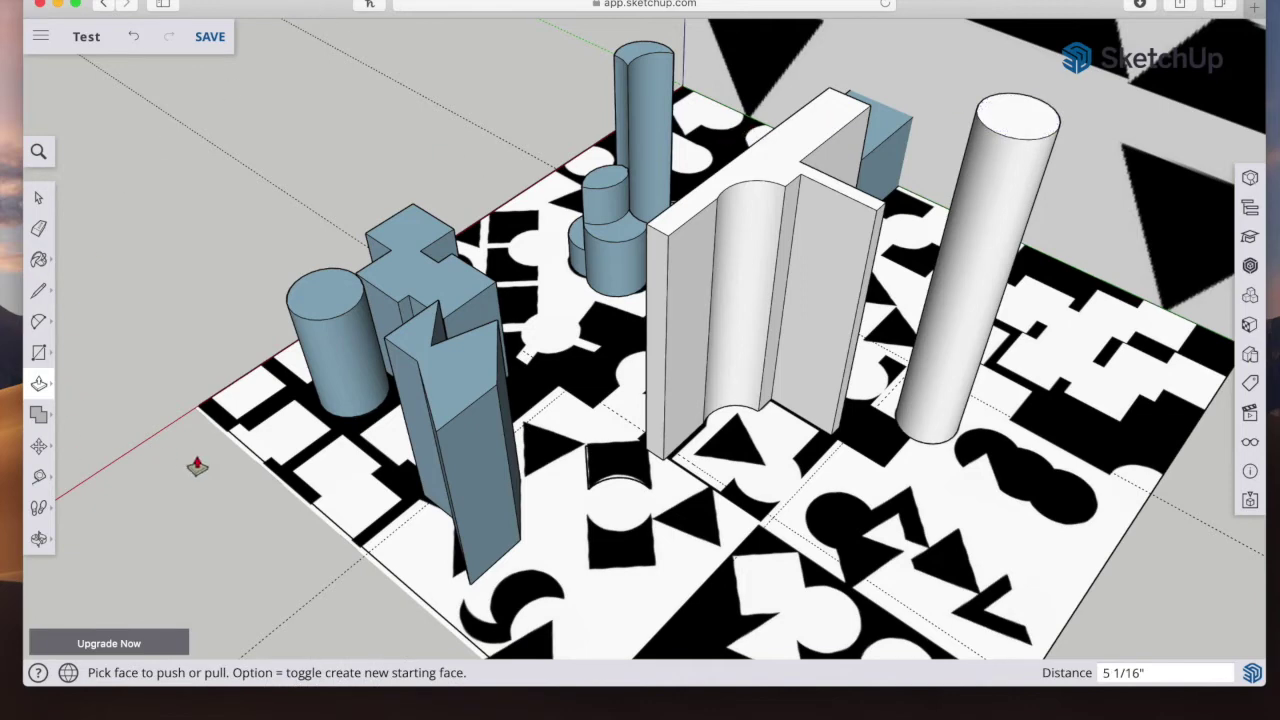
pyautogui.click(38, 197)
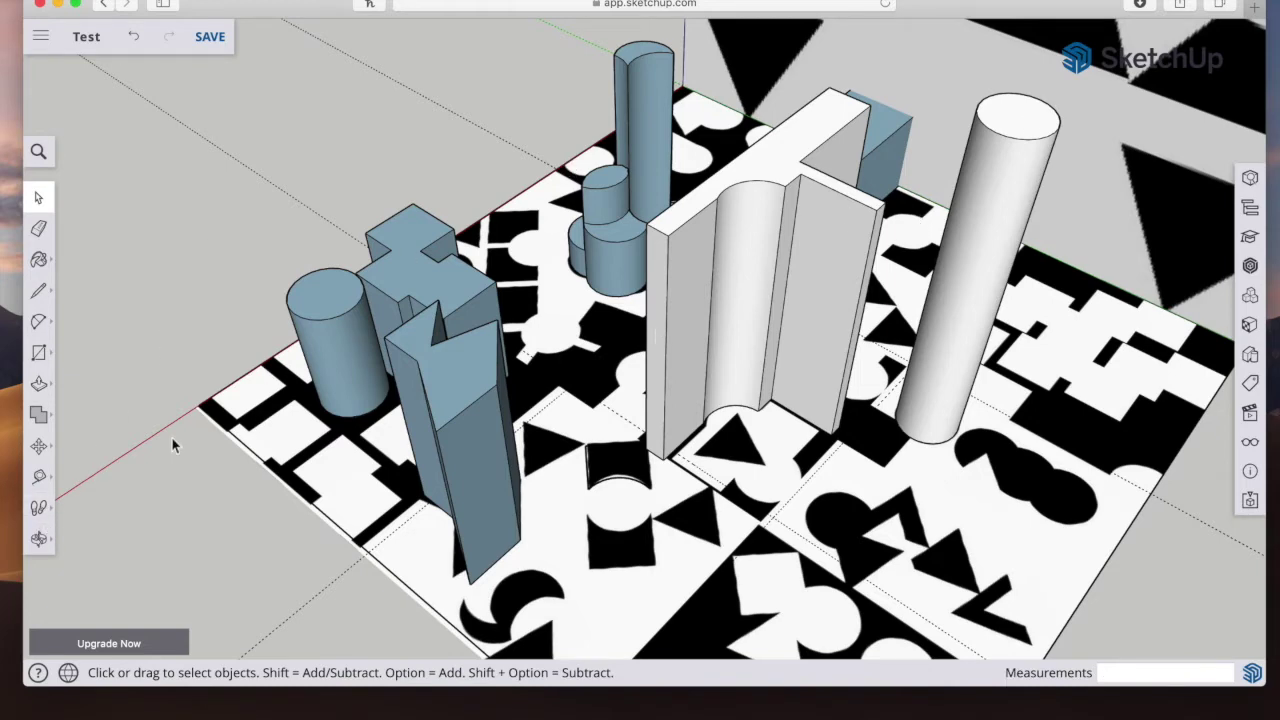
pyautogui.click(38, 383)
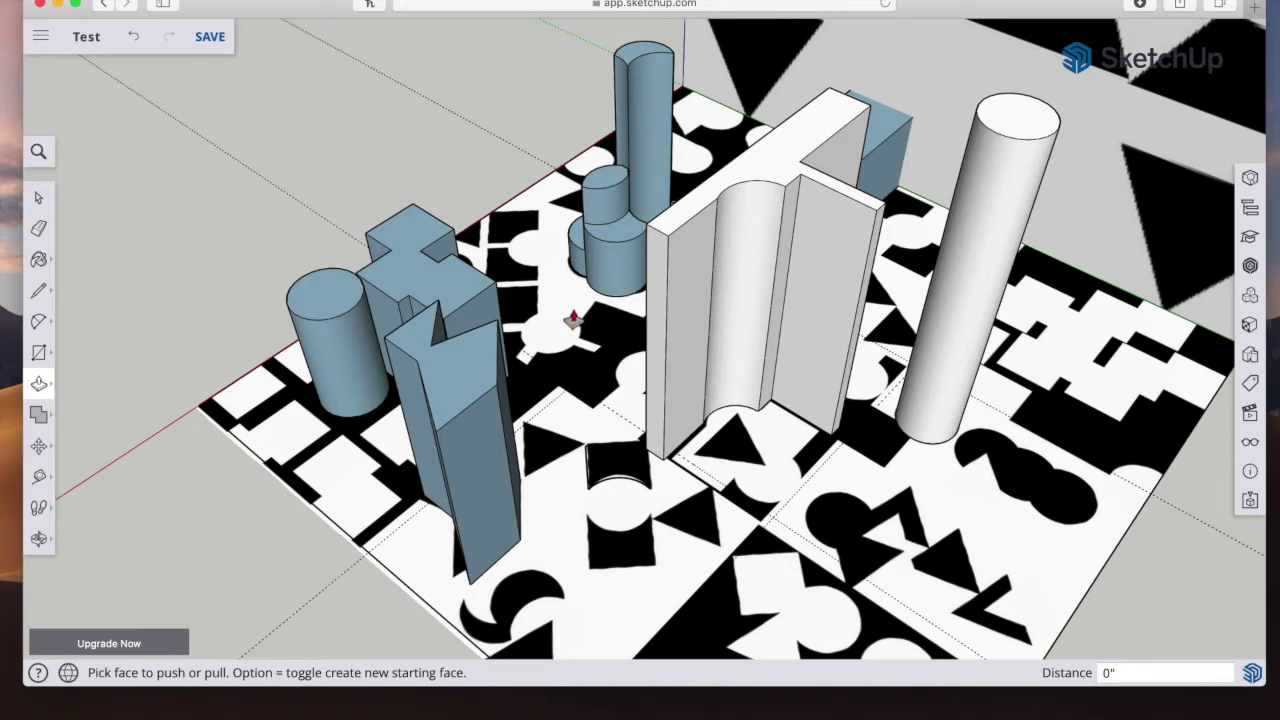
# Step: Delete the floor tile image and the leftover traced lines beside the T-shaped solid
pyautogui.click(38, 197)
pyautogui.click(630, 549)
pyautogui.press('Delete')
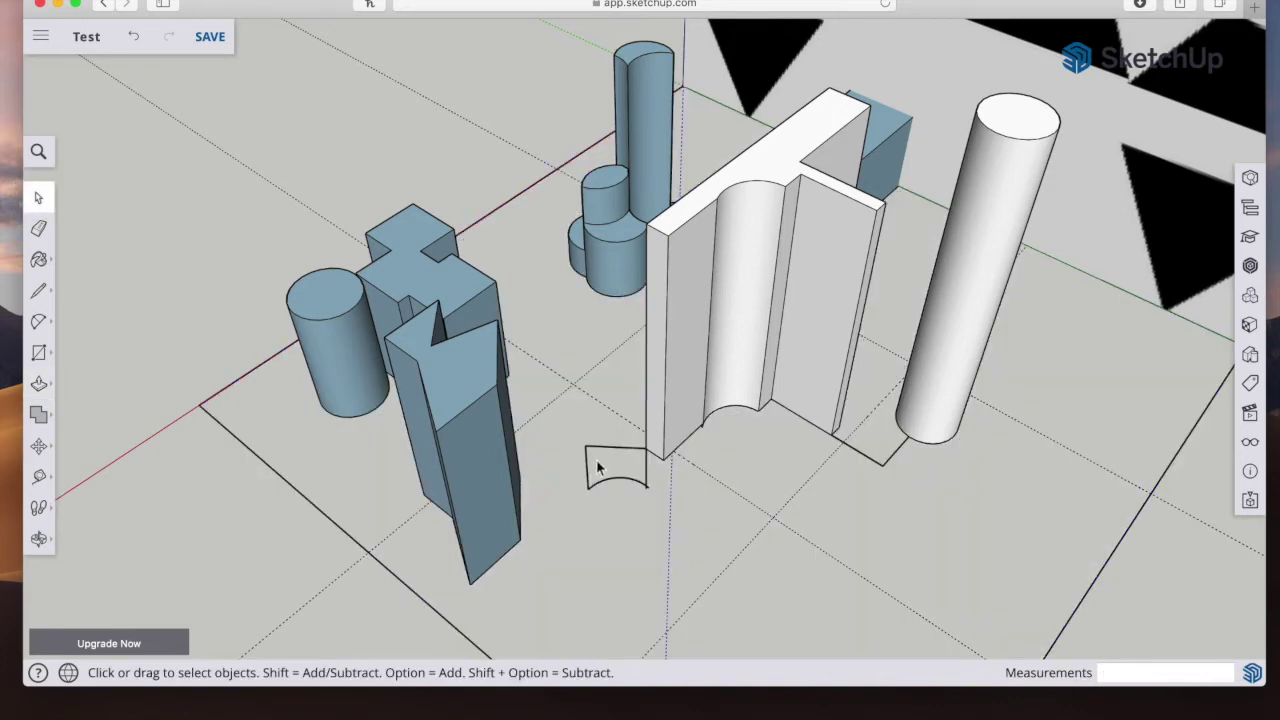
pyautogui.moveTo(566, 520); pyautogui.dragTo(656, 434)
pyautogui.press('Delete')
pyautogui.click(874, 460)
# Step: Trace the black triangle nearest the axes origin on the upright tile image with lines
pyautogui.click(38, 538)
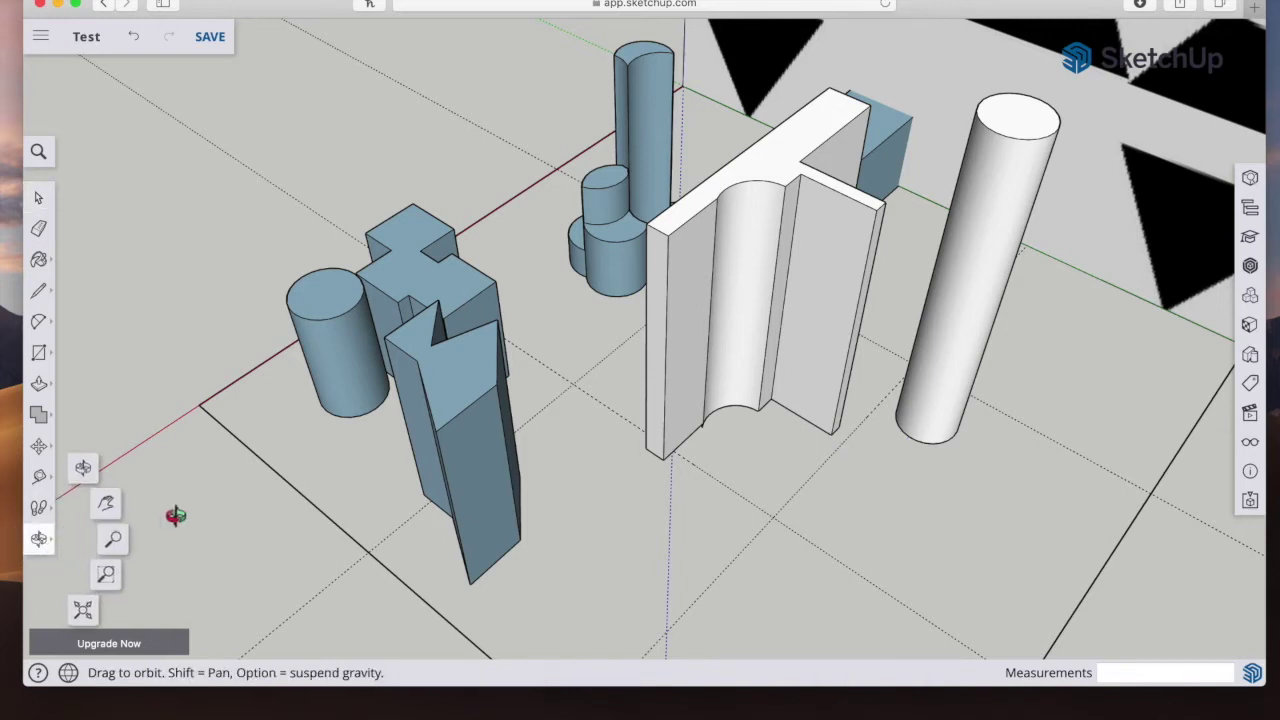
pyautogui.moveTo(424, 325); pyautogui.dragTo(761, 385)
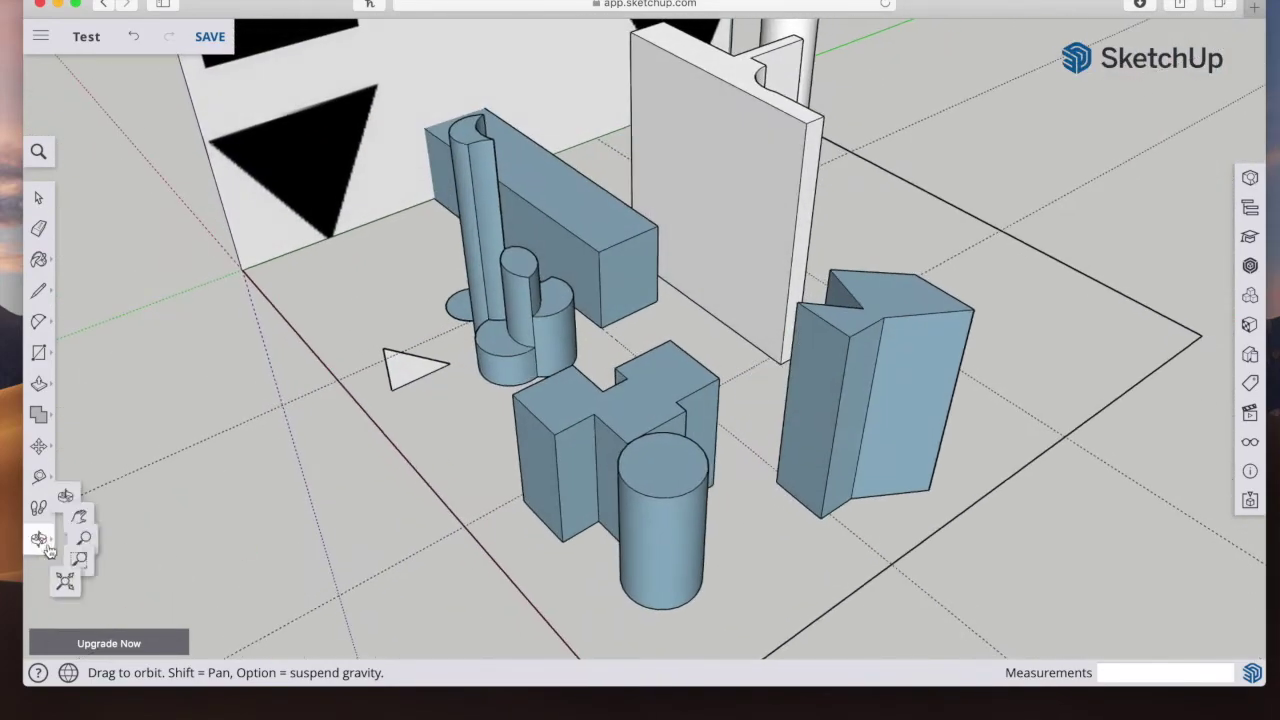
pyautogui.click(120, 508)
pyautogui.moveTo(445, 255); pyautogui.dragTo(551, 414)
pyautogui.click(38, 540)
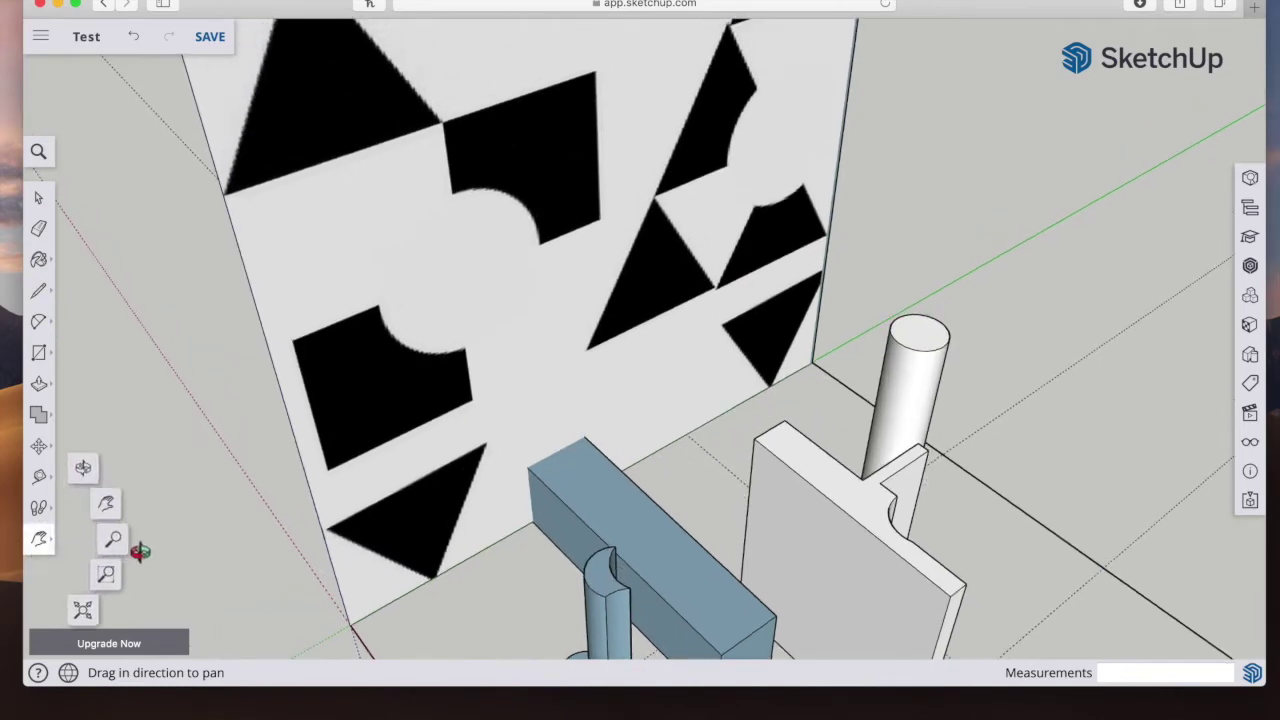
pyautogui.click(109, 538)
pyautogui.moveTo(600, 357); pyautogui.dragTo(726, 290)
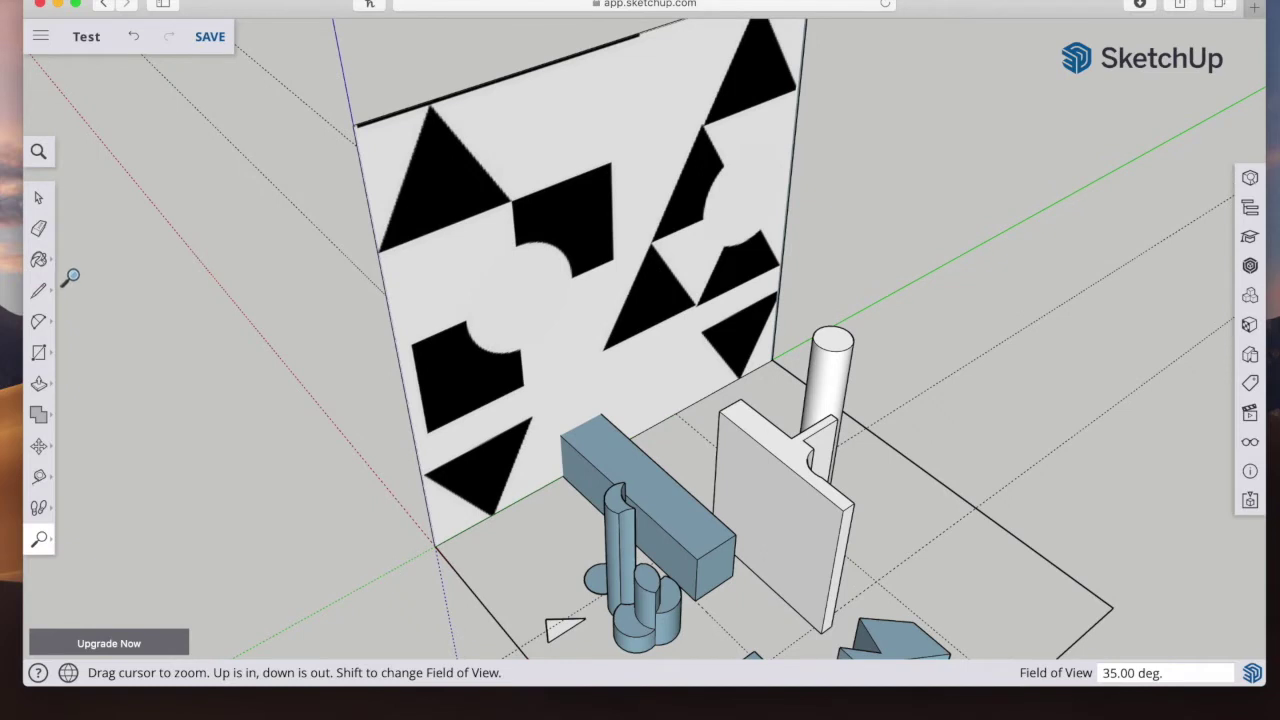
pyautogui.click(39, 291)
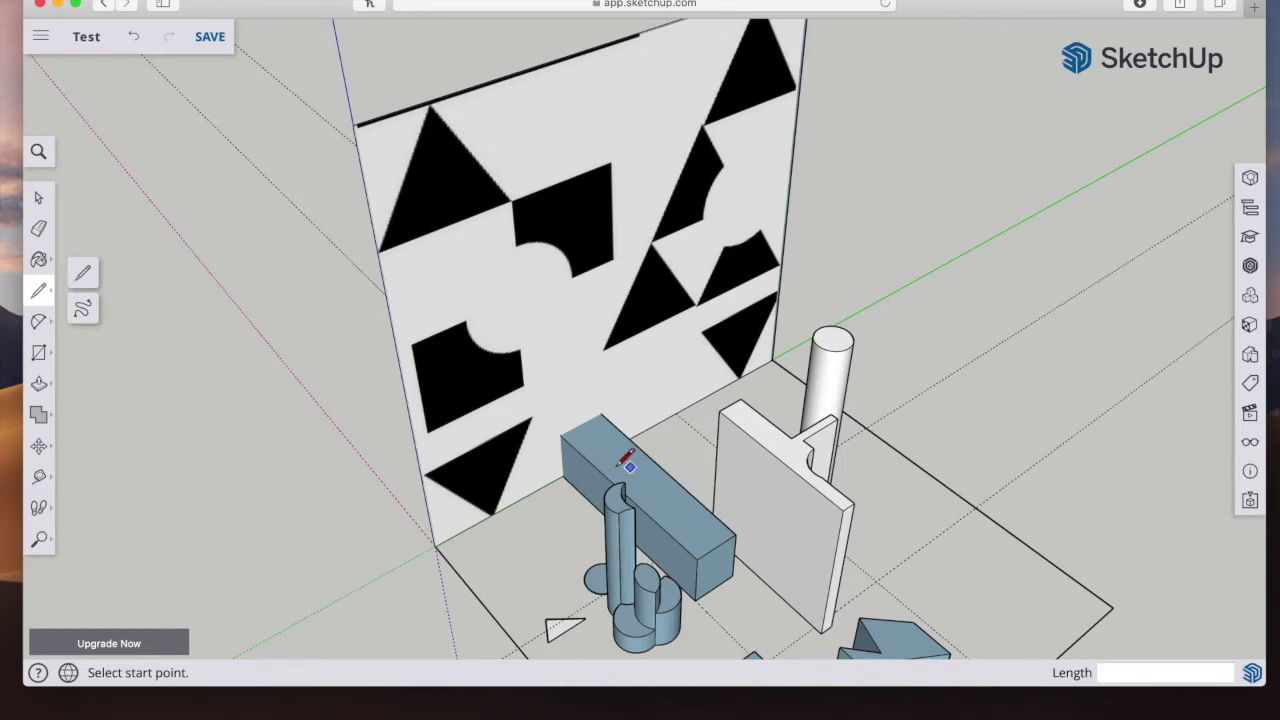
pyautogui.click(421, 473)
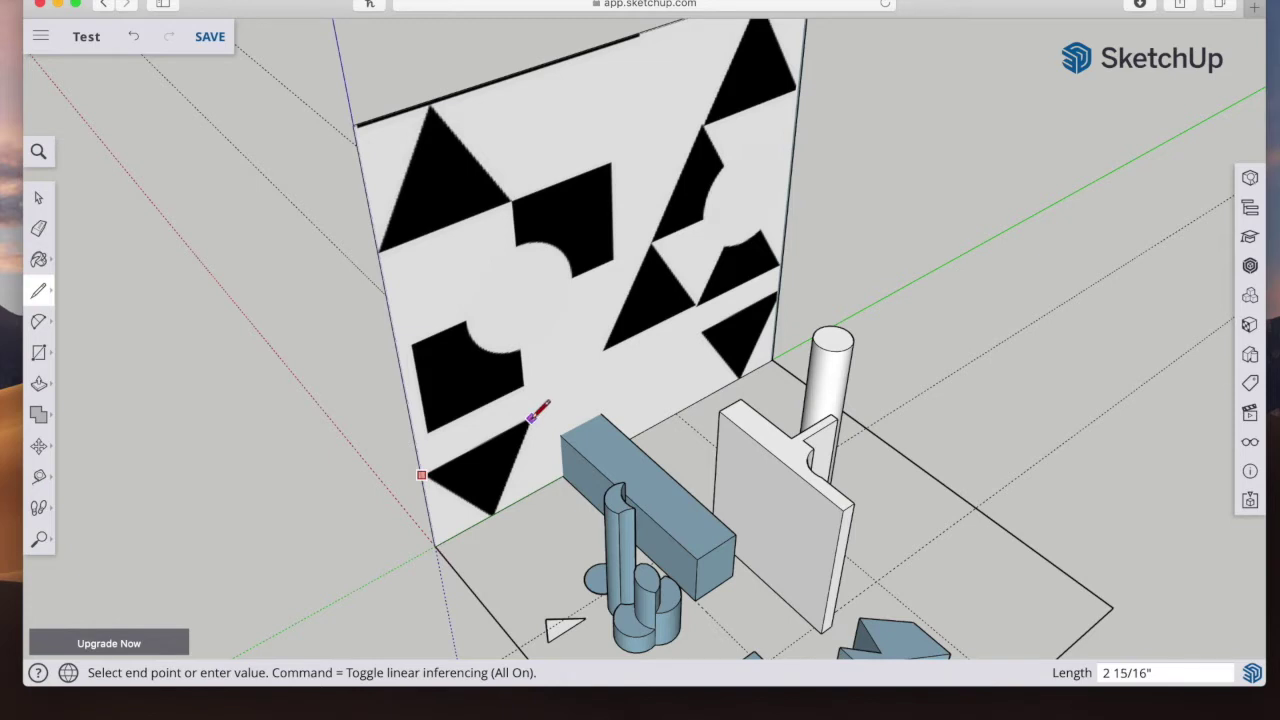
pyautogui.click(492, 514)
pyautogui.click(422, 474)
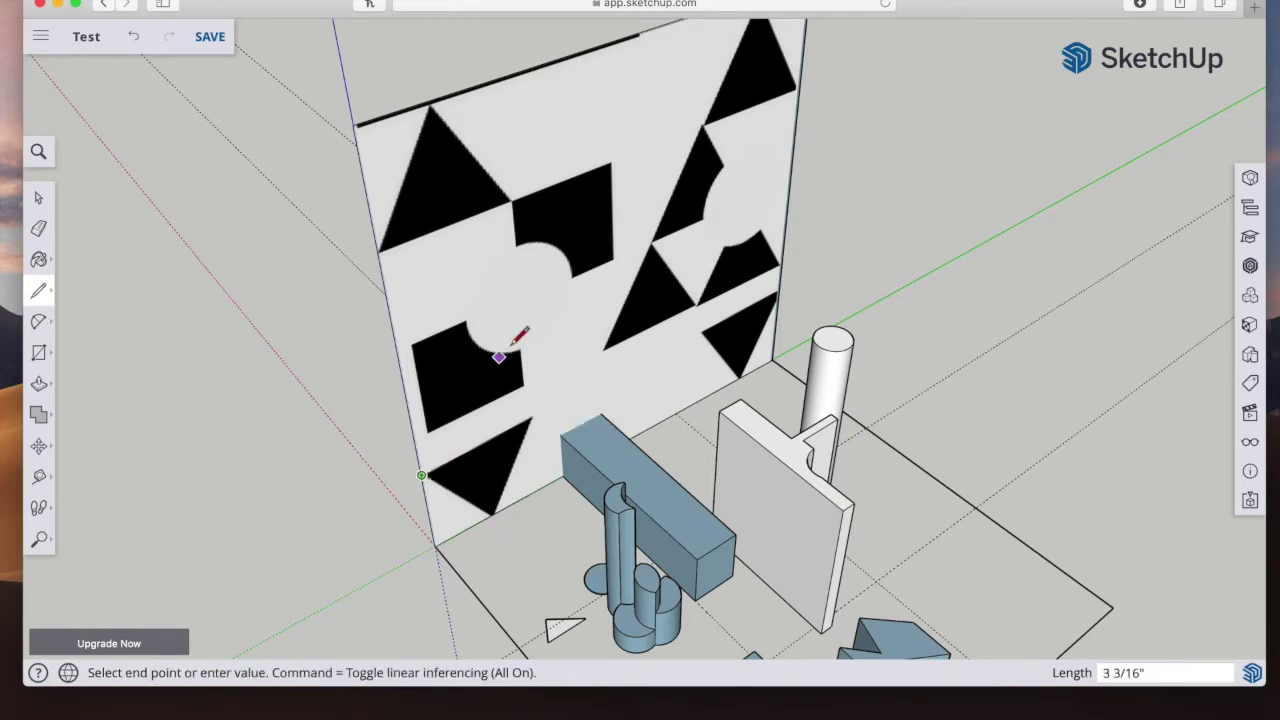
# Step: Extrude the traced triangle out from the upright image by about 2 11/16 inches
pyautogui.click(52, 203)
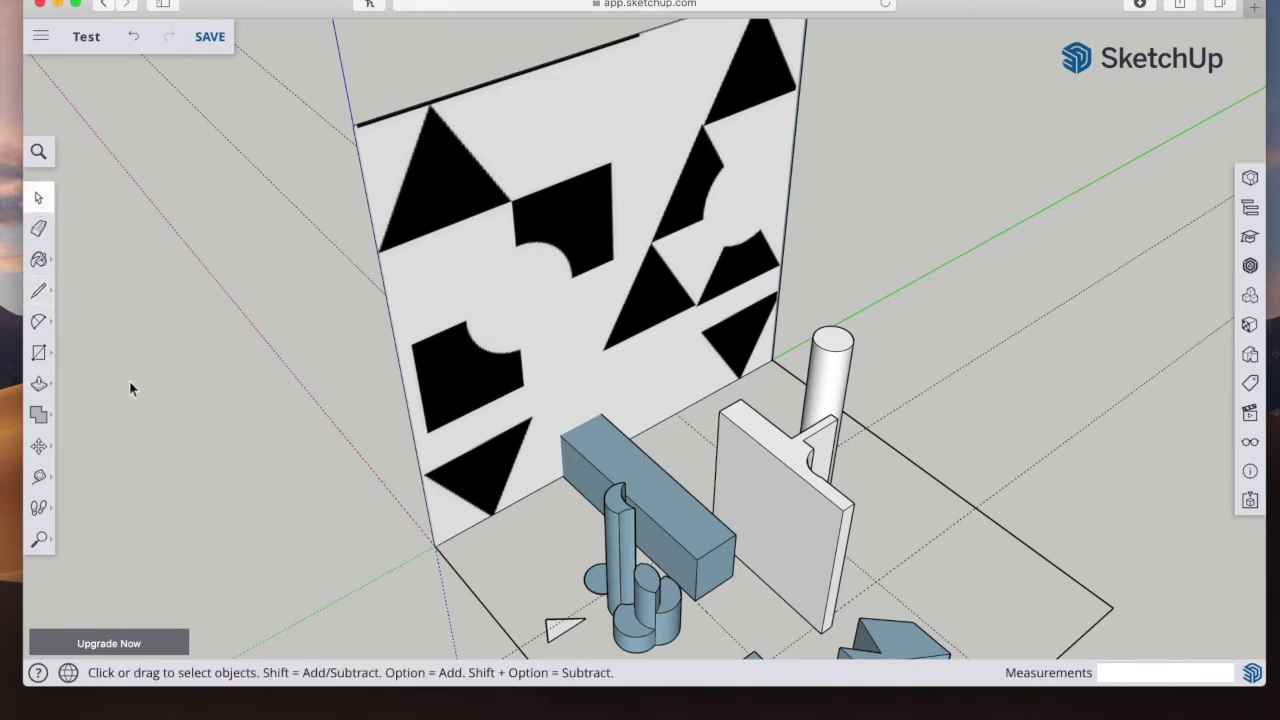
pyautogui.click(38, 383)
pyautogui.moveTo(514, 486); pyautogui.dragTo(560, 548)
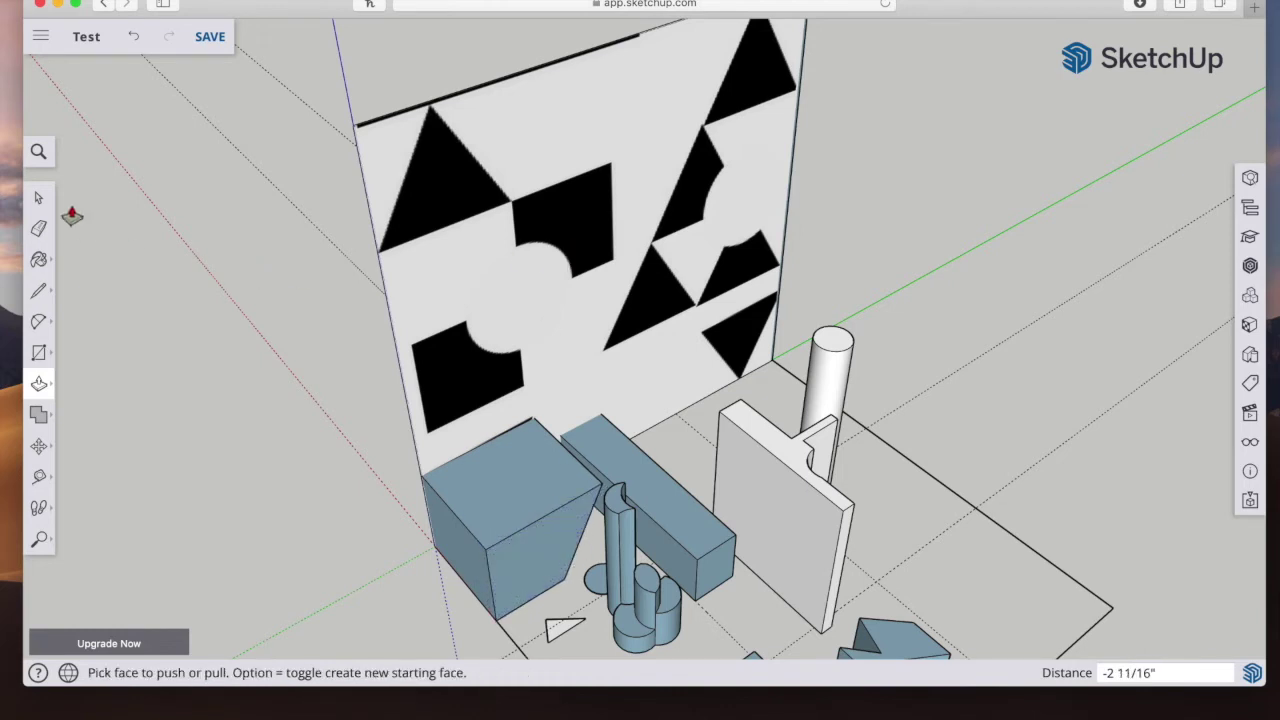
# Step: Draw a line about 8 1/8 inches up the stacked black triangles to the apex, and trace the uppermost triangle's other two edges
pyautogui.click(38, 290)
pyautogui.click(605, 347)
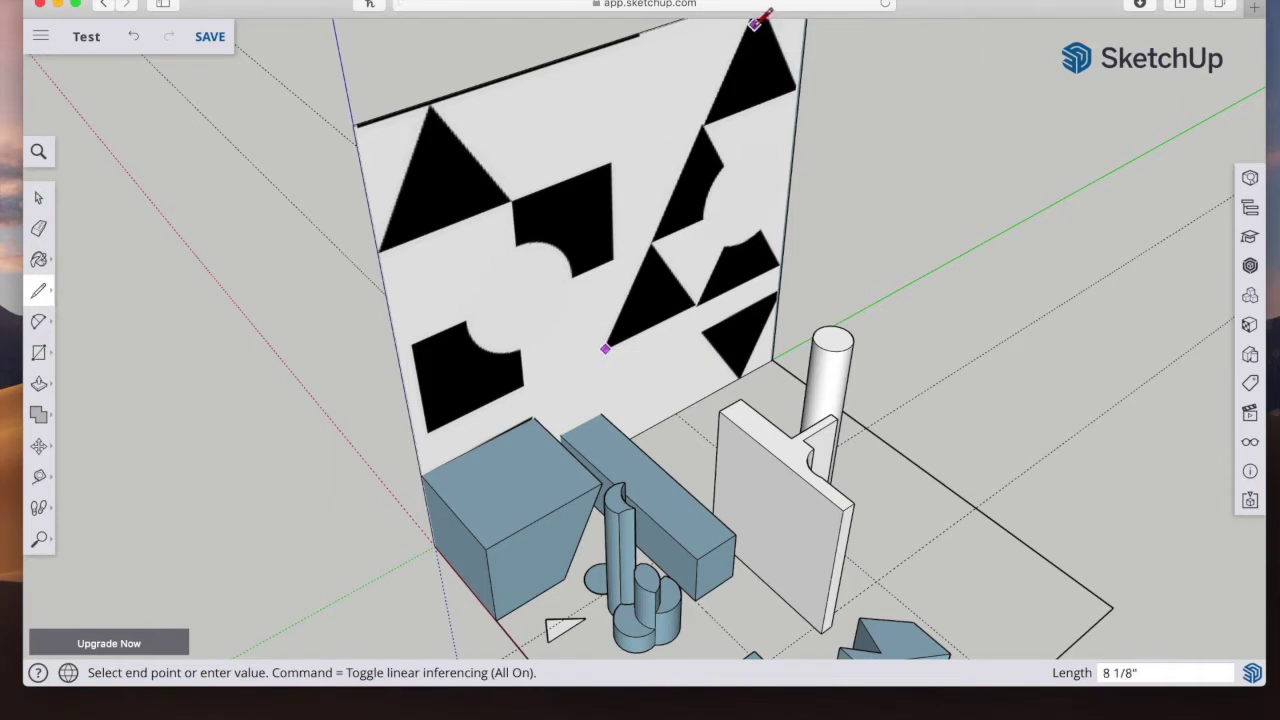
pyautogui.click(40, 545)
pyautogui.click(95, 502)
pyautogui.moveTo(619, 197); pyautogui.dragTo(573, 311)
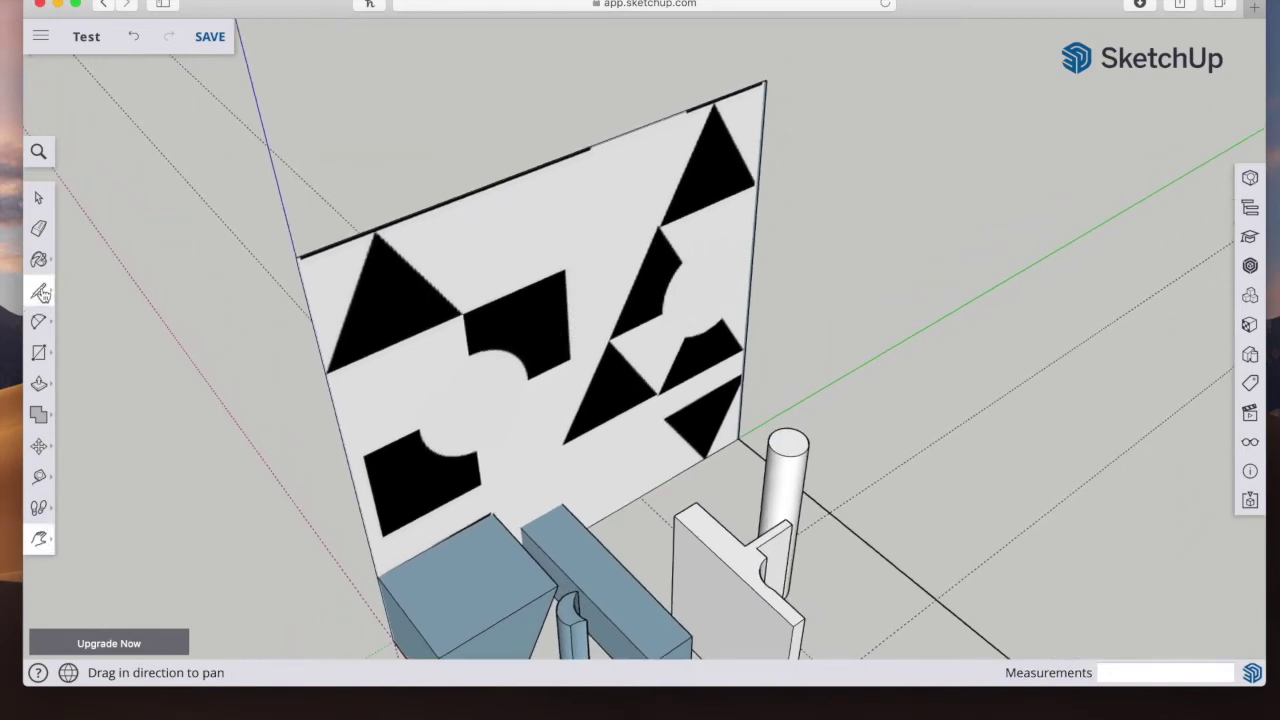
pyautogui.click(42, 293)
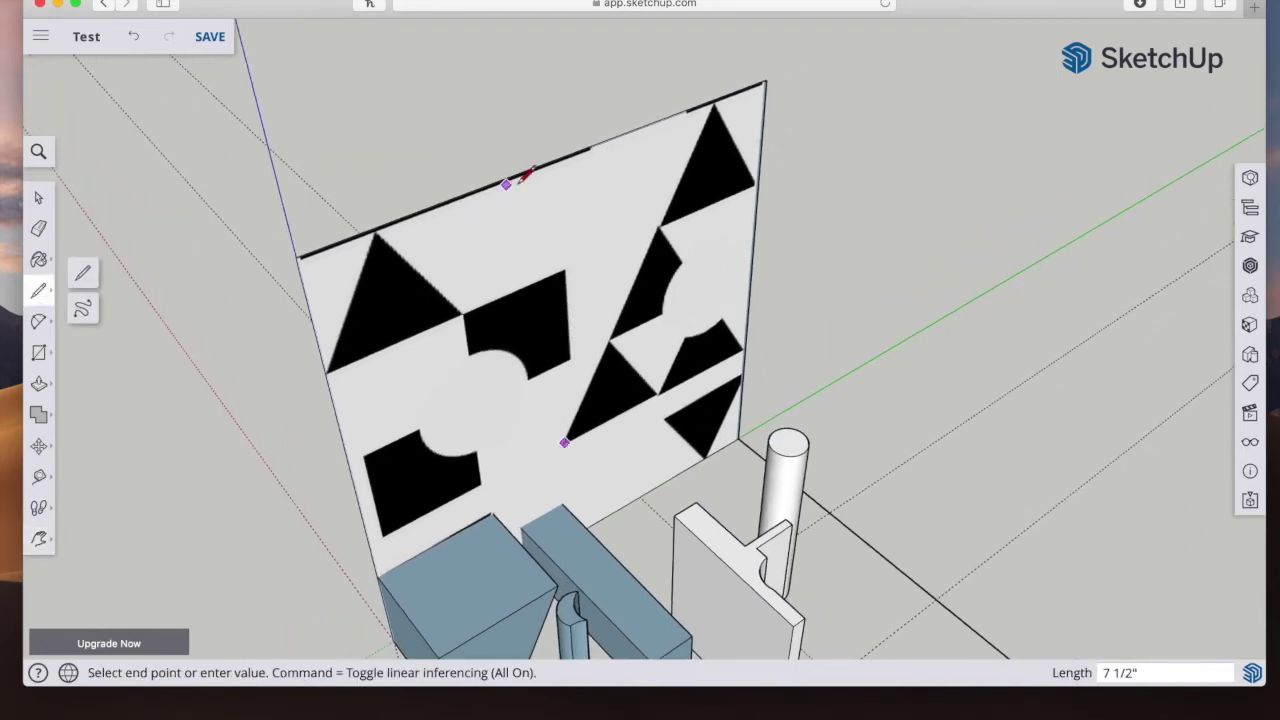
pyautogui.click(715, 107)
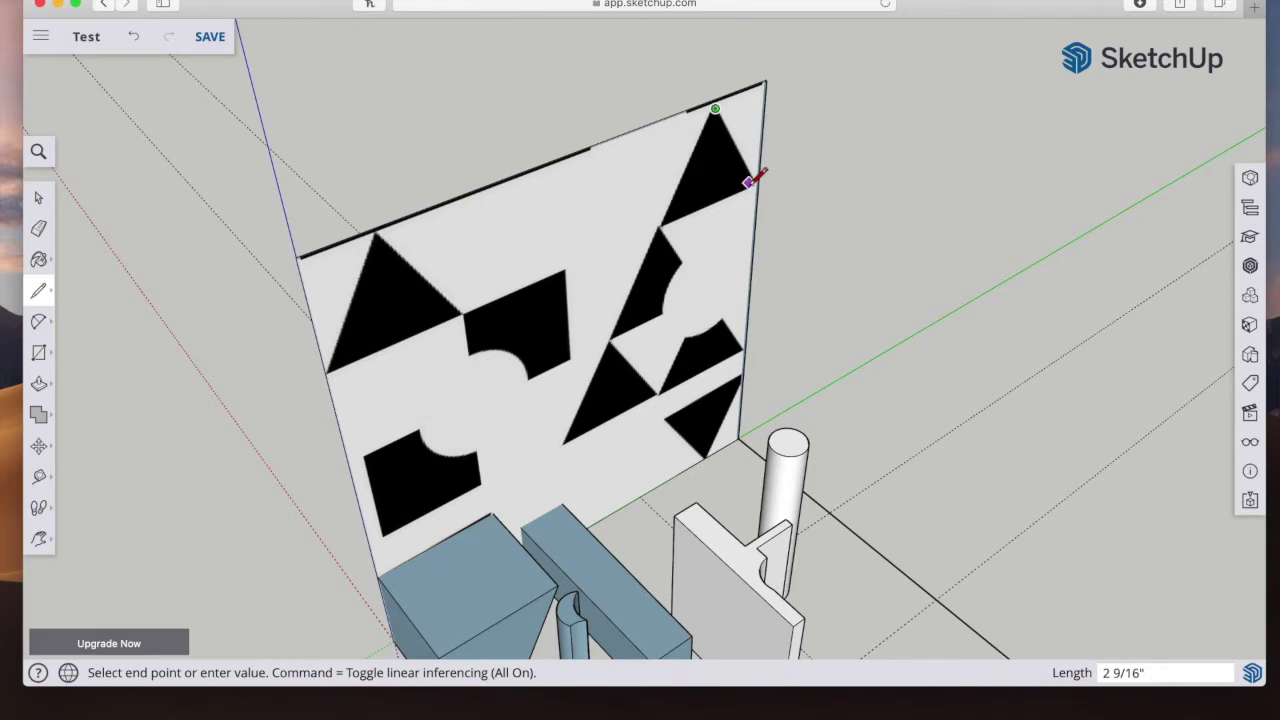
pyautogui.click(748, 183)
pyautogui.click(665, 219)
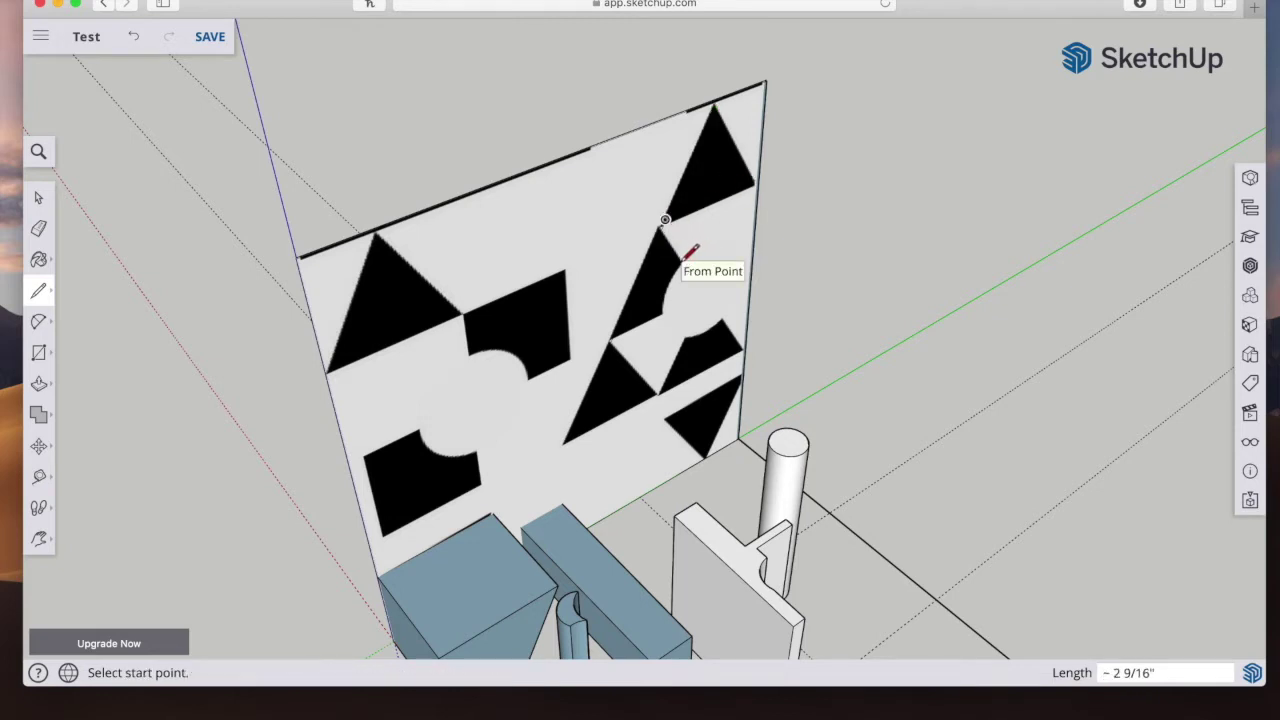
# Step: Trace the lower stacked triangle and the adjoining notched shape with lines, including a shared base and an end edge about 1 inch long
pyautogui.click(679, 262)
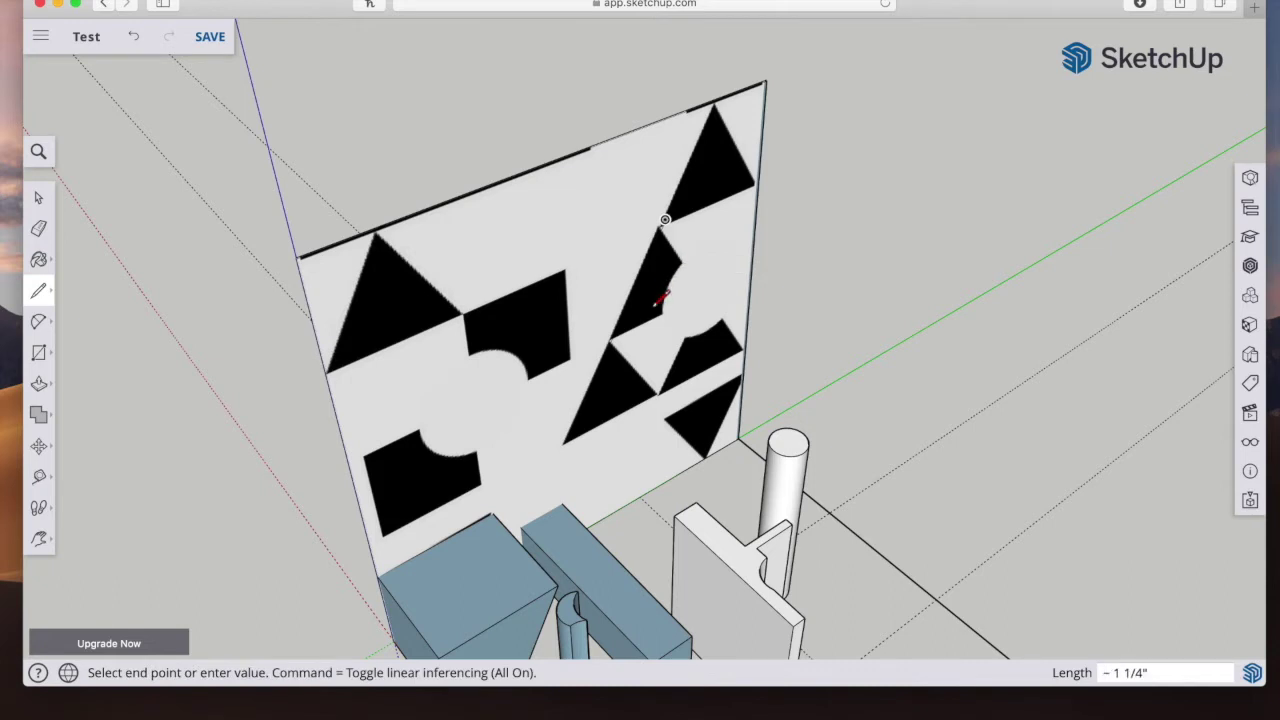
pyautogui.press('a')
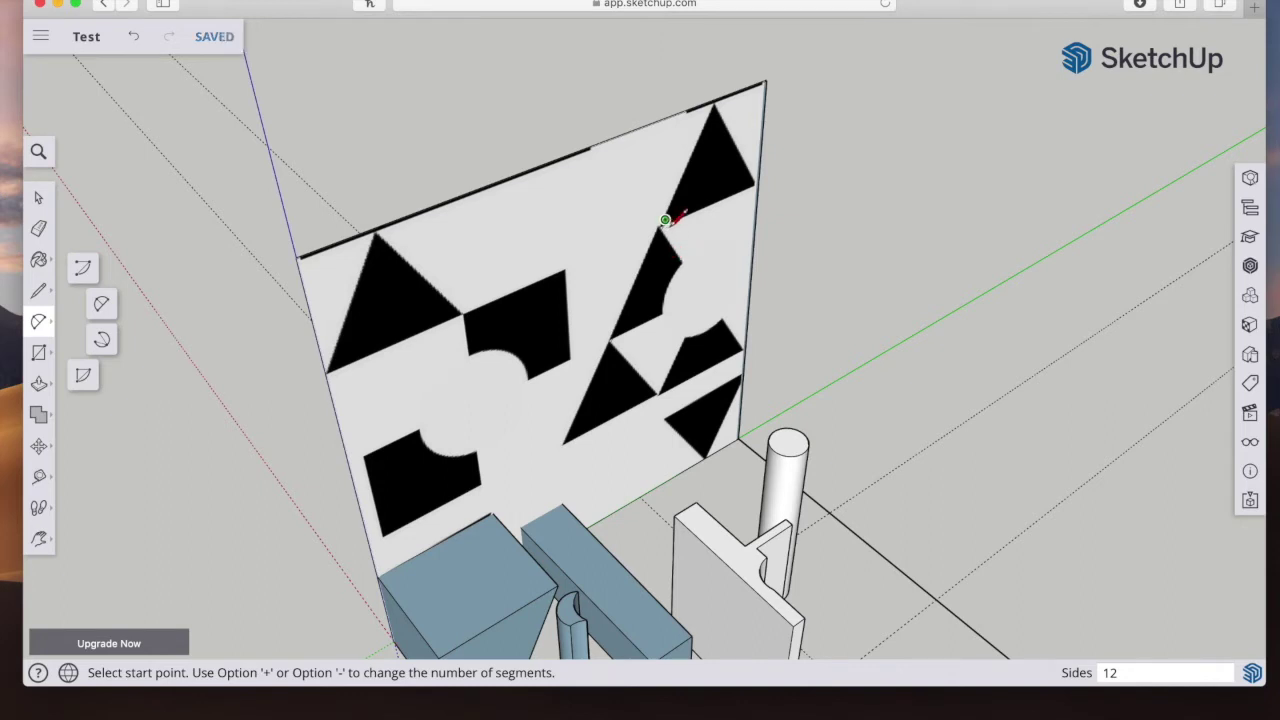
pyautogui.click(38, 290)
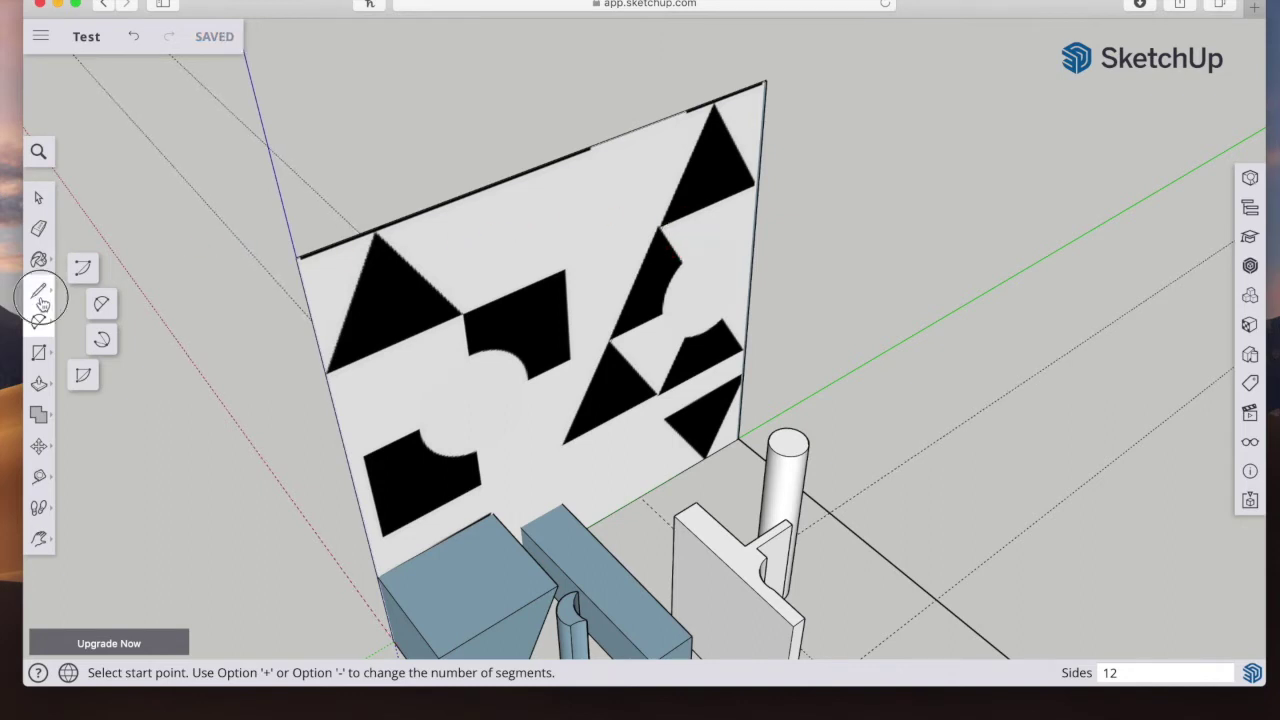
pyautogui.click(565, 441)
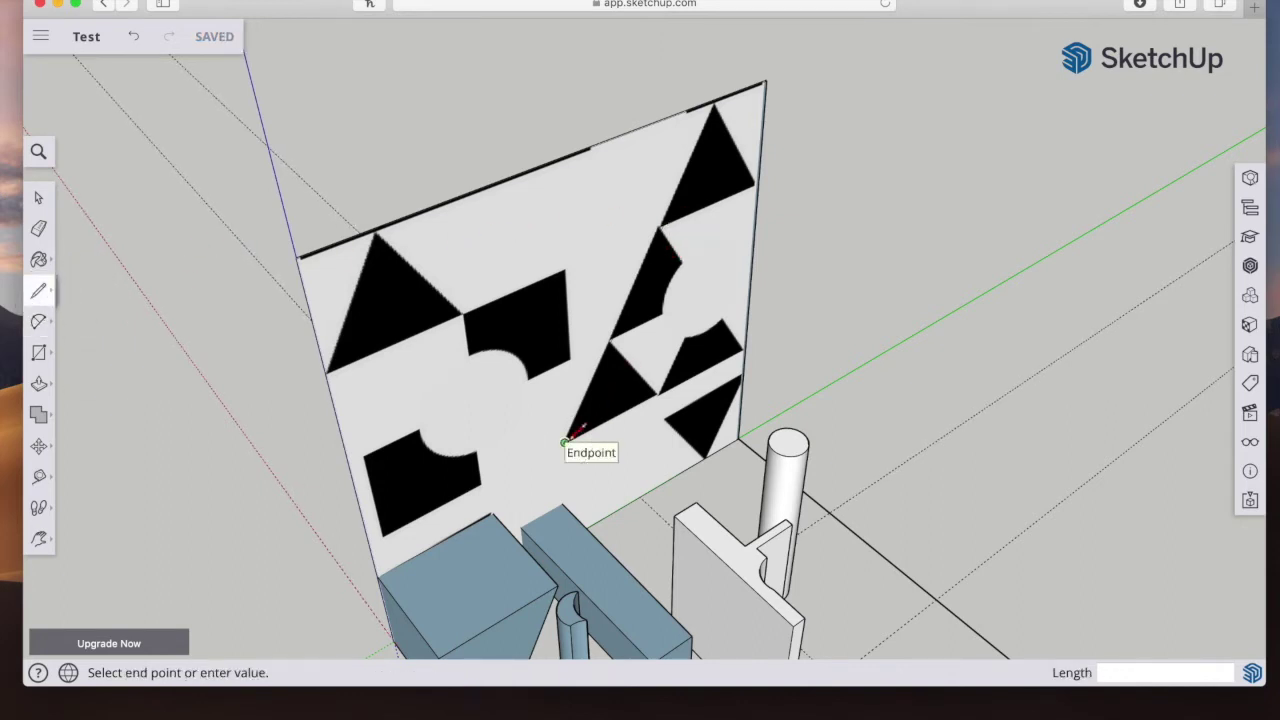
pyautogui.click(737, 350)
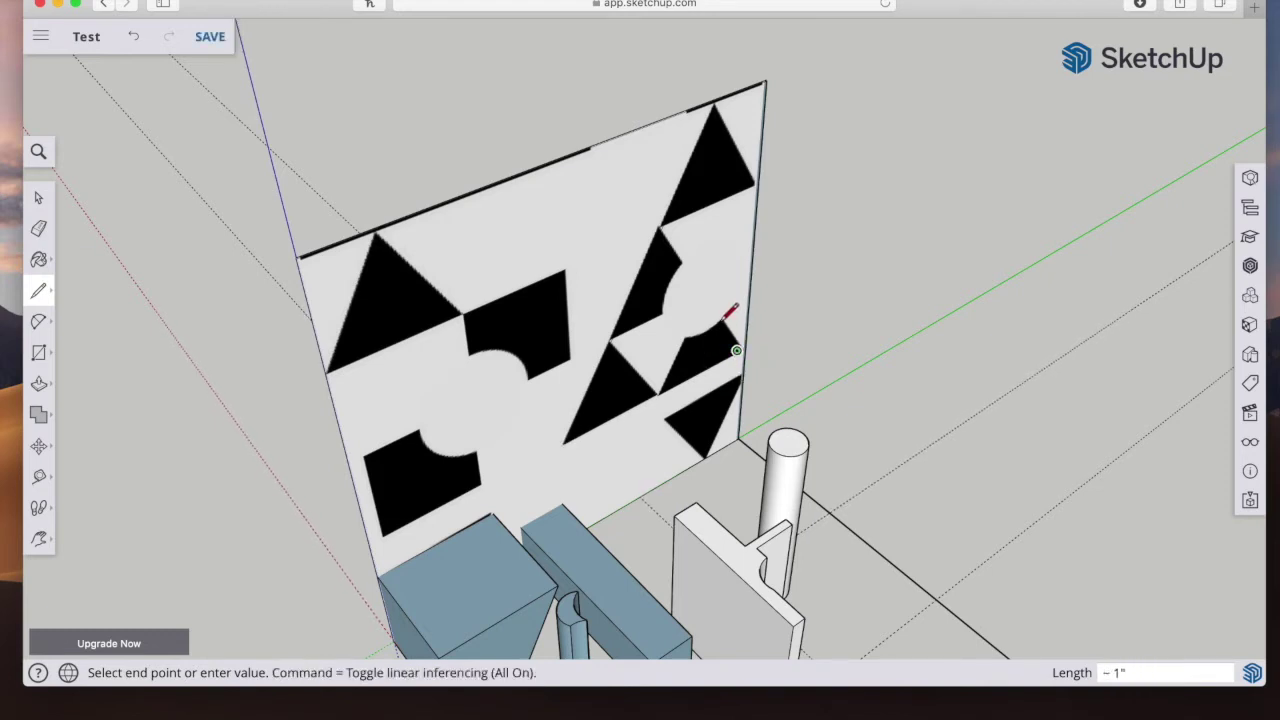
pyautogui.click(723, 320)
pyautogui.click(647, 366)
pyautogui.click(613, 335)
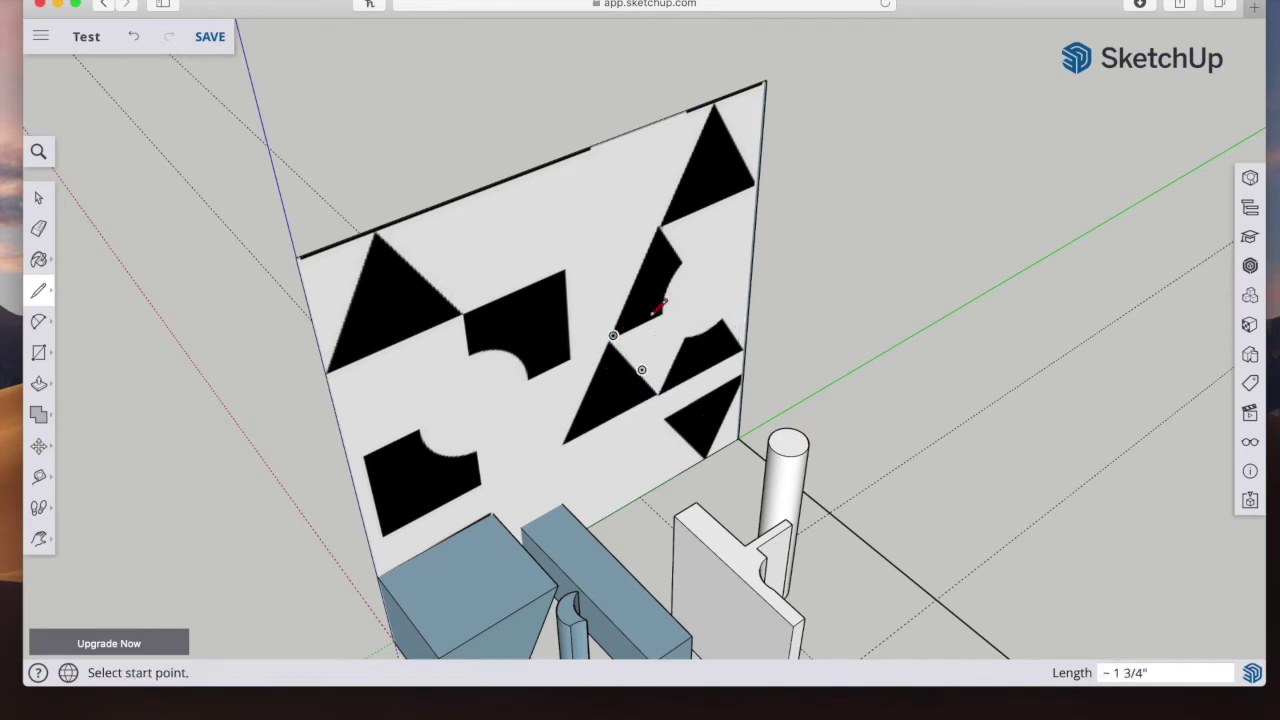
# Step: Outline the middle notched shape with lines, and retrace the uppermost triangle with a base about 2 9/16 inches long
pyautogui.click(654, 311)
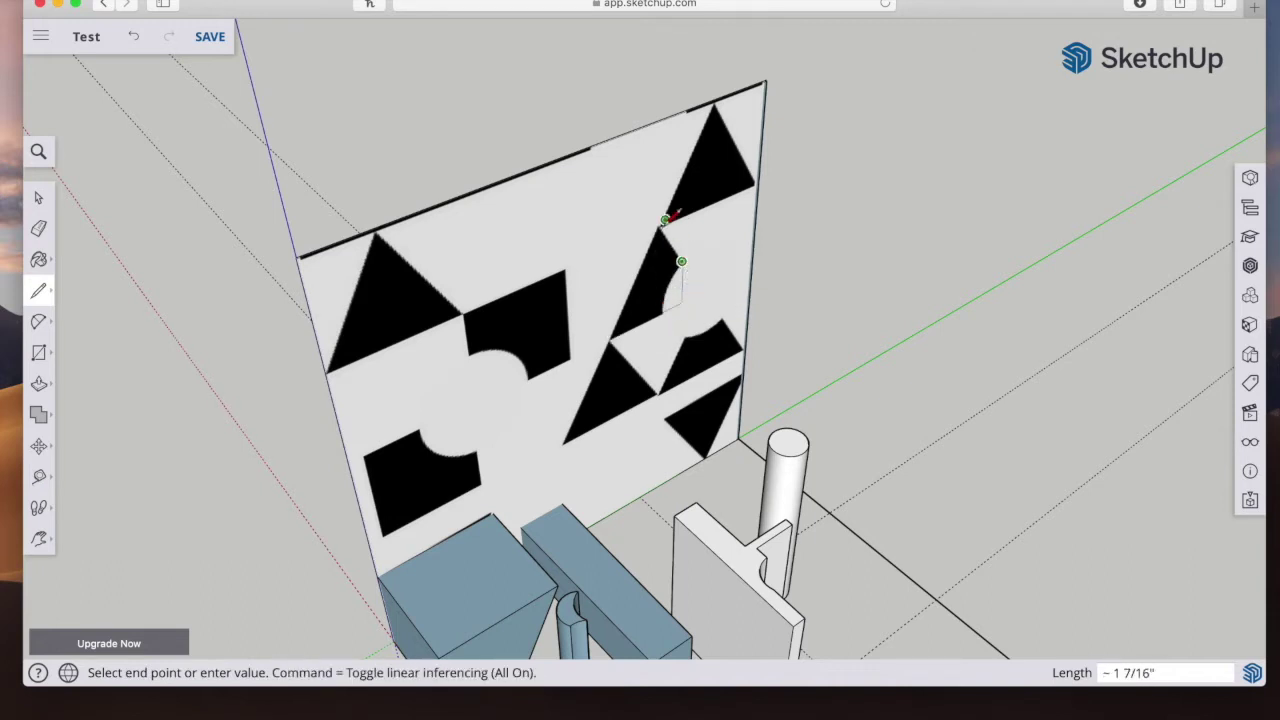
pyautogui.click(665, 219)
pyautogui.click(749, 183)
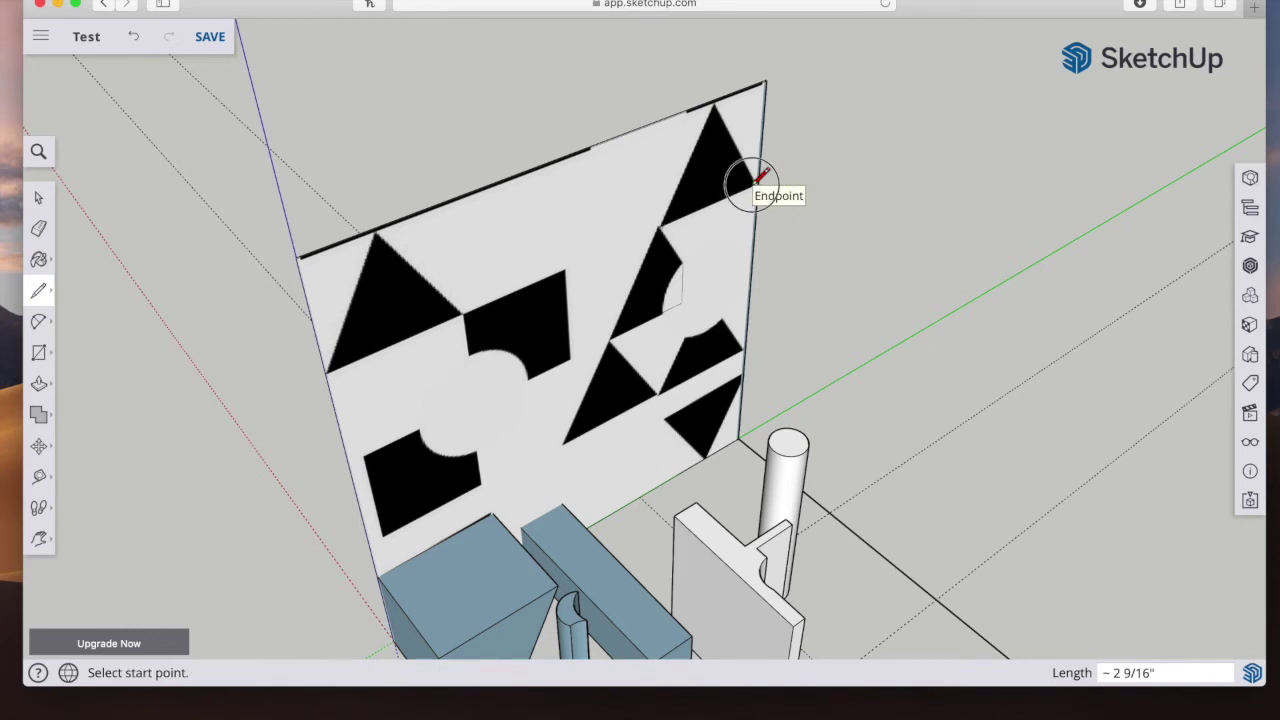
pyautogui.click(716, 107)
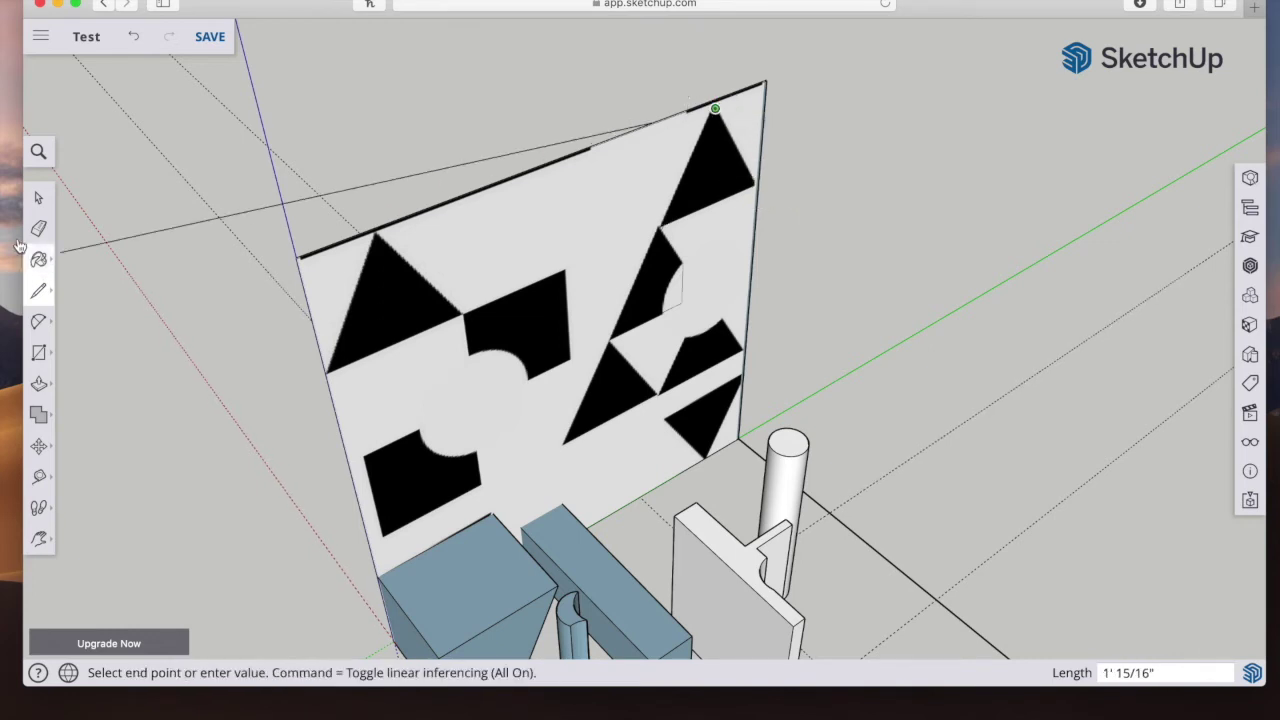
# Step: Extrude the uppermost triangle out from the upright image, and extrude the lower triangle with its adjoining shape about 6 7/16 inches
pyautogui.click(38, 197)
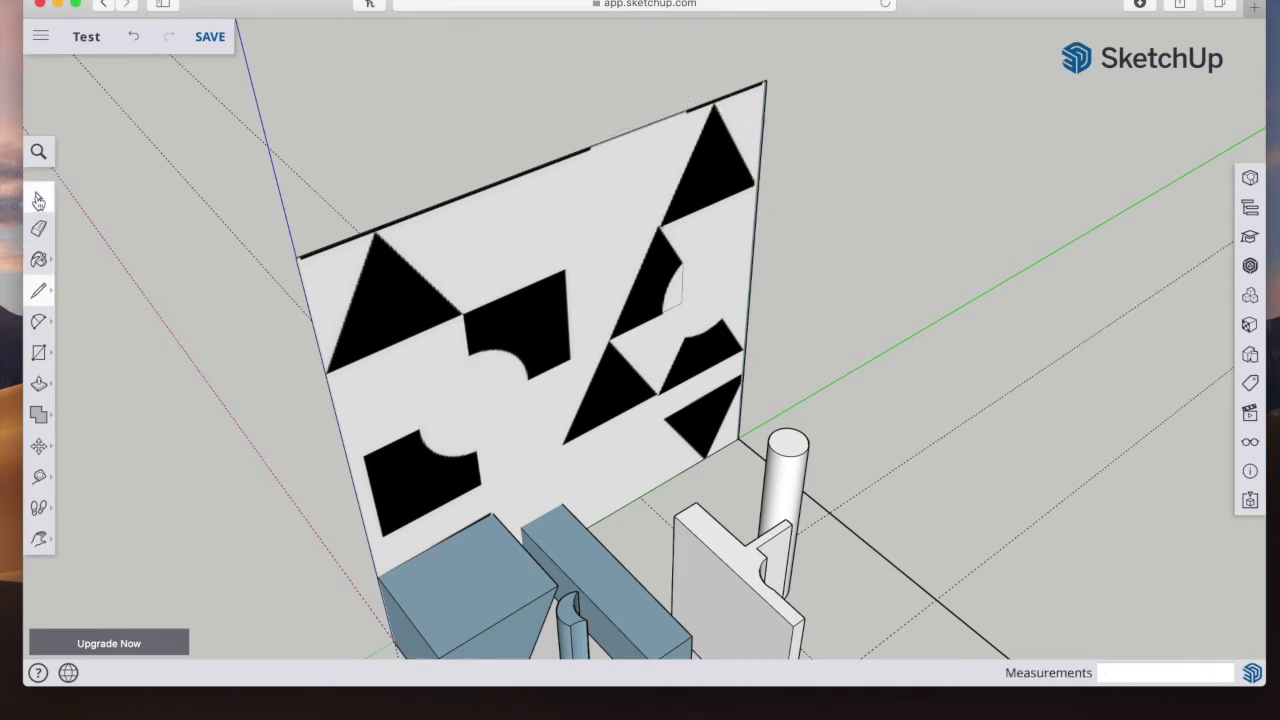
pyautogui.click(39, 383)
pyautogui.moveTo(719, 174); pyautogui.dragTo(1065, 328)
pyautogui.click(662, 282)
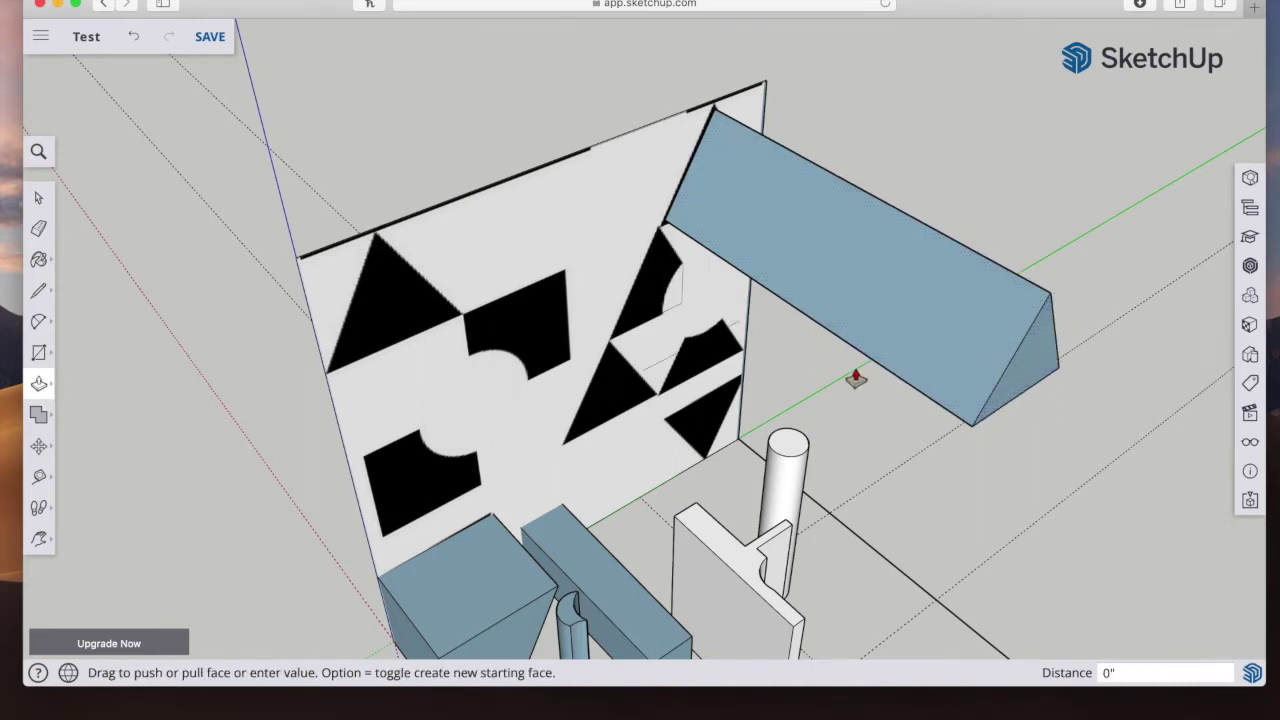
pyautogui.moveTo(684, 268); pyautogui.dragTo(652, 300)
pyautogui.moveTo(630, 388); pyautogui.dragTo(828, 546)
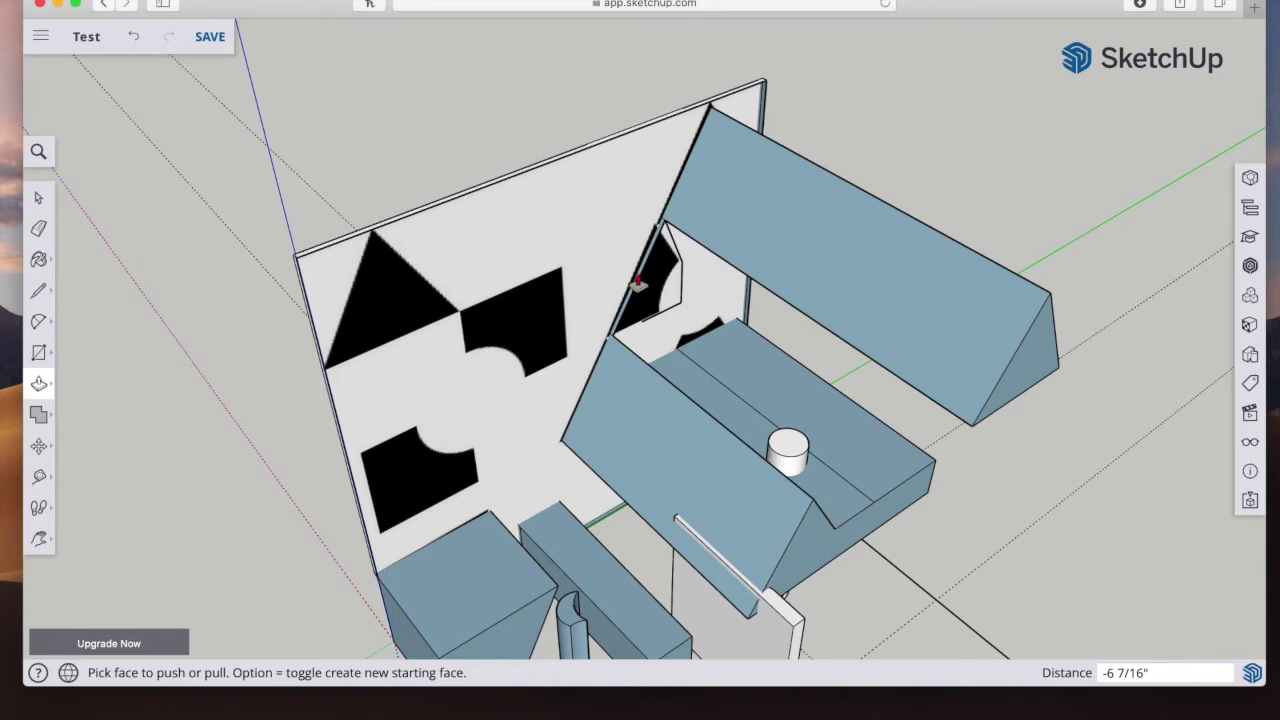
# Step: Trace the upper notched black shape's straight edges beside the remaining triangle, starting with an upper edge about 2 3/8 inches long
pyautogui.click(38, 199)
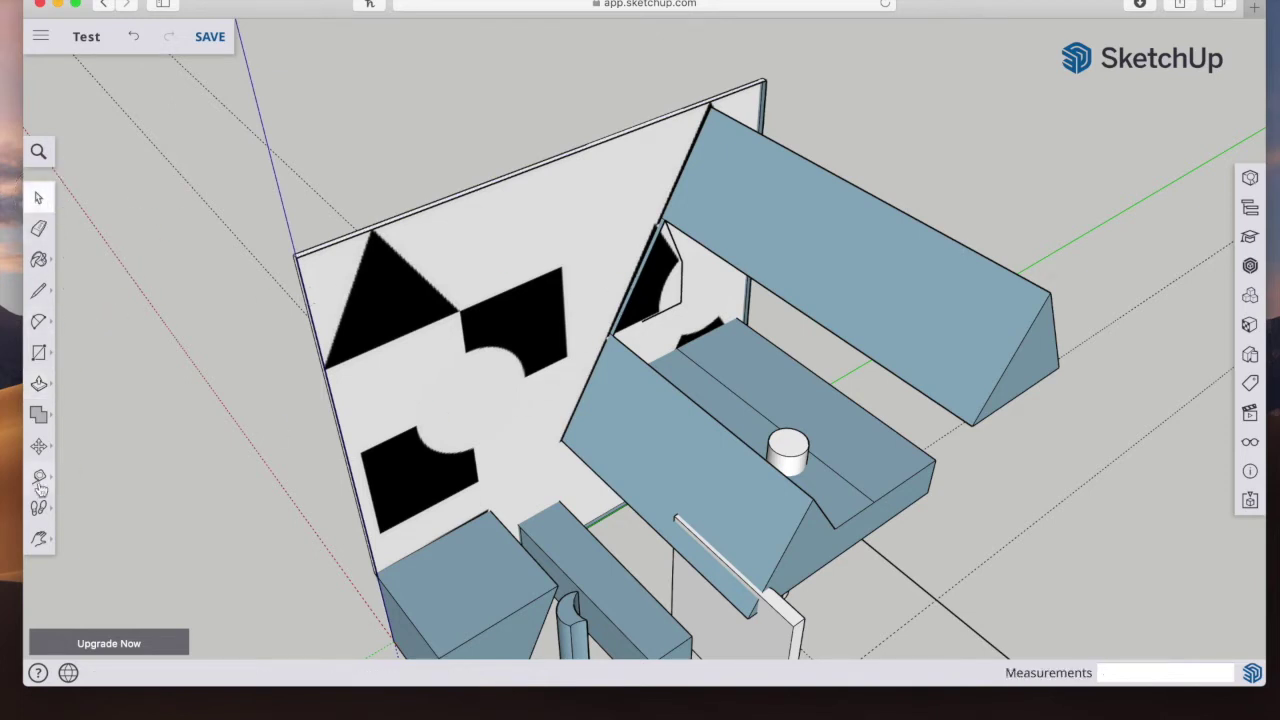
pyautogui.click(39, 550)
pyautogui.moveTo(592, 443); pyautogui.dragTo(639, 429)
pyautogui.moveTo(487, 341); pyautogui.dragTo(514, 414)
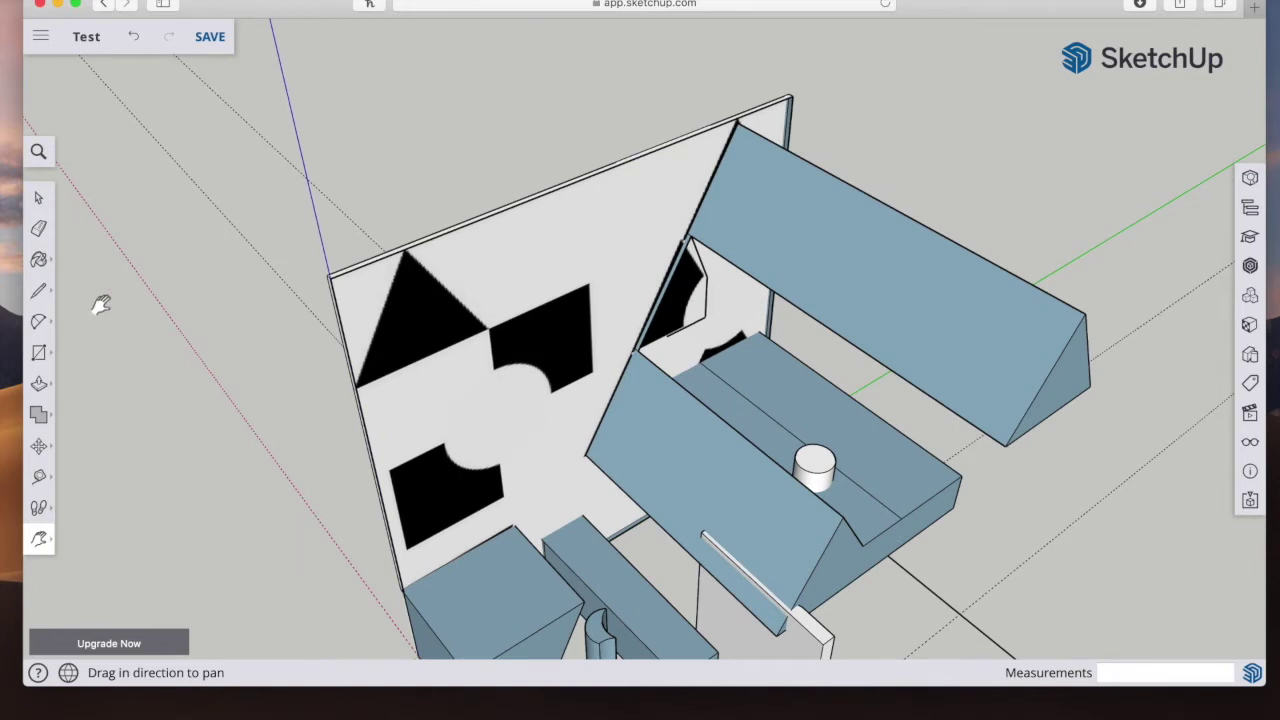
pyautogui.click(37, 292)
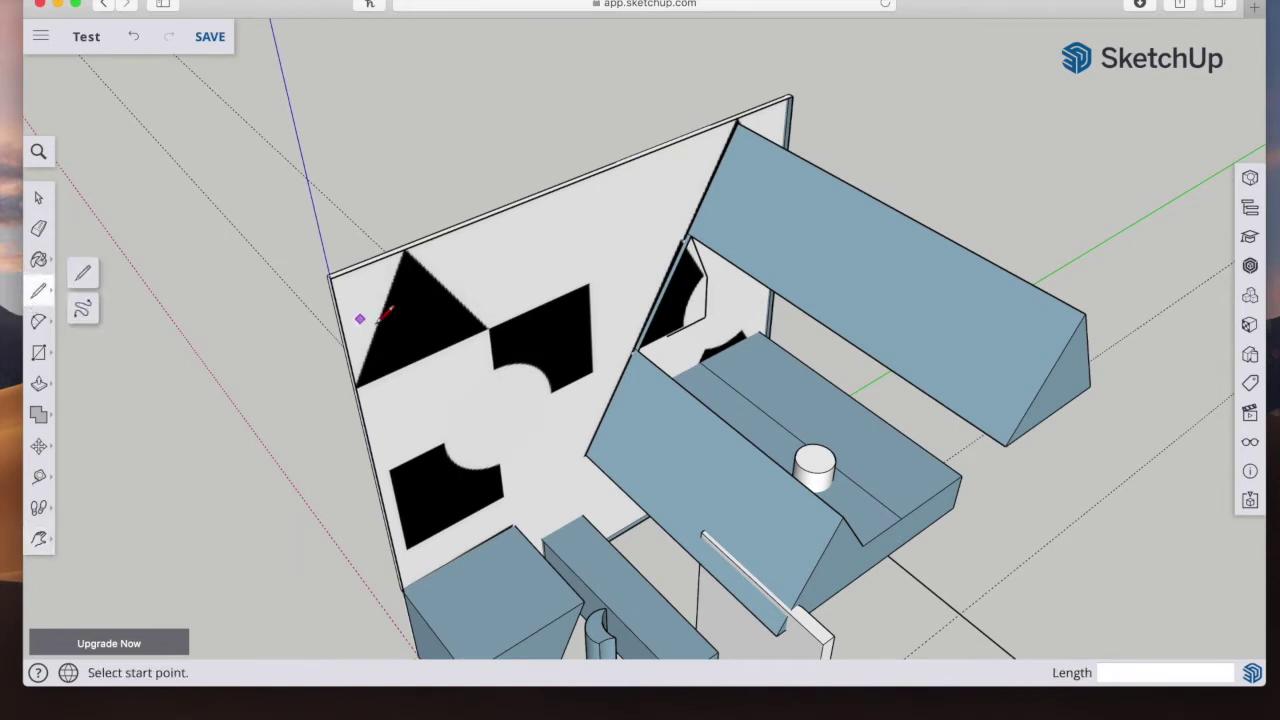
pyautogui.click(488, 329)
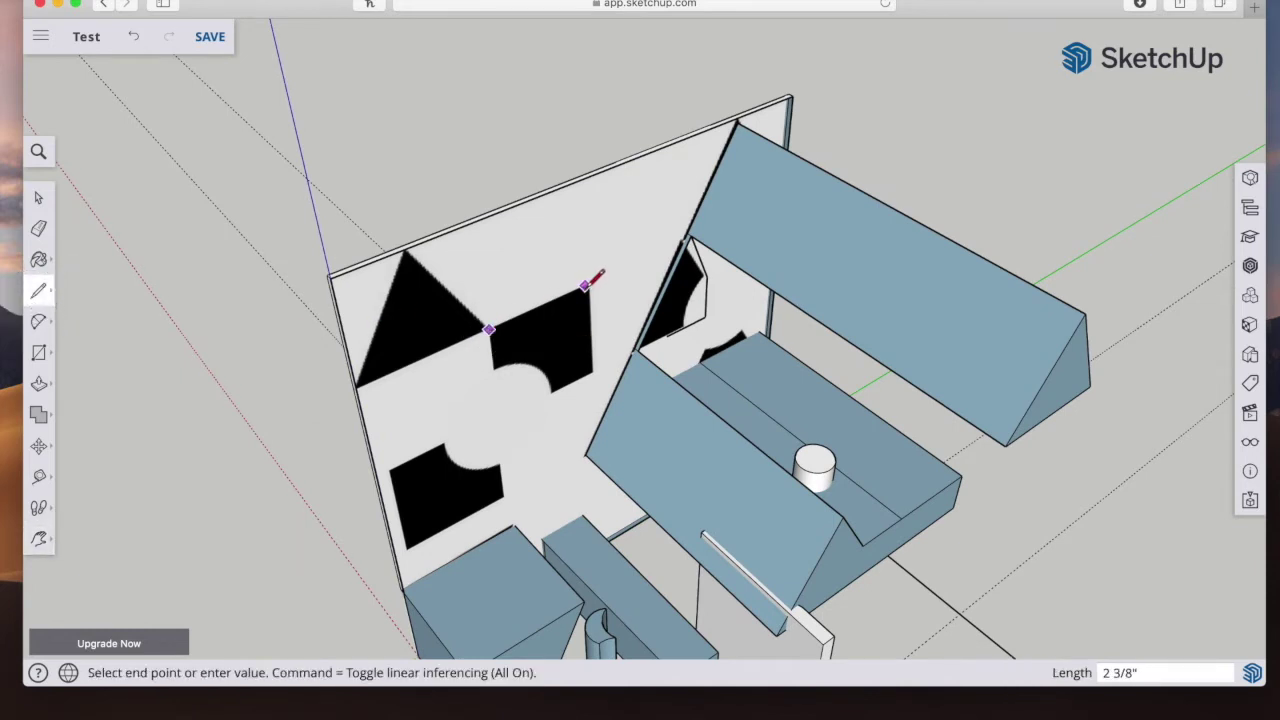
pyautogui.click(589, 284)
pyautogui.click(591, 368)
pyautogui.click(553, 390)
pyautogui.press('Escape')
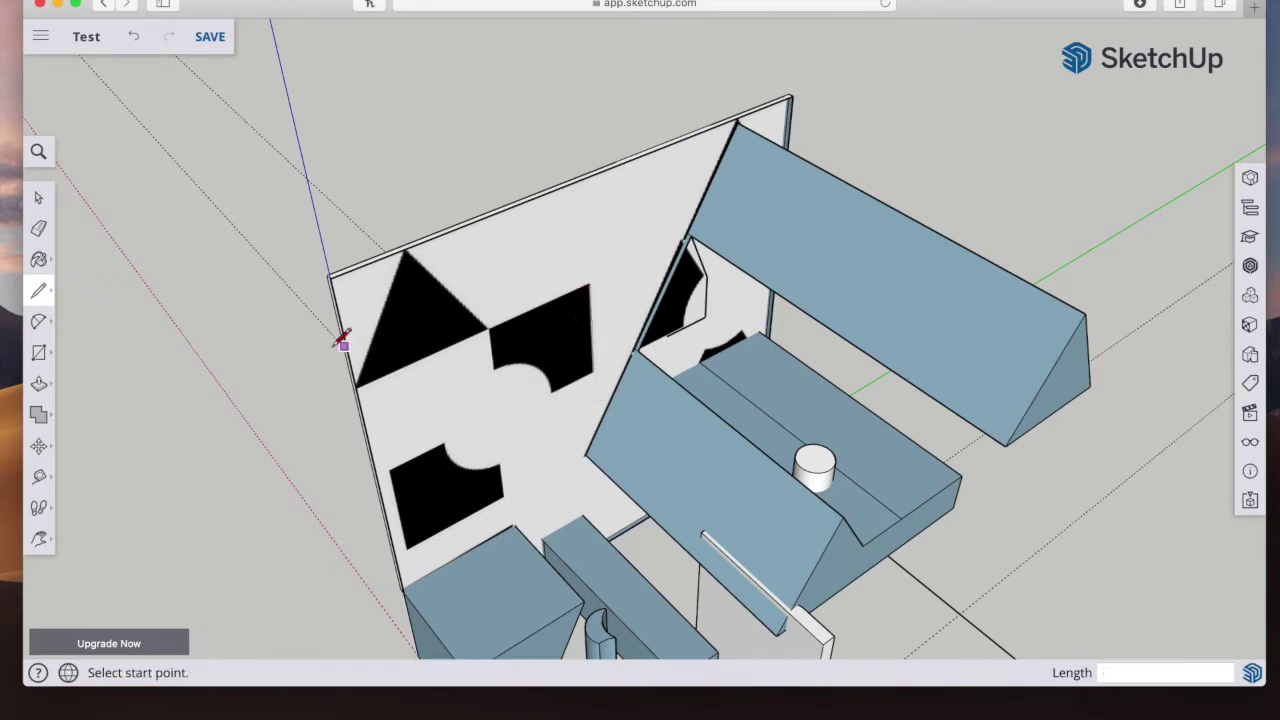
# Step: Draw a two-point arc along the notched shape's curved edge with a bulge of about 5/16 inch
pyautogui.click(38, 321)
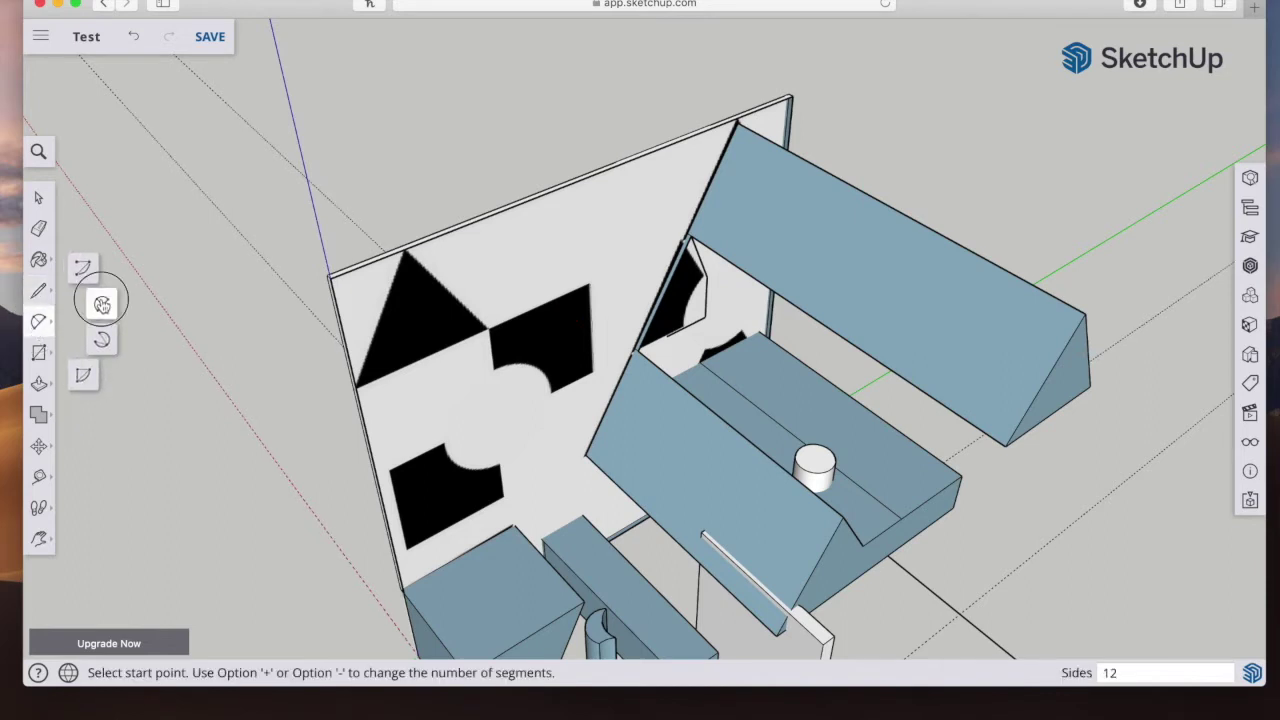
pyautogui.click(97, 300)
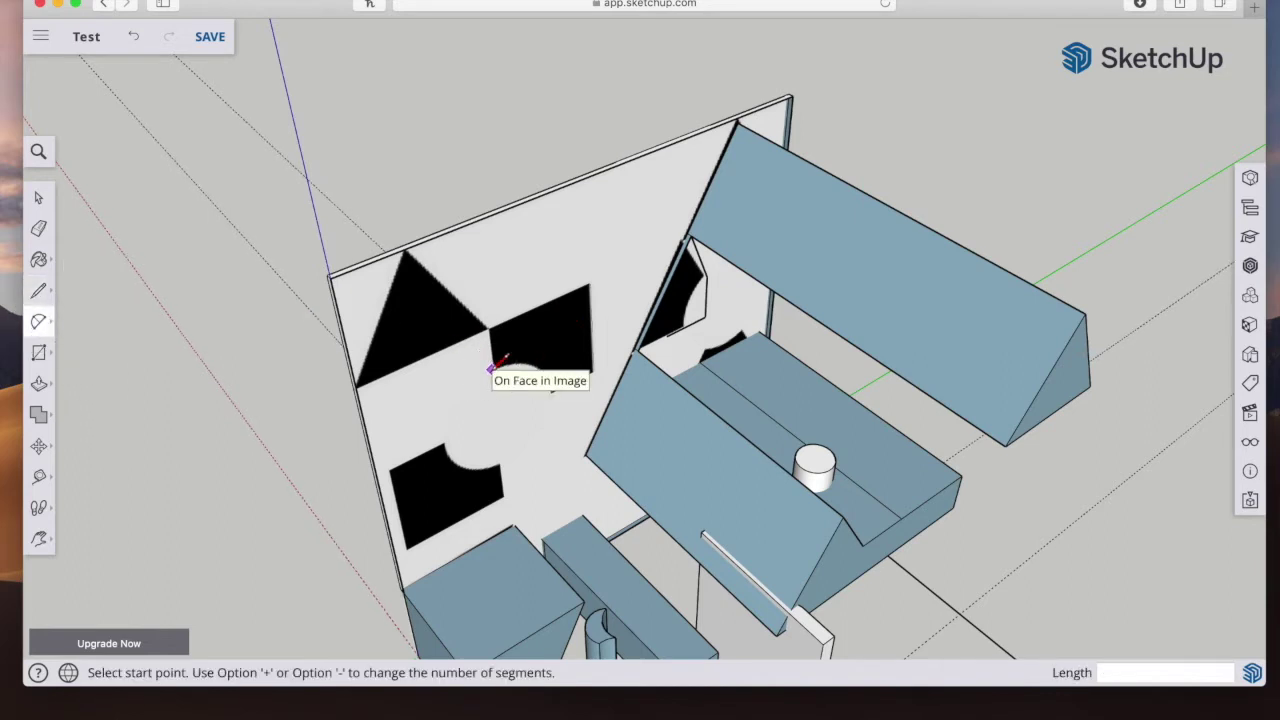
pyautogui.click(492, 368)
pyautogui.click(552, 390)
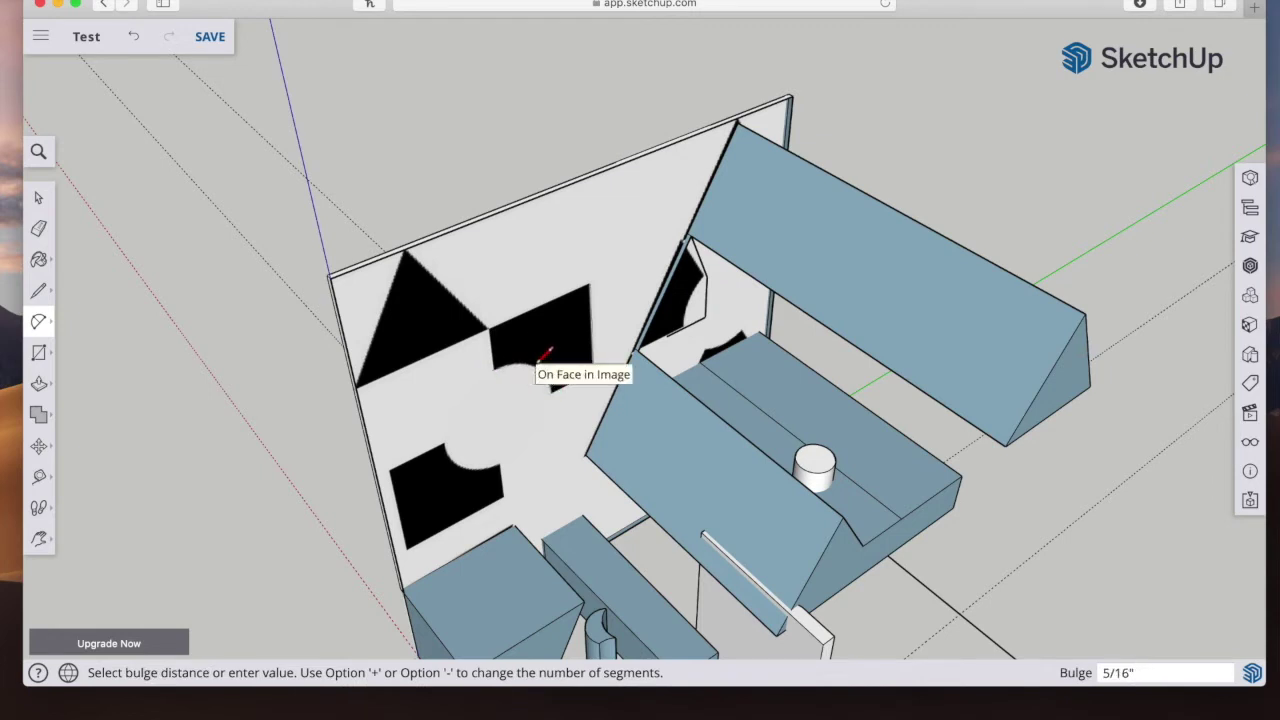
pyautogui.click(543, 355)
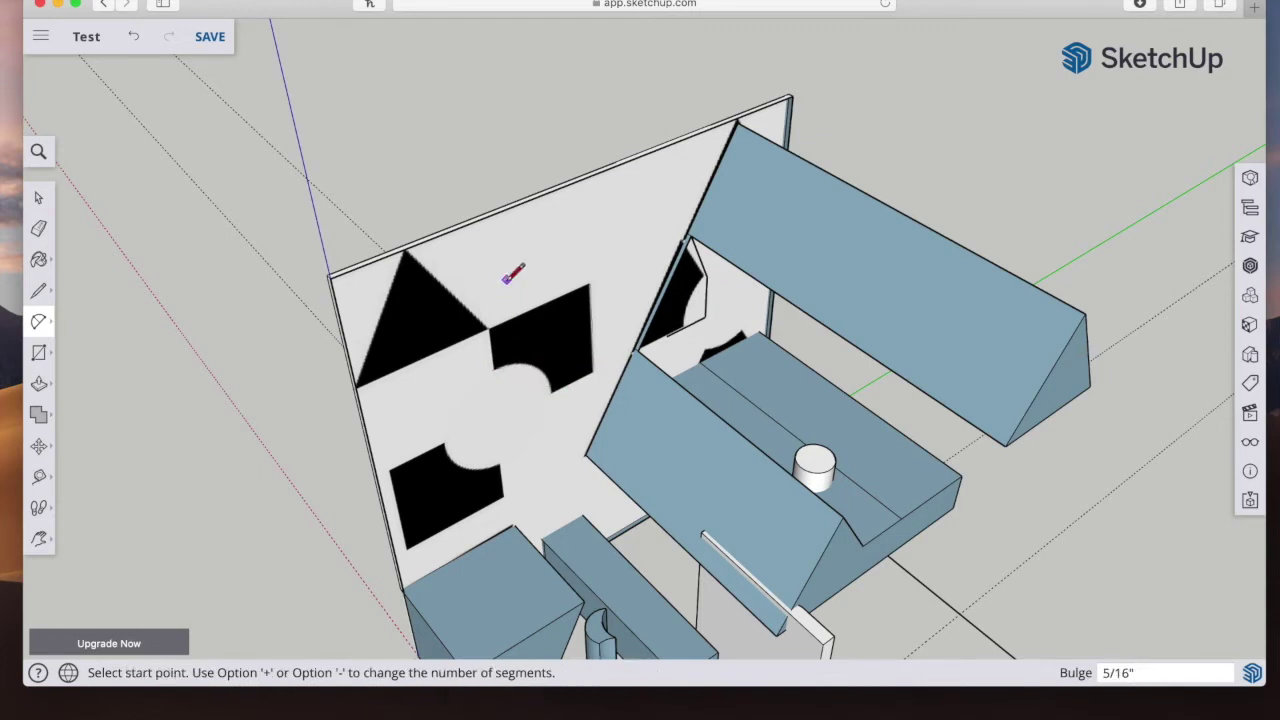
pyautogui.click(38, 385)
pyautogui.click(543, 351)
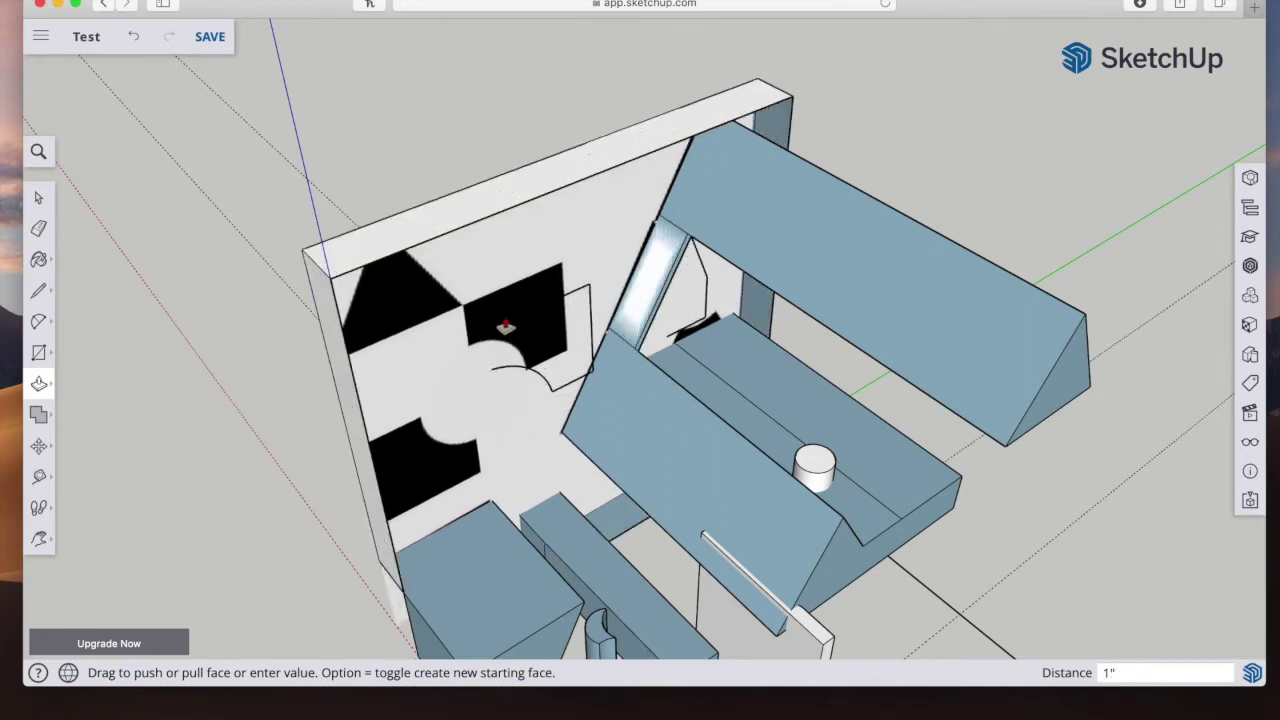
pyautogui.press('Escape')
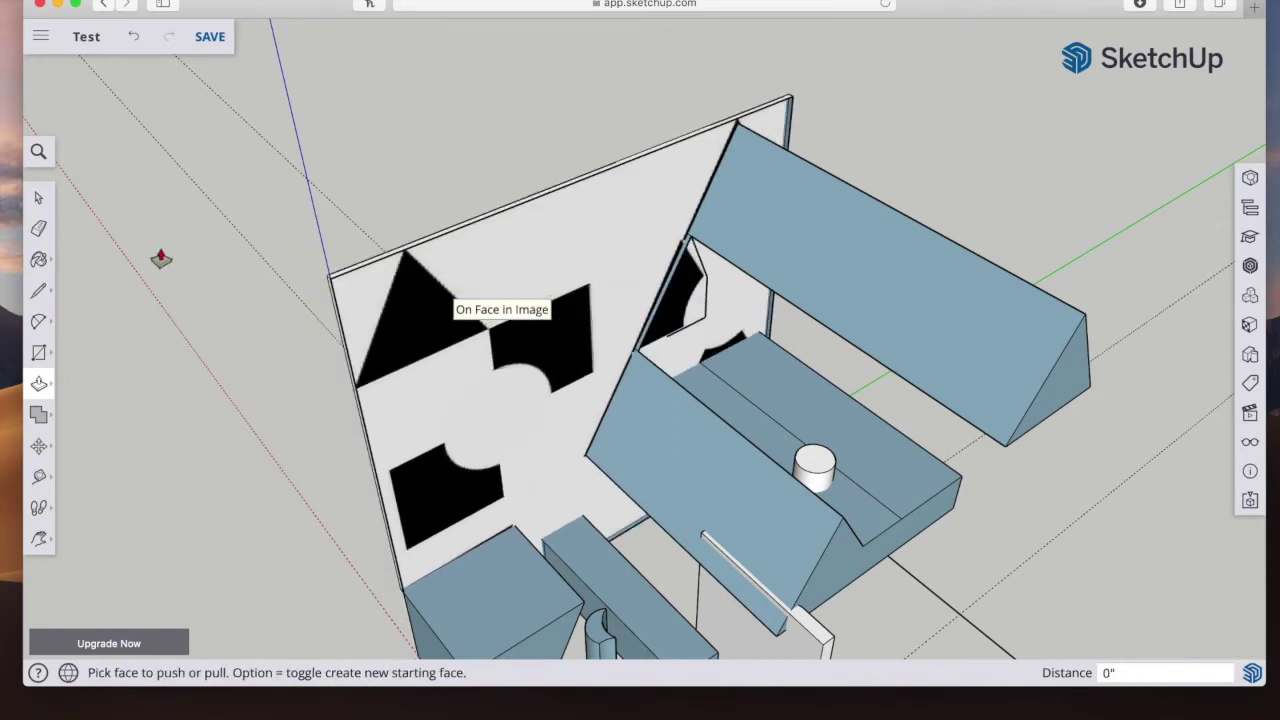
# Step: Close the notched outline with a line about 1 1/16 inches long, and extrude the shape out by about 9 15/16 inches
pyautogui.click(38, 290)
pyautogui.click(489, 329)
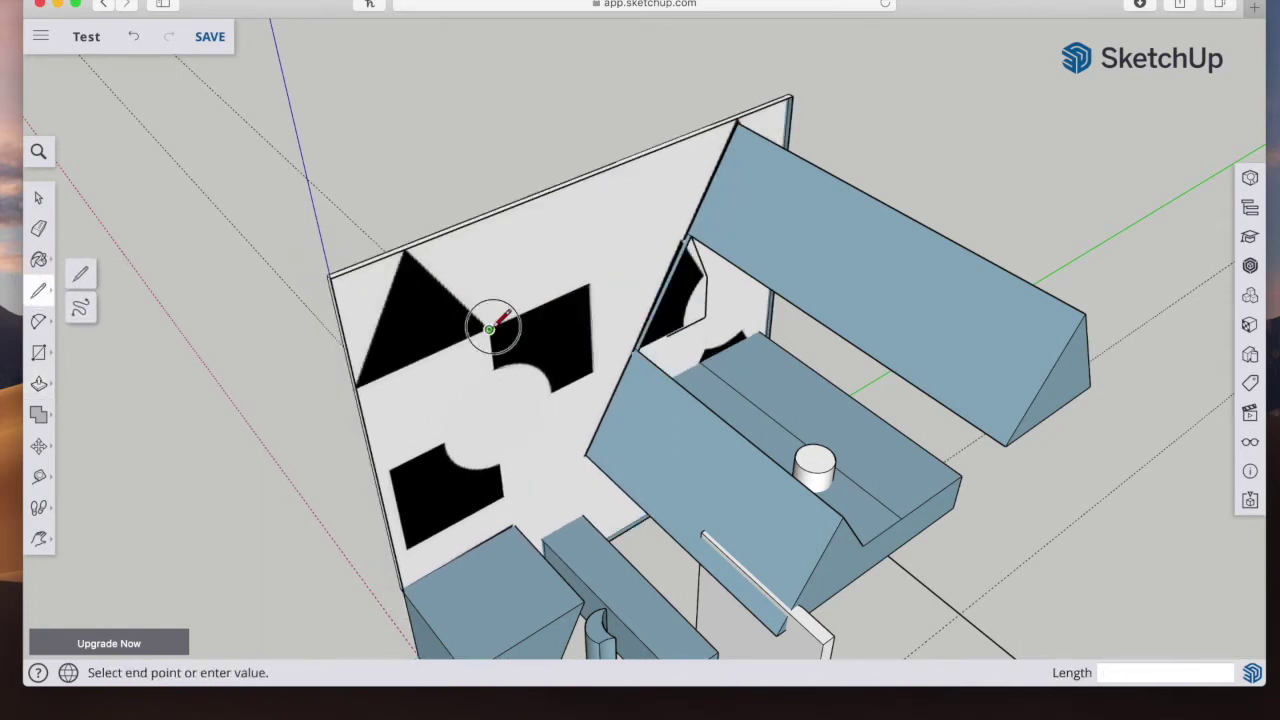
pyautogui.click(498, 366)
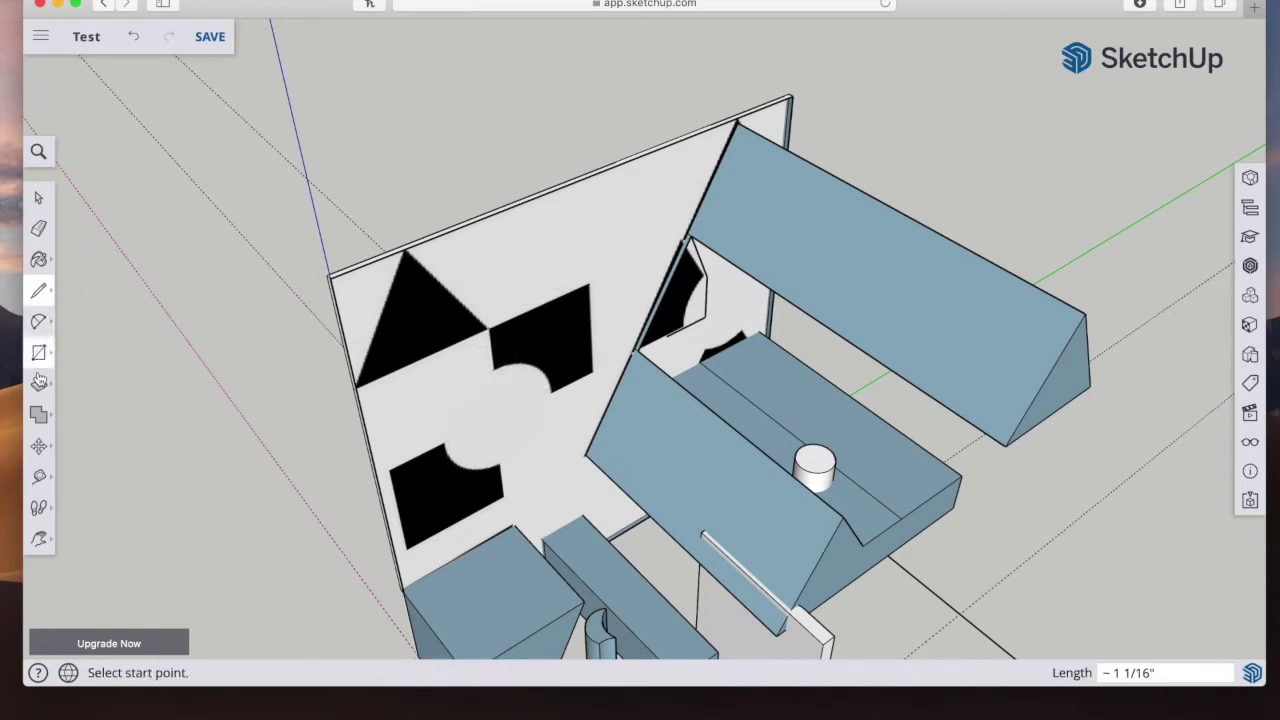
pyautogui.click(39, 385)
pyautogui.click(537, 340)
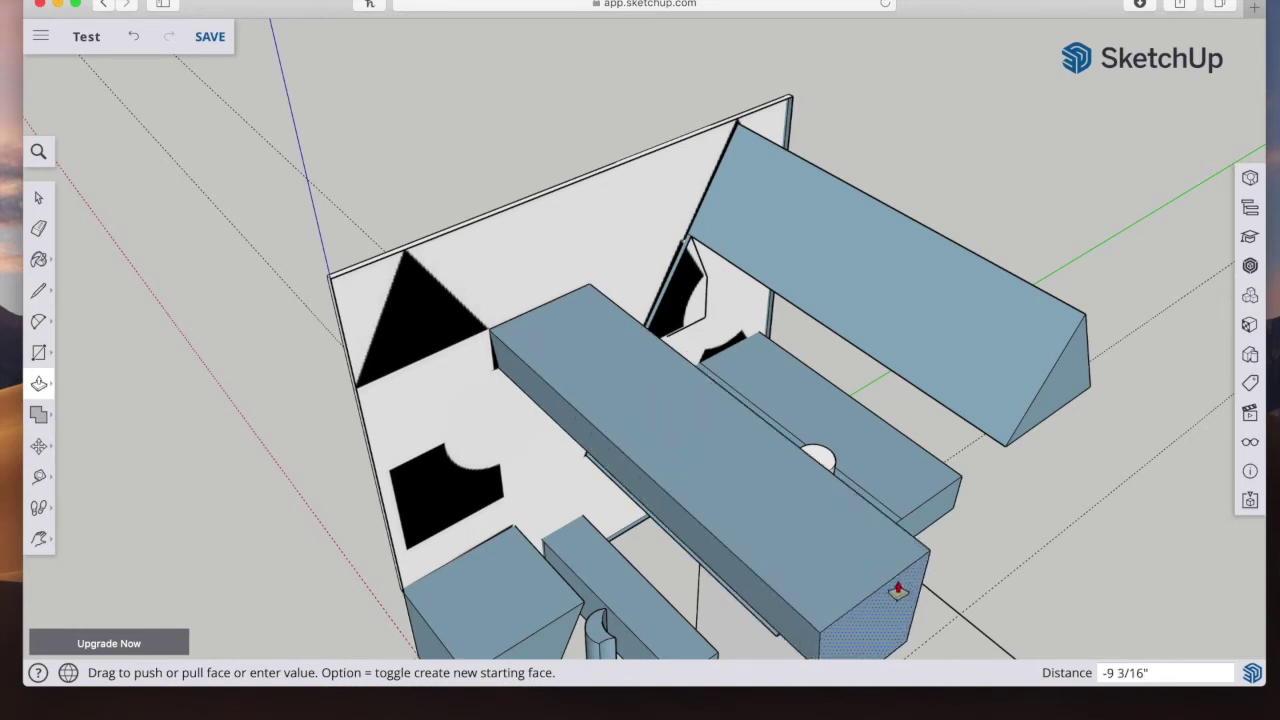
pyautogui.click(935, 612)
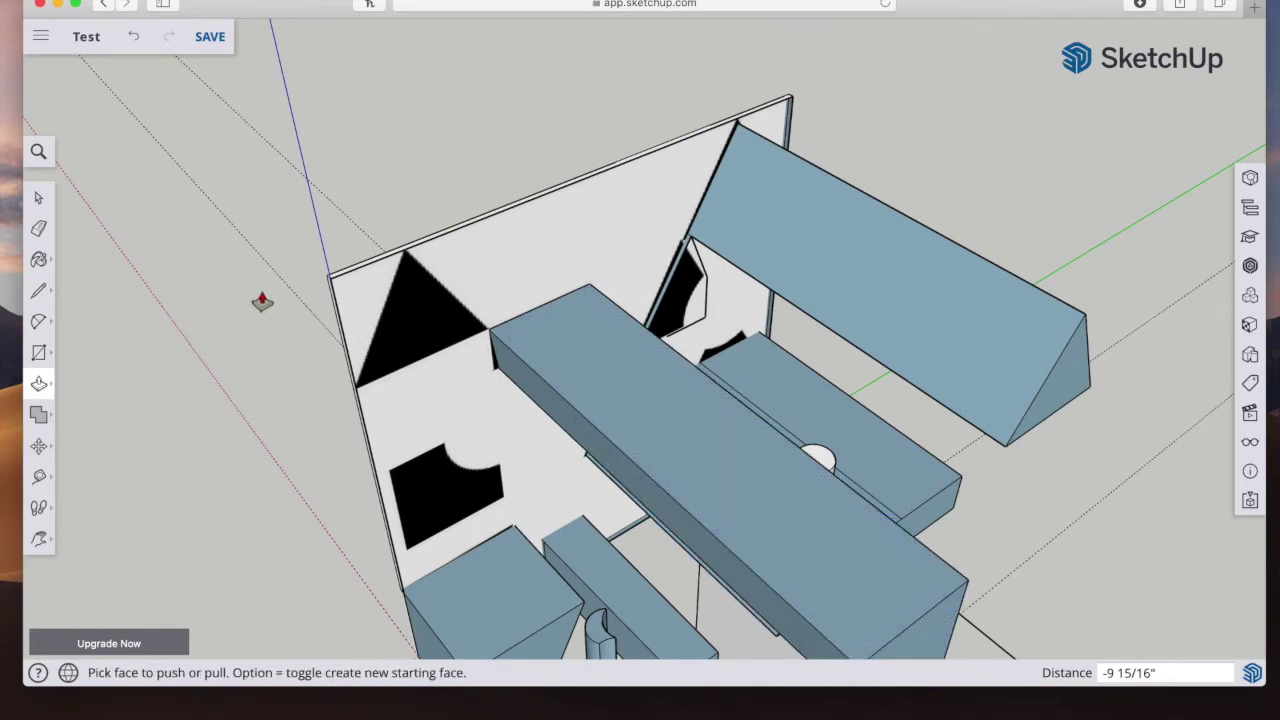
# Step: Trace the black triangle beside the notched solid with lines, closing it with an edge about 2 13/16 inches long
pyautogui.click(39, 290)
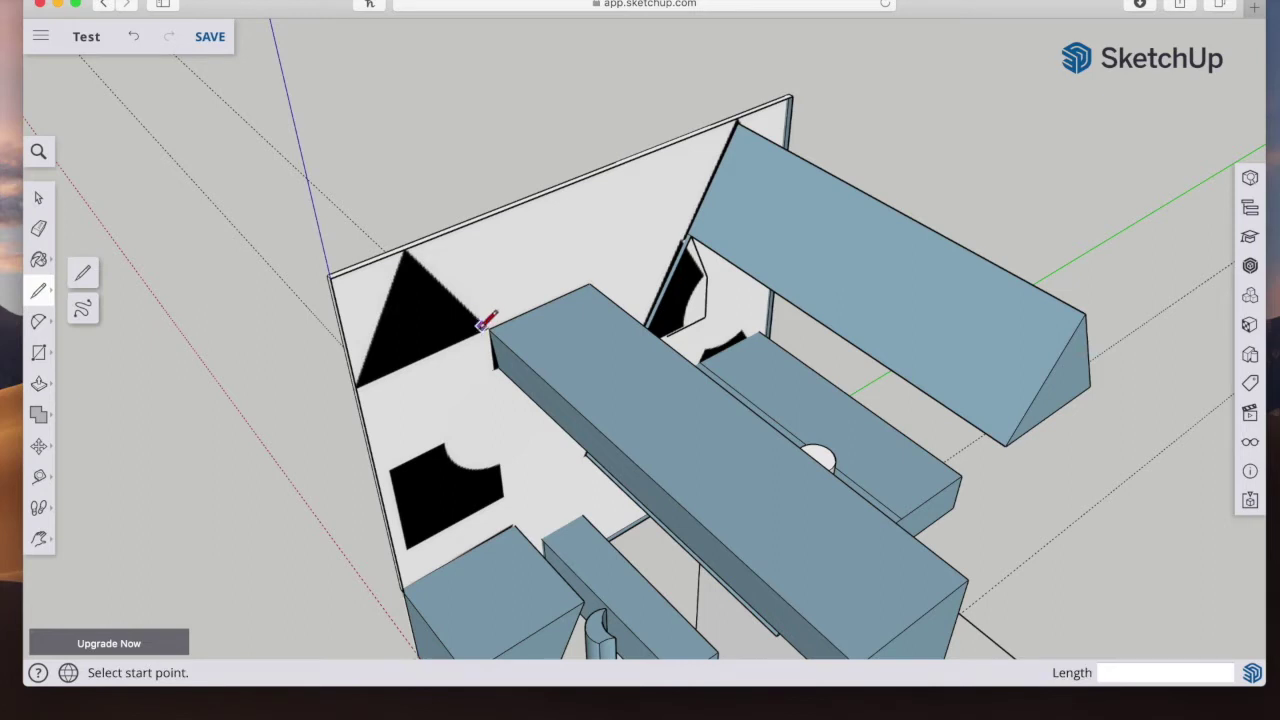
pyautogui.click(405, 257)
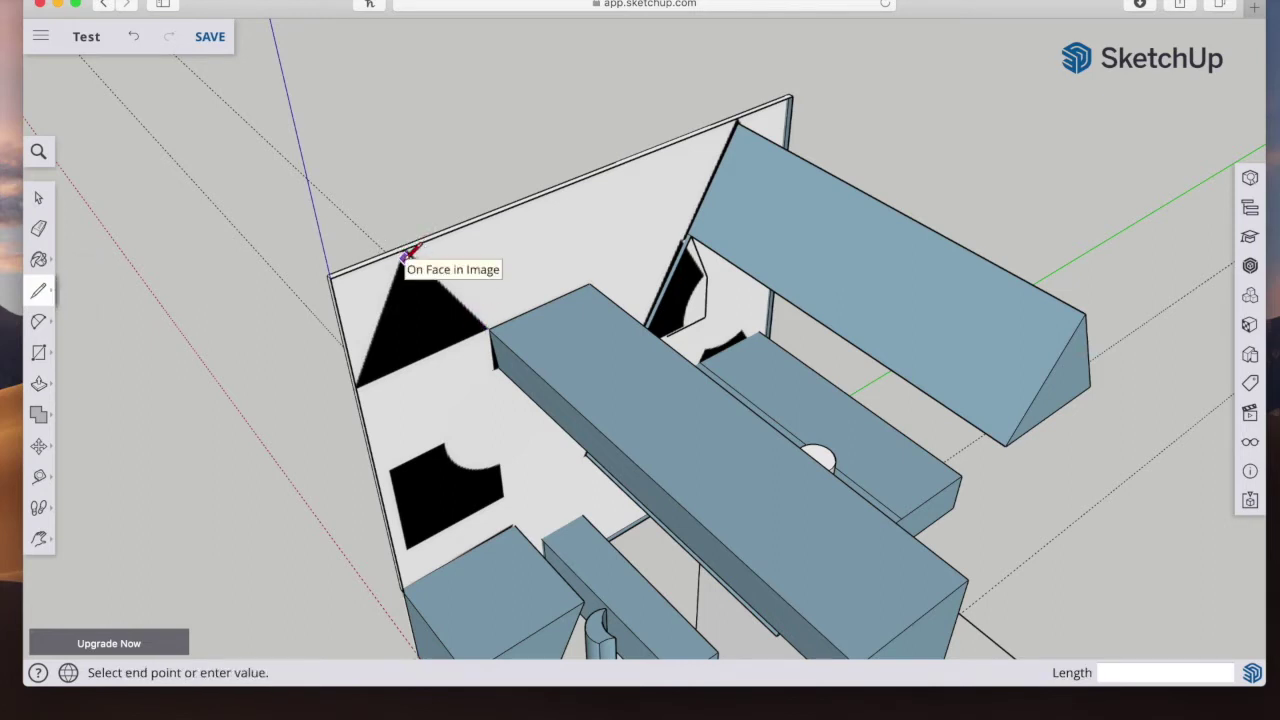
pyautogui.click(362, 384)
pyautogui.click(489, 328)
pyautogui.click(408, 256)
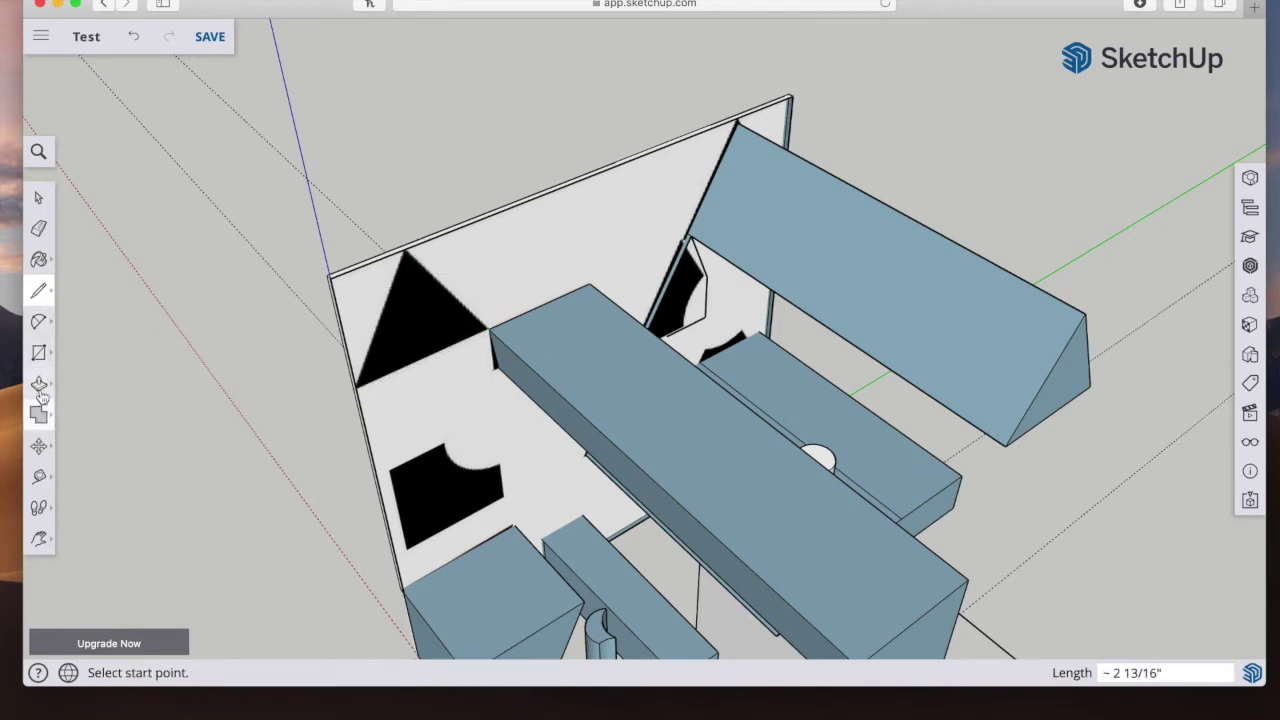
# Step: Extrude the traced triangle beside the notched solid out from the upright image by about 8 7/16 inches
pyautogui.click(40, 388)
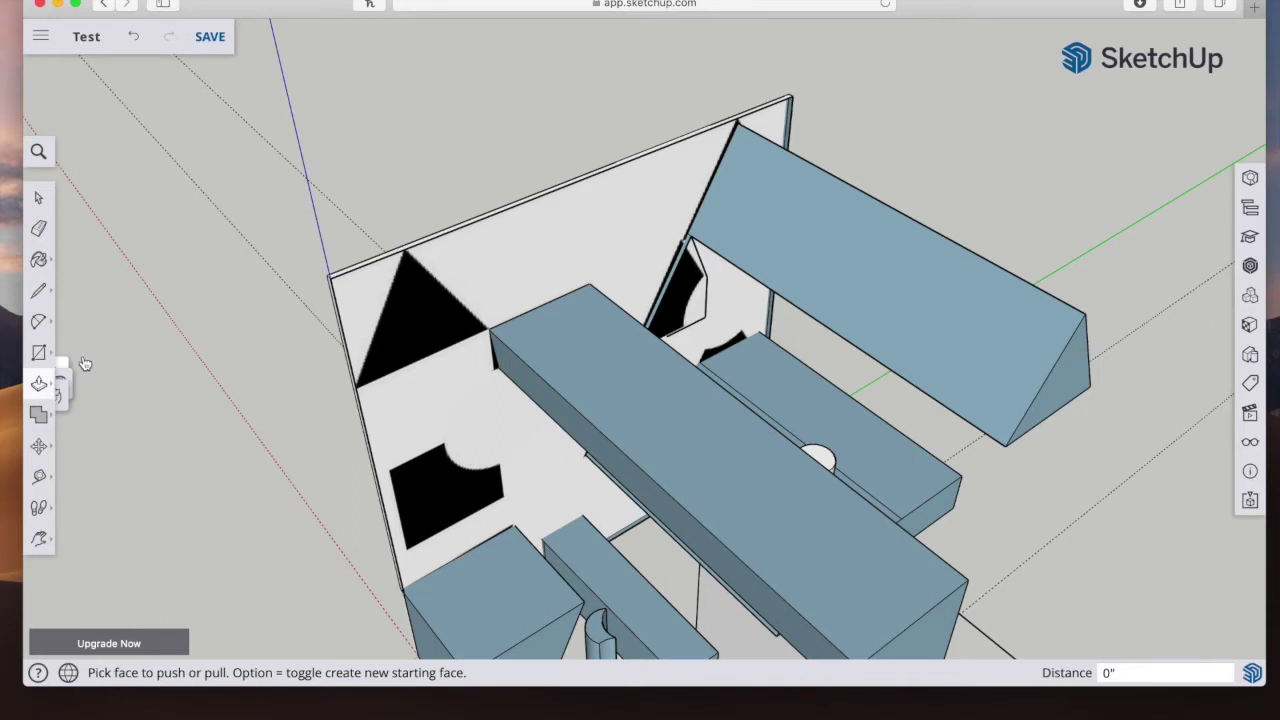
pyautogui.click(420, 329)
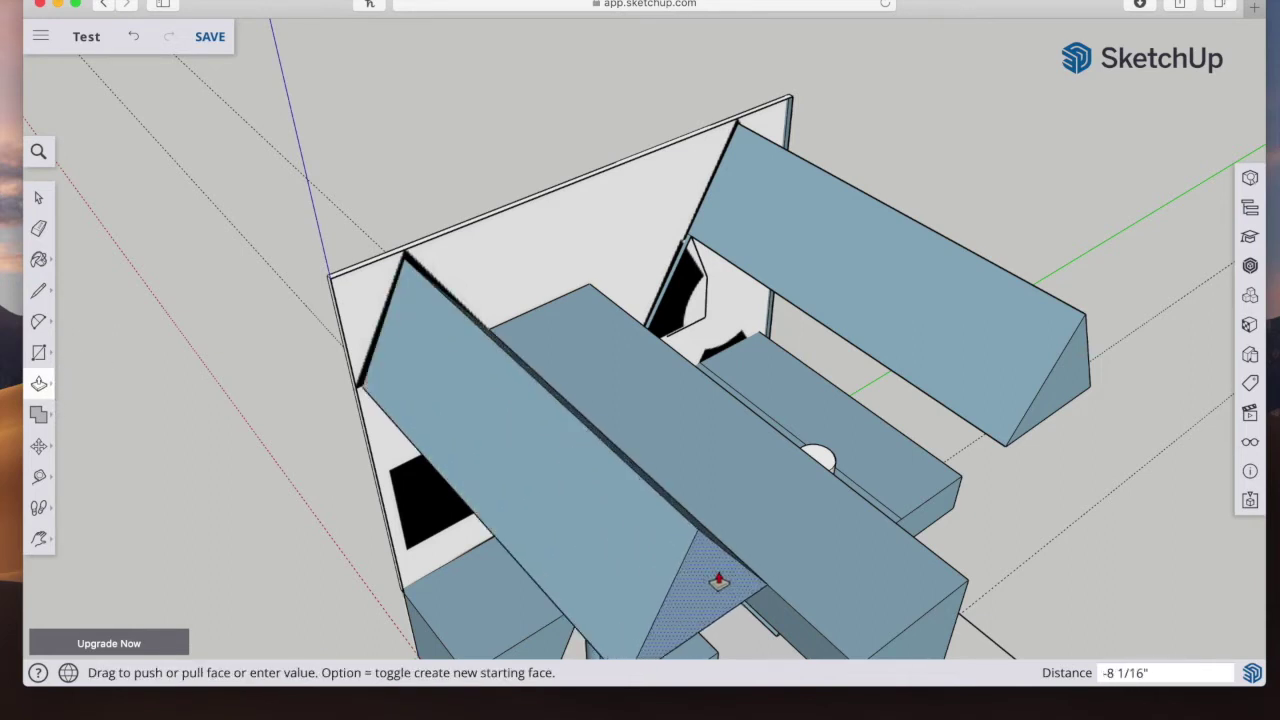
pyautogui.click(748, 578)
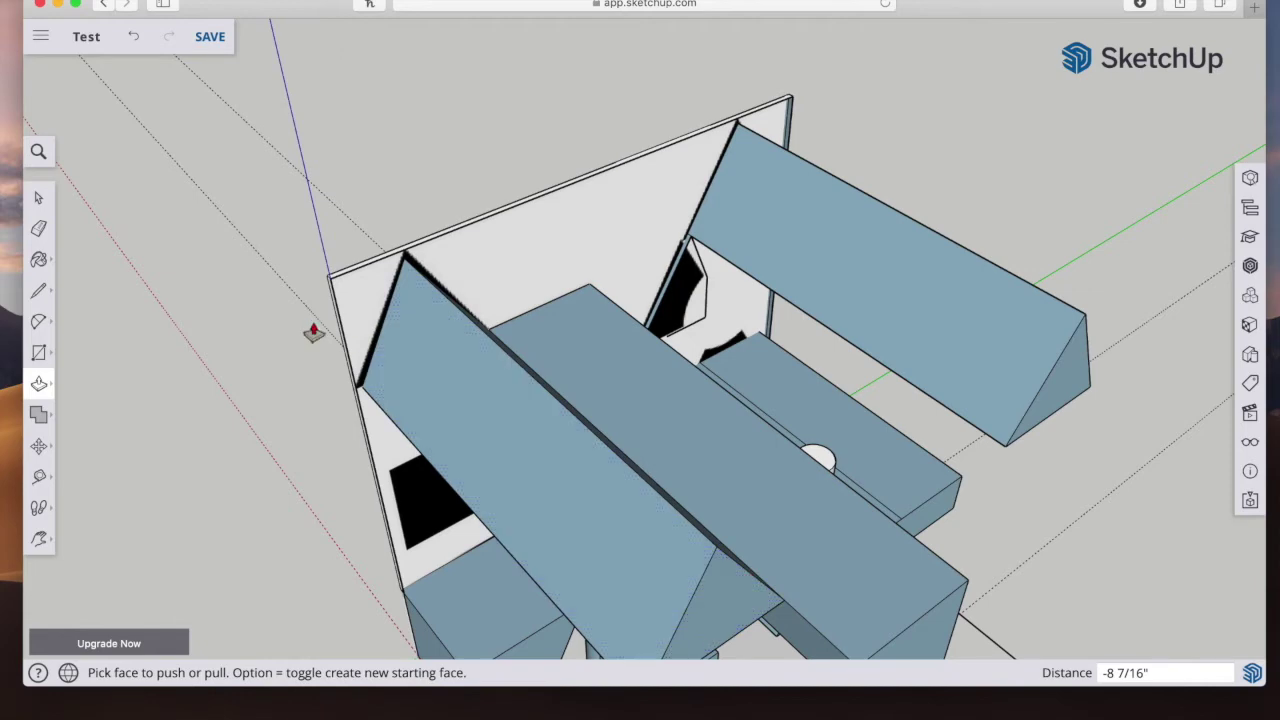
pyautogui.click(40, 539)
pyautogui.moveTo(500, 502); pyautogui.dragTo(372, 296)
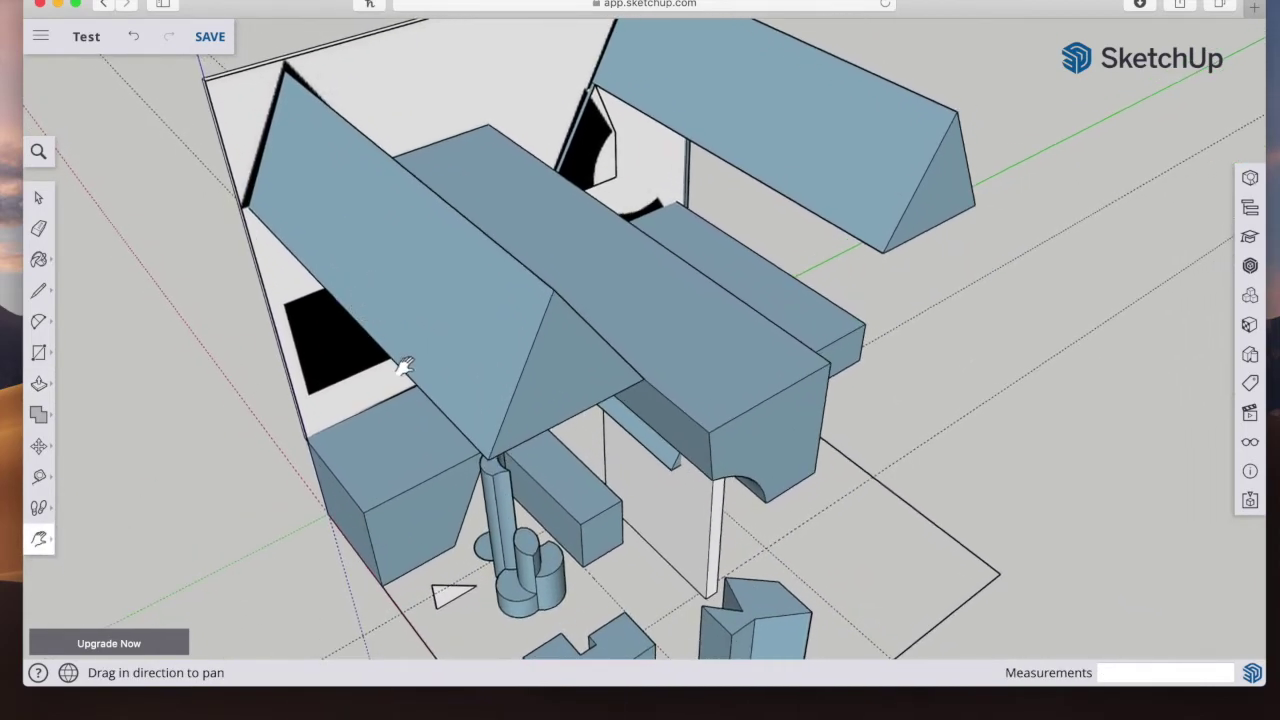
pyautogui.click(44, 541)
pyautogui.click(88, 466)
pyautogui.moveTo(200, 430); pyautogui.dragTo(519, 385)
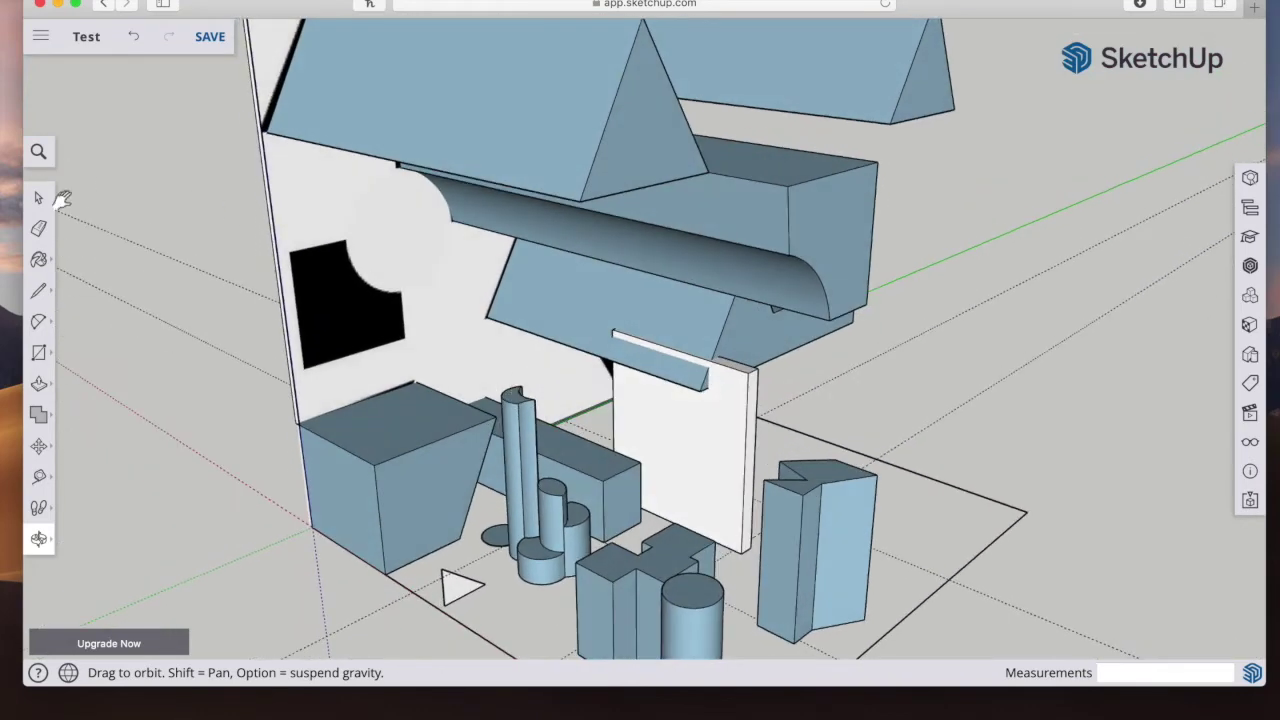
# Step: Trace the straight edges of the black notched shape on the upright image with lines, leaving the curved edge open
pyautogui.click(38, 290)
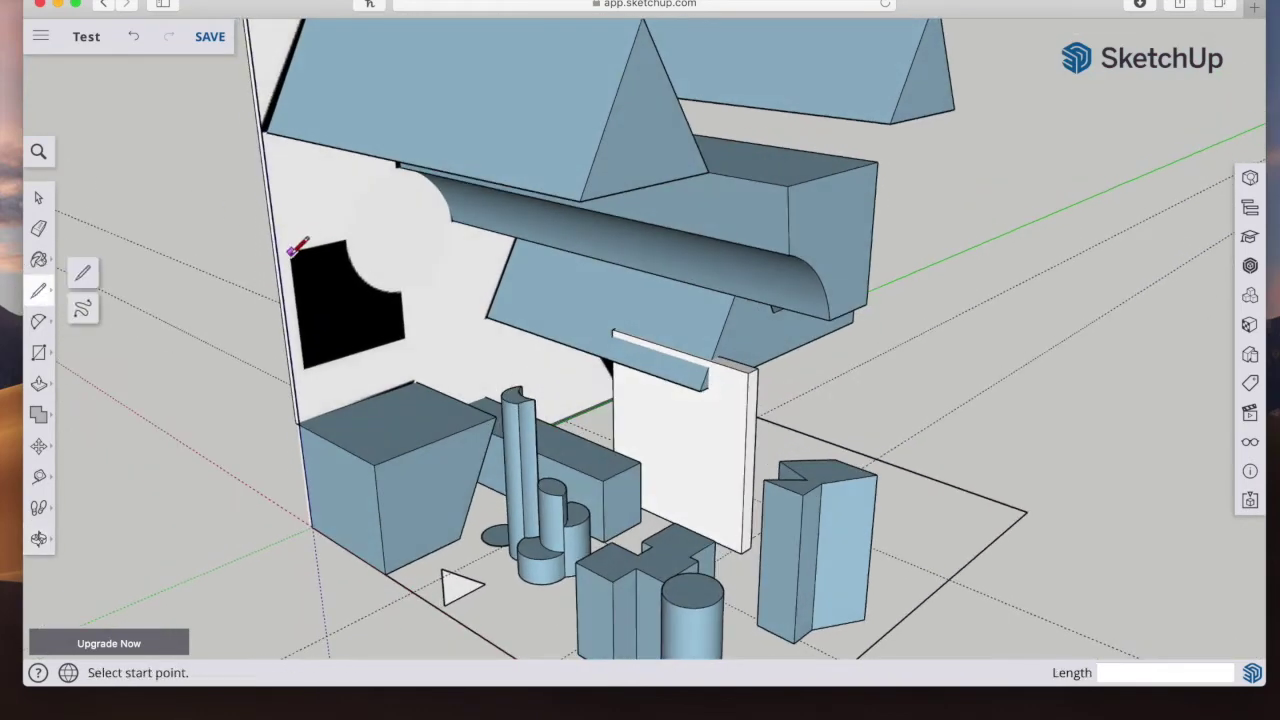
pyautogui.click(291, 252)
pyautogui.click(305, 368)
pyautogui.click(403, 340)
pyautogui.click(403, 291)
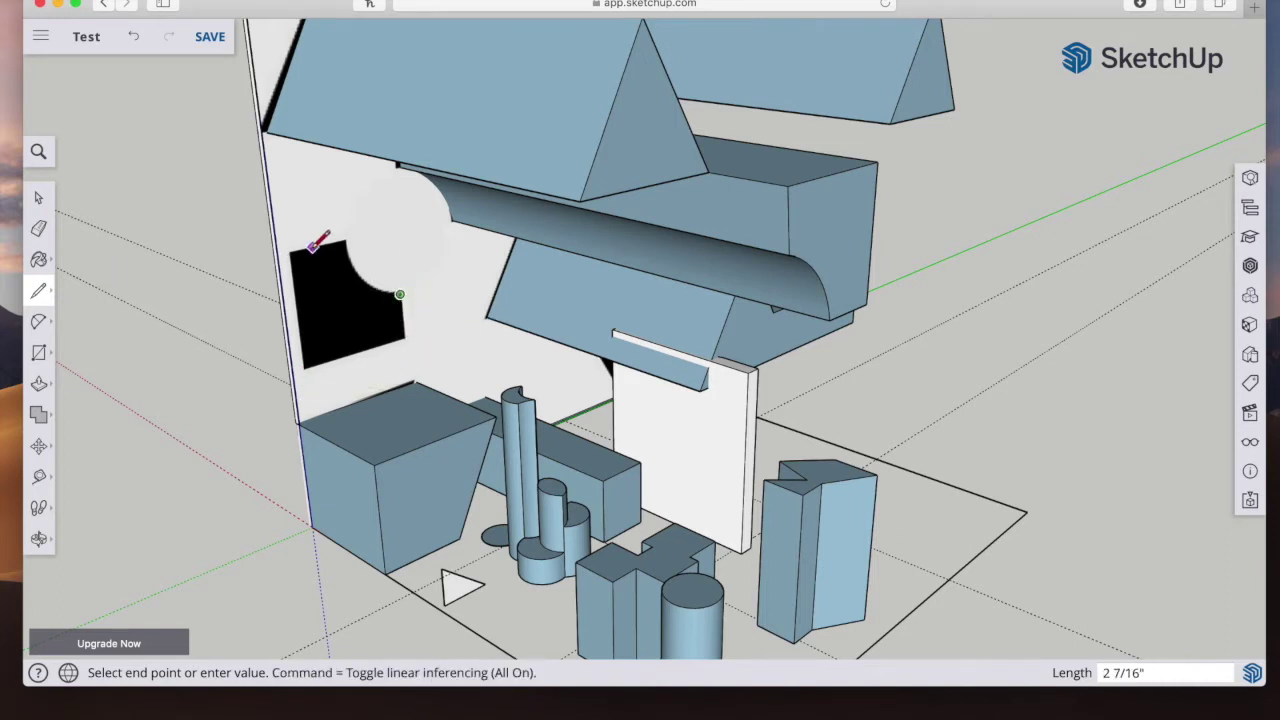
pyautogui.click(311, 247)
pyautogui.click(291, 252)
pyautogui.click(345, 241)
pyautogui.click(346, 240)
# Step: Close the notched outline with a two-point arc along its curved edge, and extrude the face out by about 11 inches
pyautogui.click(38, 321)
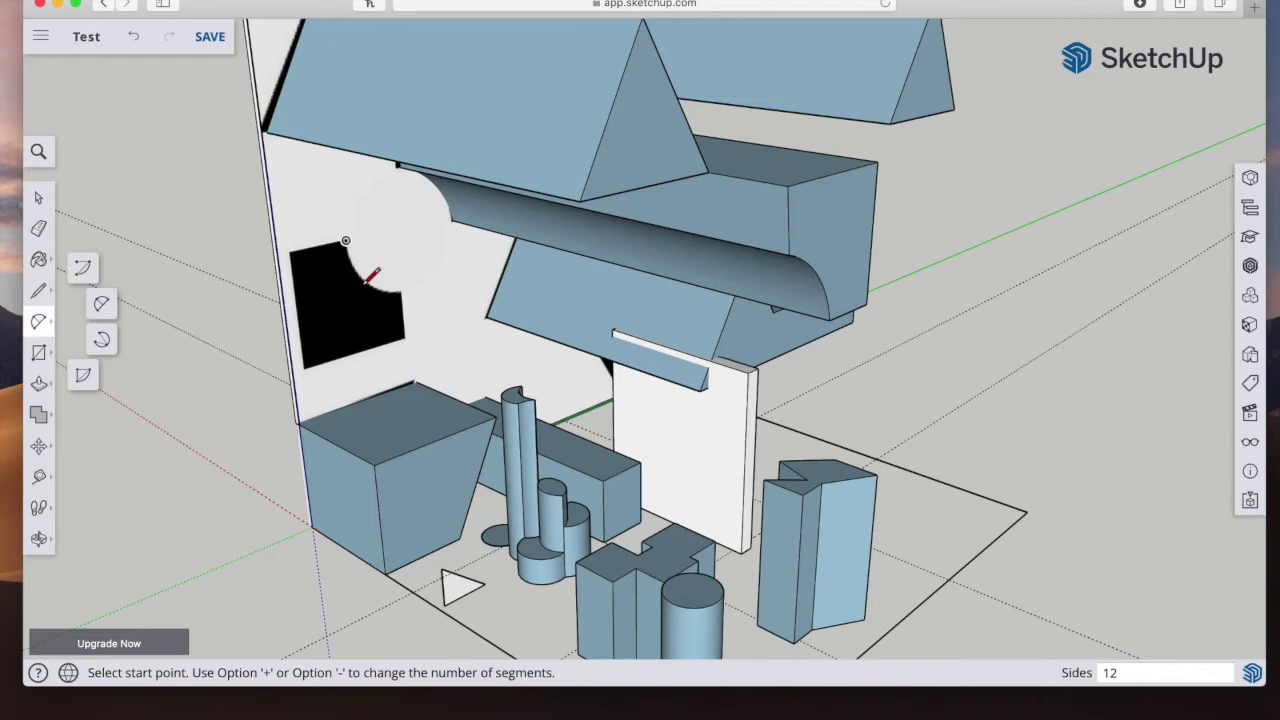
pyautogui.click(346, 240)
pyautogui.click(400, 294)
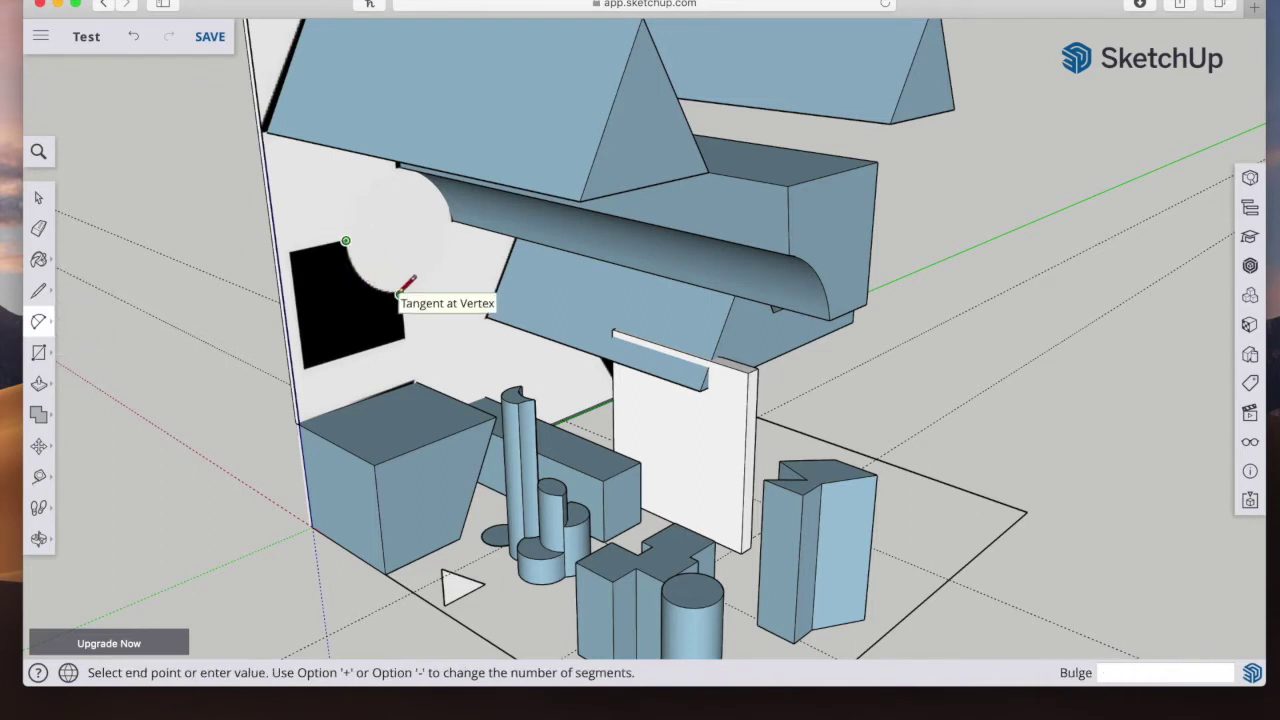
pyautogui.click(362, 279)
pyautogui.click(38, 385)
pyautogui.click(337, 290)
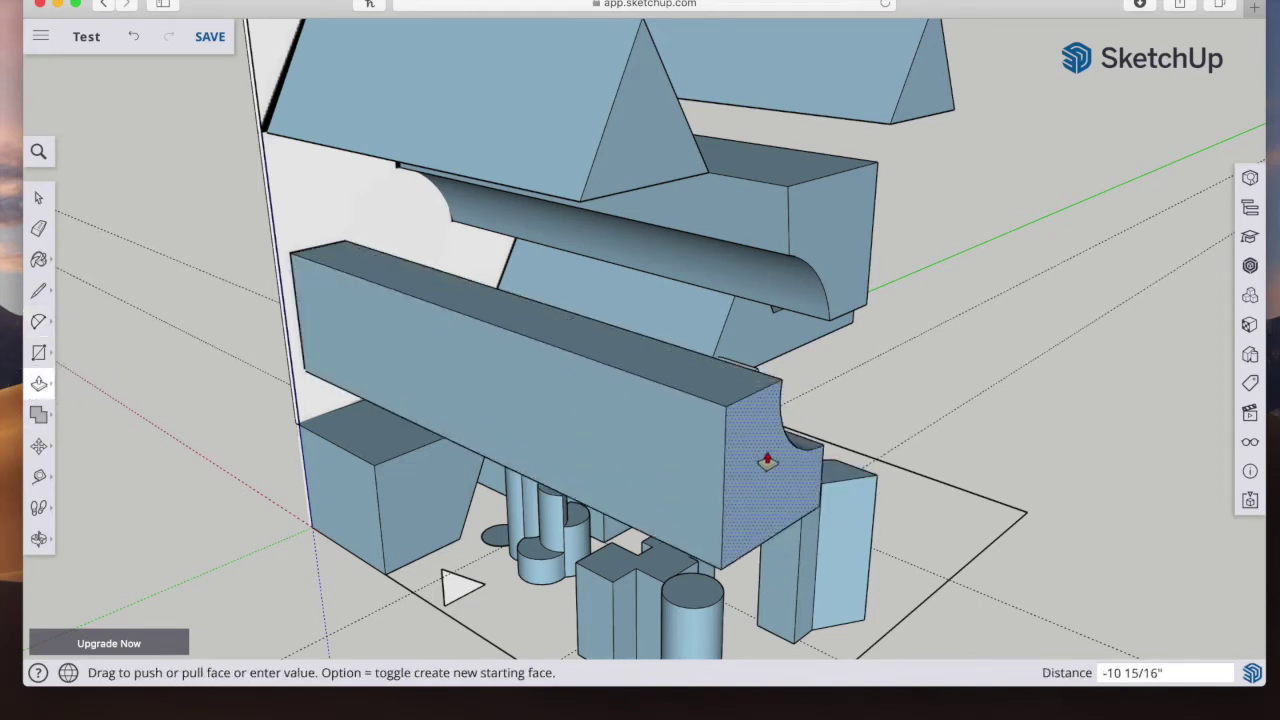
pyautogui.click(777, 438)
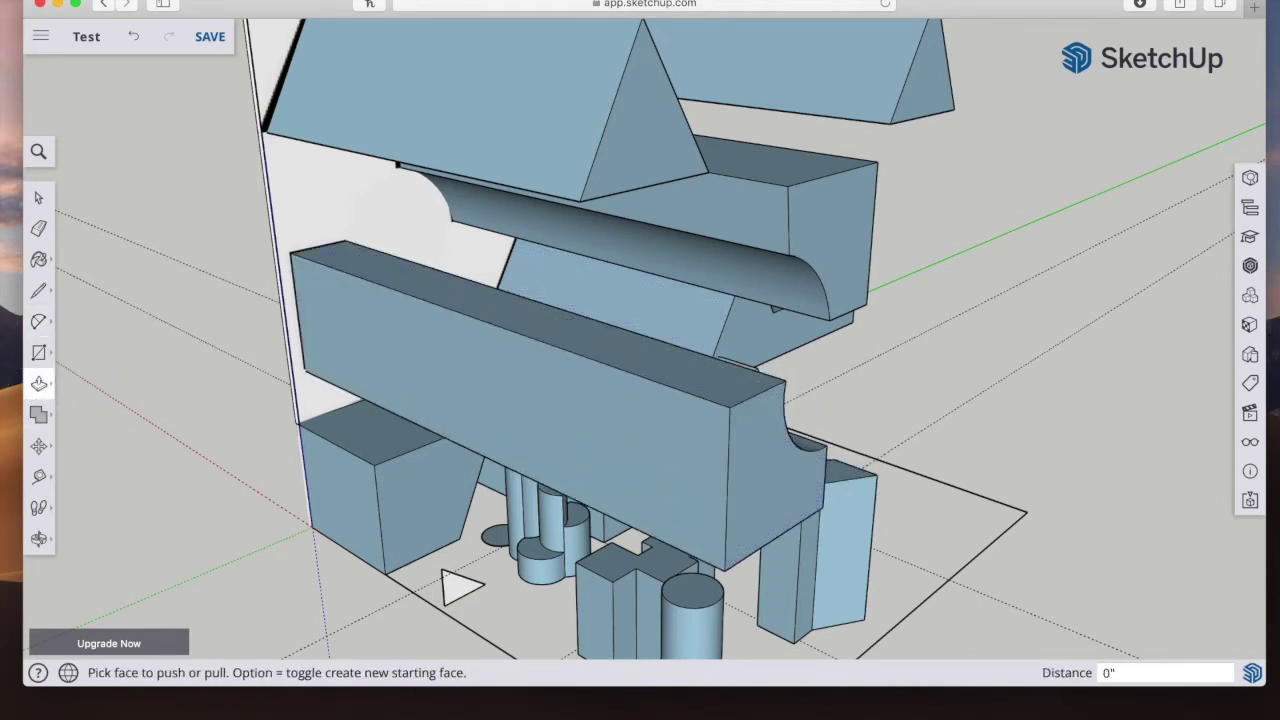
# Step: Delete the upright tile image together with the side and top edges of its square frame near the vertical axis
pyautogui.click(38, 197)
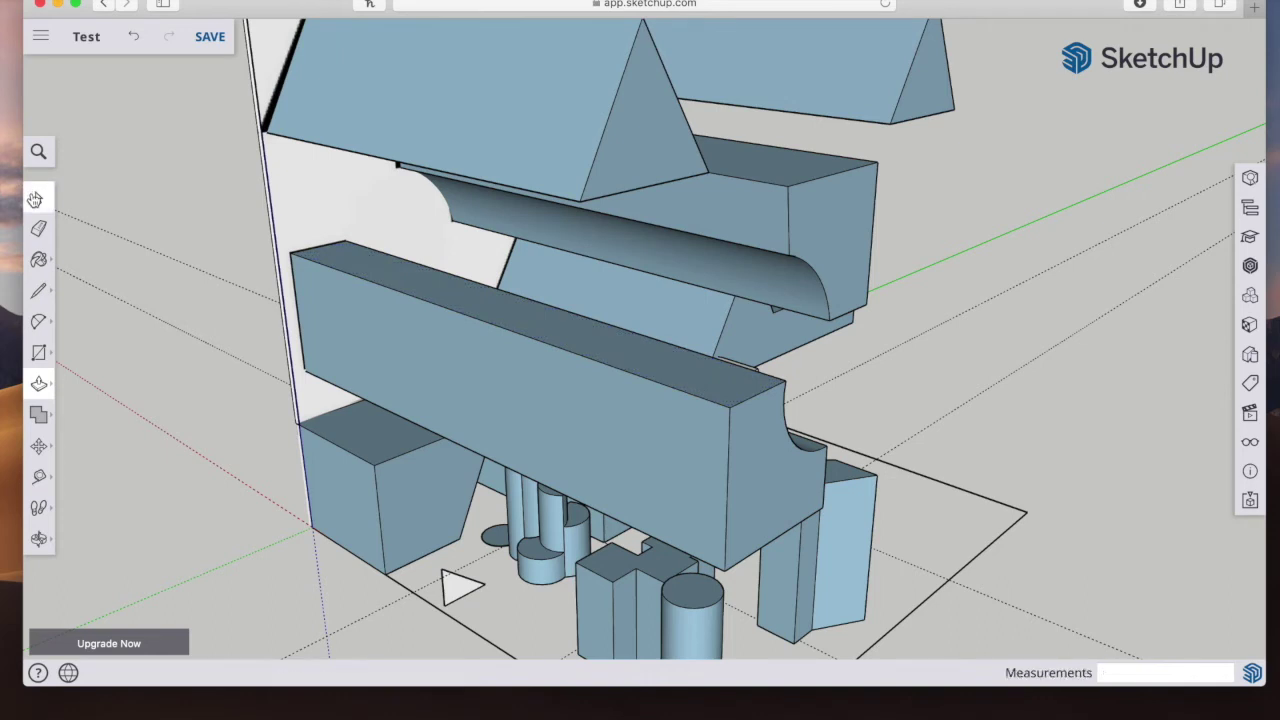
pyautogui.click(337, 182)
pyautogui.press('Delete')
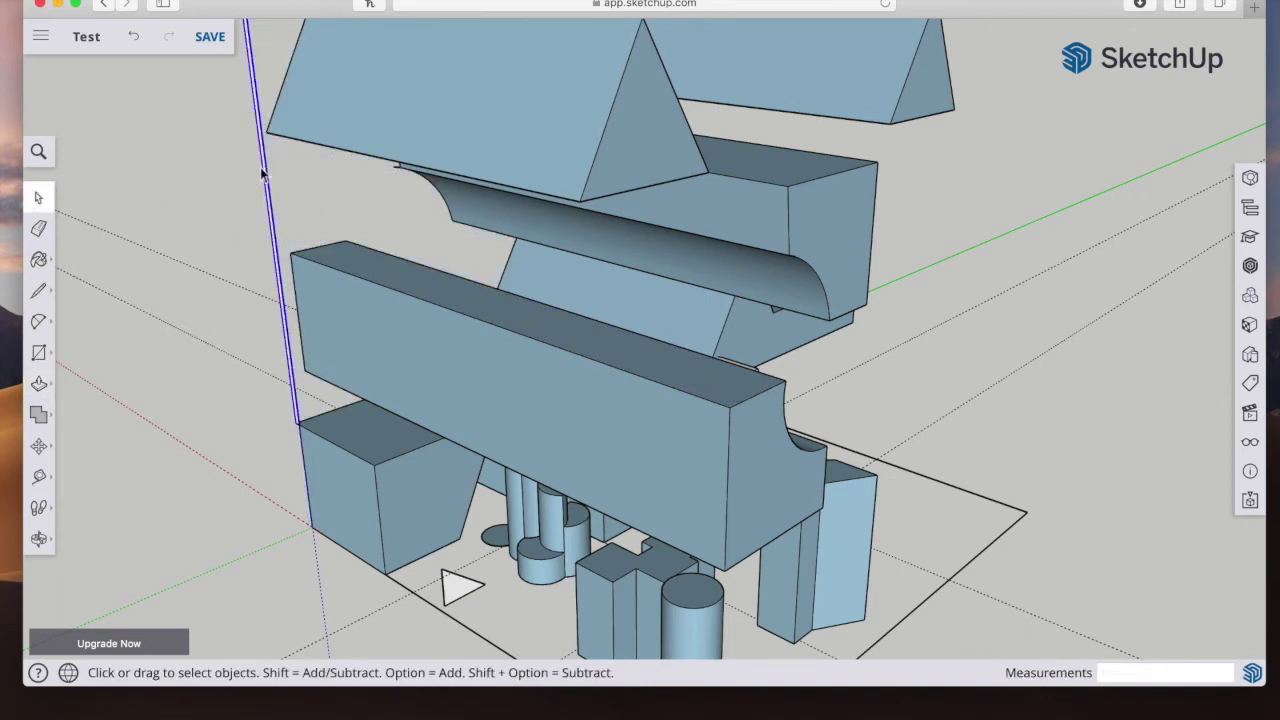
pyautogui.click(299, 168)
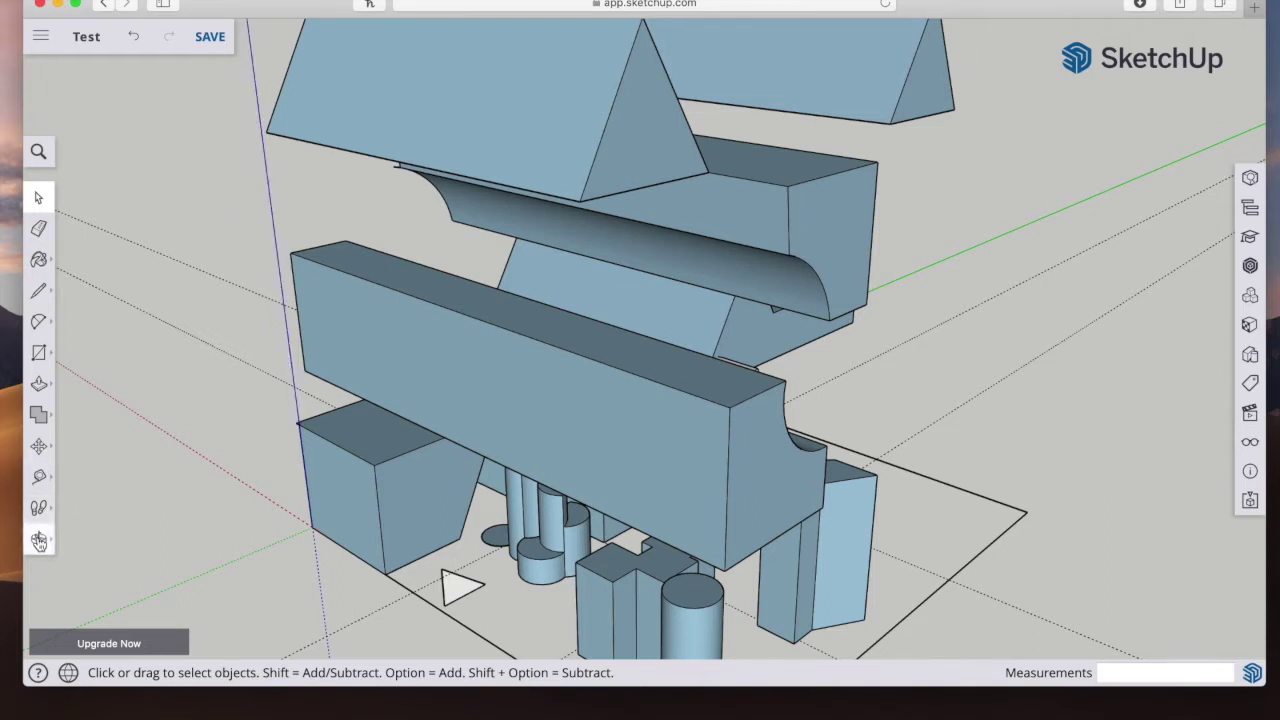
pyautogui.click(39, 540)
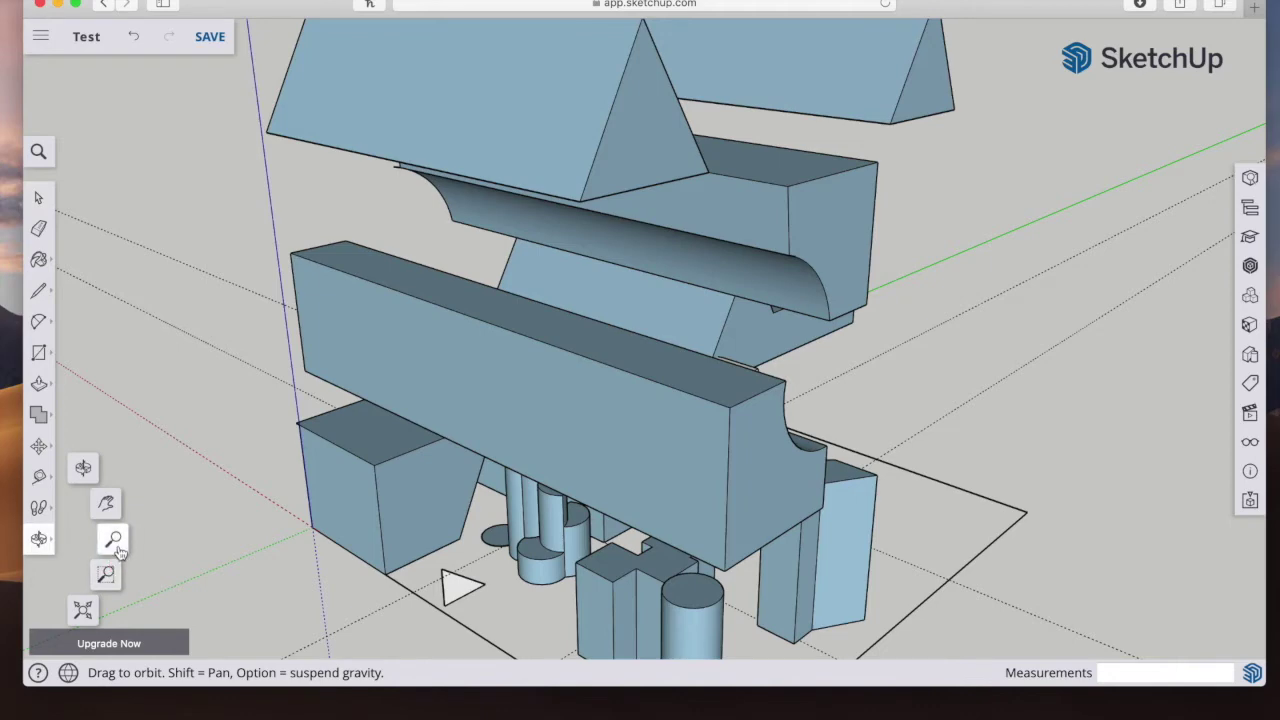
pyautogui.click(106, 537)
pyautogui.moveTo(650, 312); pyautogui.dragTo(500, 509)
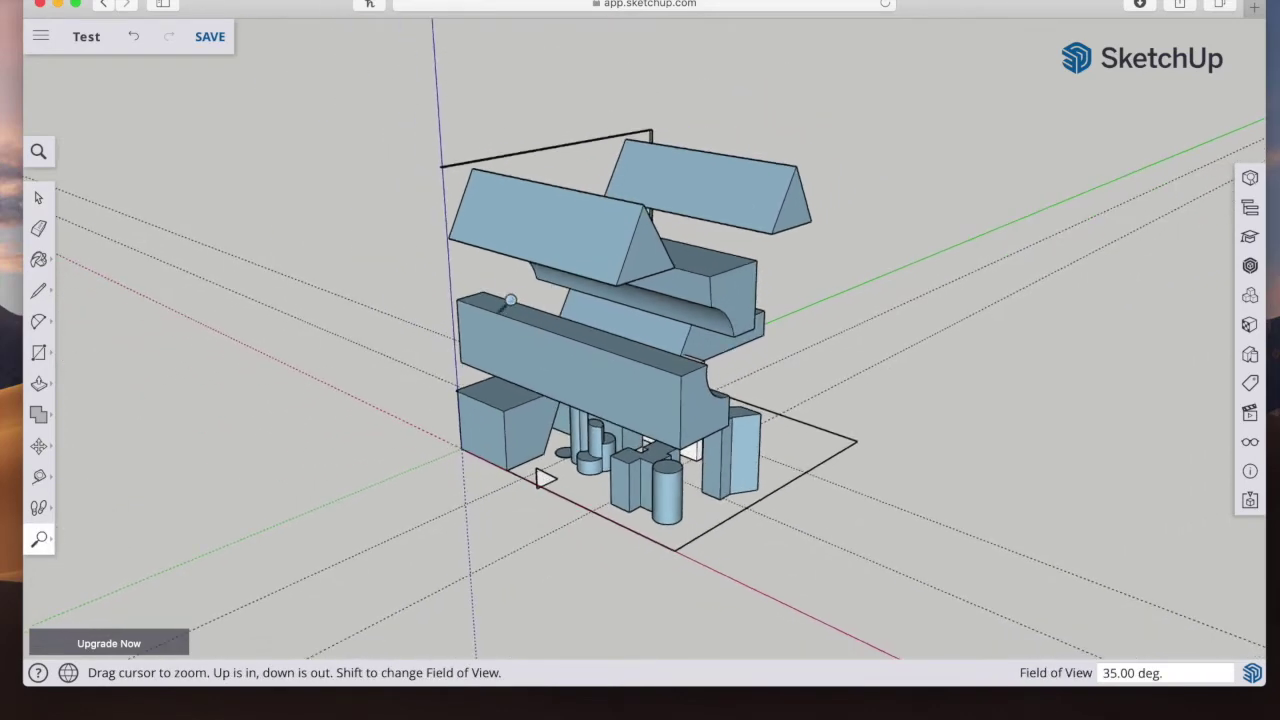
pyautogui.moveTo(586, 151); pyautogui.dragTo(544, 124)
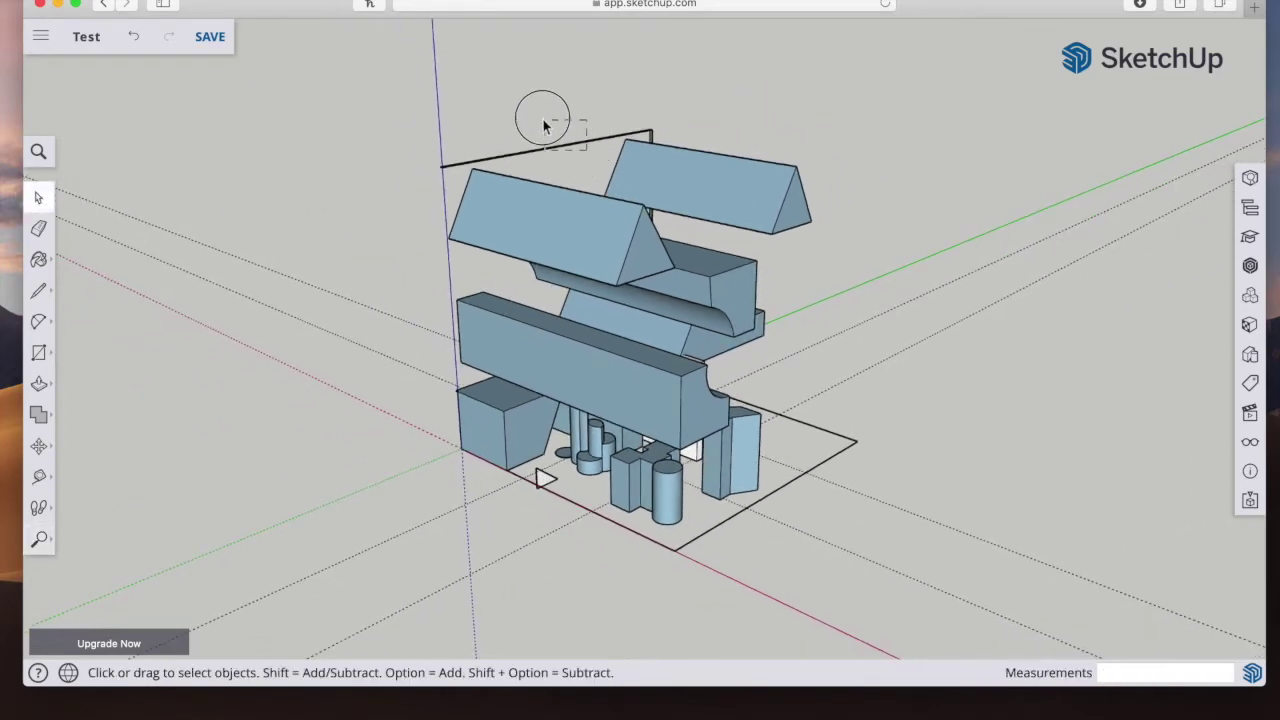
pyautogui.press('Delete')
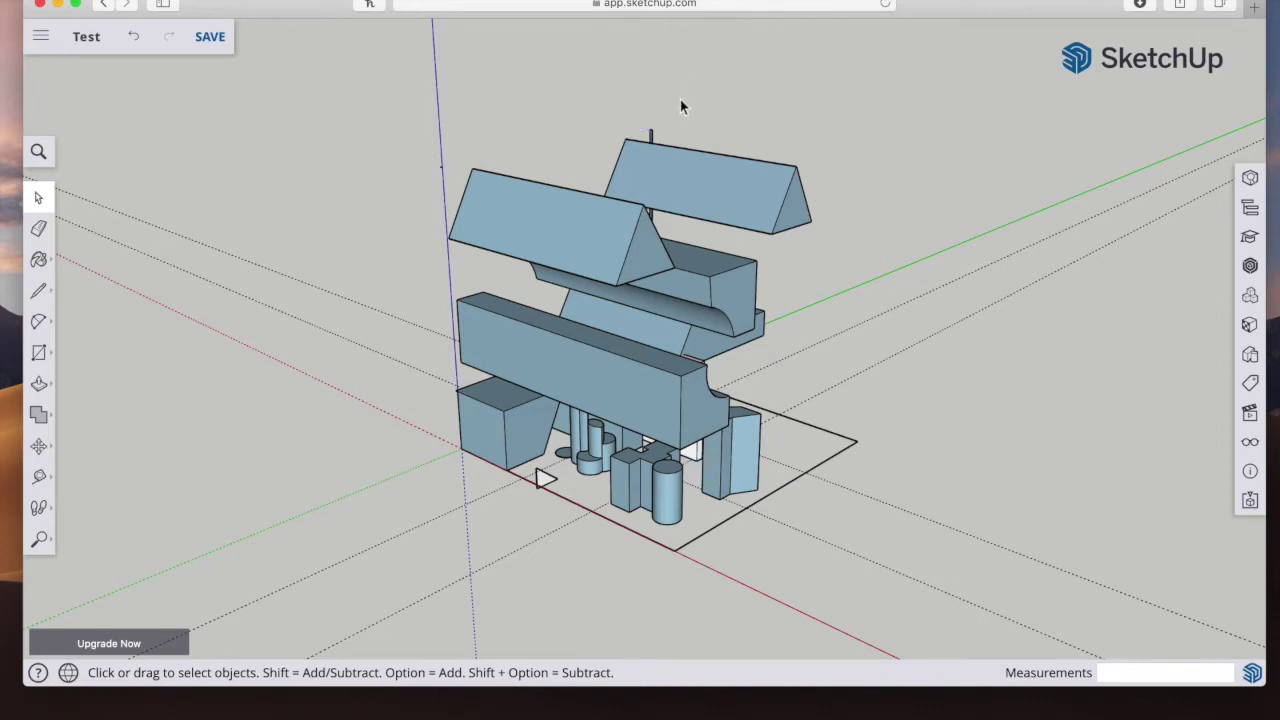
pyautogui.moveTo(428, 180); pyautogui.dragTo(452, 148)
# Step: Delete the remaining vertical frame edge and the stray outline lines hanging behind the triangular prisms
pyautogui.click(38, 538)
pyautogui.click(84, 467)
pyautogui.moveTo(600, 440); pyautogui.dragTo(551, 430)
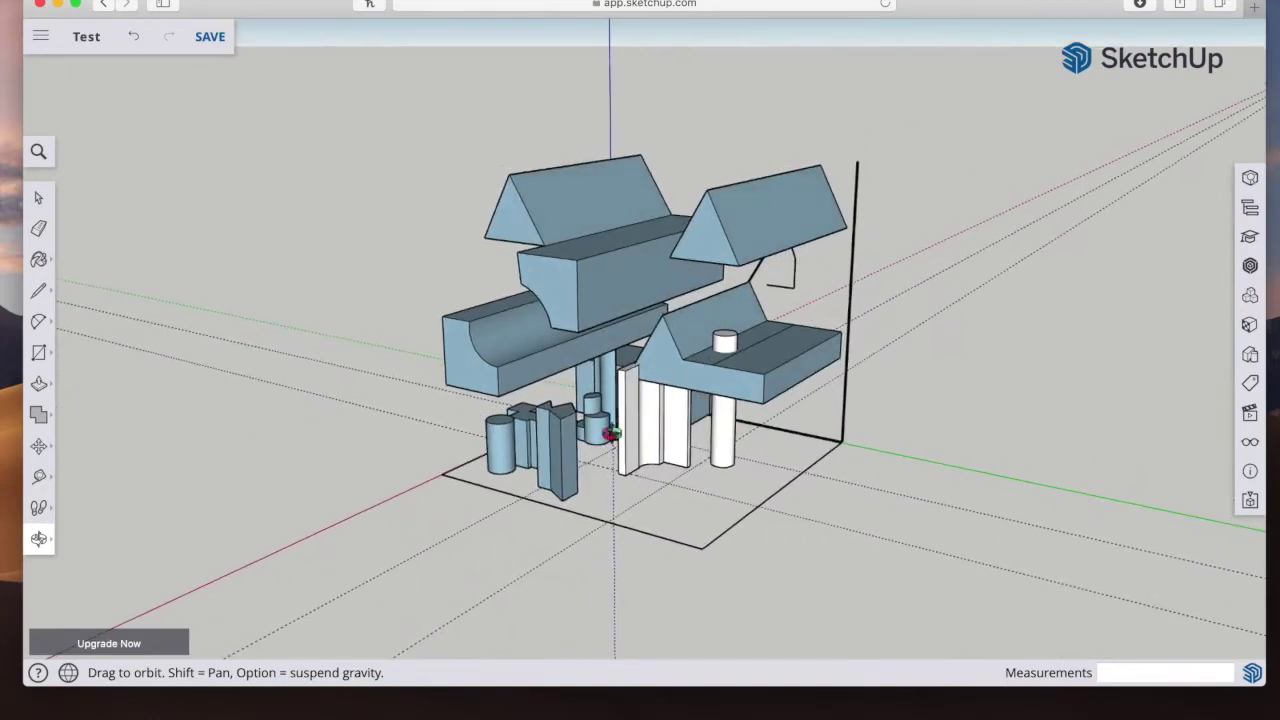
pyautogui.moveTo(629, 290); pyautogui.dragTo(711, 328)
pyautogui.click(39, 199)
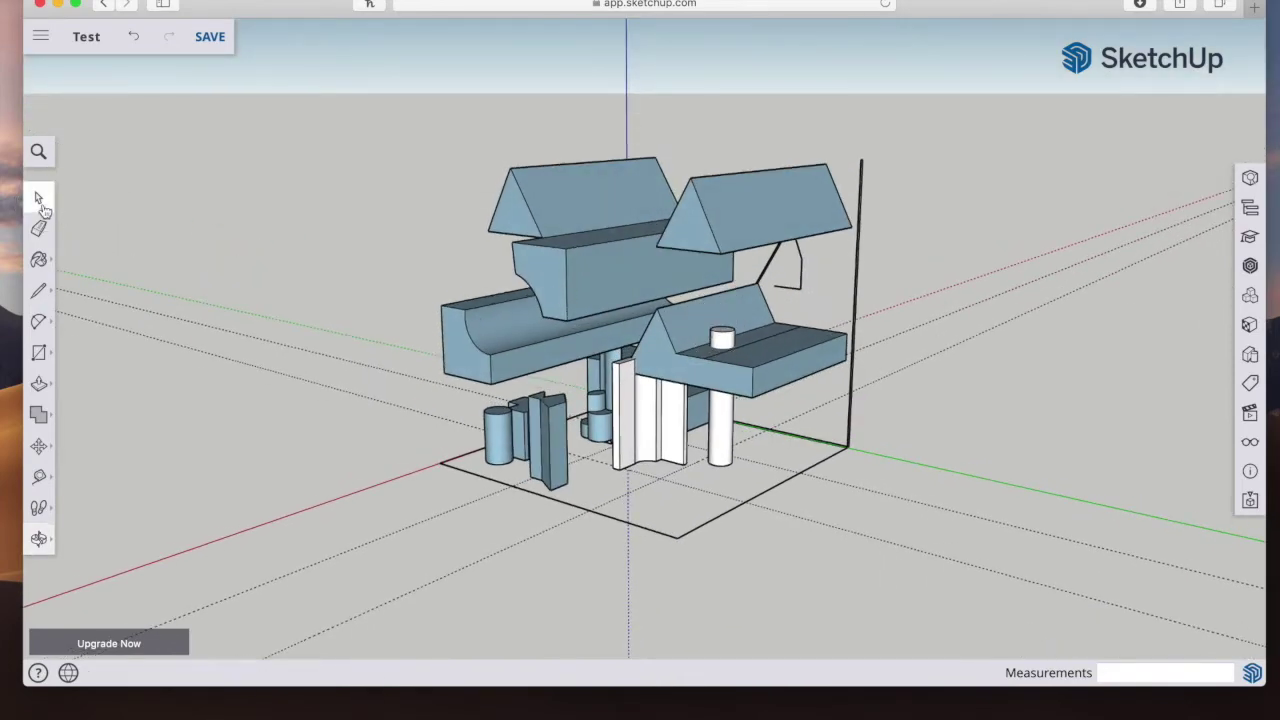
pyautogui.click(860, 165)
pyautogui.press('Delete')
pyautogui.click(798, 264)
pyautogui.press('Delete')
pyautogui.click(785, 283)
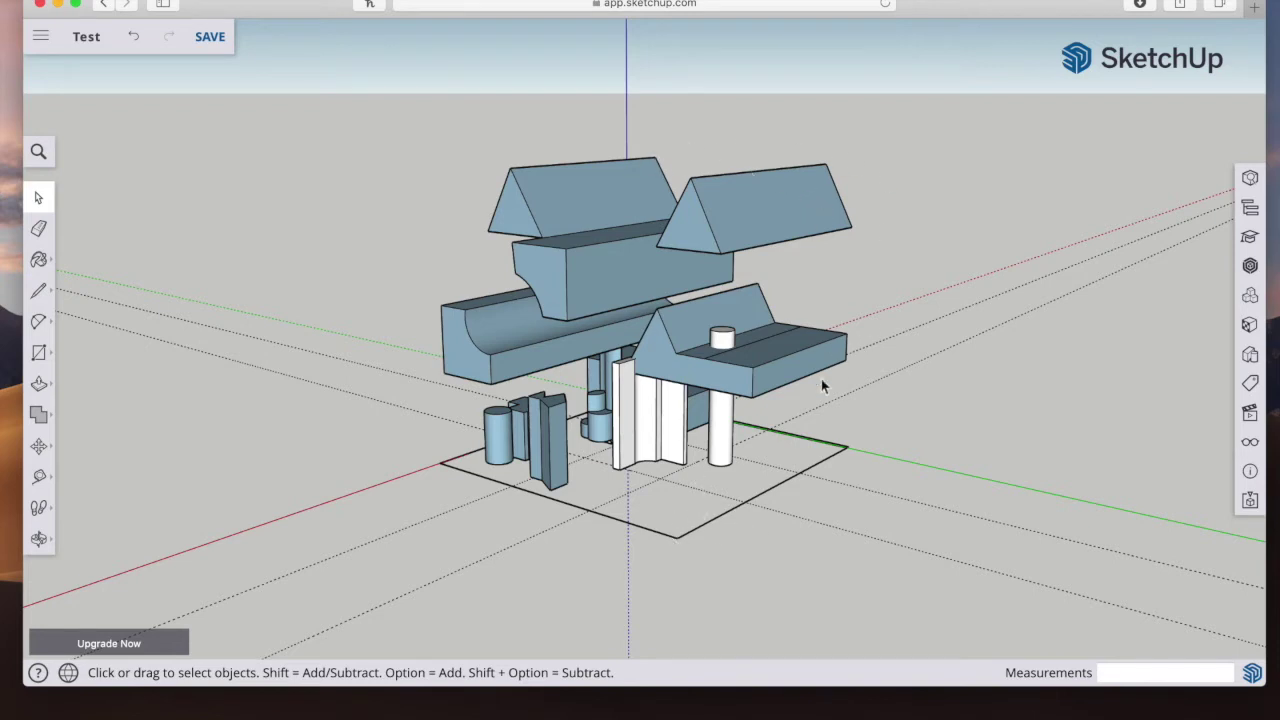
# Step: Select the whole model for painting and set the materials browser to the Details view
pyautogui.click(38, 198)
pyautogui.moveTo(373, 636); pyautogui.dragTo(996, 122)
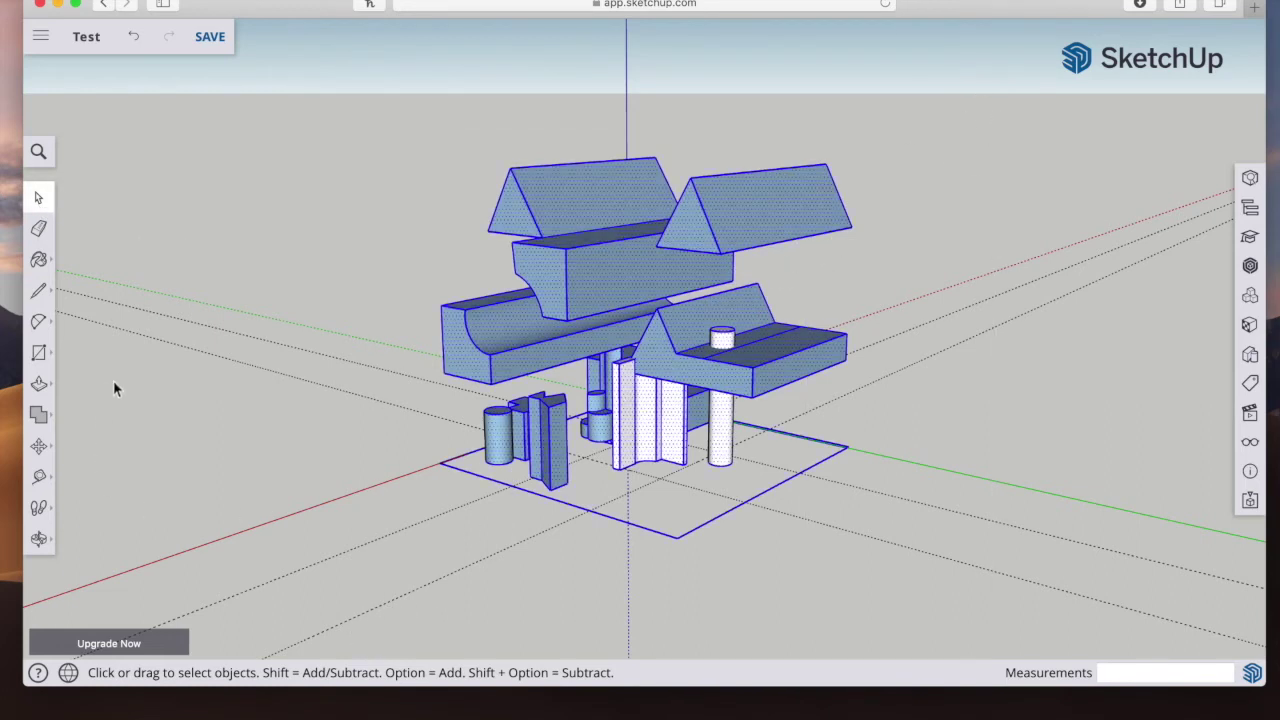
pyautogui.click(40, 262)
pyautogui.click(83, 245)
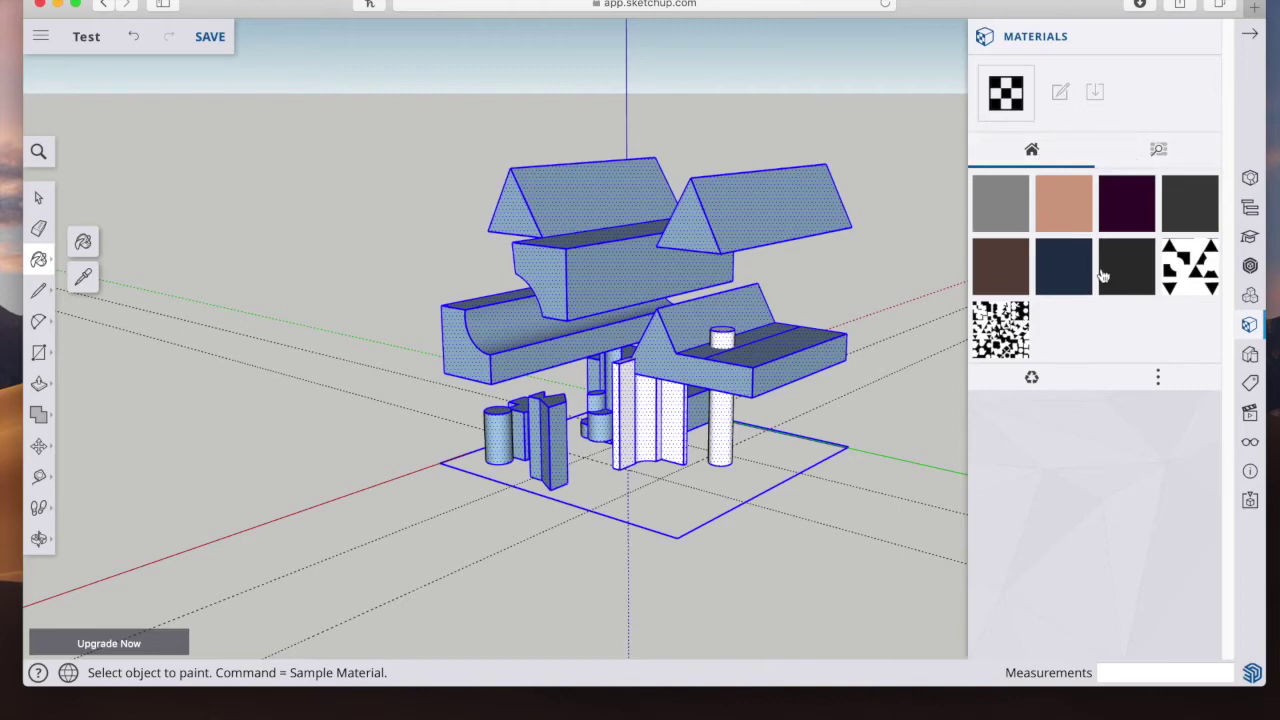
pyautogui.click(1167, 384)
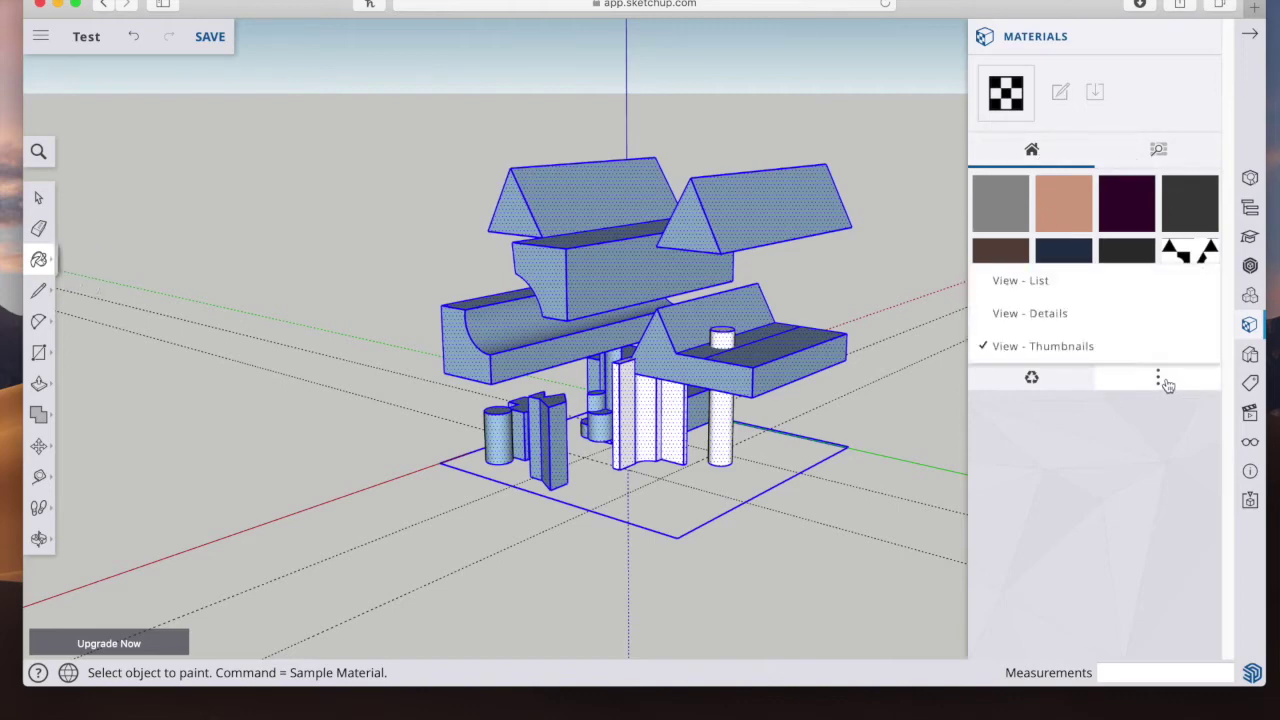
pyautogui.click(1168, 290)
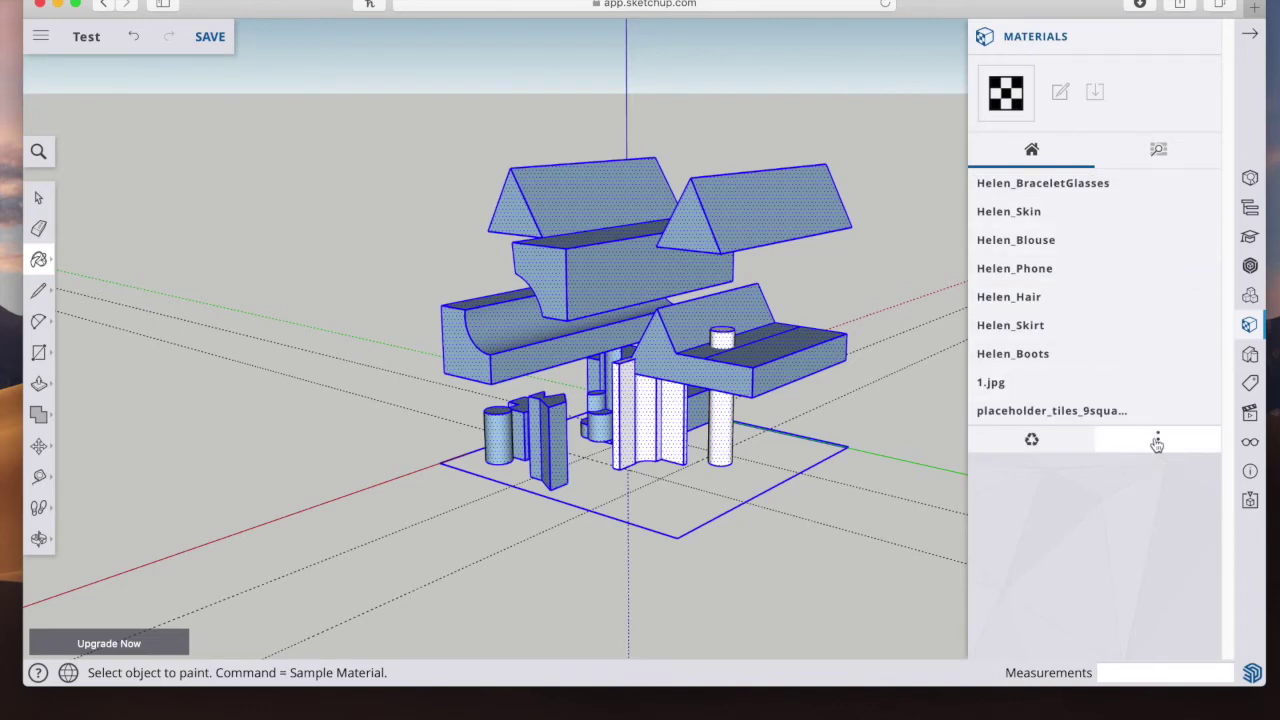
pyautogui.click(1158, 440)
pyautogui.click(1123, 380)
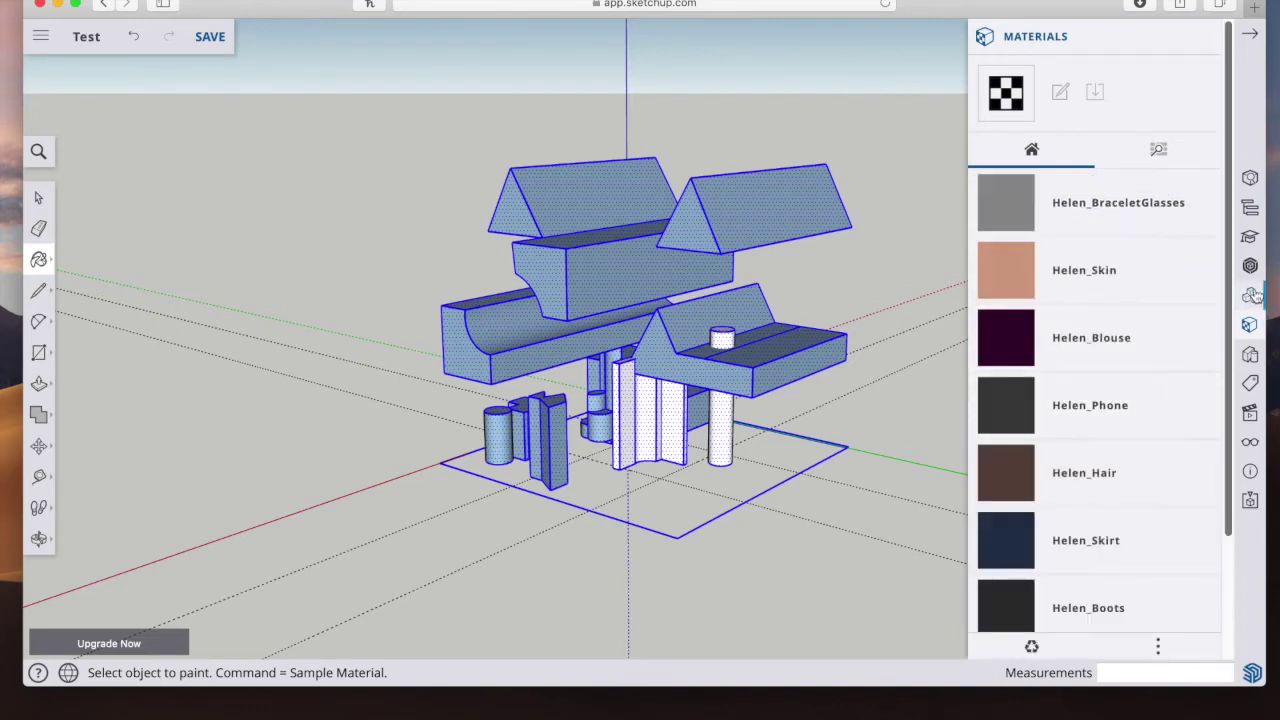
# Step: Paint the selected model white with Color M00 from the Colors material collection
pyautogui.scroll(-3, 1215, 383)
pyautogui.moveTo(1215, 378); pyautogui.dragTo(1247, 242)
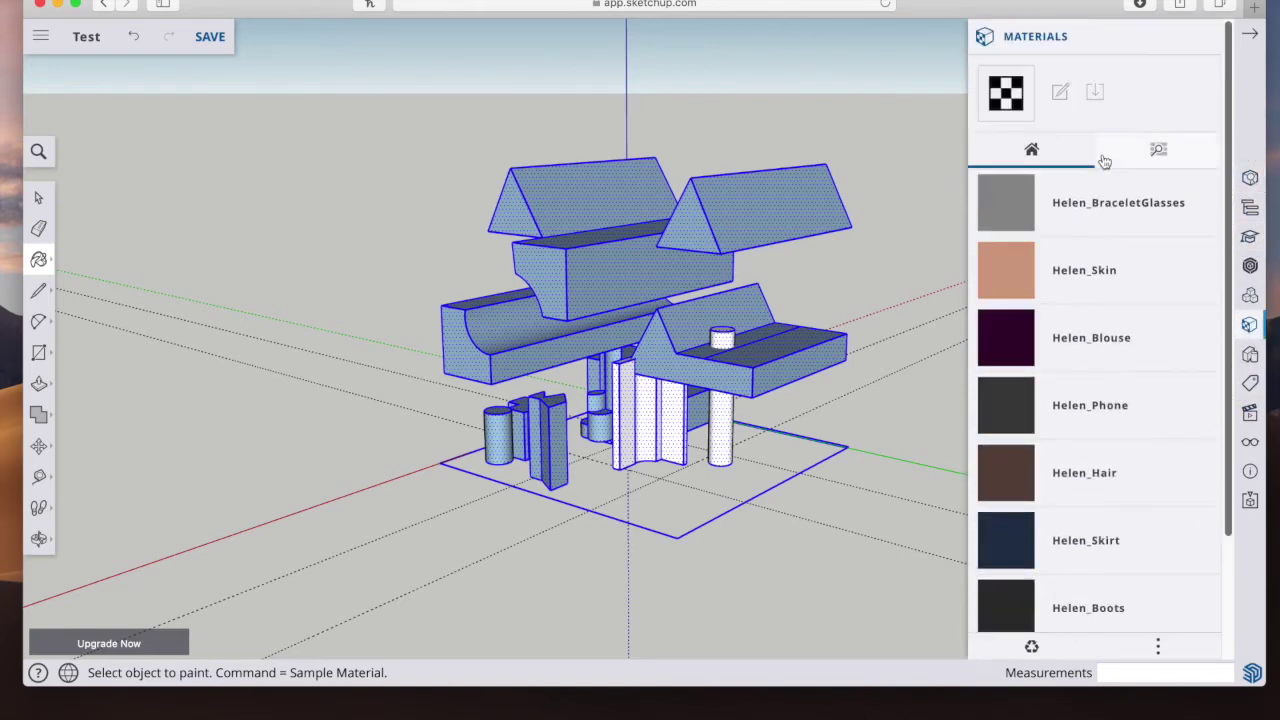
pyautogui.click(1050, 151)
pyautogui.click(1168, 154)
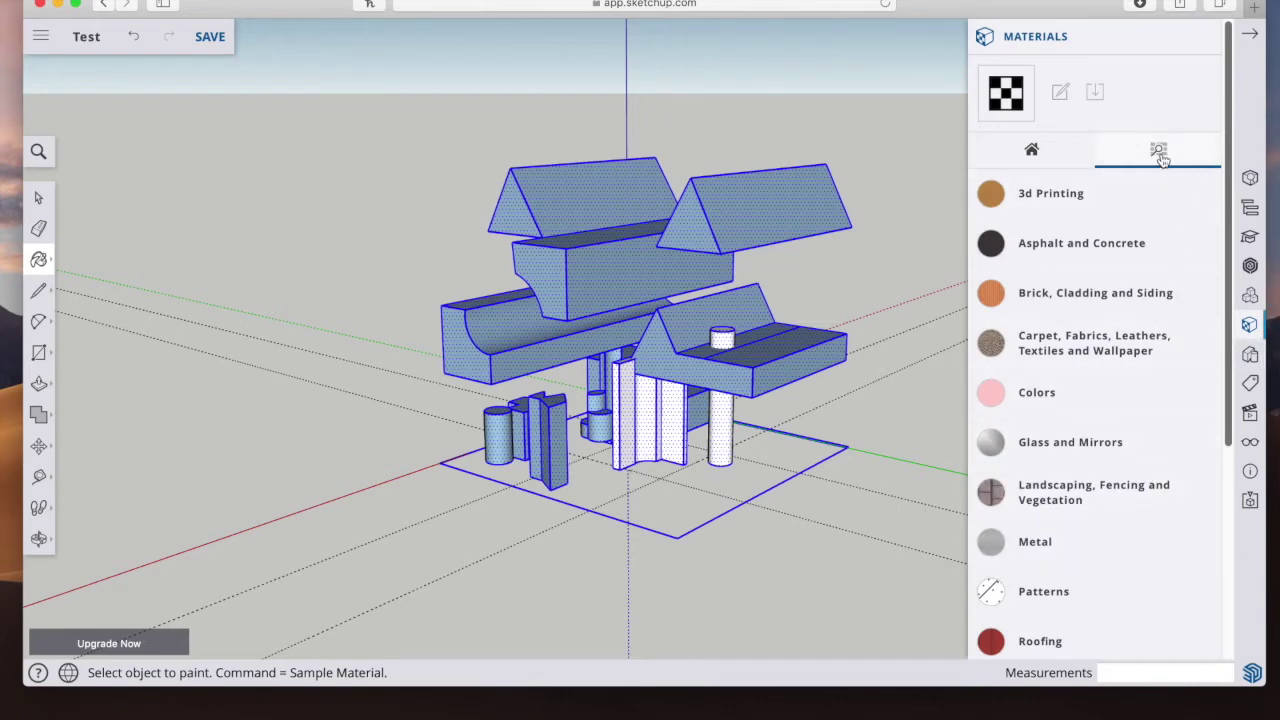
pyautogui.moveTo(1230, 233); pyautogui.dragTo(1252, 216)
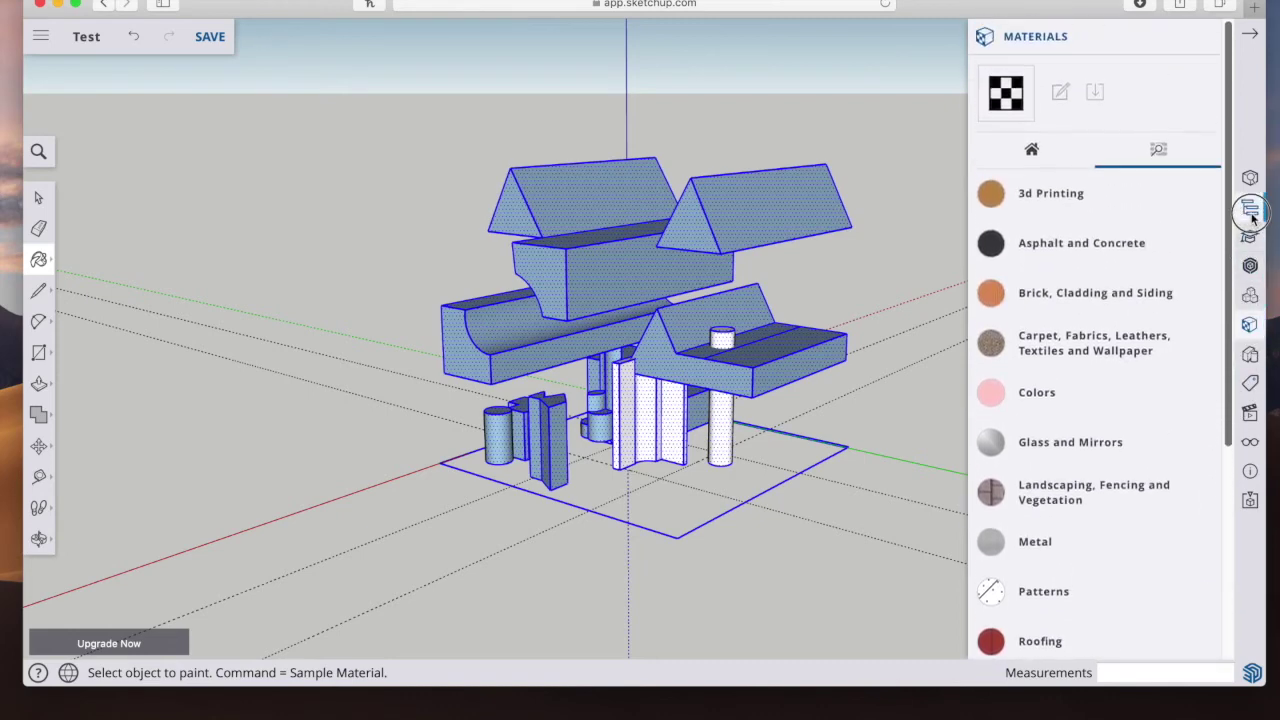
pyautogui.click(1123, 400)
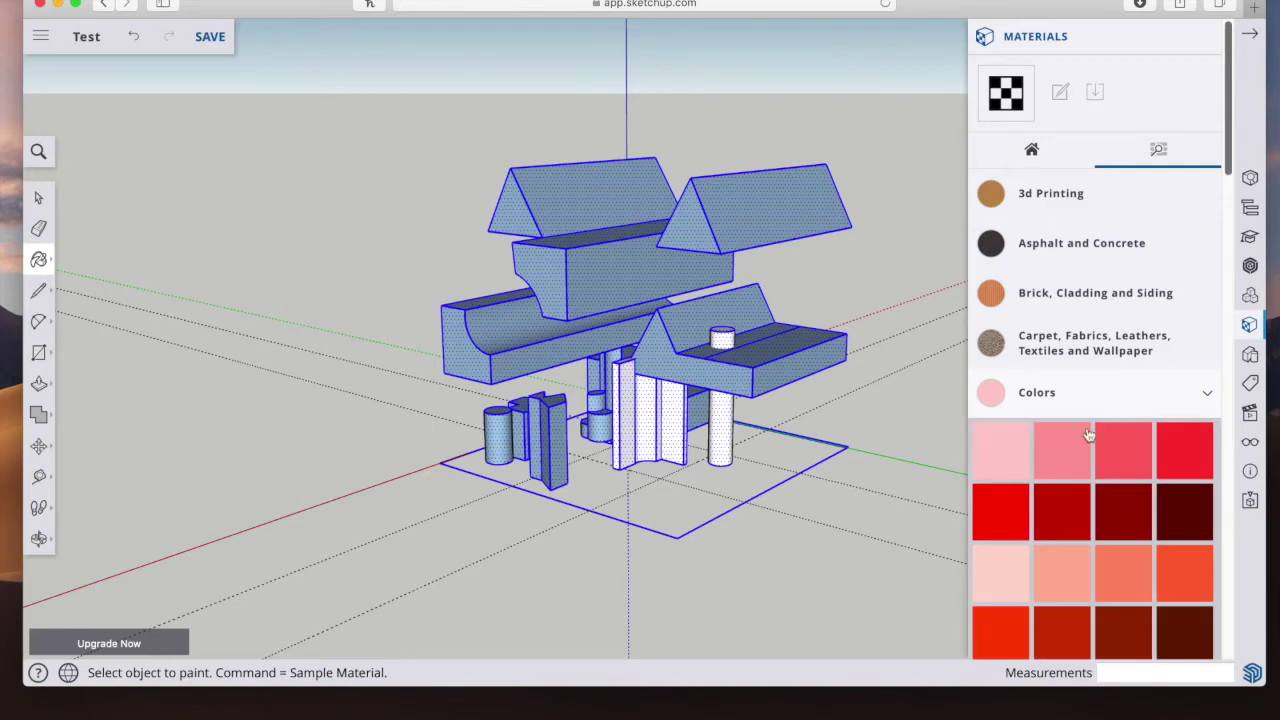
pyautogui.moveTo(1232, 158); pyautogui.dragTo(1237, 538)
pyautogui.click(1062, 375)
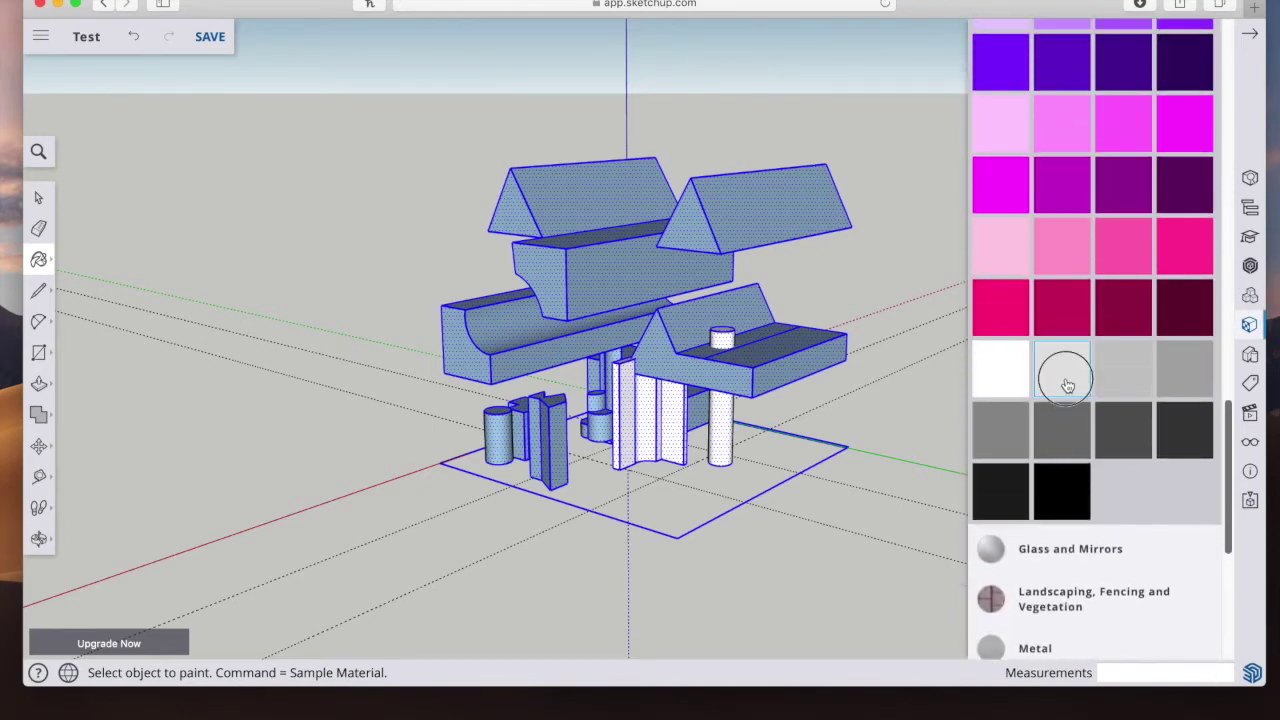
pyautogui.click(996, 380)
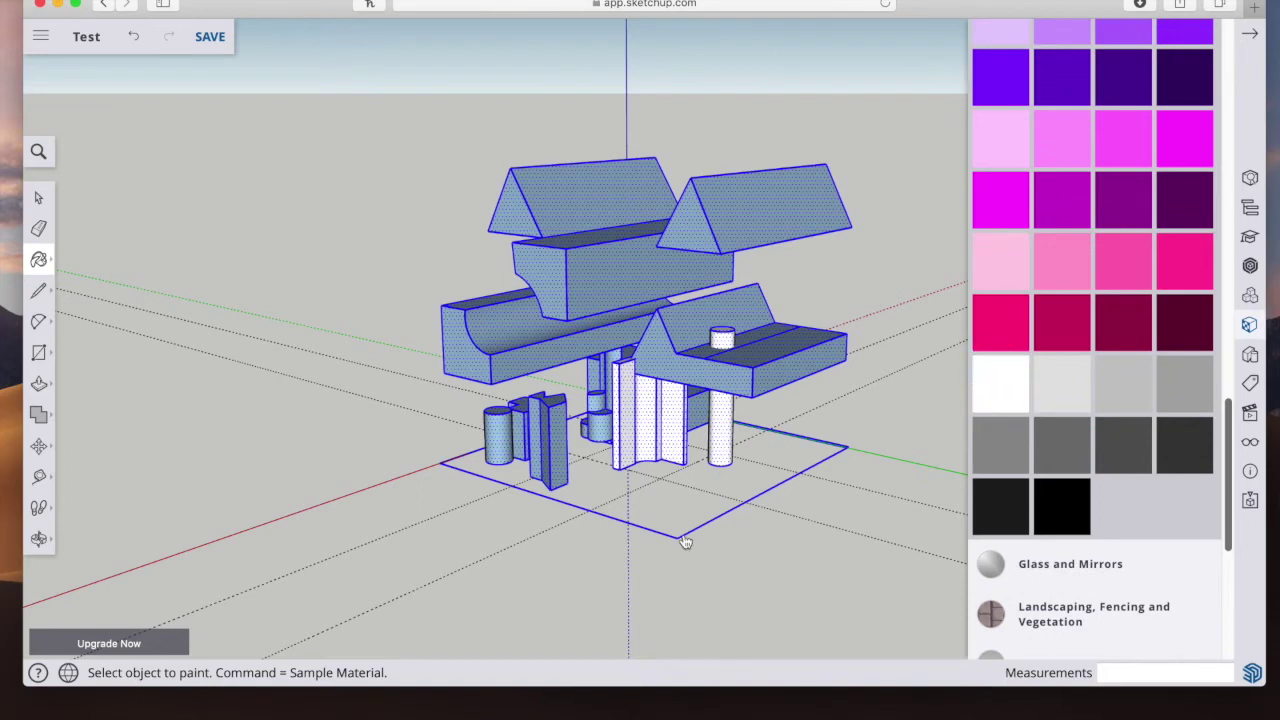
pyautogui.click(596, 266)
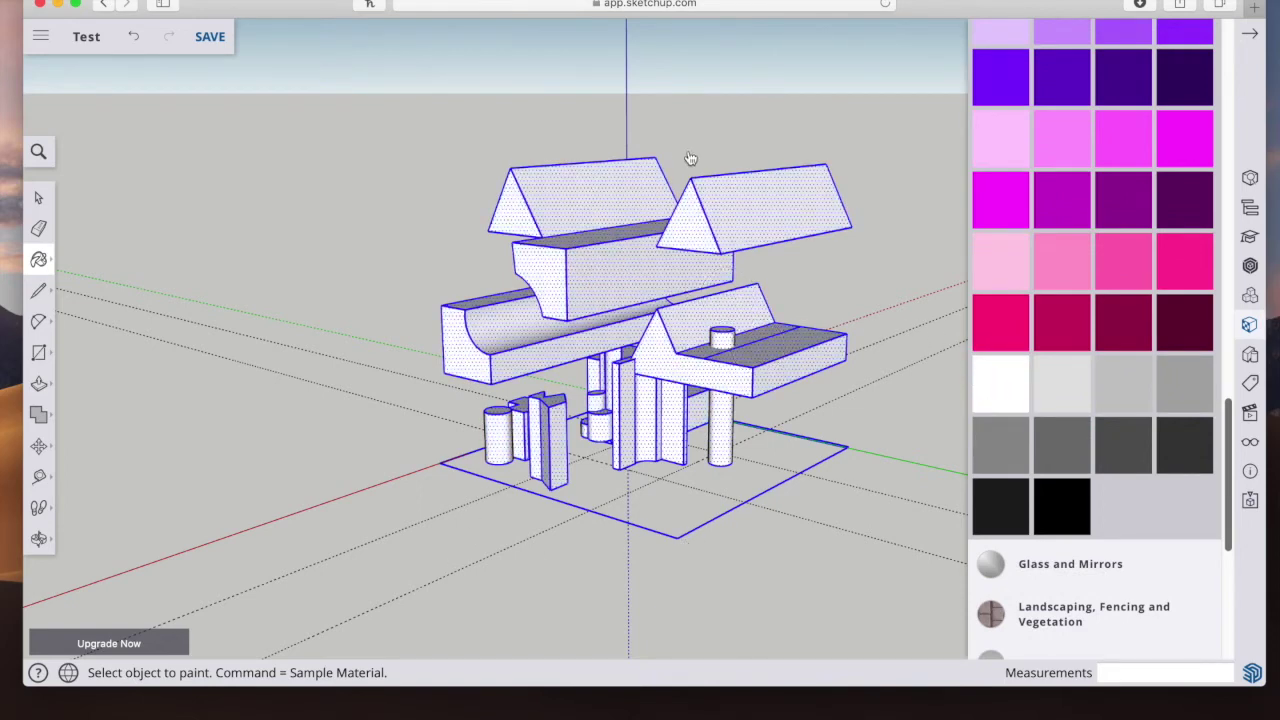
# Step: Deselect the model, collapse the Colors collection and close the materials browser
pyautogui.click(45, 199)
pyautogui.click(251, 206)
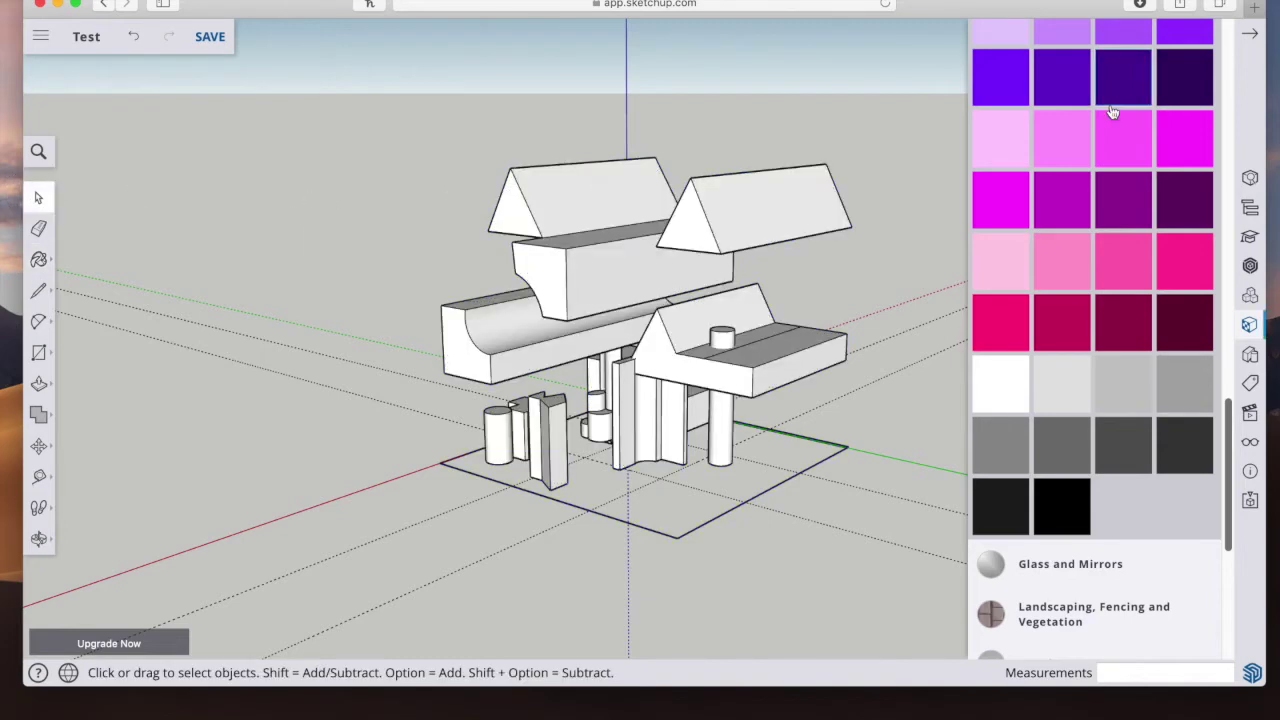
pyautogui.moveTo(1229, 463); pyautogui.dragTo(1247, 12)
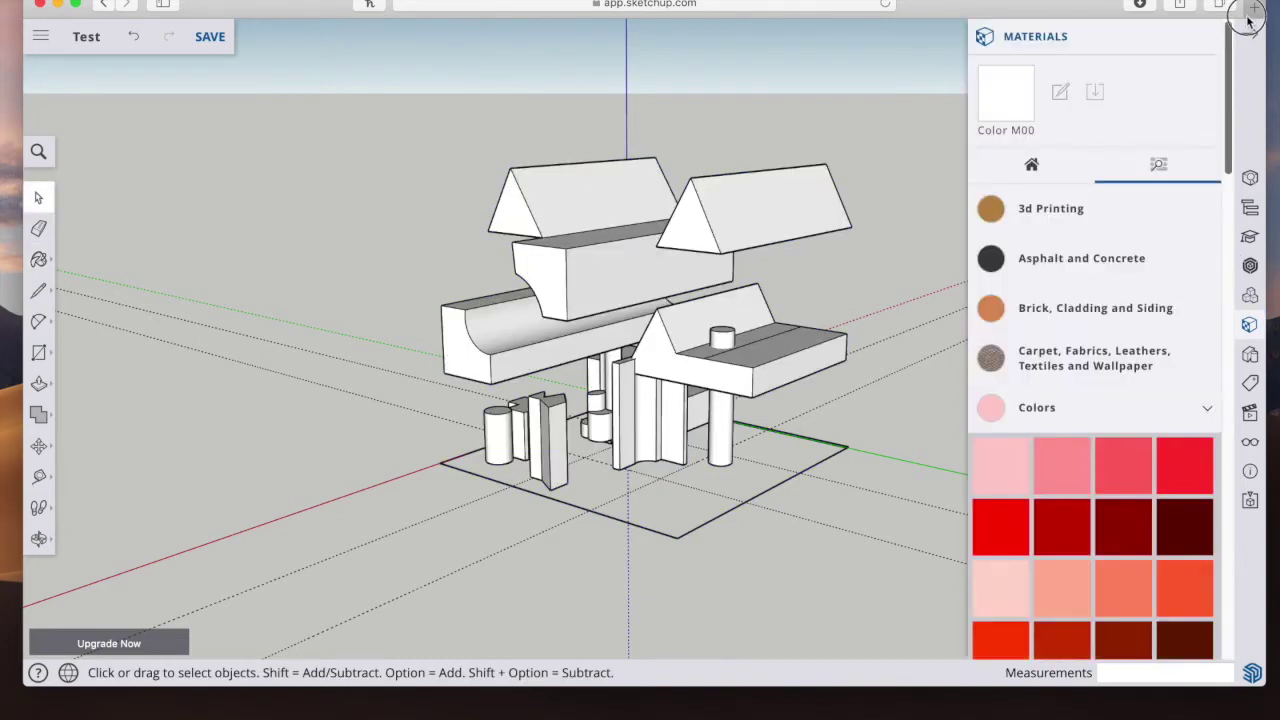
pyautogui.click(1208, 407)
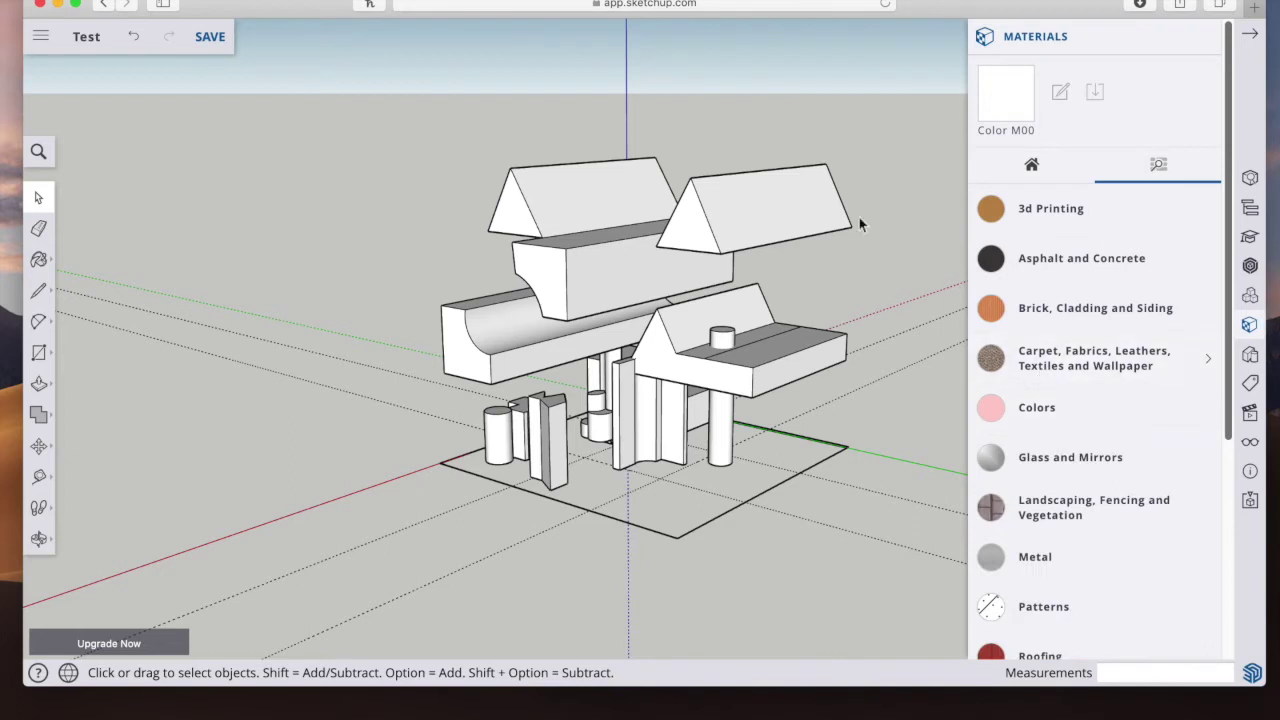
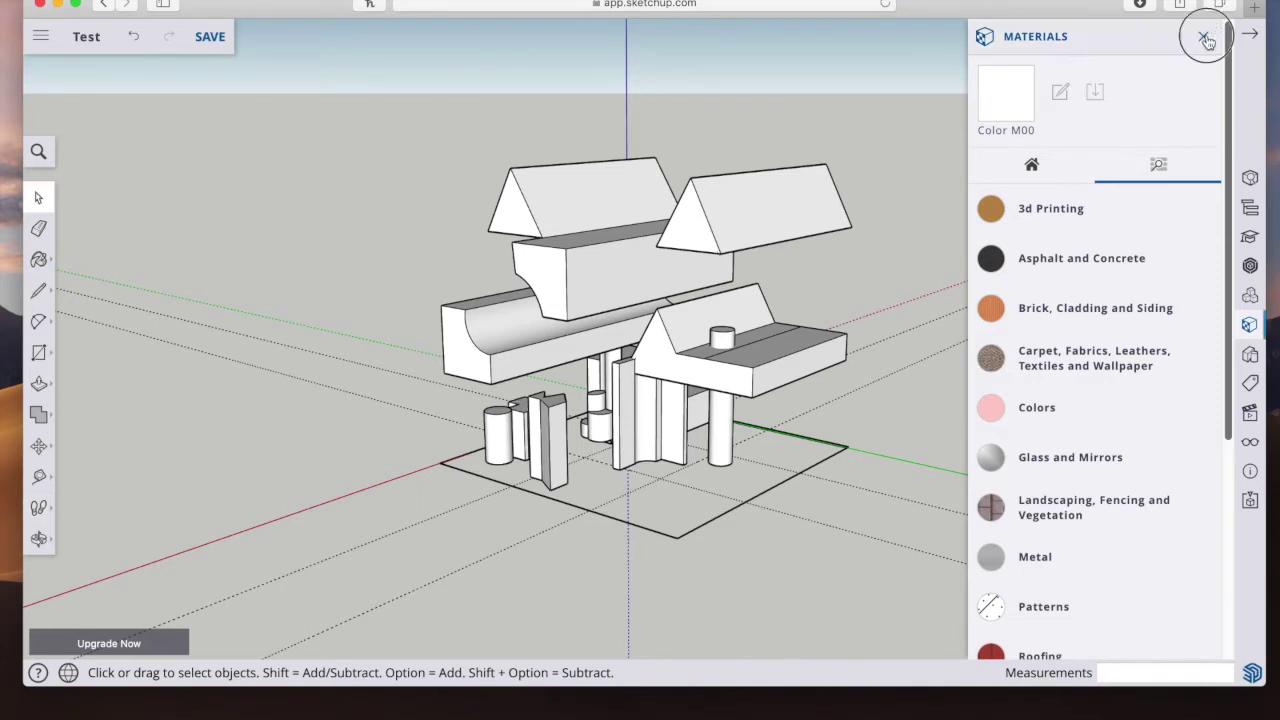
pyautogui.click(1207, 36)
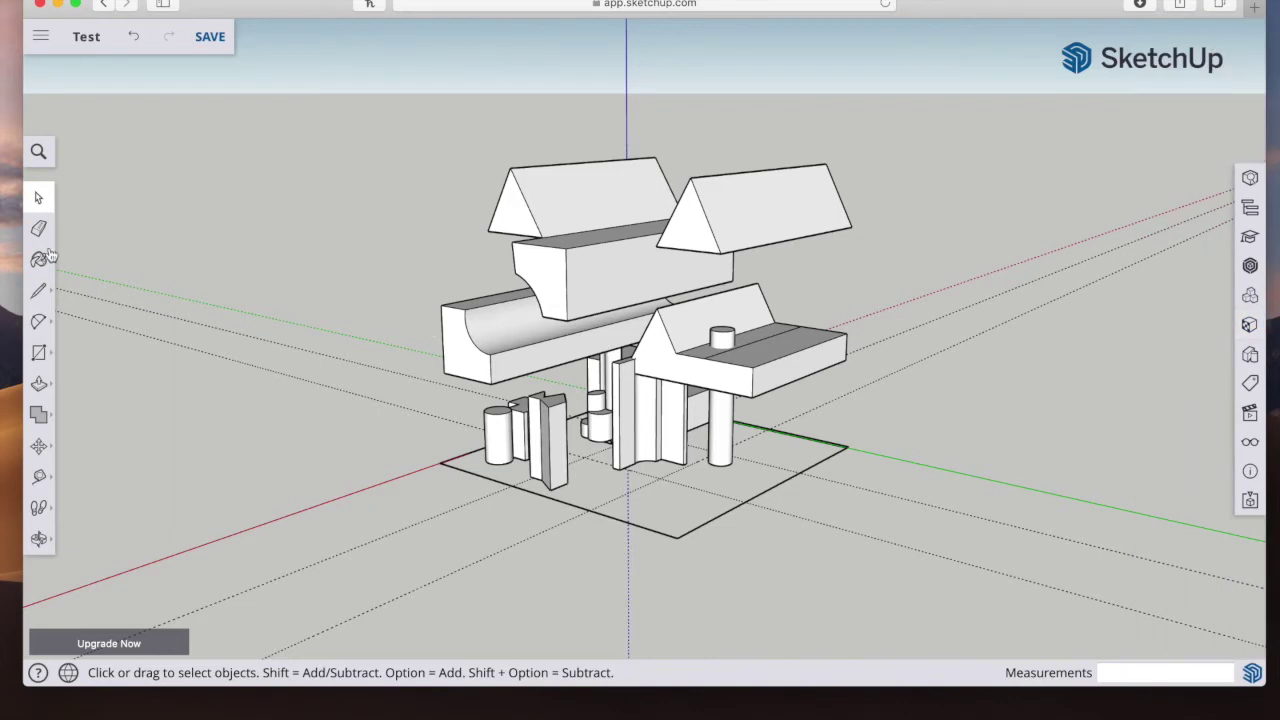
# Step: Delete the notched beam's flat side face, one sloped face of the rear triangular prism and the front prism's triangular end face
pyautogui.click(645, 281)
pyautogui.press('Delete')
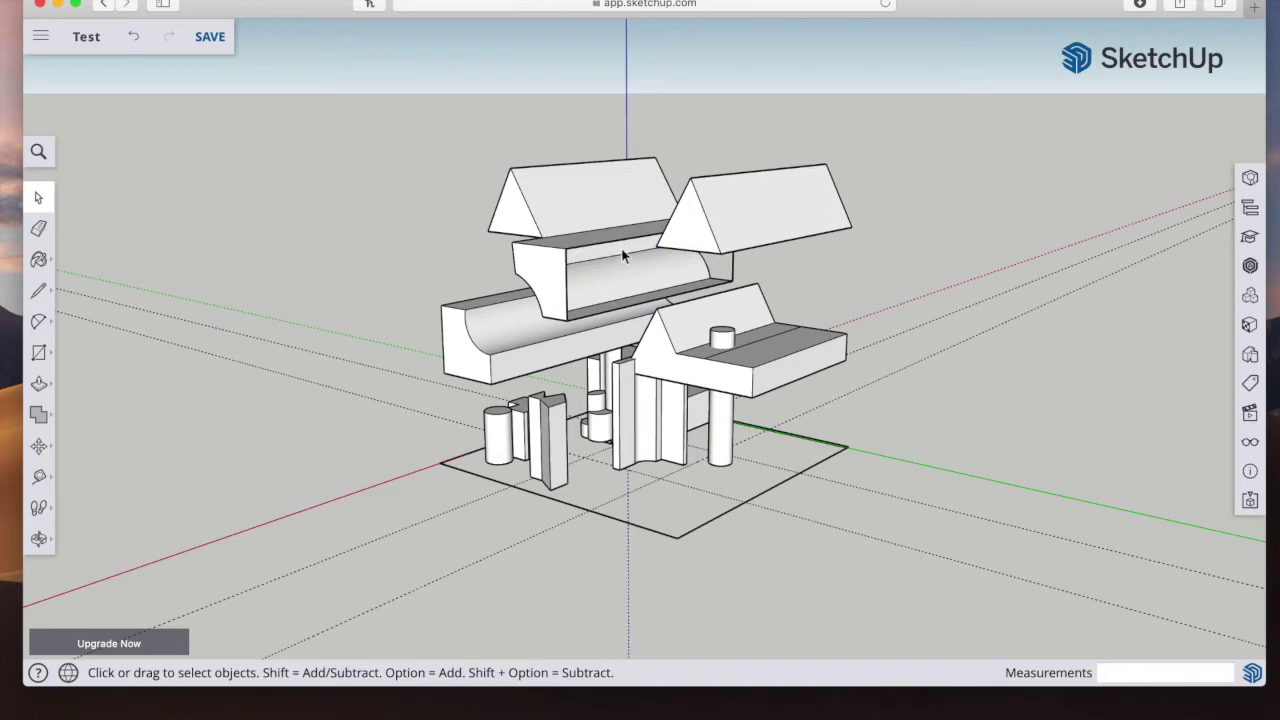
pyautogui.click(730, 216)
pyautogui.click(581, 209)
pyautogui.press('Delete')
pyautogui.click(700, 240)
pyautogui.press('Delete')
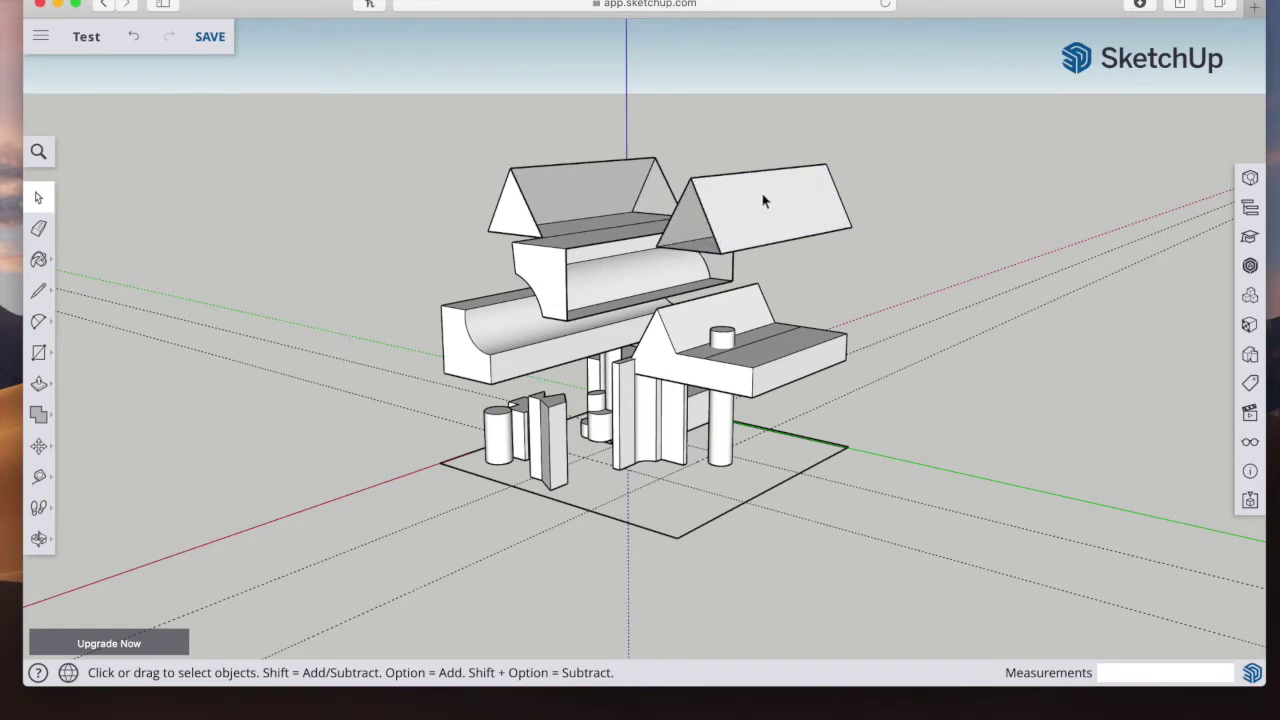
# Step: Zoom in on the white model to examine the opened forms
pyautogui.click(39, 538)
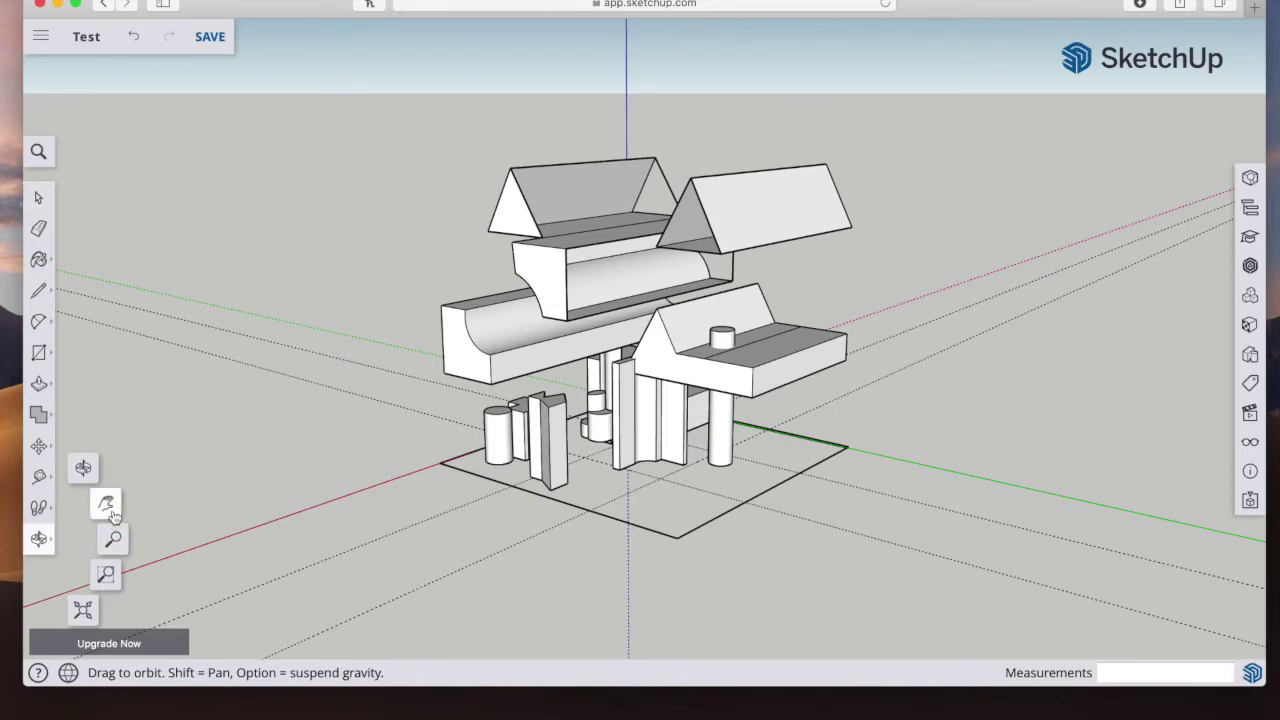
pyautogui.click(113, 539)
pyautogui.moveTo(623, 223); pyautogui.dragTo(820, 163)
pyautogui.click(40, 538)
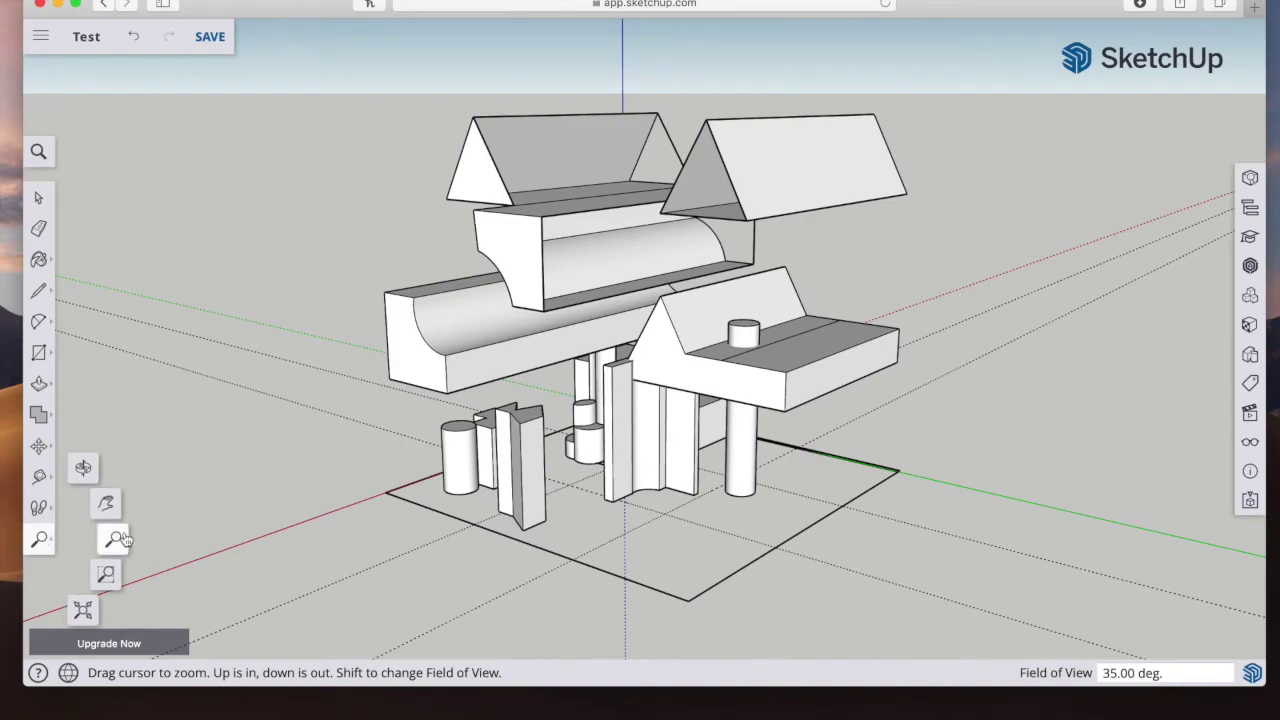
# Step: Delete the exposed long side face of the upper curved block
pyautogui.click(83, 467)
pyautogui.moveTo(643, 194); pyautogui.dragTo(709, 271)
pyautogui.click(38, 197)
pyautogui.click(623, 221)
pyautogui.press('Delete')
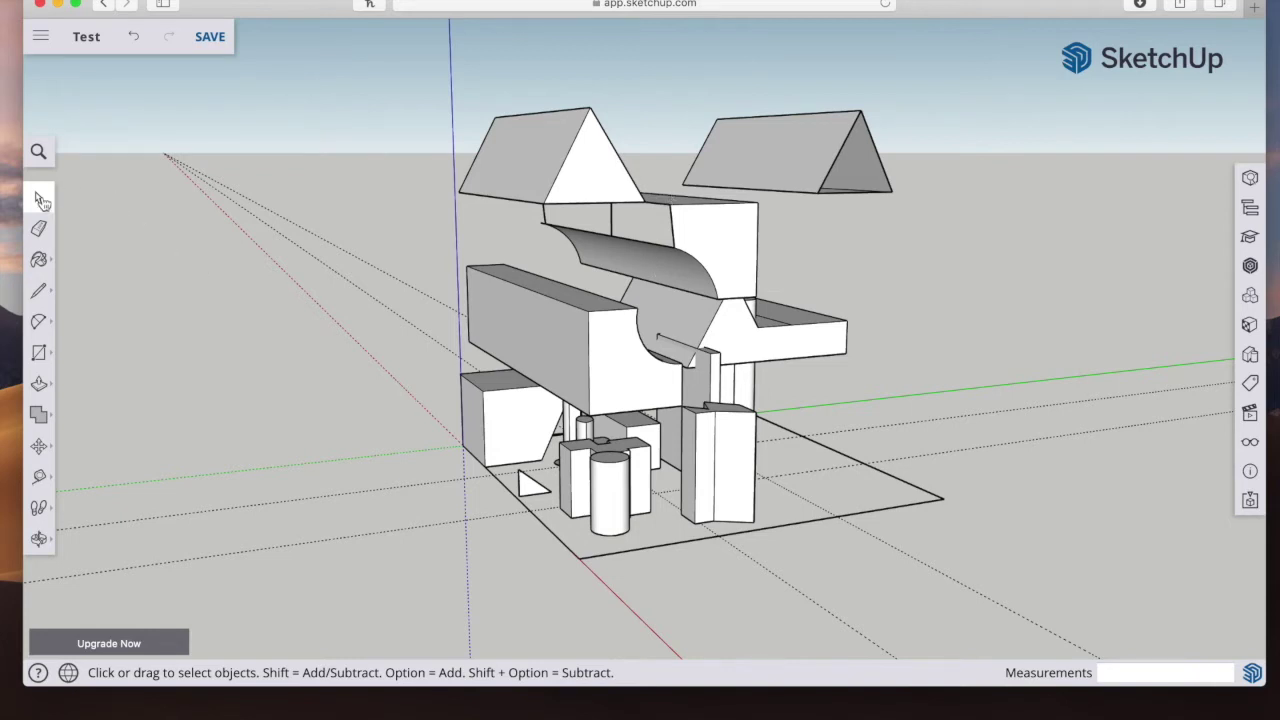
# Step: Delete the flat long side face, the bottom face and its leftover long edge from the lower curved block
pyautogui.click(566, 360)
pyautogui.press('Delete')
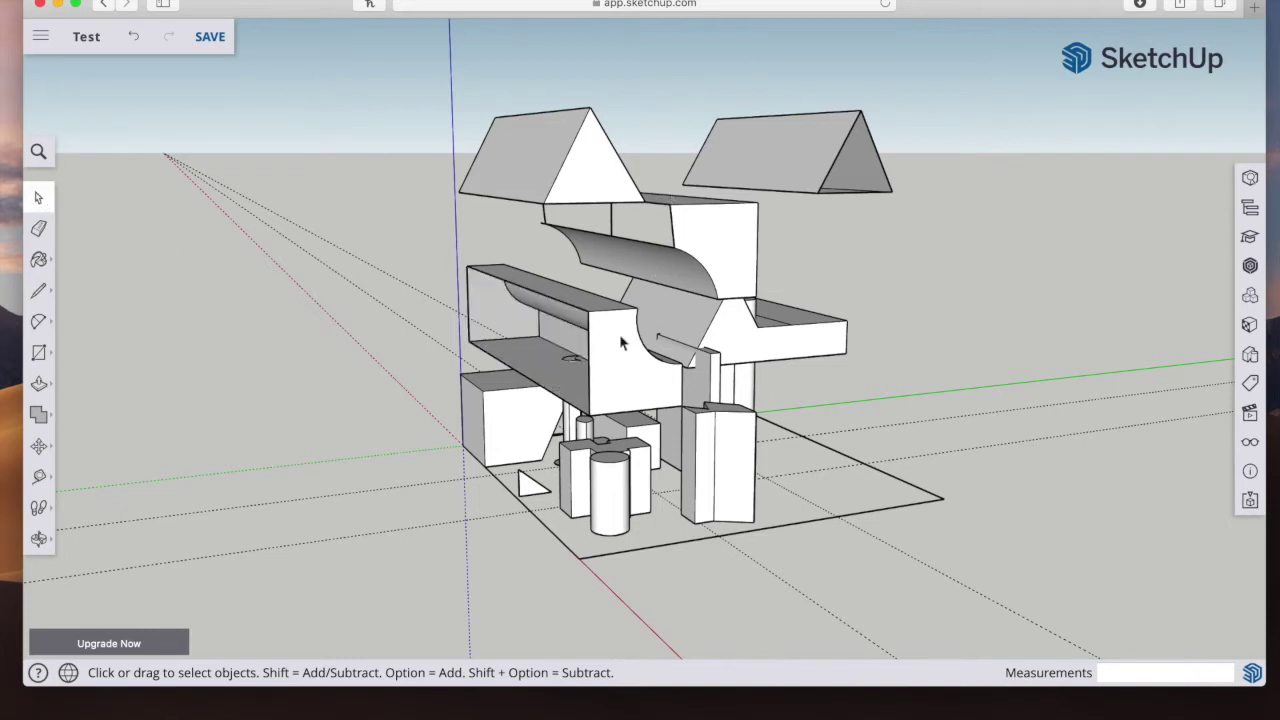
pyautogui.press('Delete')
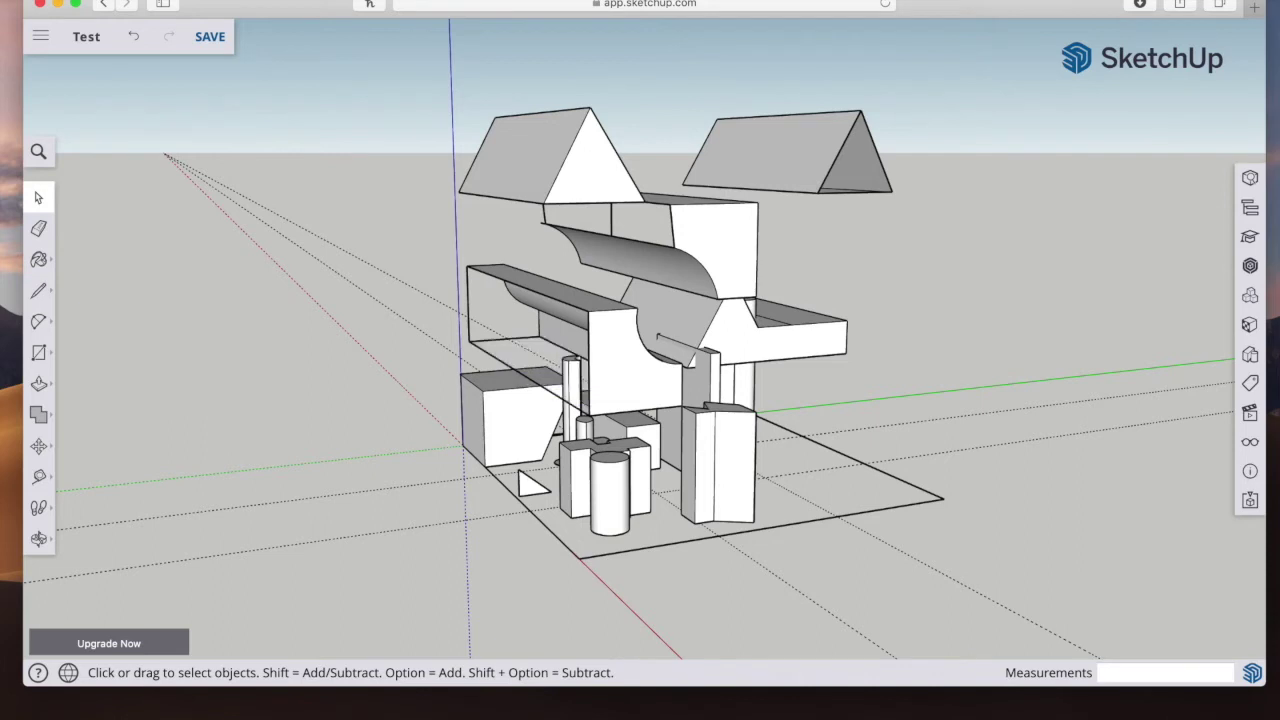
pyautogui.moveTo(498, 346); pyautogui.dragTo(474, 355)
pyautogui.press('Delete')
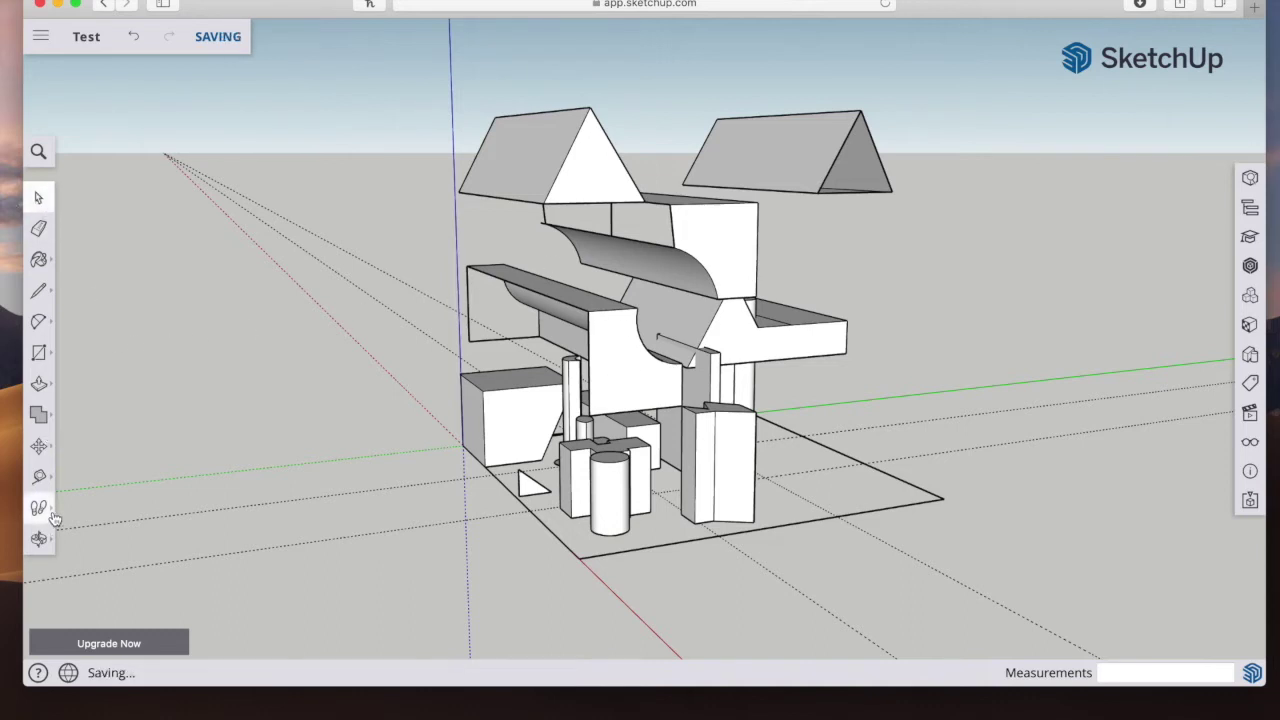
# Step: Delete the end face and the adjacent front face of the small notched block behind the short front cylinder
pyautogui.click(38, 538)
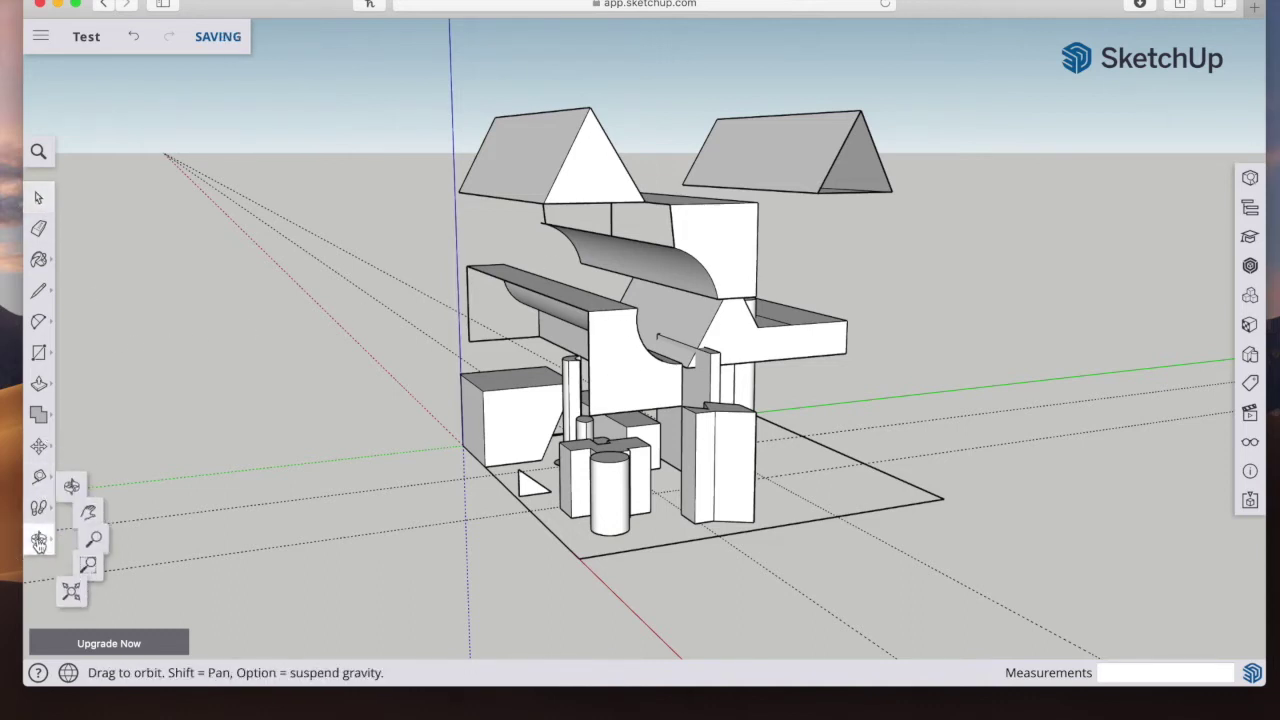
pyautogui.moveTo(565, 372); pyautogui.dragTo(703, 423)
pyautogui.click(40, 508)
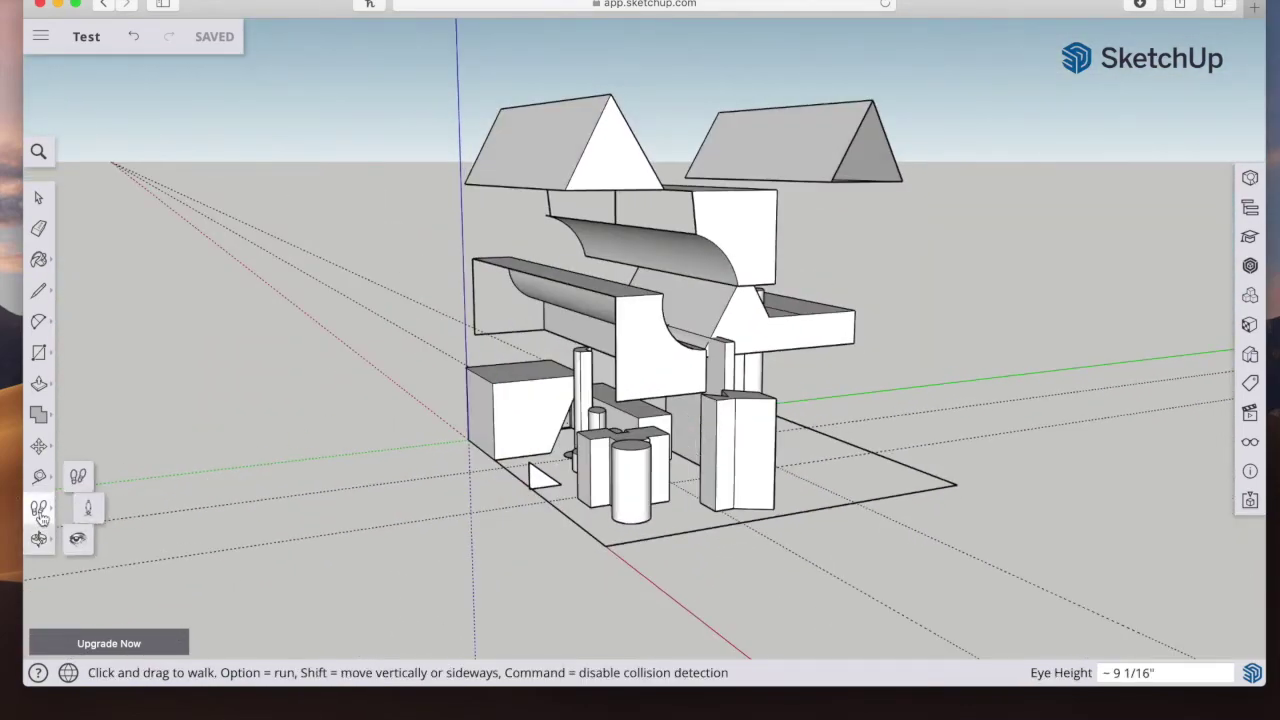
pyautogui.click(42, 540)
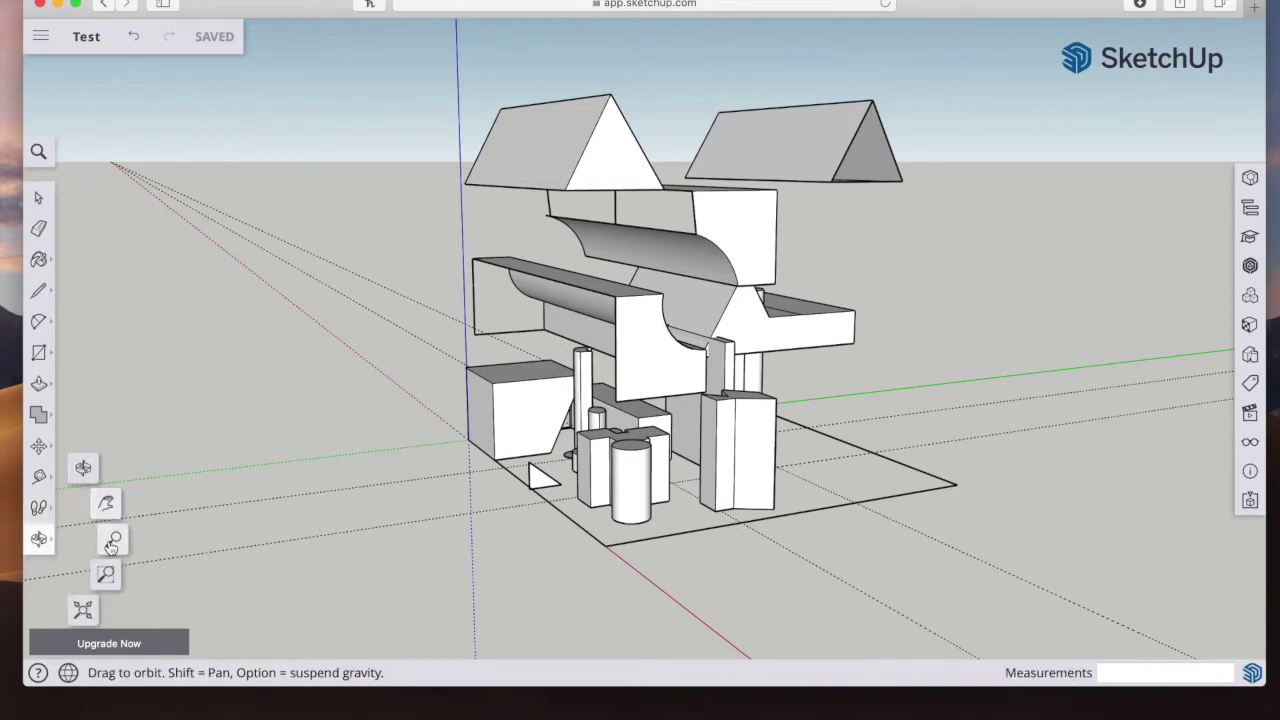
pyautogui.click(117, 542)
pyautogui.moveTo(566, 488); pyautogui.dragTo(843, 297)
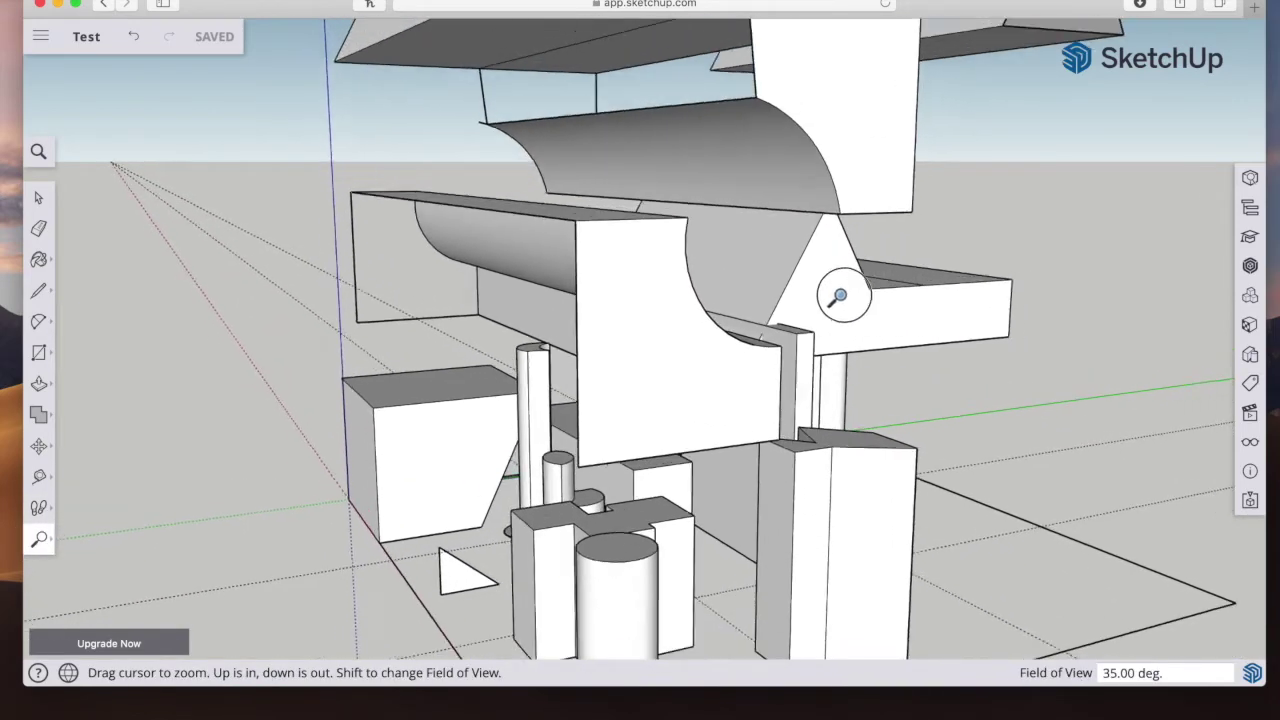
pyautogui.click(40, 540)
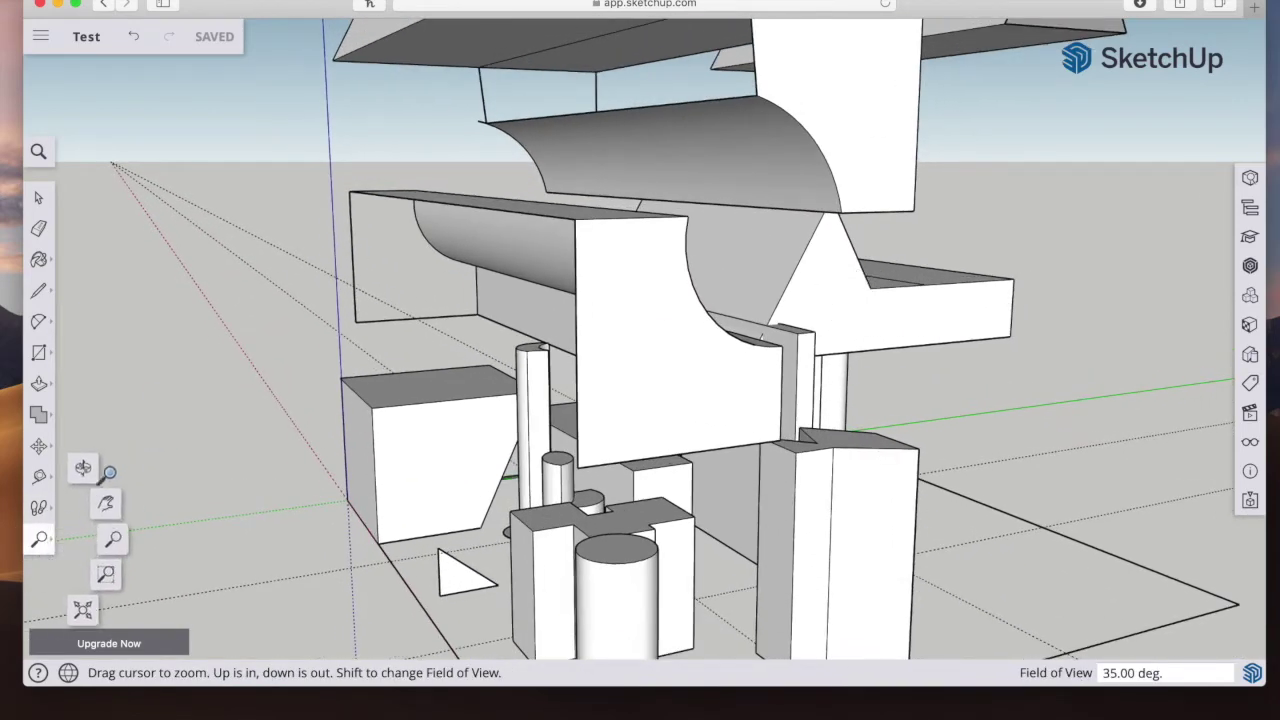
pyautogui.click(107, 475)
pyautogui.moveTo(582, 552); pyautogui.dragTo(647, 425)
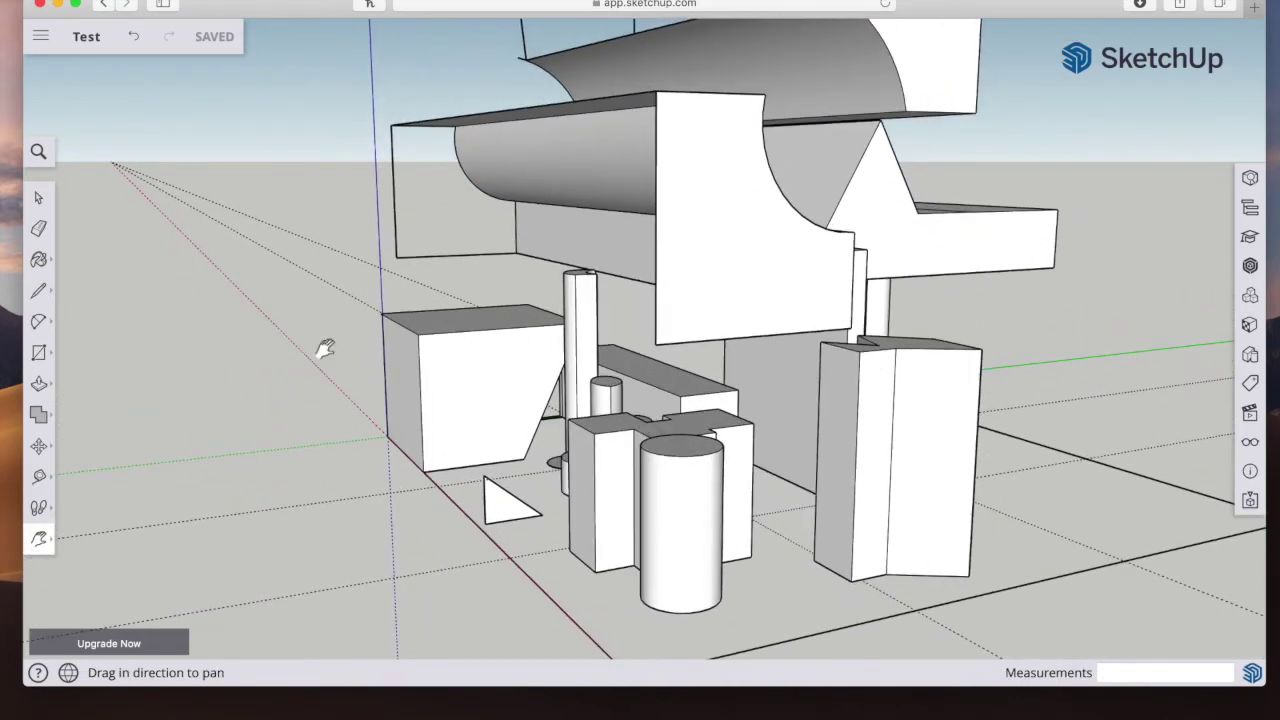
pyautogui.click(38, 199)
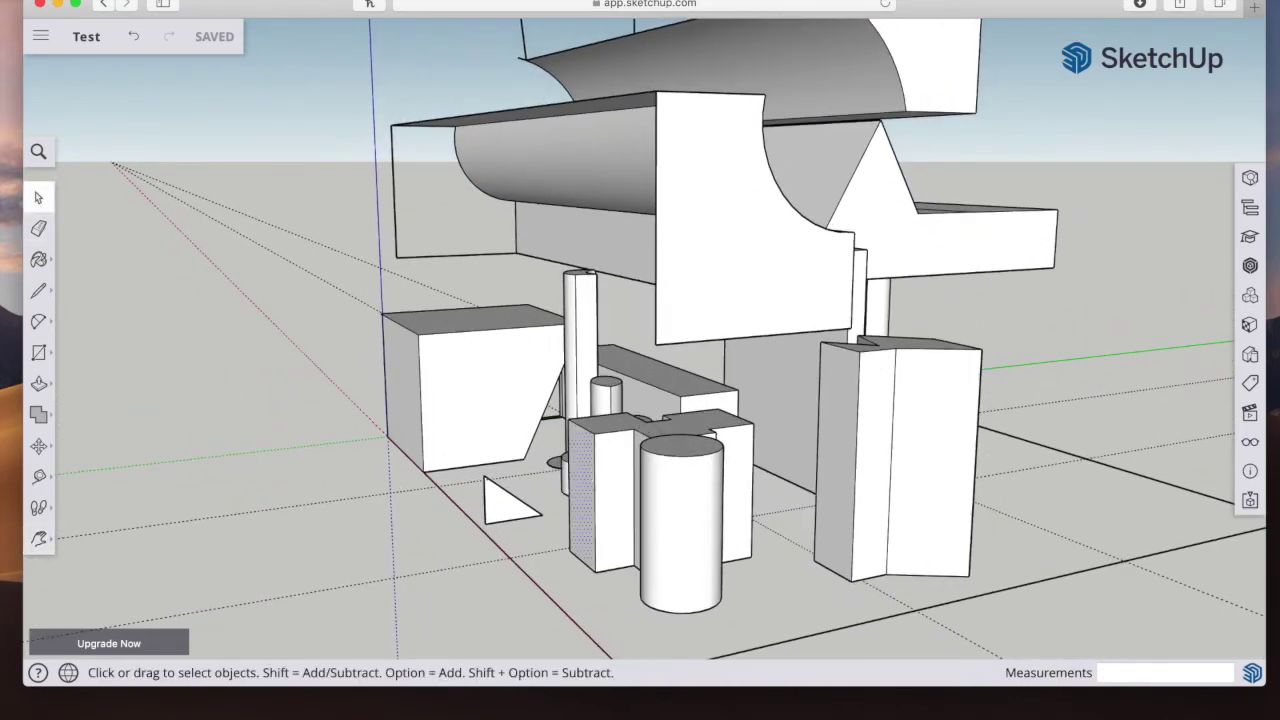
pyautogui.press('Delete')
pyautogui.click(617, 528)
pyautogui.press('Delete')
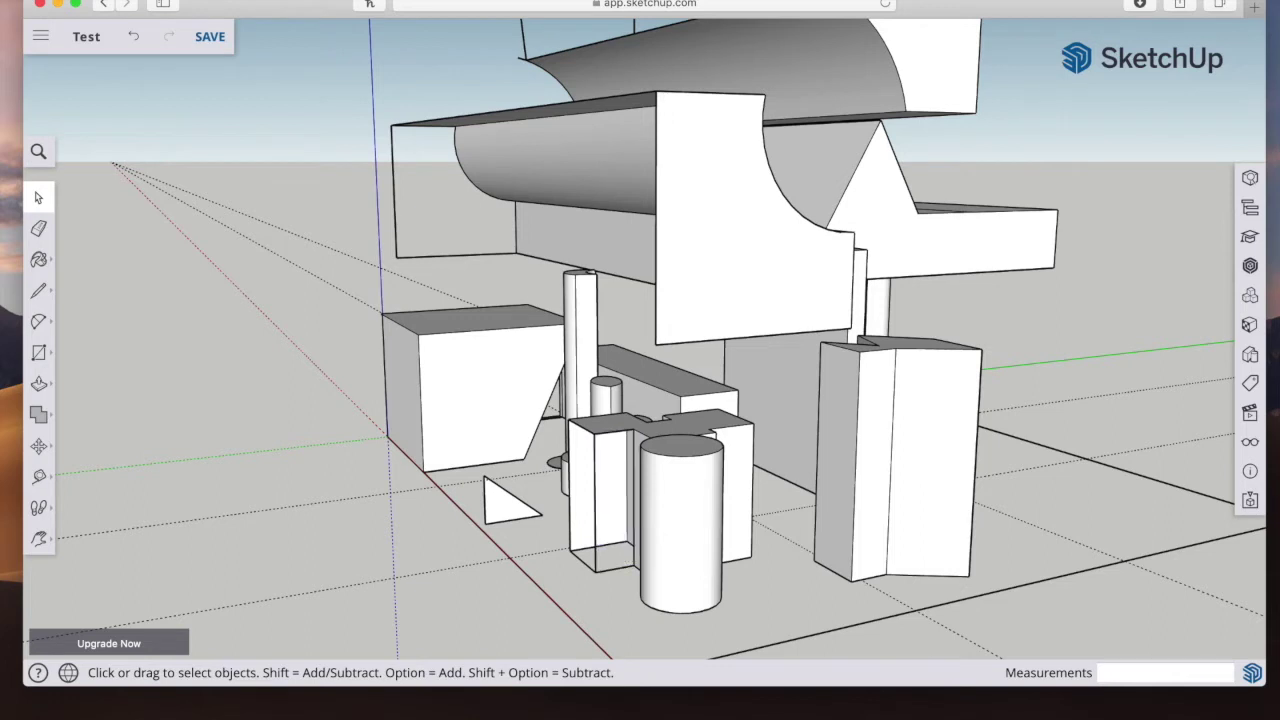
# Step: Delete the leftover edges around the opened corner of the small notched block
pyautogui.click(596, 521)
pyautogui.click(601, 585)
pyautogui.moveTo(613, 579); pyautogui.dragTo(585, 558)
pyautogui.press('Delete')
# Step: Select the whole tall V-notched block and try moving it
pyautogui.moveTo(780, 606); pyautogui.dragTo(1040, 328)
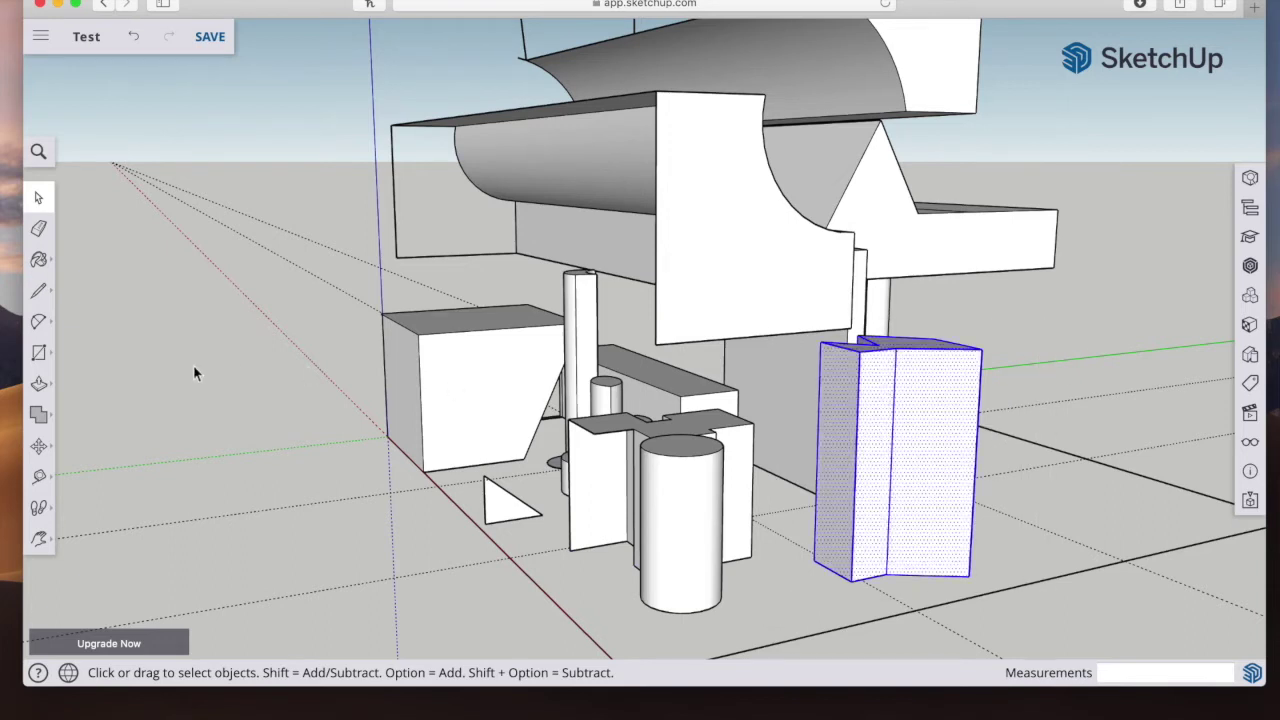
pyautogui.click(38, 446)
pyautogui.click(924, 481)
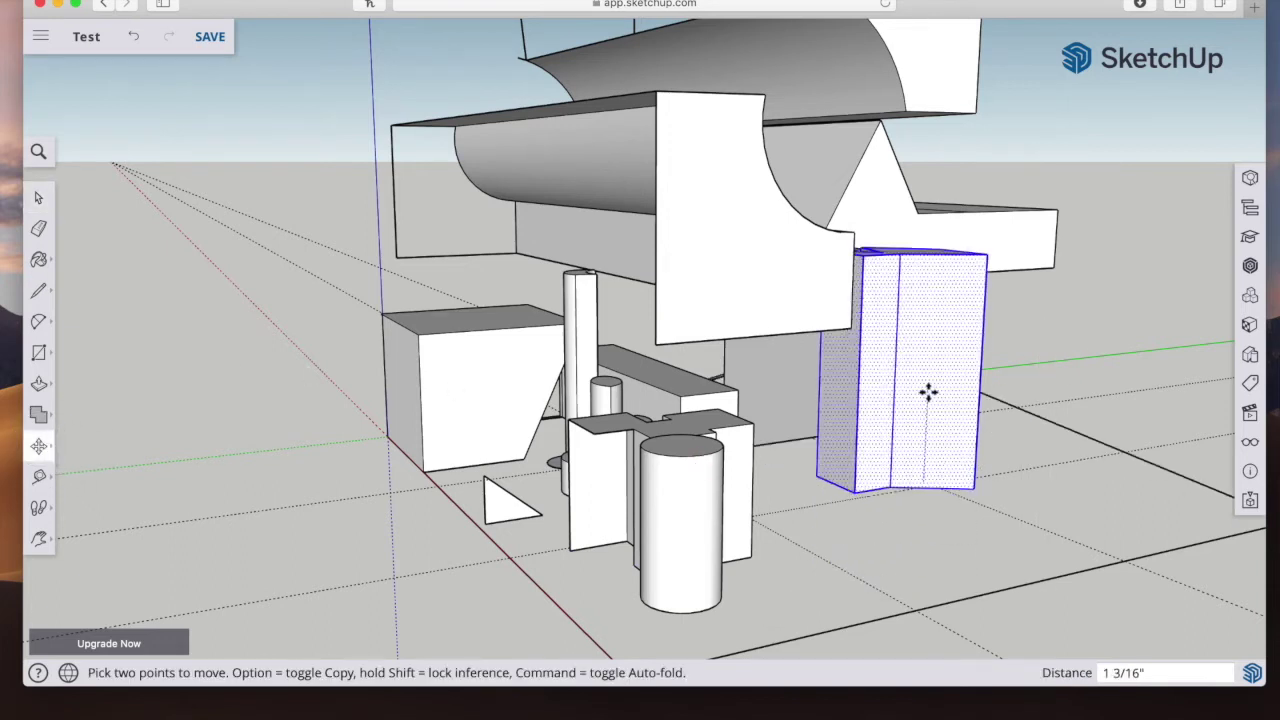
pyautogui.click(928, 479)
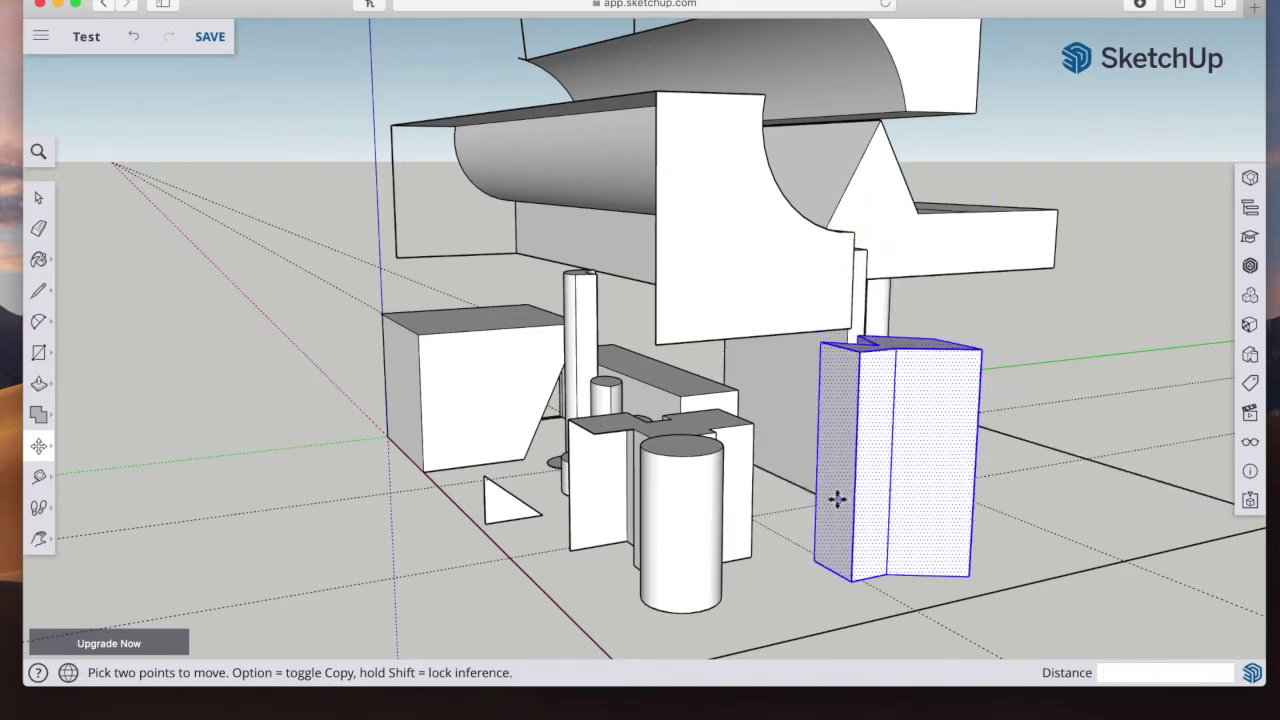
# Step: Practise selecting the tall V-notched block with enclosing windows and with crossing windows
pyautogui.click(38, 198)
pyautogui.click(793, 605)
pyautogui.moveTo(760, 616); pyautogui.dragTo(972, 460)
pyautogui.moveTo(778, 590); pyautogui.dragTo(1003, 343)
pyautogui.click(986, 569)
pyautogui.moveTo(998, 616); pyautogui.dragTo(766, 337)
pyautogui.click(788, 572)
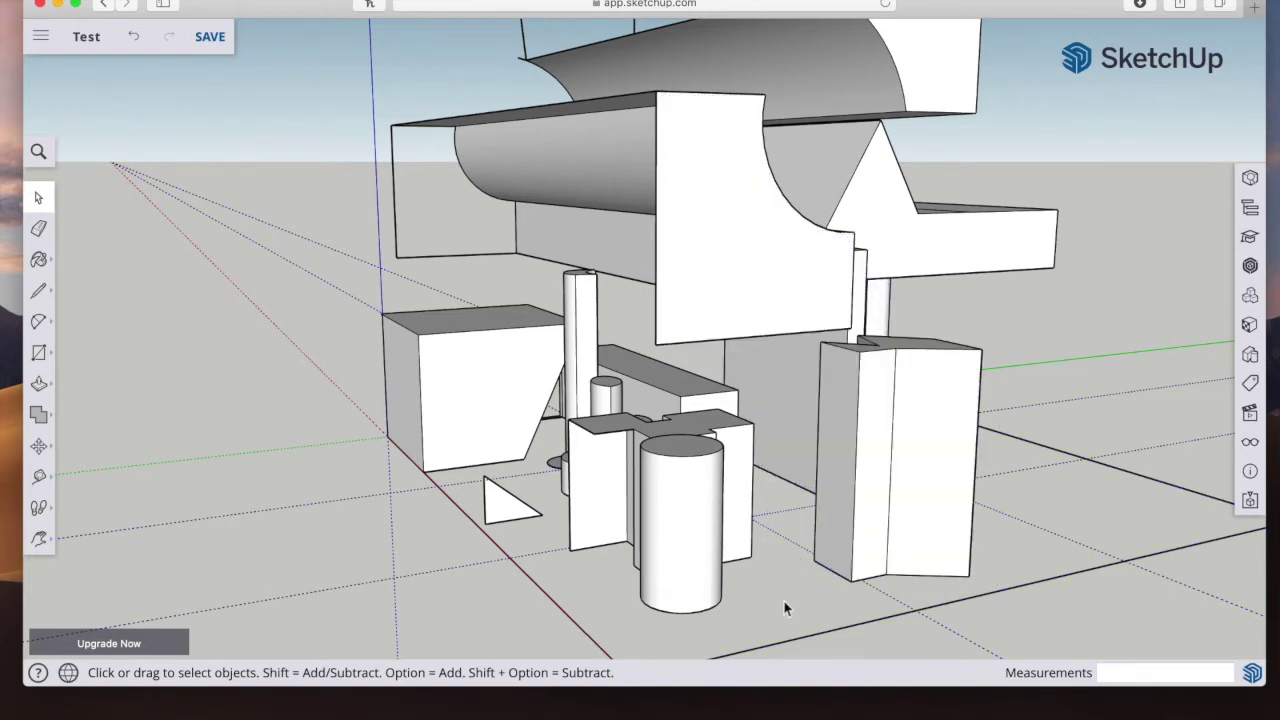
pyautogui.moveTo(893, 540); pyautogui.dragTo(1018, 341)
pyautogui.click(1008, 620)
pyautogui.moveTo(729, 340); pyautogui.dragTo(729, 340)
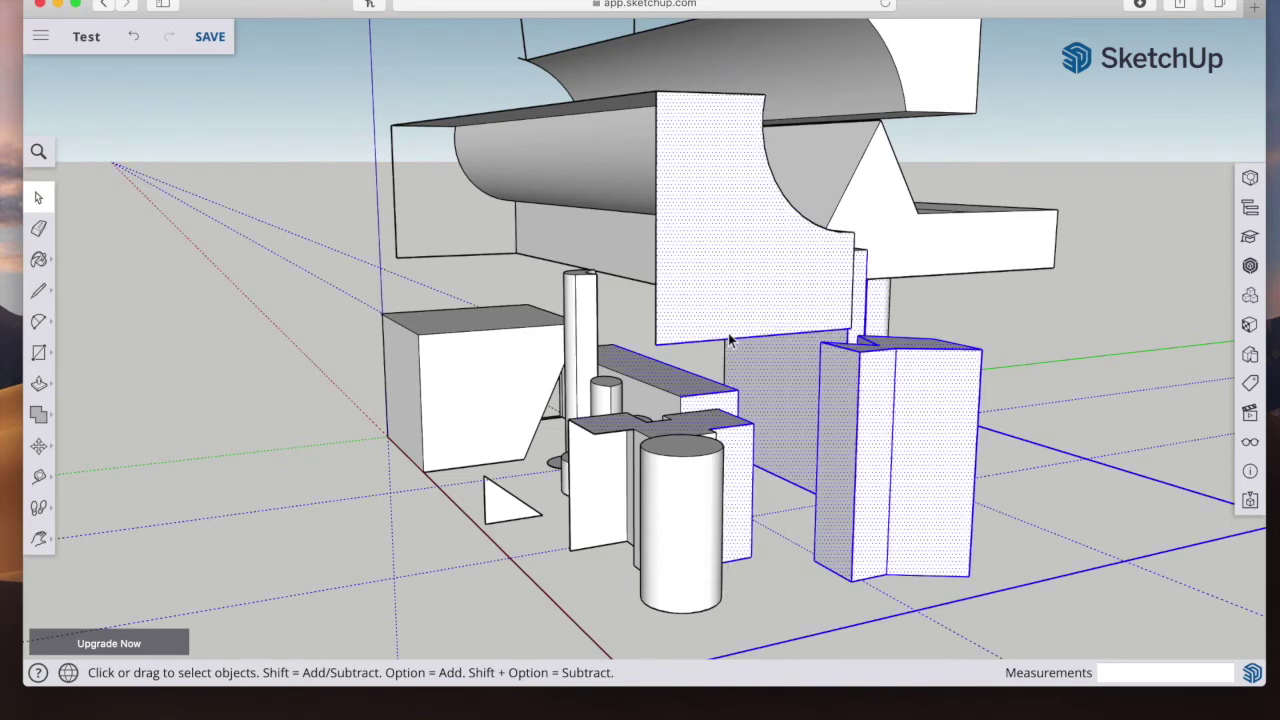
# Step: Select only the tall V-notched block with an enclosing window and try moving it sideways
pyautogui.click(782, 602)
pyautogui.moveTo(784, 604); pyautogui.dragTo(1009, 343)
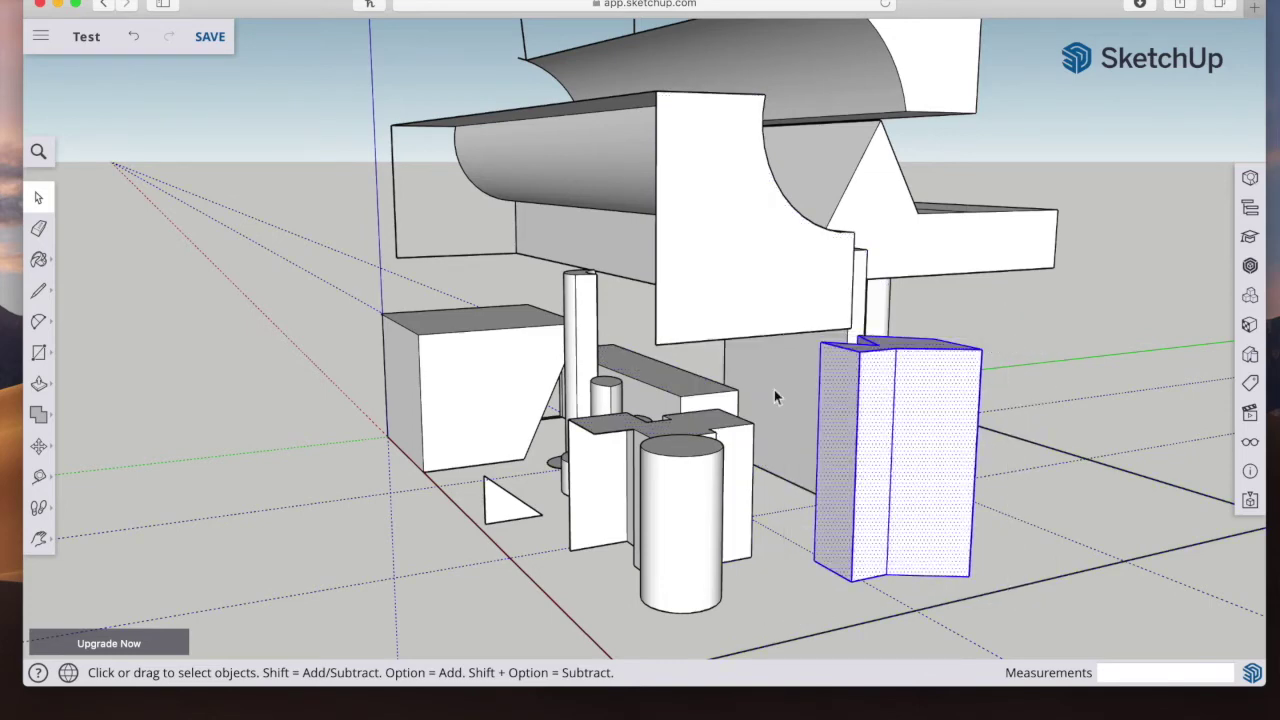
pyautogui.click(39, 449)
pyautogui.click(866, 489)
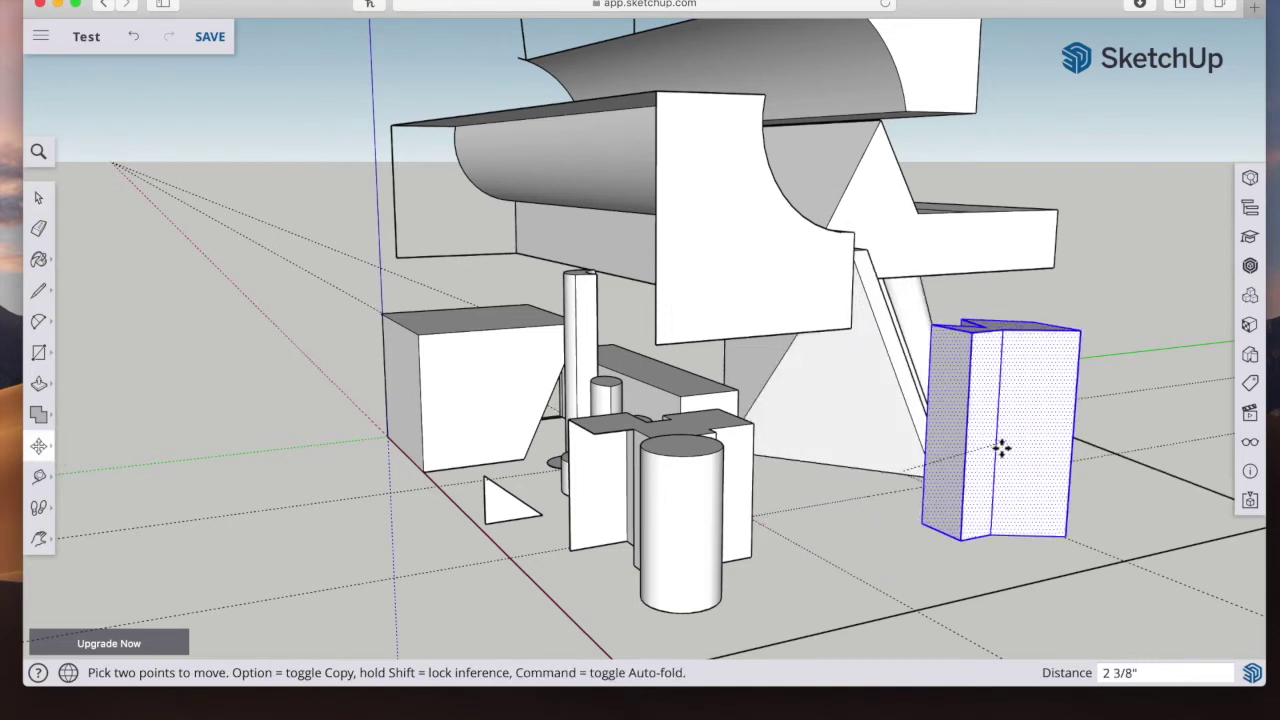
pyautogui.click(912, 487)
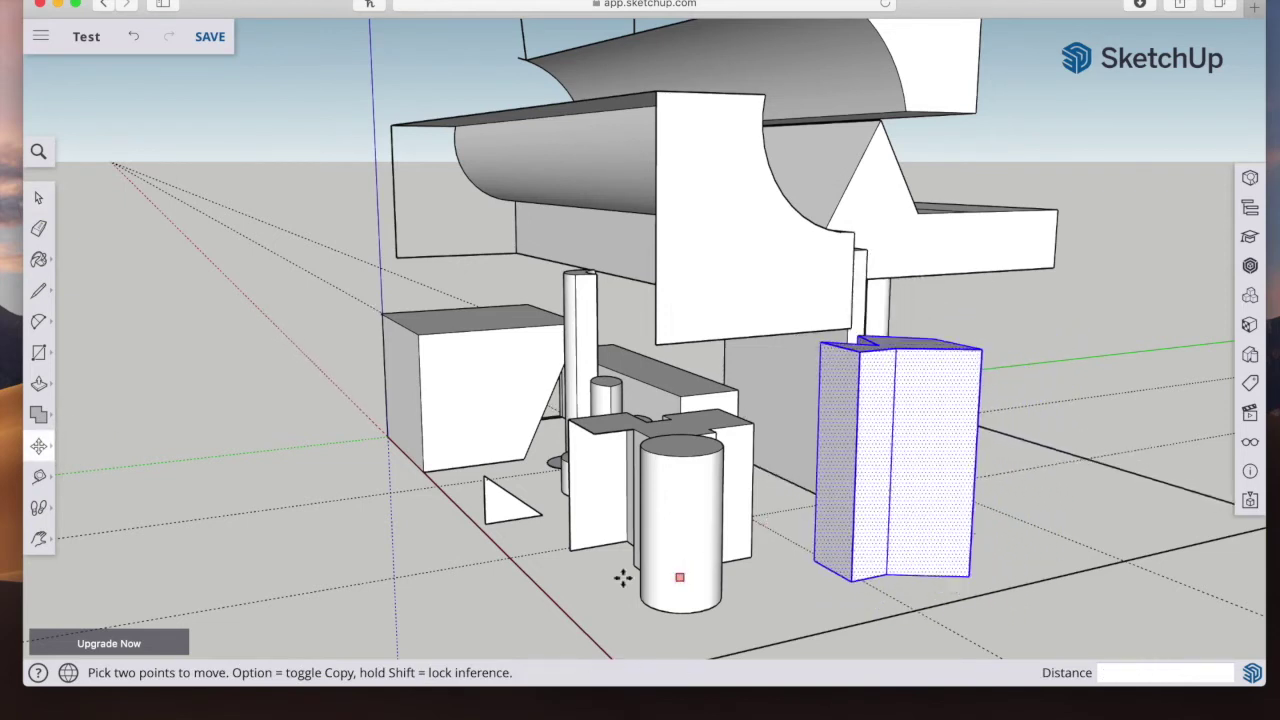
pyautogui.click(39, 200)
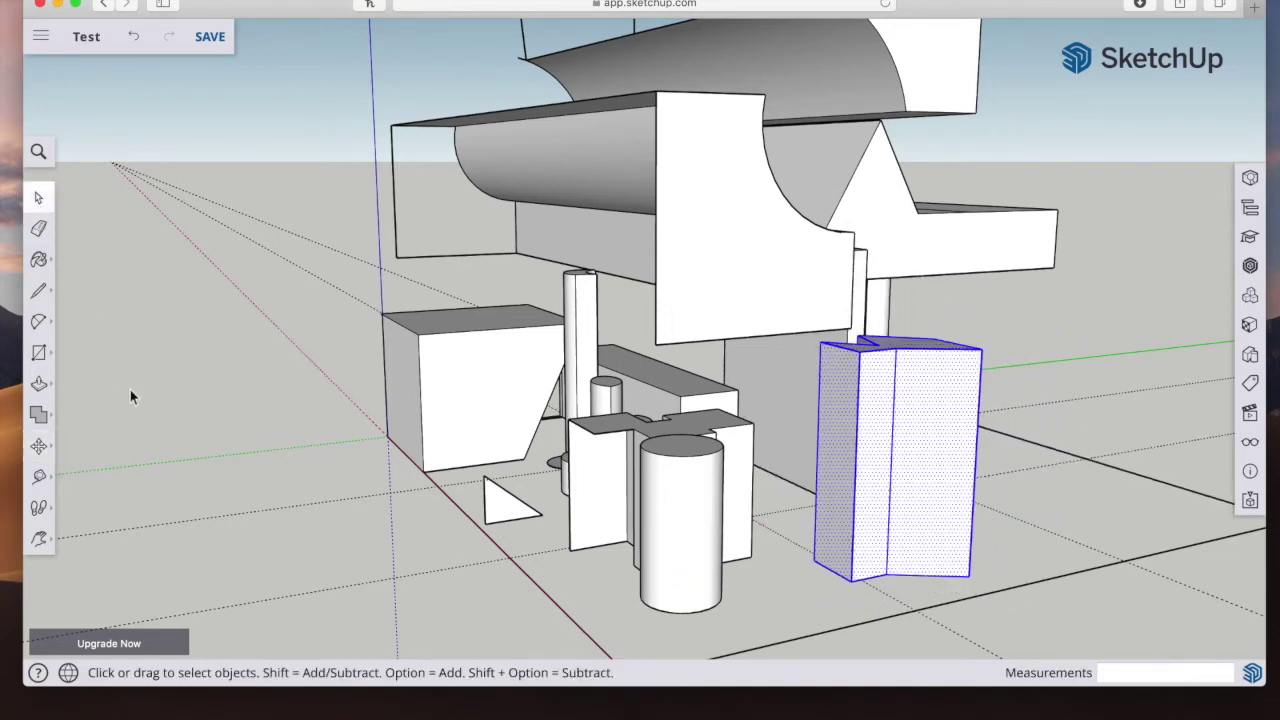
# Step: Push/Pull the top face of the short front cylinder upward by about 5 5/8"
pyautogui.click(40, 540)
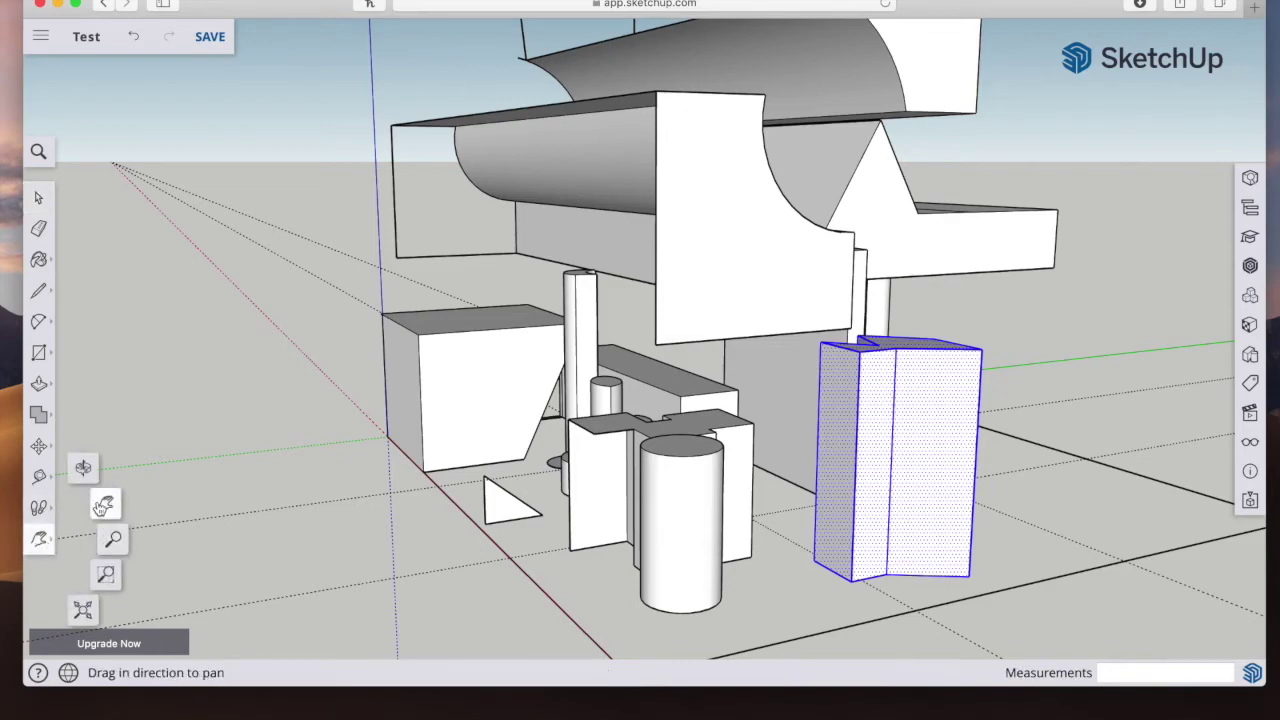
pyautogui.click(83, 467)
pyautogui.moveTo(585, 541); pyautogui.dragTo(620, 590)
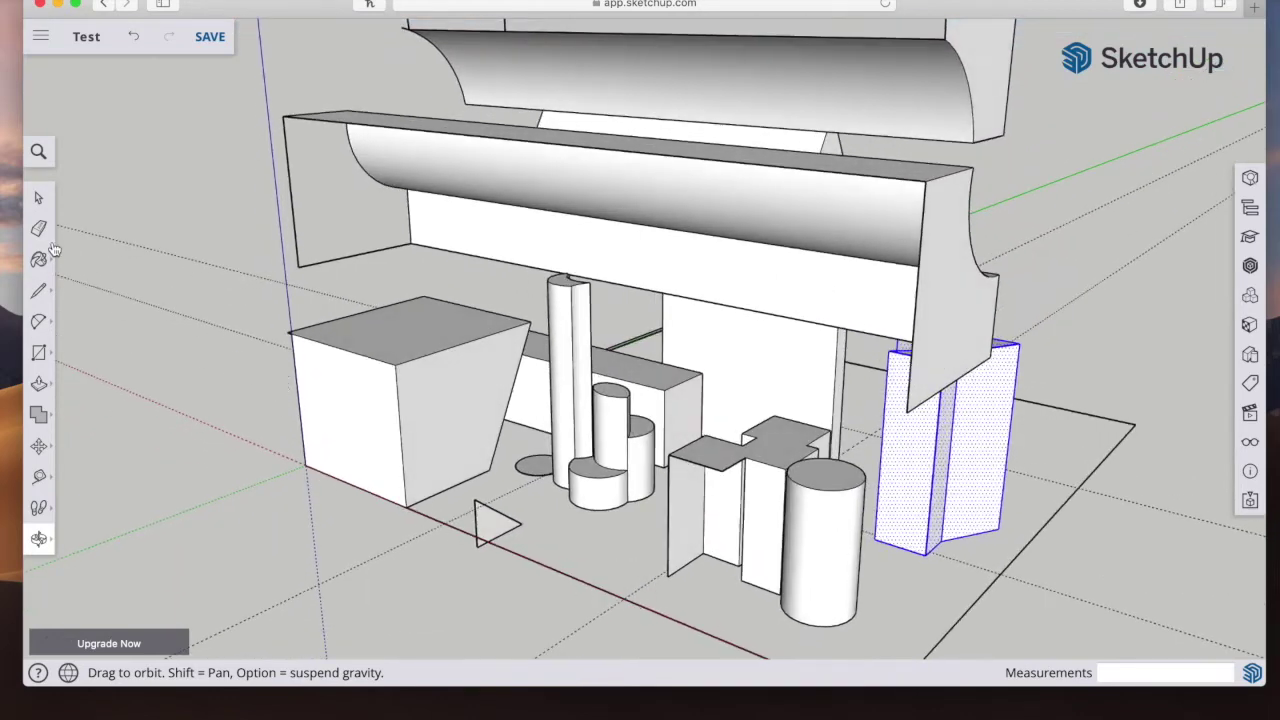
pyautogui.click(38, 198)
pyautogui.click(838, 483)
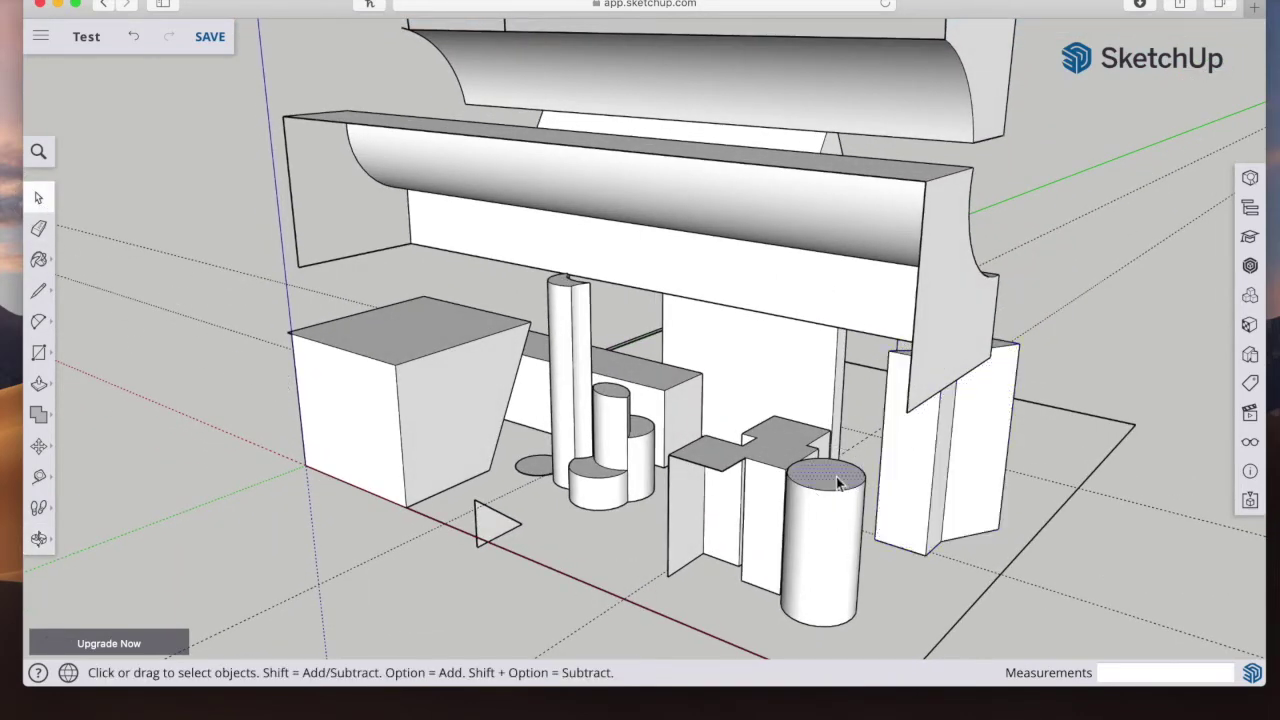
pyautogui.click(38, 384)
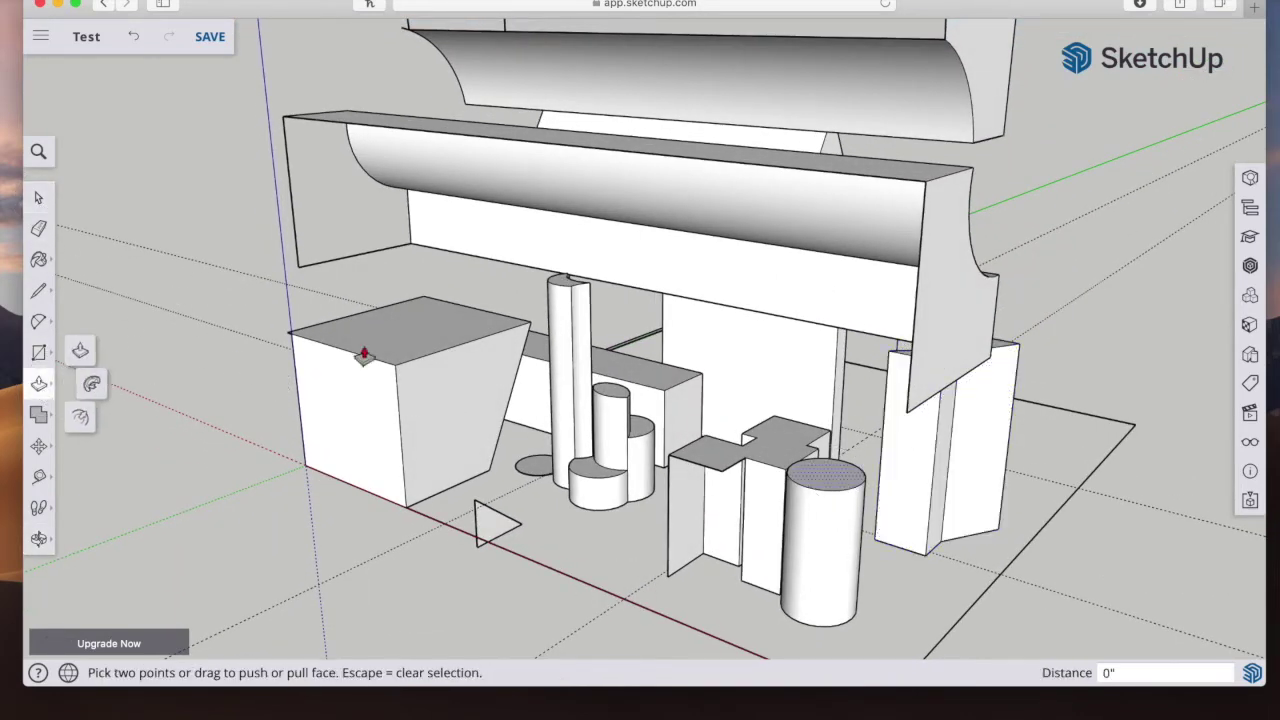
pyautogui.moveTo(831, 476); pyautogui.dragTo(910, 25)
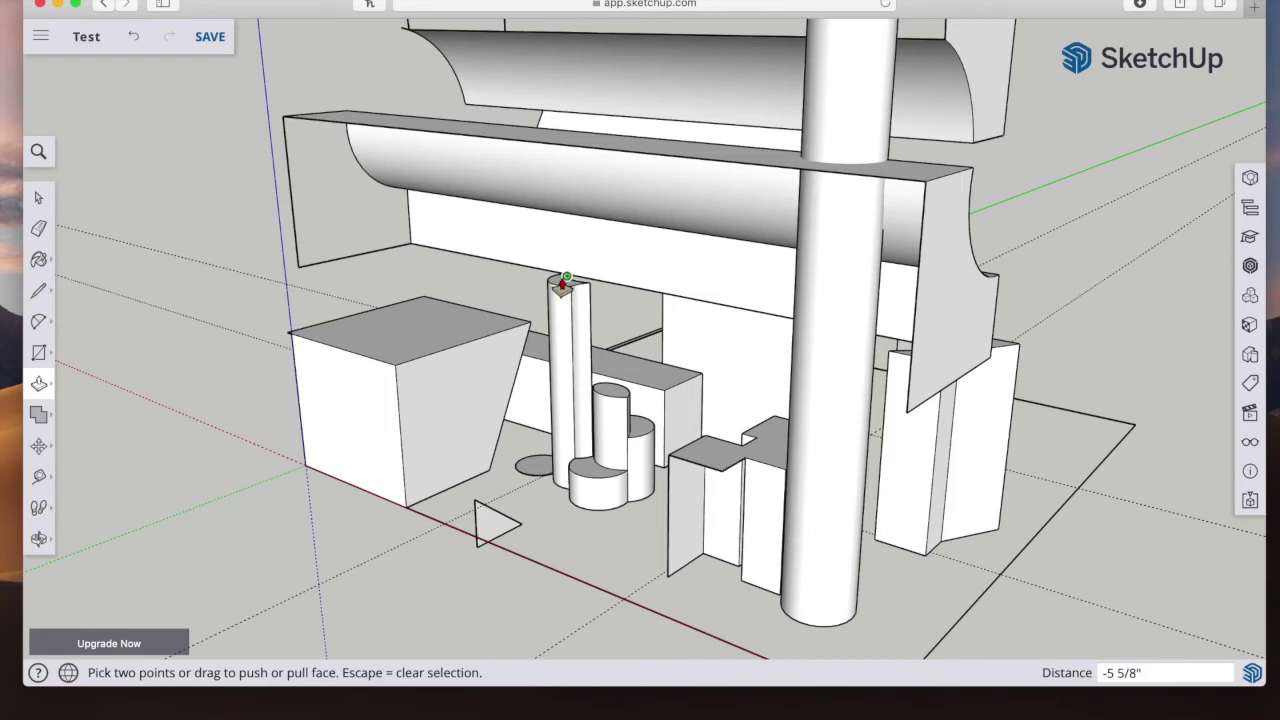
pyautogui.moveTo(565, 318); pyautogui.dragTo(529, 366)
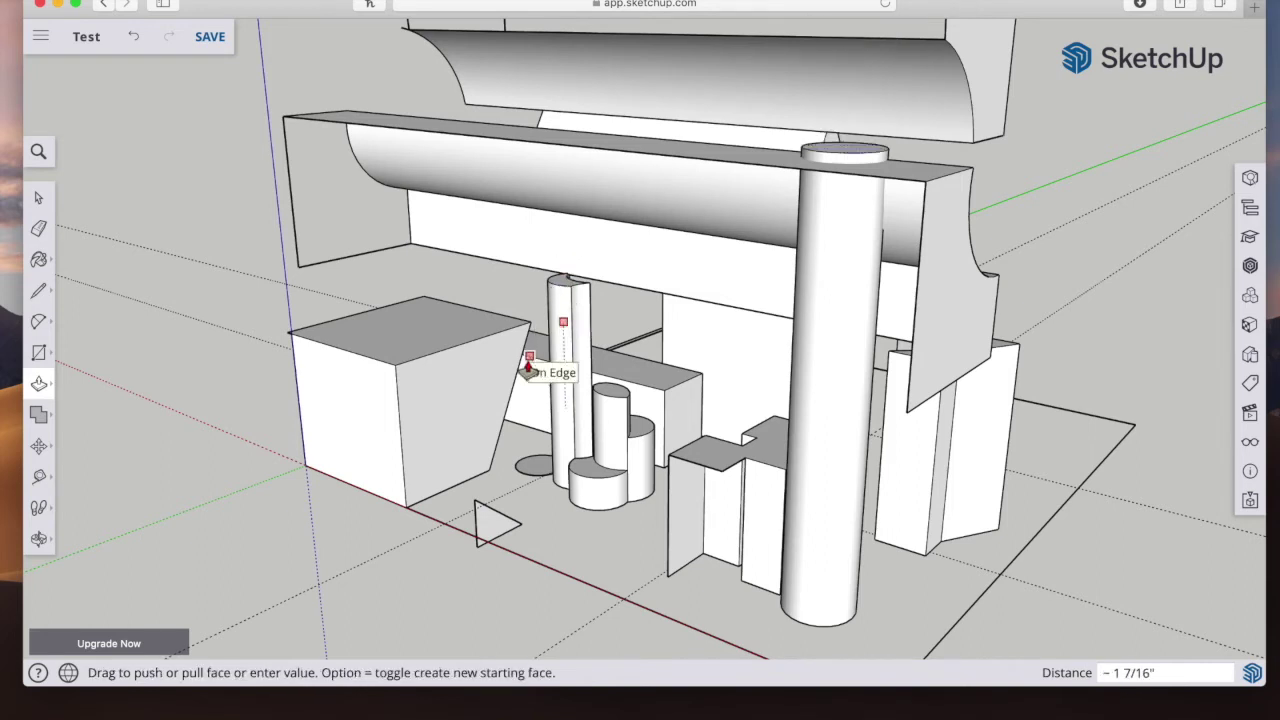
pyautogui.press('Escape')
# Step: Raise the slanted box's top and push its side face in about 1 1/8", then delete the loose vertical edge at the lower curved block's open end
pyautogui.moveTo(412, 330); pyautogui.dragTo(443, 234)
pyautogui.moveTo(437, 363); pyautogui.dragTo(423, 320)
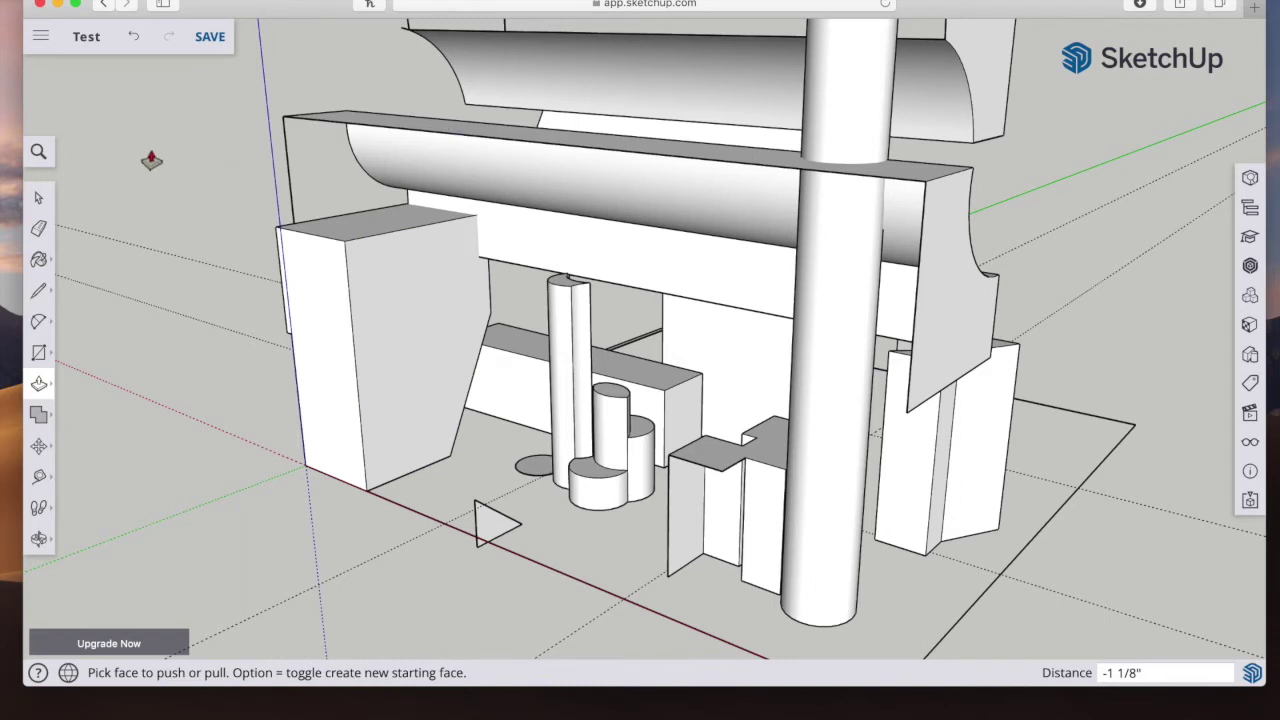
pyautogui.click(39, 199)
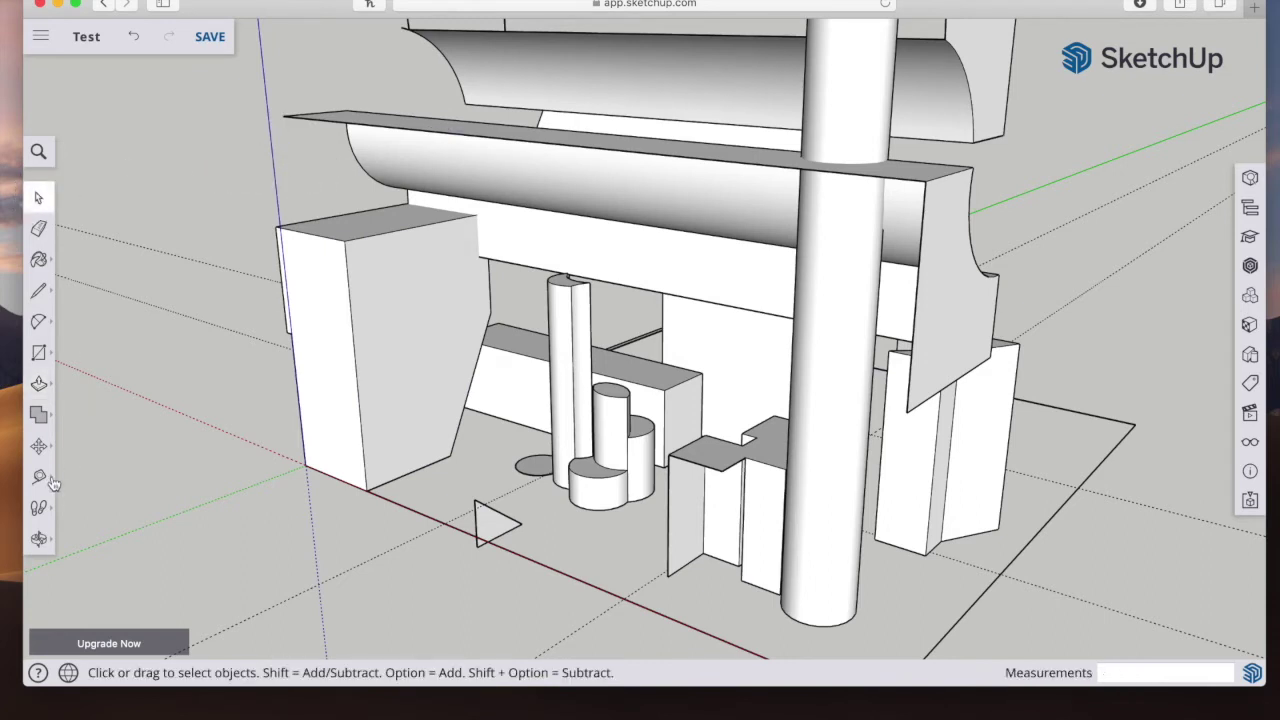
# Step: Push/Pull the small upright triangle along the red axis into a prism about 4 13/16" long
pyautogui.click(38, 538)
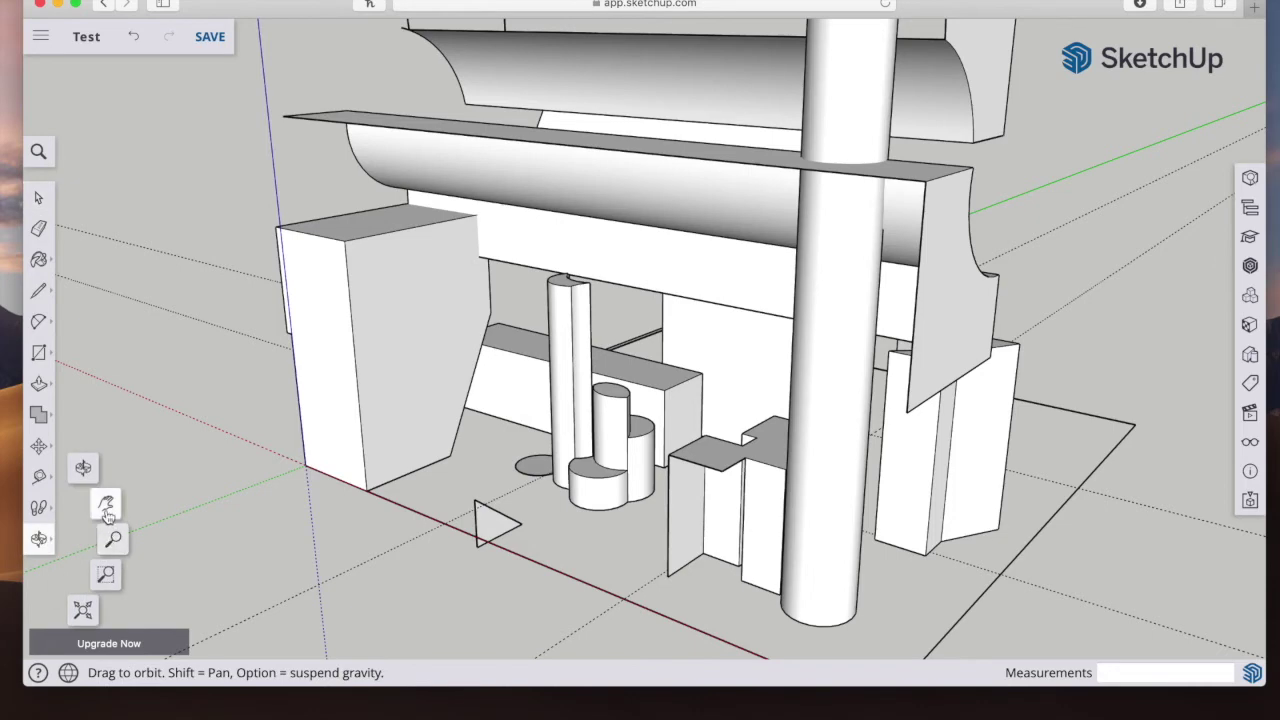
pyautogui.click(107, 510)
pyautogui.moveTo(654, 403); pyautogui.dragTo(560, 382)
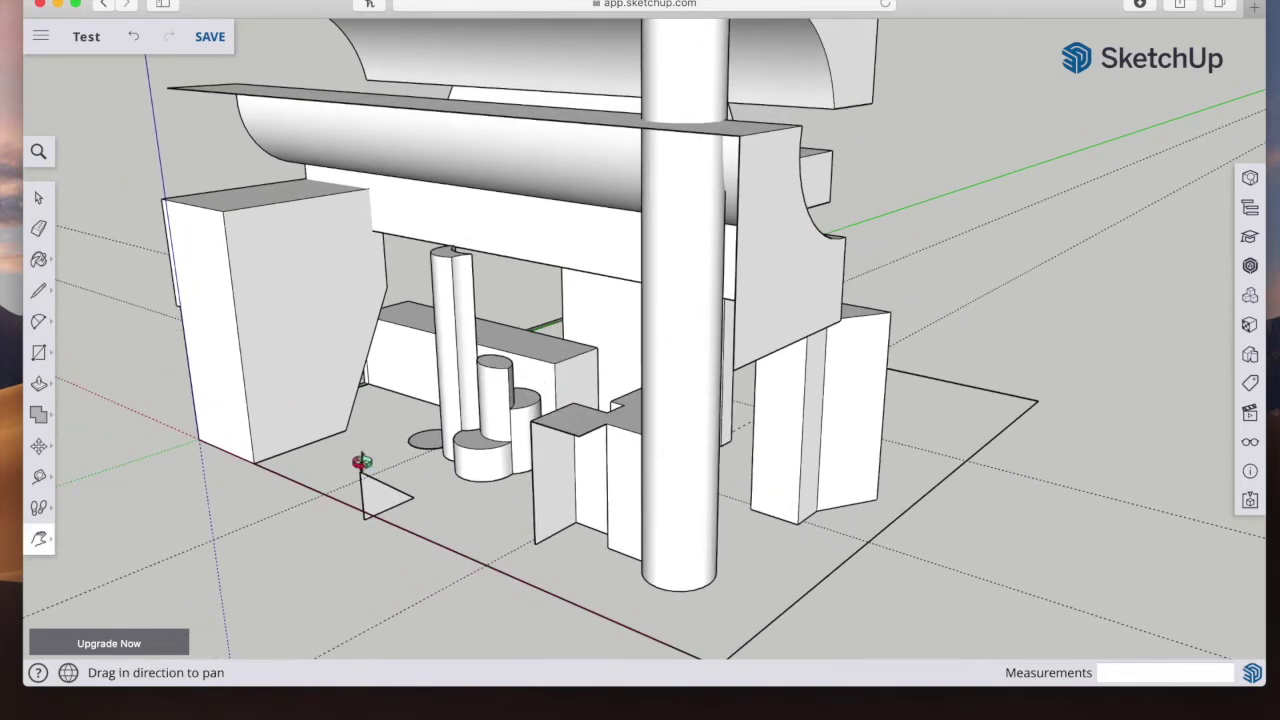
pyautogui.click(39, 198)
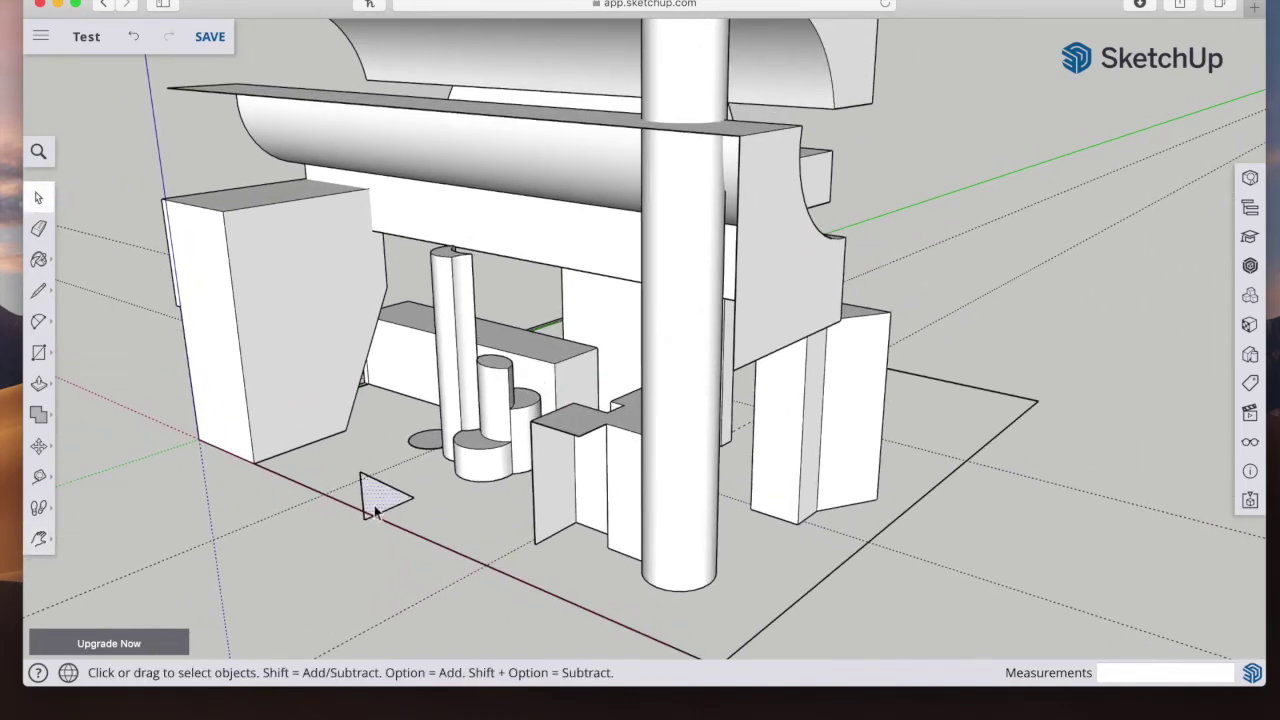
pyautogui.click(39, 385)
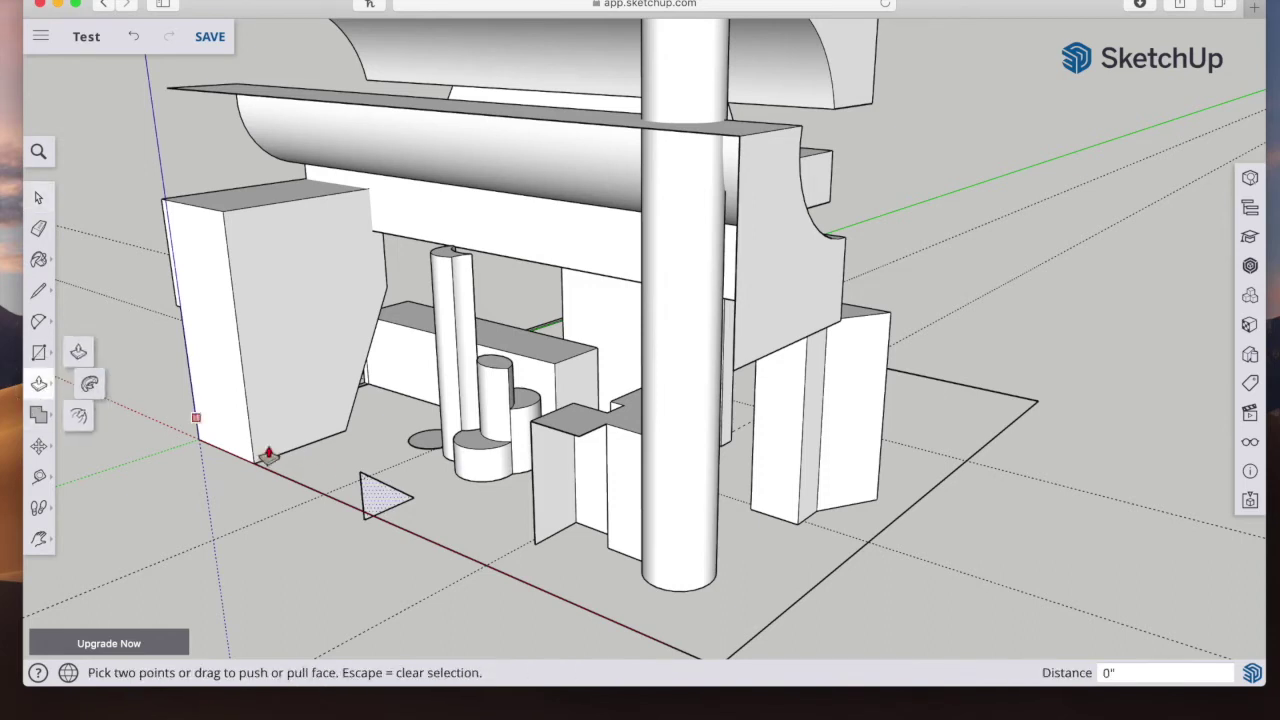
pyautogui.click(375, 497)
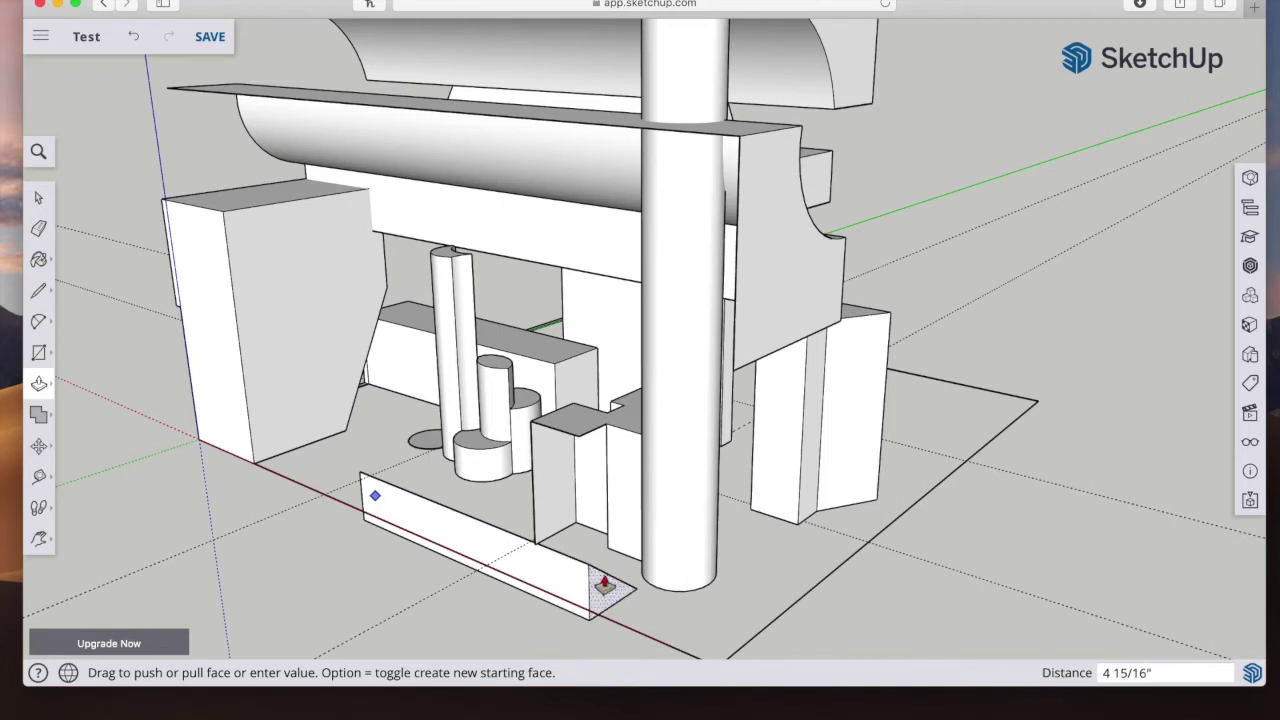
pyautogui.click(597, 583)
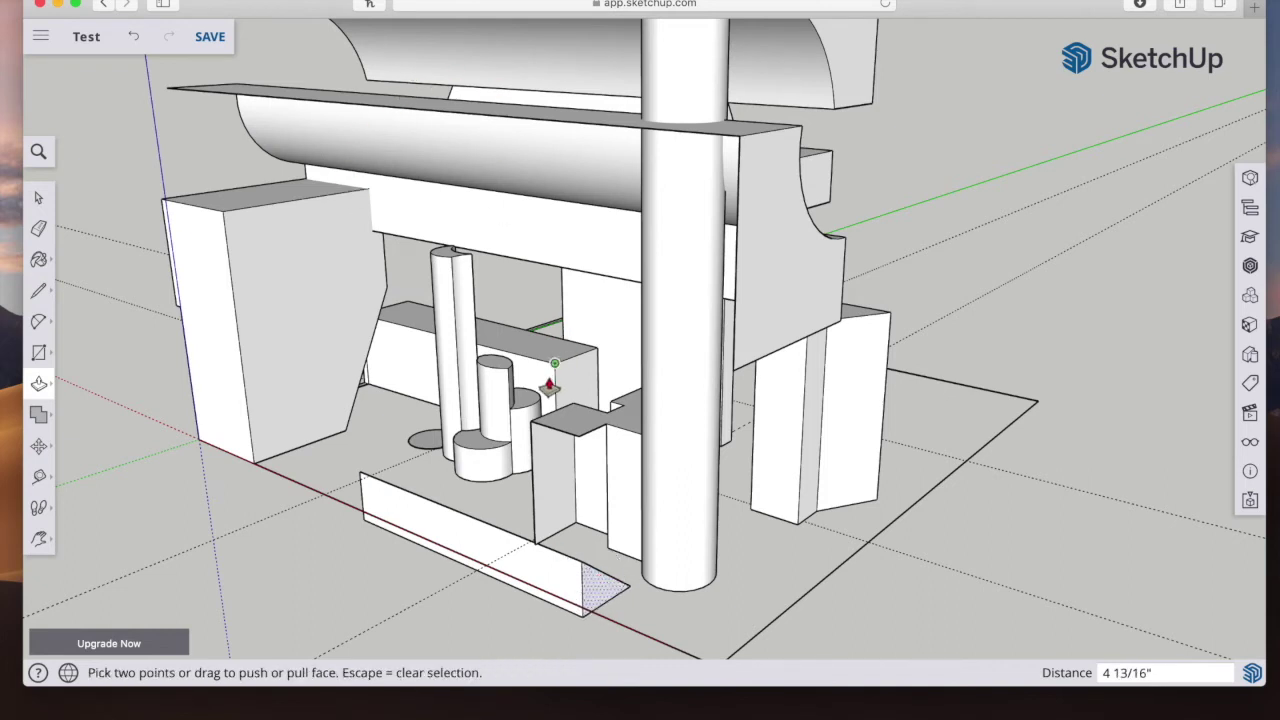
# Step: Raise the top face of the long low block behind the cylinders and pull its front face out about 1 5/16"
pyautogui.click(549, 352)
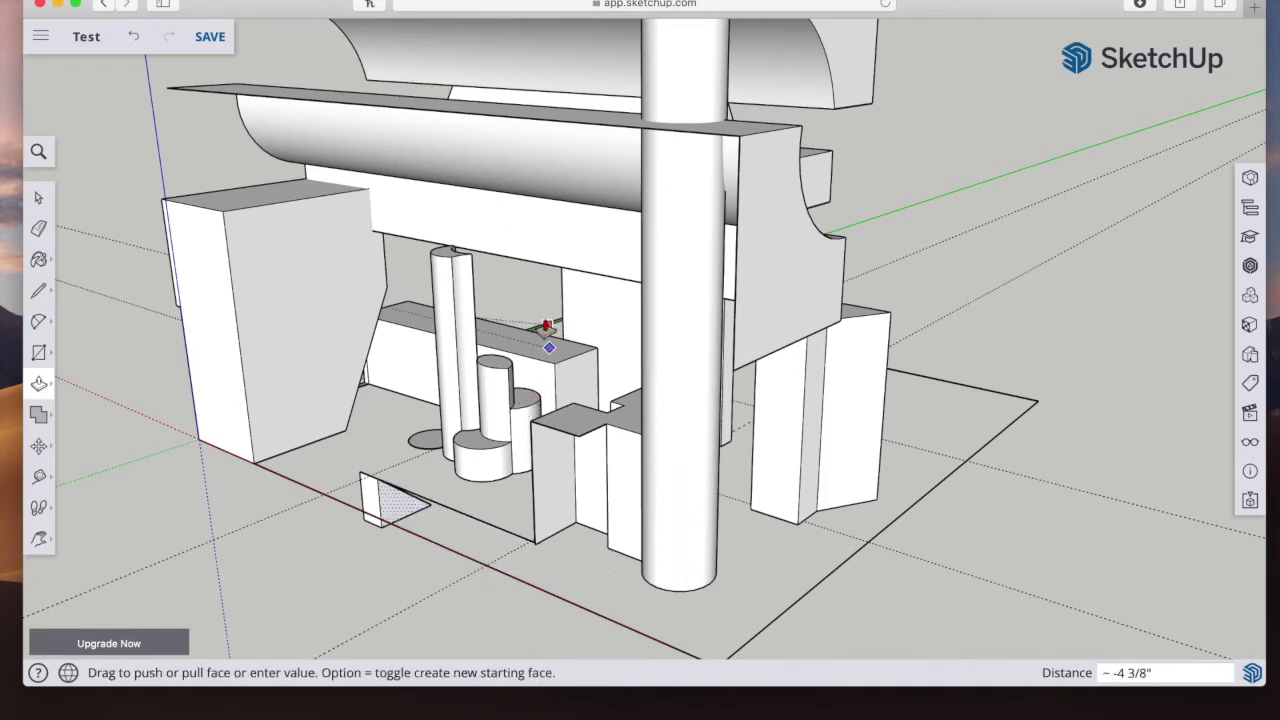
pyautogui.click(545, 328)
pyautogui.click(518, 348)
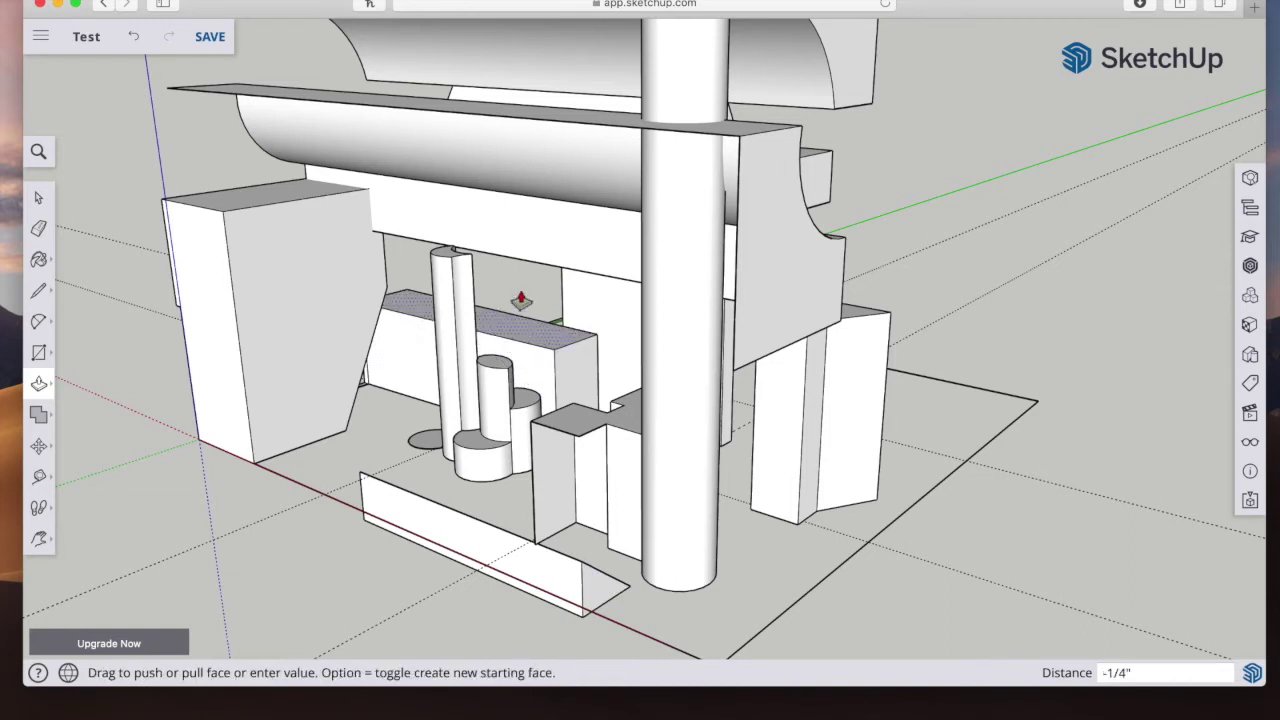
pyautogui.click(525, 314)
pyautogui.click(405, 369)
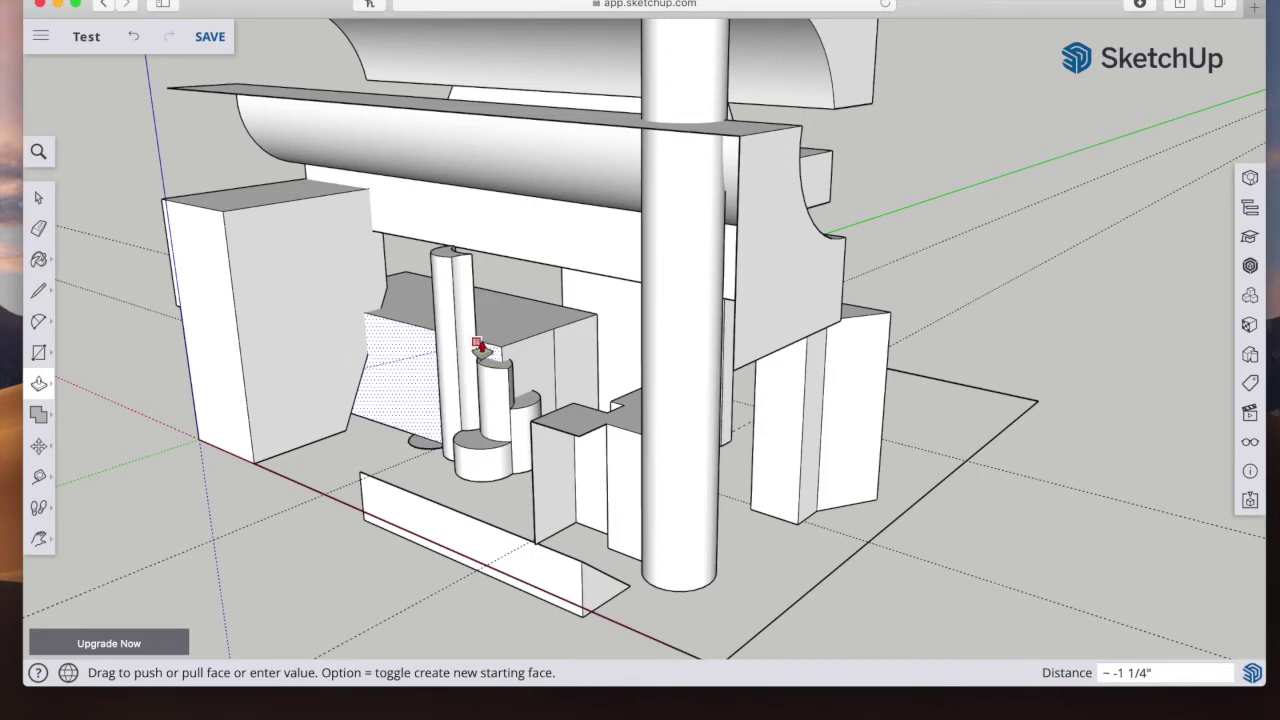
pyautogui.click(470, 348)
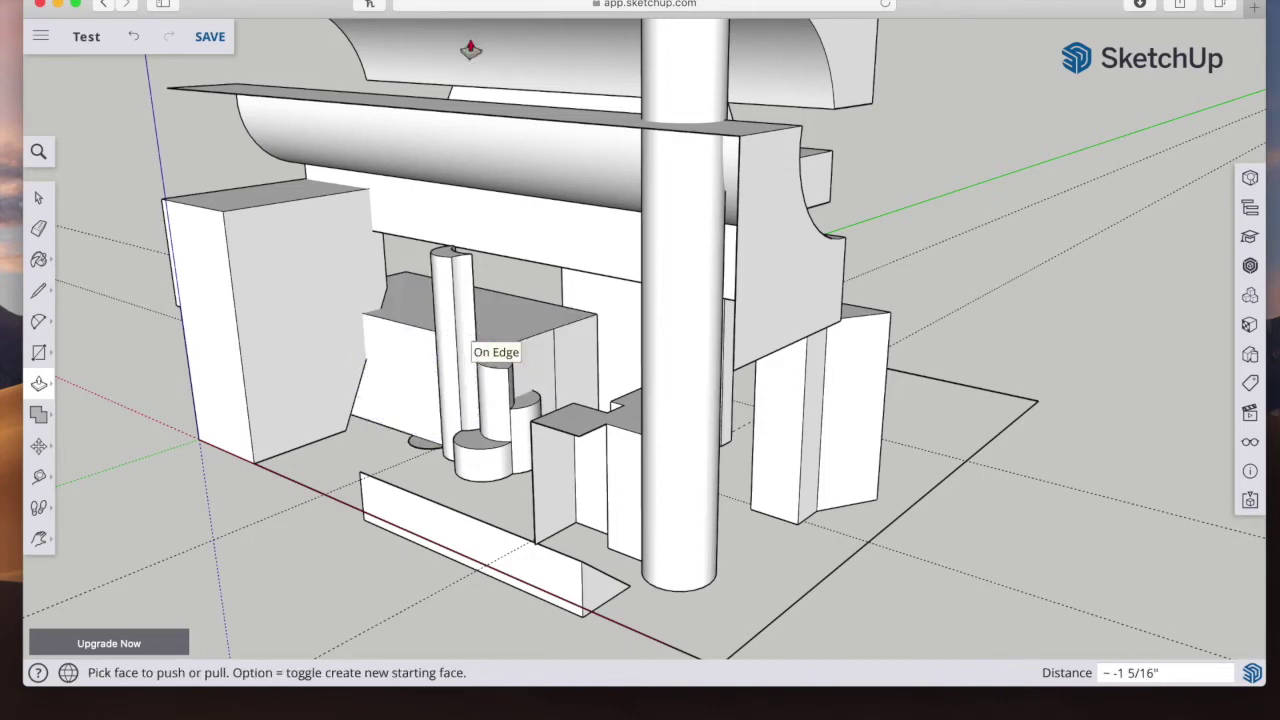
# Step: Delete the bottom face of the raised triangular prism beyond the upper curved block
pyautogui.click(40, 540)
pyautogui.moveTo(646, 364); pyautogui.dragTo(645, 458)
pyautogui.moveTo(286, 360); pyautogui.dragTo(349, 368)
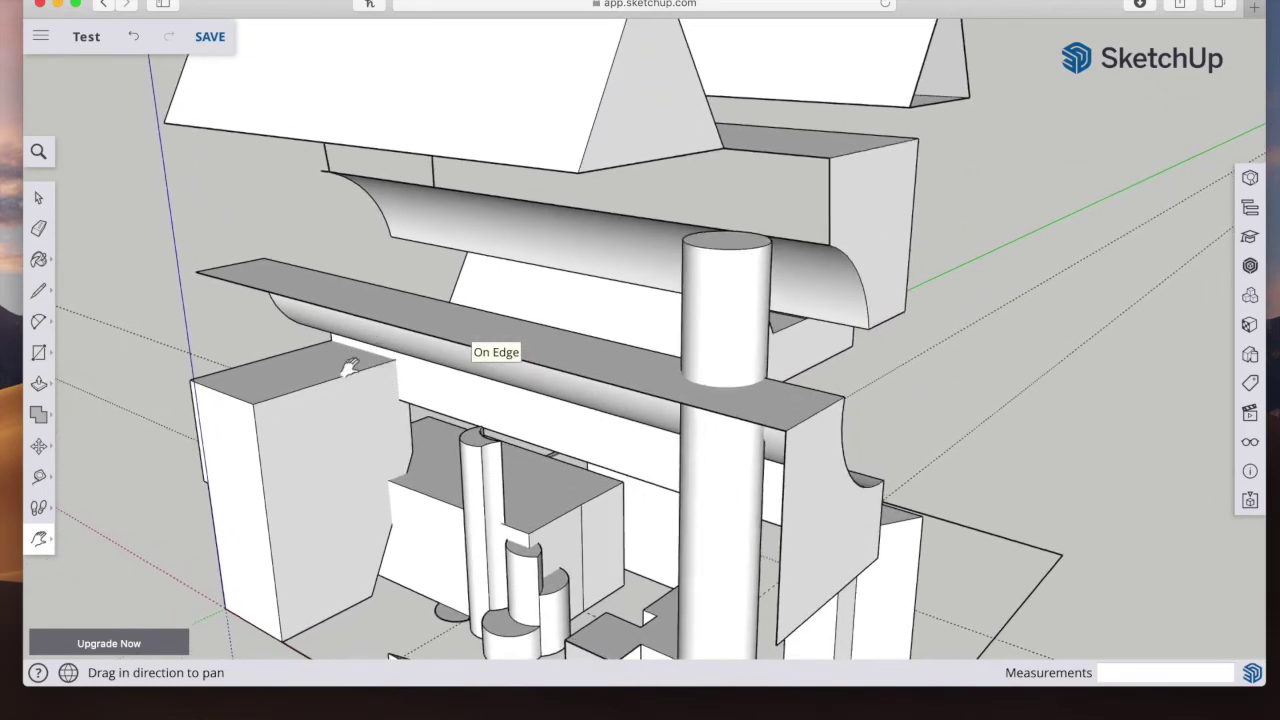
pyautogui.click(40, 541)
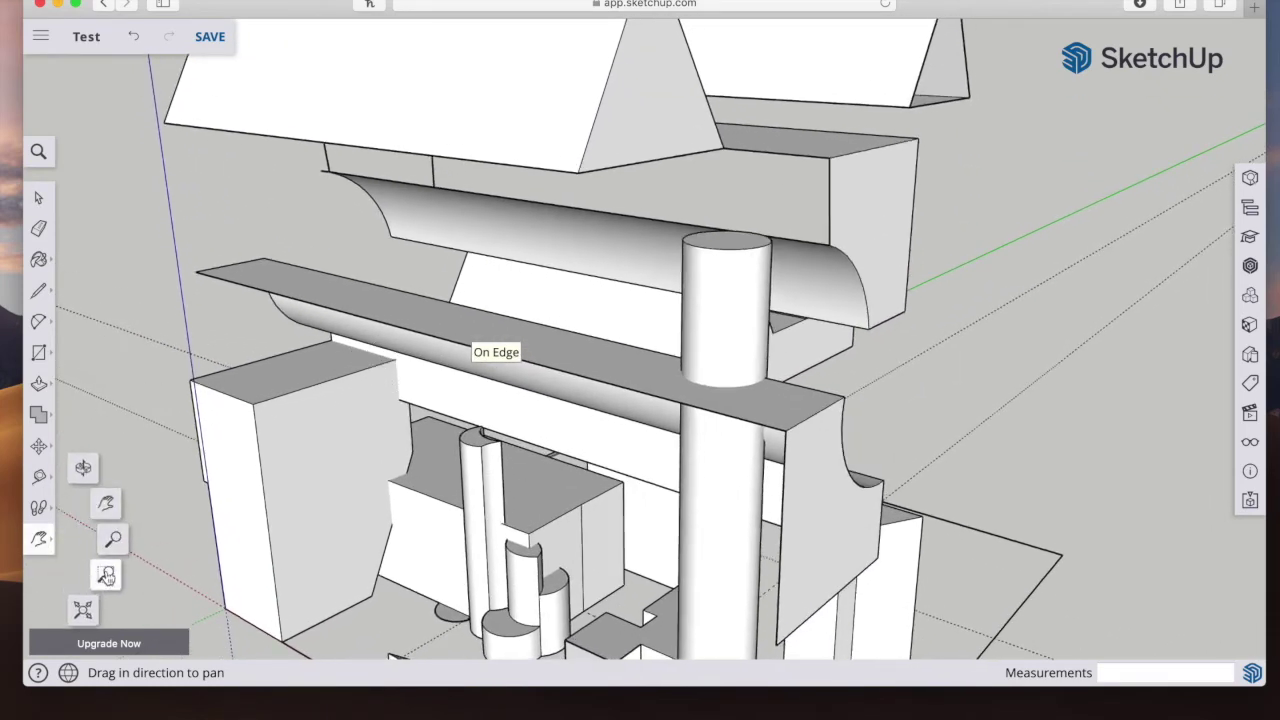
pyautogui.click(83, 467)
pyautogui.moveTo(679, 369); pyautogui.dragTo(478, 372)
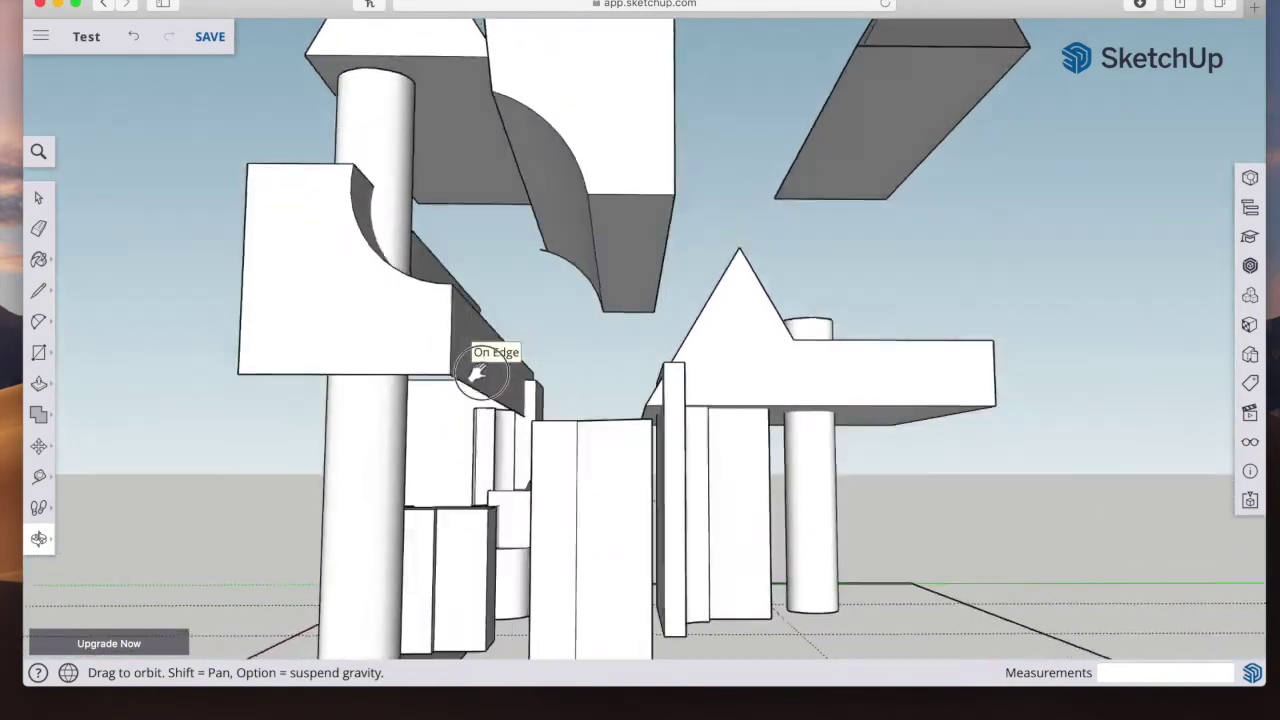
pyautogui.moveTo(528, 263); pyautogui.dragTo(726, 265)
pyautogui.moveTo(733, 157); pyautogui.dragTo(328, 397)
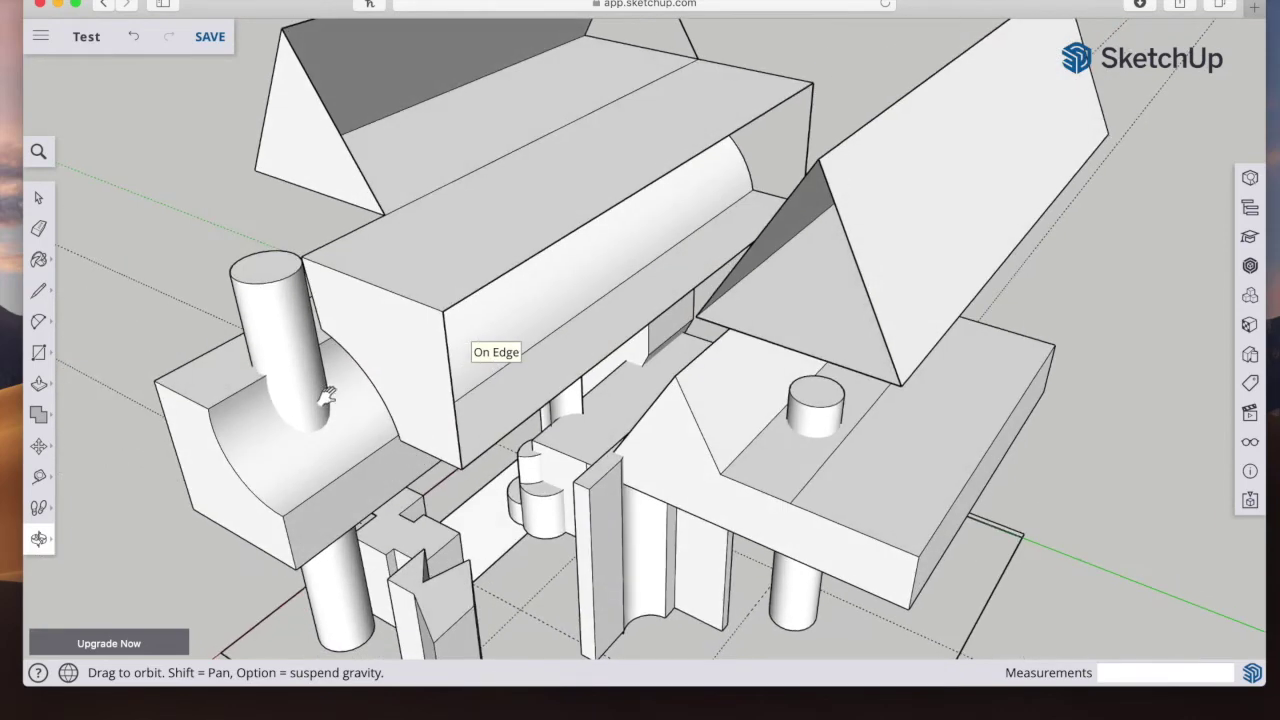
pyautogui.click(36, 204)
pyautogui.click(498, 128)
pyautogui.press('Delete')
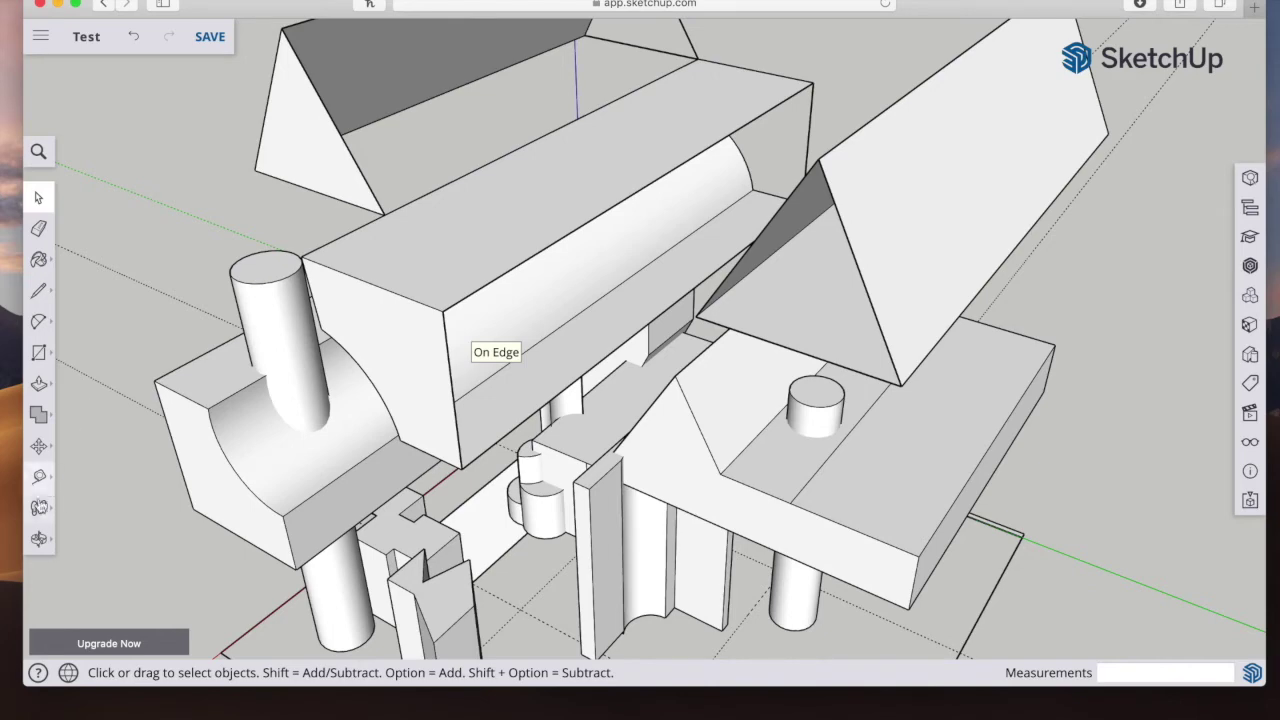
# Step: Push the outer strip of the gabled slab's top down about 1/2" and push its gabled end face inward about 5/16"
pyautogui.click(38, 511)
pyautogui.click(38, 539)
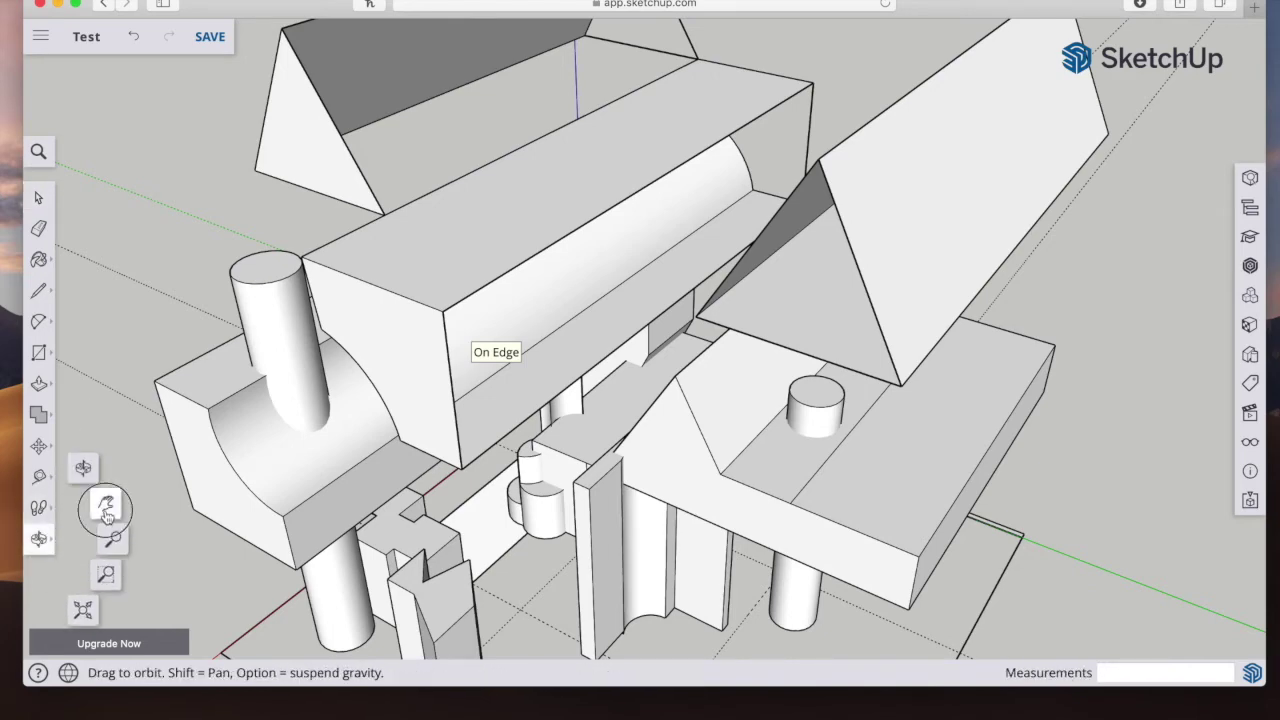
pyautogui.click(106, 505)
pyautogui.moveTo(595, 426); pyautogui.dragTo(452, 416)
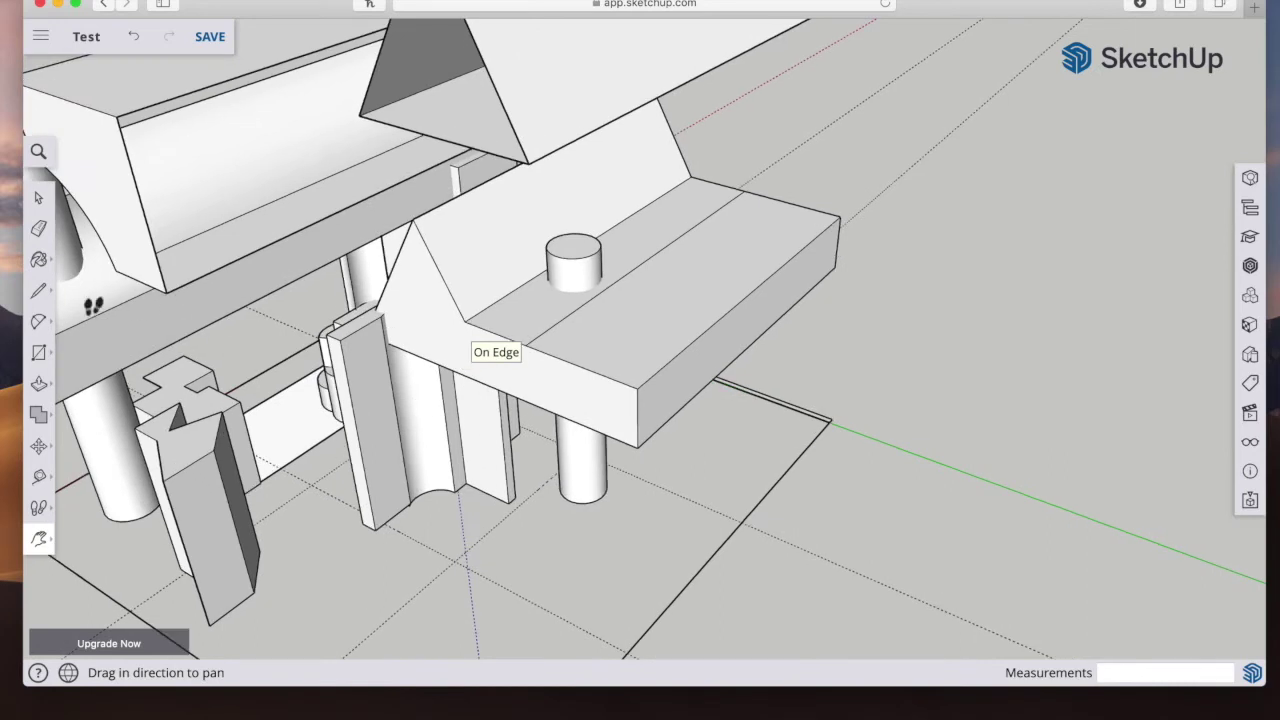
pyautogui.click(38, 383)
pyautogui.moveTo(654, 309); pyautogui.dragTo(657, 337)
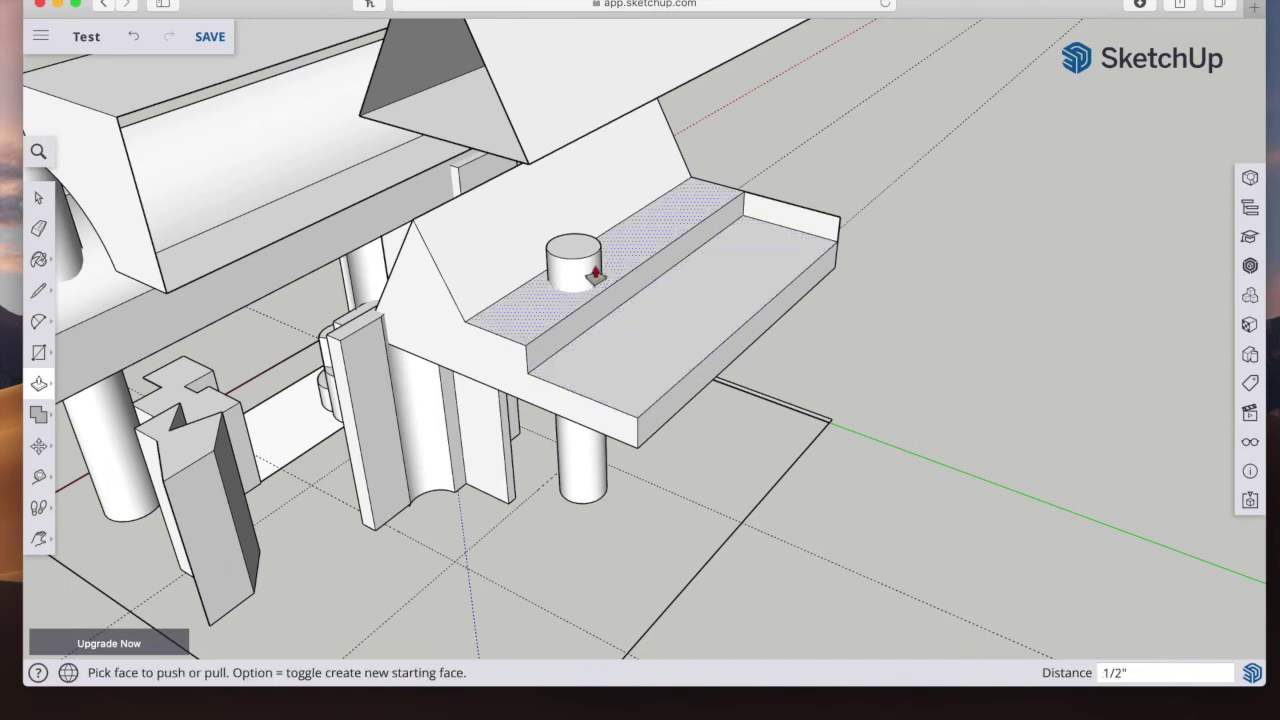
pyautogui.moveTo(455, 357); pyautogui.dragTo(463, 331)
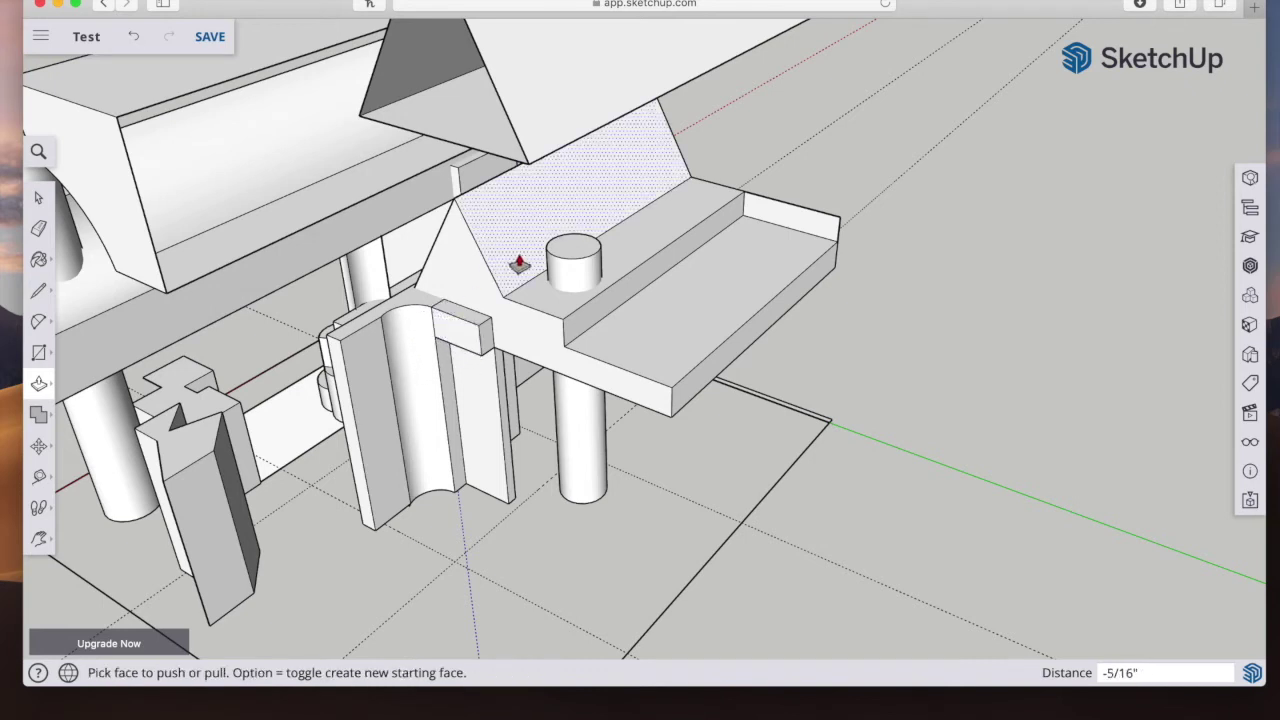
pyautogui.moveTo(471, 274)
pyautogui.mouseDown()
pyautogui.moveTo(498, 246)
pyautogui.moveTo(474, 268)
pyautogui.mouseUp()
# Step: Push/Pull the top of the short cylinder on the gabled slab upward by about 3"
pyautogui.click(580, 250)
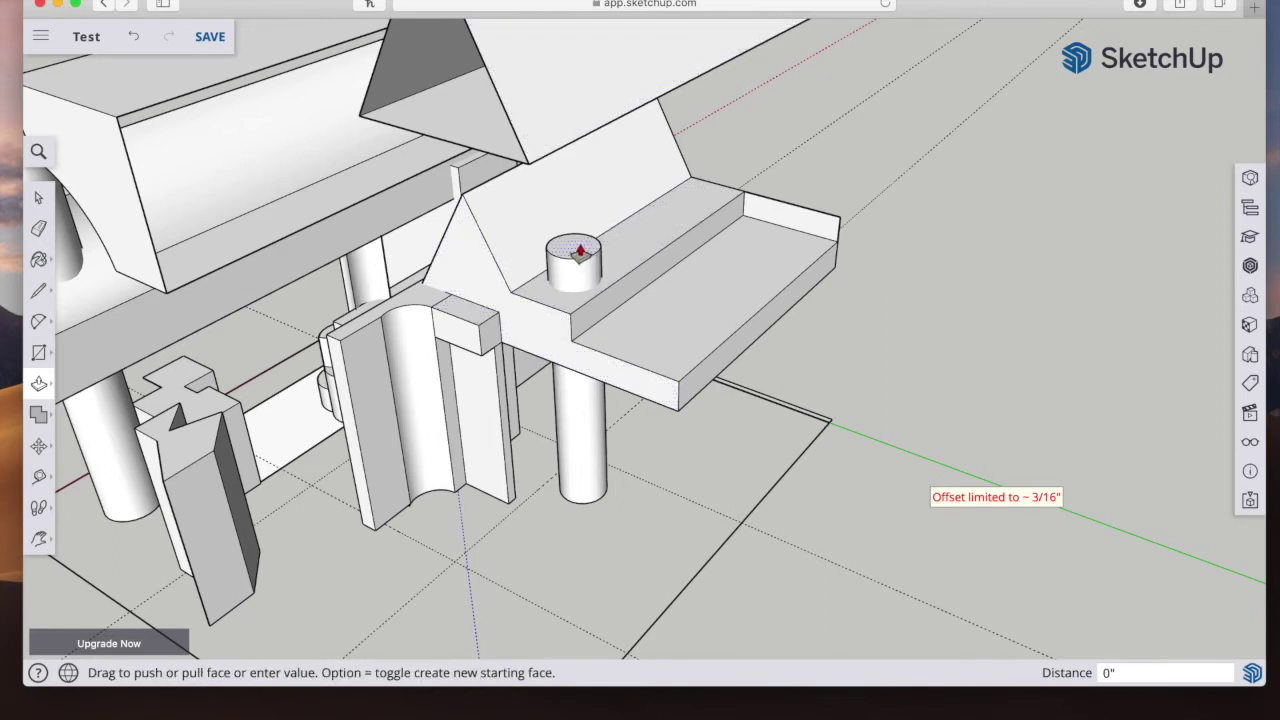
pyautogui.moveTo(580, 250); pyautogui.dragTo(592, 115)
pyautogui.click(583, 70)
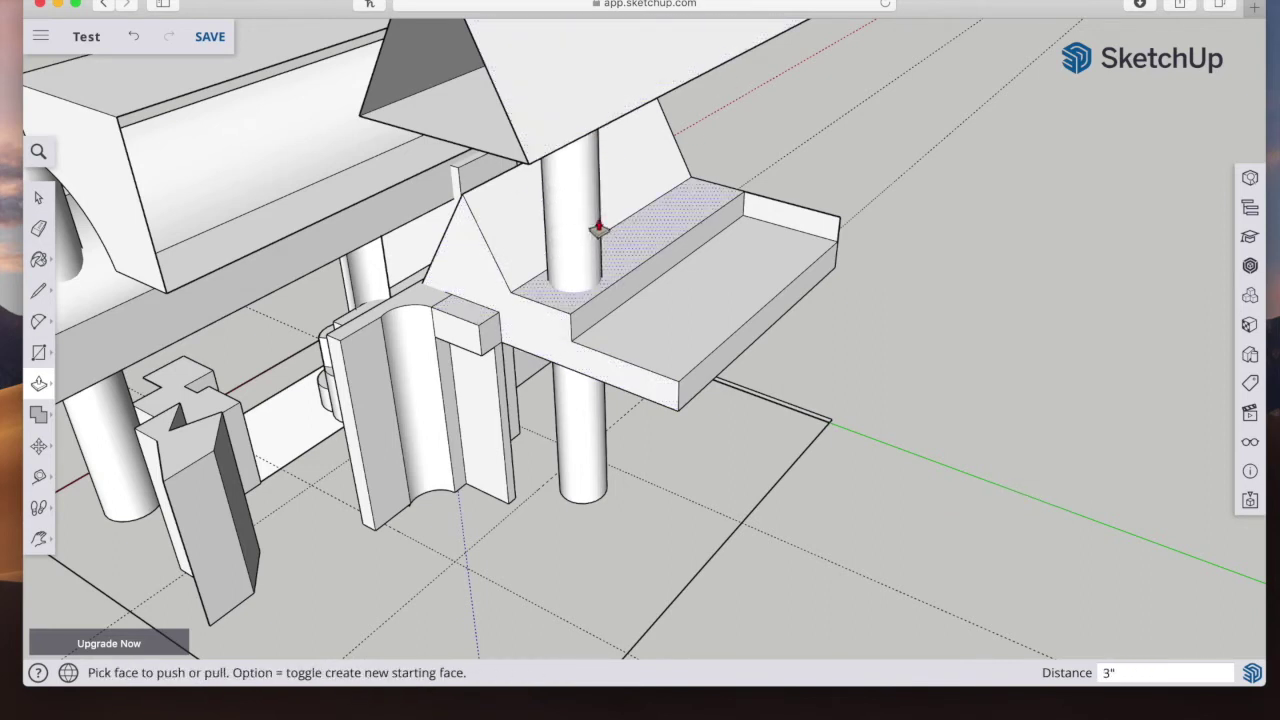
# Step: Draw a ground rectangle of about 3 13/16" by 2 15/16" from the boundary edge, beside the V-notched block
pyautogui.click(40, 541)
pyautogui.moveTo(477, 409); pyautogui.dragTo(372, 505)
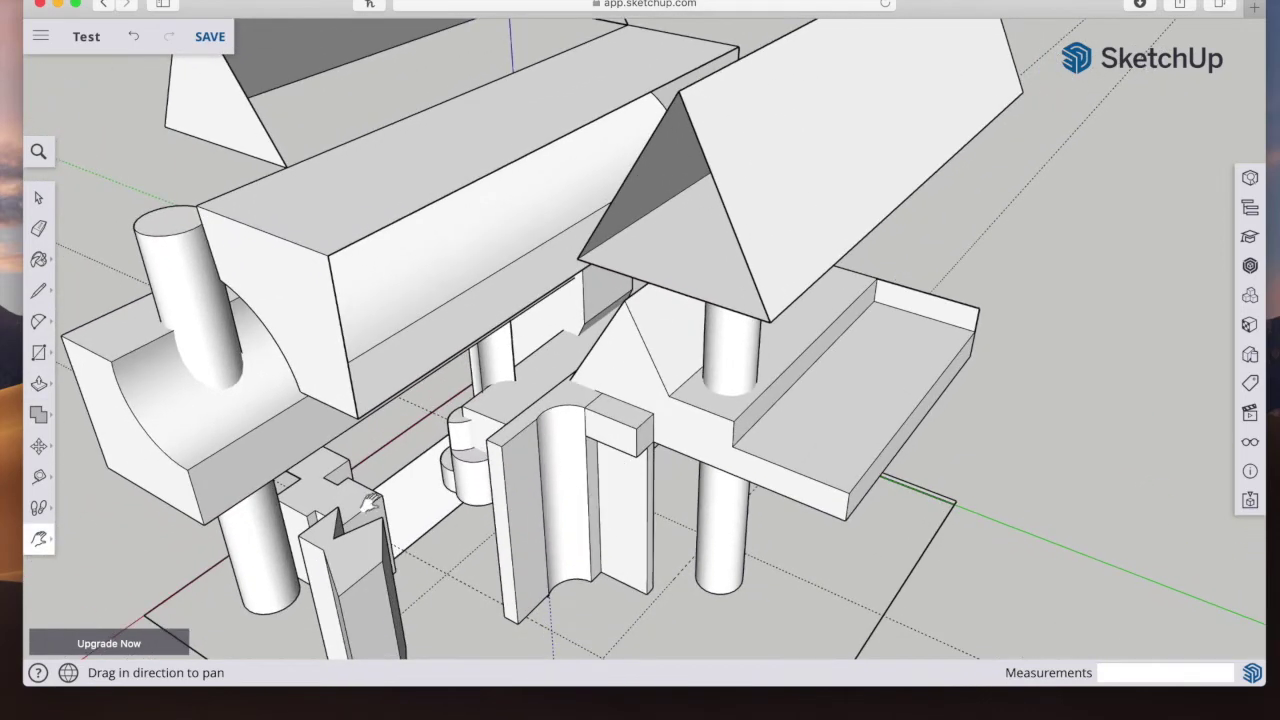
pyautogui.click(38, 540)
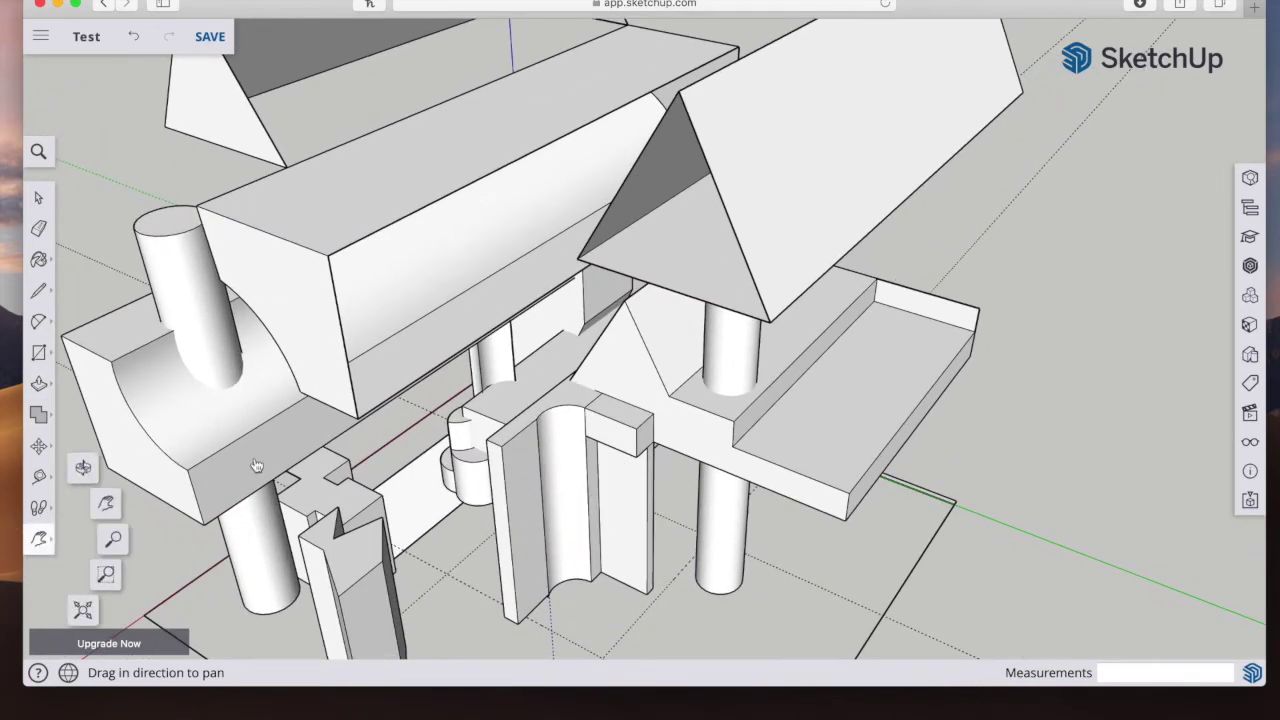
pyautogui.click(113, 540)
pyautogui.moveTo(680, 290); pyautogui.dragTo(493, 475)
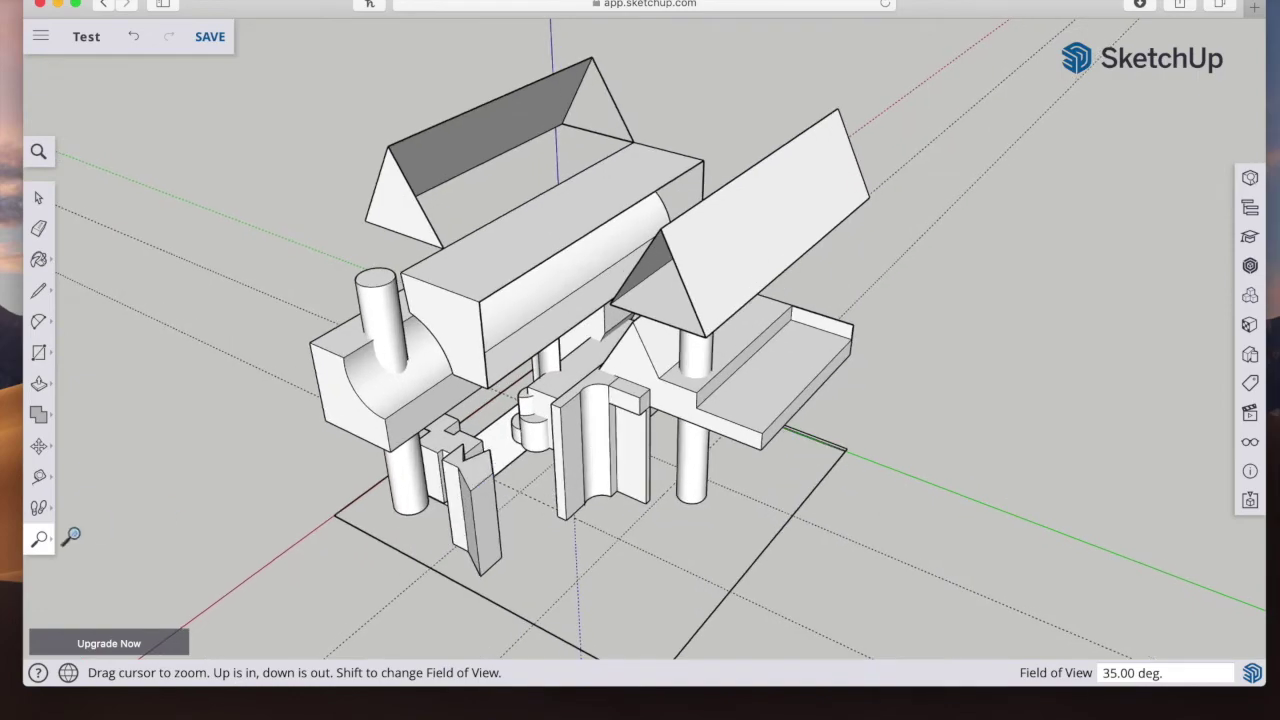
pyautogui.click(40, 548)
pyautogui.click(83, 467)
pyautogui.moveTo(470, 360); pyautogui.dragTo(846, 498)
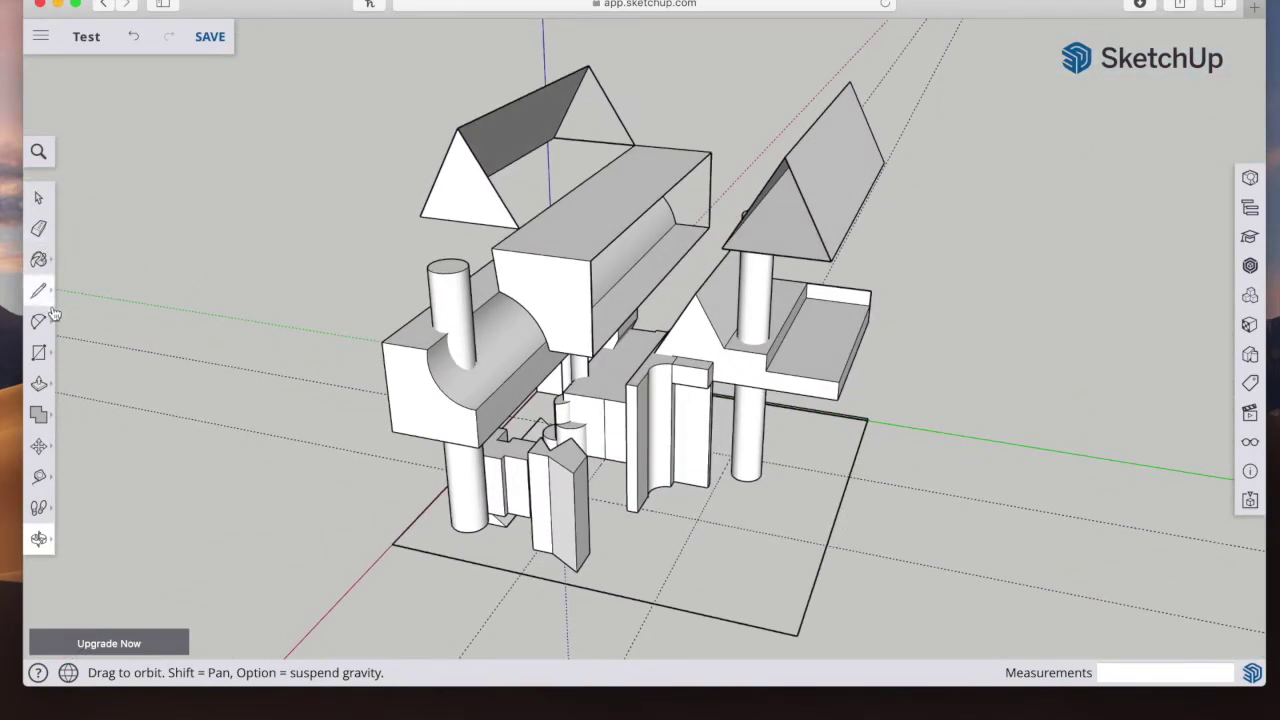
pyautogui.click(38, 352)
pyautogui.click(652, 603)
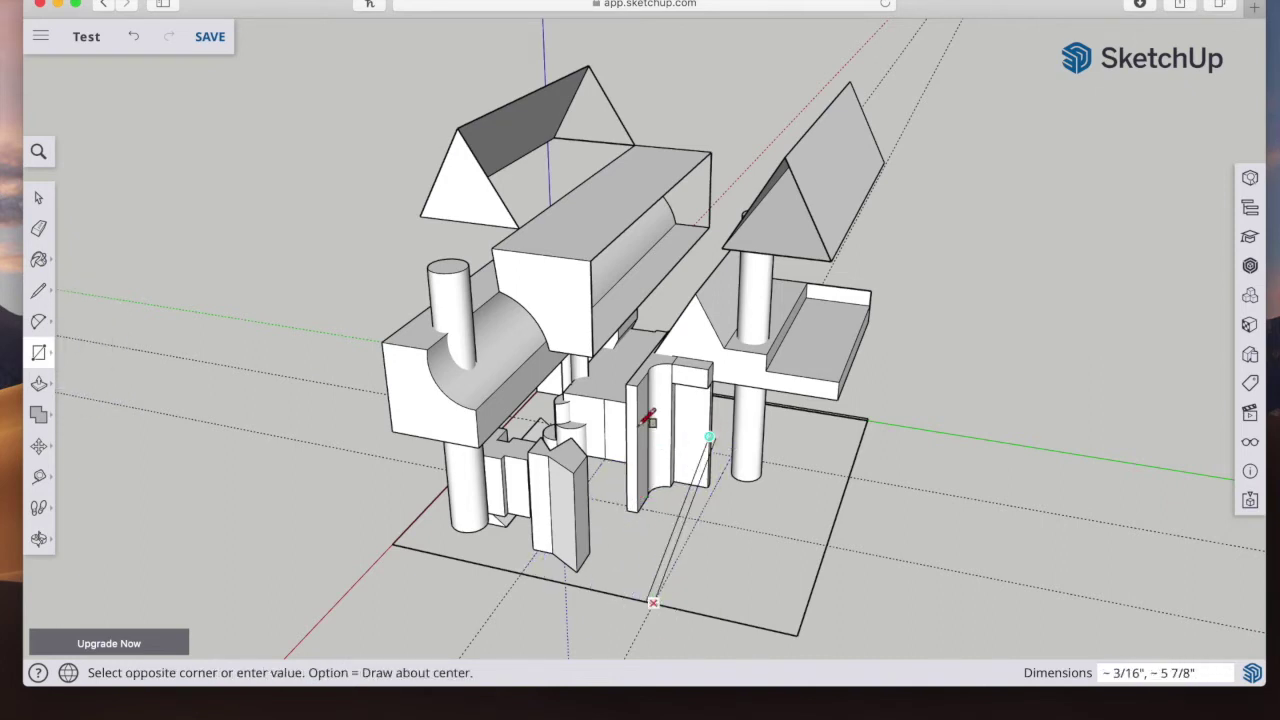
pyautogui.click(603, 495)
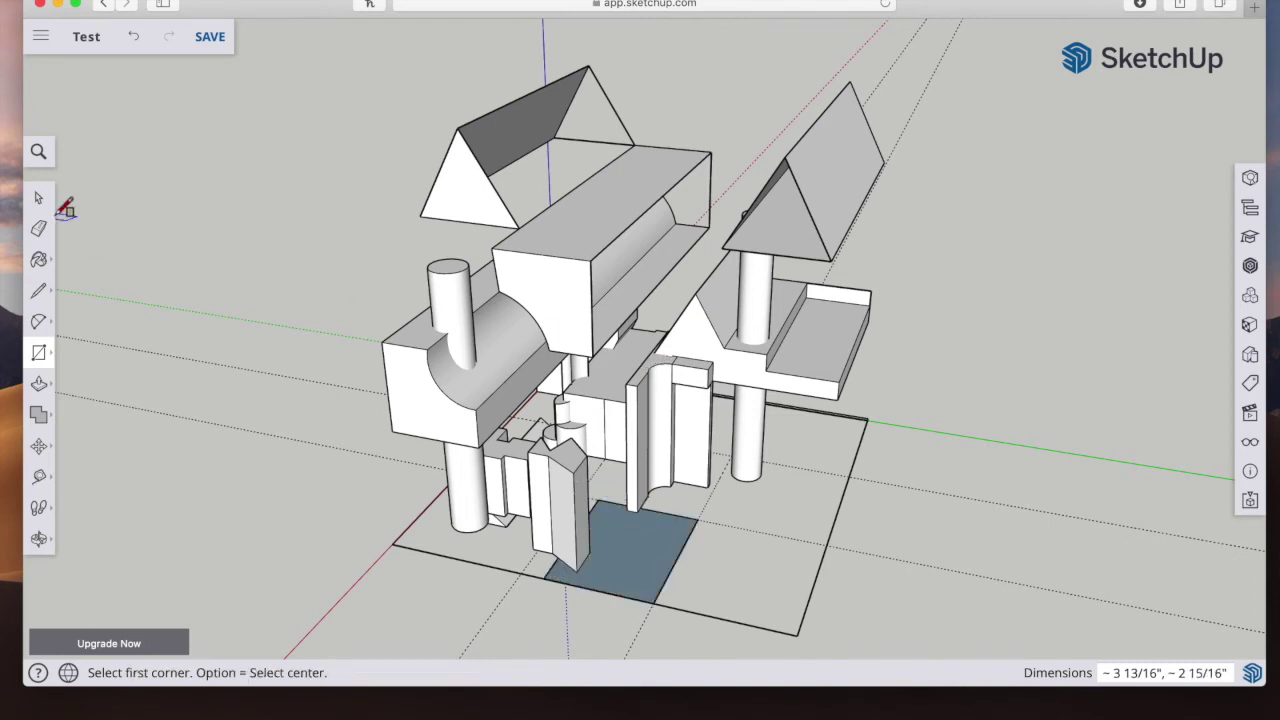
# Step: Push/Pull the new ground rectangle beside the V-notched block upward by about 1"
pyautogui.click(36, 199)
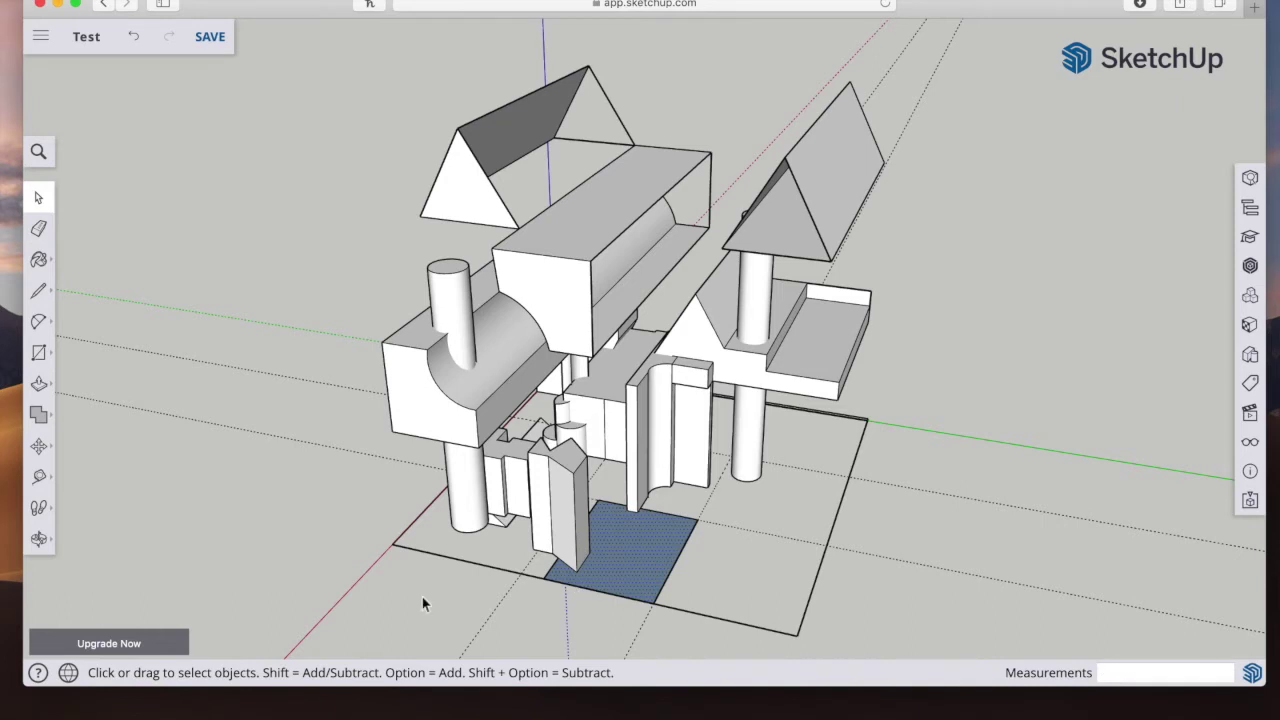
pyautogui.click(40, 385)
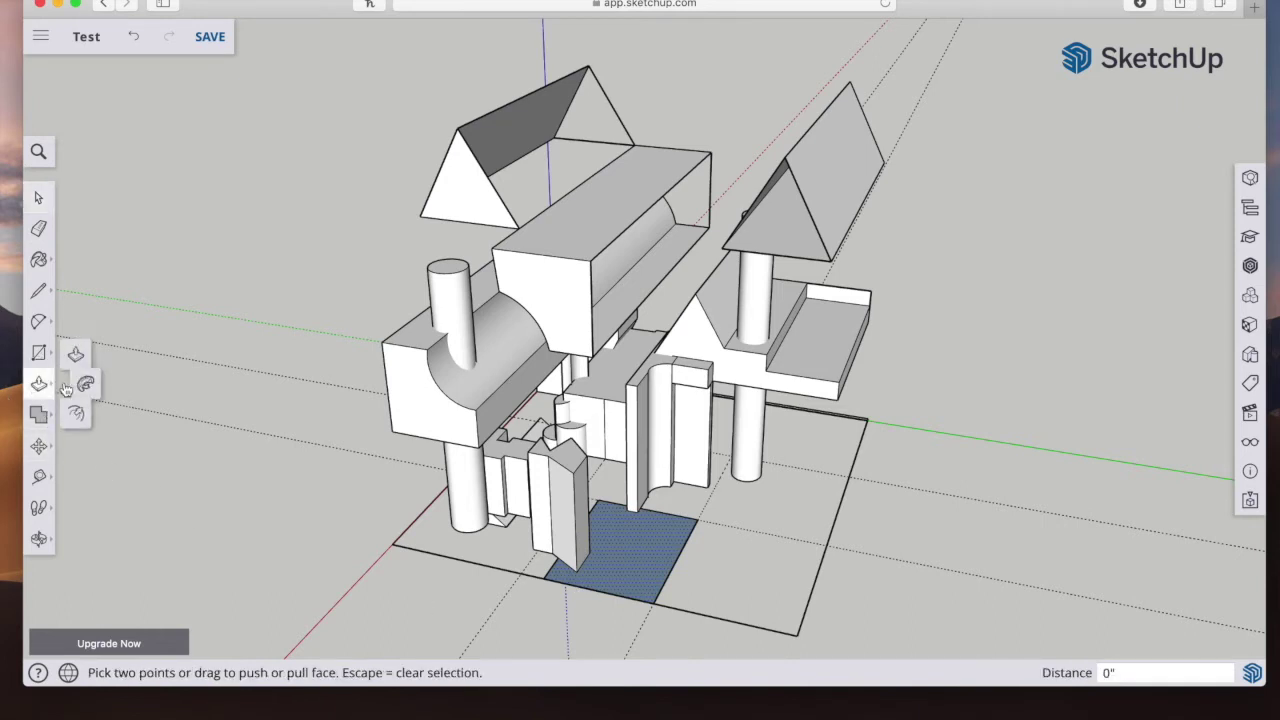
pyautogui.click(651, 563)
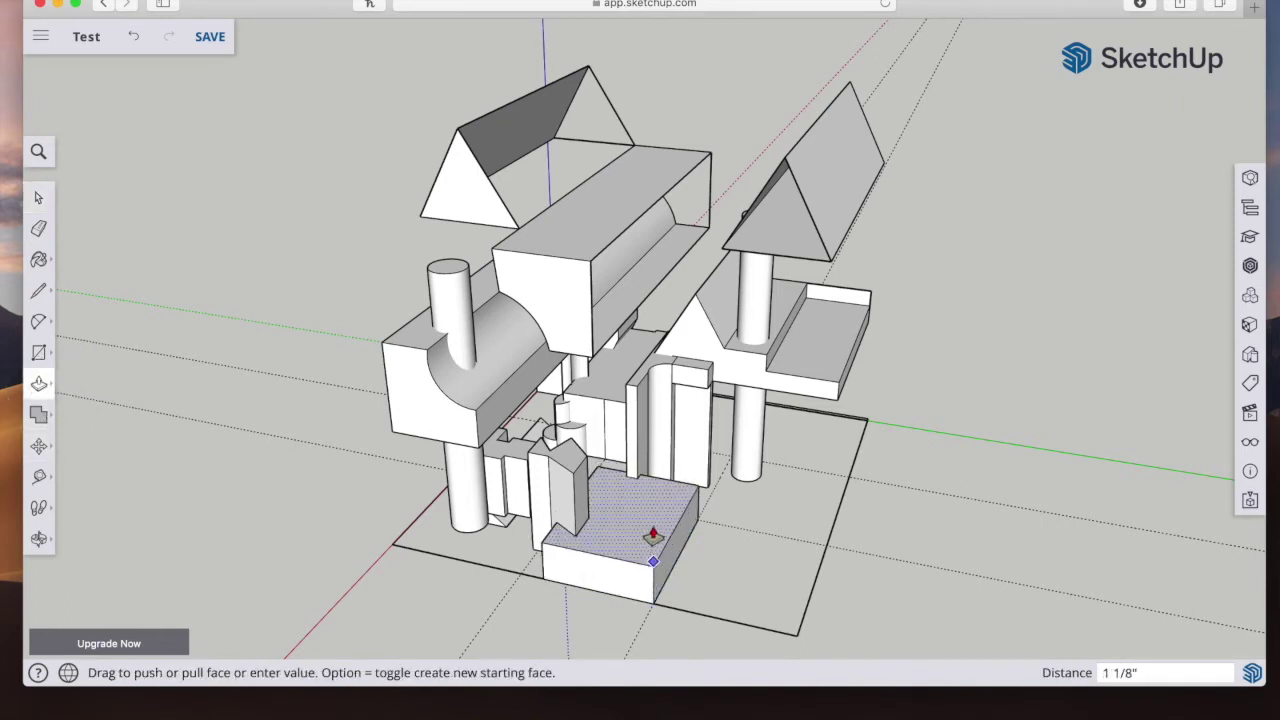
pyautogui.click(651, 540)
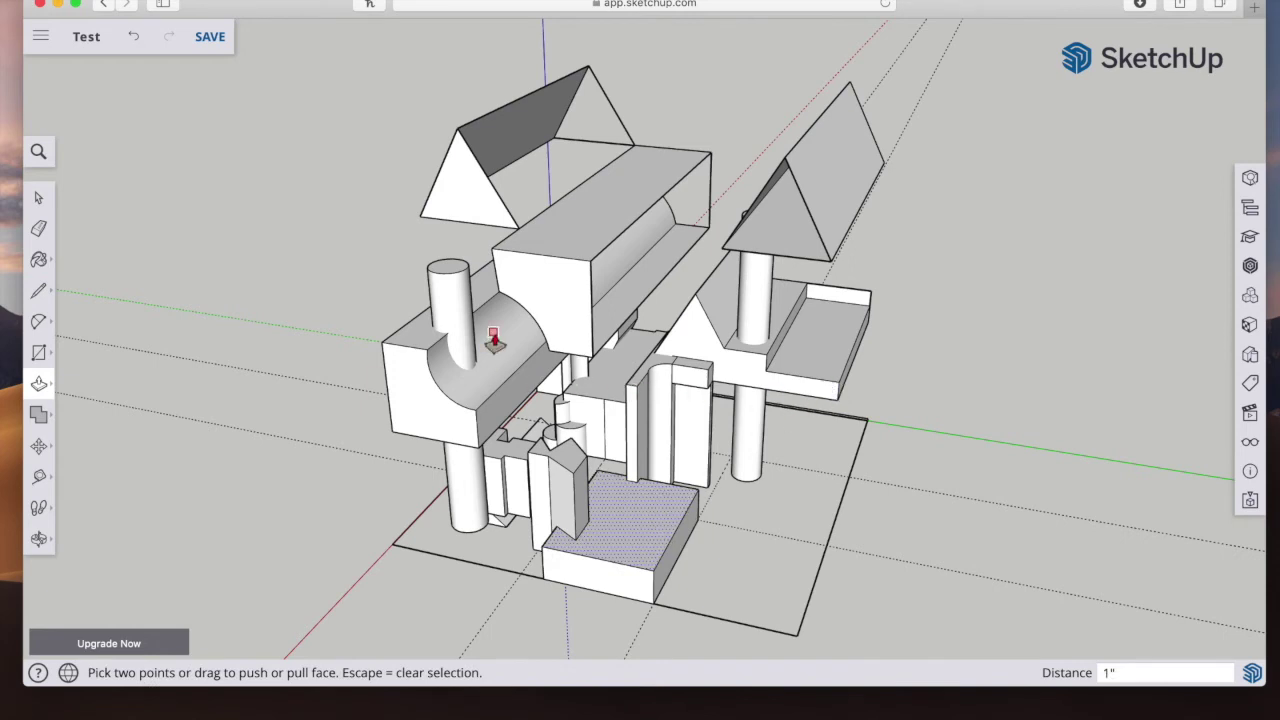
# Step: Draw a square of about 3 5/8" on the ground from the raised slab's corner to the boundary edge, beside the column base
pyautogui.click(39, 229)
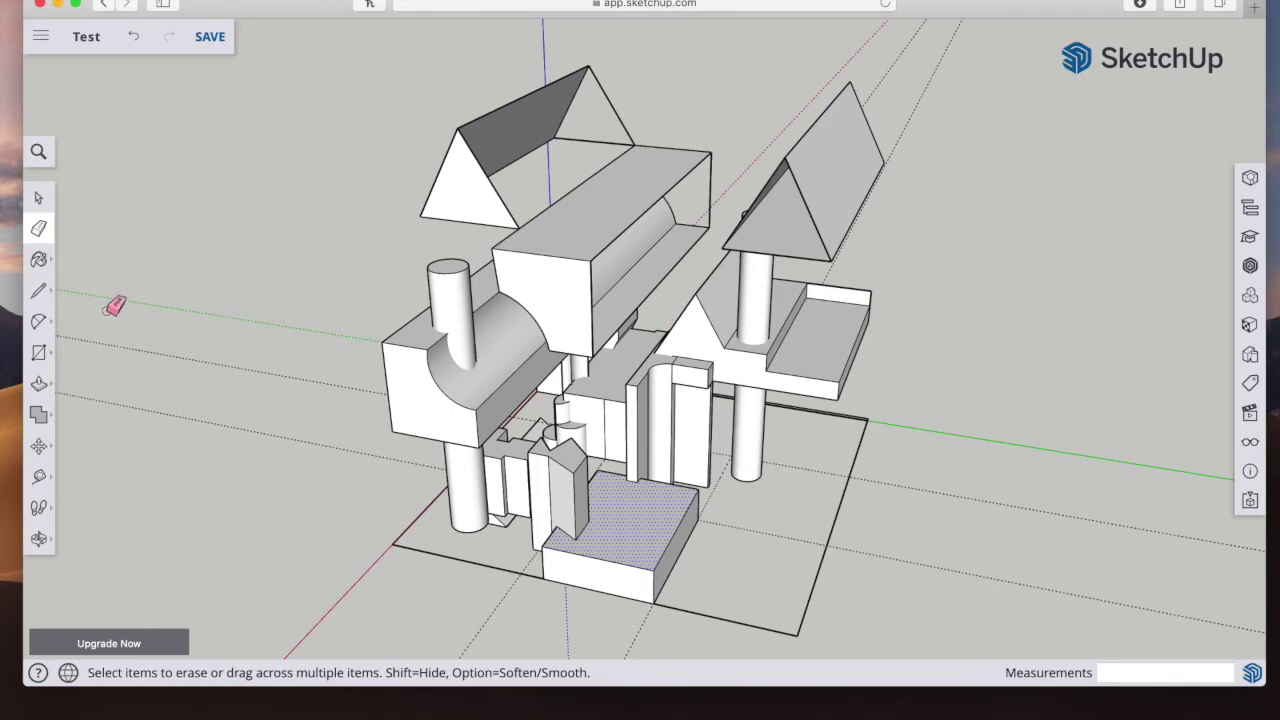
pyautogui.click(38, 354)
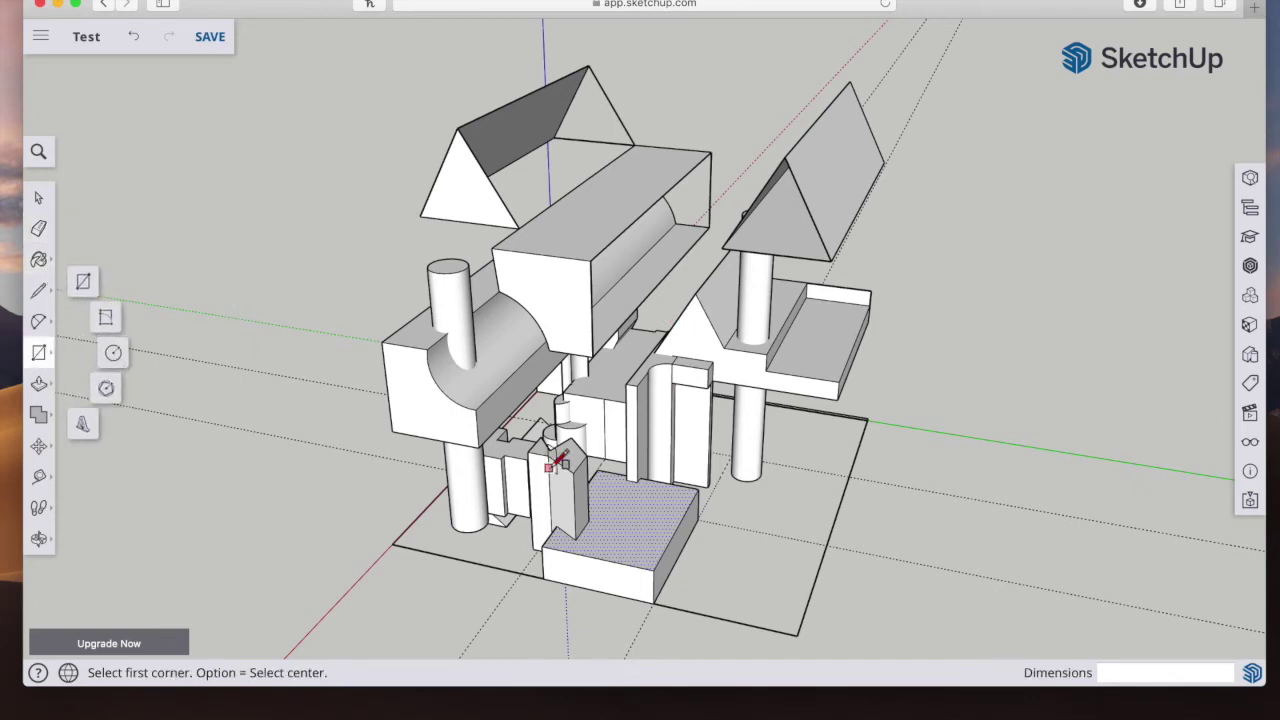
pyautogui.click(697, 519)
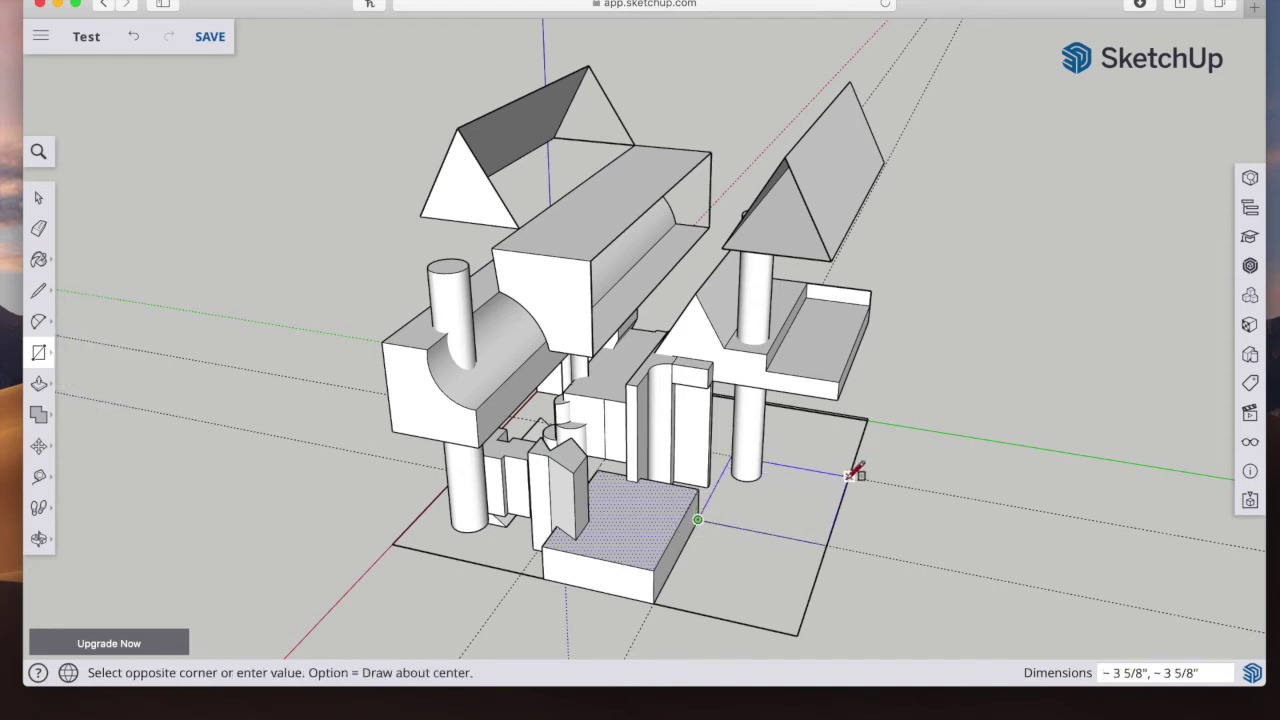
pyautogui.click(850, 474)
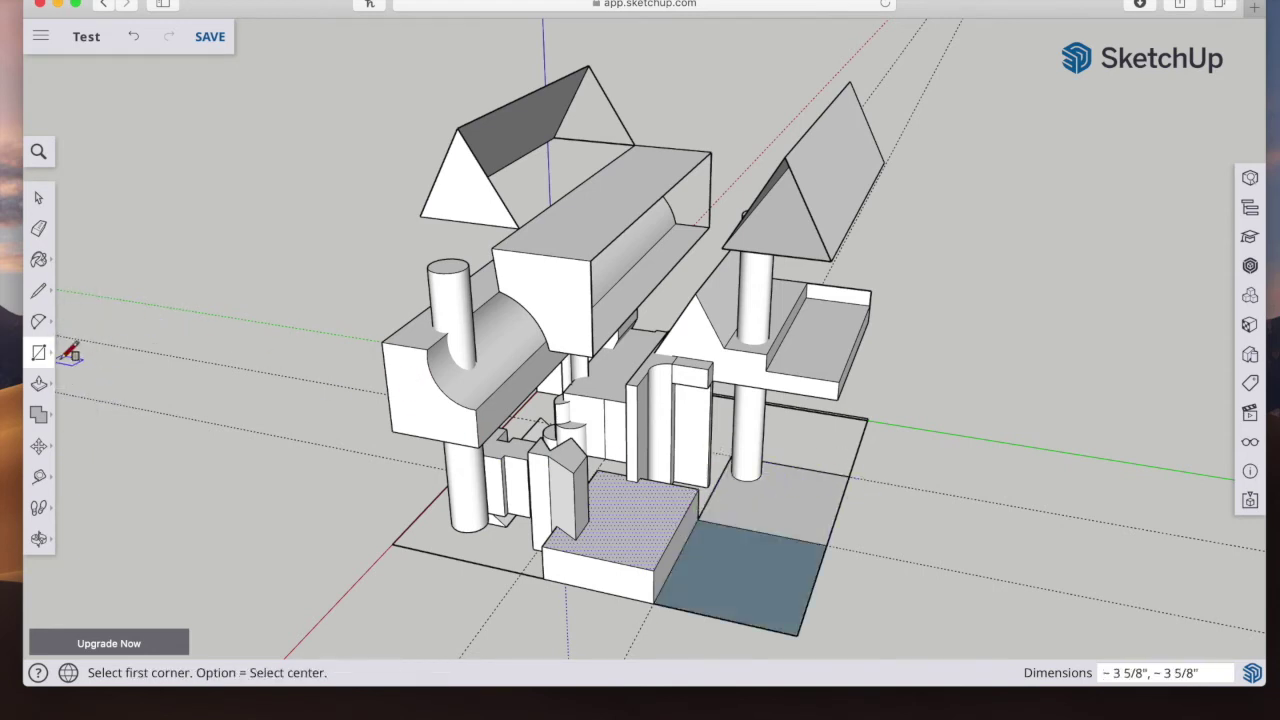
# Step: Clear the selection and Push/Pull the square at the column's base upward by about 13/16"
pyautogui.click(39, 385)
pyautogui.click(796, 498)
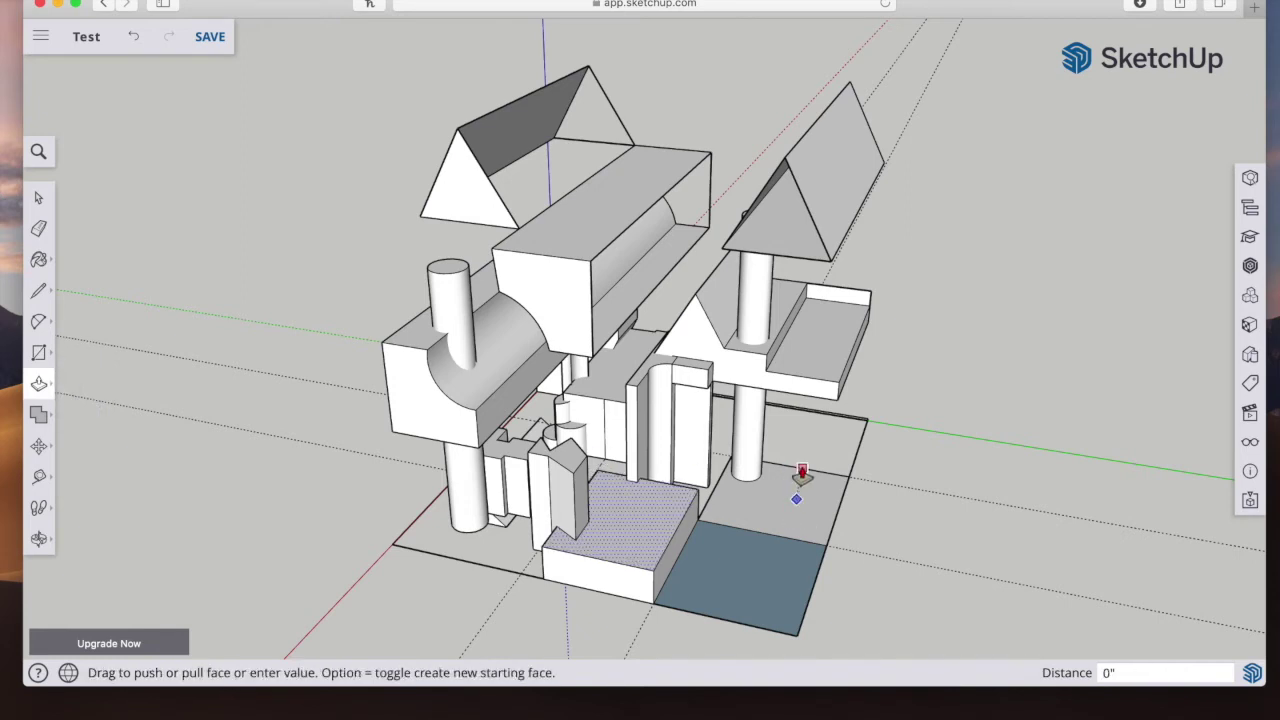
pyautogui.press('Escape')
pyautogui.press('Escape')
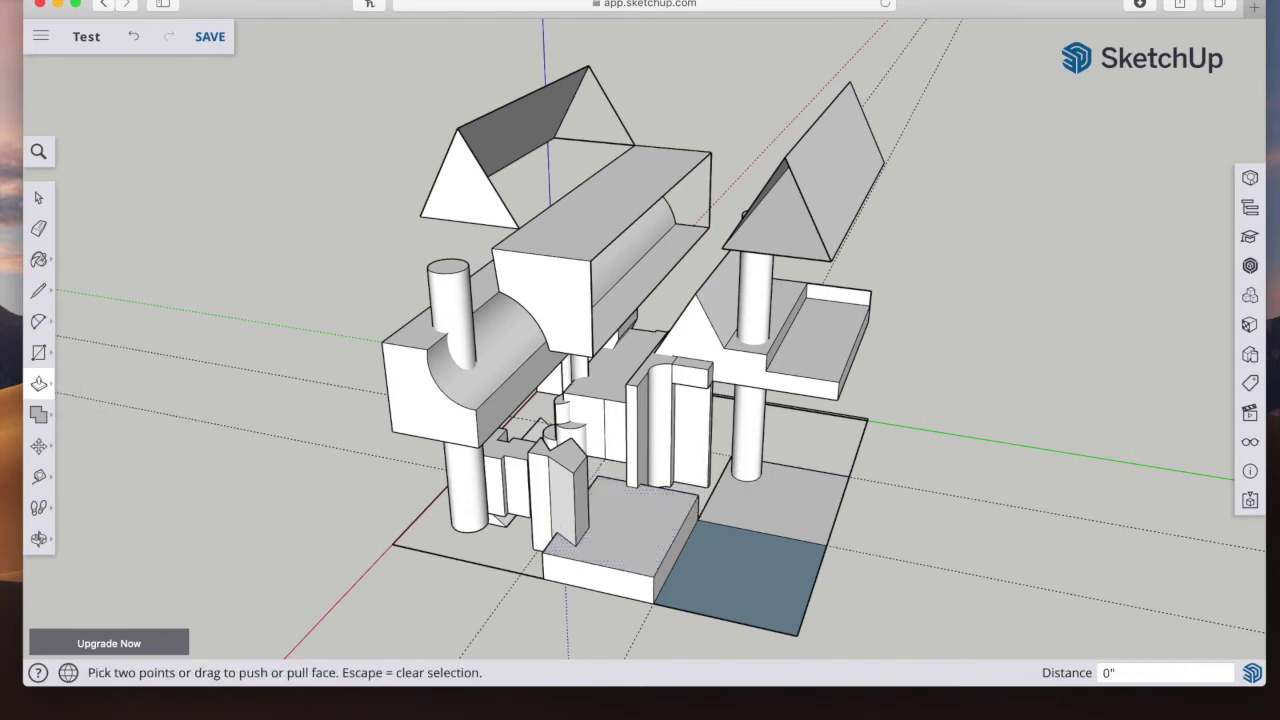
pyautogui.click(788, 510)
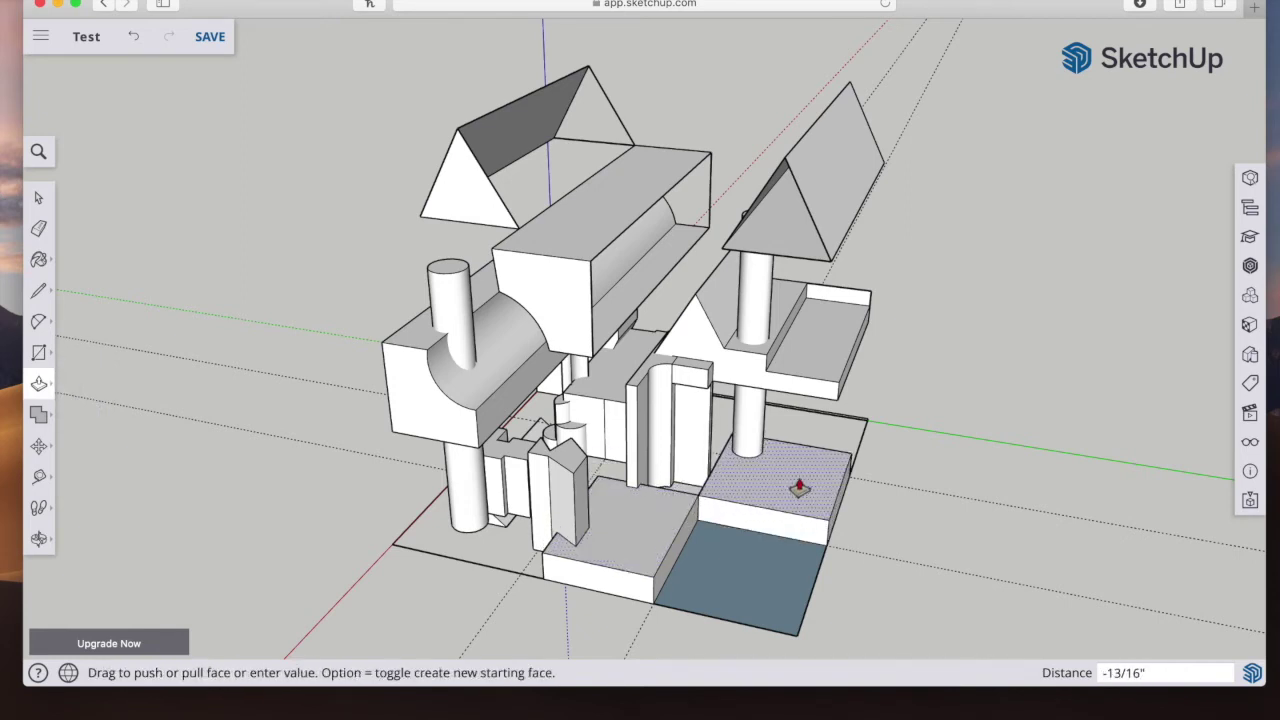
pyautogui.click(799, 487)
# Step: Push/Pull the blue corner square between the two raised slabs upward by about 7/16"
pyautogui.click(737, 580)
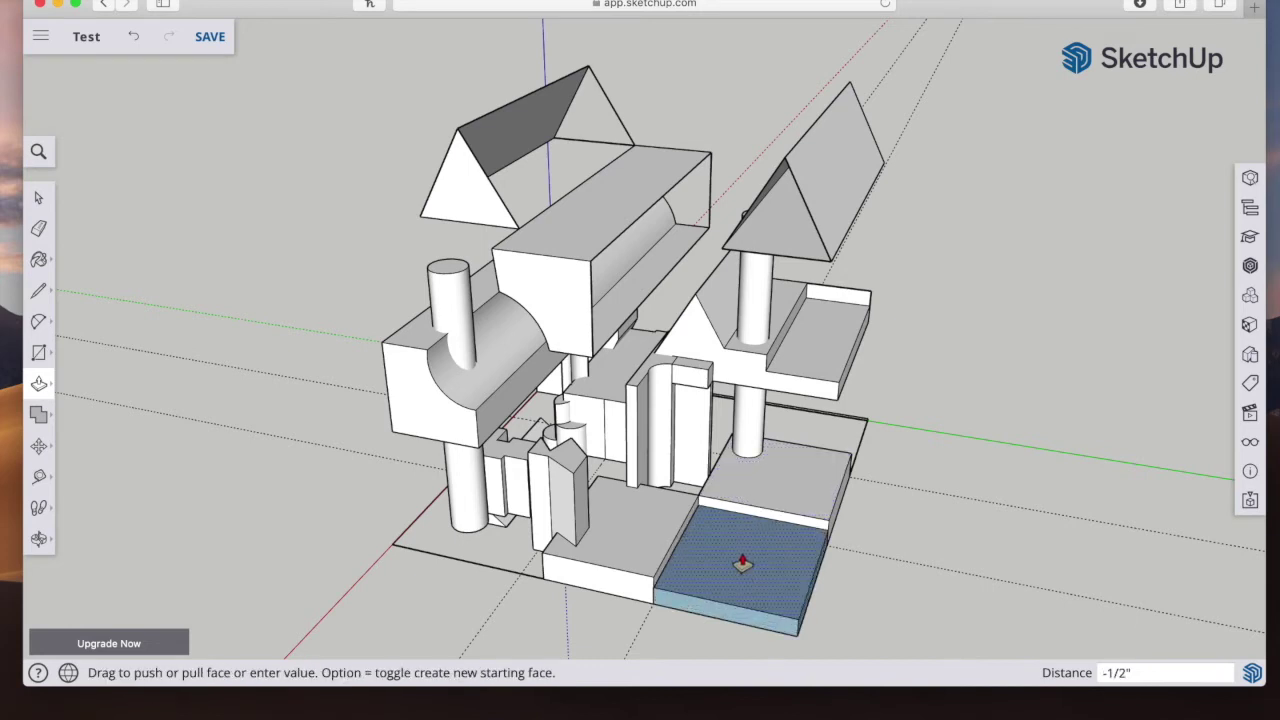
pyautogui.click(742, 566)
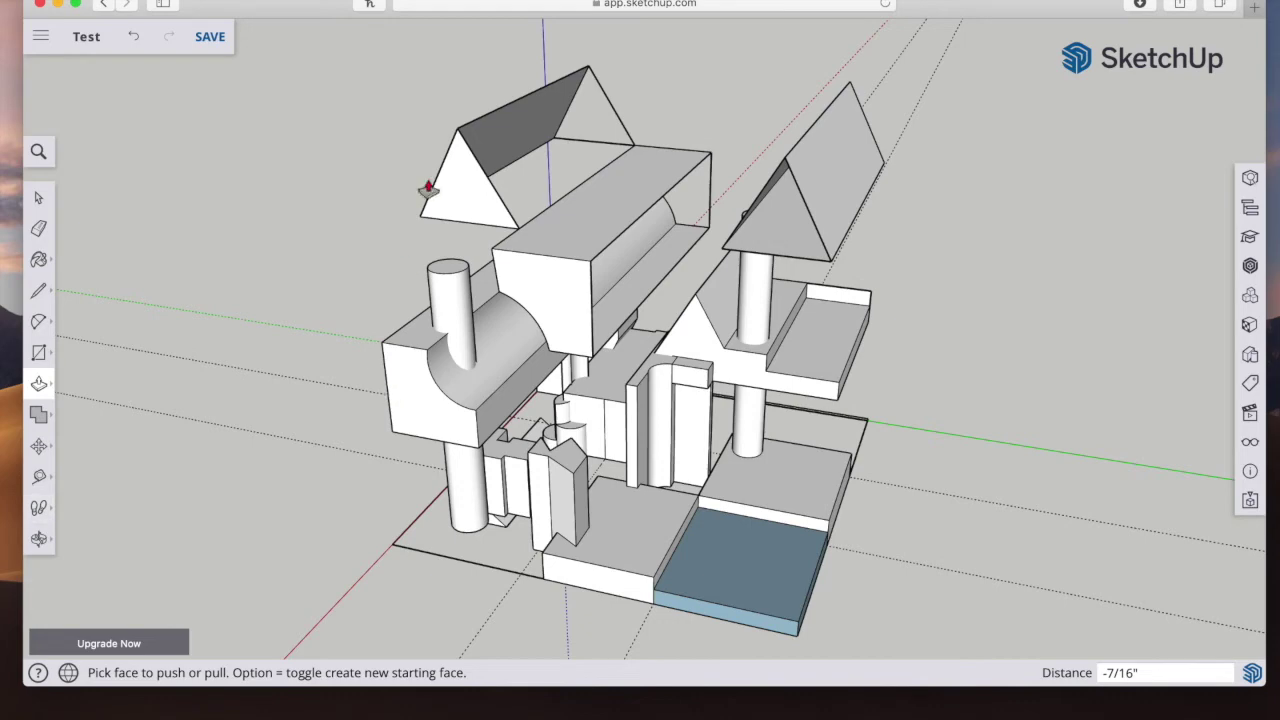
pyautogui.click(38, 538)
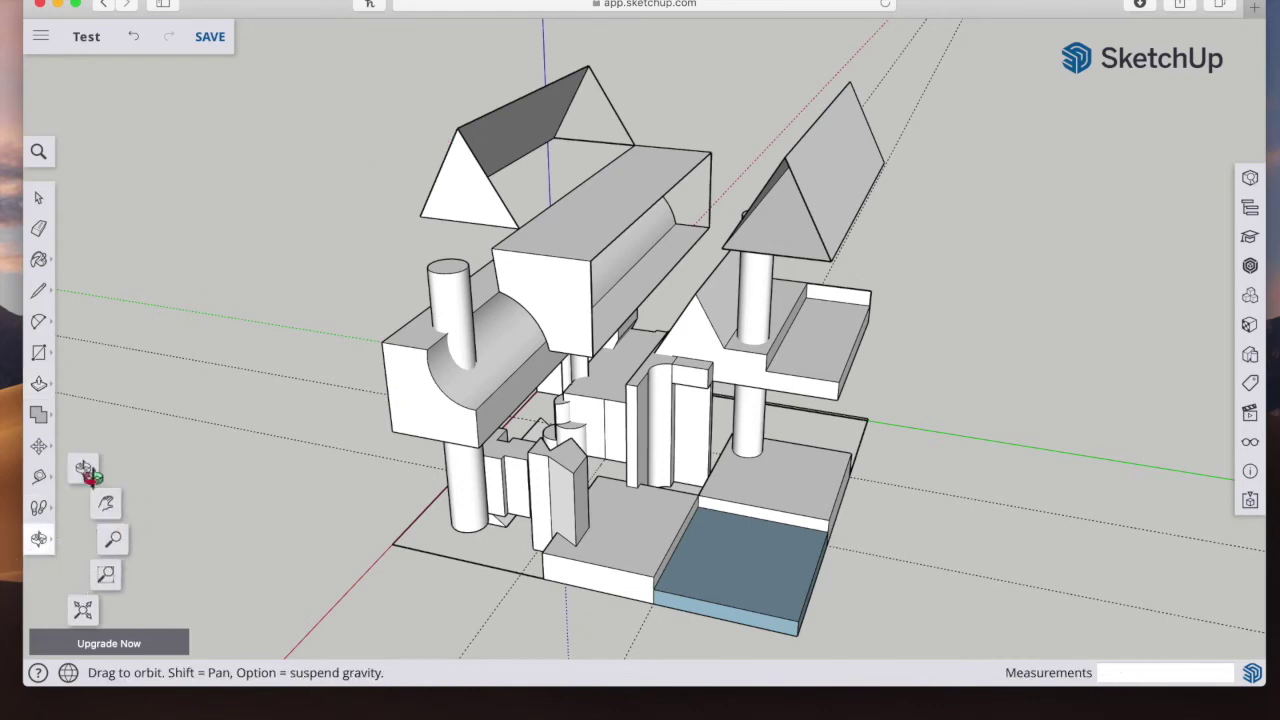
# Step: Push/Pull the small rectangle on the end face of the cove-shaped block inward by about 3/8"
pyautogui.moveTo(652, 482); pyautogui.dragTo(500, 358)
pyautogui.click(45, 538)
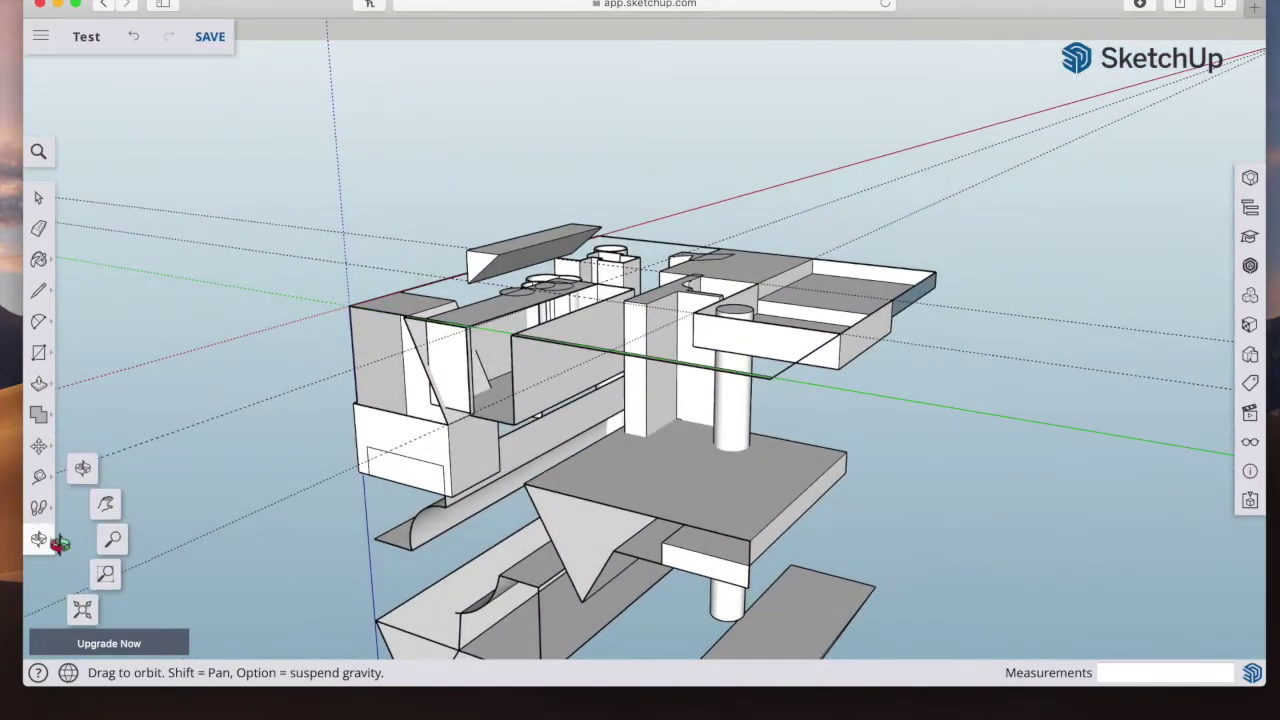
pyautogui.click(106, 500)
pyautogui.moveTo(437, 449); pyautogui.dragTo(138, 425)
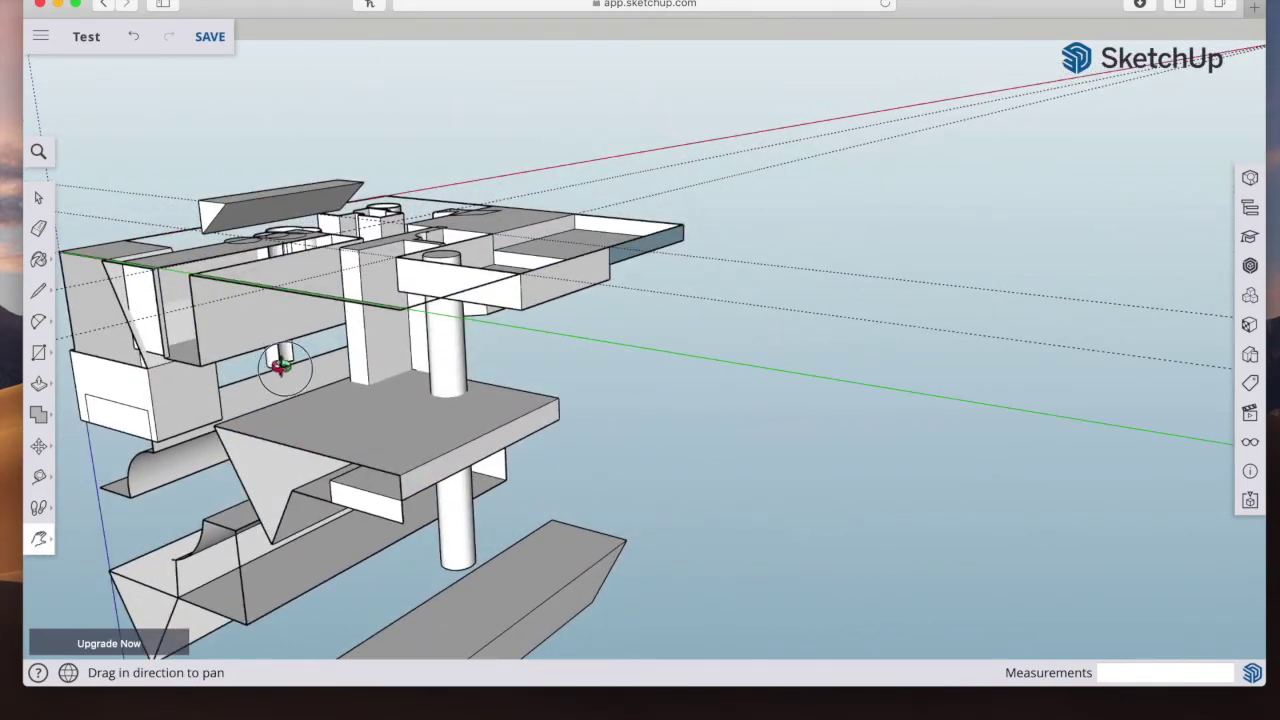
pyautogui.moveTo(282, 366); pyautogui.dragTo(518, 264)
pyautogui.click(43, 200)
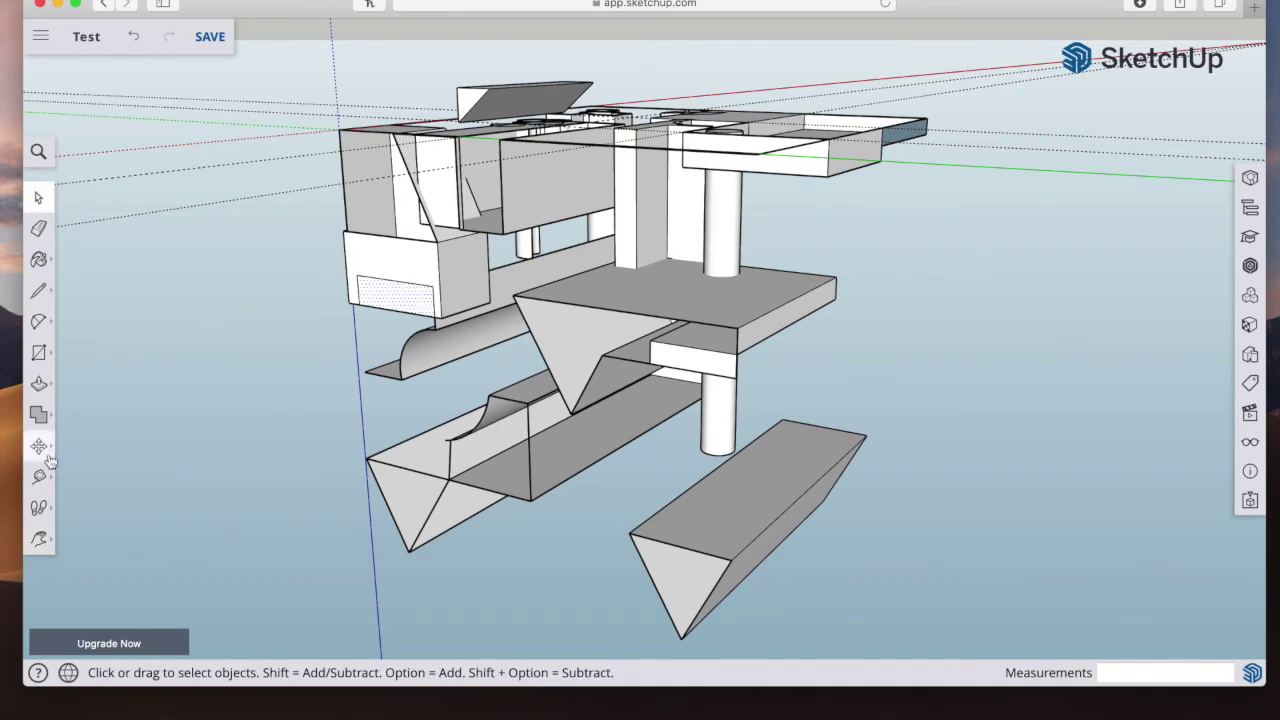
pyautogui.click(39, 384)
pyautogui.click(399, 302)
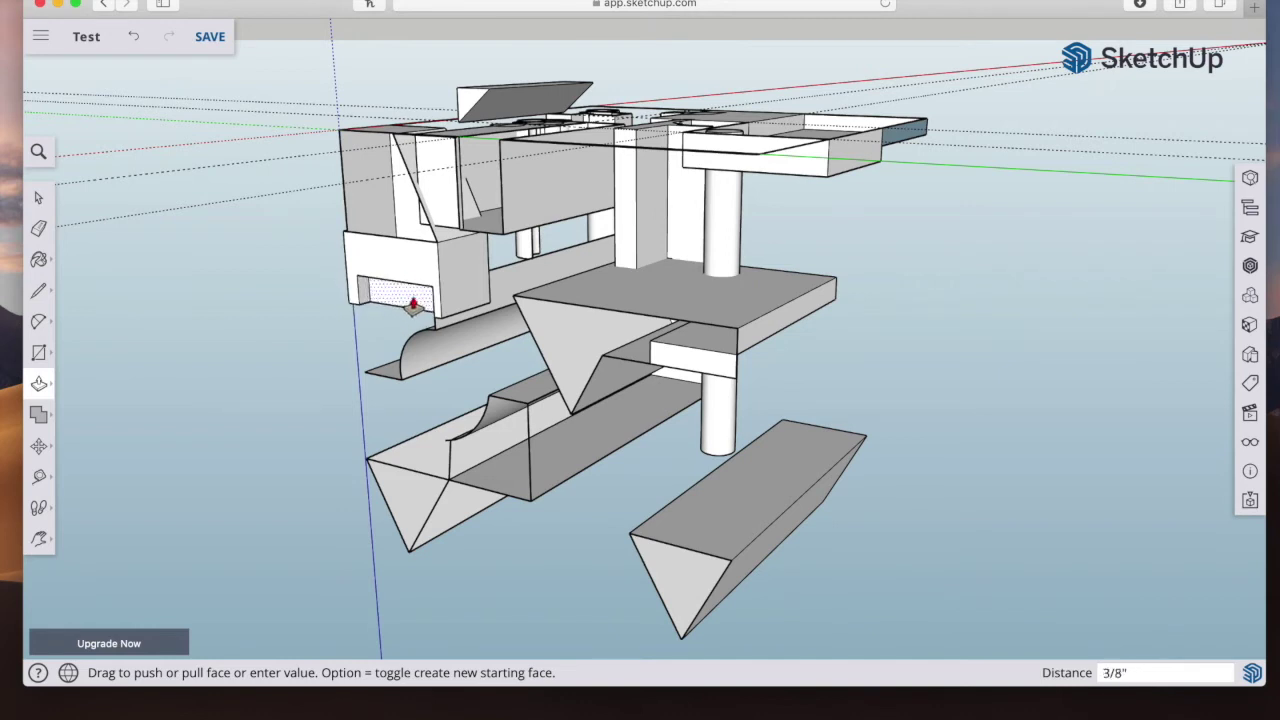
pyautogui.click(413, 302)
# Step: Shift the long vertical wall face slightly with Push/Pull and extend the upper curved beam's top face by about 1/2"
pyautogui.click(531, 189)
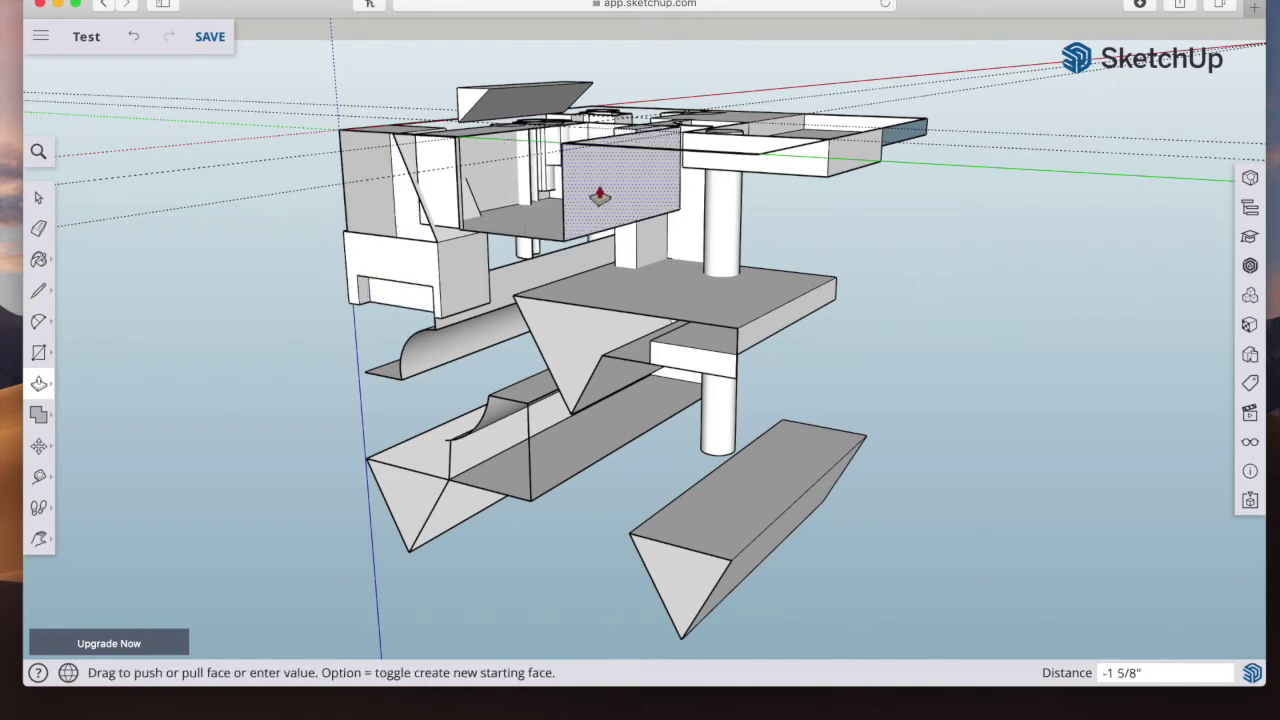
pyautogui.click(524, 182)
pyautogui.click(562, 345)
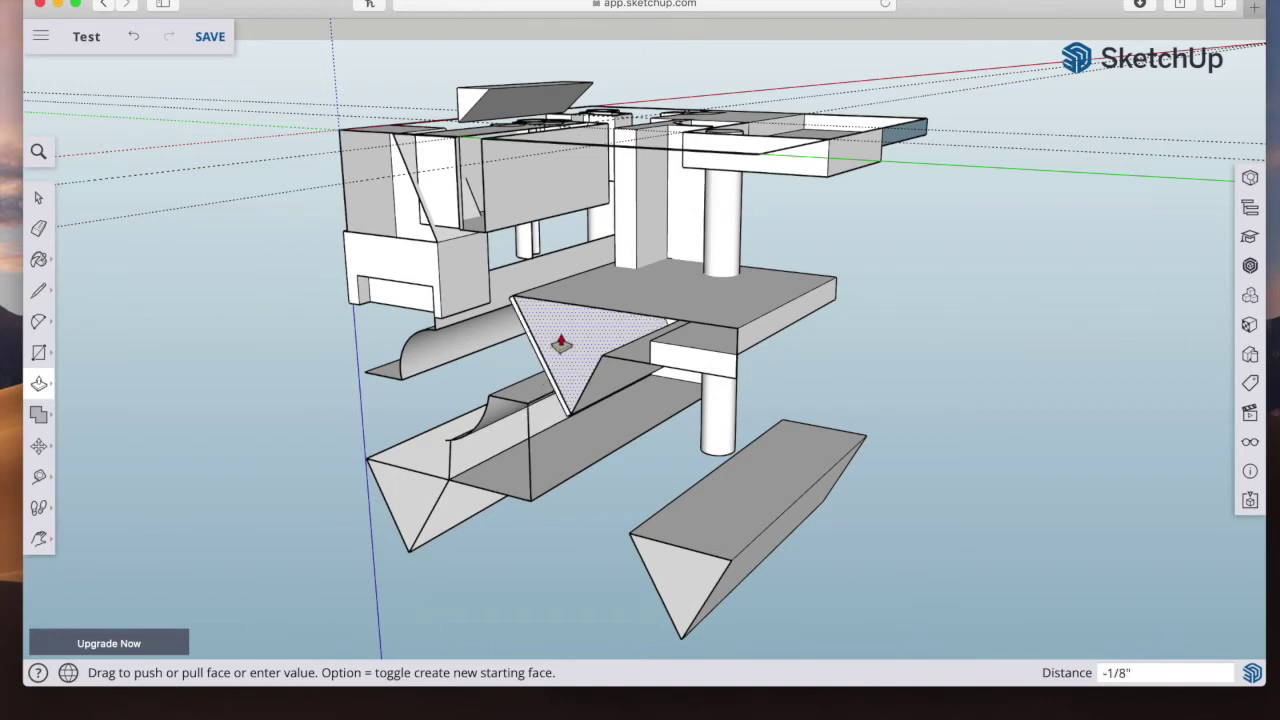
pyautogui.click(594, 328)
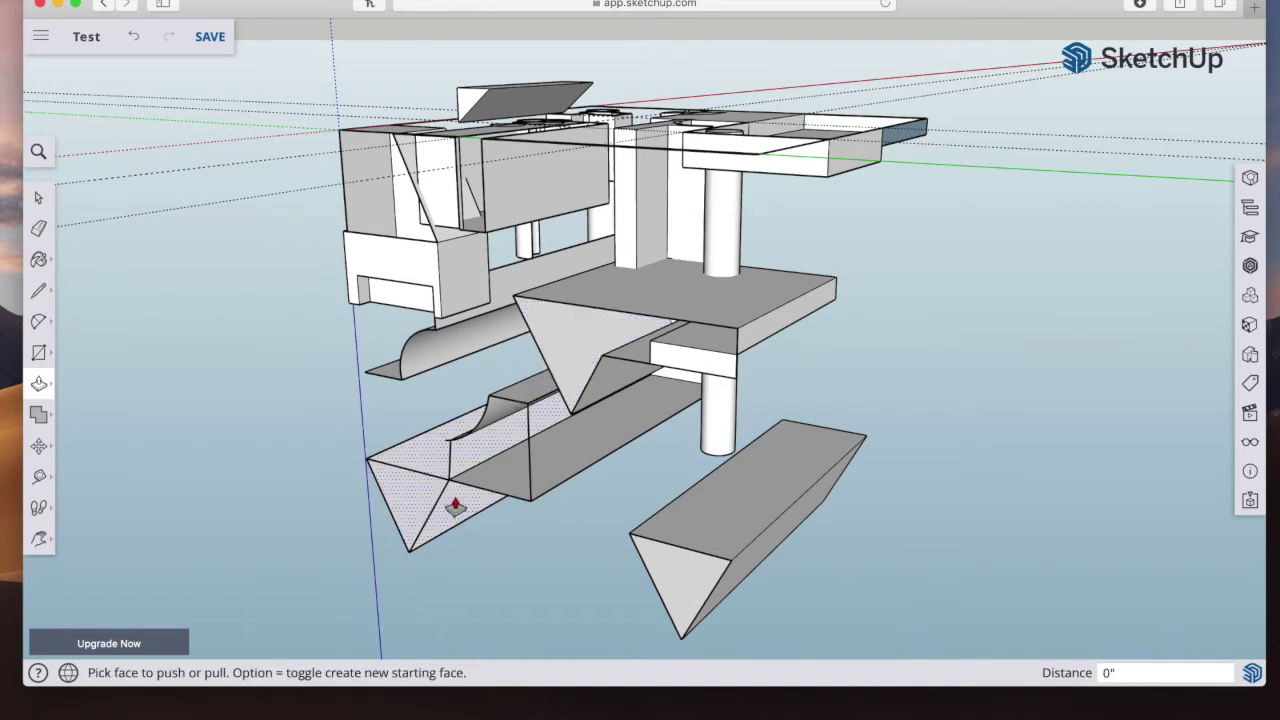
pyautogui.click(590, 462)
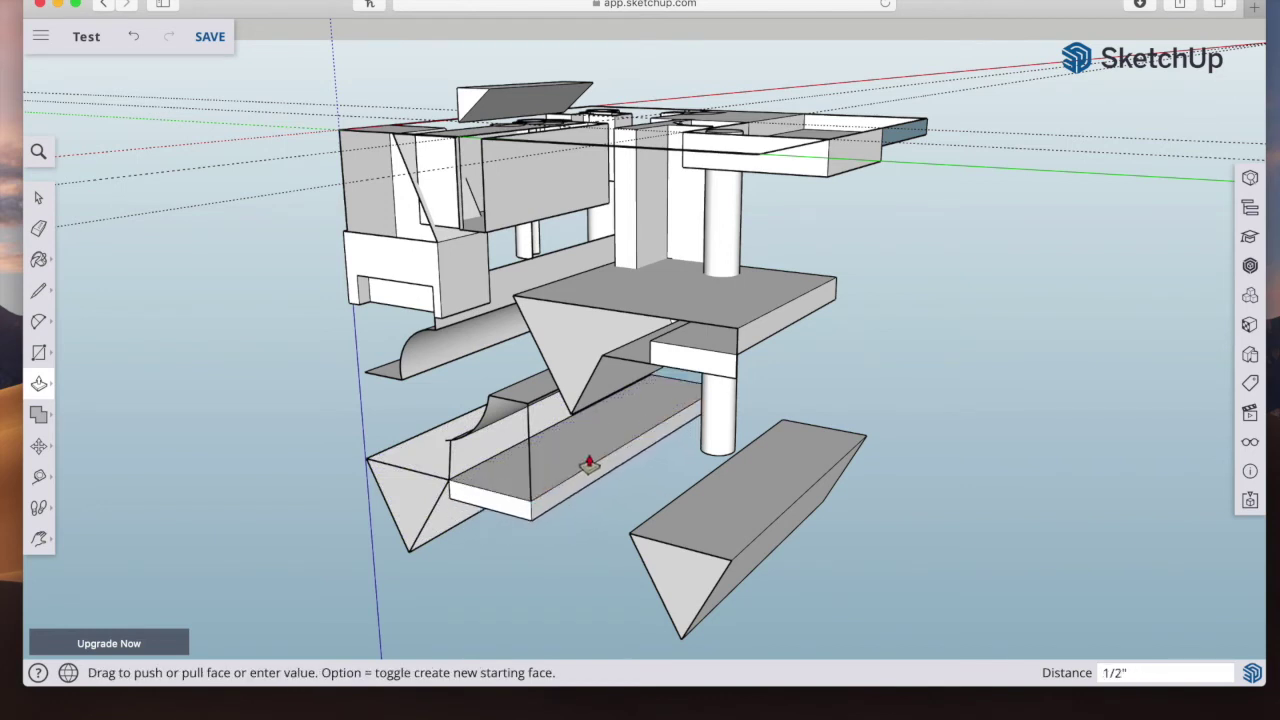
pyautogui.click(590, 462)
# Step: Push/Pull the underside of the triangular roof prism by about 11/16" and the underside of the gabled platform by about 3/8"
pyautogui.click(729, 512)
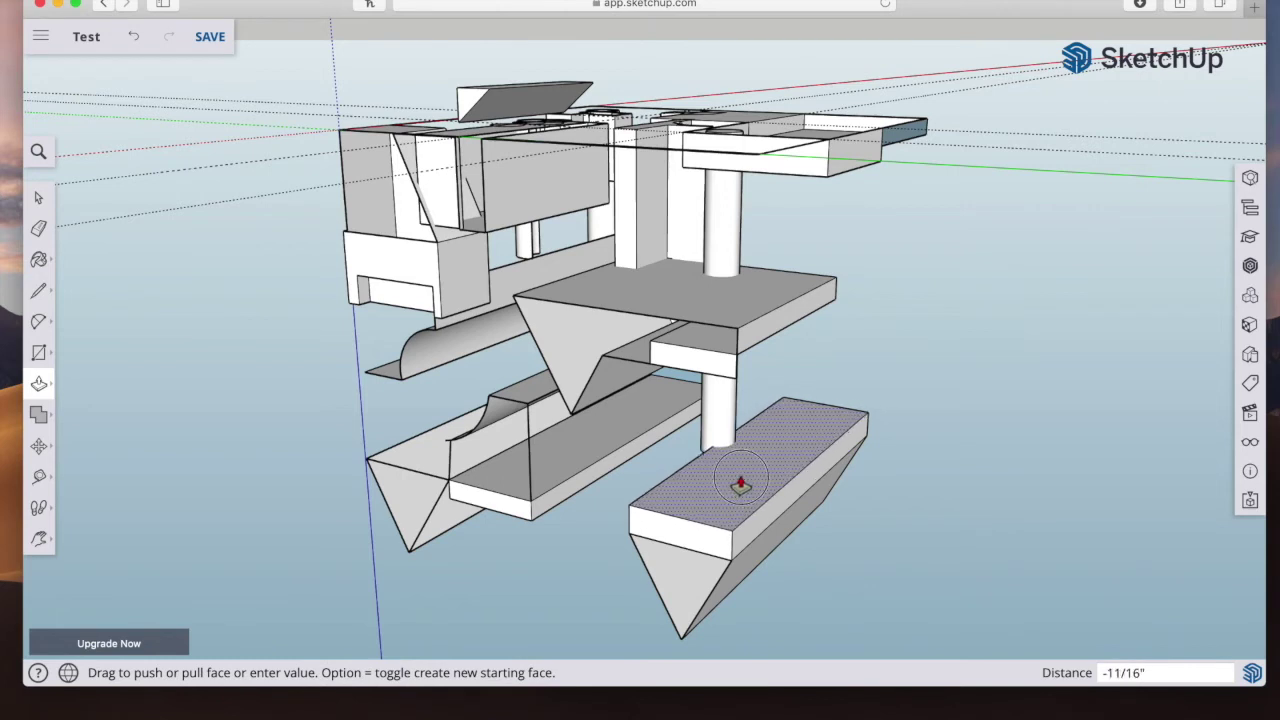
pyautogui.click(741, 485)
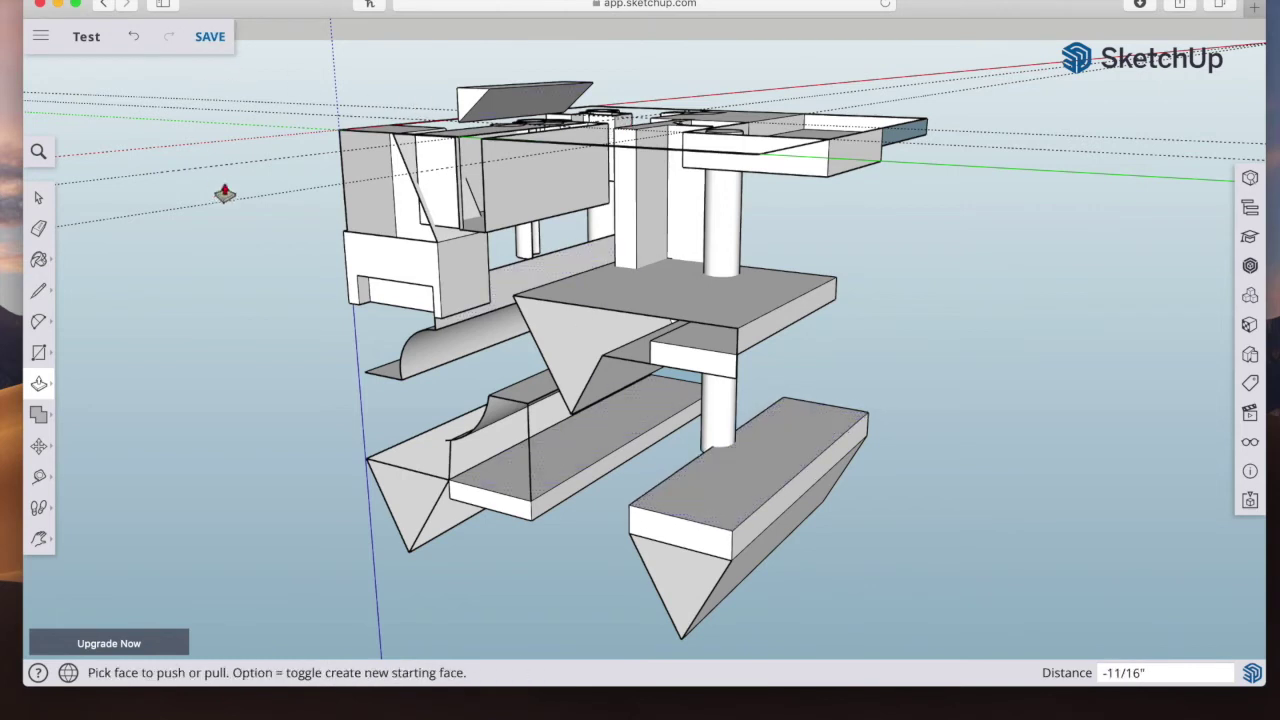
pyautogui.click(676, 286)
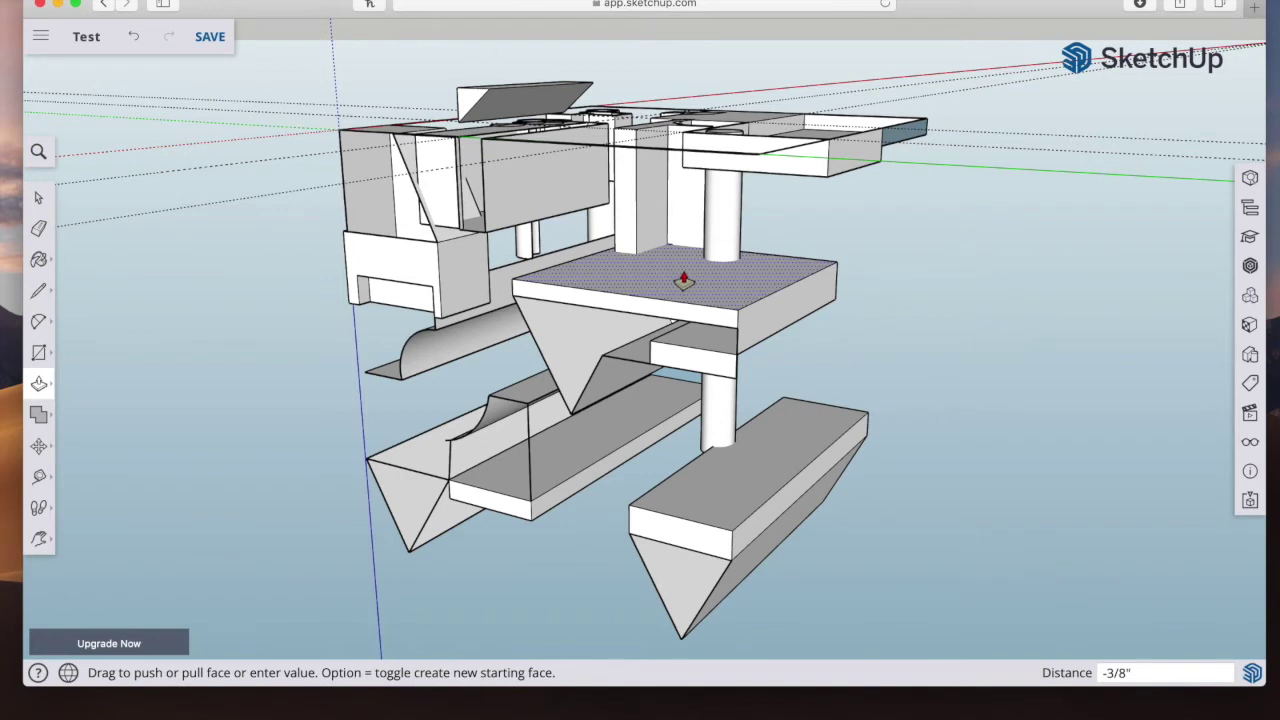
pyautogui.click(683, 279)
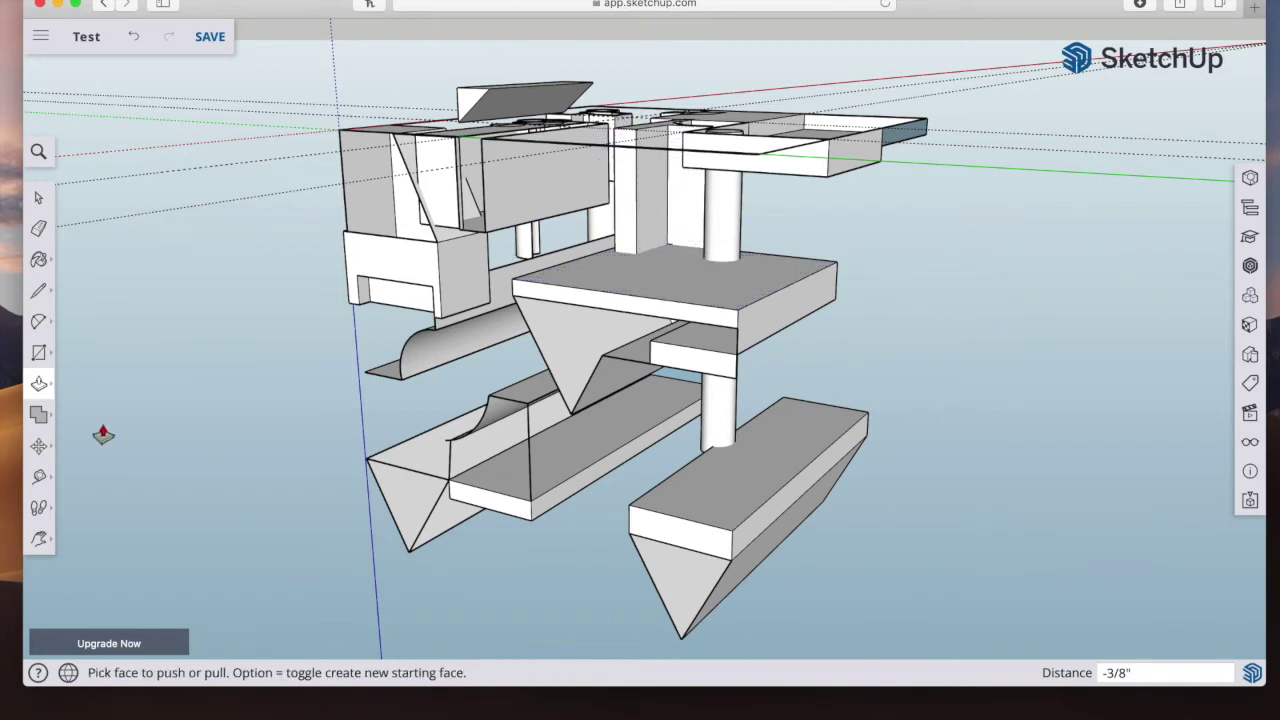
# Step: Push/Pull two circle faces on the model's underside outward, the middle one by about 1 1/8" and the outer one by about 2 1/4"
pyautogui.click(39, 538)
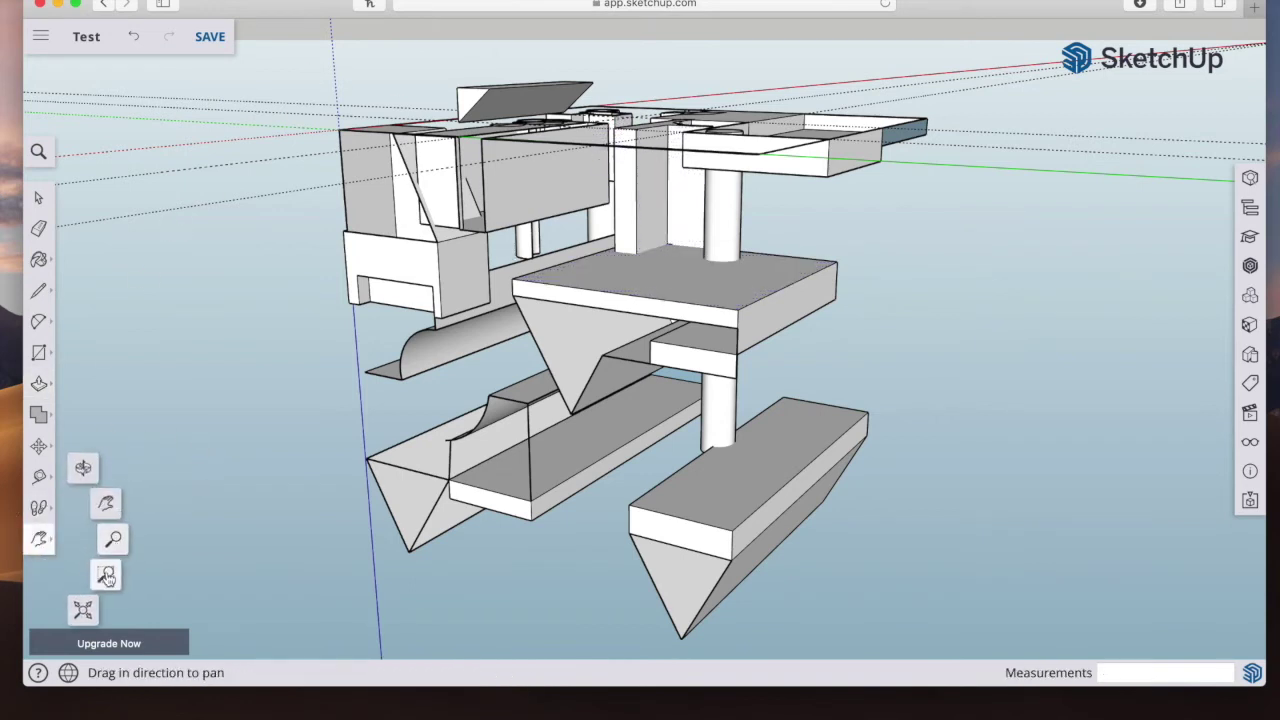
pyautogui.click(84, 467)
pyautogui.moveTo(533, 258); pyautogui.dragTo(645, 333)
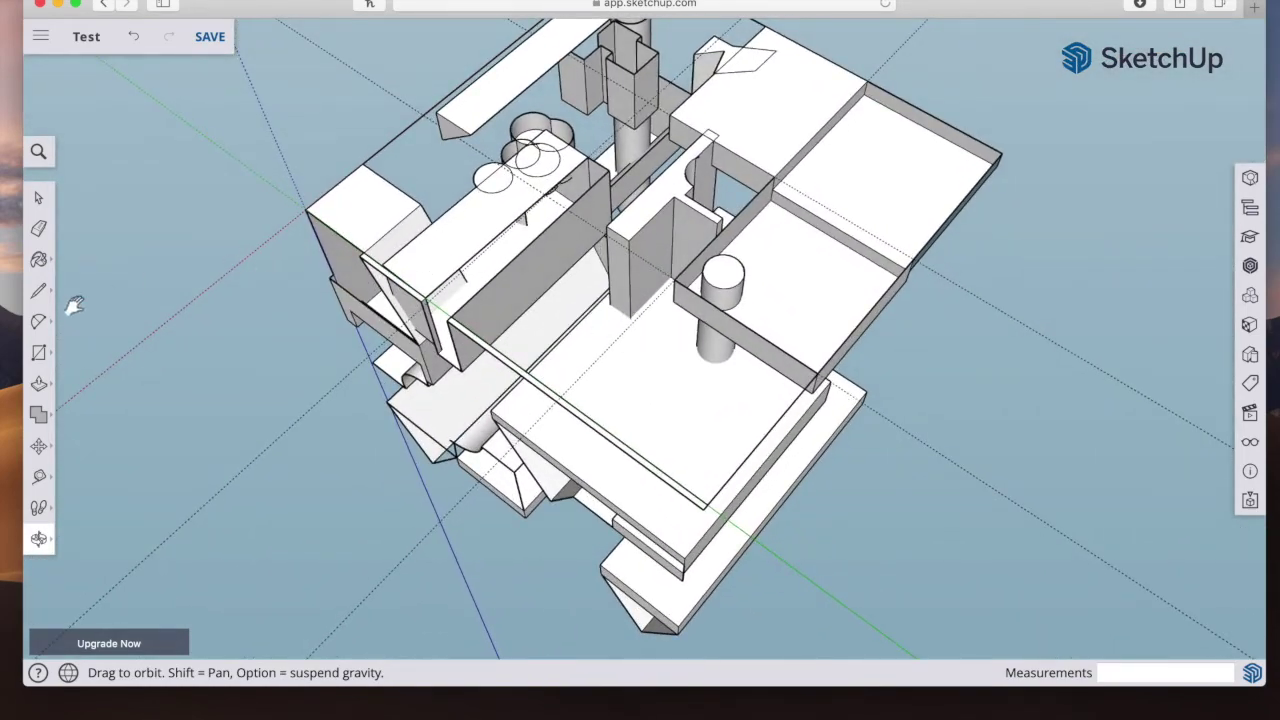
pyautogui.click(43, 416)
pyautogui.click(514, 171)
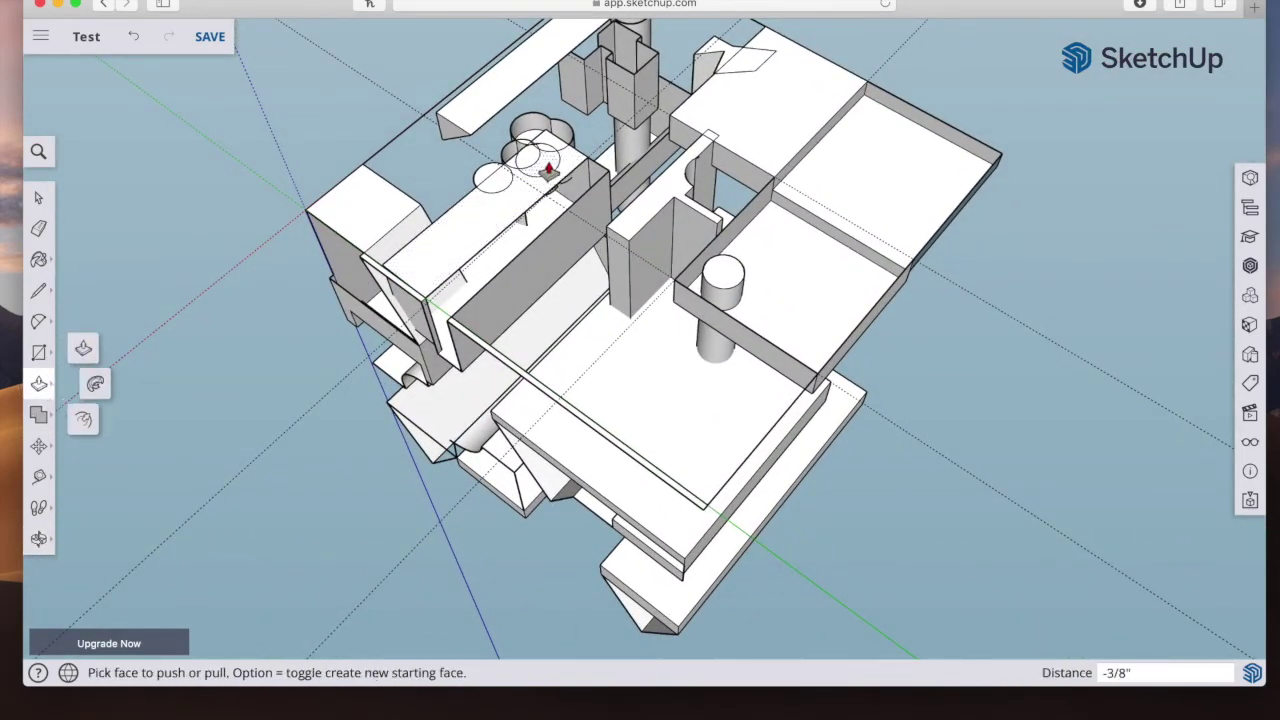
pyautogui.click(554, 132)
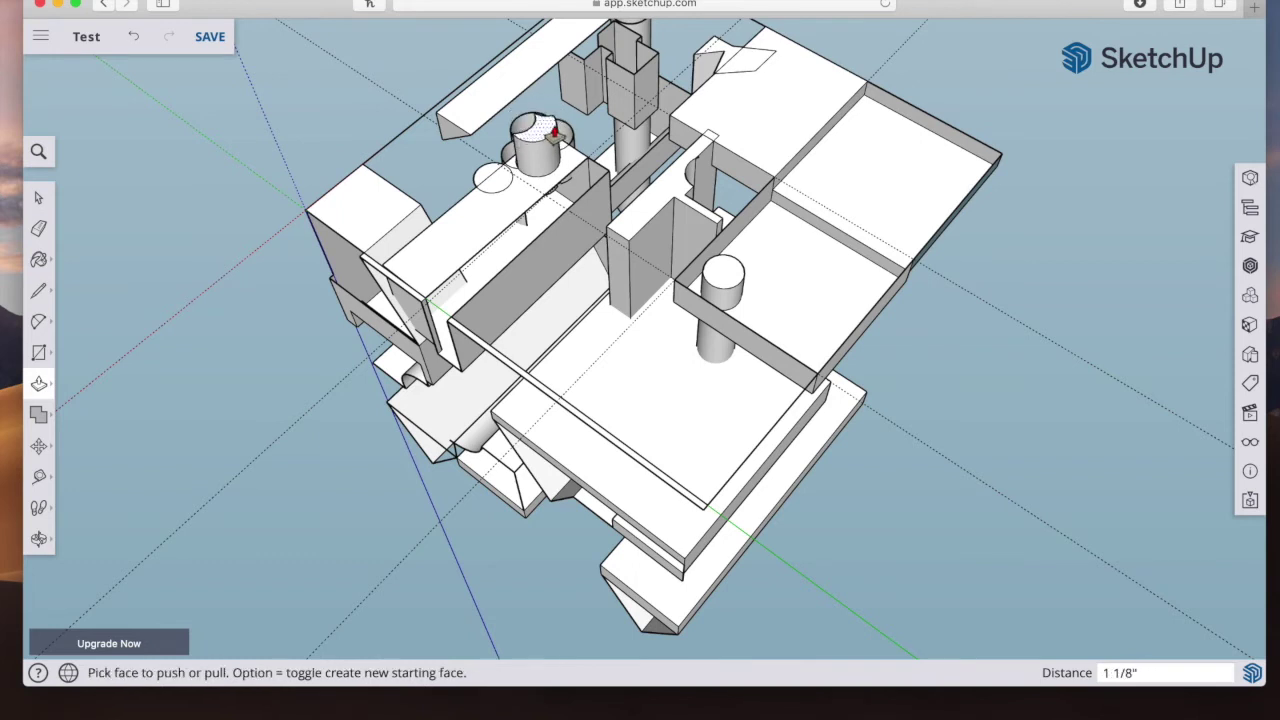
pyautogui.click(497, 185)
pyautogui.click(491, 115)
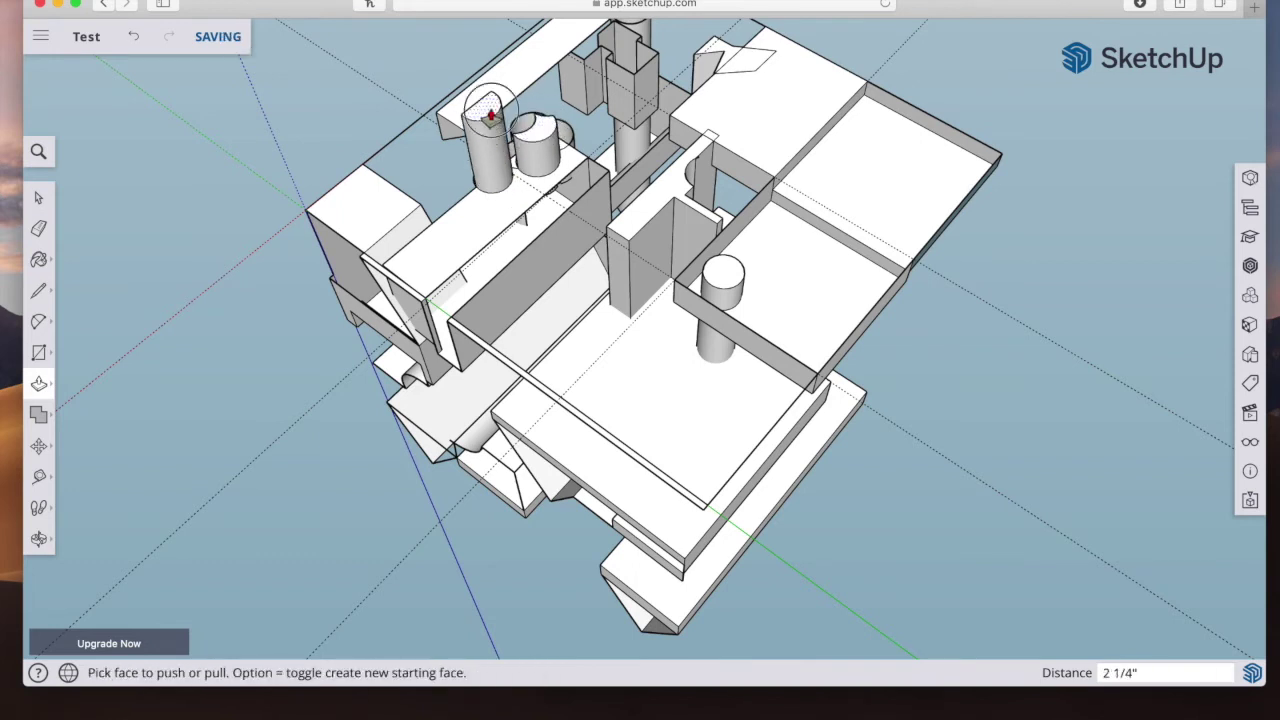
# Step: Push/Pull the small notched polygon on the base slab's underside outward by about 13/16"
pyautogui.click(751, 63)
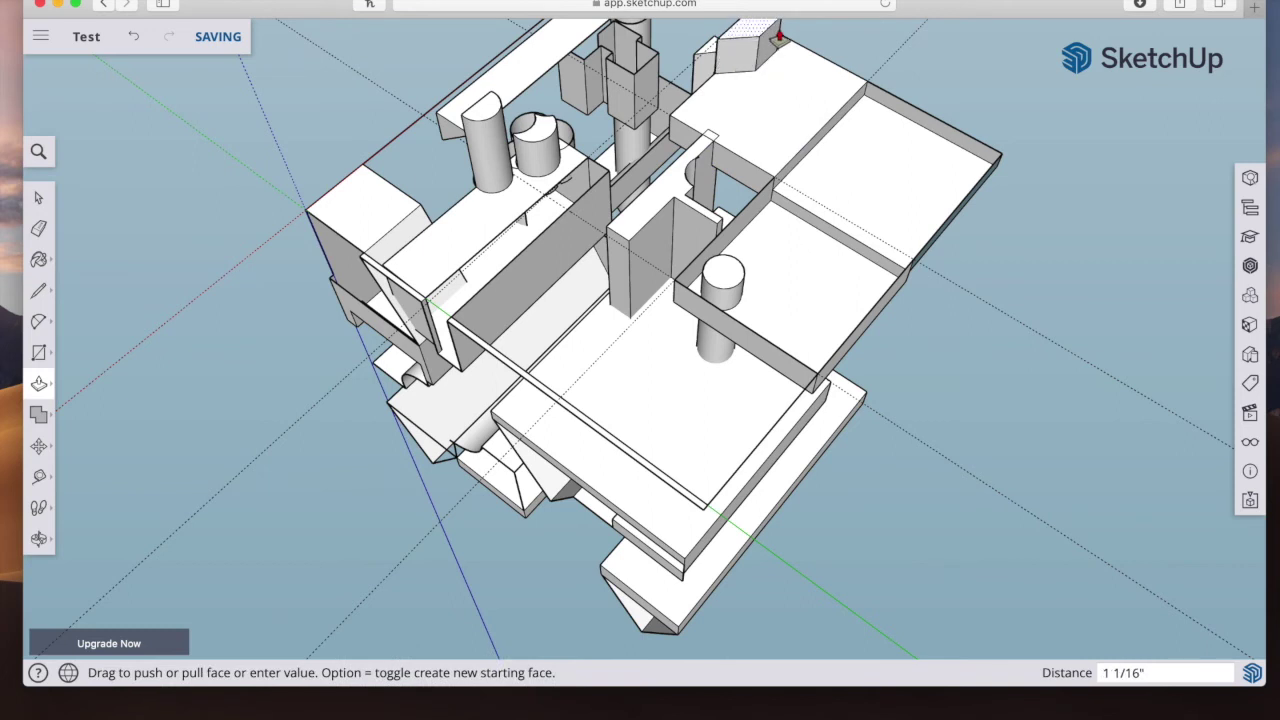
pyautogui.click(776, 45)
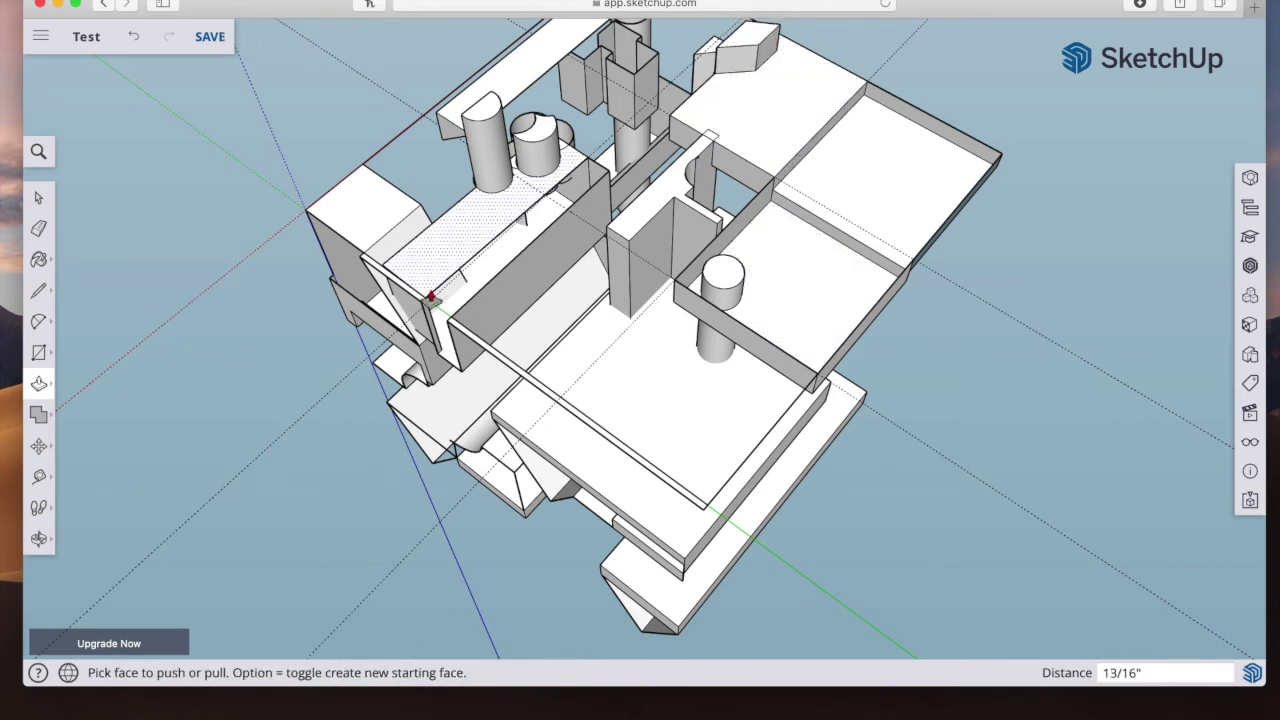
pyautogui.click(50, 197)
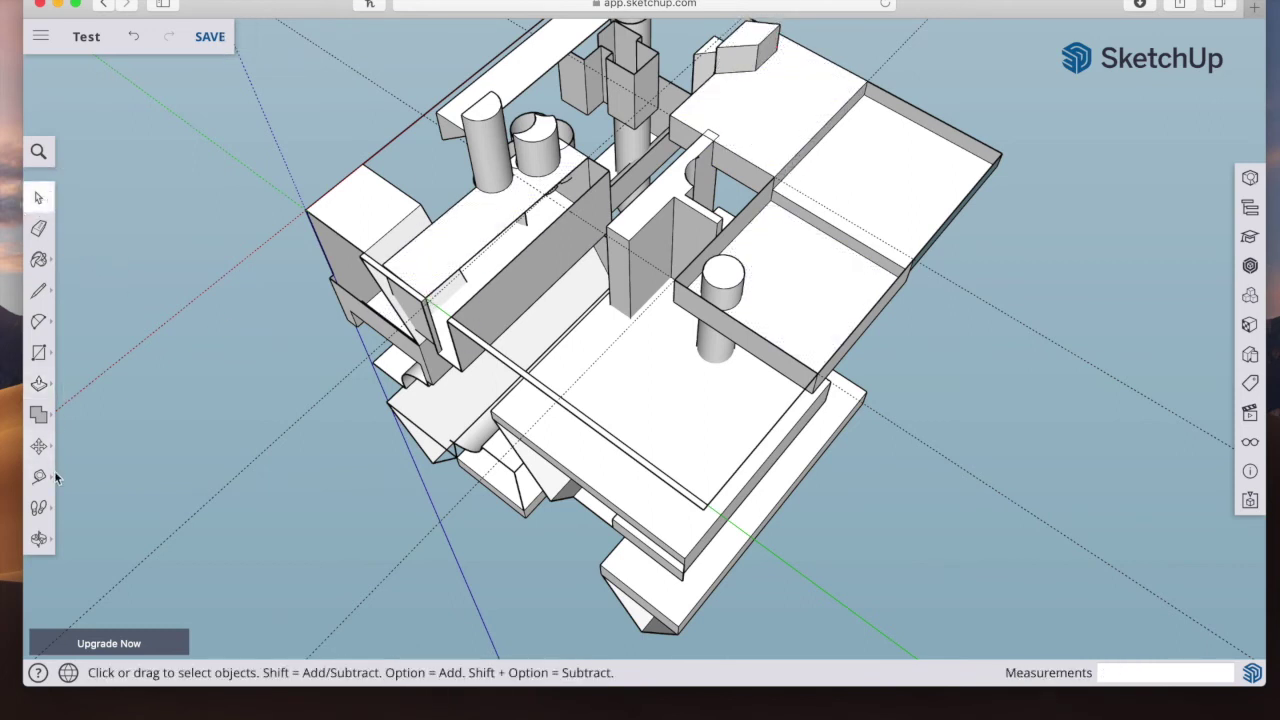
# Step: Delete the leftover boundary edges and thin strip of the original ground rectangle around the model
pyautogui.click(39, 541)
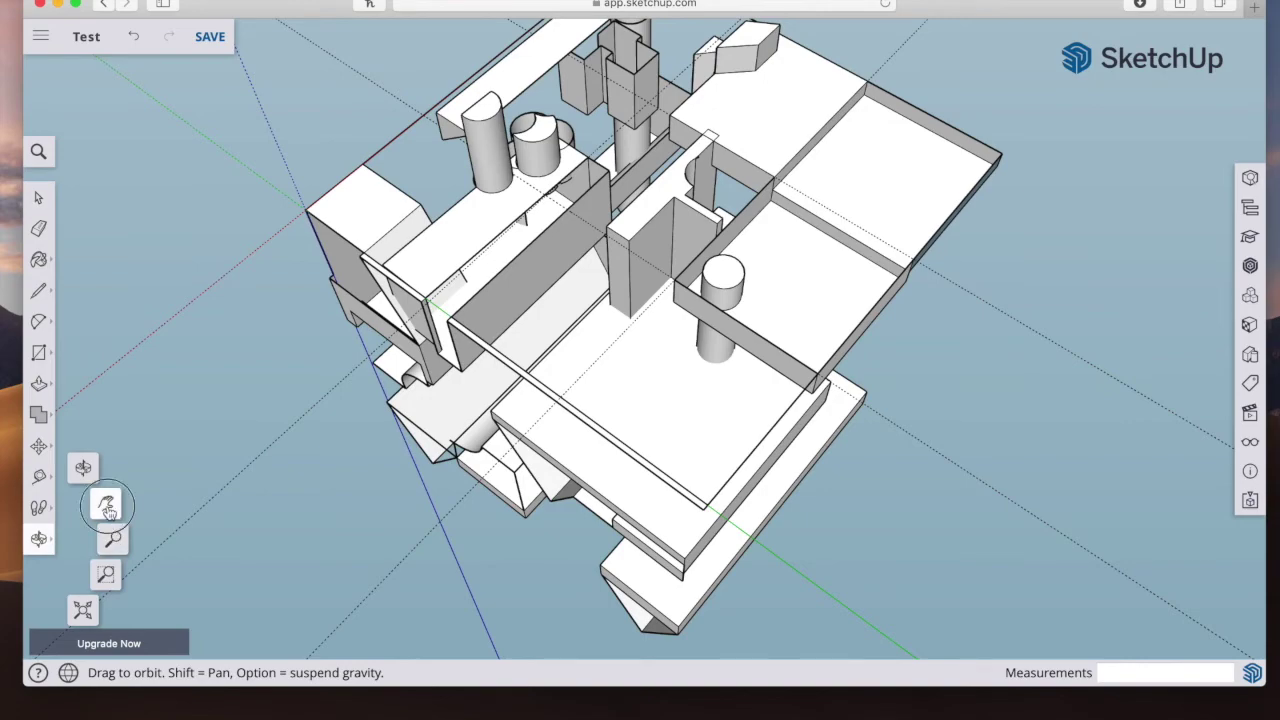
pyautogui.click(106, 503)
pyautogui.moveTo(39, 541)
pyautogui.click(83, 468)
pyautogui.moveTo(423, 354); pyautogui.dragTo(751, 451)
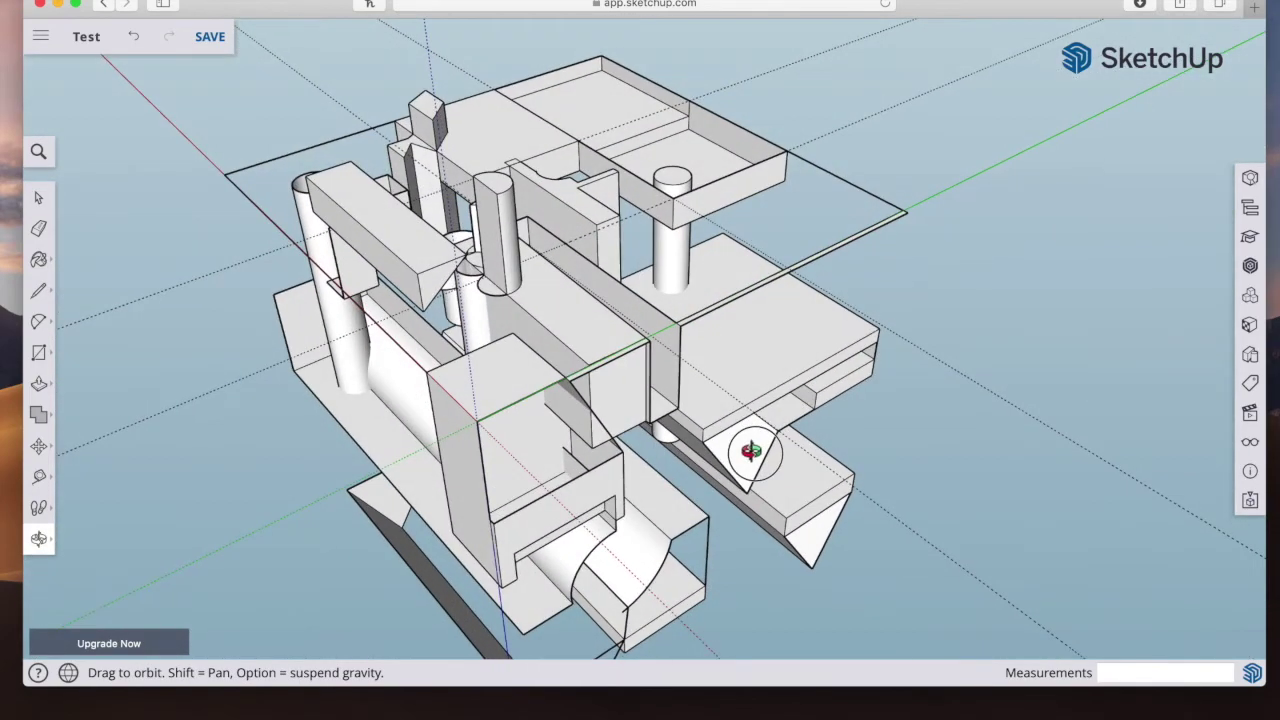
pyautogui.moveTo(668, 360); pyautogui.dragTo(670, 408)
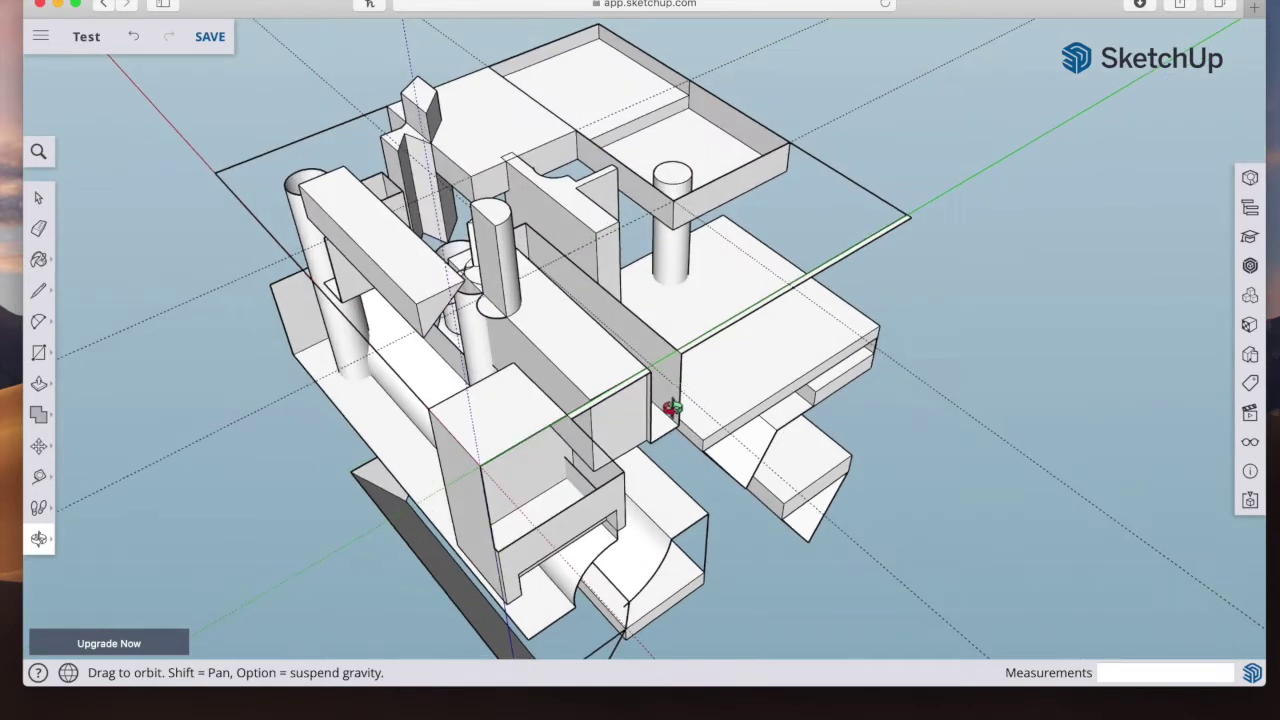
pyautogui.click(39, 200)
pyautogui.press('Delete')
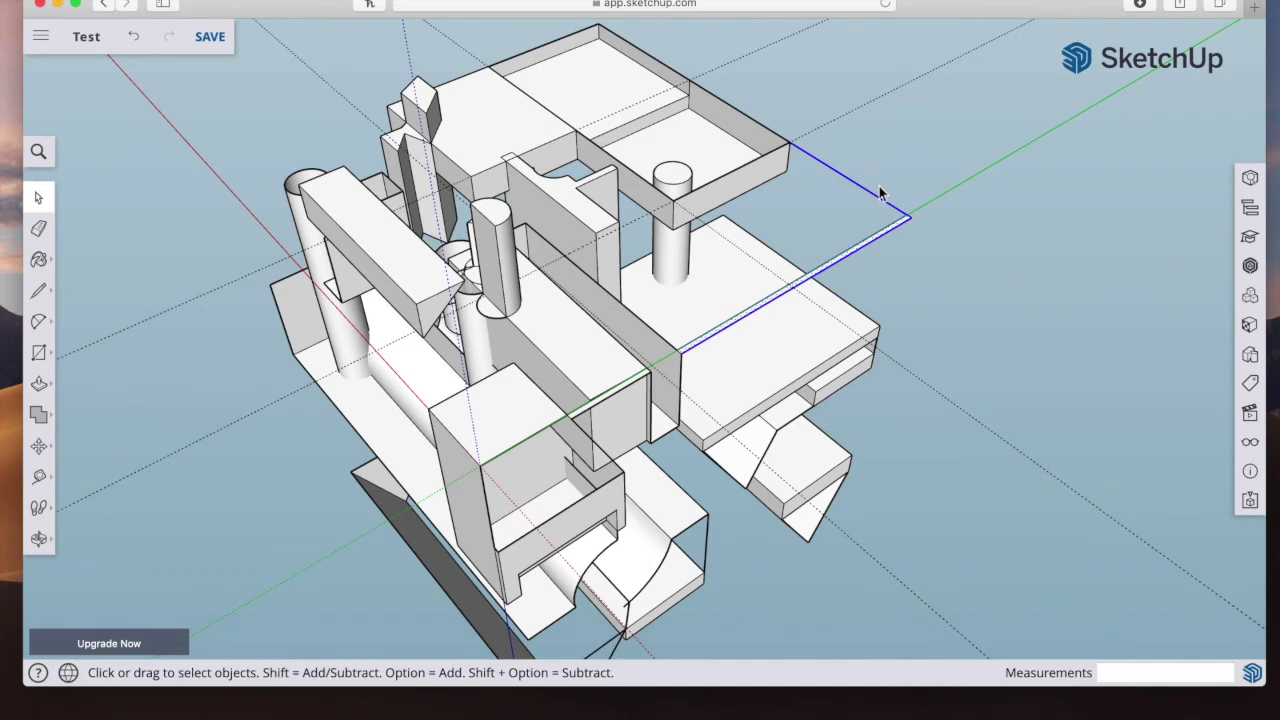
pyautogui.press('Delete')
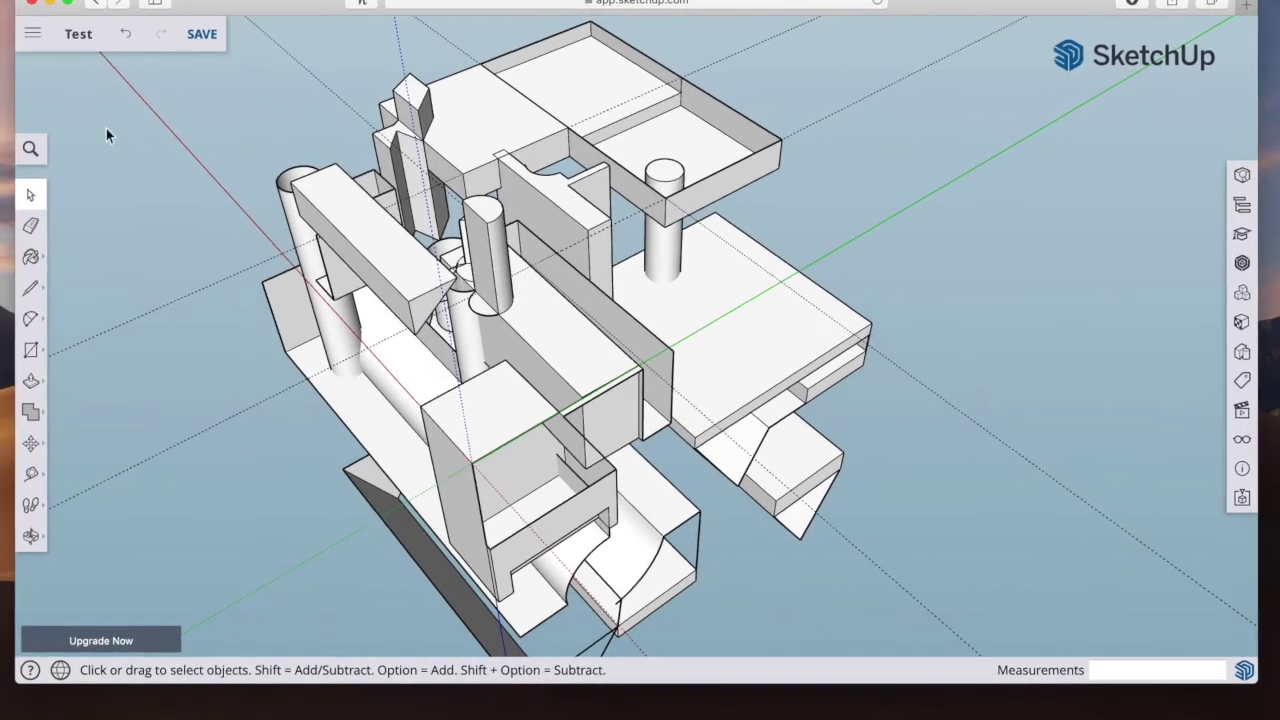
# Step: Examine the whole model from beneath and from ground level
pyautogui.click(31, 505)
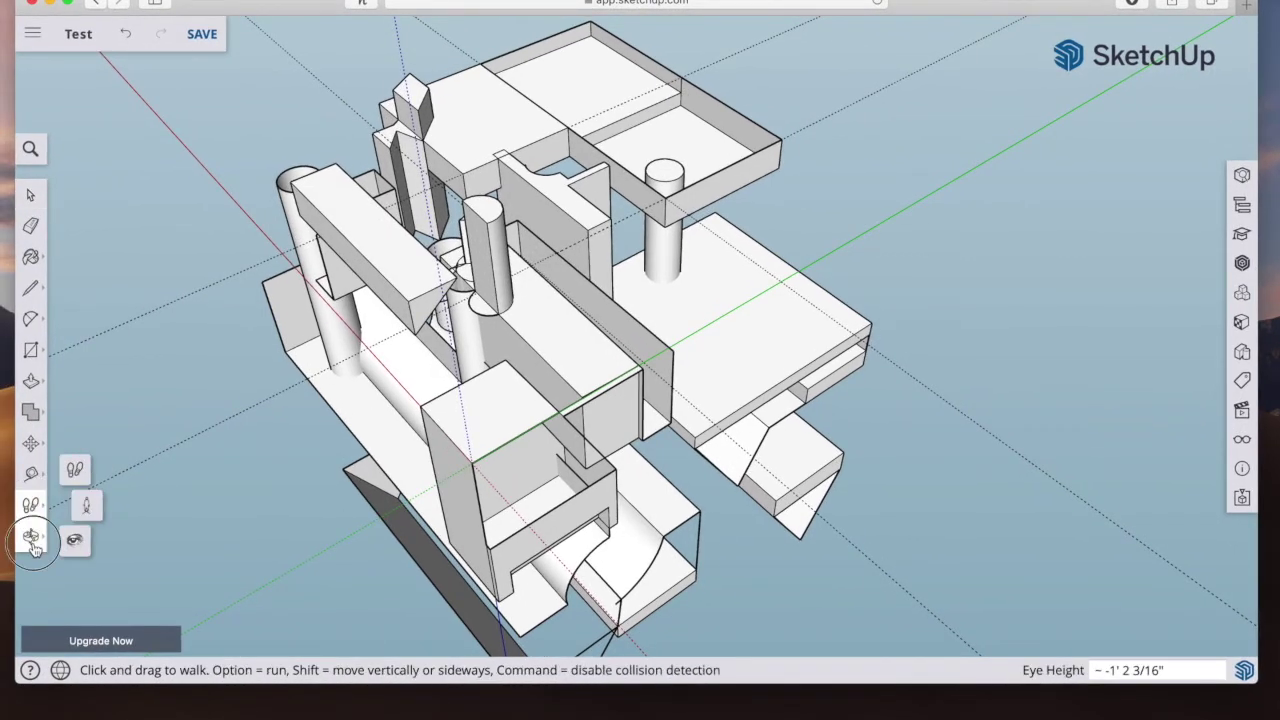
pyautogui.click(32, 537)
pyautogui.click(95, 503)
pyautogui.moveTo(505, 380); pyautogui.dragTo(622, 321)
pyautogui.click(41, 522)
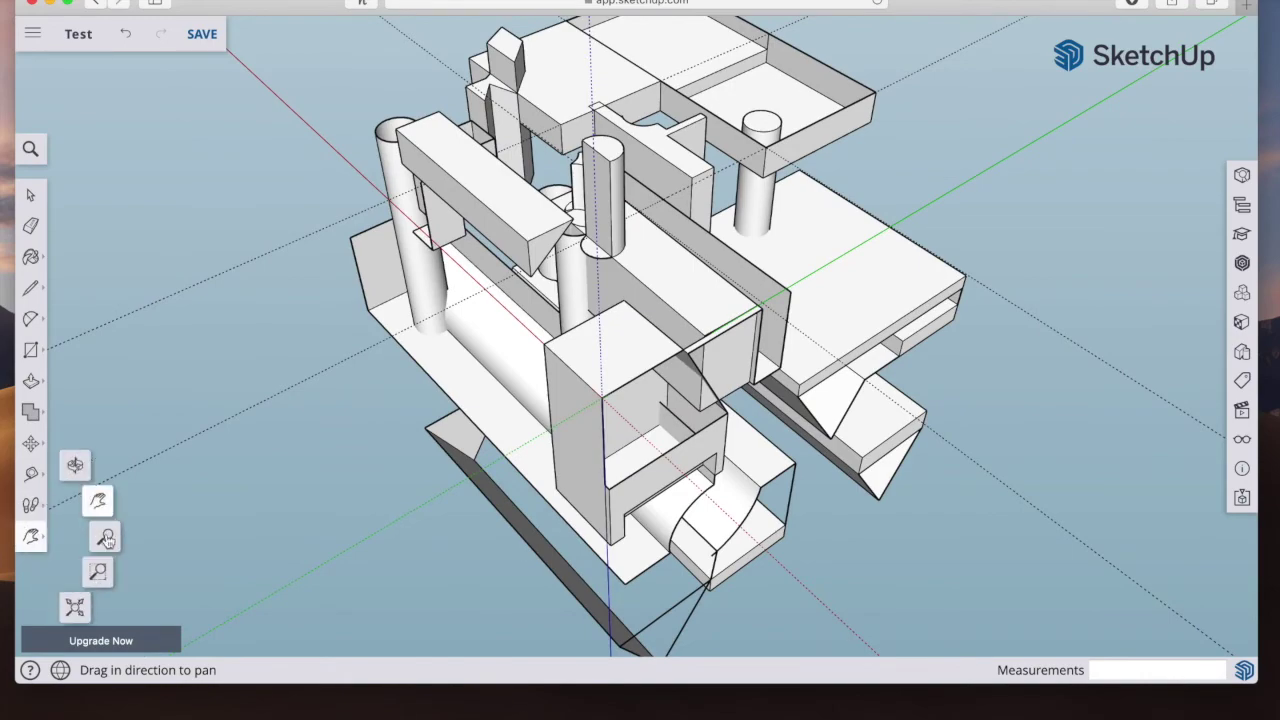
pyautogui.click(72, 470)
pyautogui.moveTo(381, 427); pyautogui.dragTo(589, 305)
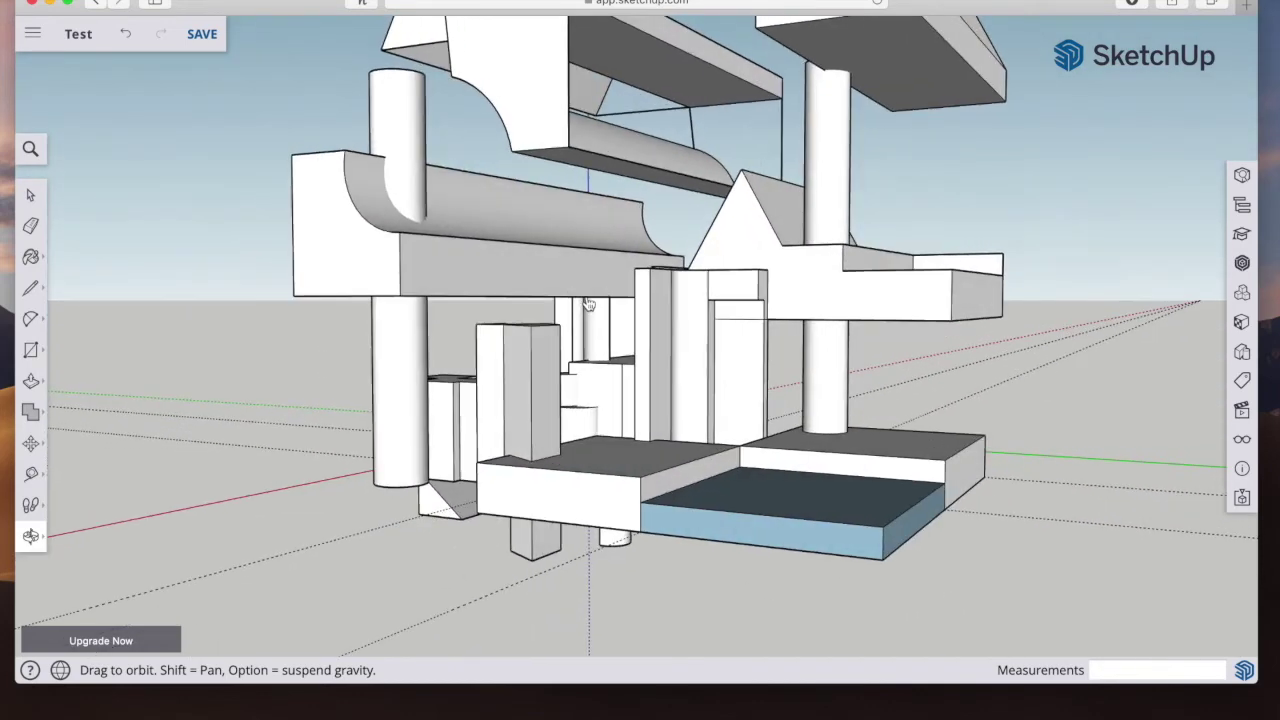
pyautogui.click(31, 536)
pyautogui.click(100, 534)
pyautogui.moveTo(775, 245); pyautogui.dragTo(691, 370)
# Step: Select the base slabs and lower blocks, paint the blue slab with Color M00, and clear the selection
pyautogui.click(33, 196)
pyautogui.moveTo(543, 537); pyautogui.dragTo(943, 316)
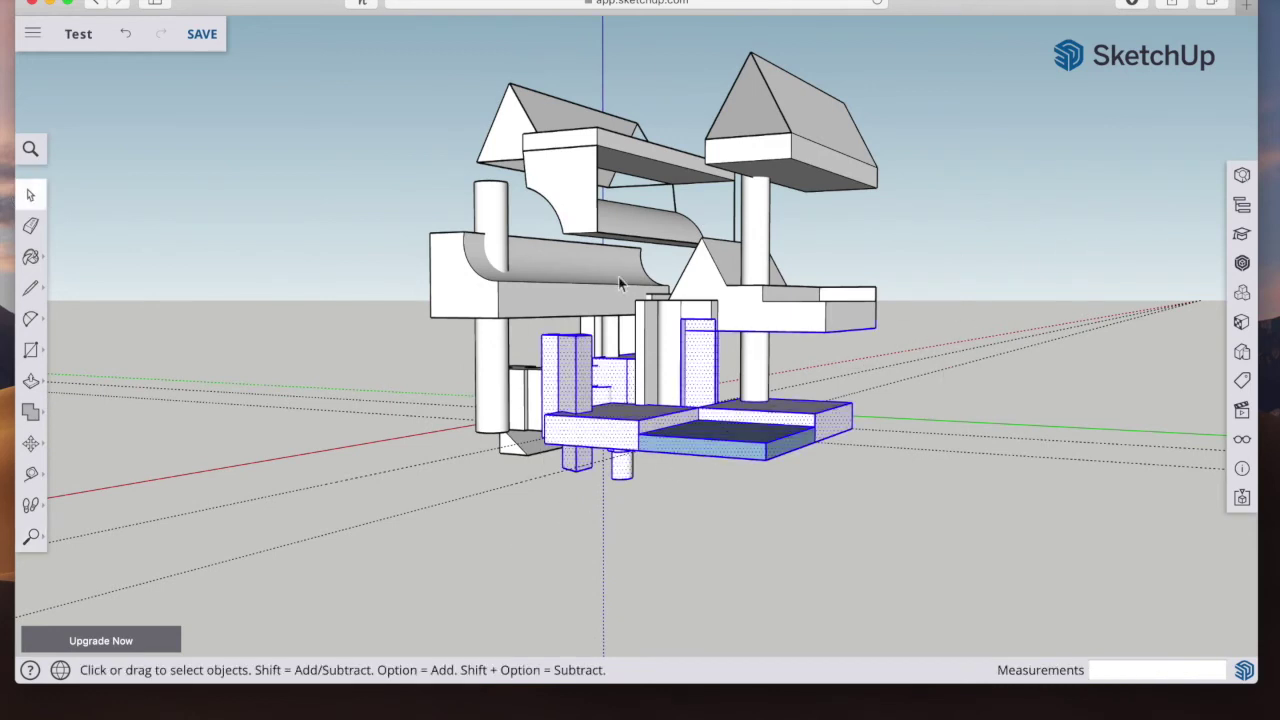
pyautogui.click(31, 258)
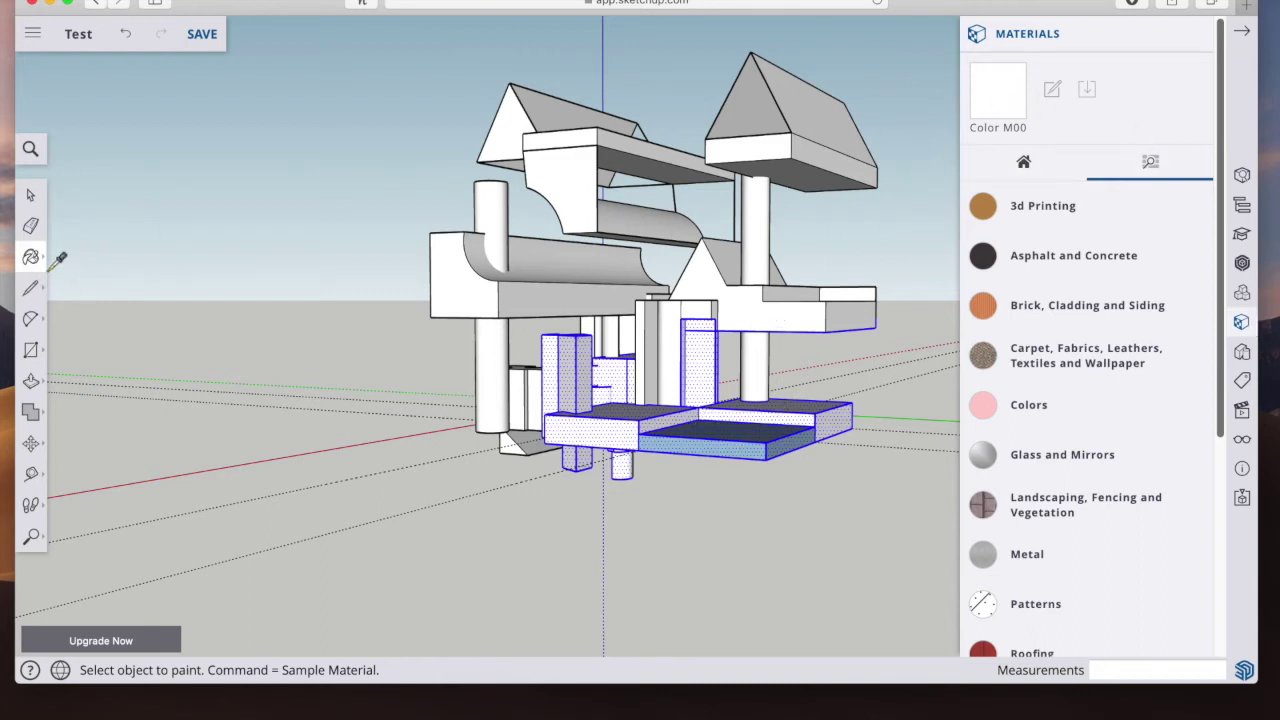
pyautogui.click(697, 429)
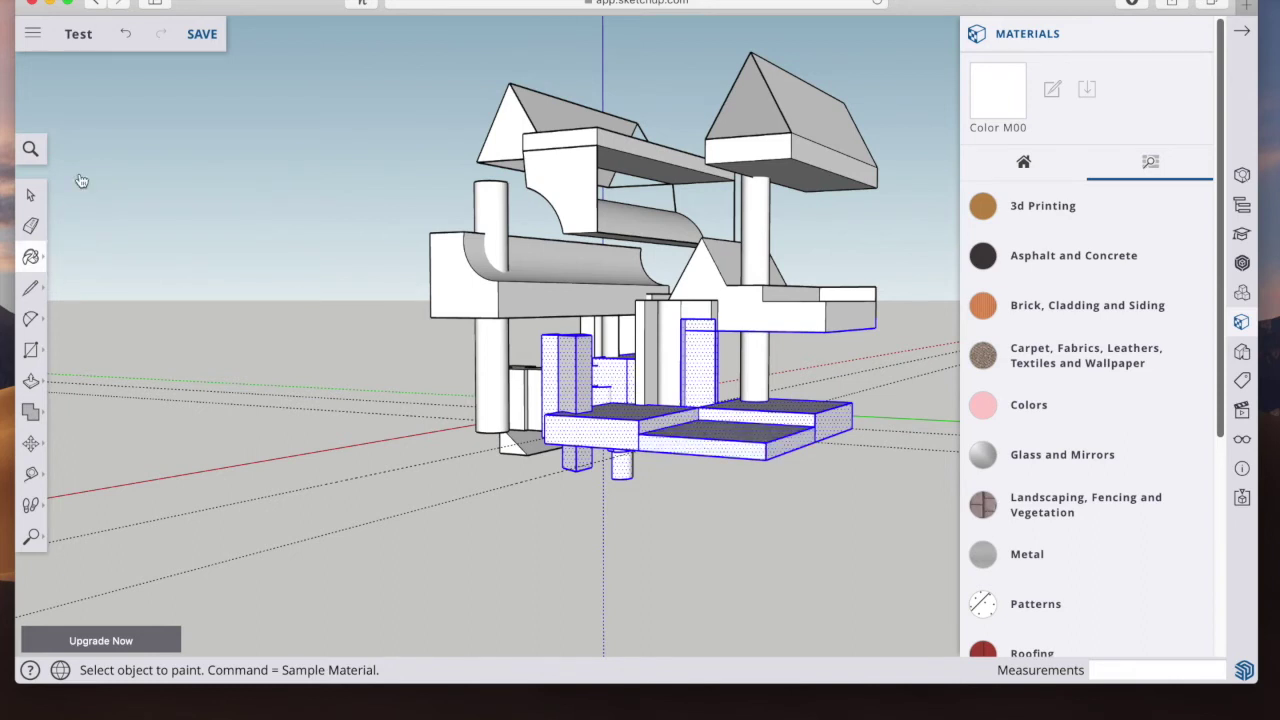
pyautogui.click(31, 196)
pyautogui.click(323, 248)
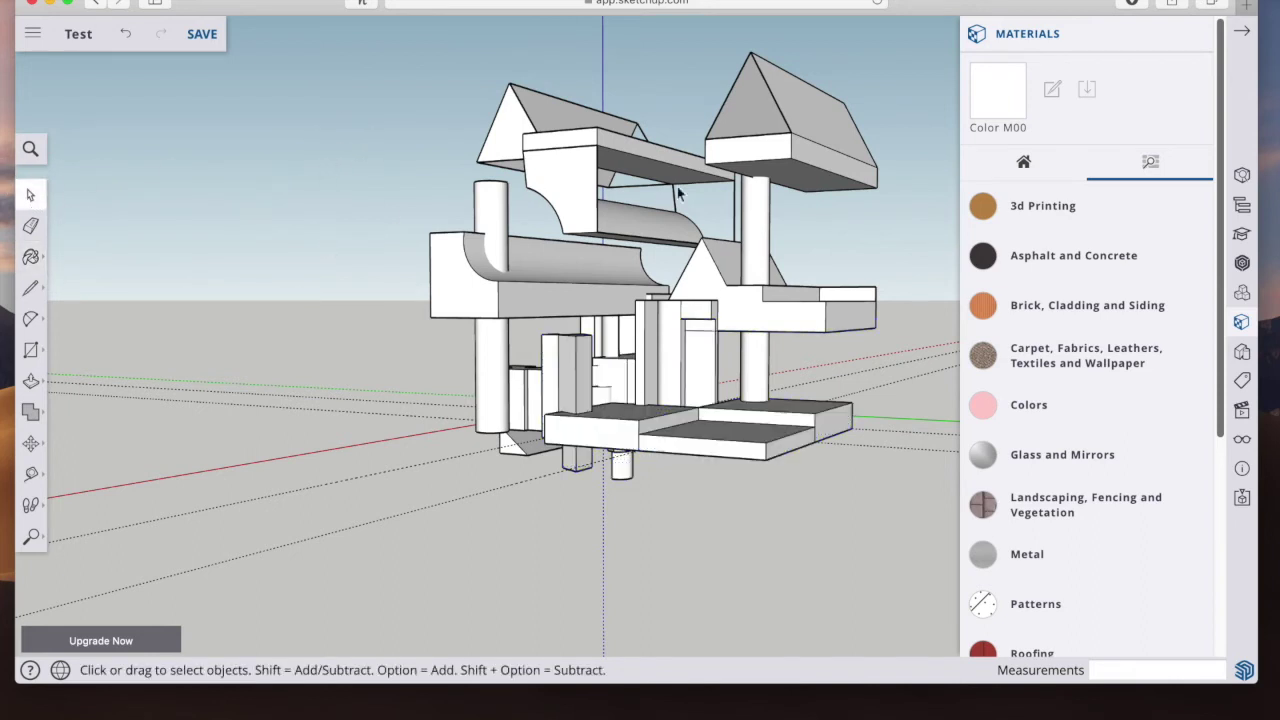
pyautogui.click(1195, 36)
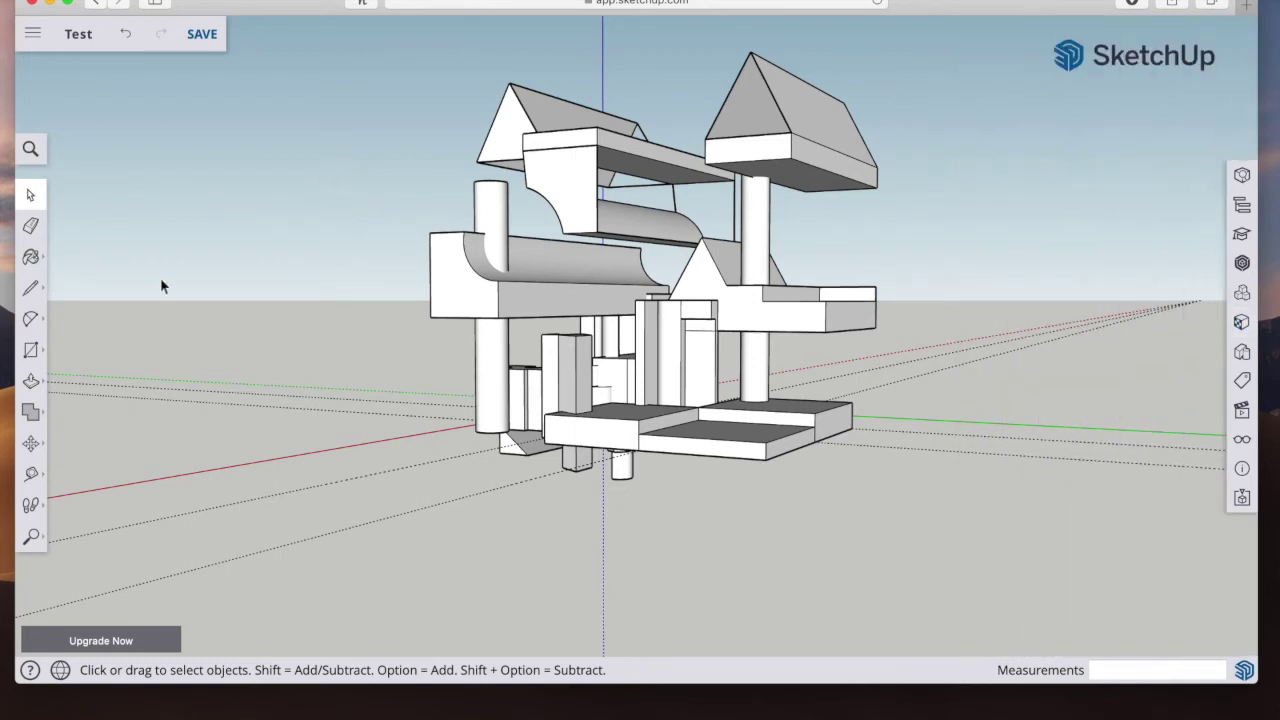
pyautogui.click(35, 512)
pyautogui.click(31, 536)
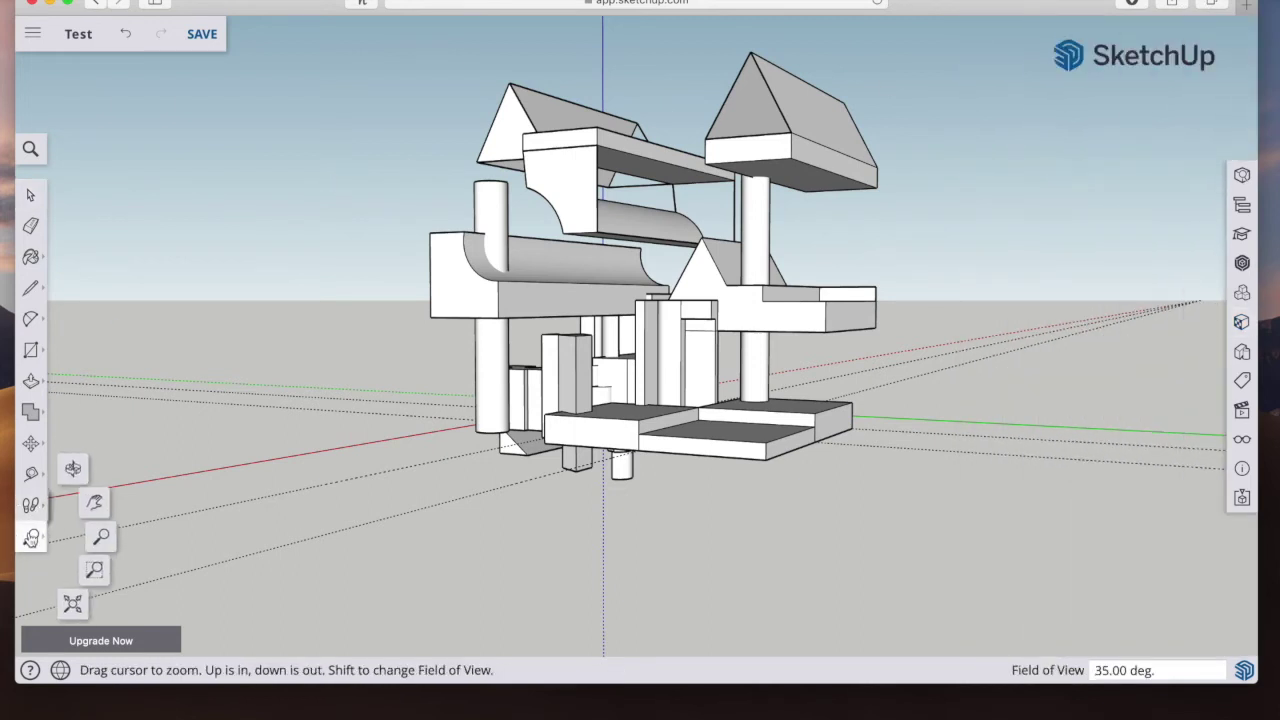
pyautogui.click(97, 502)
pyautogui.moveTo(588, 398); pyautogui.dragTo(622, 424)
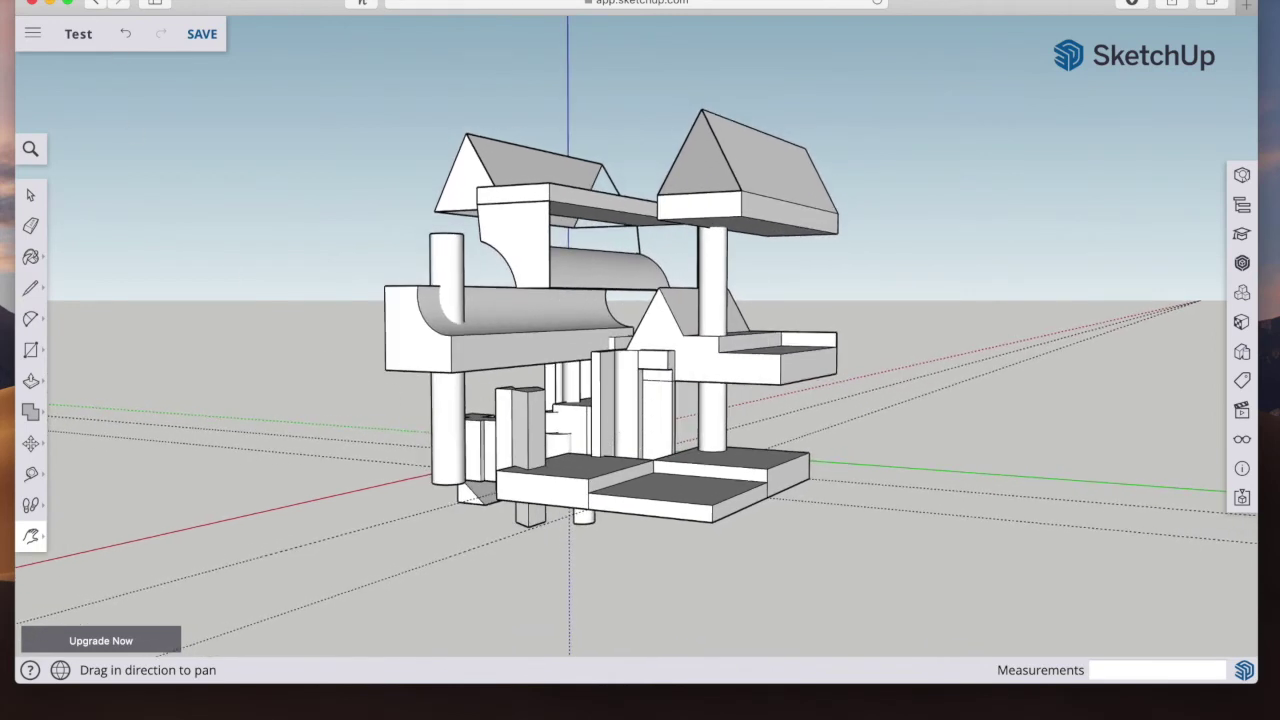
# Step: Open the PNG image export and try the transparent background on and off
pyautogui.click(32, 33)
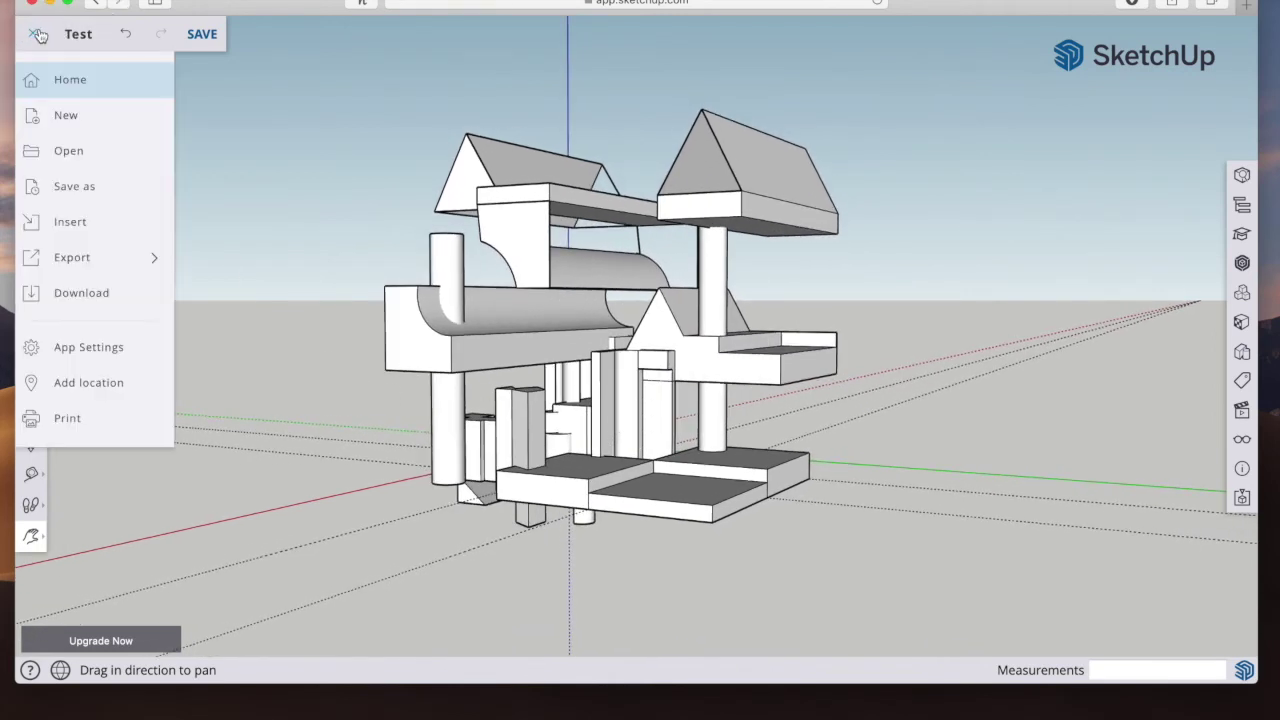
pyautogui.click(86, 258)
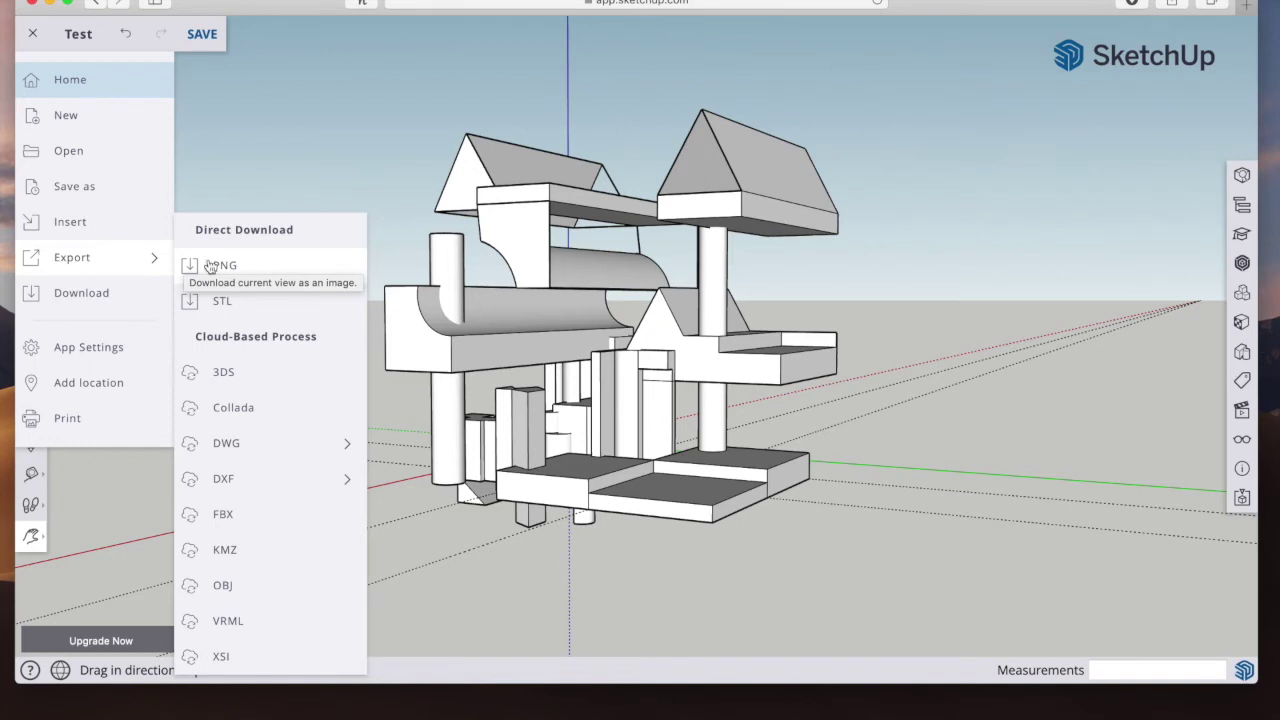
pyautogui.click(254, 268)
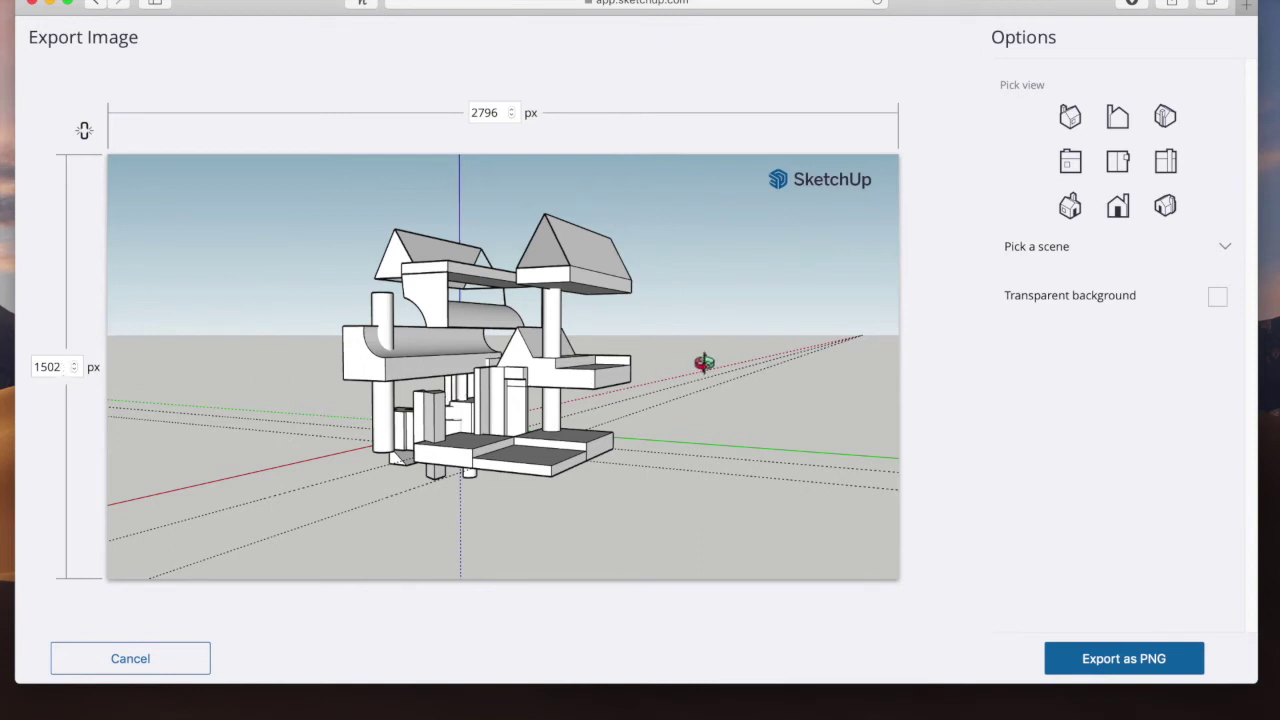
pyautogui.click(1218, 298)
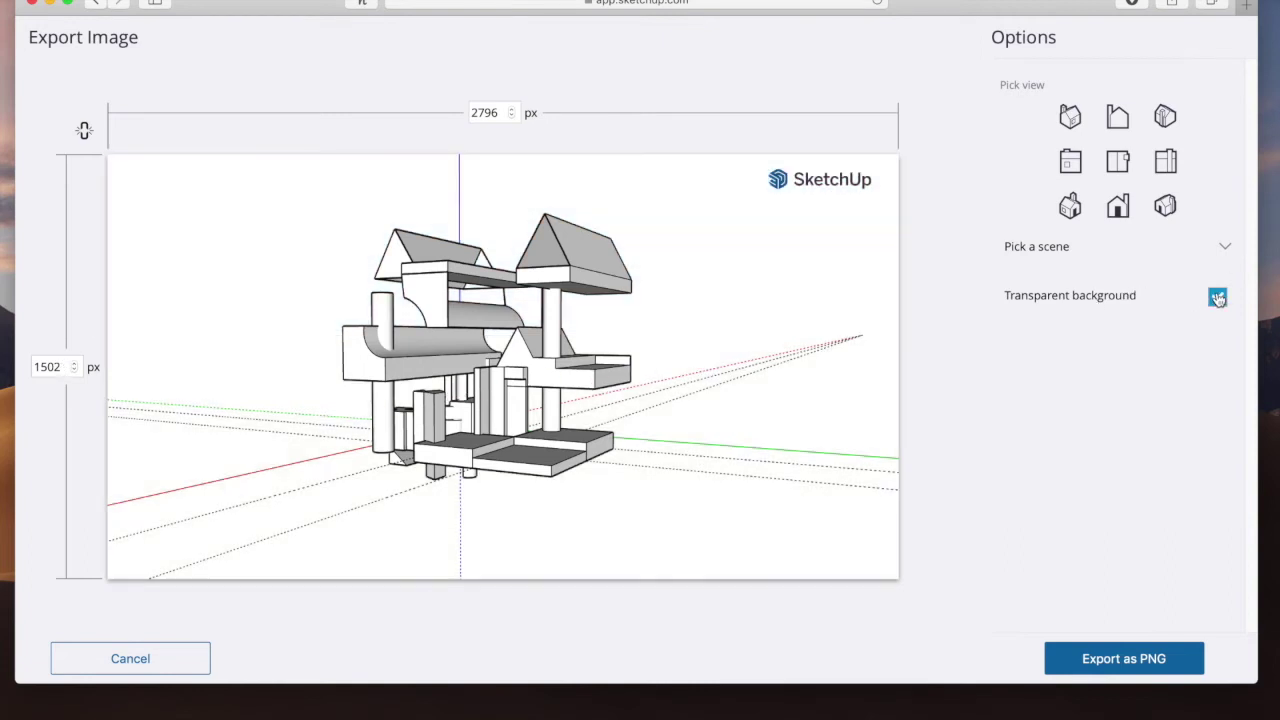
pyautogui.click(1218, 300)
pyautogui.click(1218, 300)
pyautogui.click(1218, 300)
pyautogui.click(1218, 300)
pyautogui.click(1218, 300)
pyautogui.click(1218, 300)
pyautogui.click(1218, 300)
pyautogui.click(1218, 300)
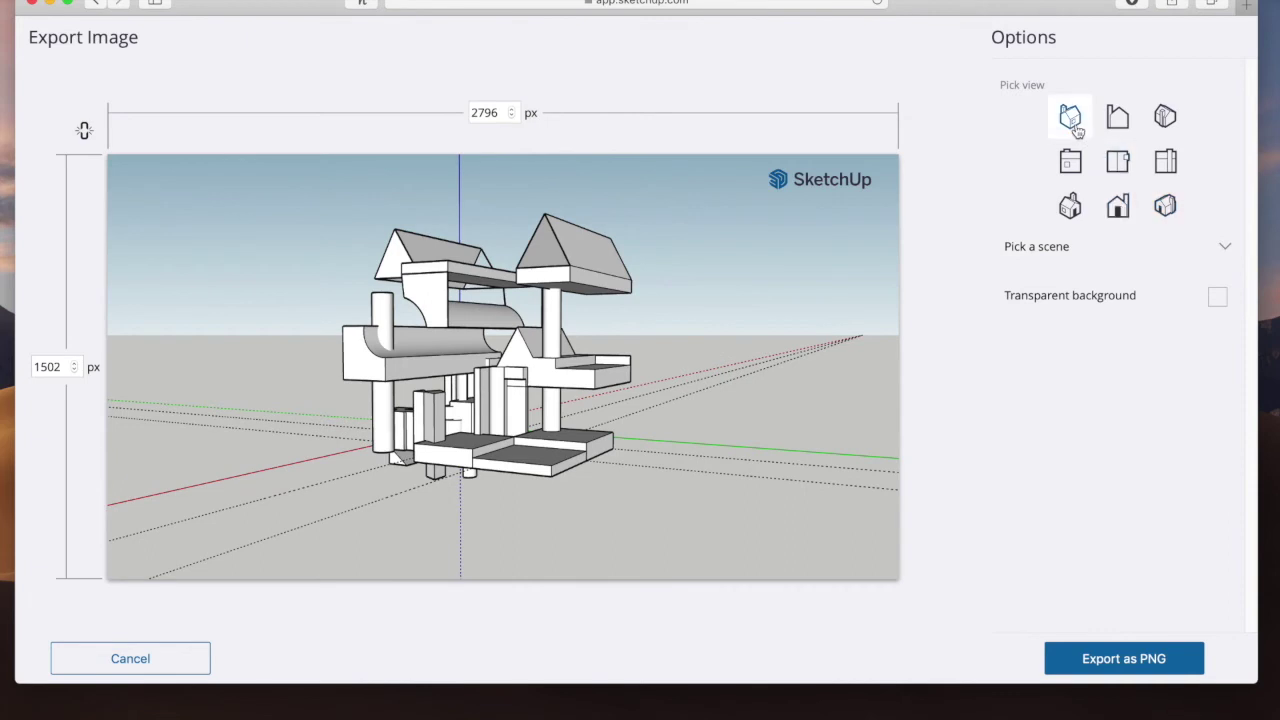
# Step: Preview the model in each of the nine preset views of the image export, ending on a front isometric view, and cancel the export
pyautogui.click(1072, 120)
pyautogui.click(1117, 119)
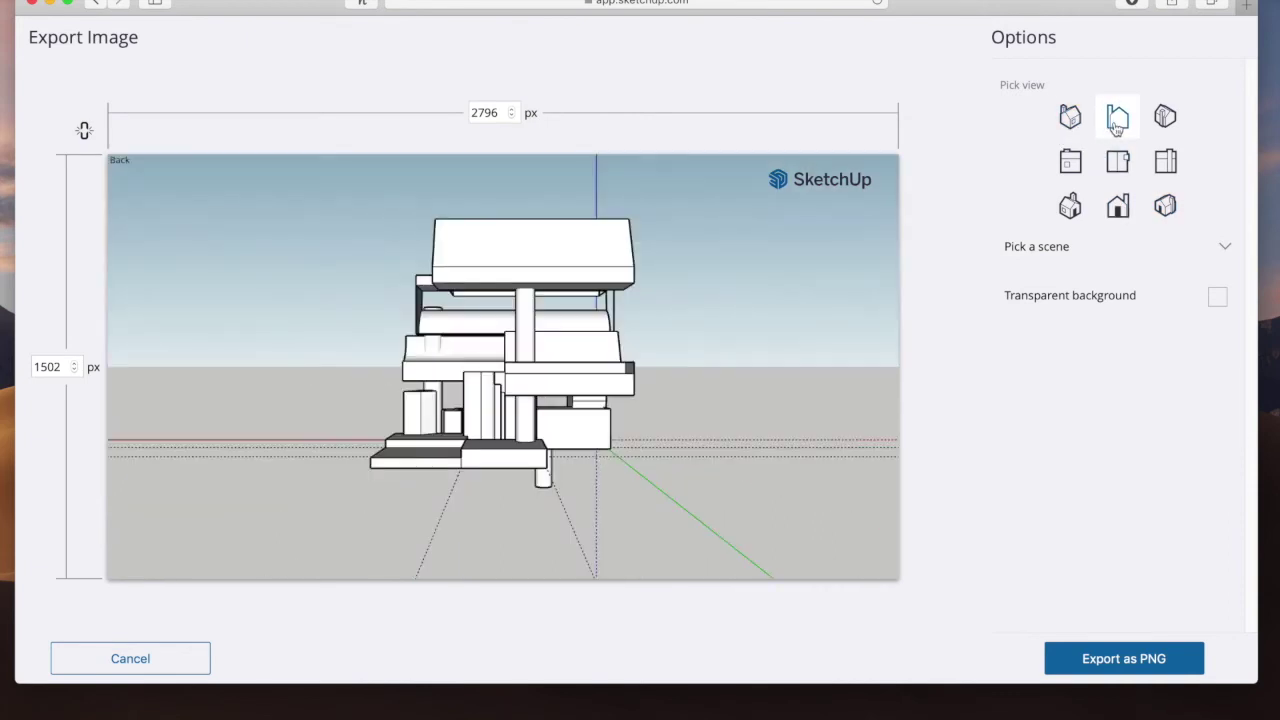
pyautogui.click(1164, 118)
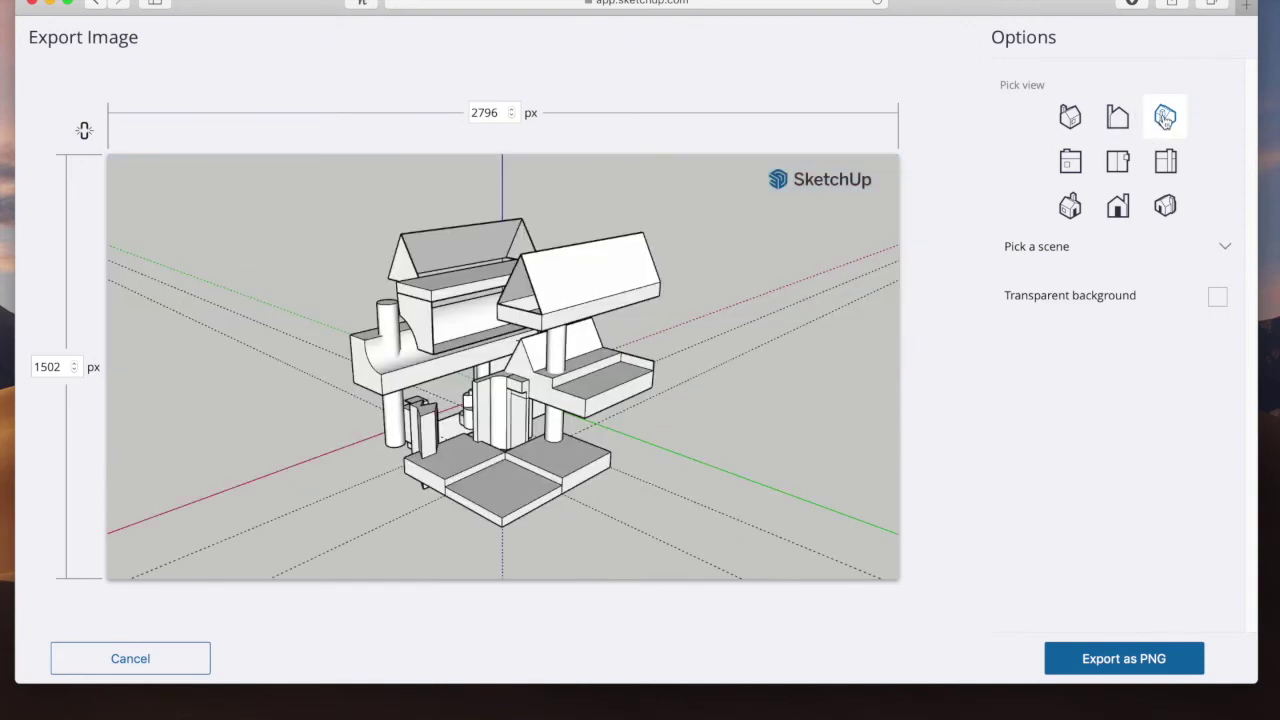
pyautogui.click(1076, 166)
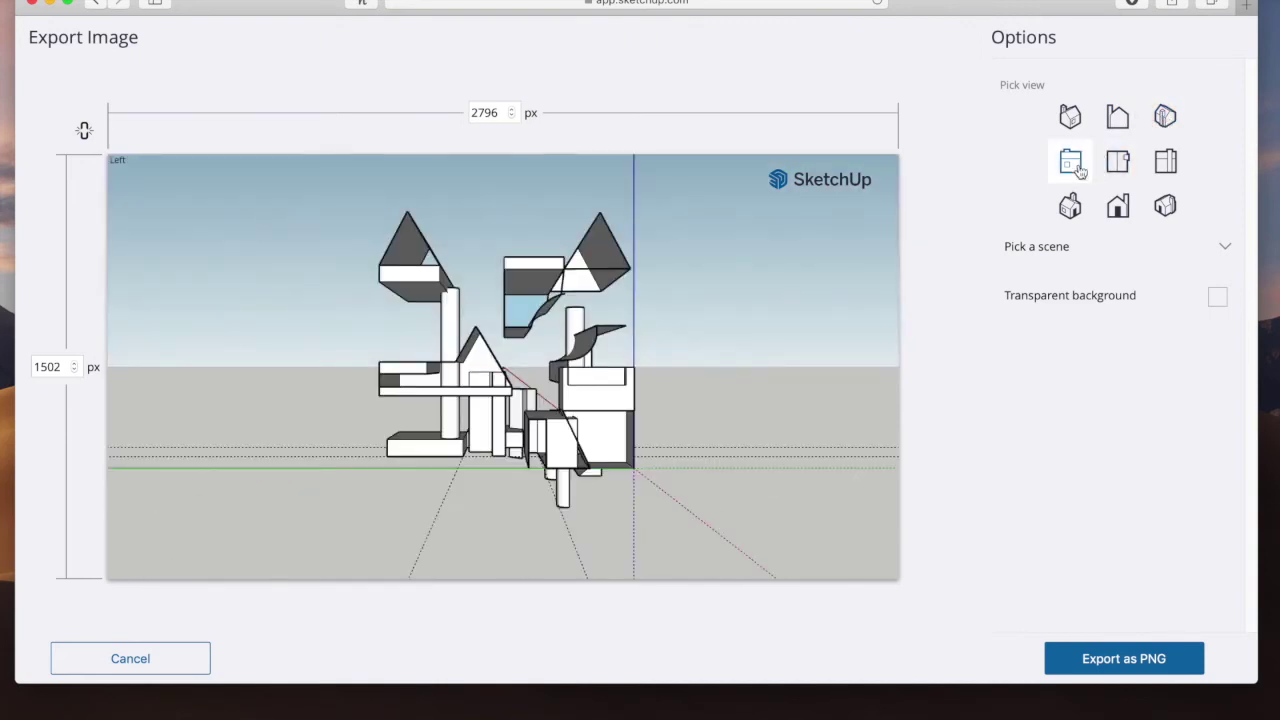
pyautogui.click(1120, 163)
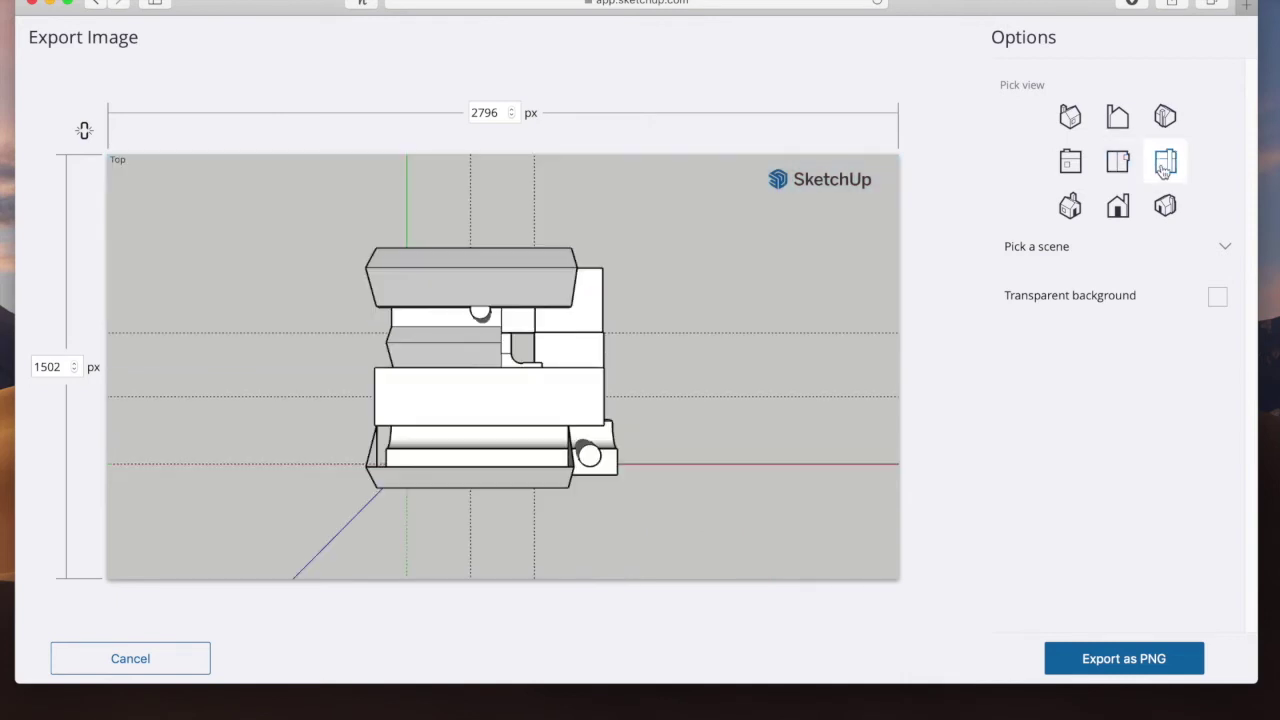
pyautogui.click(1164, 170)
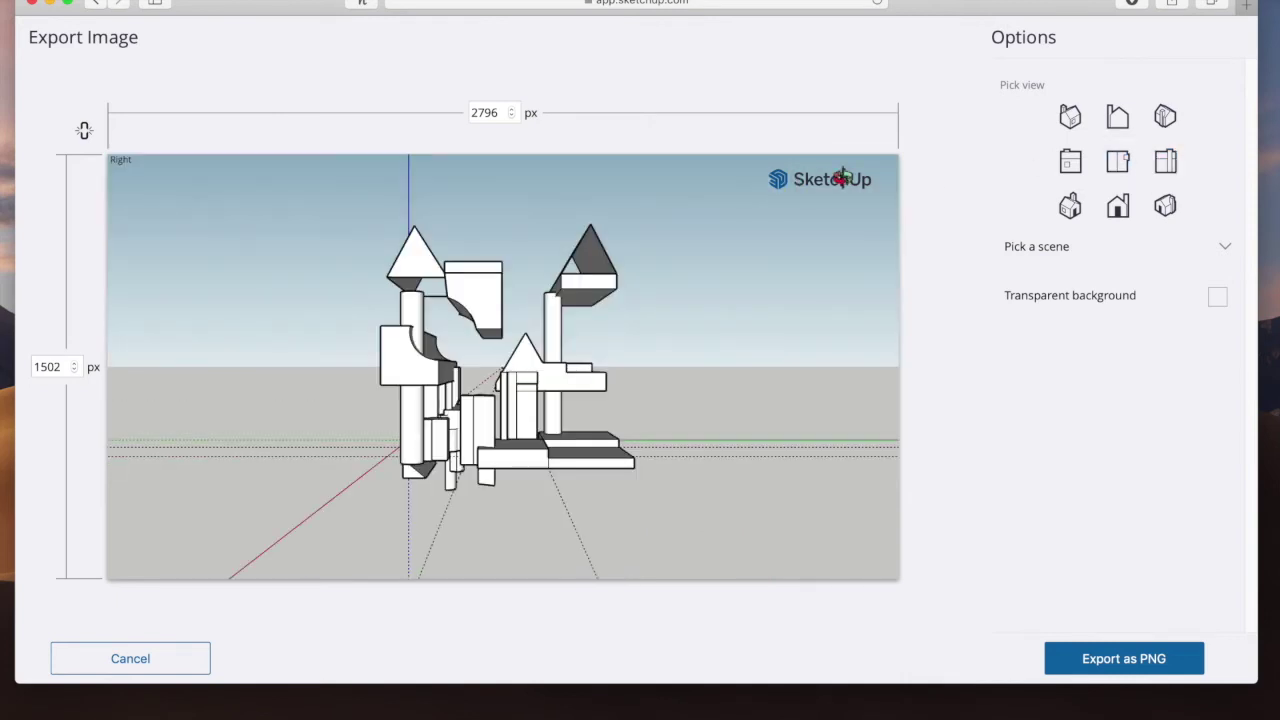
pyautogui.click(1070, 206)
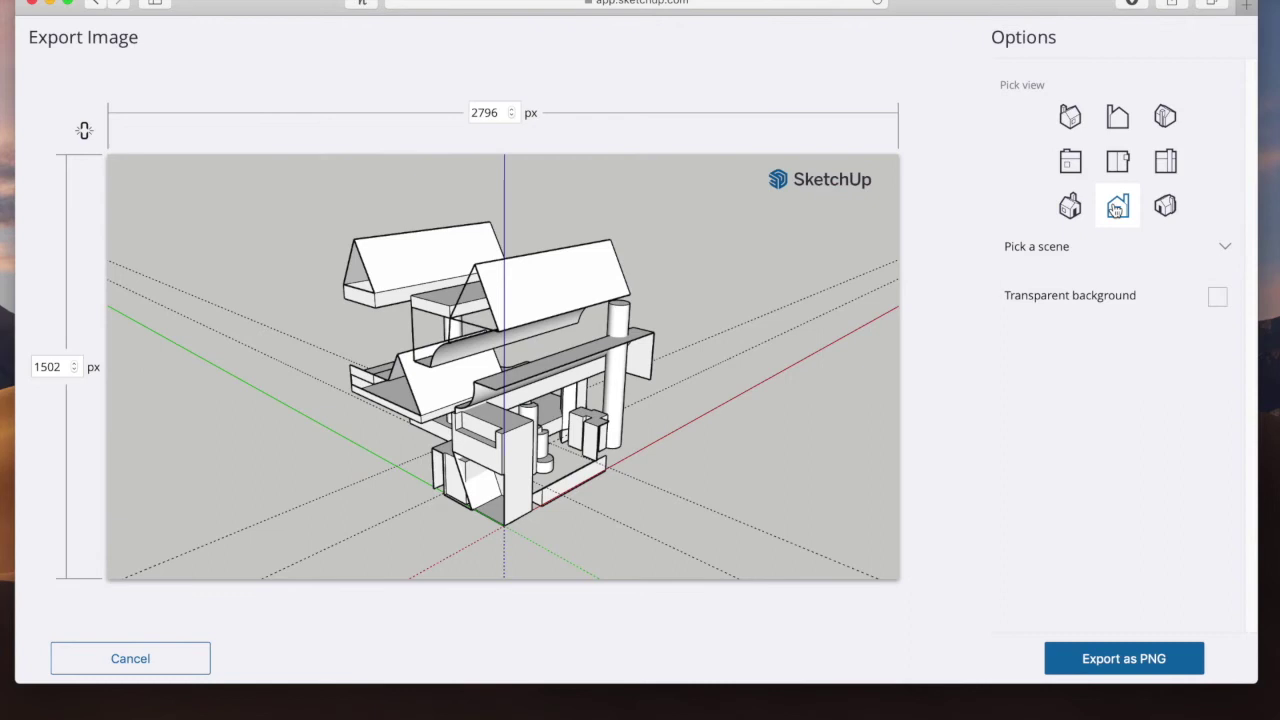
pyautogui.click(1117, 207)
pyautogui.click(1167, 208)
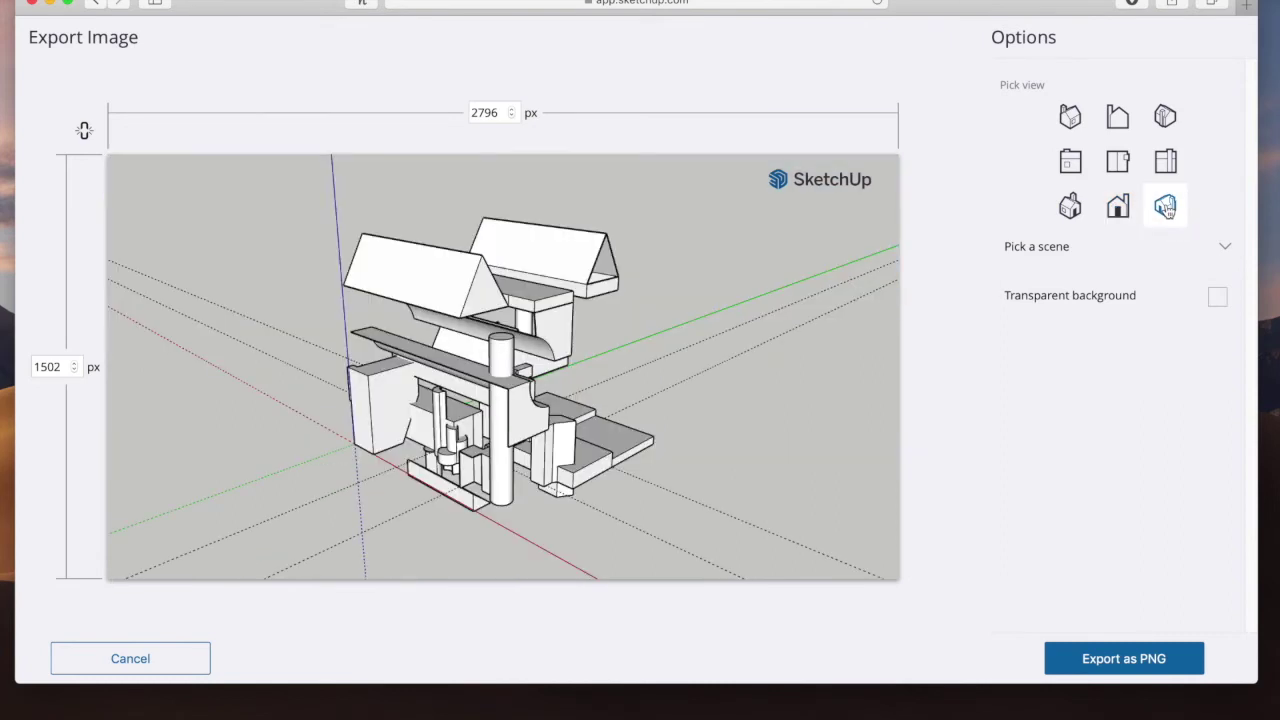
pyautogui.click(189, 663)
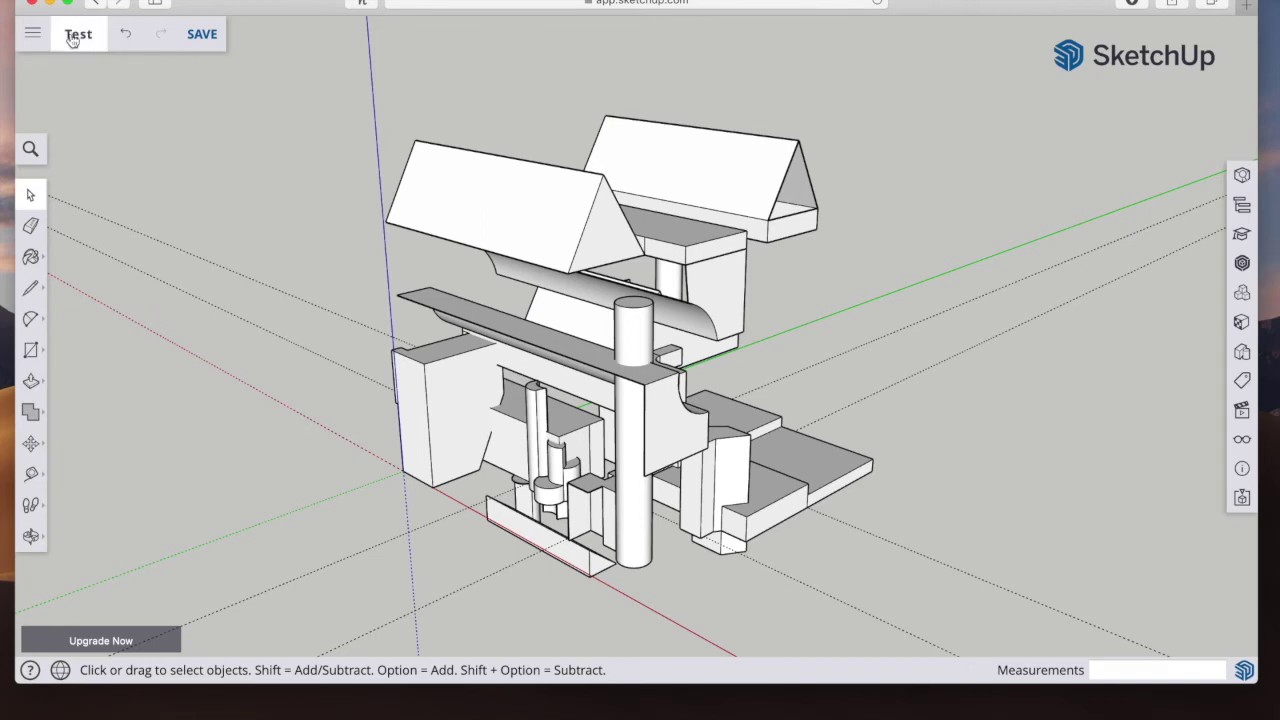
# Step: Walk the camera around the model with the Walk tool and pan down to examine its lower blocks
pyautogui.click(38, 35)
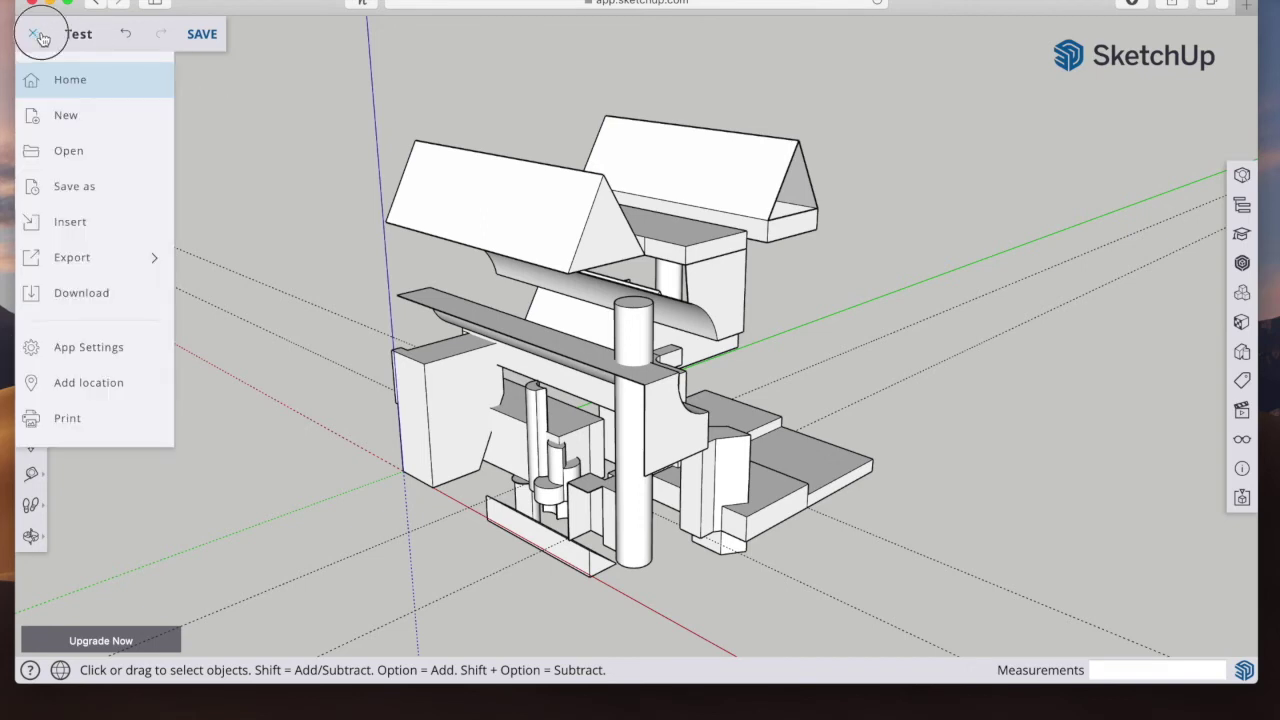
pyautogui.click(40, 36)
pyautogui.click(30, 505)
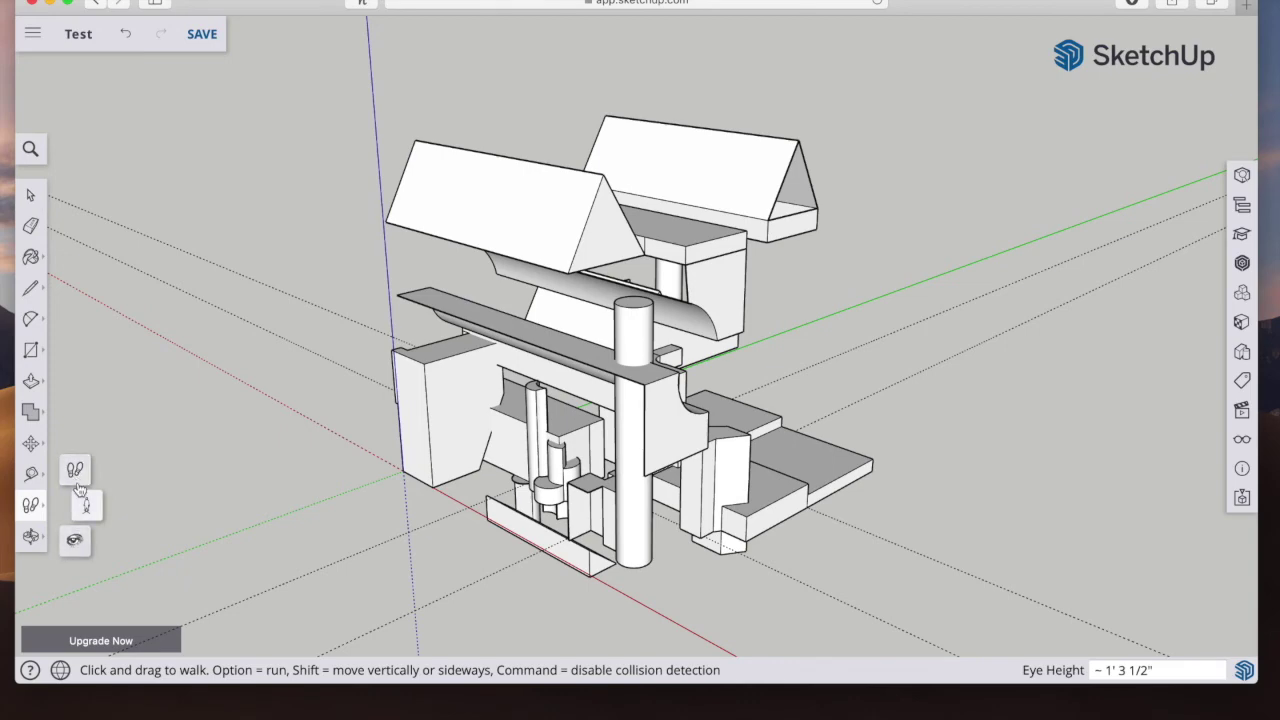
pyautogui.moveTo(736, 589); pyautogui.dragTo(772, 708)
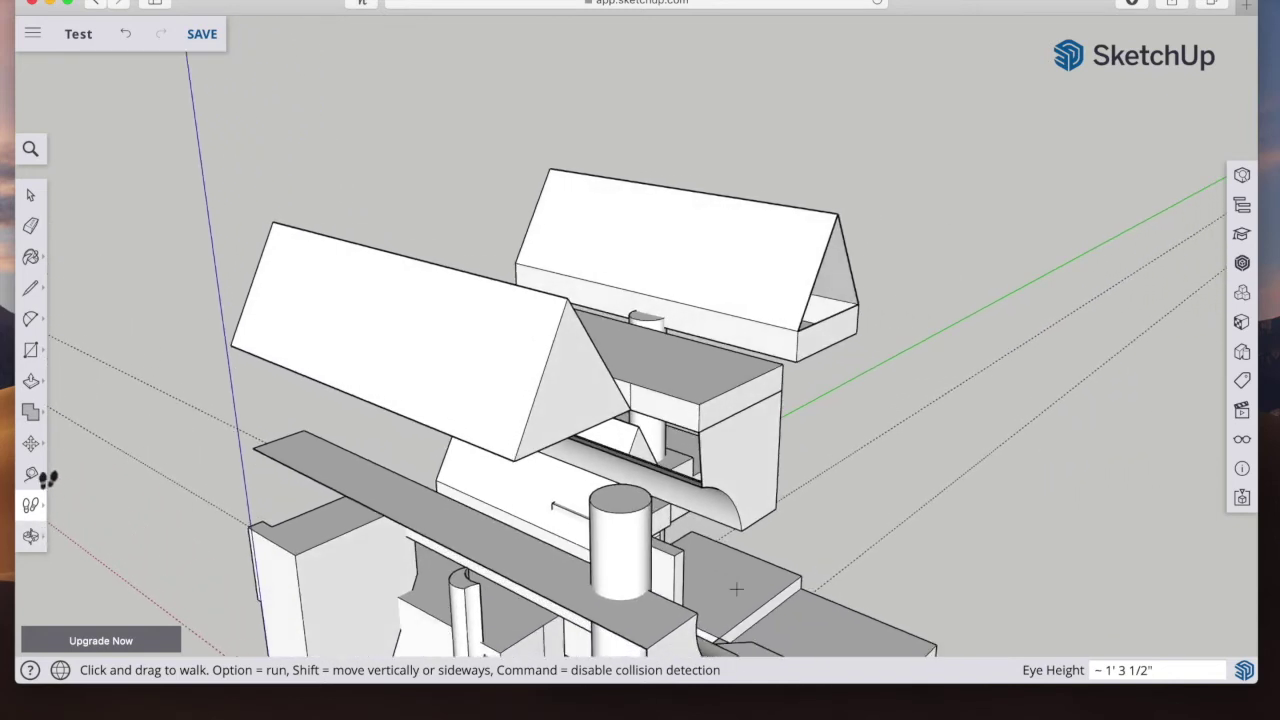
pyautogui.click(31, 536)
pyautogui.click(97, 571)
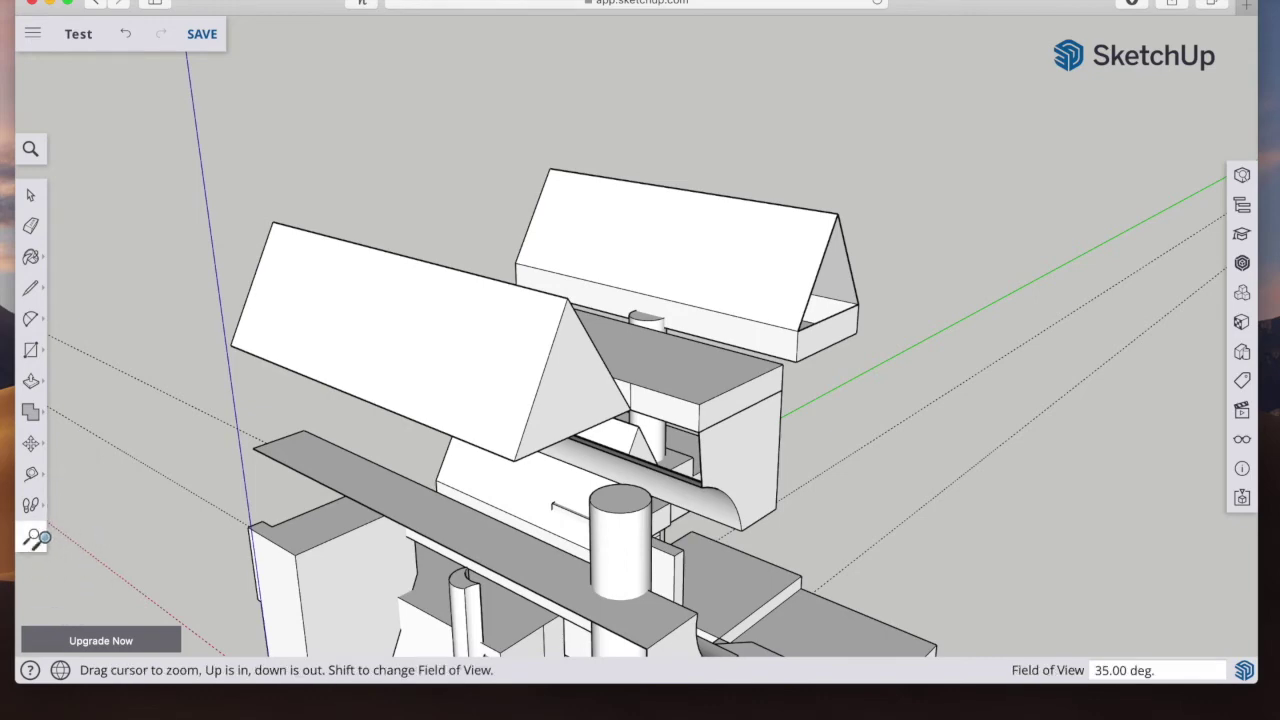
pyautogui.click(33, 540)
pyautogui.click(97, 512)
pyautogui.moveTo(547, 442); pyautogui.dragTo(417, 243)
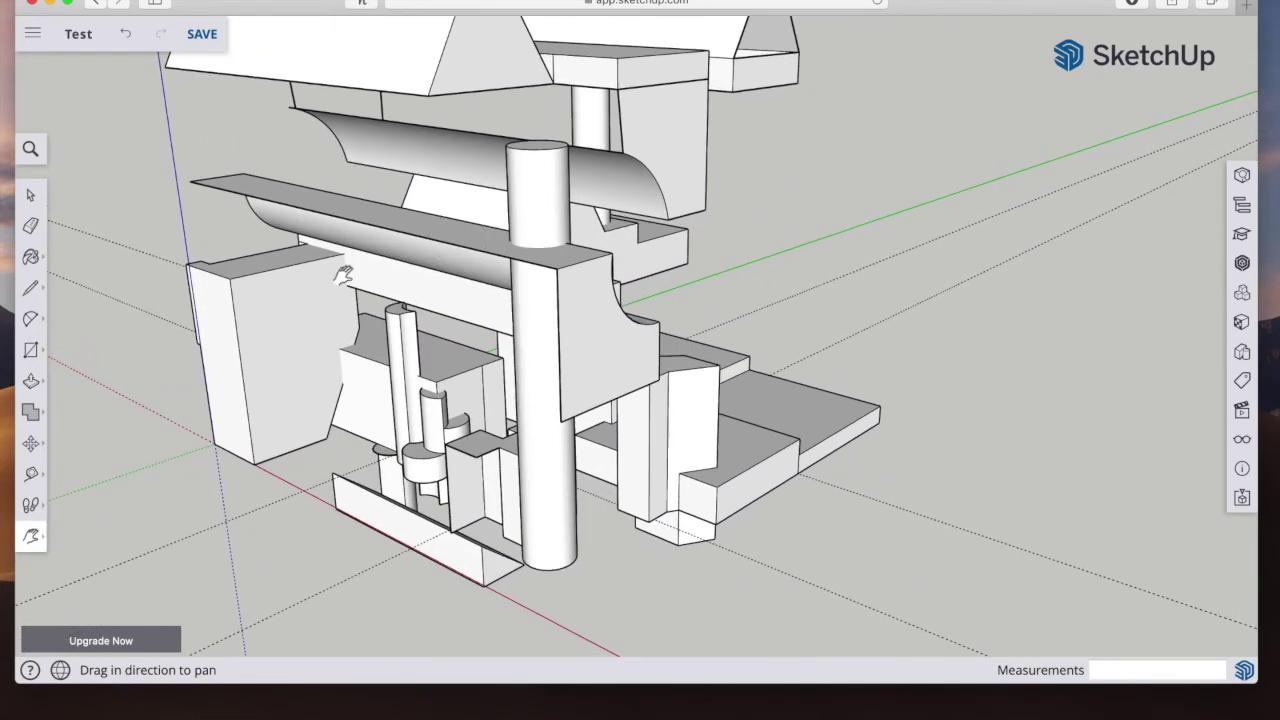
# Step: Position the camera at a ground point beside the model and look around until the model is seen from above
pyautogui.click(33, 503)
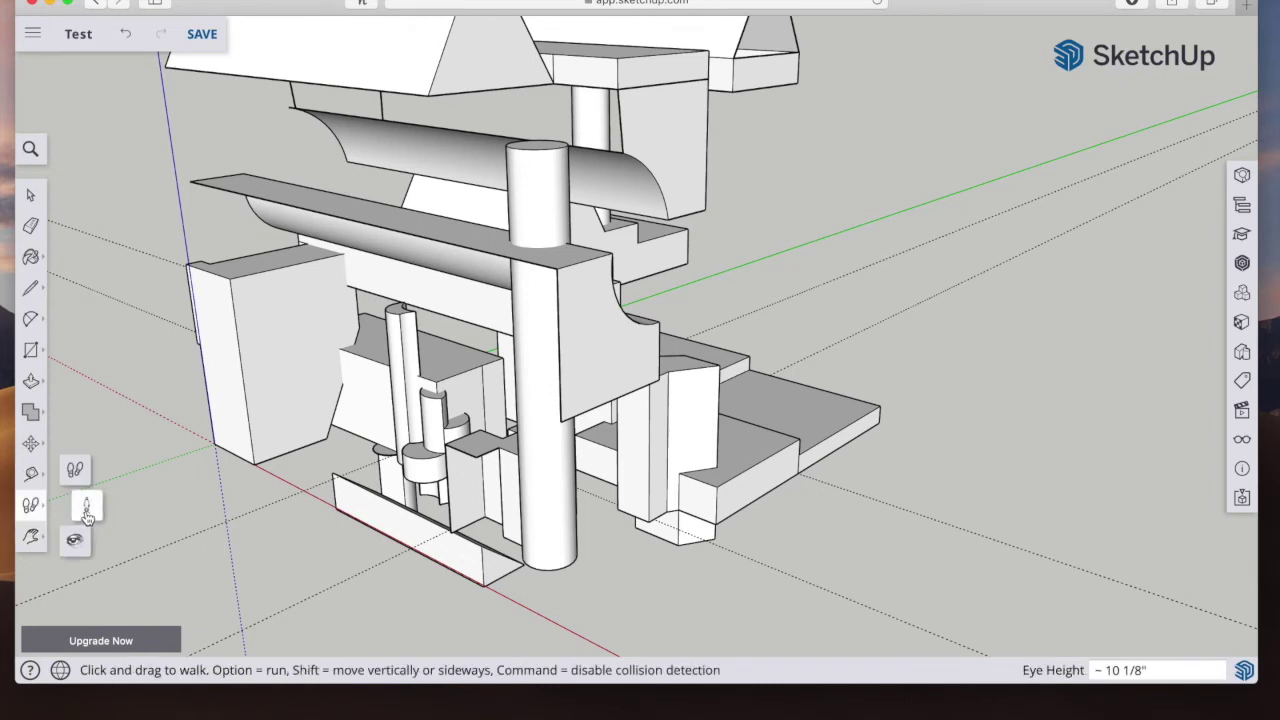
pyautogui.click(88, 520)
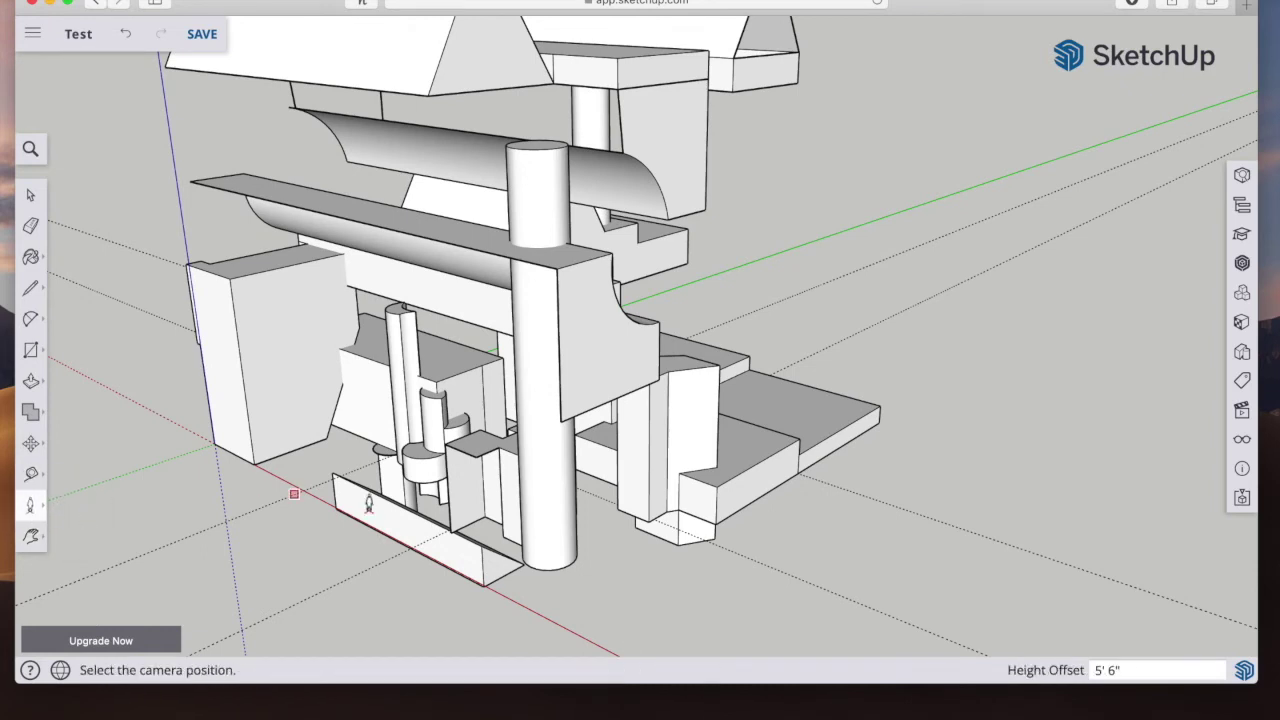
pyautogui.click(917, 623)
pyautogui.moveTo(278, 367)
pyautogui.mouseDown()
pyautogui.moveTo(971, 349)
pyautogui.moveTo(643, 311)
pyautogui.moveTo(260, 354)
pyautogui.mouseUp()
pyautogui.moveTo(438, 450); pyautogui.dragTo(250, 422)
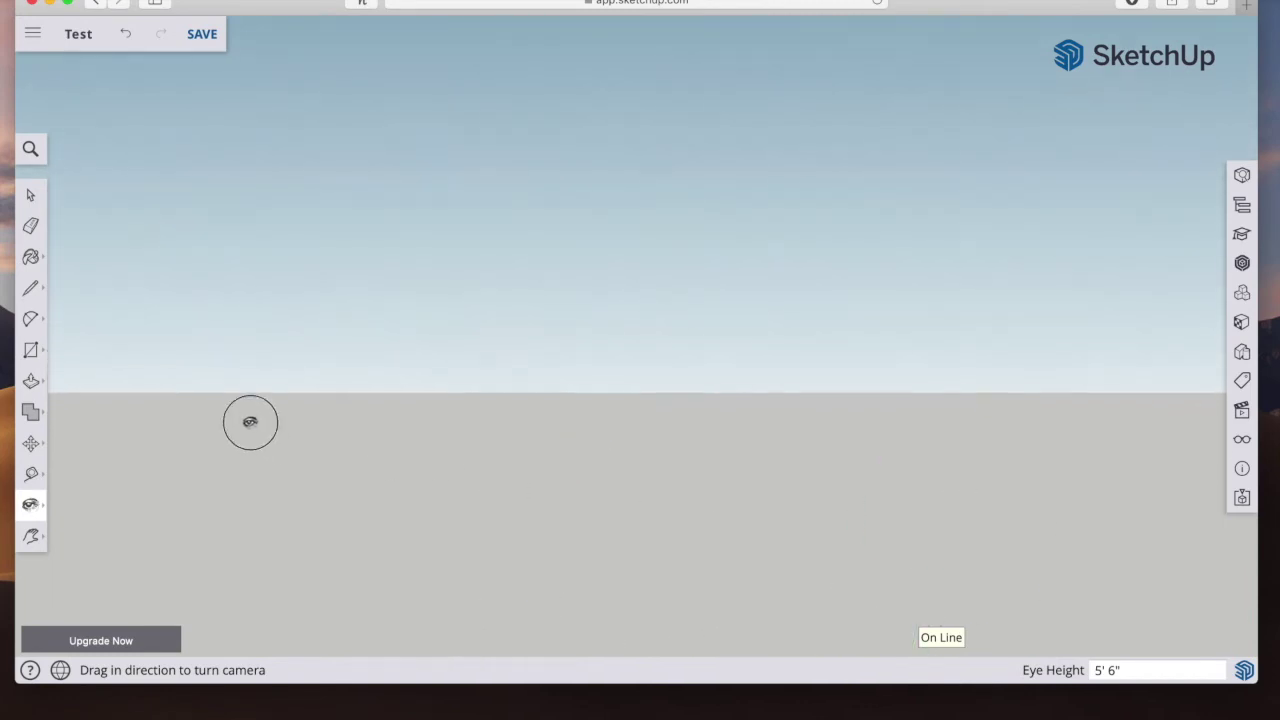
pyautogui.moveTo(436, 425); pyautogui.dragTo(171, 383)
pyautogui.moveTo(427, 517); pyautogui.dragTo(398, 640)
pyautogui.moveTo(612, 335); pyautogui.dragTo(597, 591)
pyautogui.moveTo(682, 361); pyautogui.dragTo(695, 555)
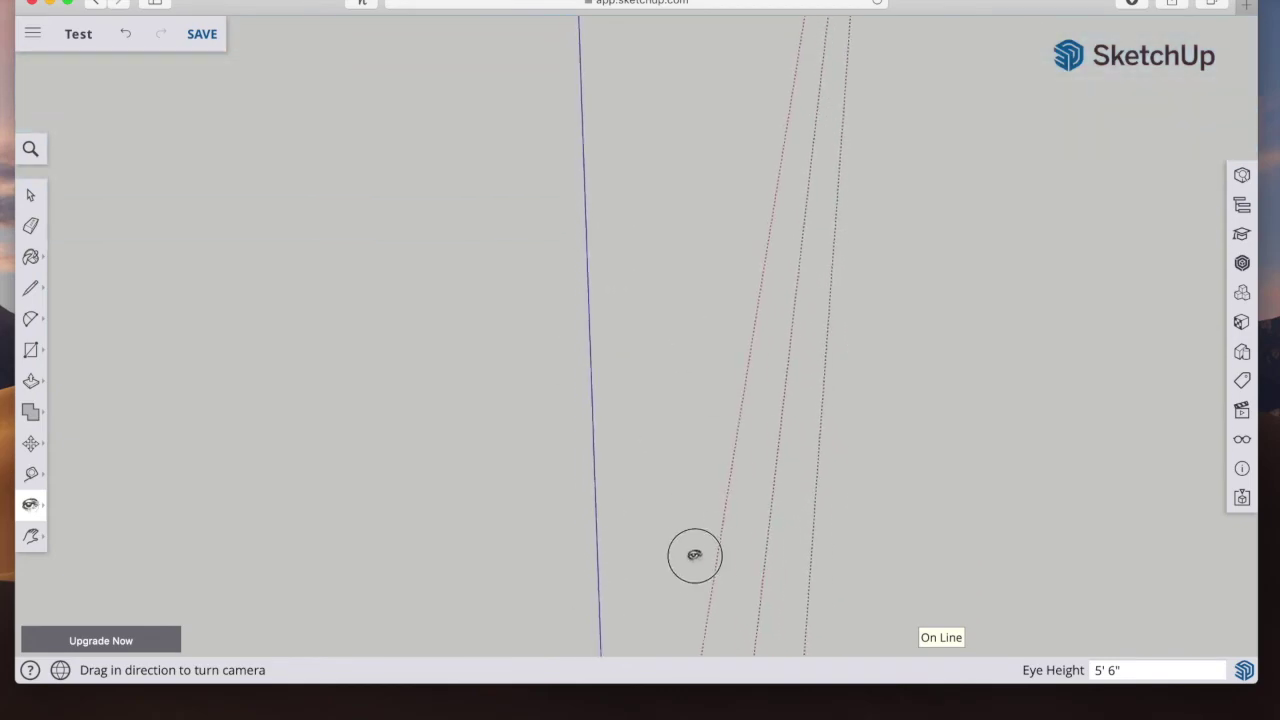
pyautogui.moveTo(754, 343); pyautogui.dragTo(733, 591)
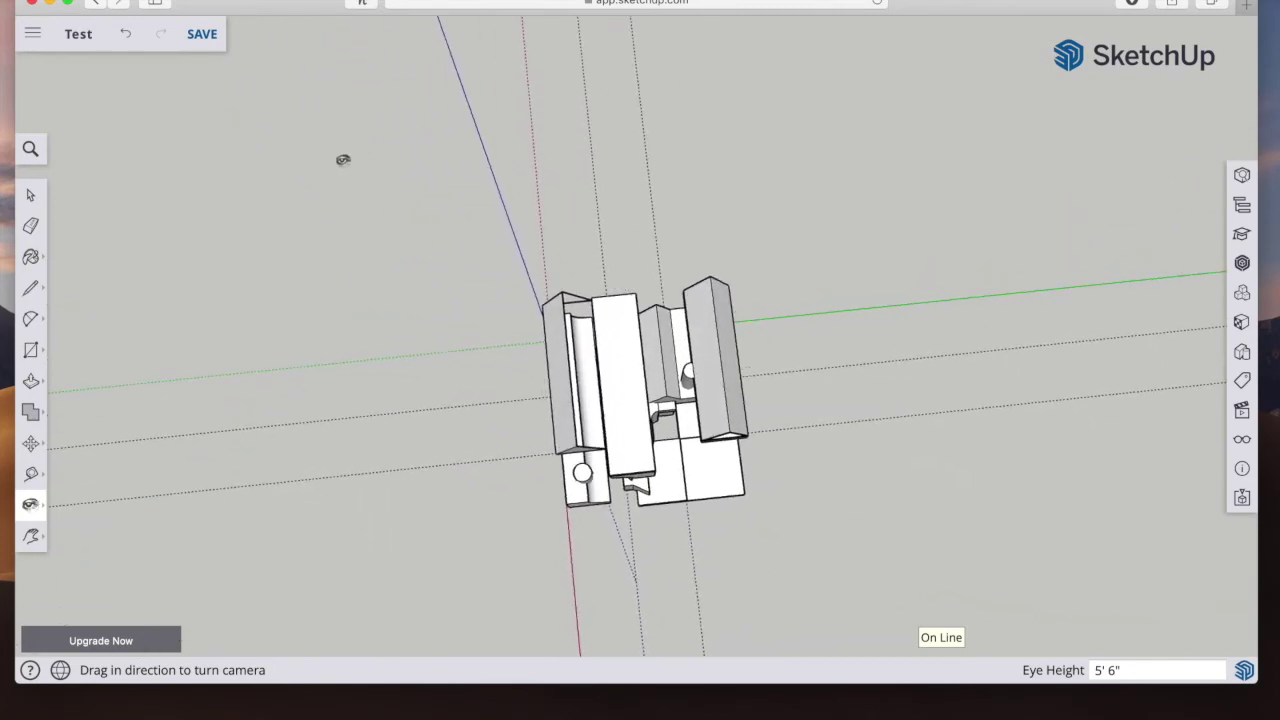
# Step: Open the PNG image export with the whole model shown at an angle from above
pyautogui.click(31, 536)
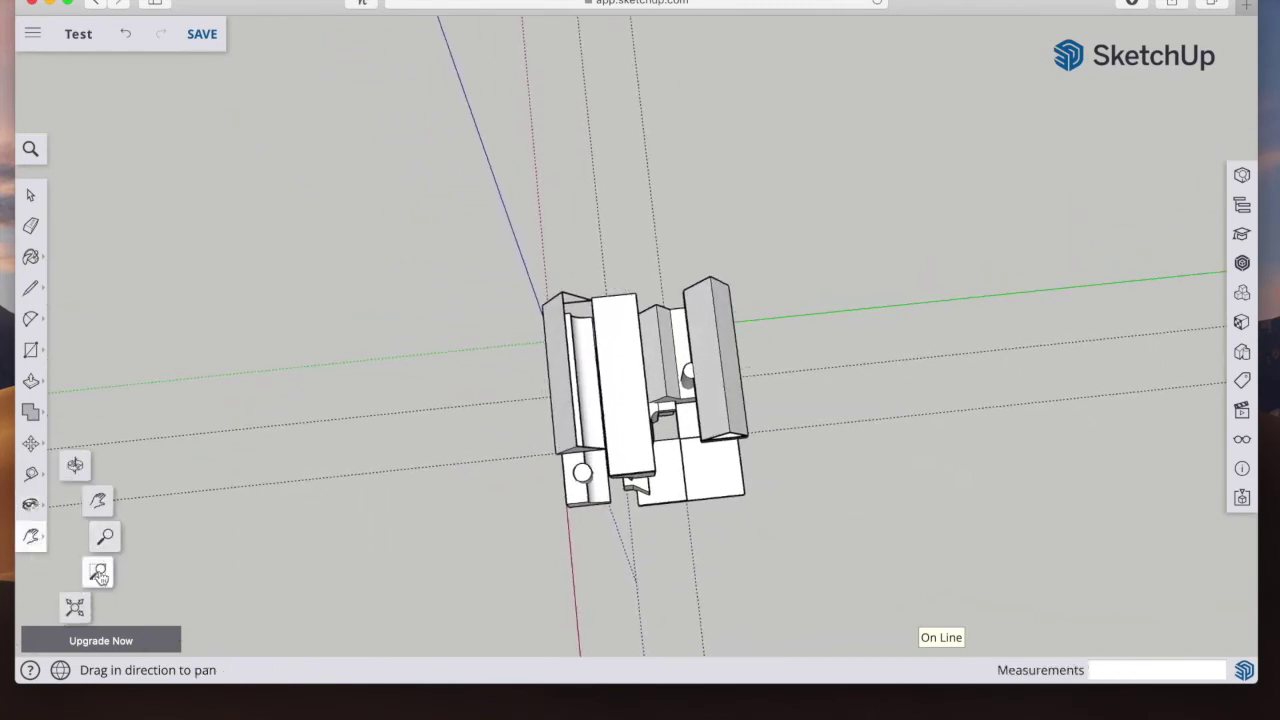
pyautogui.click(75, 468)
pyautogui.moveTo(659, 404); pyautogui.dragTo(789, 251)
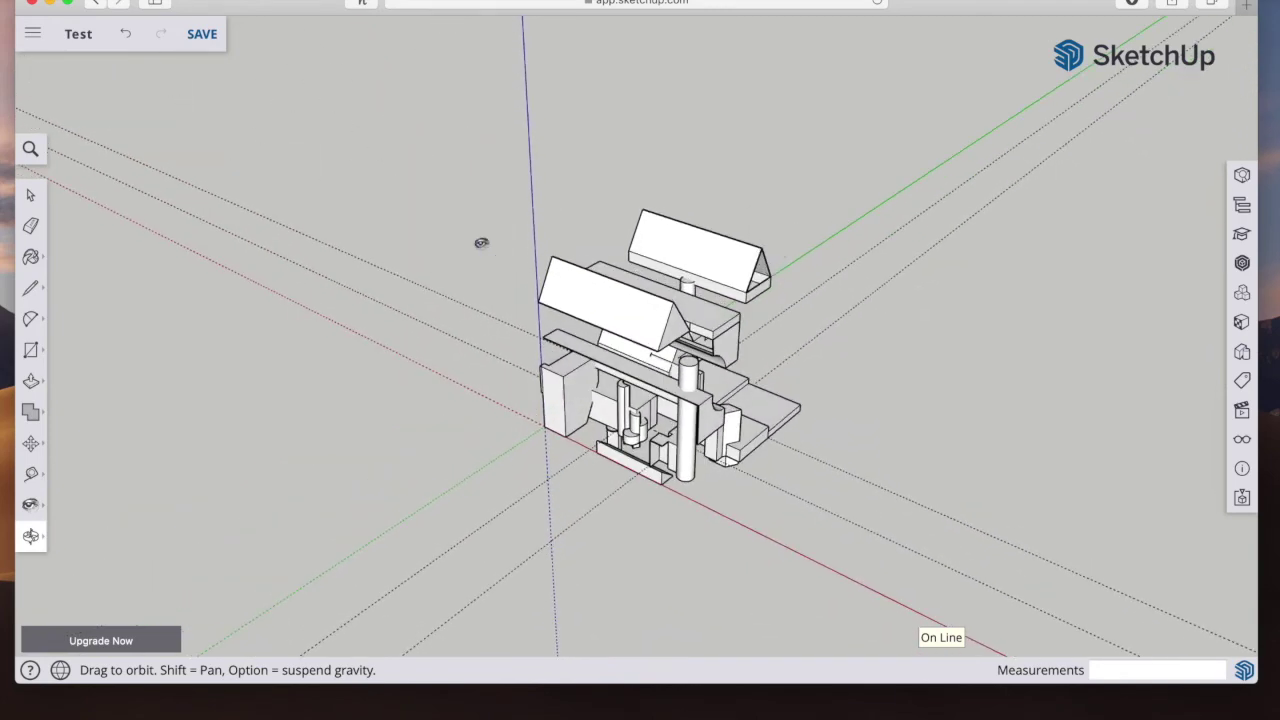
pyautogui.click(105, 0)
pyautogui.click(32, 46)
pyautogui.click(30, 40)
pyautogui.click(100, 262)
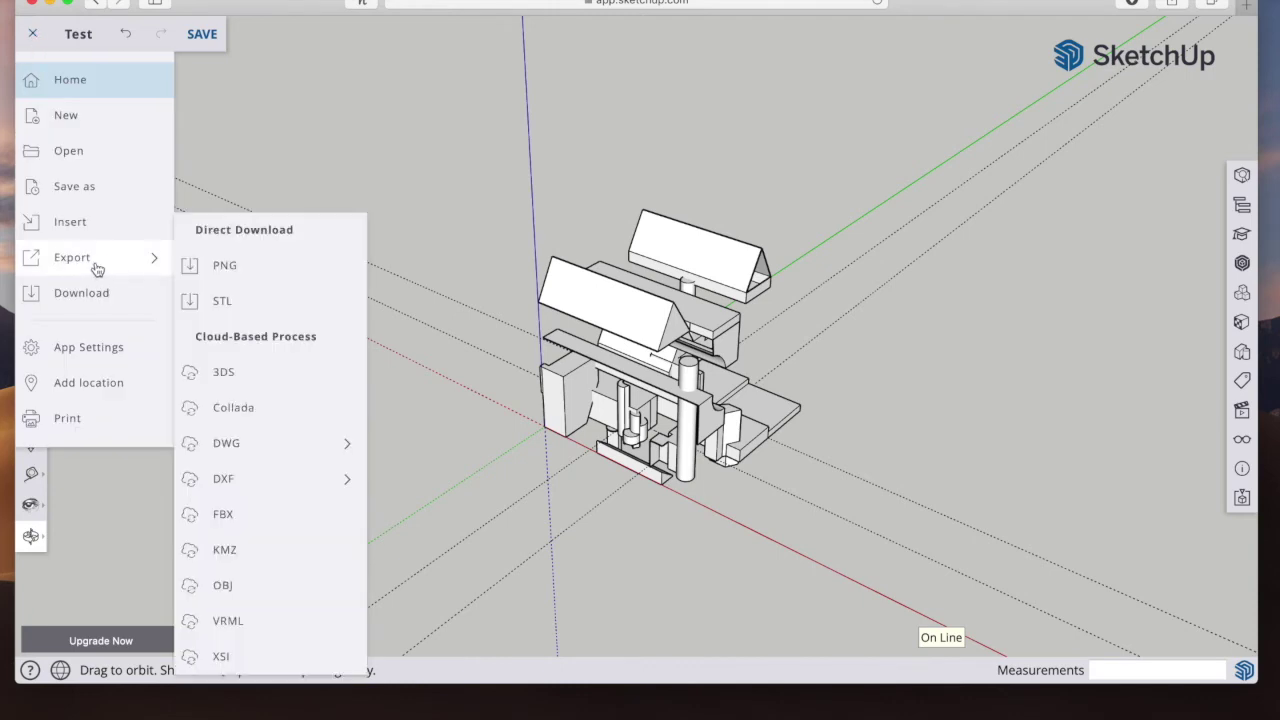
pyautogui.click(271, 268)
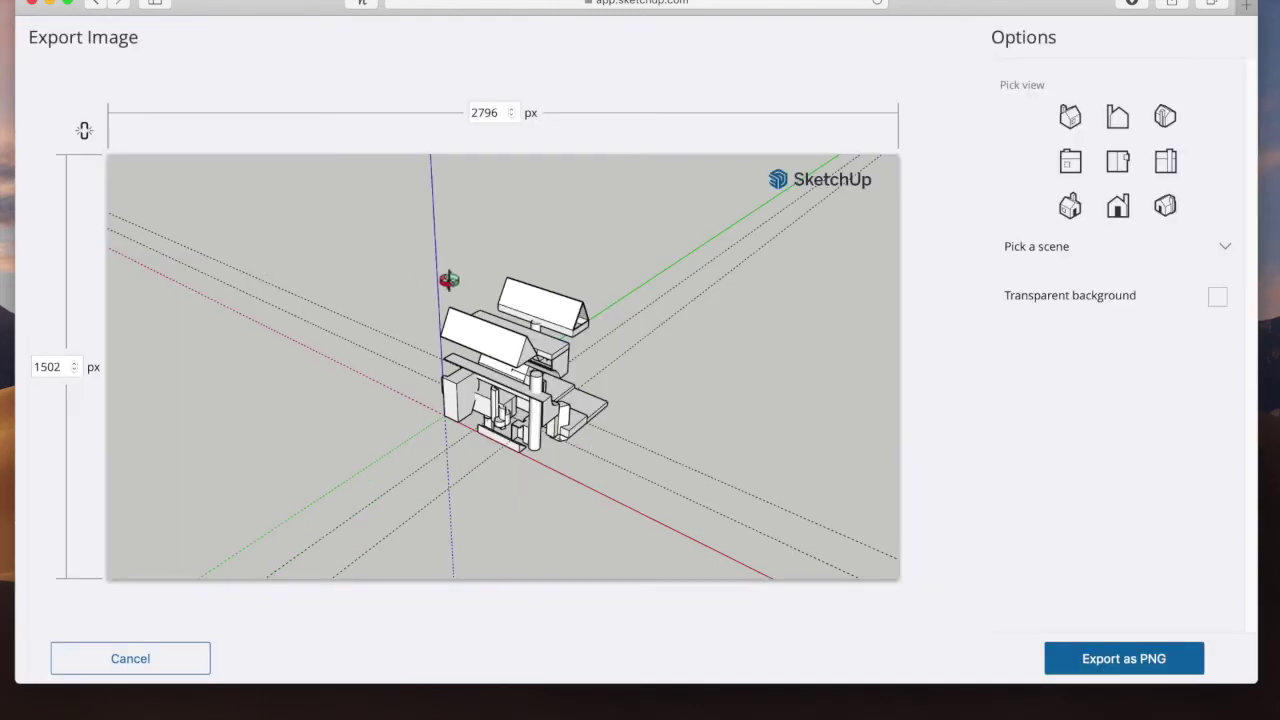
# Step: Preview the front isometric, front, right, top and left views for the exported image
pyautogui.click(1070, 206)
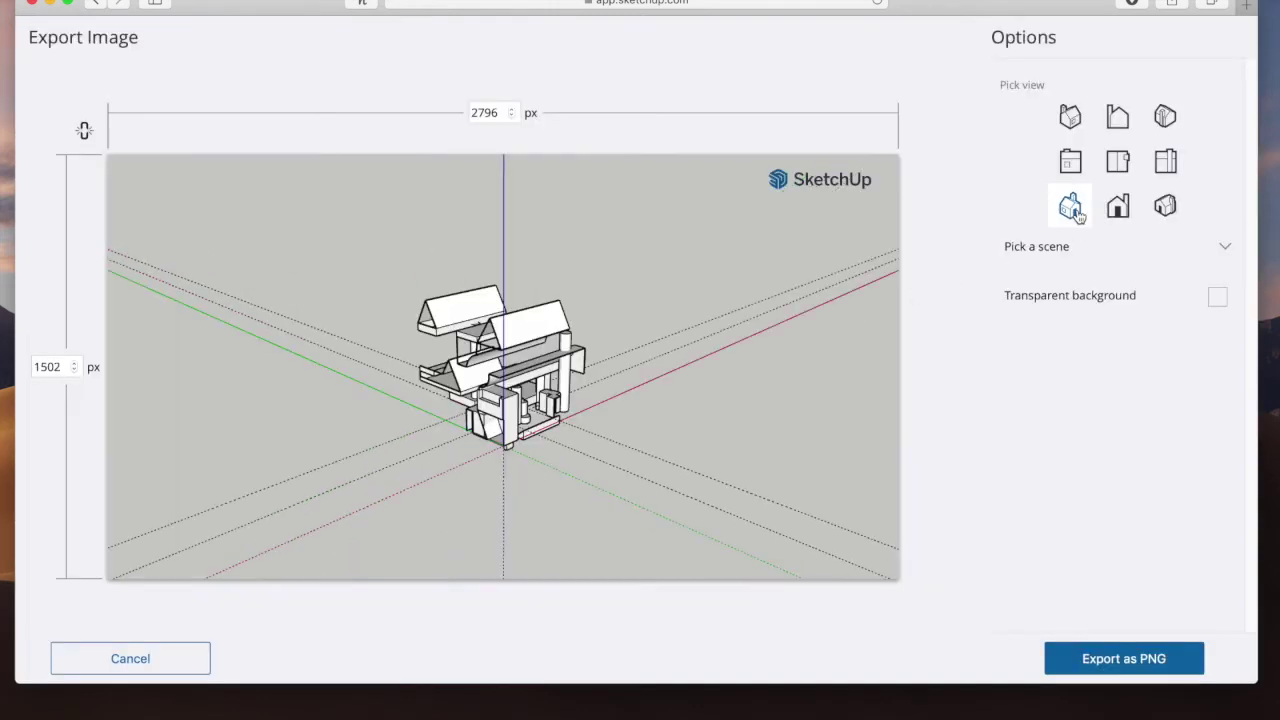
pyautogui.click(1119, 207)
pyautogui.click(1161, 212)
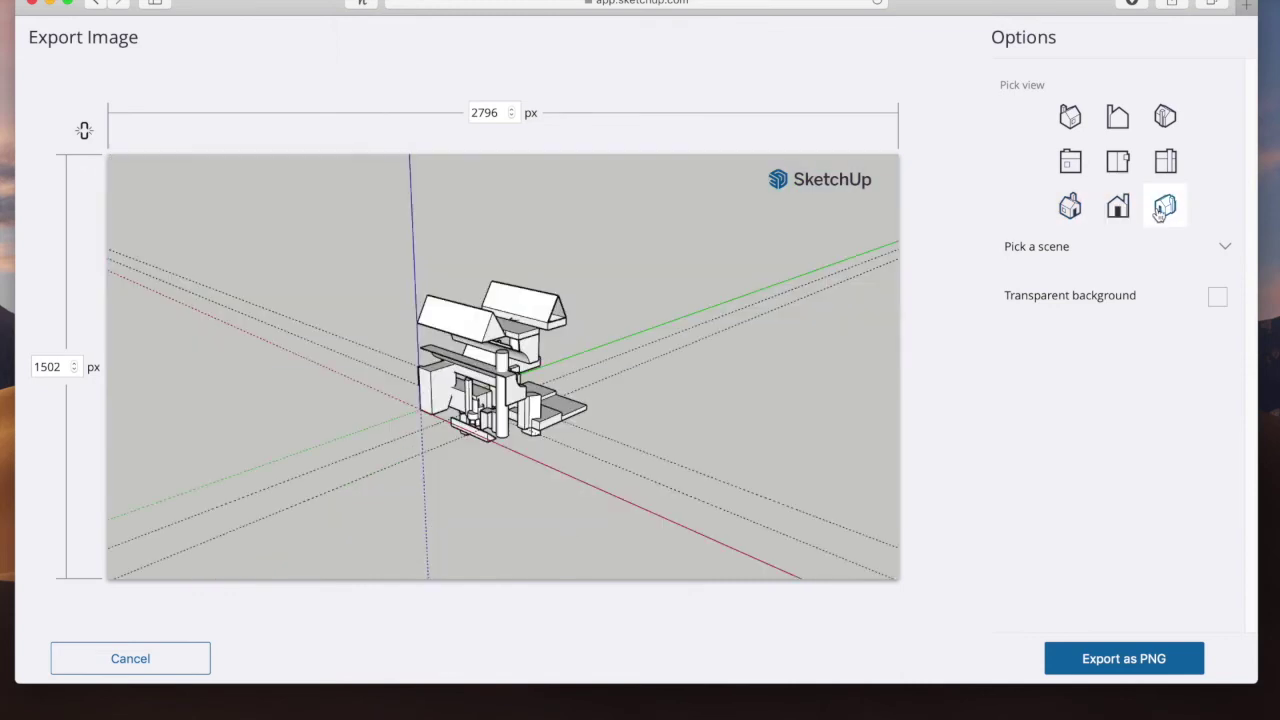
pyautogui.click(1165, 163)
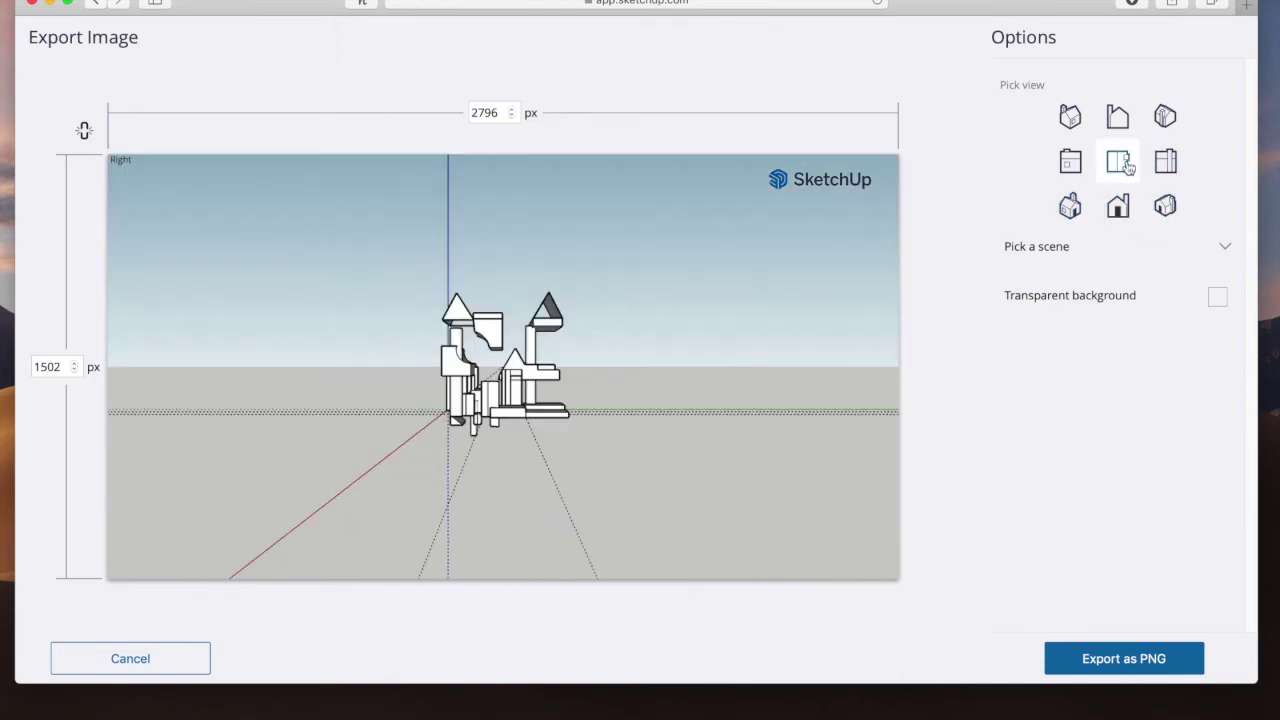
pyautogui.click(1125, 166)
pyautogui.click(1071, 164)
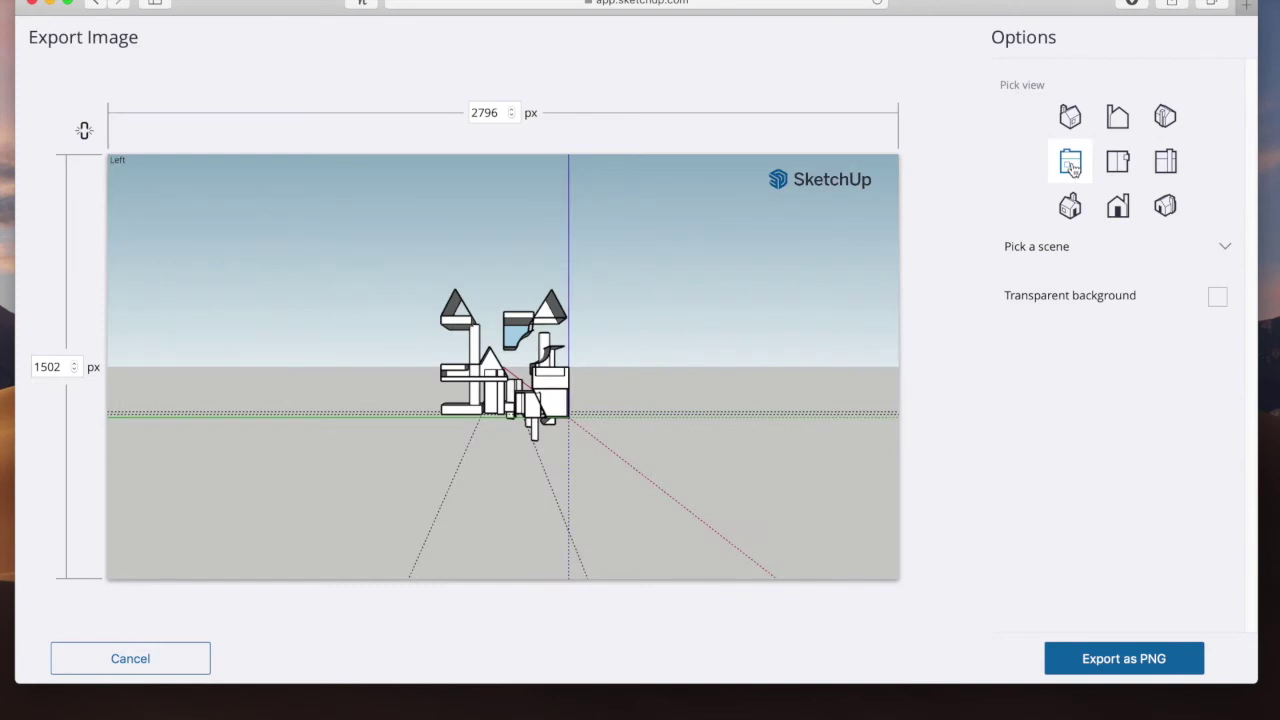
# Step: Turn on the transparent background and preview the exported image in isometric, front, top, right and back views
pyautogui.click(1217, 298)
pyautogui.click(1164, 207)
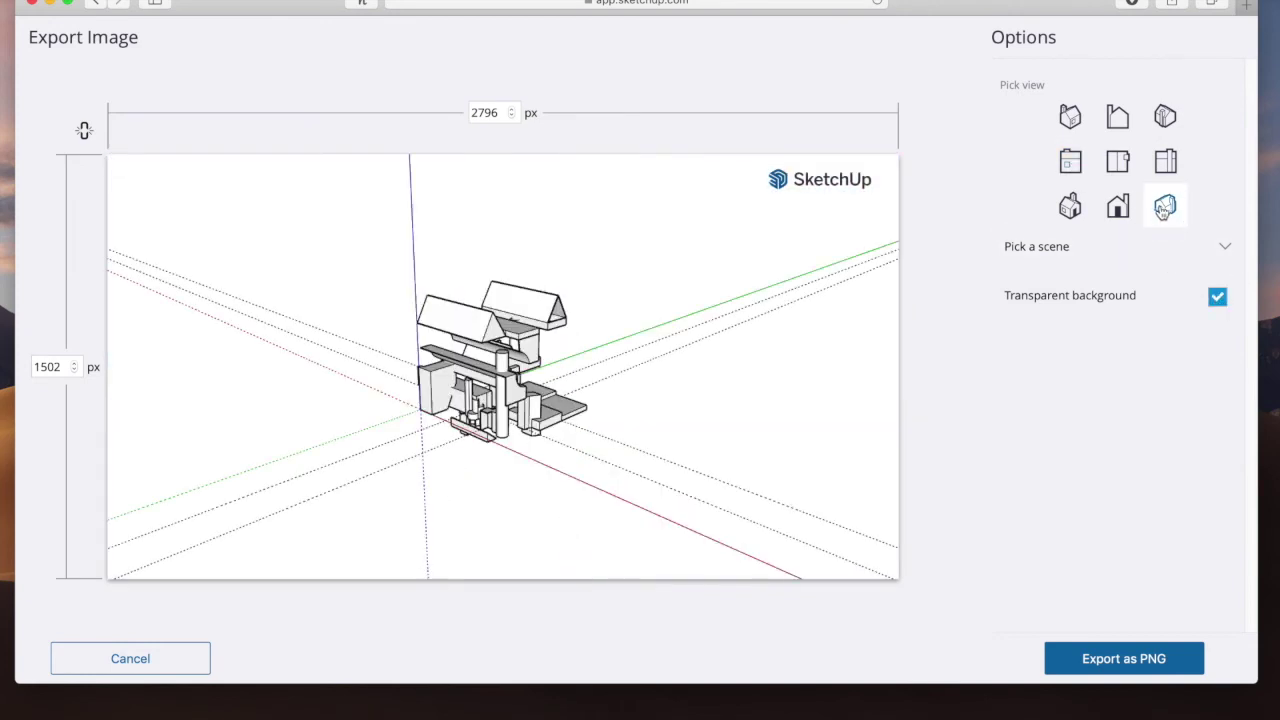
pyautogui.click(1118, 206)
pyautogui.click(1118, 162)
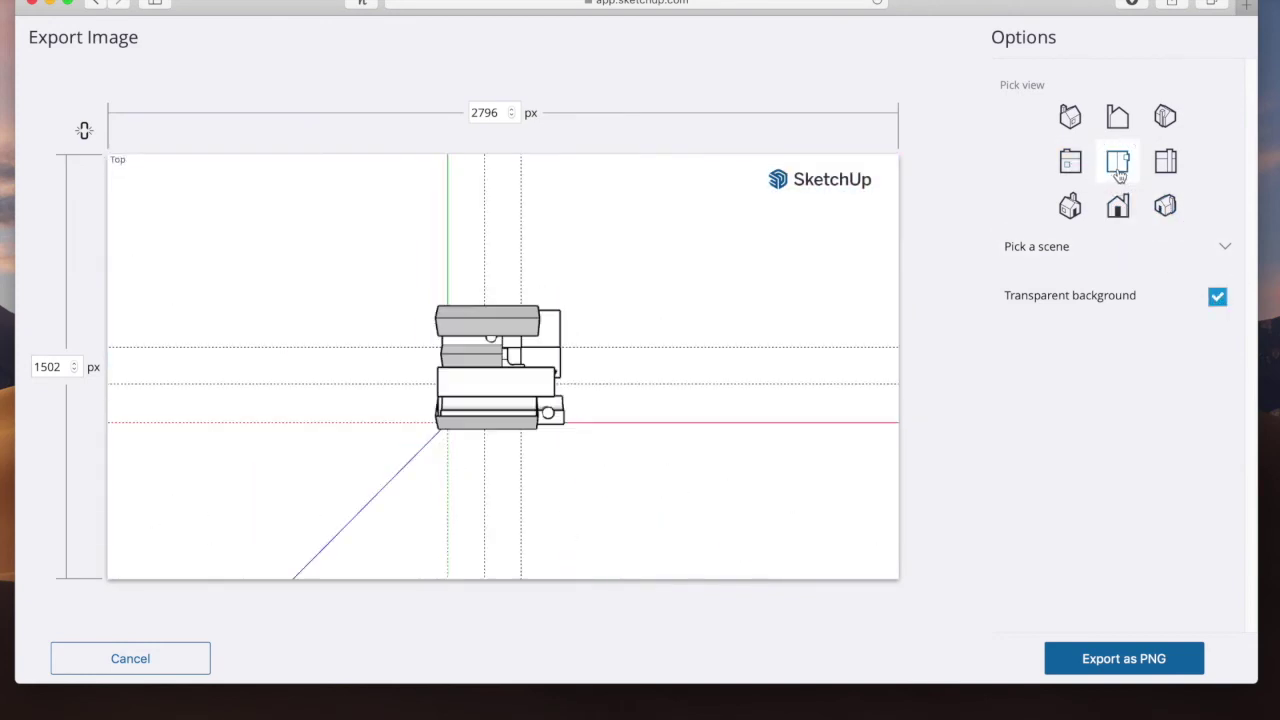
pyautogui.click(1166, 164)
pyautogui.click(1069, 206)
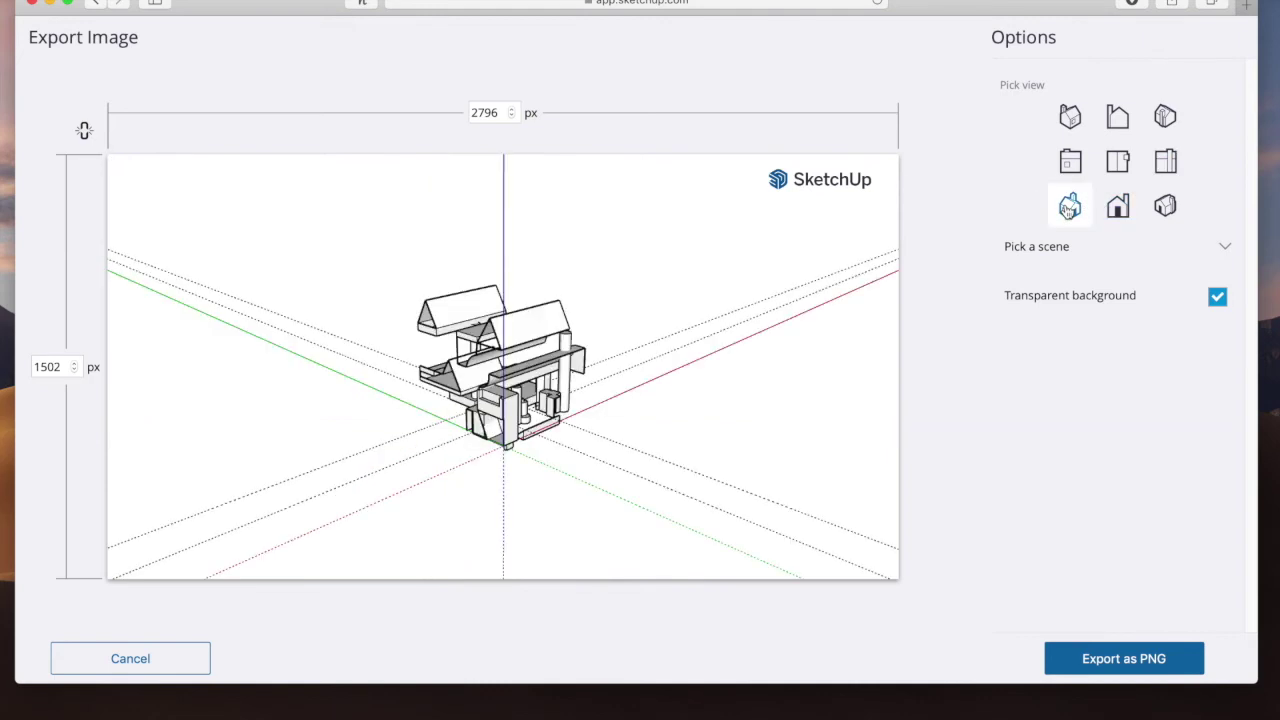
pyautogui.click(1118, 117)
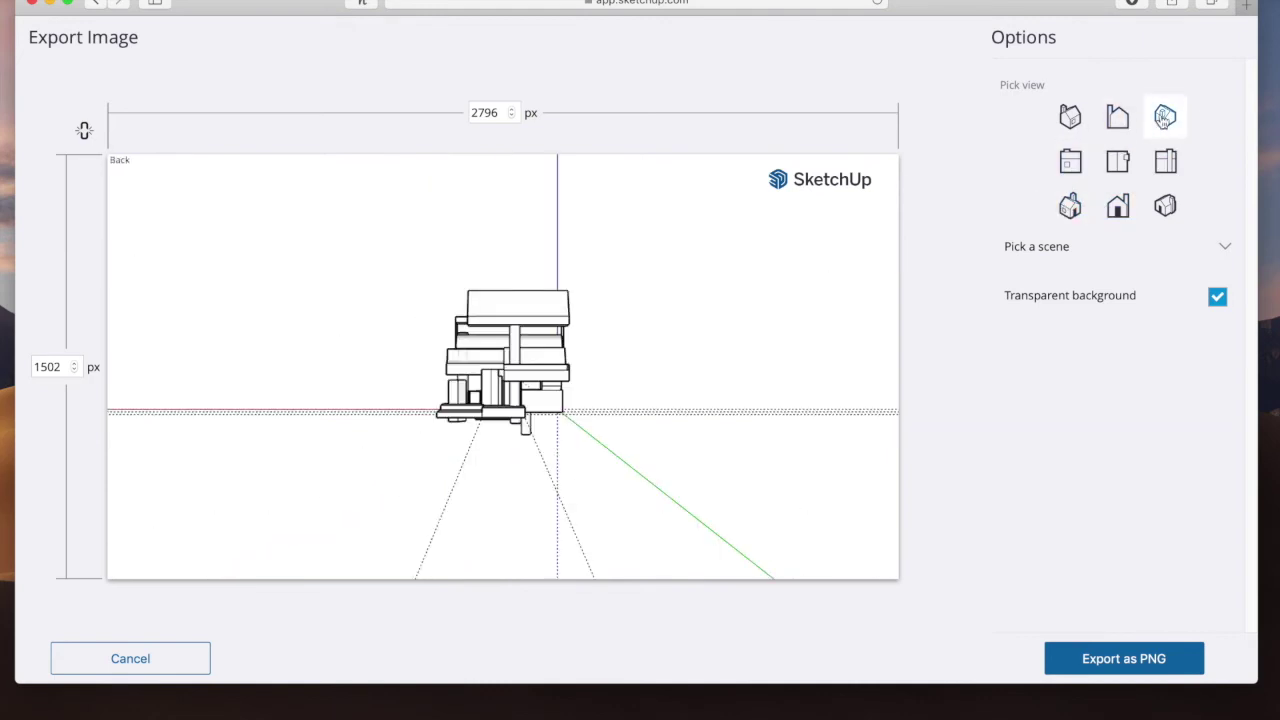
pyautogui.click(1164, 118)
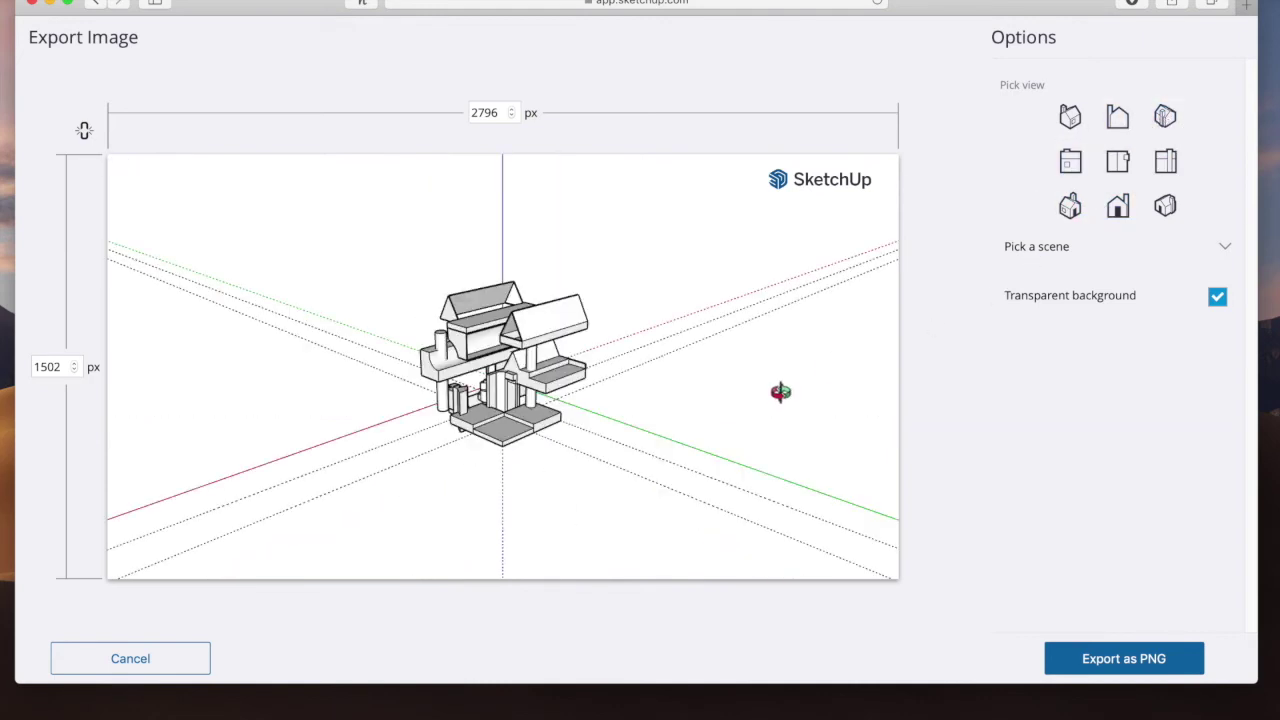
# Step: Cancel the image export after orbiting its preview, and zoom in on the model until it fills most of the view
pyautogui.moveTo(555, 380); pyautogui.dragTo(563, 423)
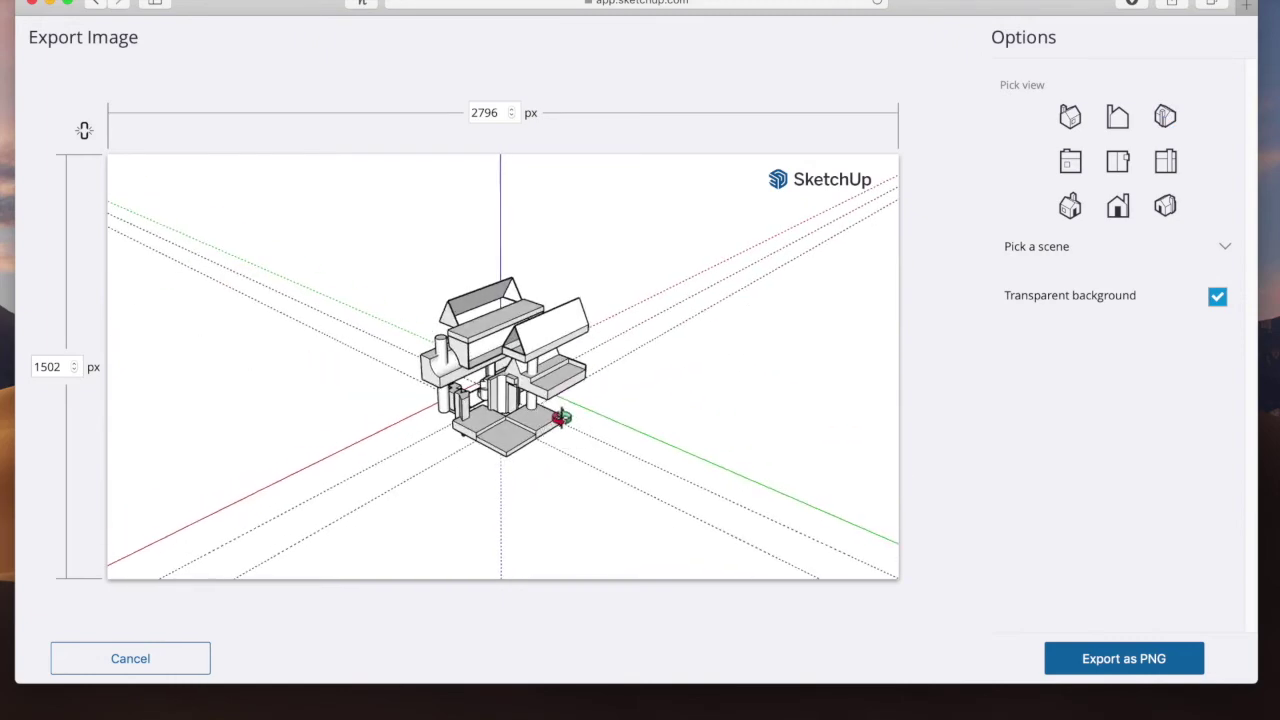
pyautogui.moveTo(486, 434)
pyautogui.mouseDown()
pyautogui.moveTo(508, 425)
pyautogui.moveTo(500, 418)
pyautogui.mouseUp()
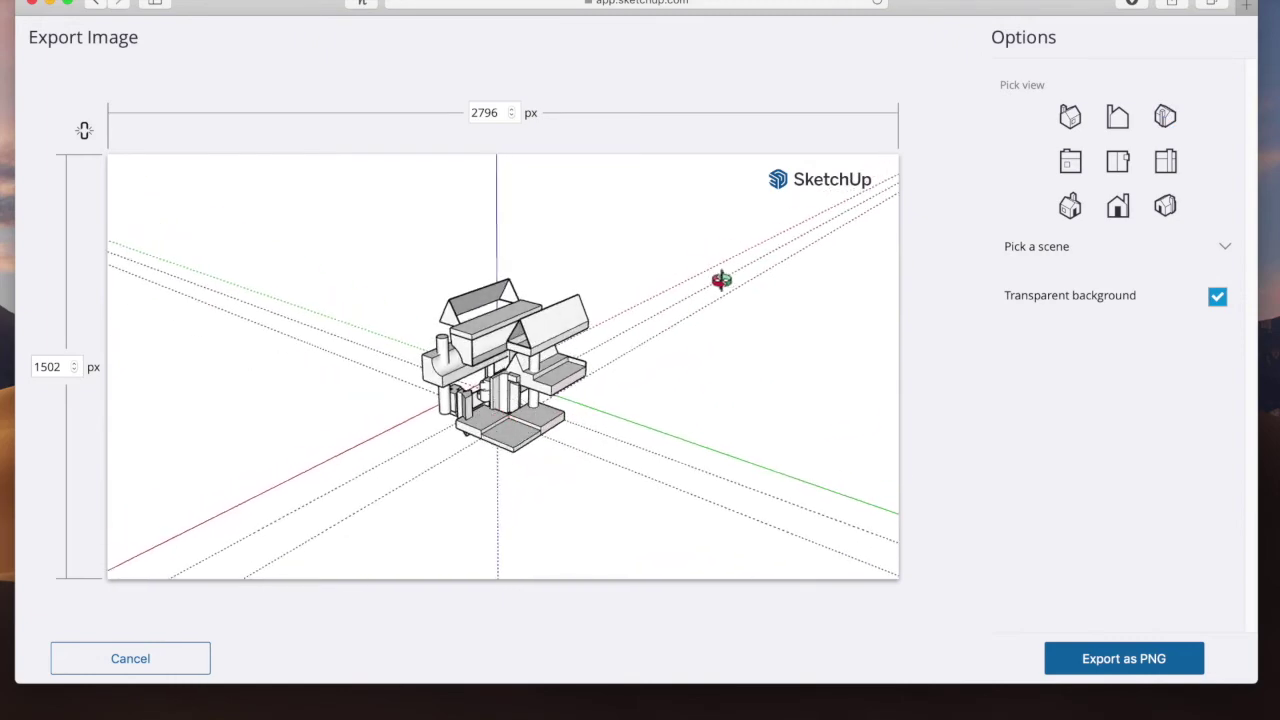
pyautogui.click(110, 652)
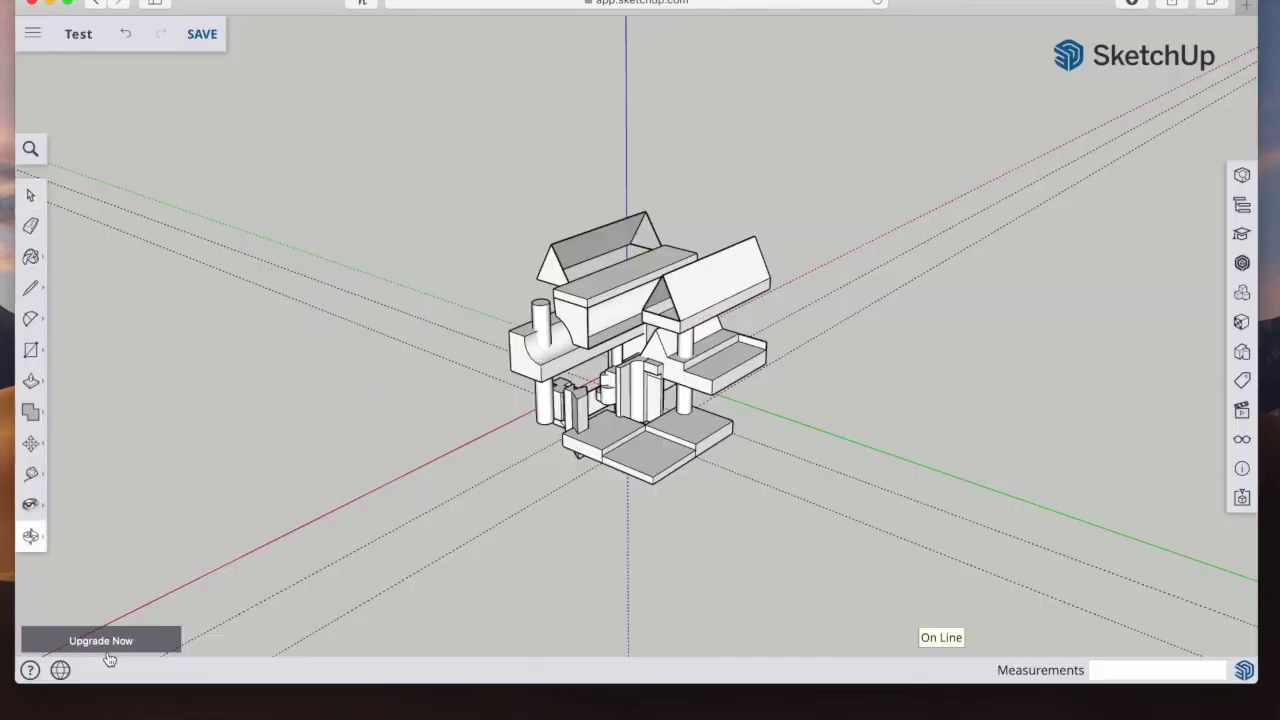
pyautogui.click(33, 540)
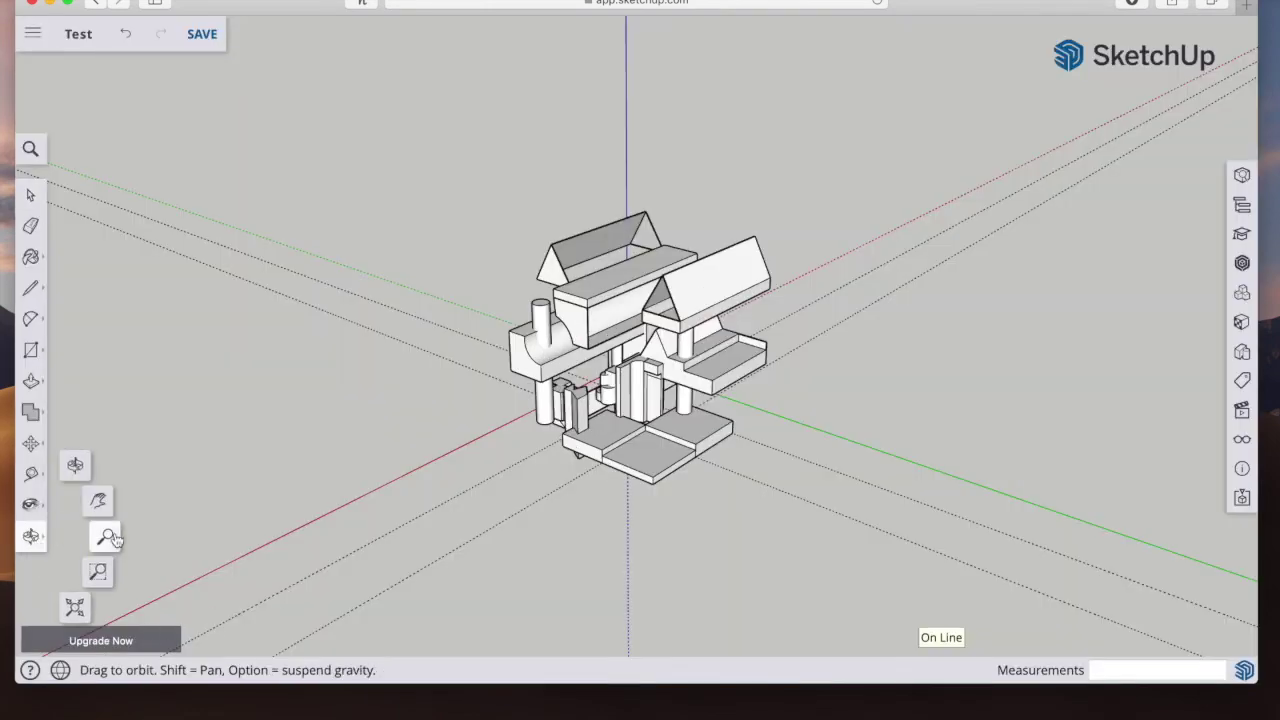
pyautogui.click(105, 536)
pyautogui.moveTo(622, 438); pyautogui.dragTo(1011, 211)
pyautogui.moveTo(851, 354); pyautogui.dragTo(970, 274)
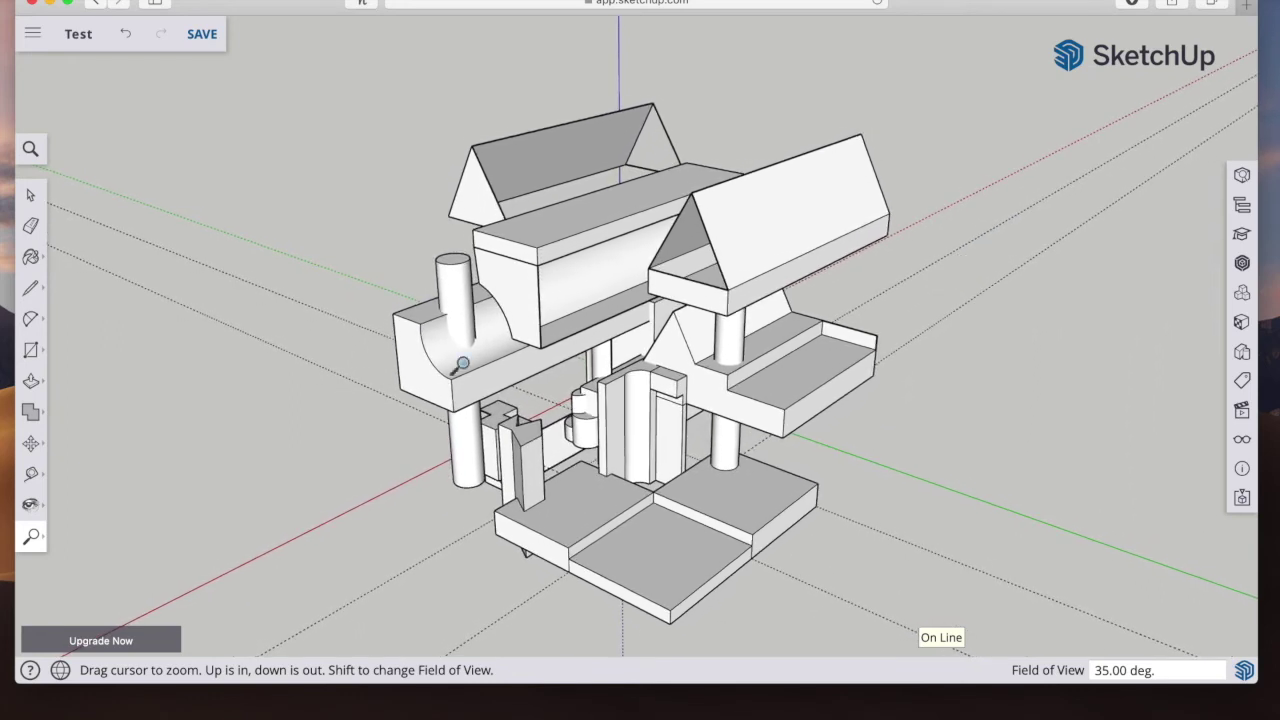
# Step: Try Sketchy Edges styles on the model, including Chalk on Greenboard, Brush Strokes Wide, Dry Erase Marker Wide, Fineliner and Marker Broken Line
pyautogui.click(1242, 353)
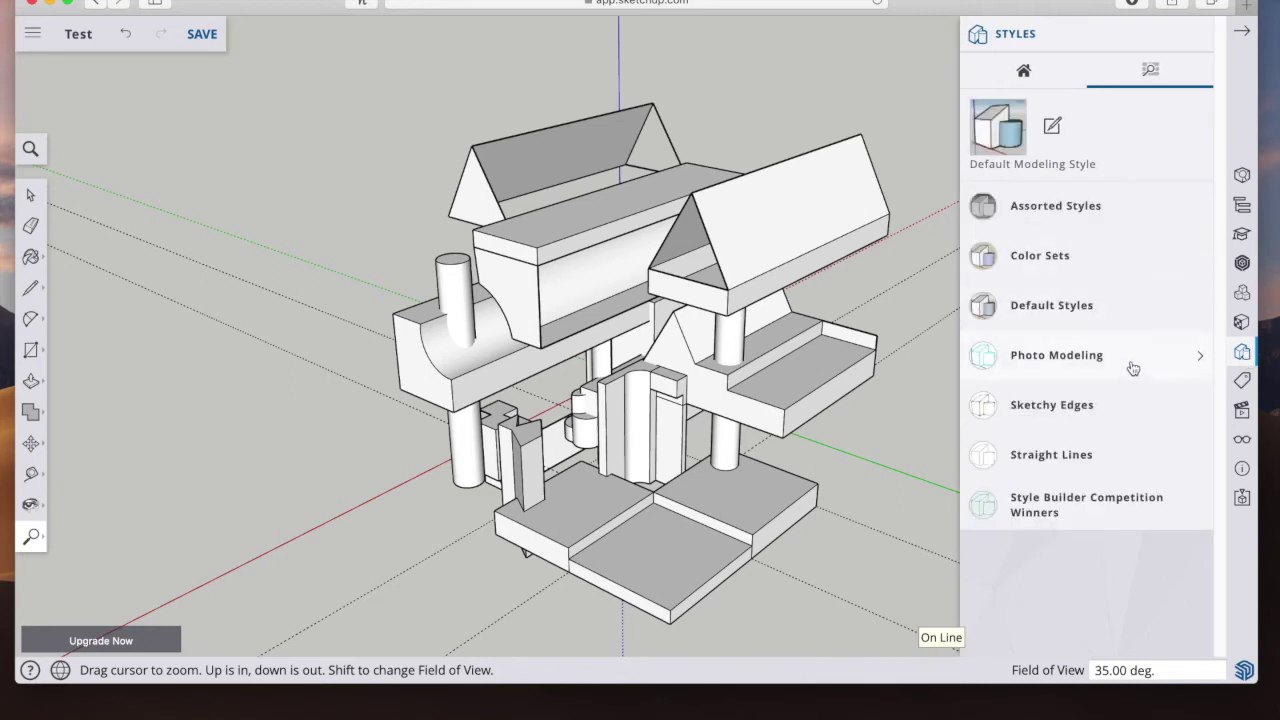
pyautogui.click(1130, 413)
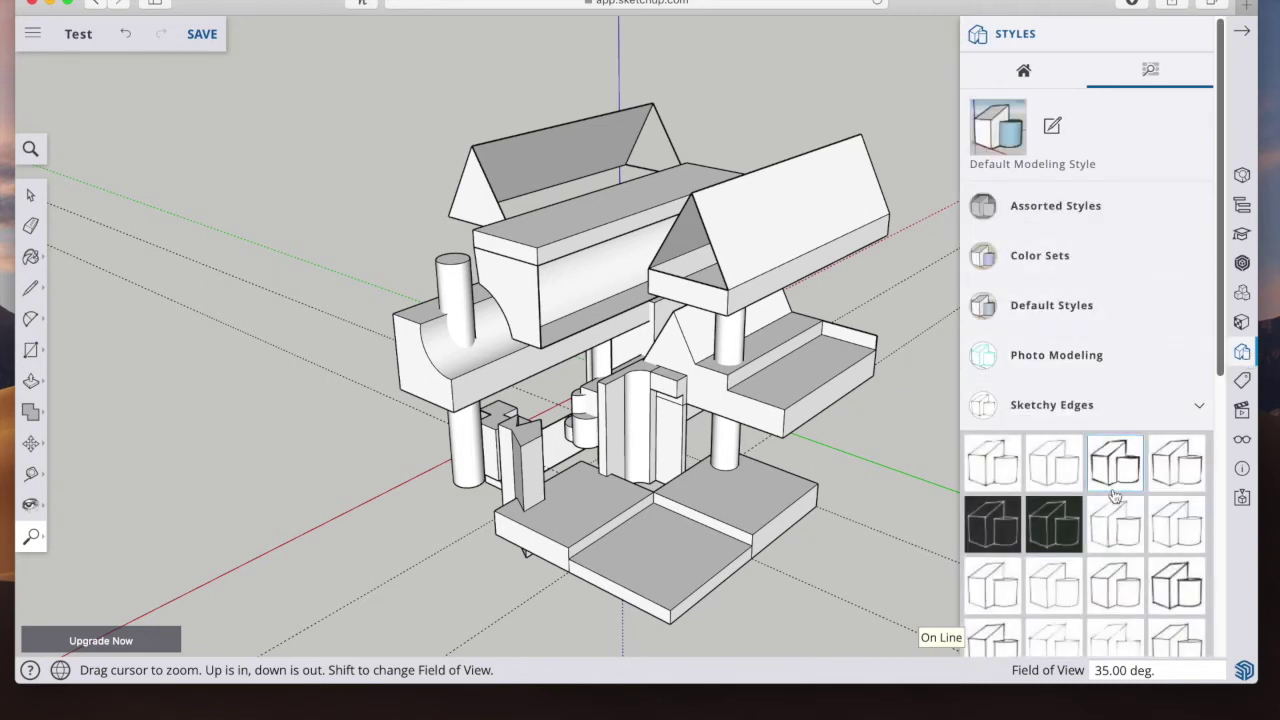
pyautogui.click(1060, 527)
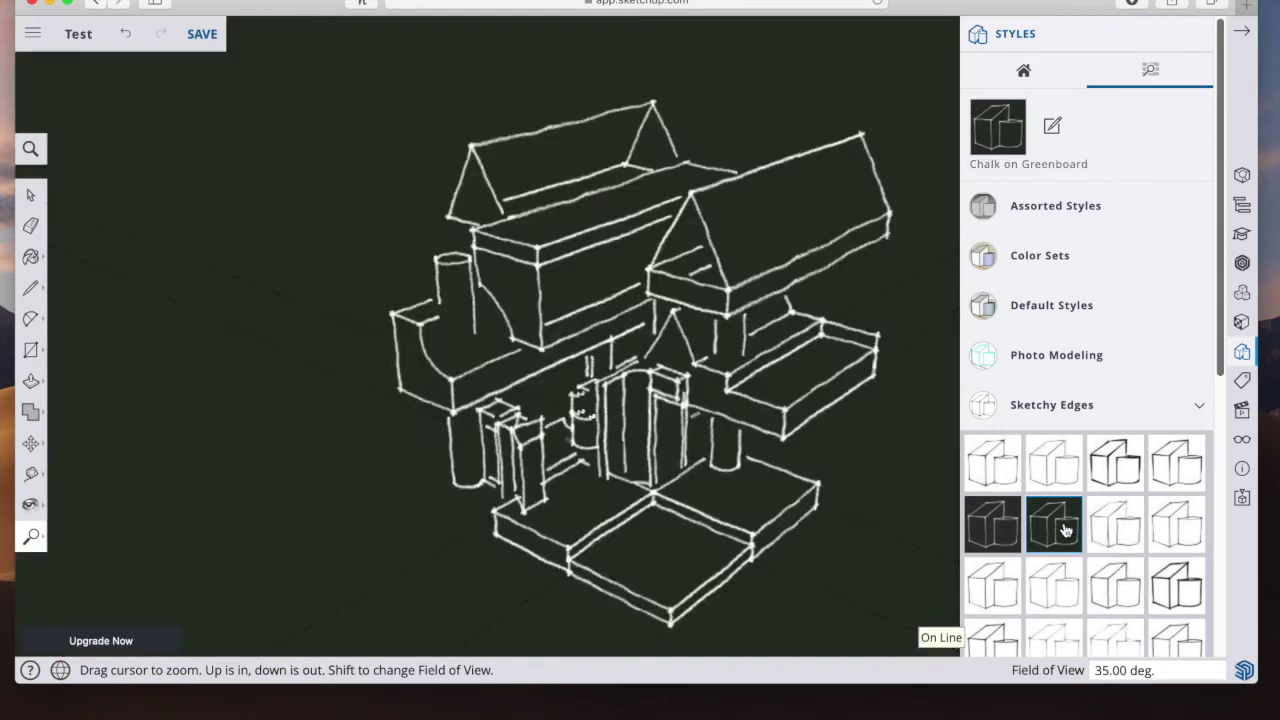
pyautogui.click(1178, 464)
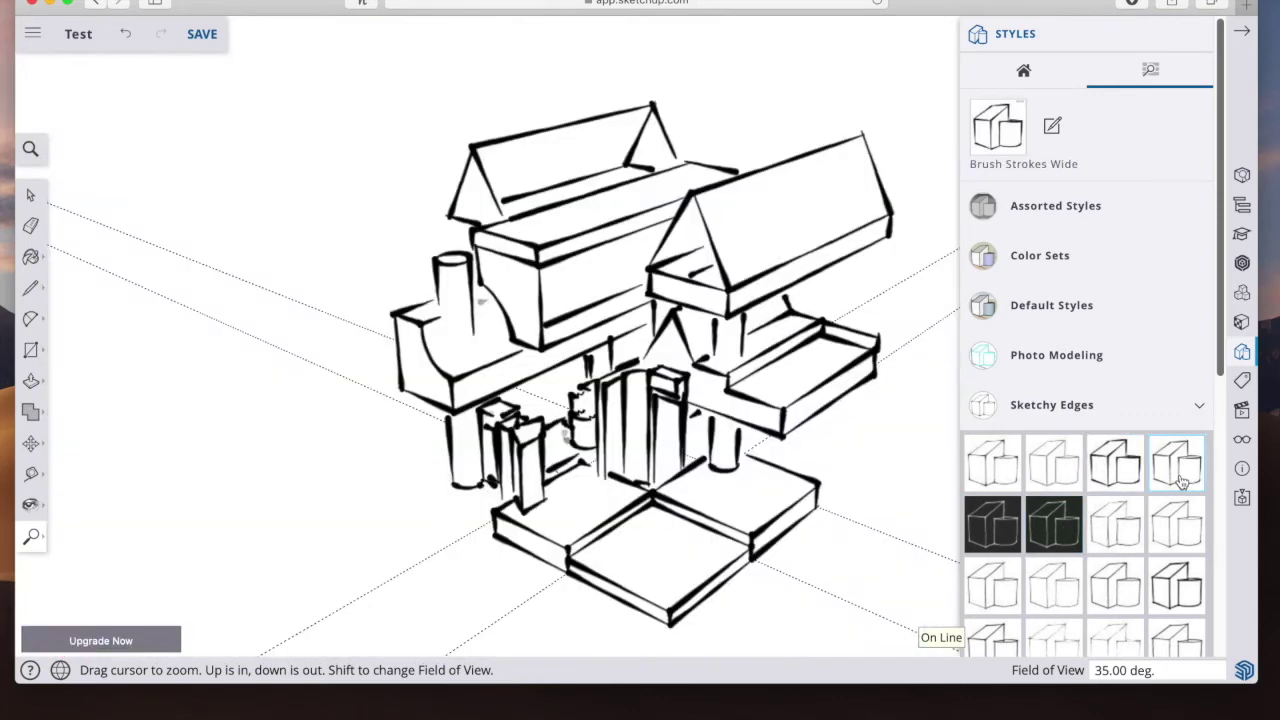
pyautogui.click(1183, 529)
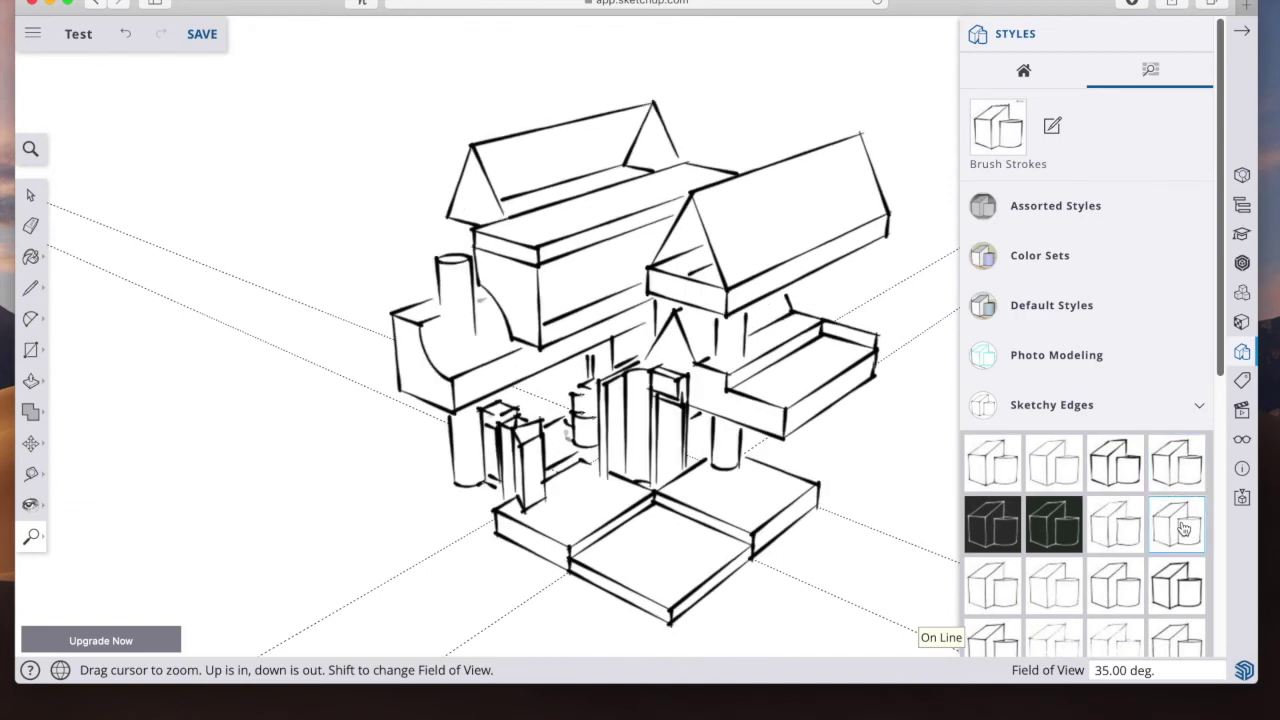
pyautogui.click(1183, 588)
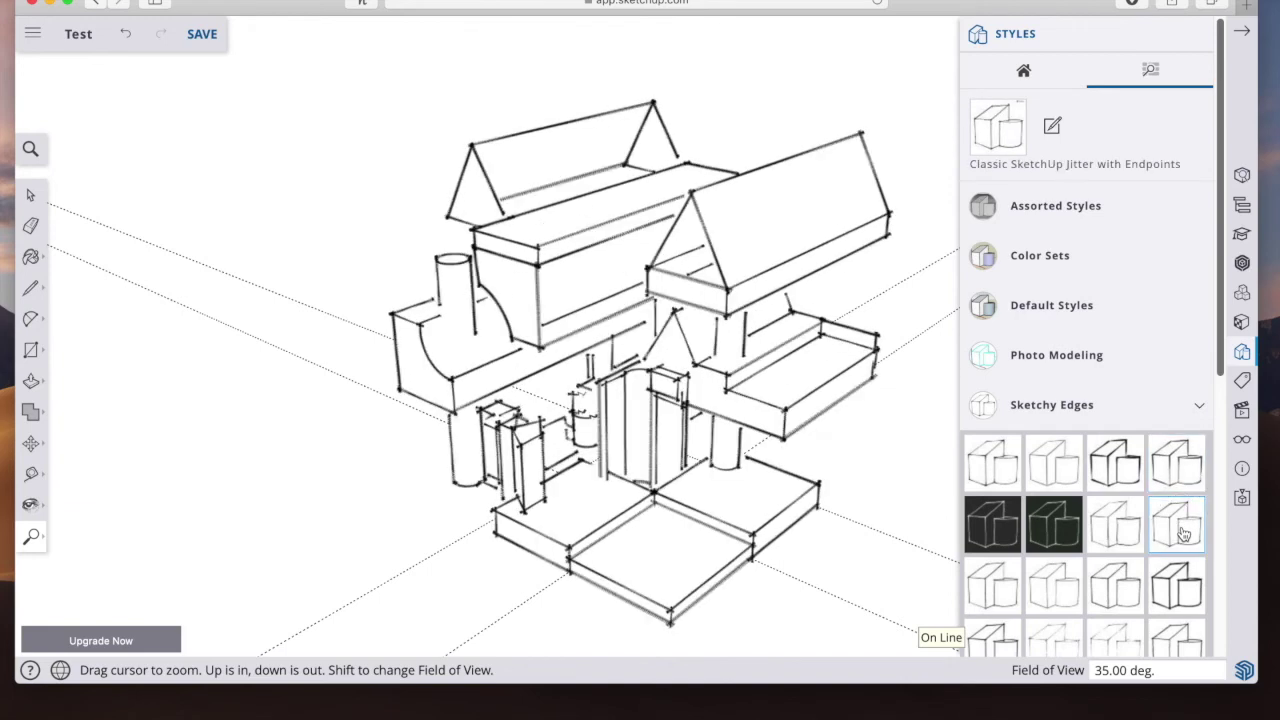
pyautogui.click(1155, 592)
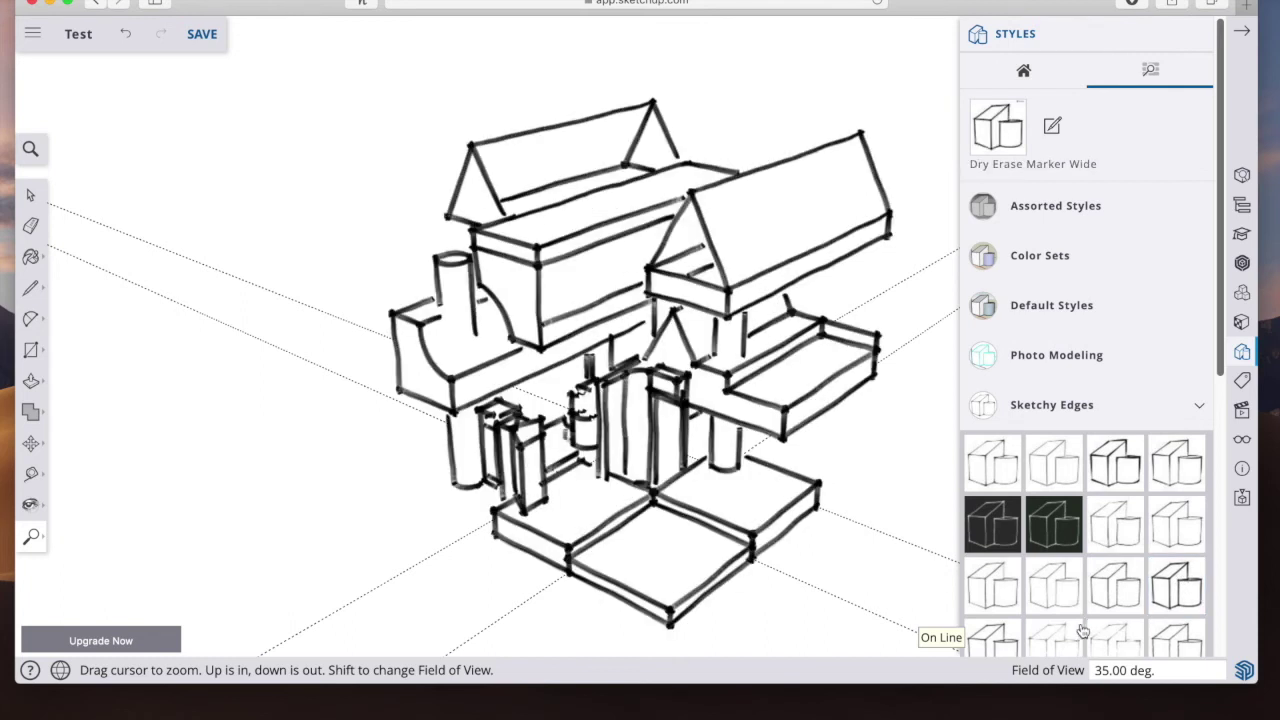
pyautogui.click(1068, 634)
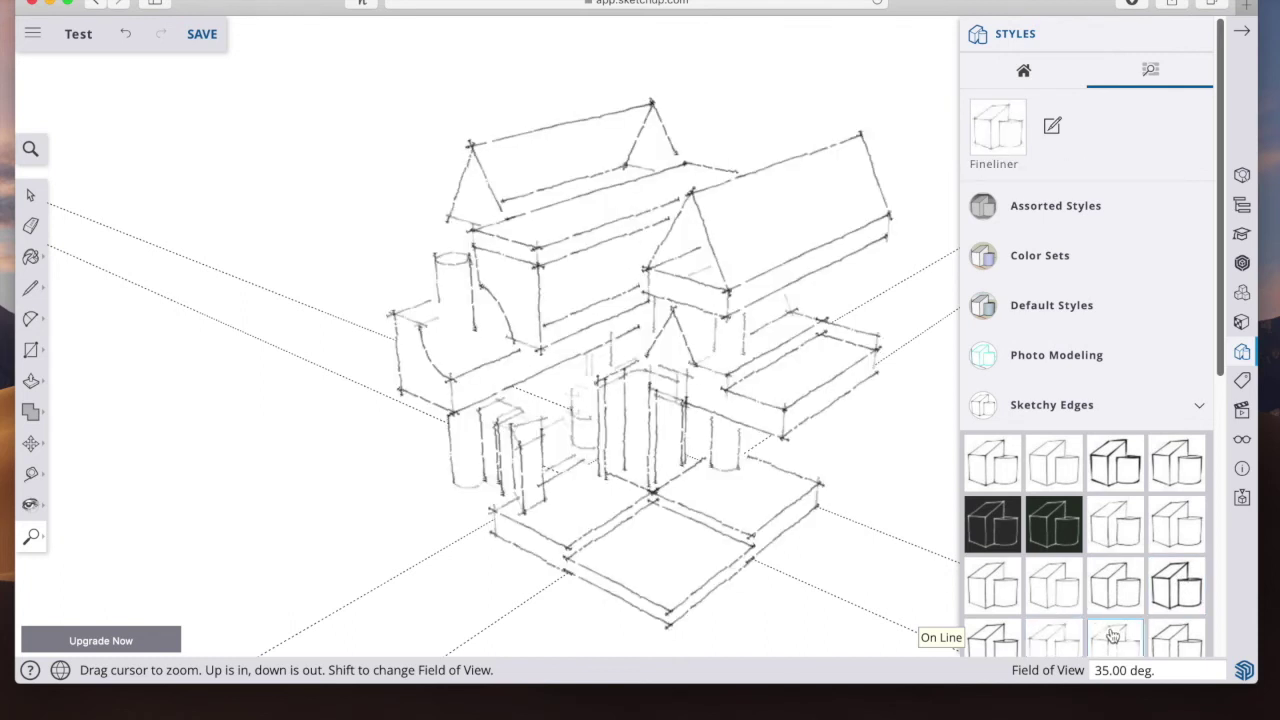
pyautogui.click(1115, 635)
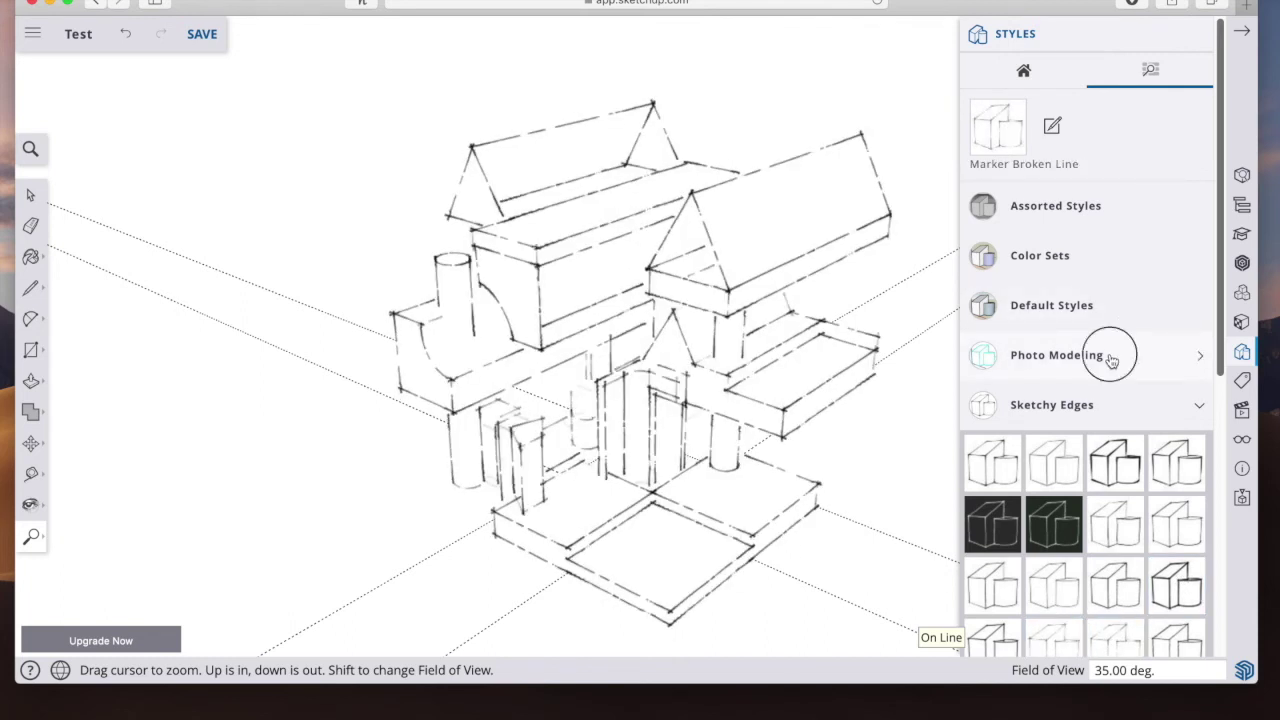
# Step: Try the Color Blind Style, Dark Green and Orange, Blues and Gray Scale styles from the Color Sets on the model
pyautogui.click(1110, 358)
pyautogui.click(1109, 312)
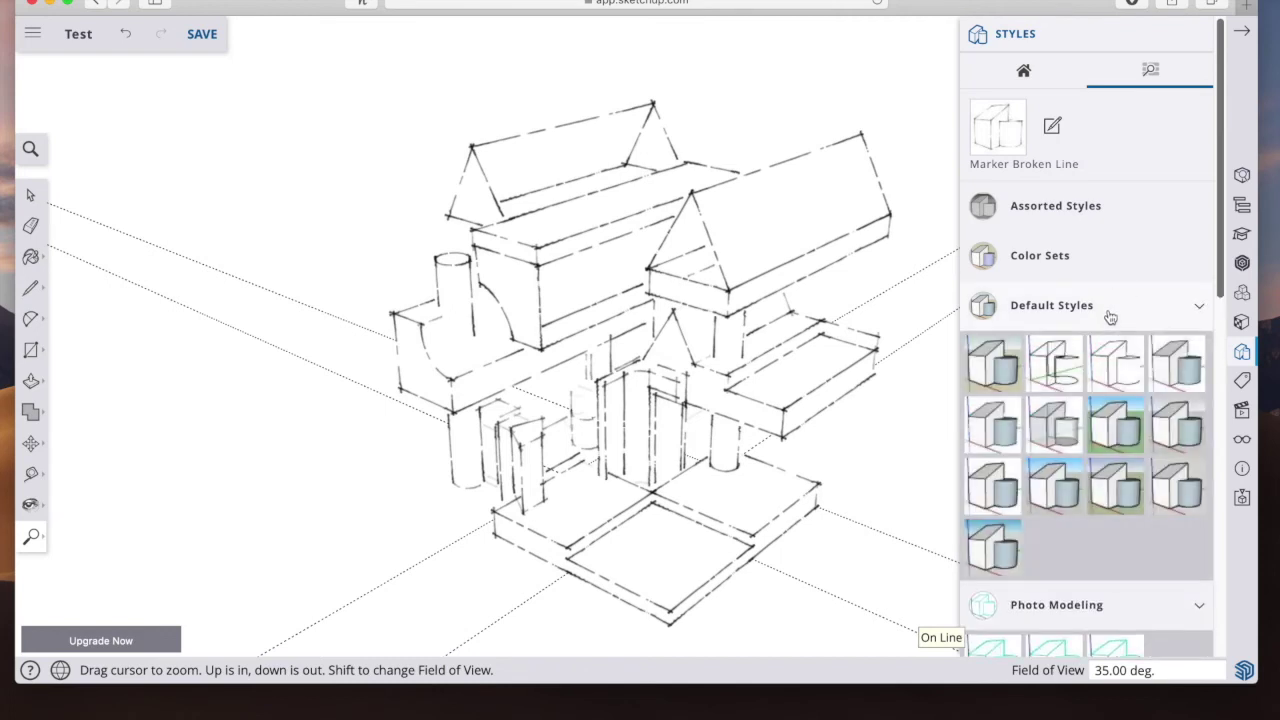
pyautogui.click(1108, 272)
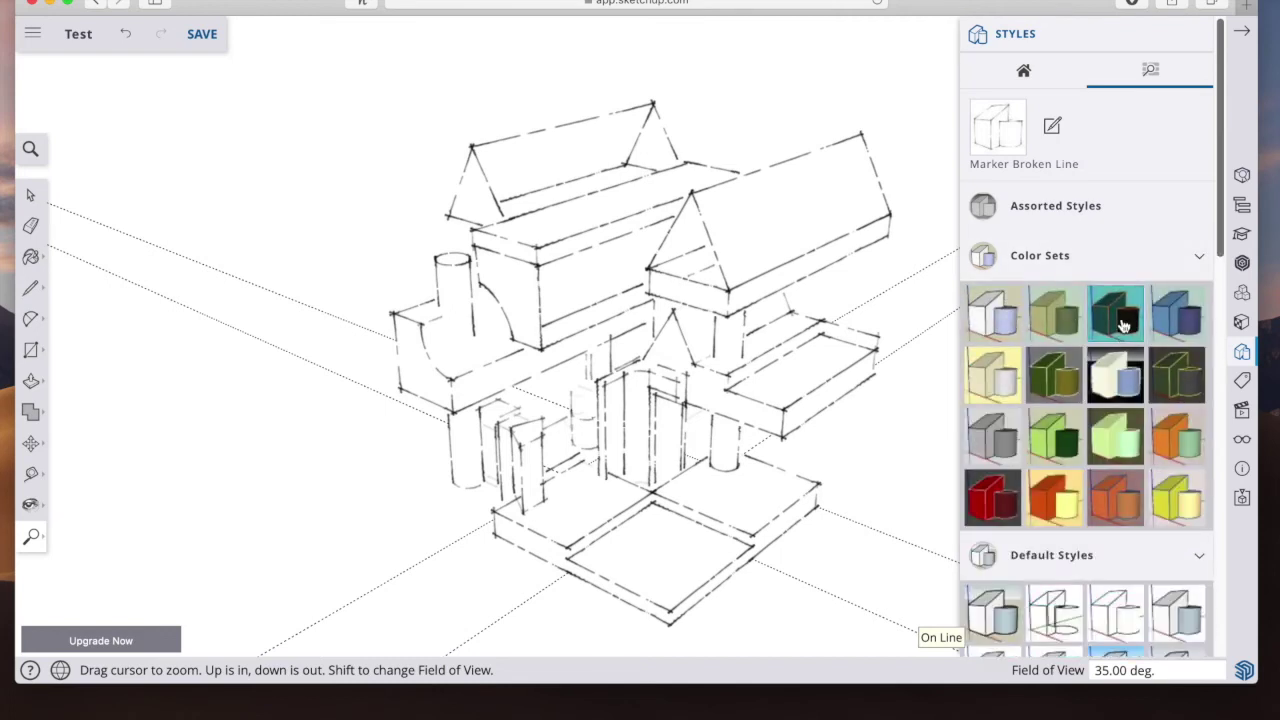
pyautogui.click(1118, 380)
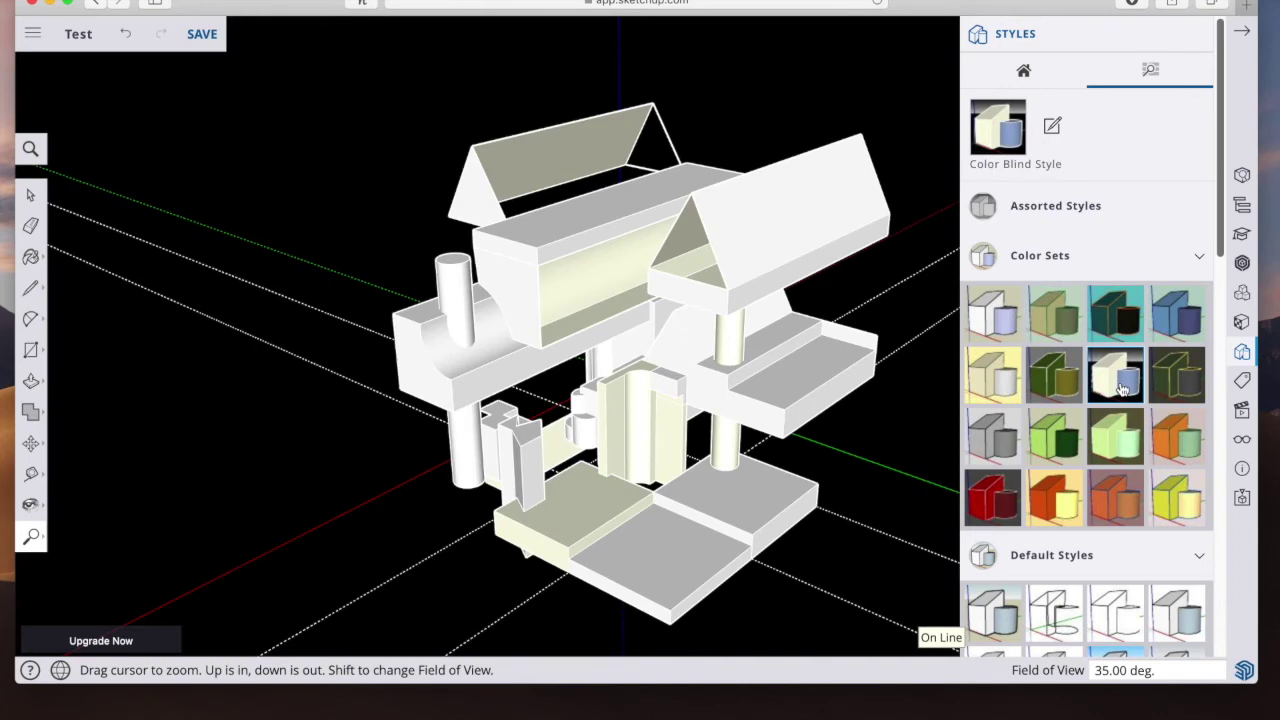
pyautogui.click(1174, 384)
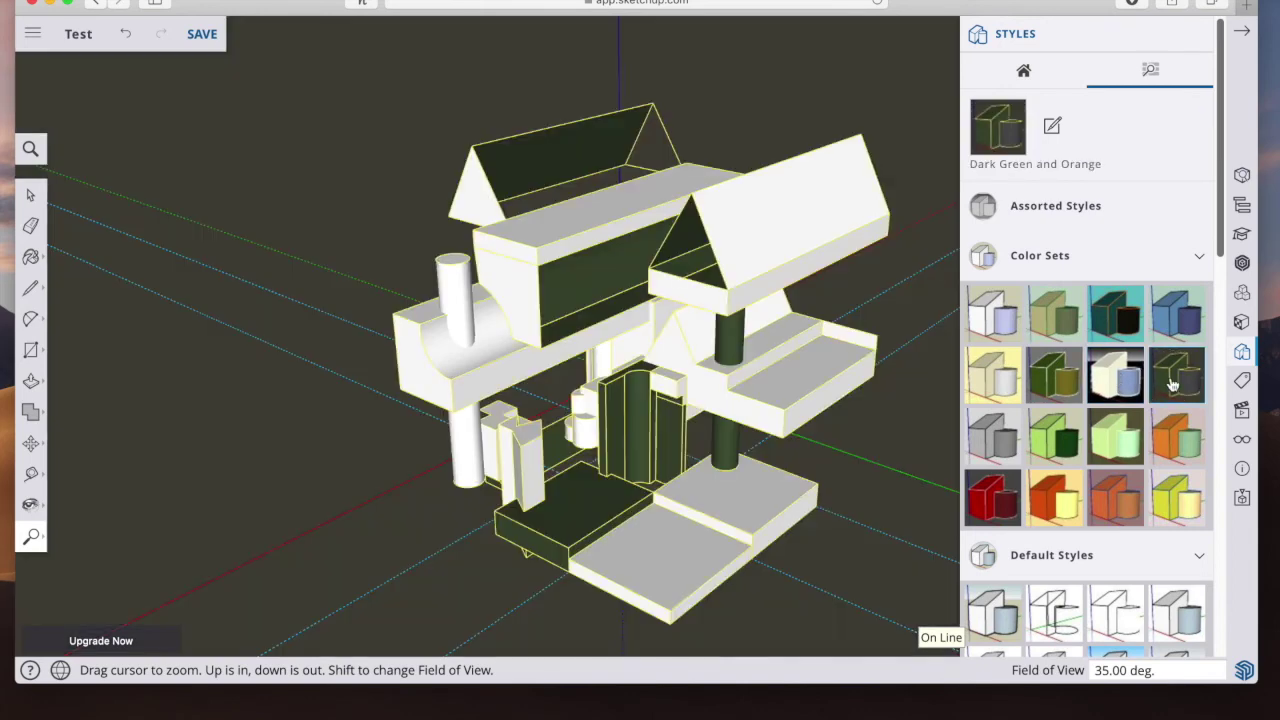
pyautogui.click(1174, 318)
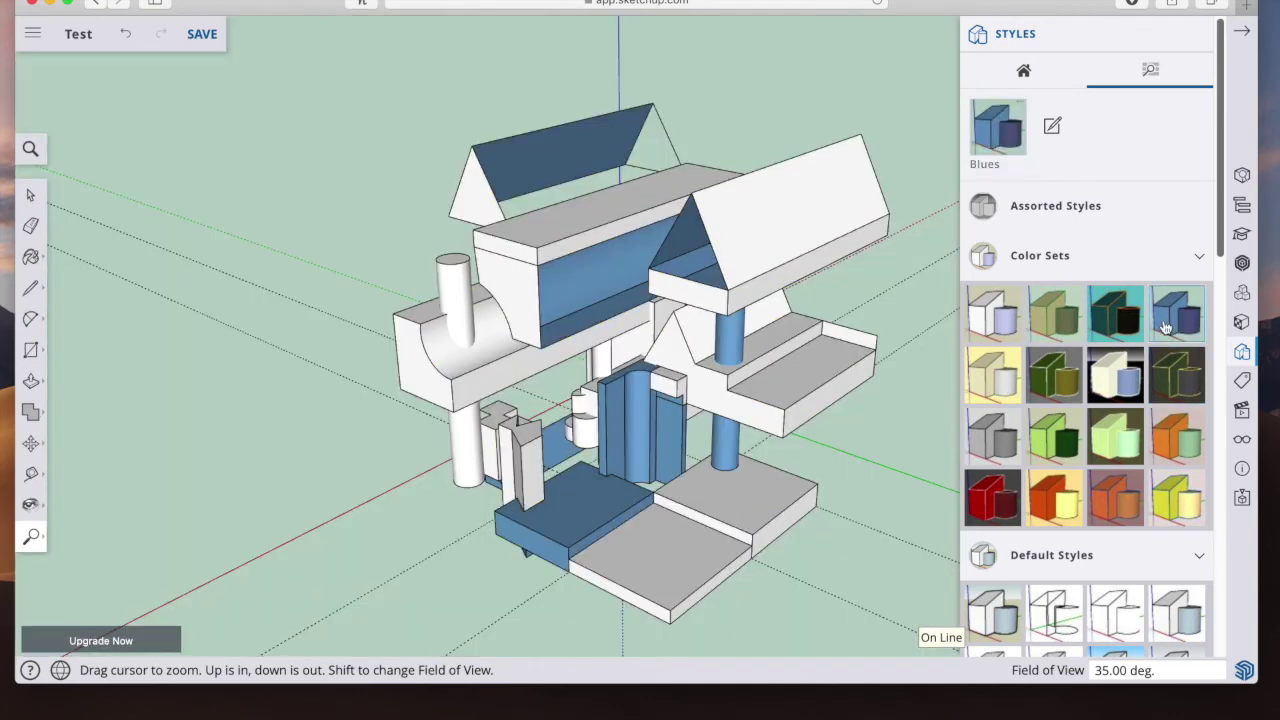
pyautogui.click(1122, 375)
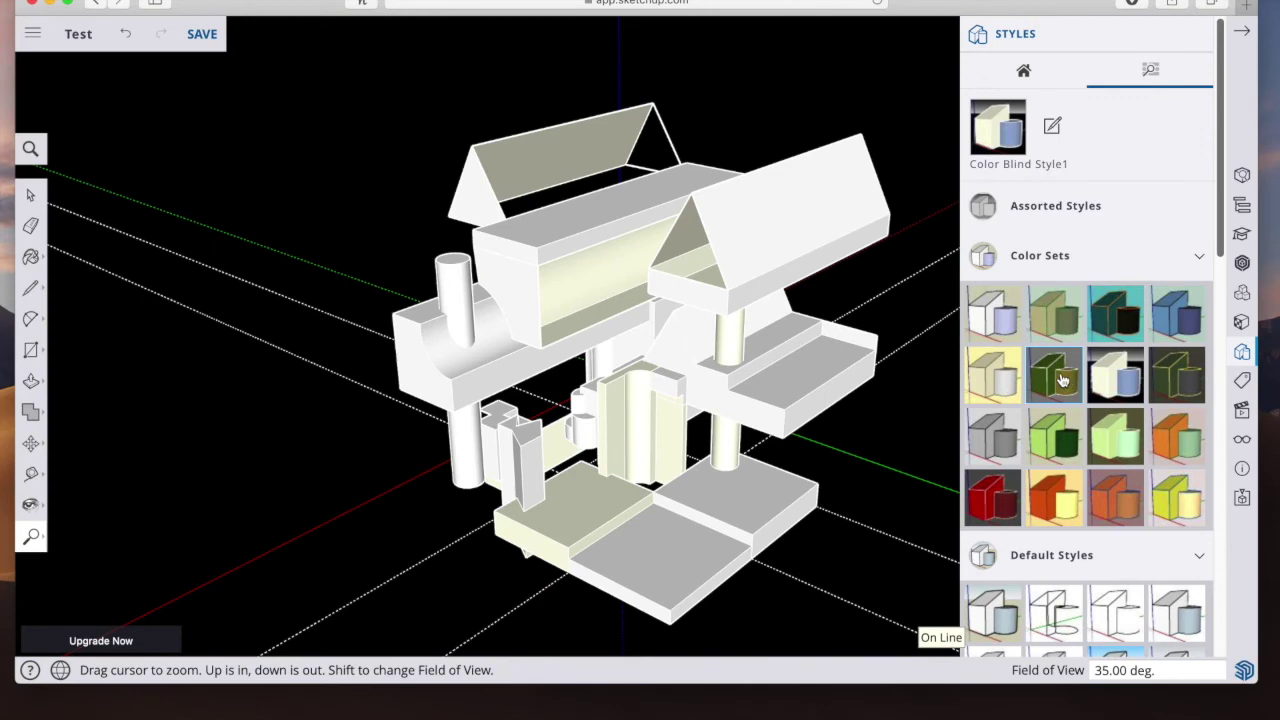
pyautogui.click(1008, 380)
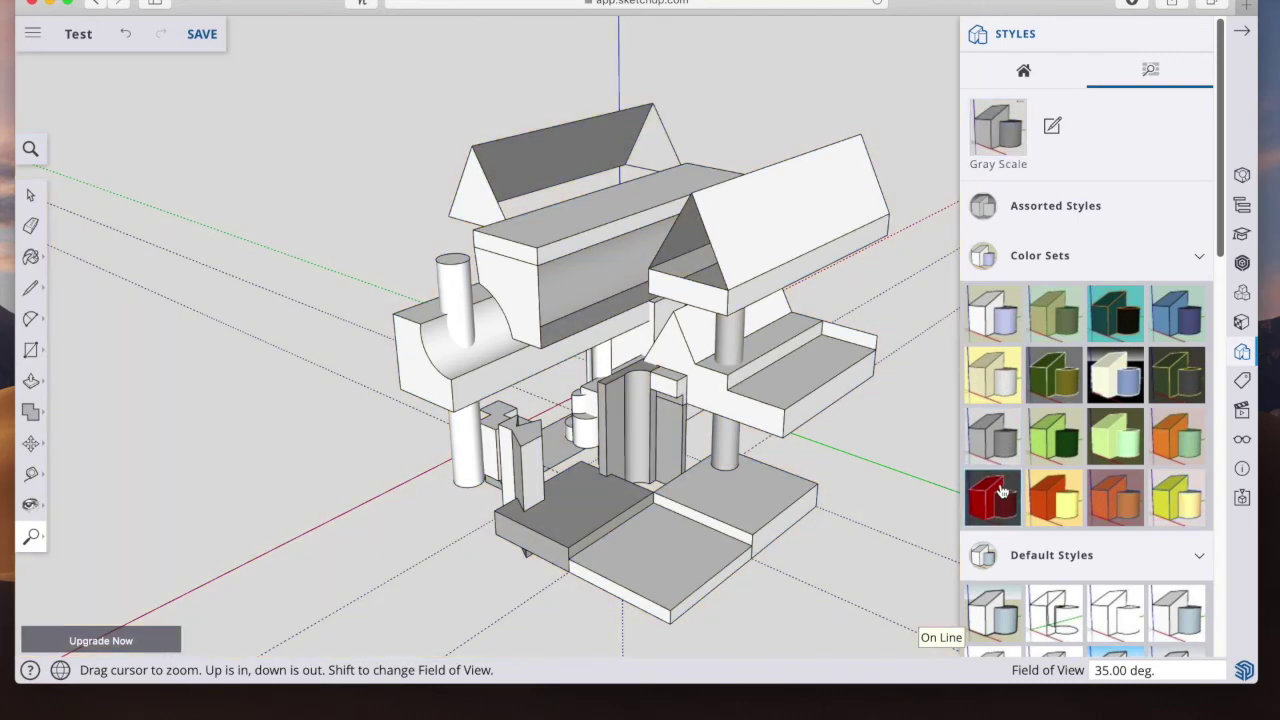
# Step: Compare the Red Brick and Redish Brown color set styles and leave Red Brick applied to the model
pyautogui.click(1003, 492)
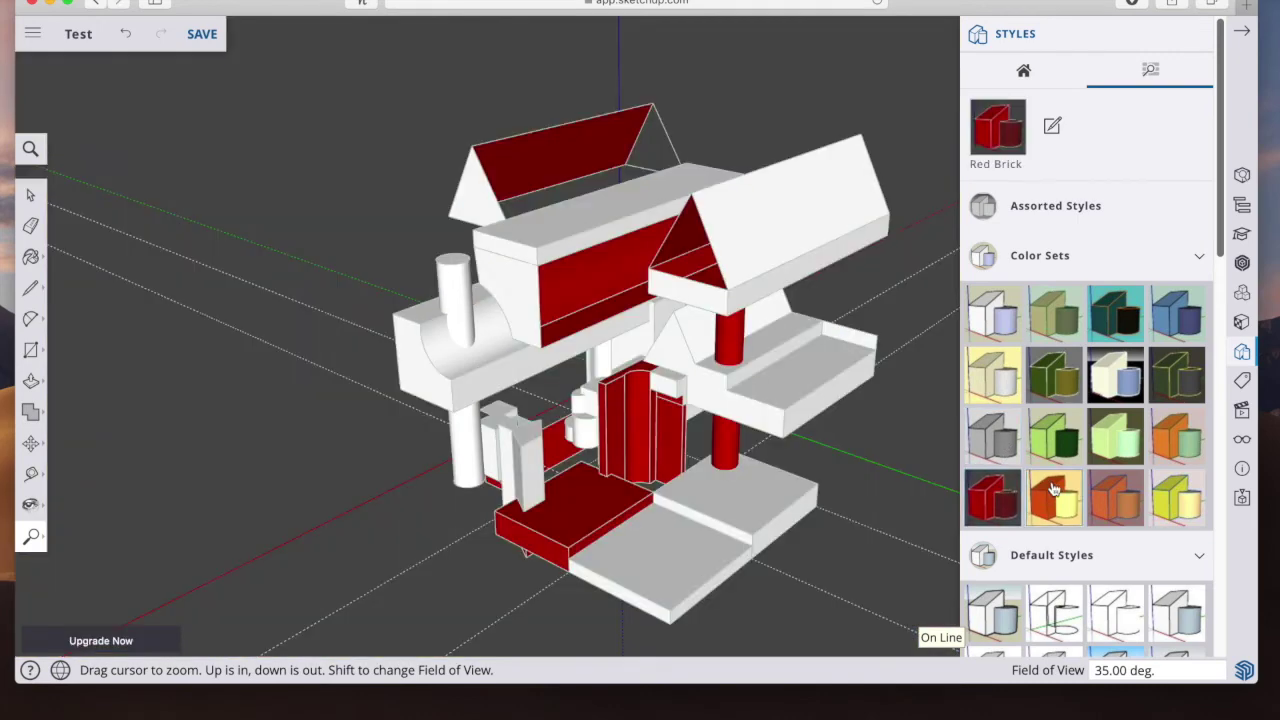
pyautogui.click(1053, 488)
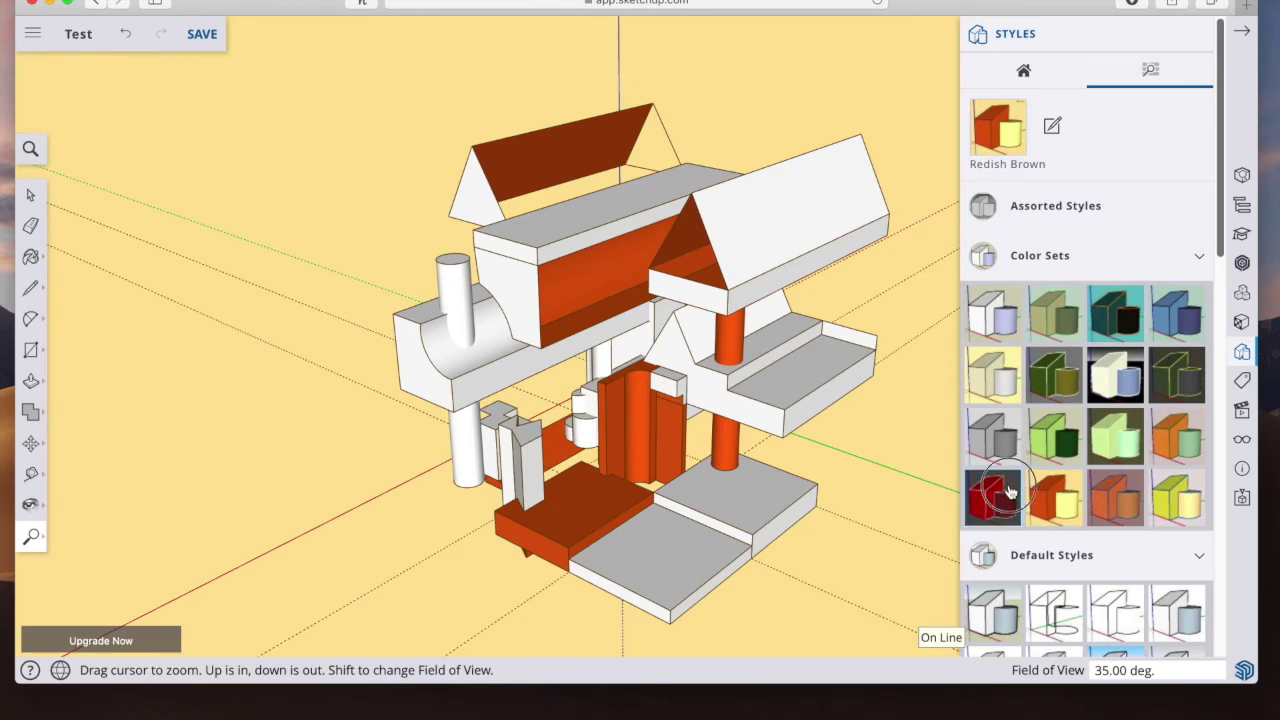
pyautogui.click(1003, 492)
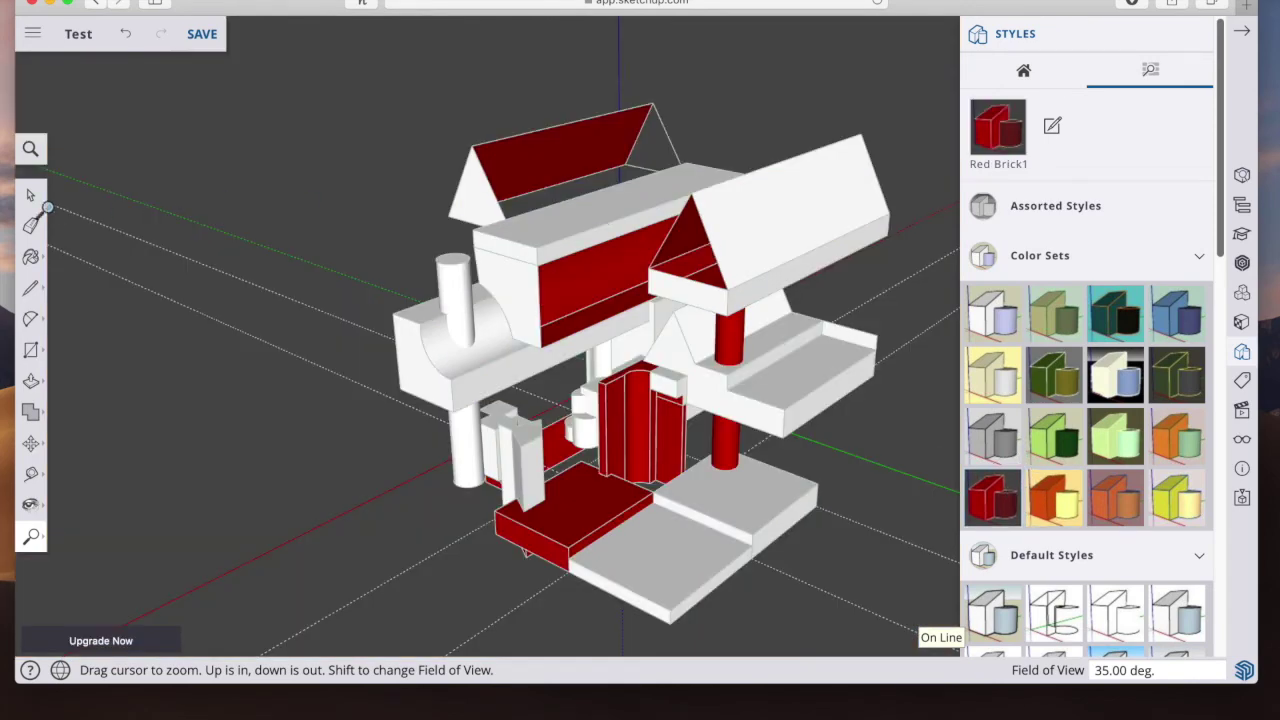
# Step: Select the whole model, paint all of its faces with the white Color M00 material, and clear the selection
pyautogui.press('space')
pyautogui.moveTo(289, 52); pyautogui.dragTo(899, 624)
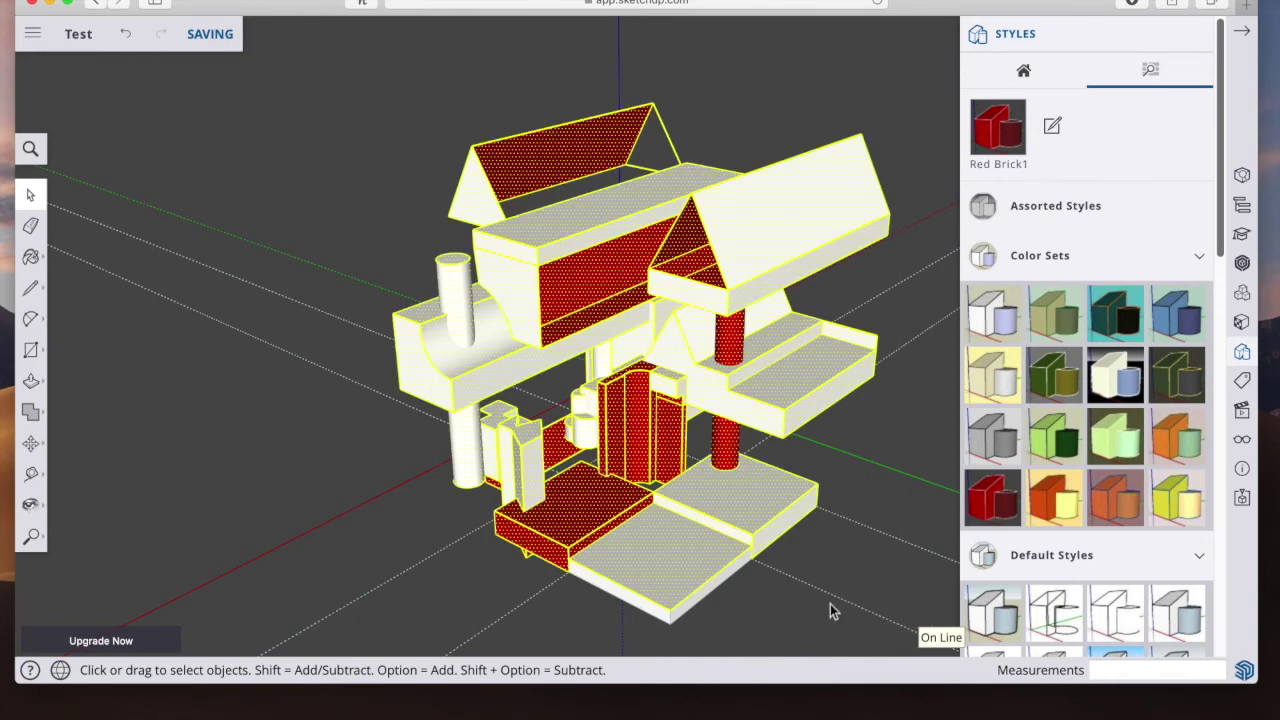
pyautogui.click(30, 257)
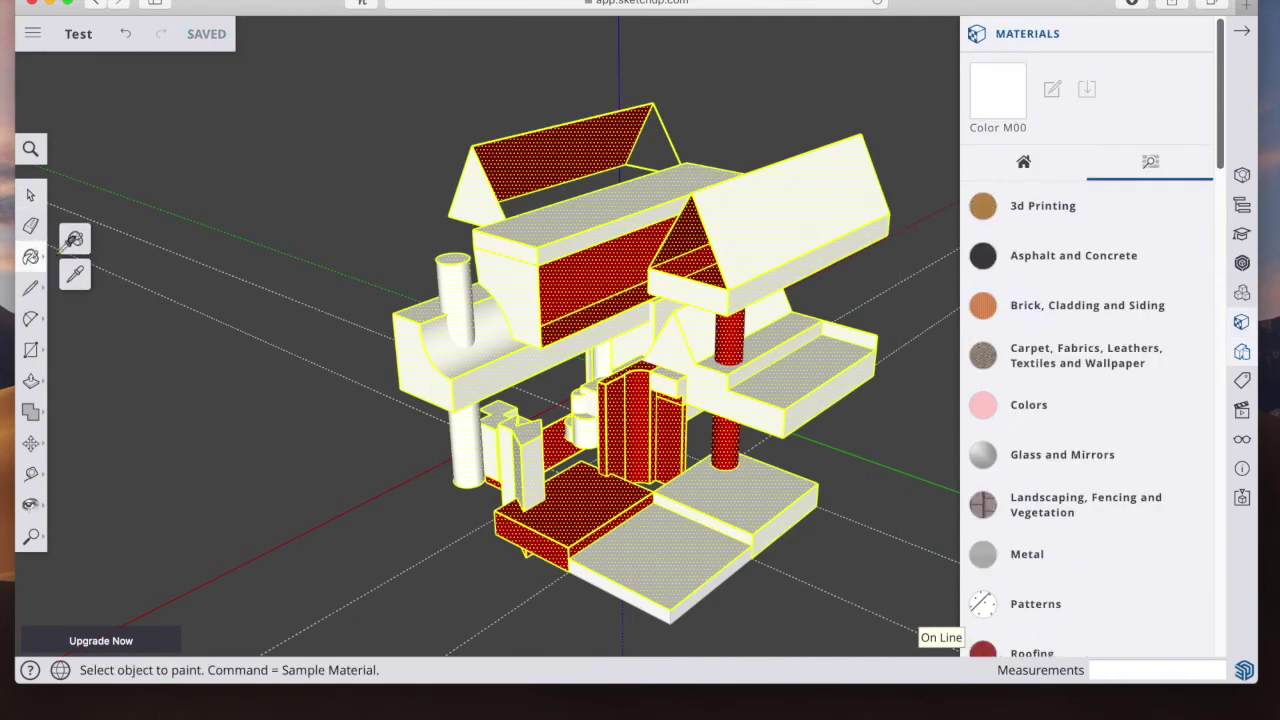
pyautogui.click(30, 257)
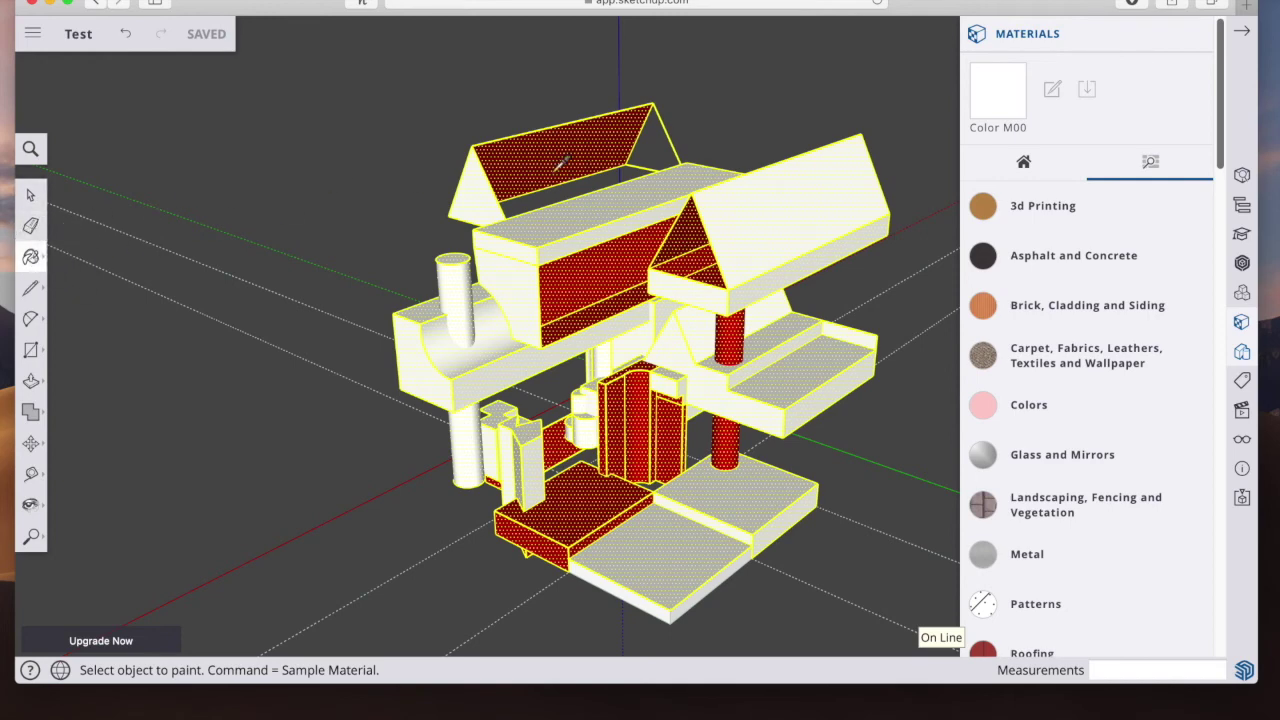
pyautogui.click(577, 137)
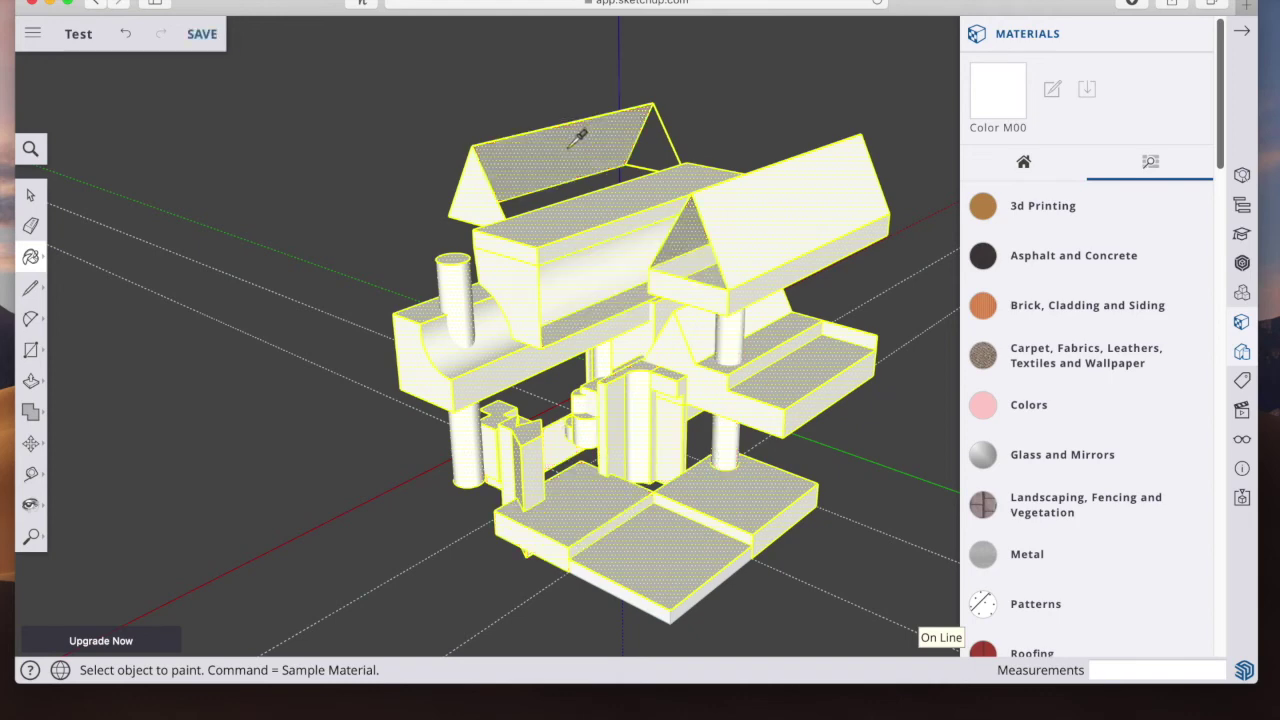
pyautogui.click(30, 195)
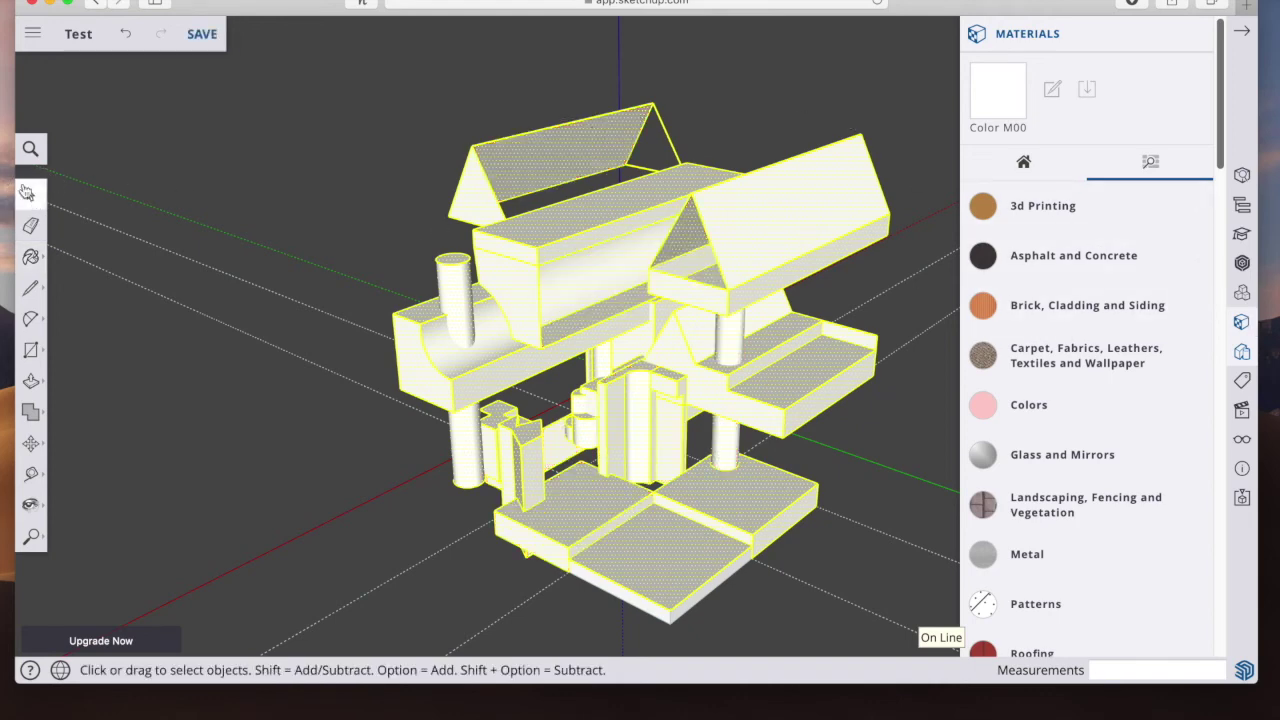
pyautogui.click(248, 153)
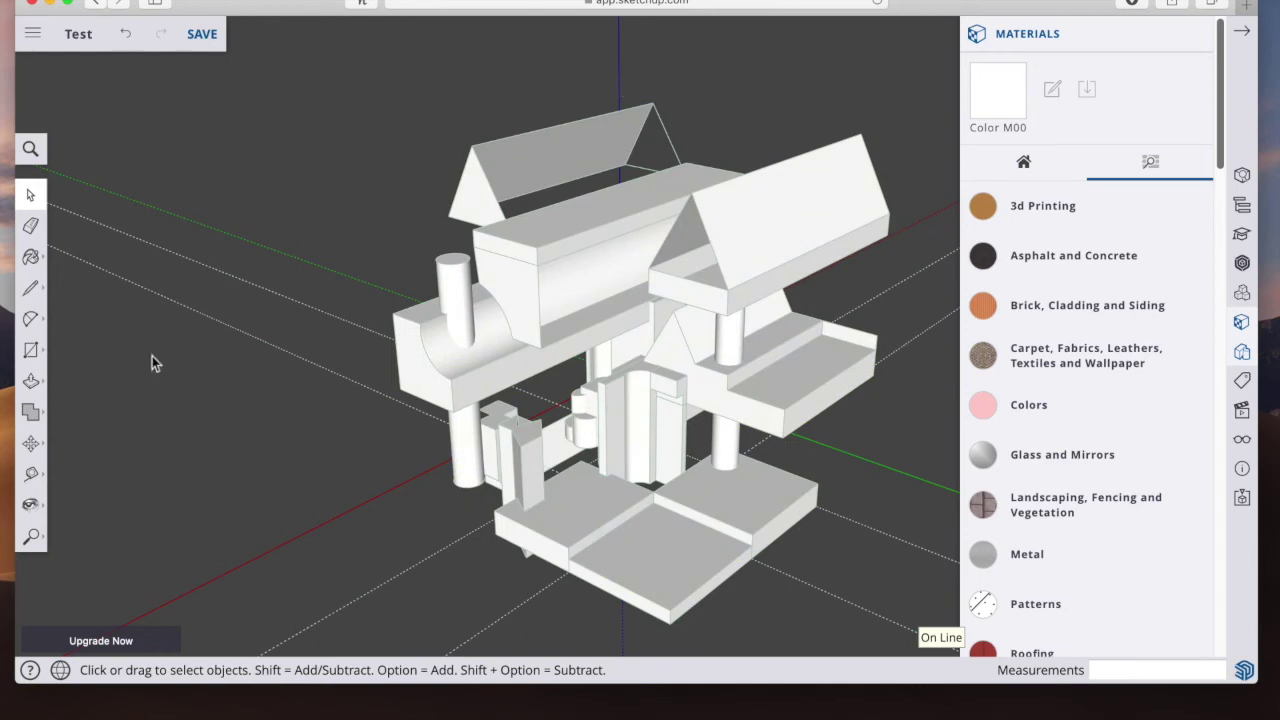
# Step: Reframe the model in the view with the Pan and Zoom tools
pyautogui.click(31, 536)
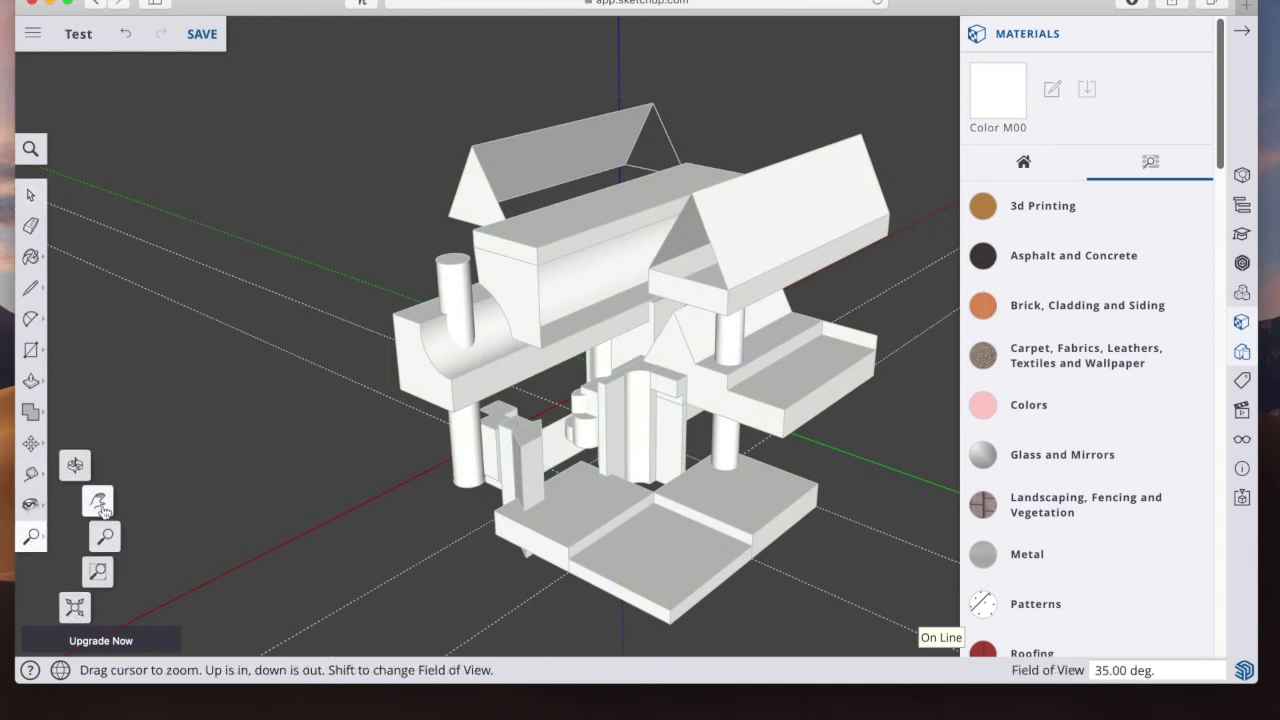
pyautogui.click(100, 497)
pyautogui.moveTo(553, 390); pyautogui.dragTo(451, 380)
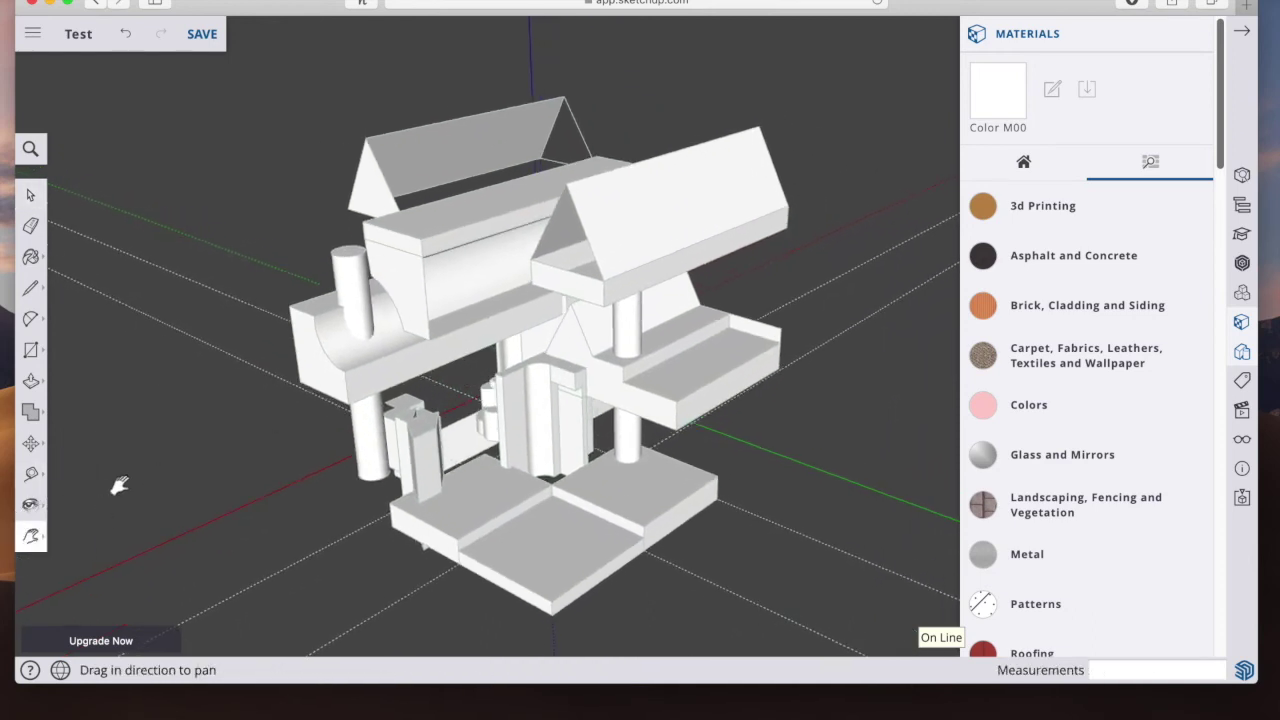
pyautogui.click(42, 540)
pyautogui.click(110, 538)
pyautogui.moveTo(545, 343); pyautogui.dragTo(588, 318)
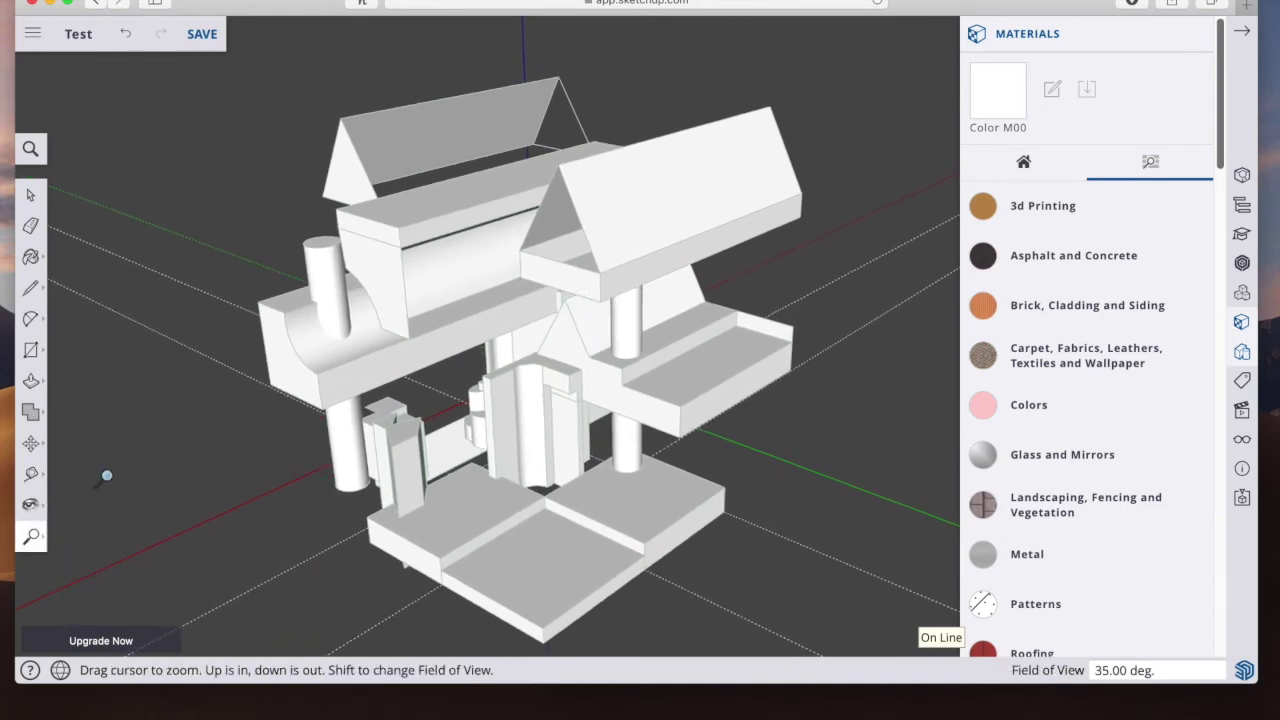
pyautogui.click(31, 536)
pyautogui.click(97, 513)
pyautogui.moveTo(298, 476); pyautogui.dragTo(334, 455)
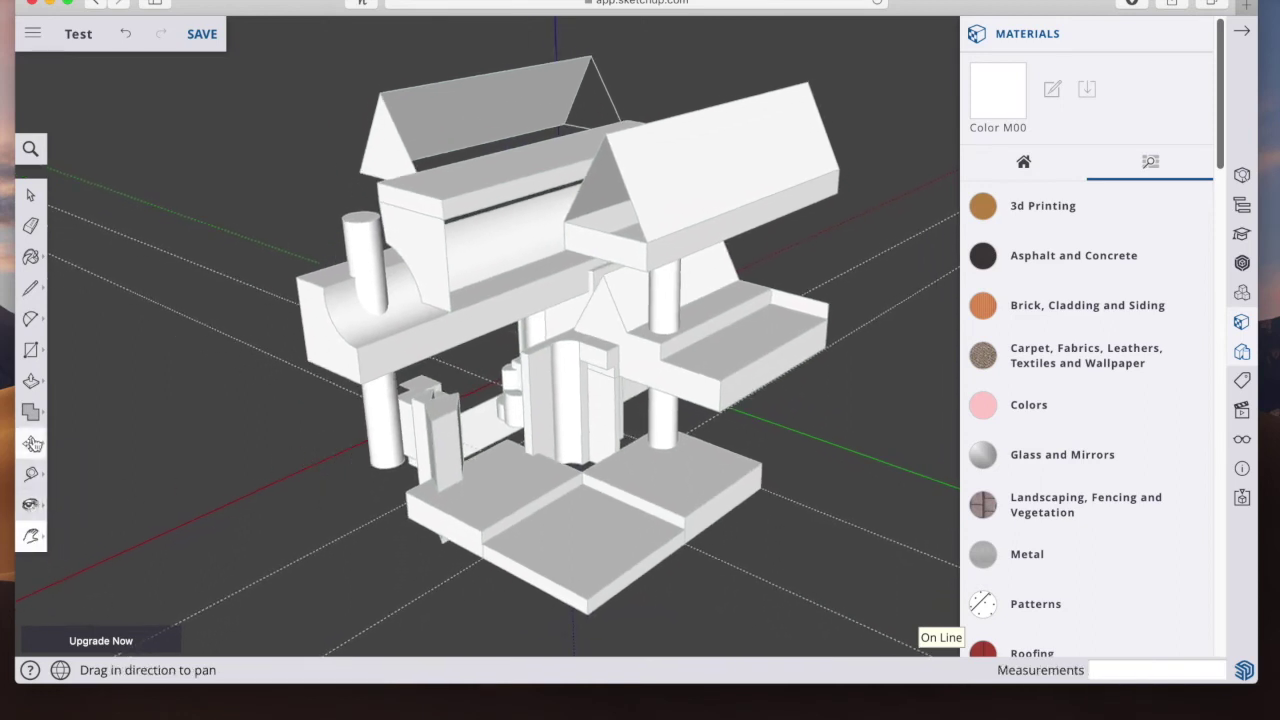
pyautogui.click(33, 36)
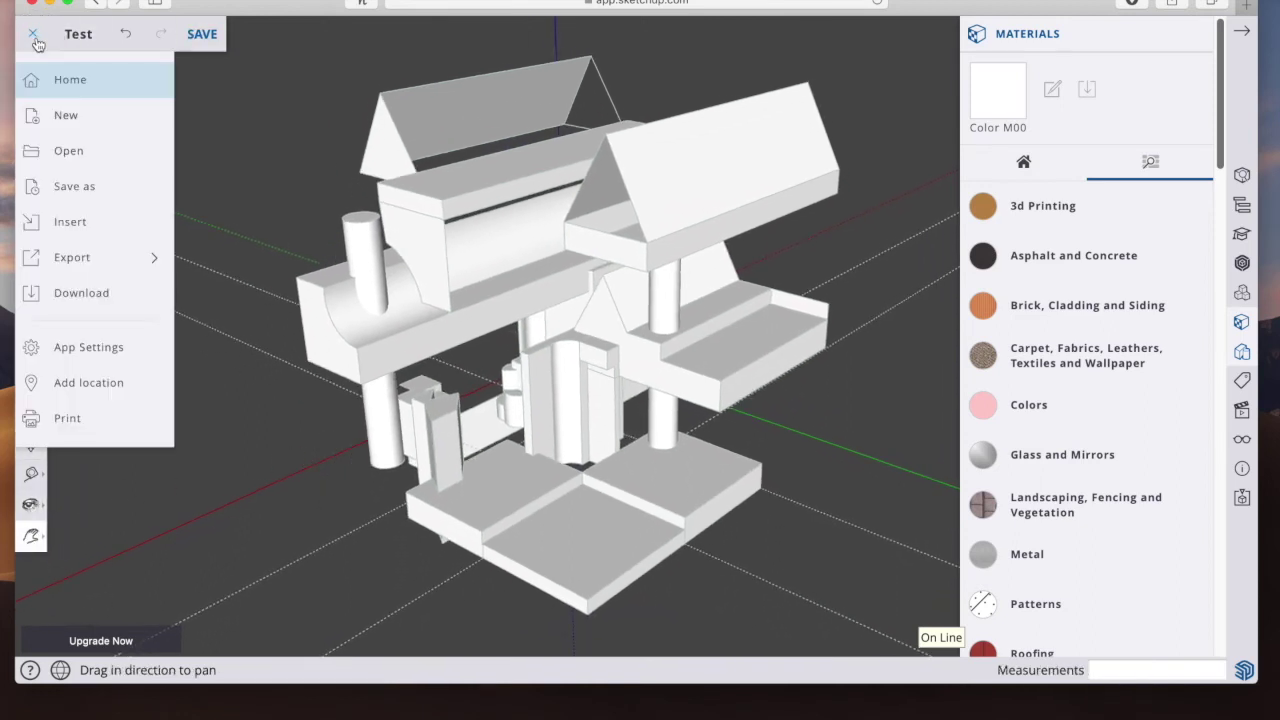
pyautogui.click(110, 258)
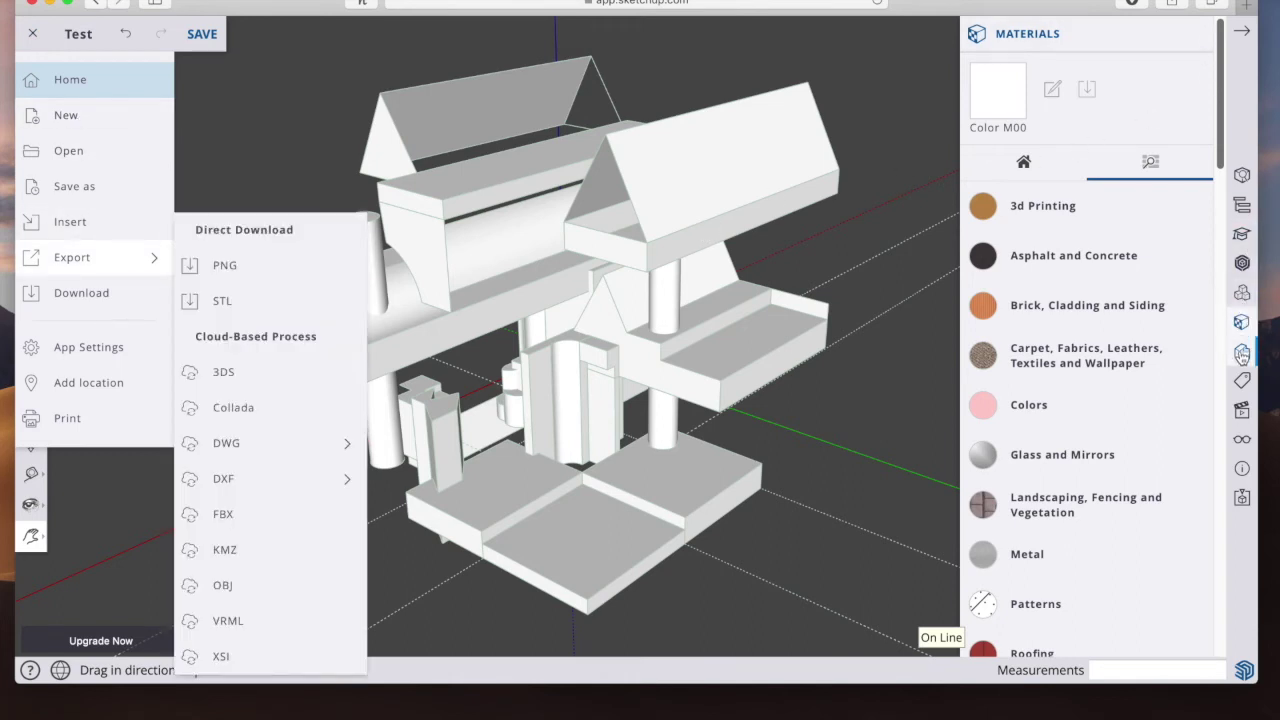
# Step: Delete all guides from the model and turn off the display of the axes
pyautogui.click(1242, 413)
pyautogui.click(1243, 442)
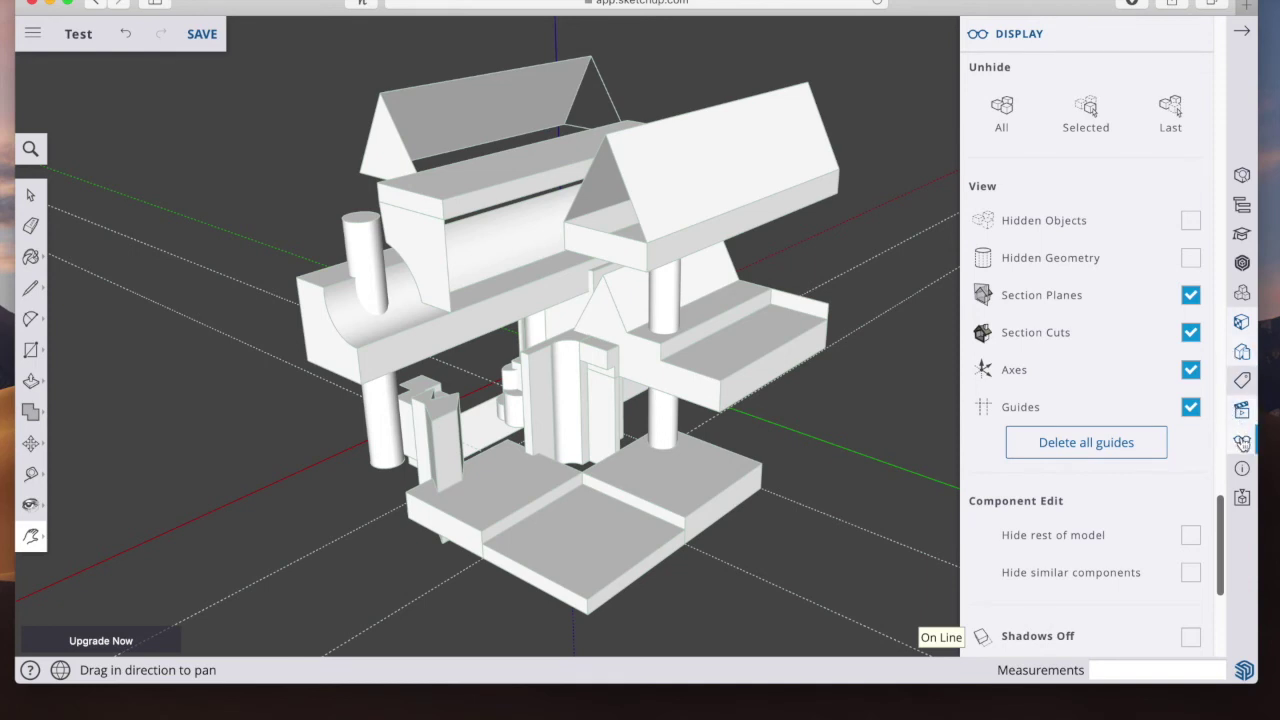
pyautogui.click(1100, 442)
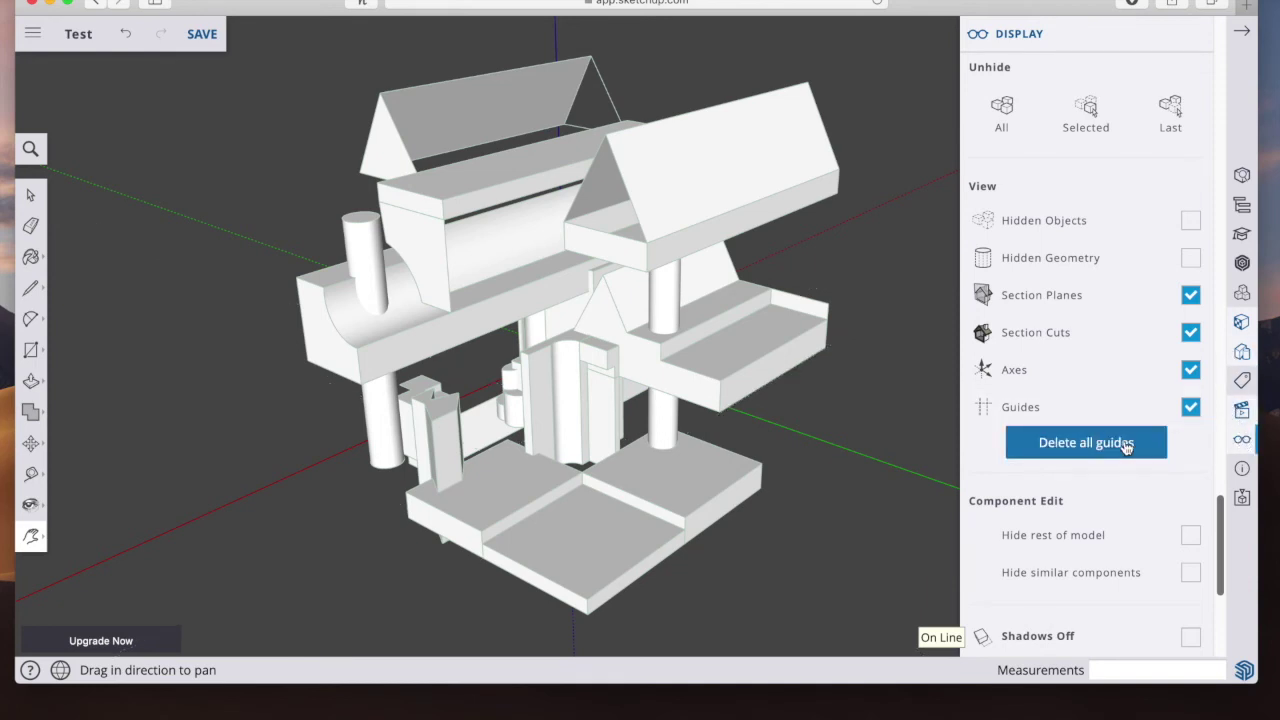
pyautogui.click(1191, 372)
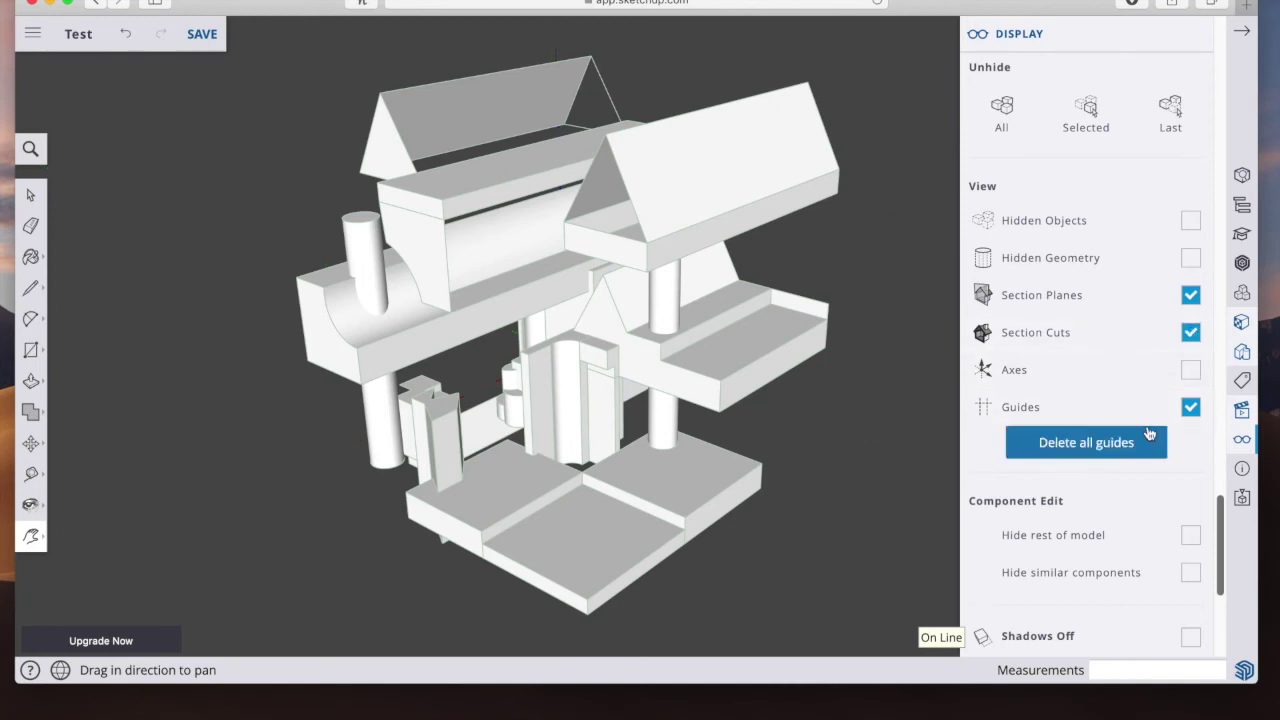
# Step: Turn on shadows and set the sun time to 2:13 pm and the date to 05/30
pyautogui.moveTo(1220, 521); pyautogui.dragTo(1220, 600)
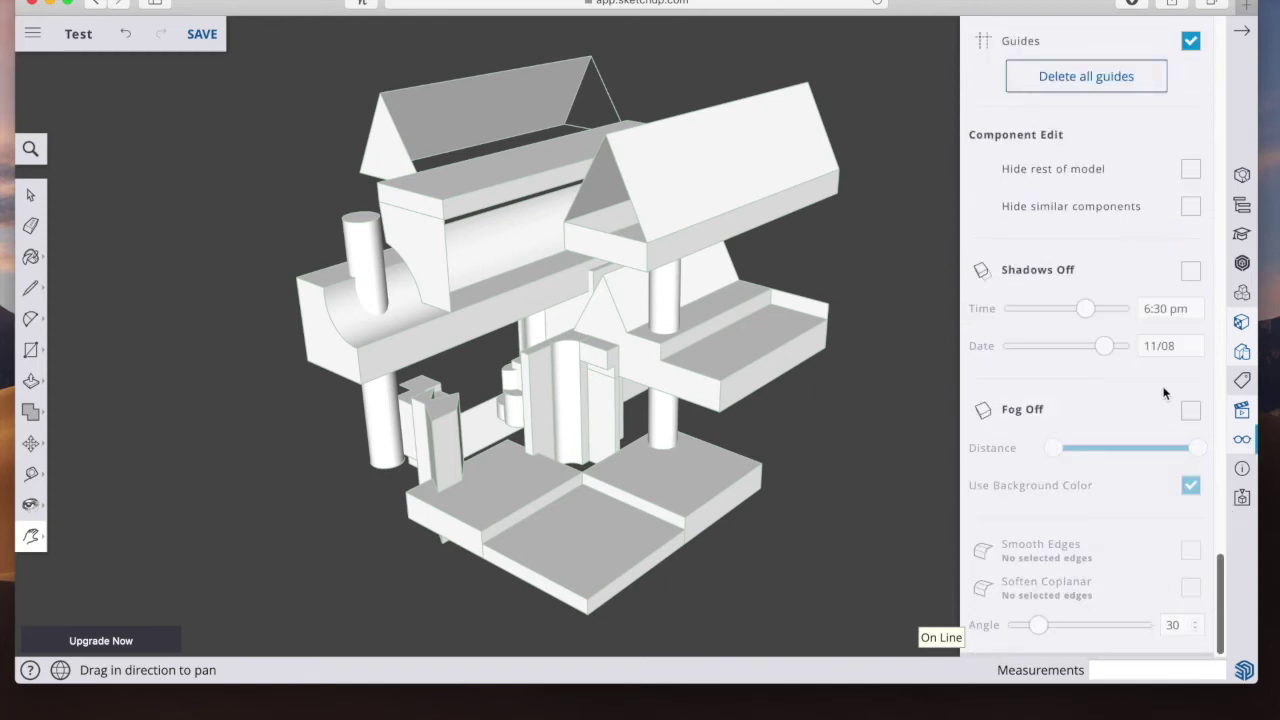
pyautogui.click(1191, 272)
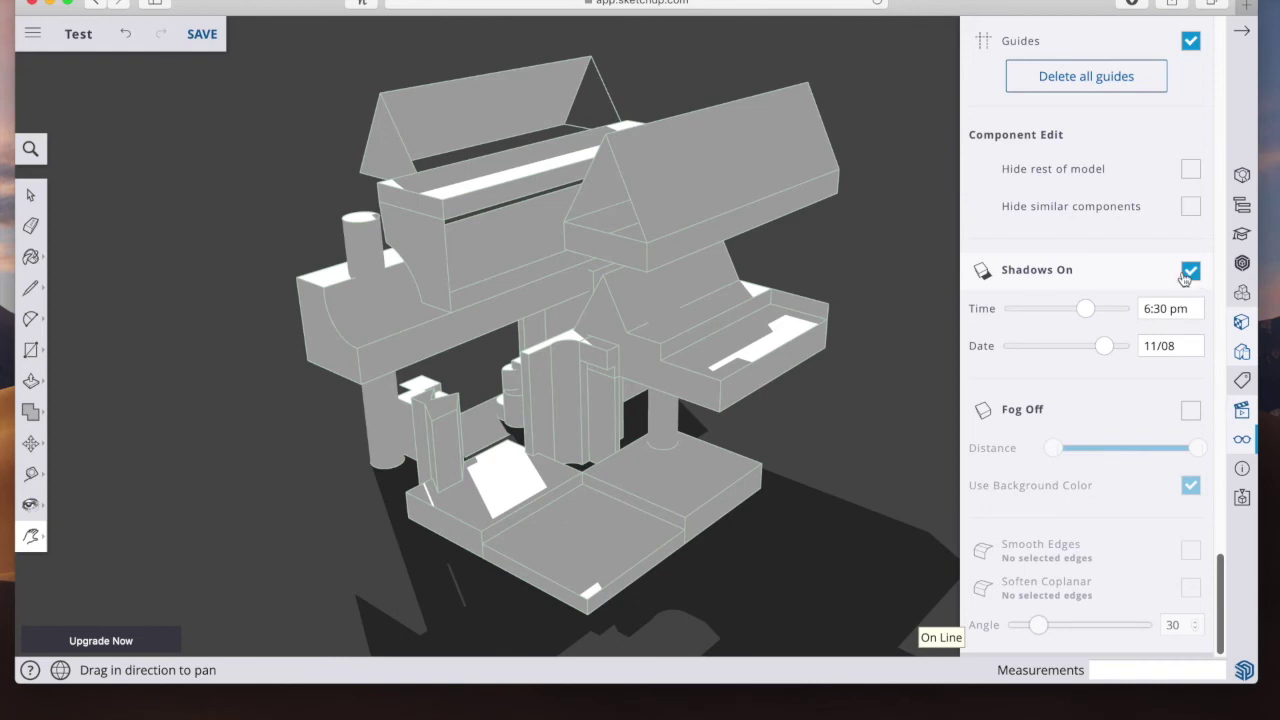
pyautogui.moveTo(1085, 308); pyautogui.dragTo(1049, 310)
pyautogui.moveTo(1105, 348); pyautogui.dragTo(1057, 320)
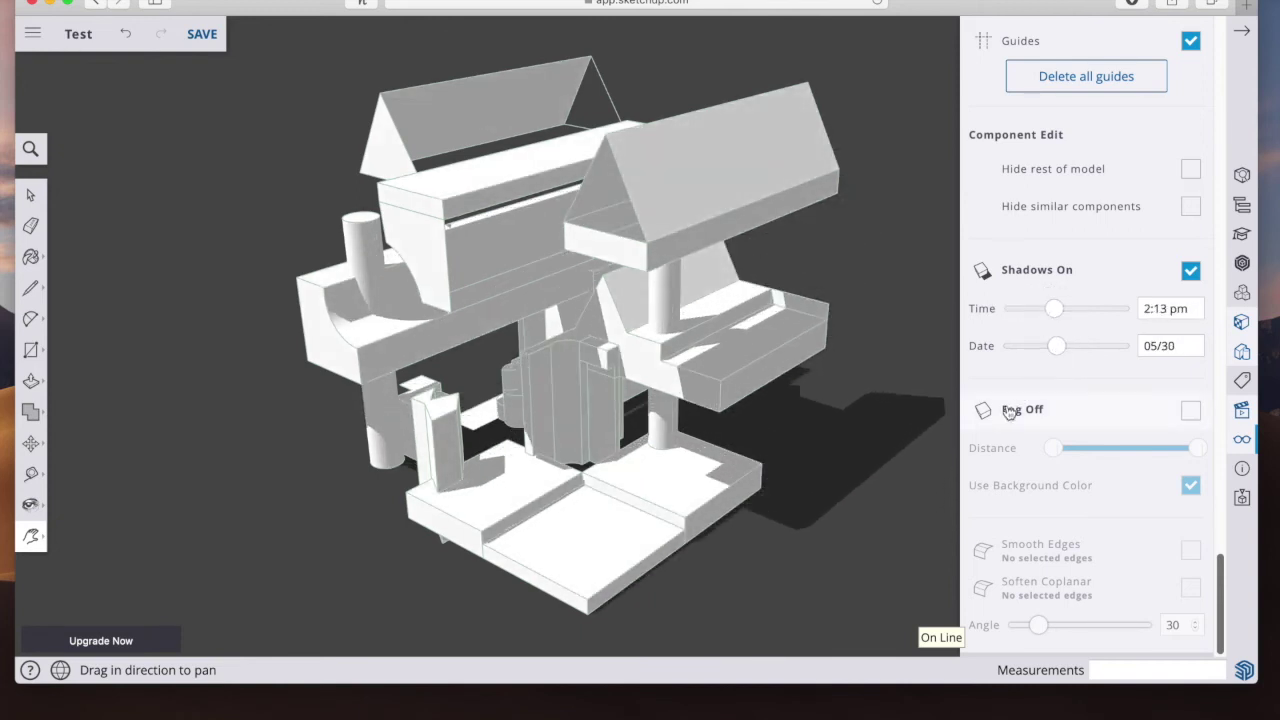
# Step: Try fog on the model with its near distance increased, and switch the fog off again
pyautogui.click(1189, 411)
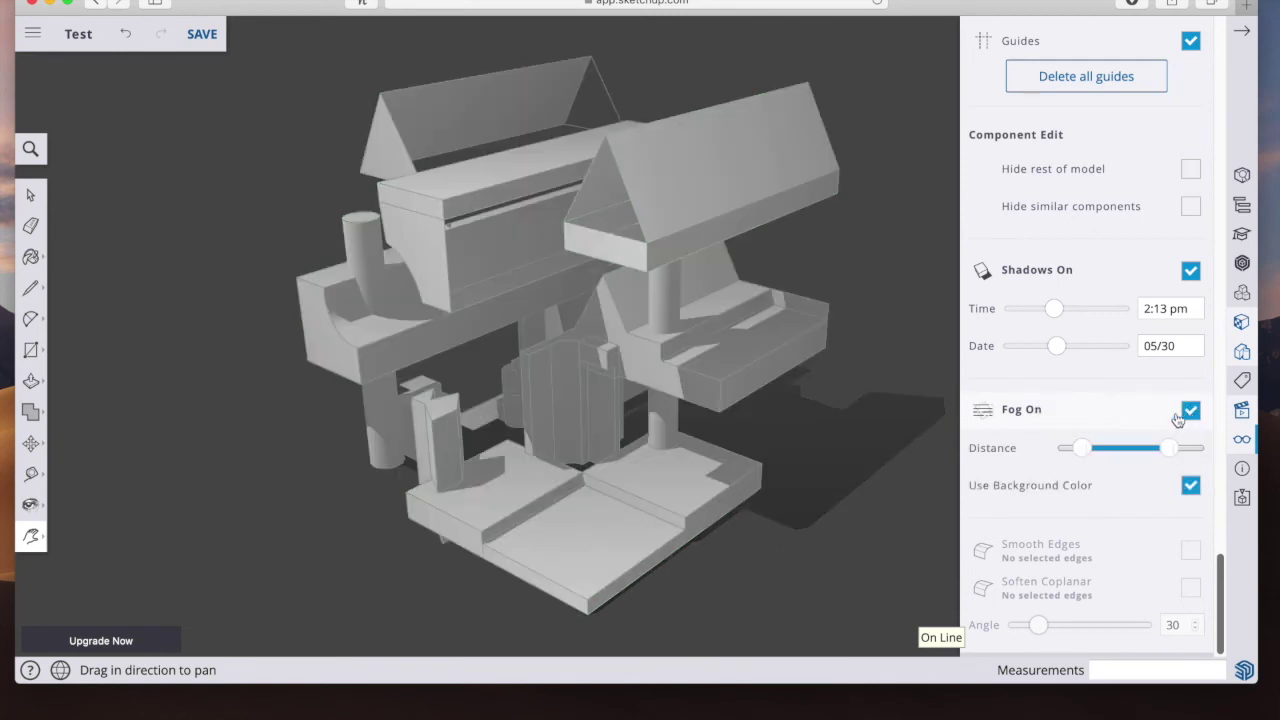
pyautogui.moveTo(1076, 453); pyautogui.dragTo(1115, 459)
pyautogui.click(1176, 414)
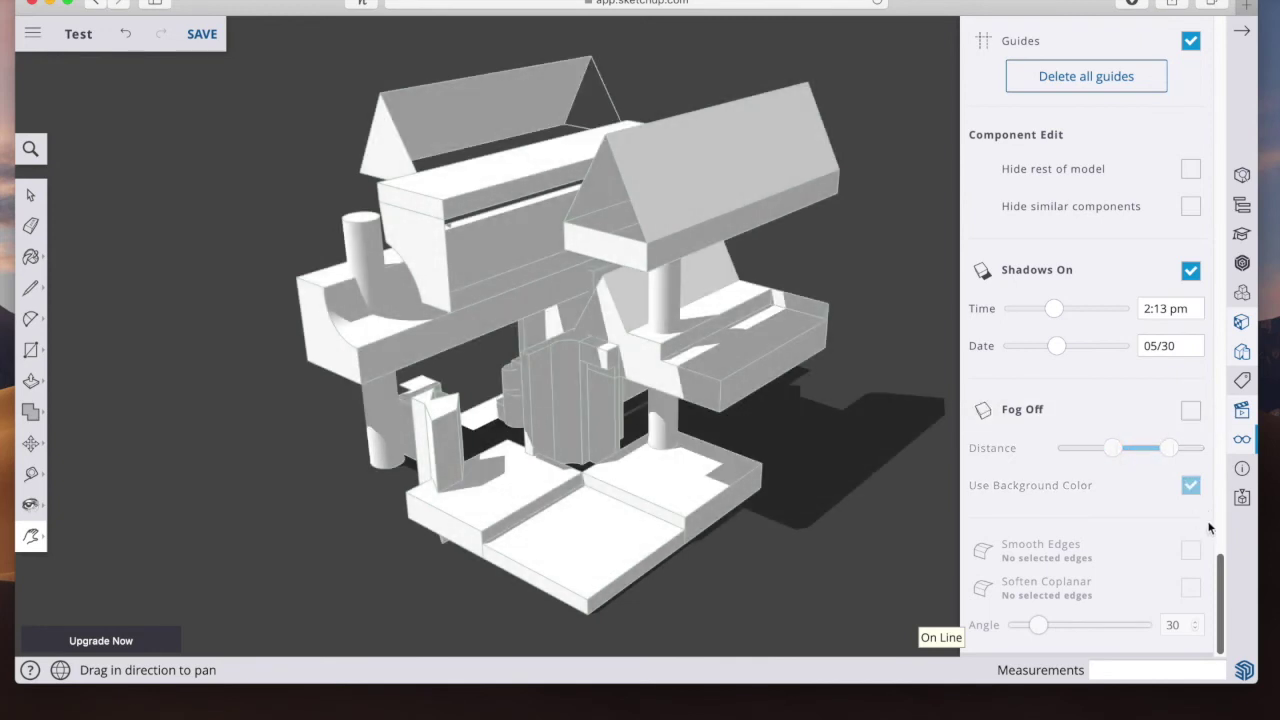
# Step: Switch the camera to parallel projection
pyautogui.moveTo(1218, 563); pyautogui.dragTo(1218, 571)
pyautogui.moveTo(1222, 570); pyautogui.dragTo(1234, 455)
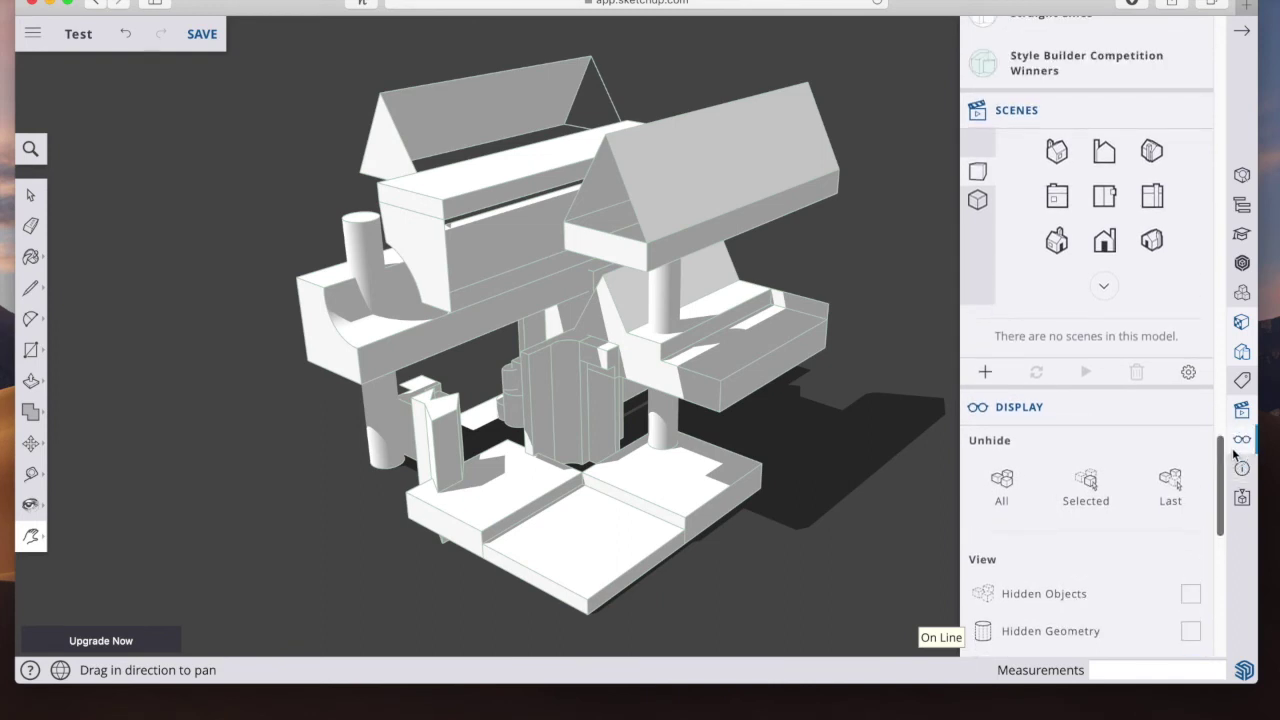
pyautogui.click(979, 201)
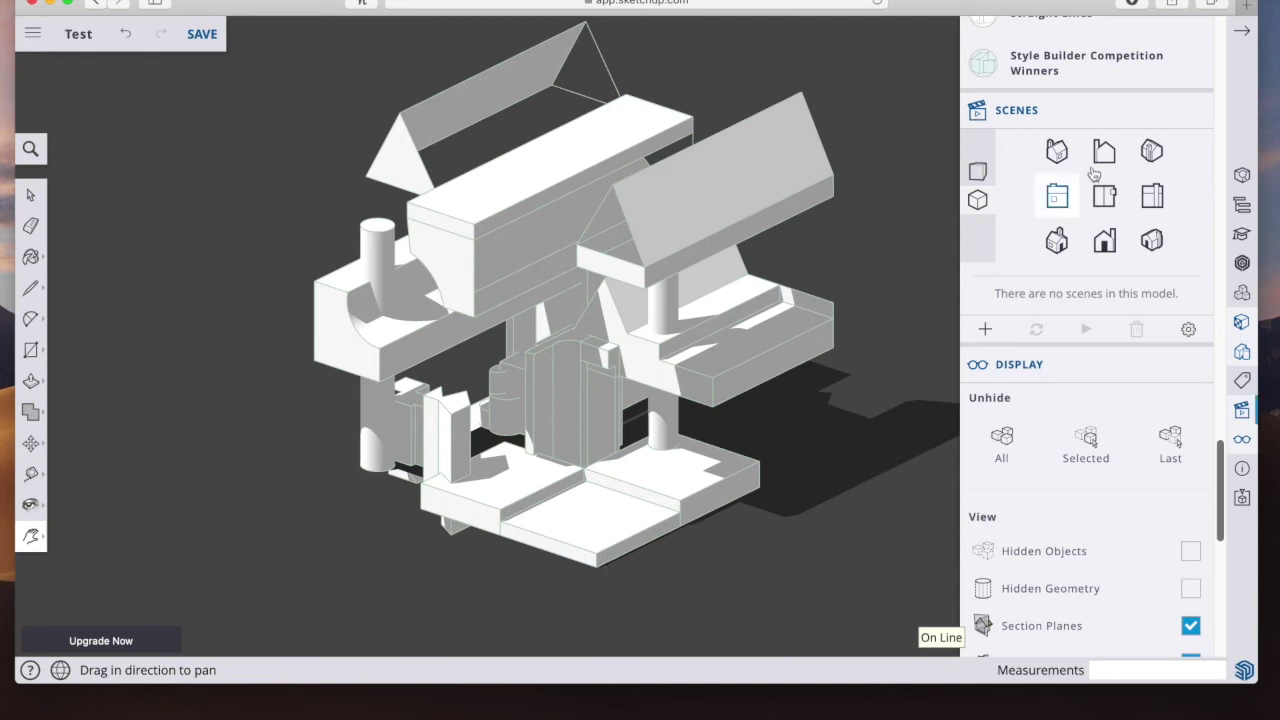
# Step: Look at the model in parallel projection from the standard isometric, top and side elevation views
pyautogui.click(1057, 150)
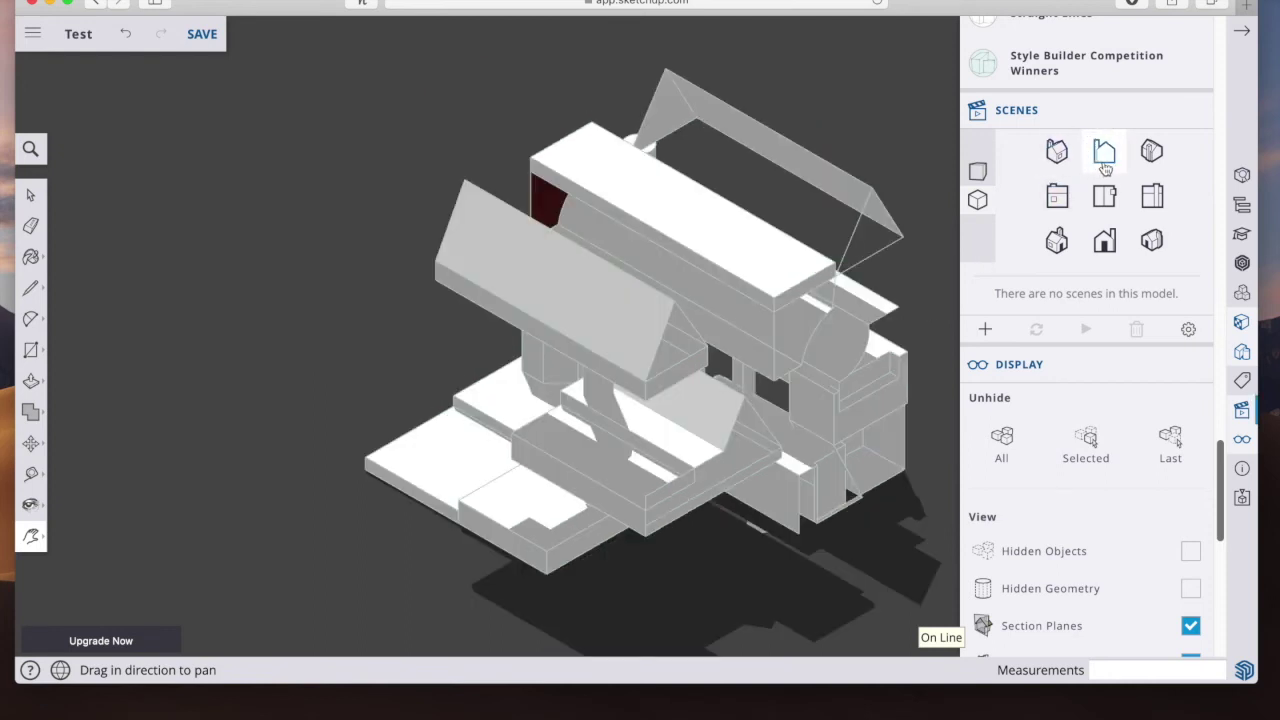
pyautogui.click(1104, 152)
pyautogui.click(1150, 160)
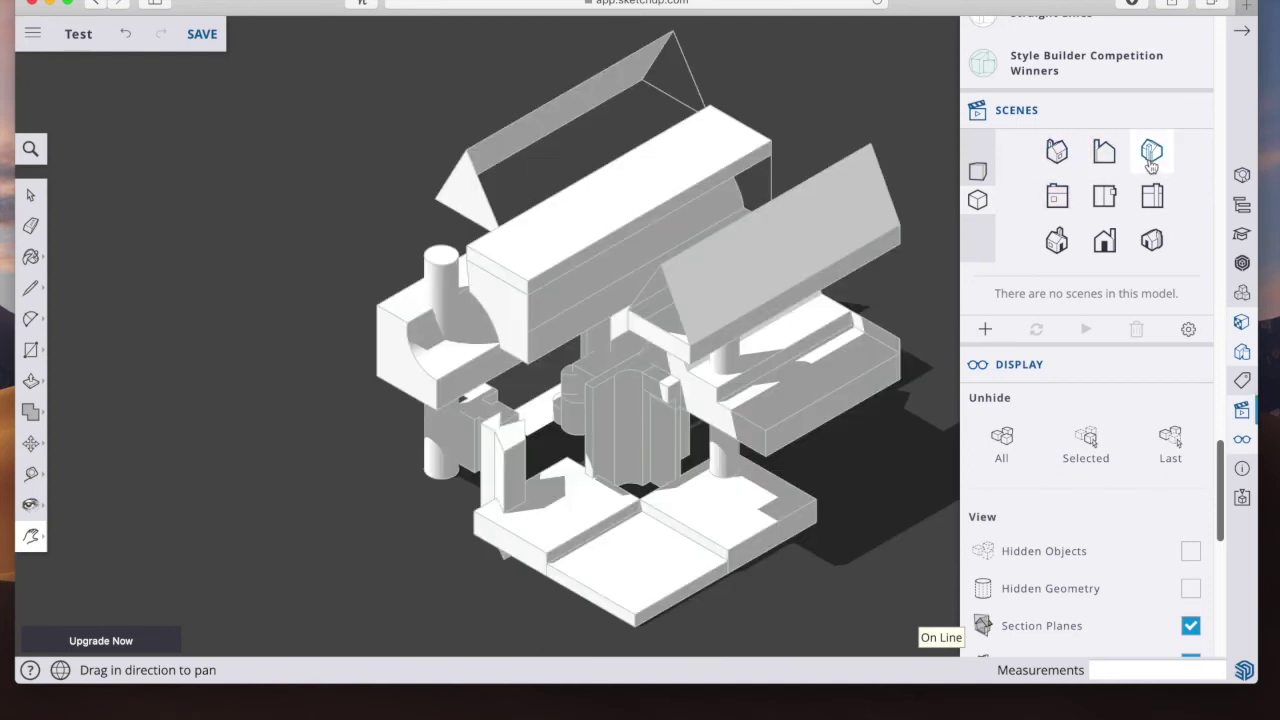
pyautogui.click(1155, 208)
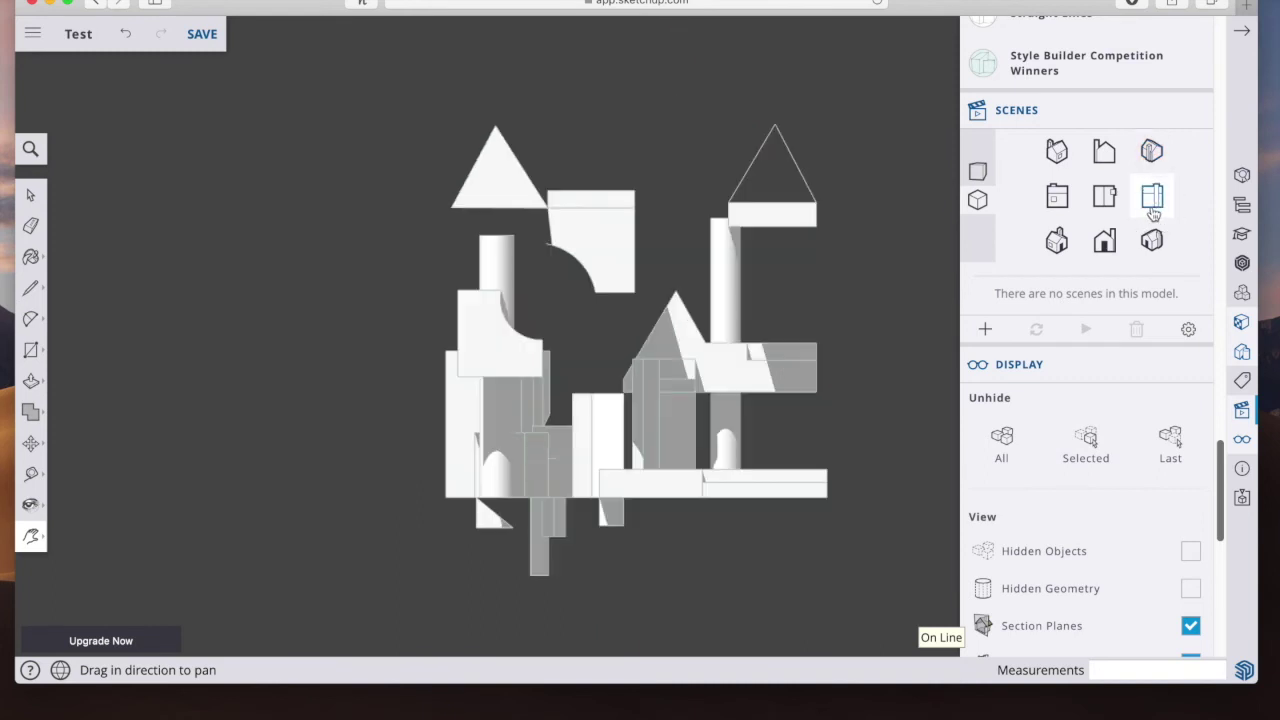
pyautogui.click(1108, 203)
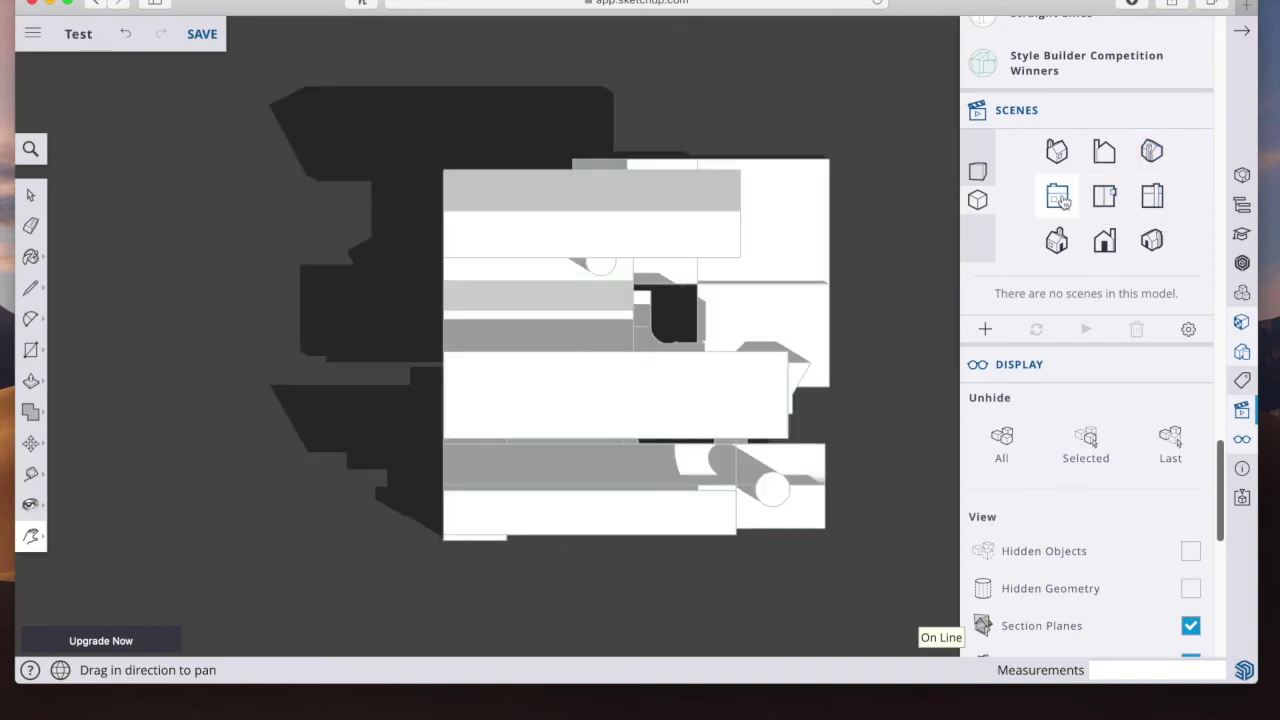
pyautogui.click(1063, 200)
pyautogui.click(1058, 241)
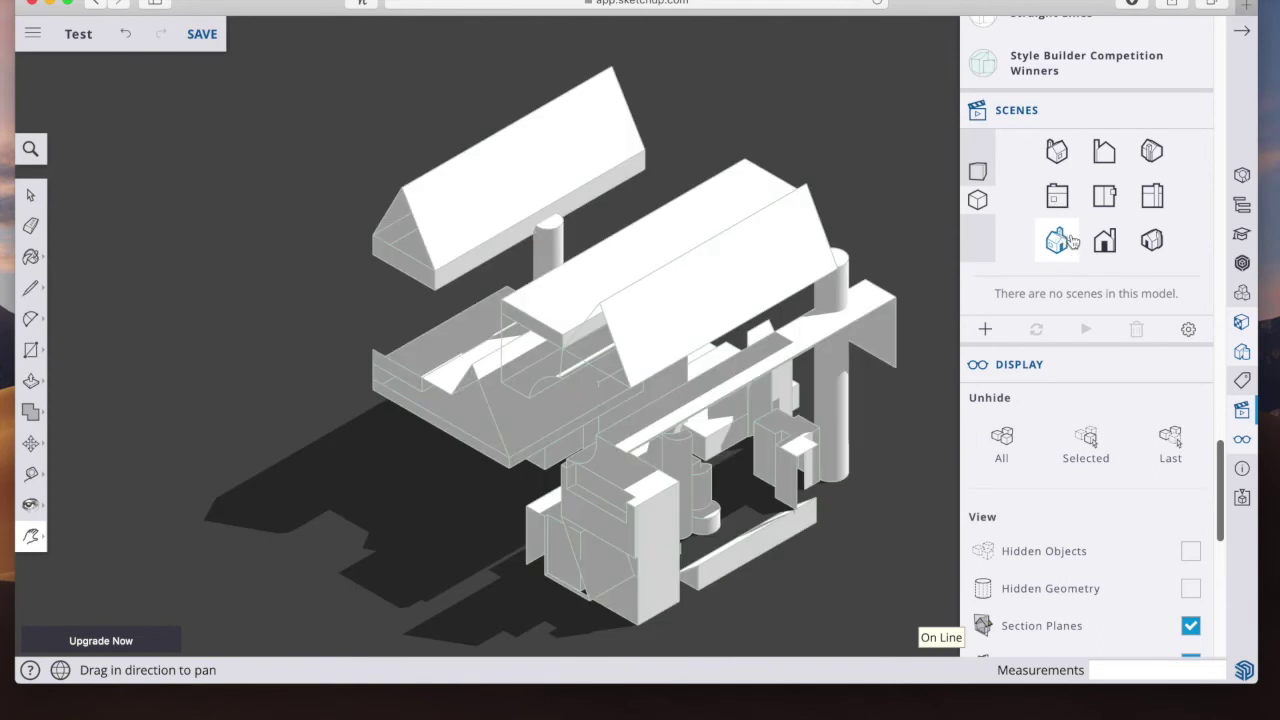
pyautogui.click(1105, 245)
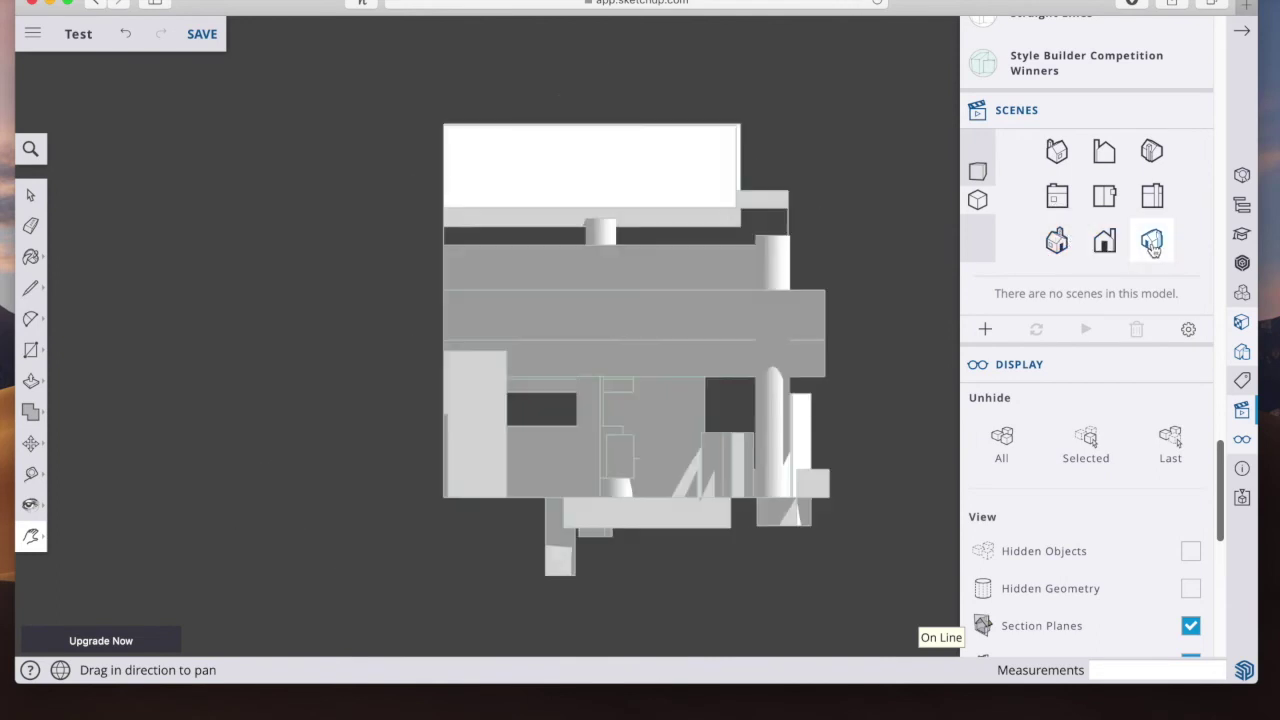
pyautogui.click(1150, 244)
pyautogui.click(1058, 198)
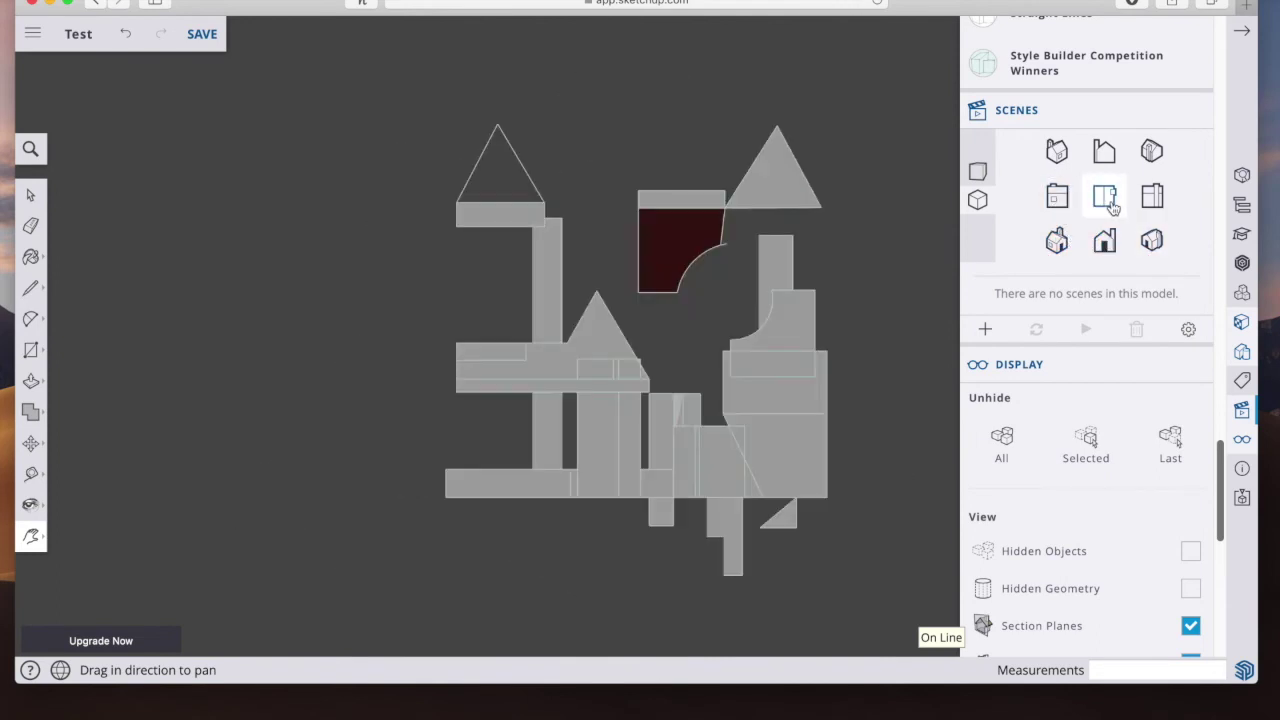
pyautogui.click(1107, 205)
pyautogui.click(1062, 204)
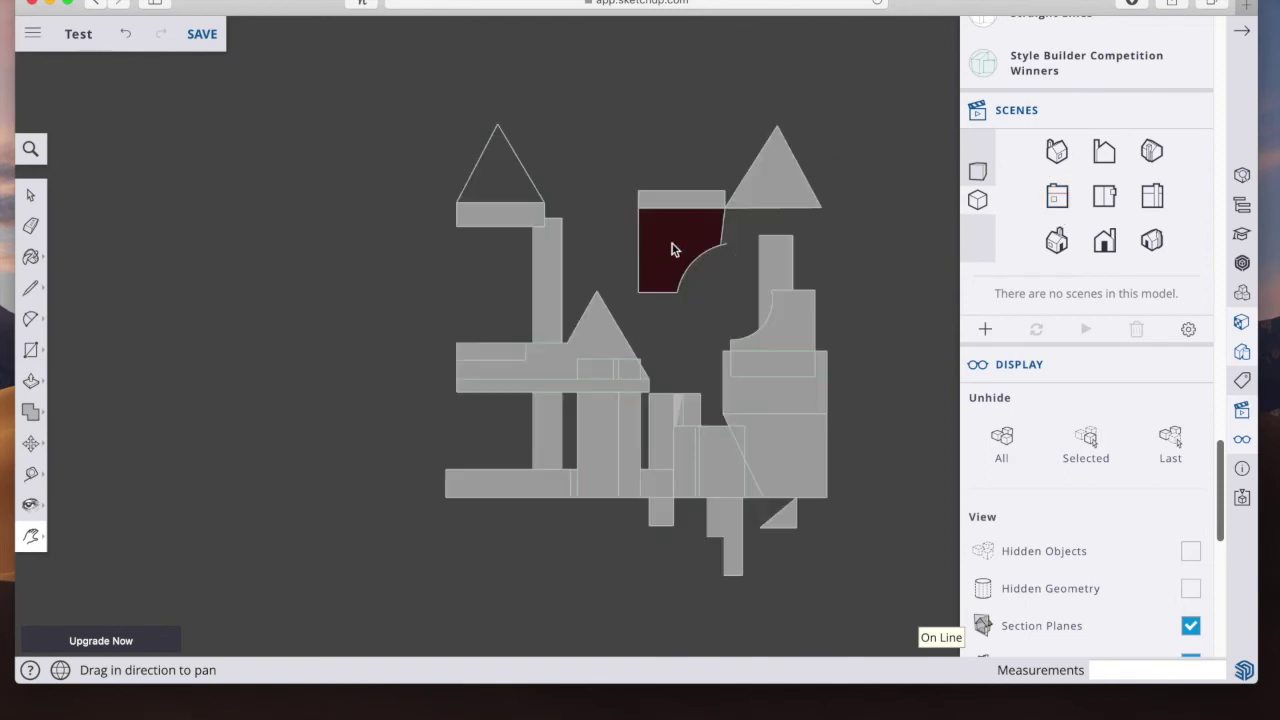
# Step: Paint the dark red face of the block with the concave curved corner with the white Color M00 material
pyautogui.click(30, 195)
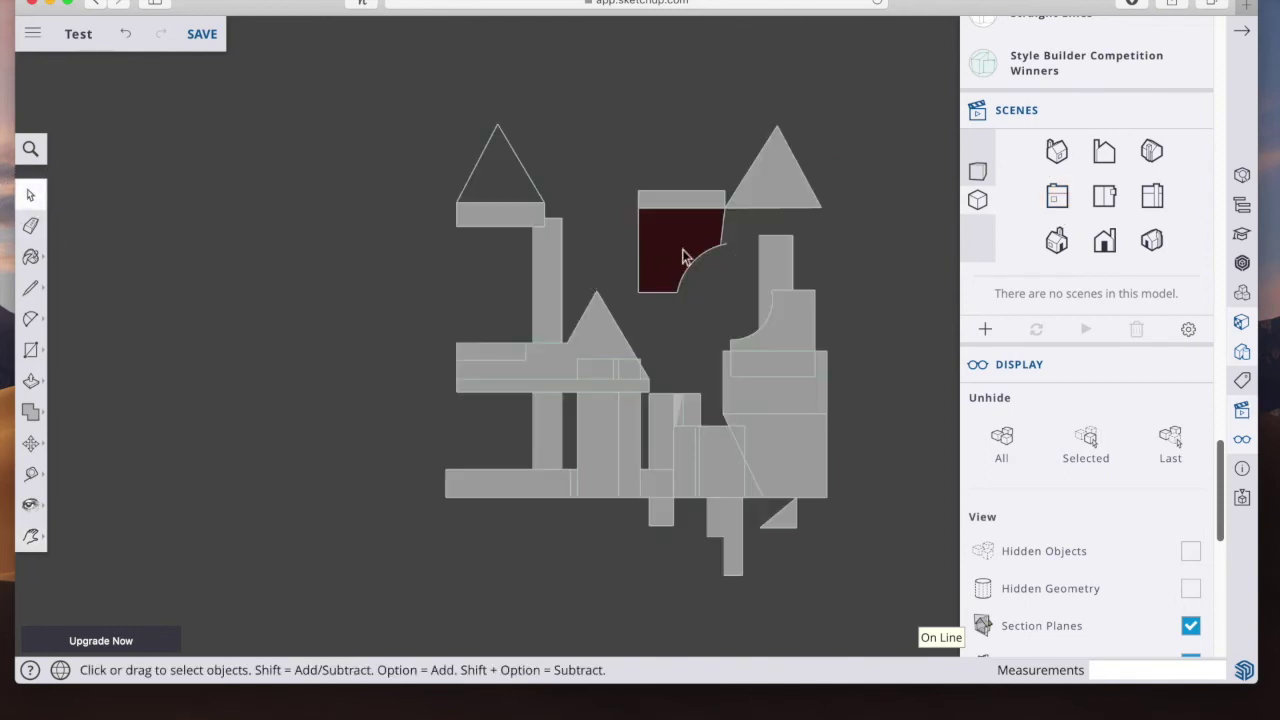
pyautogui.click(688, 245)
pyautogui.click(30, 257)
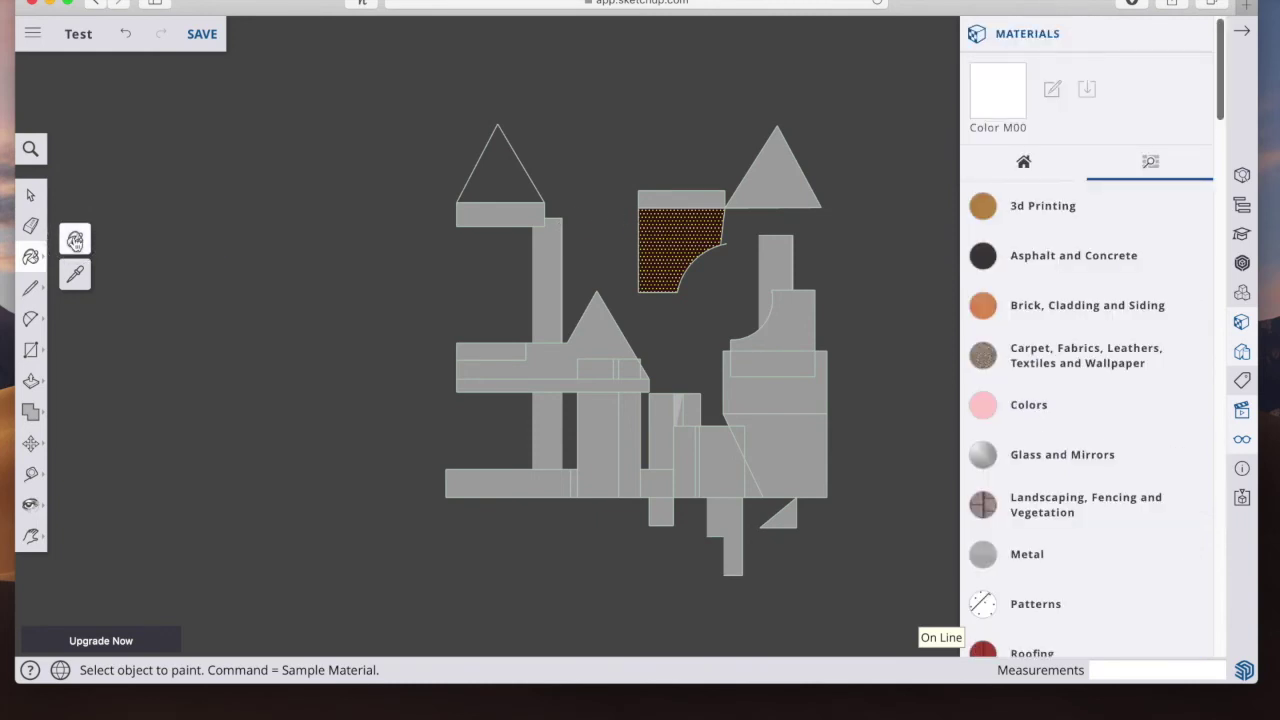
pyautogui.click(30, 288)
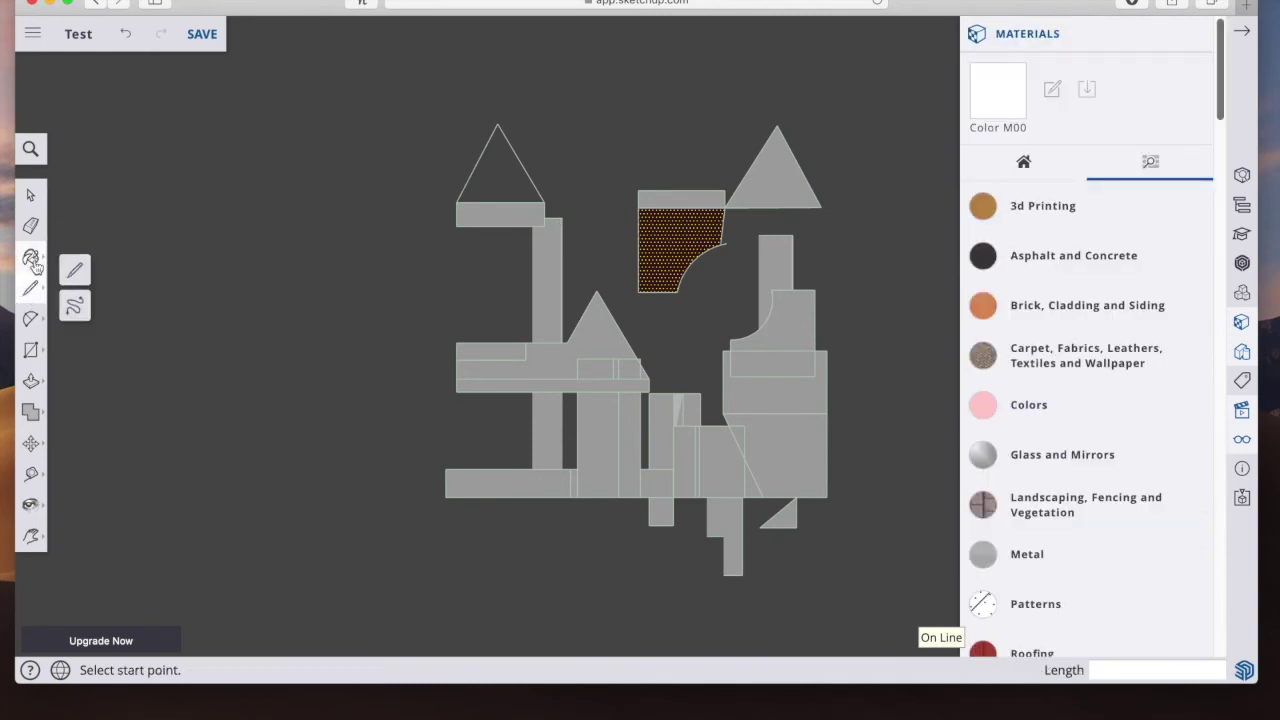
pyautogui.click(30, 257)
pyautogui.click(76, 276)
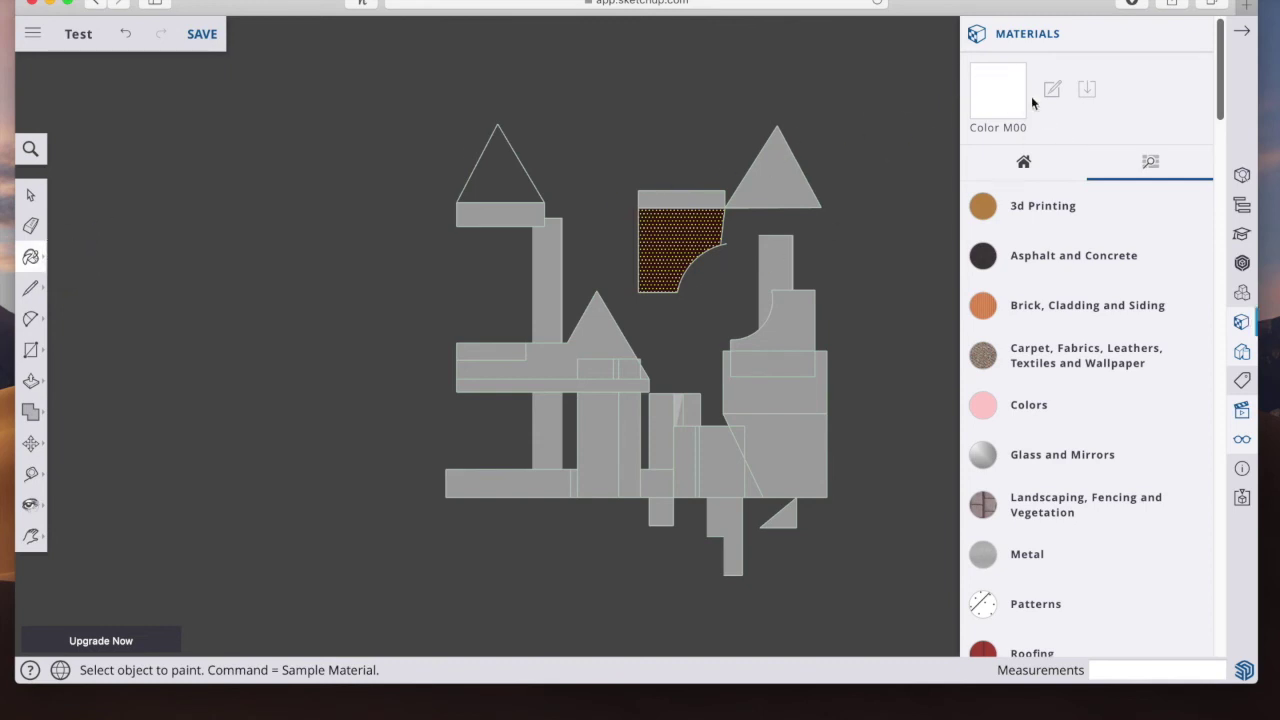
pyautogui.click(685, 229)
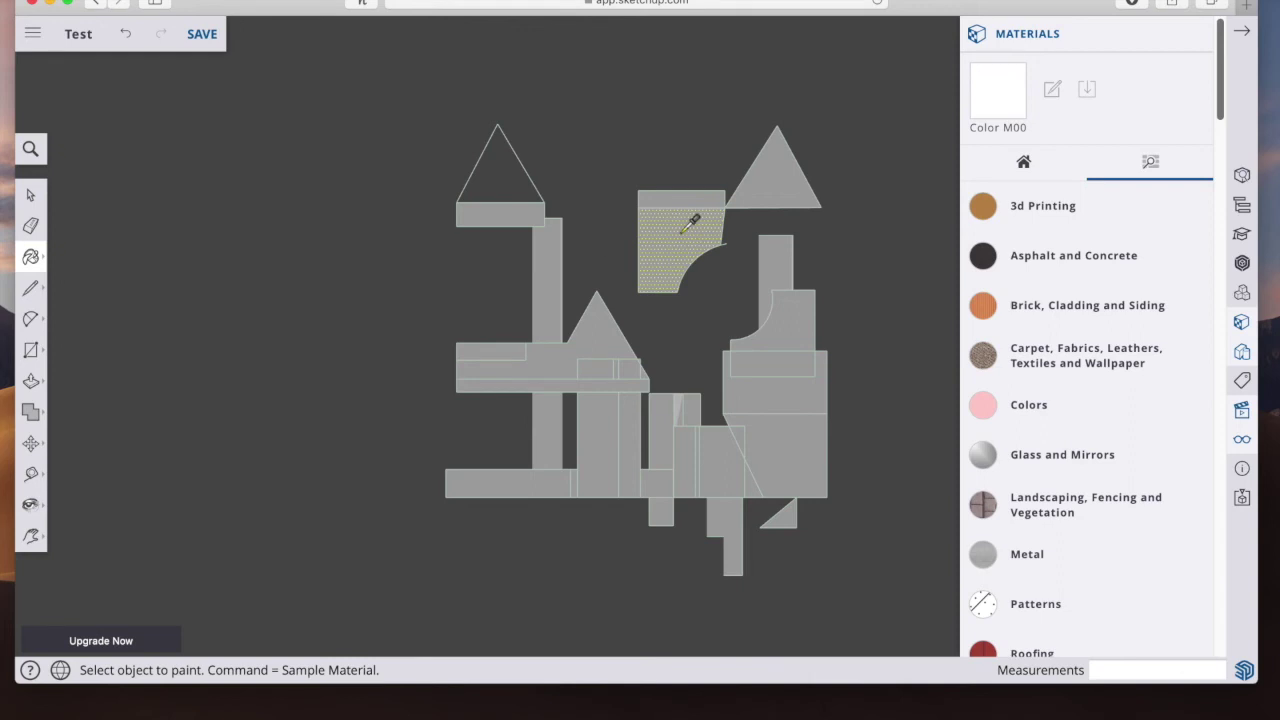
pyautogui.click(30, 195)
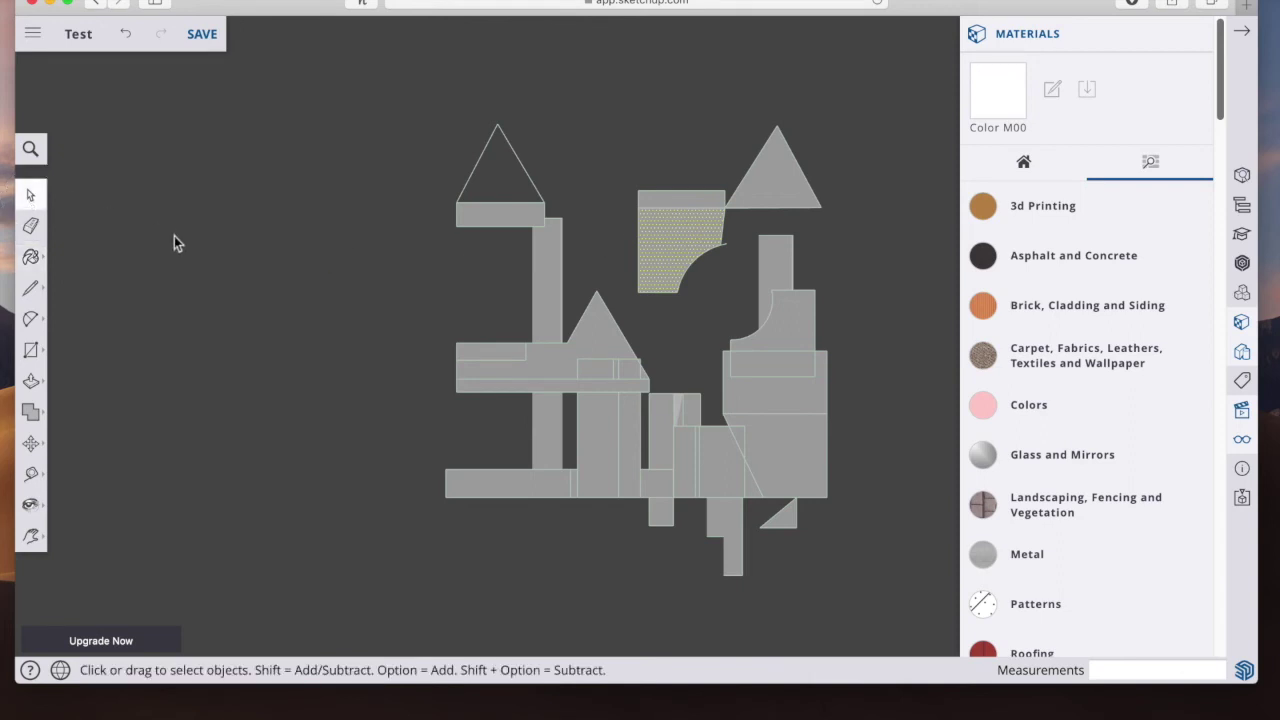
# Step: Put away the materials and styles settings and compare the model in perspective and parallel projection, leaving perspective active
pyautogui.click(1197, 37)
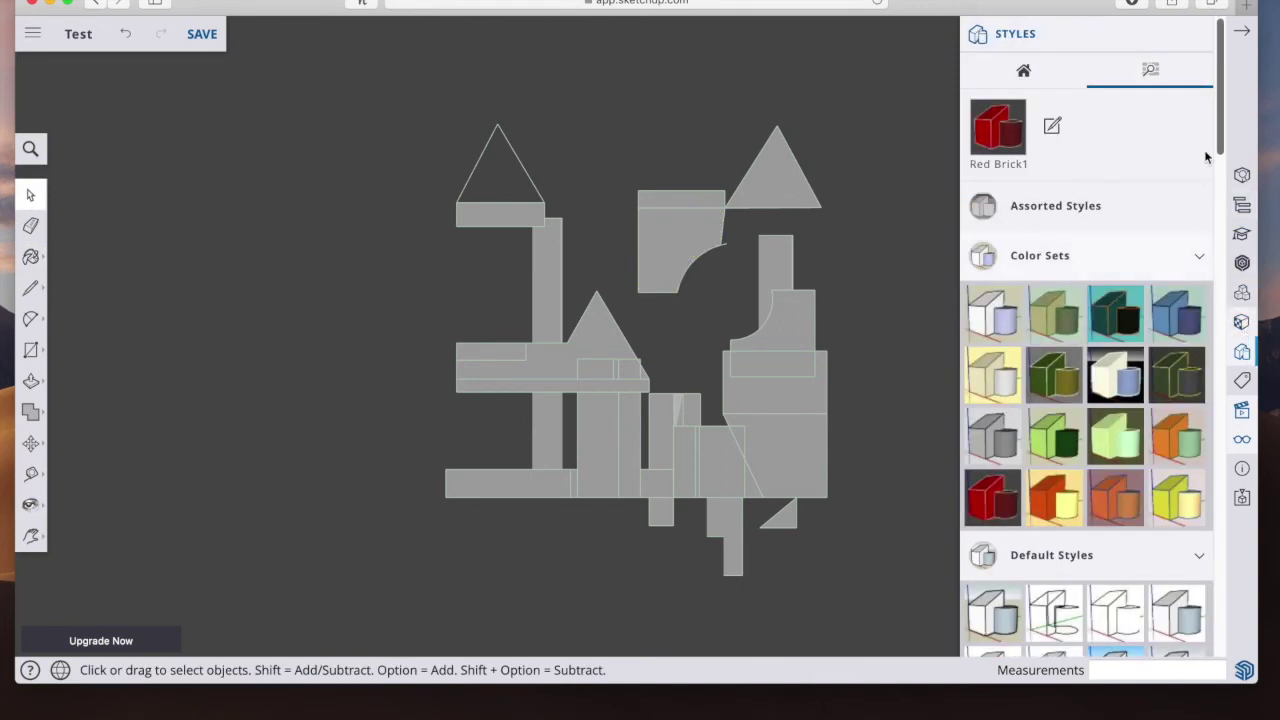
pyautogui.click(1197, 37)
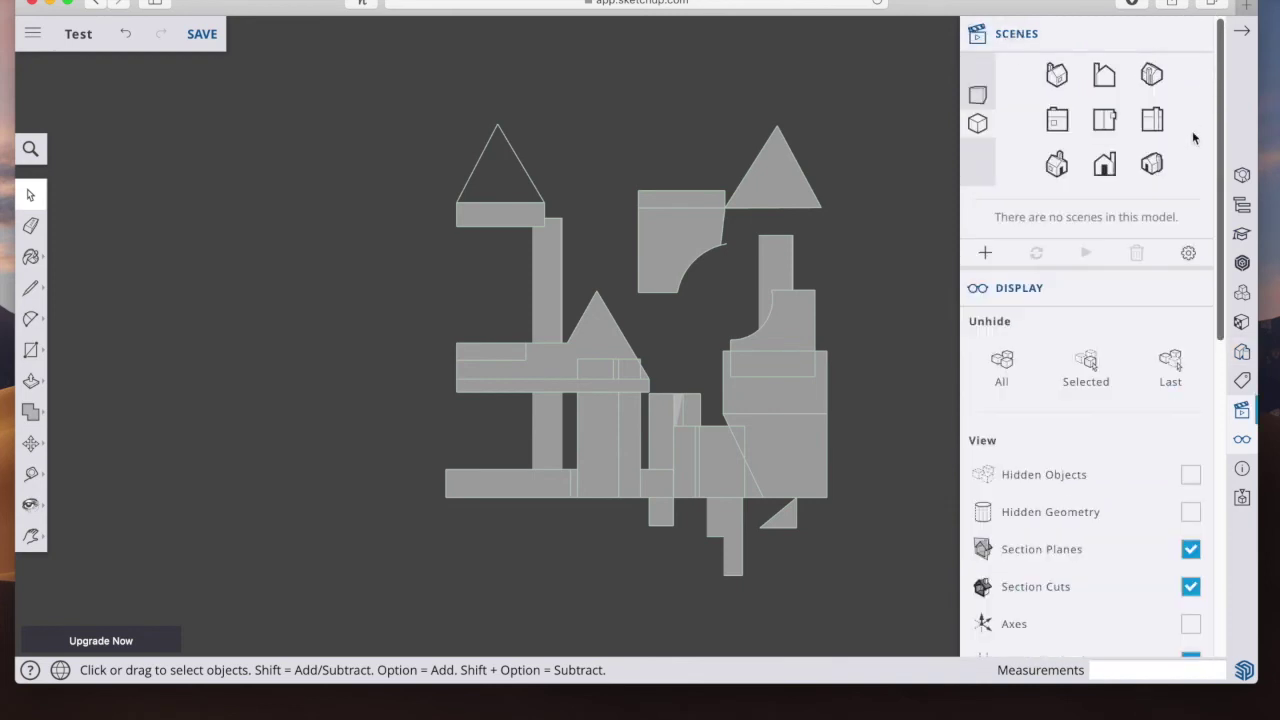
pyautogui.click(979, 97)
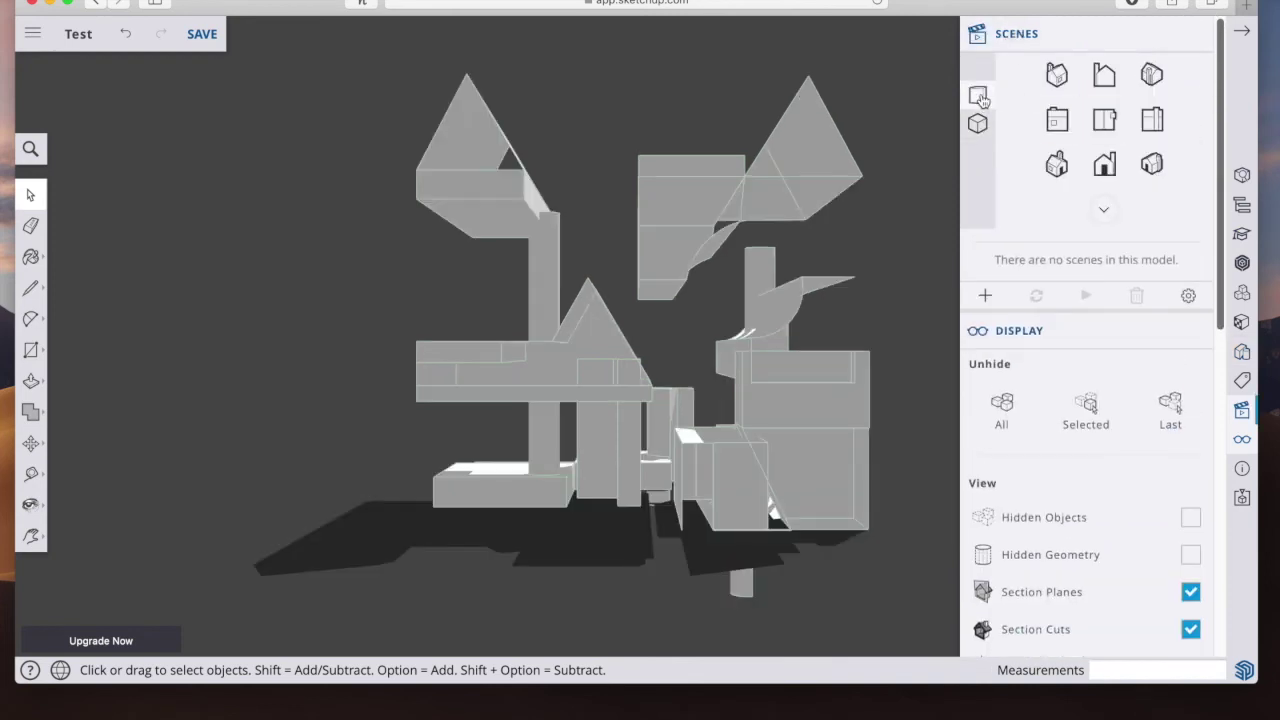
pyautogui.click(979, 124)
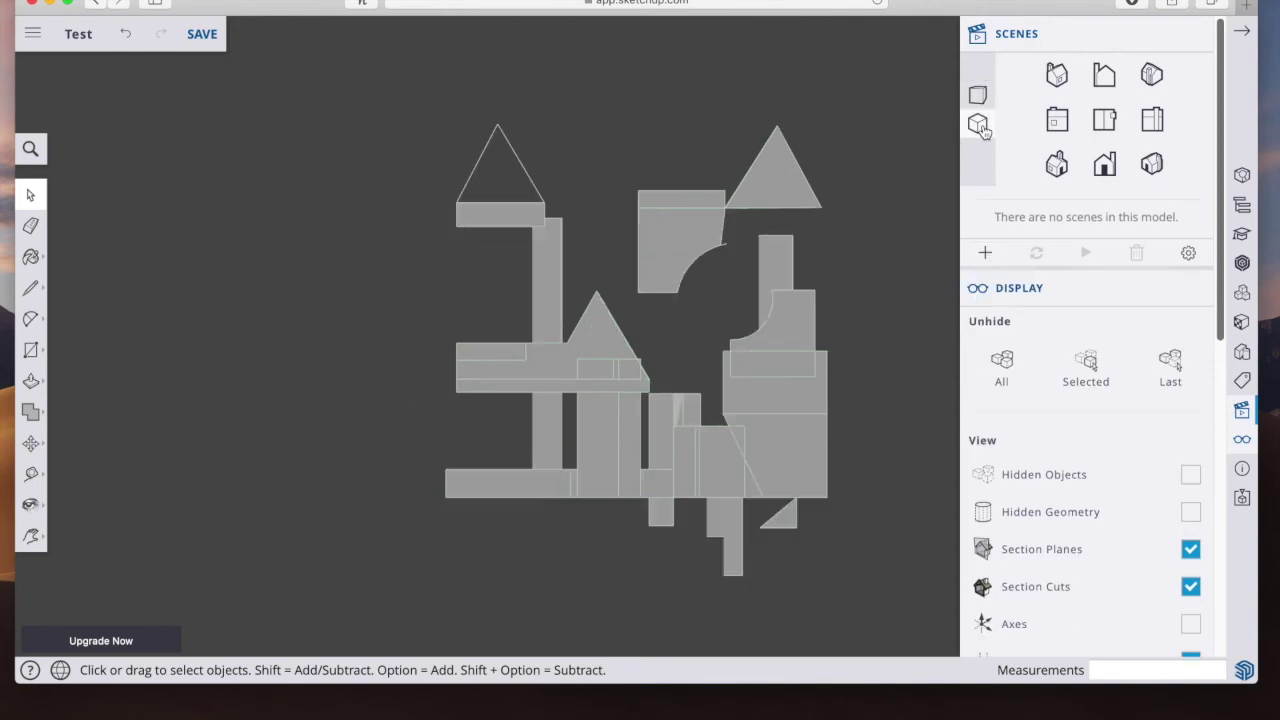
pyautogui.click(979, 97)
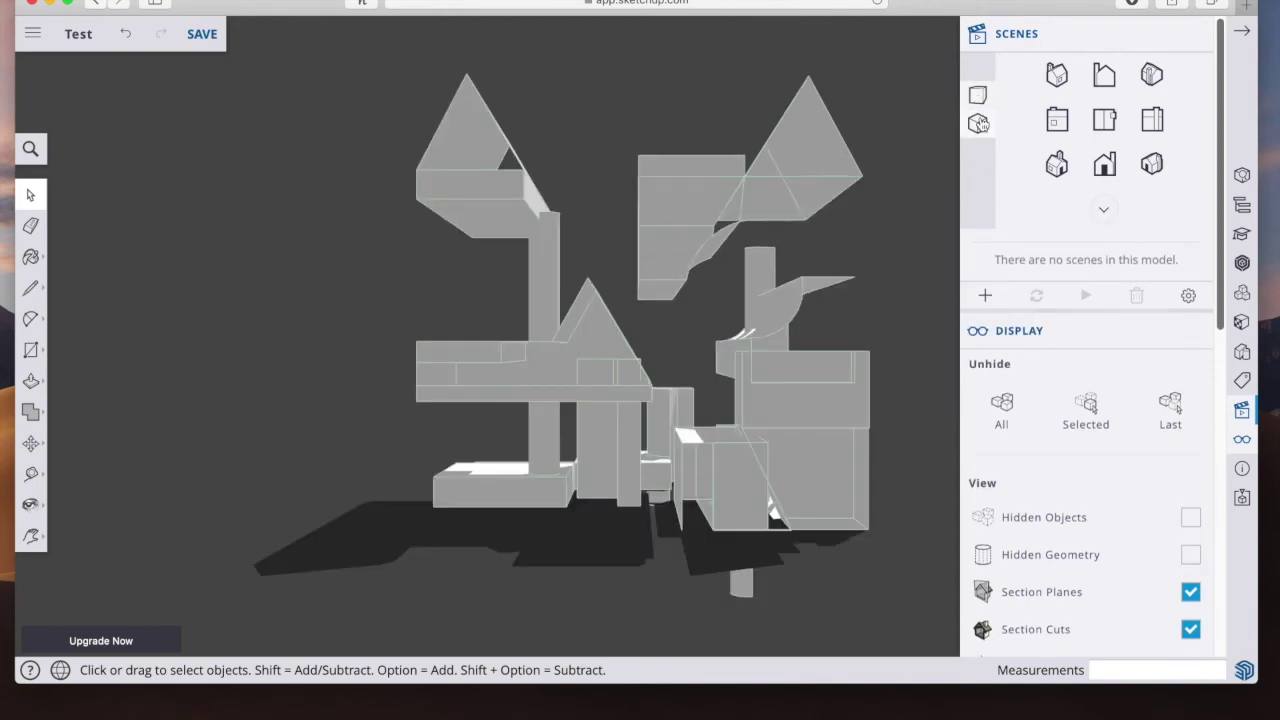
# Step: Switch the camera to parallel projection and show the whole model in the back-left isometric view
pyautogui.click(979, 124)
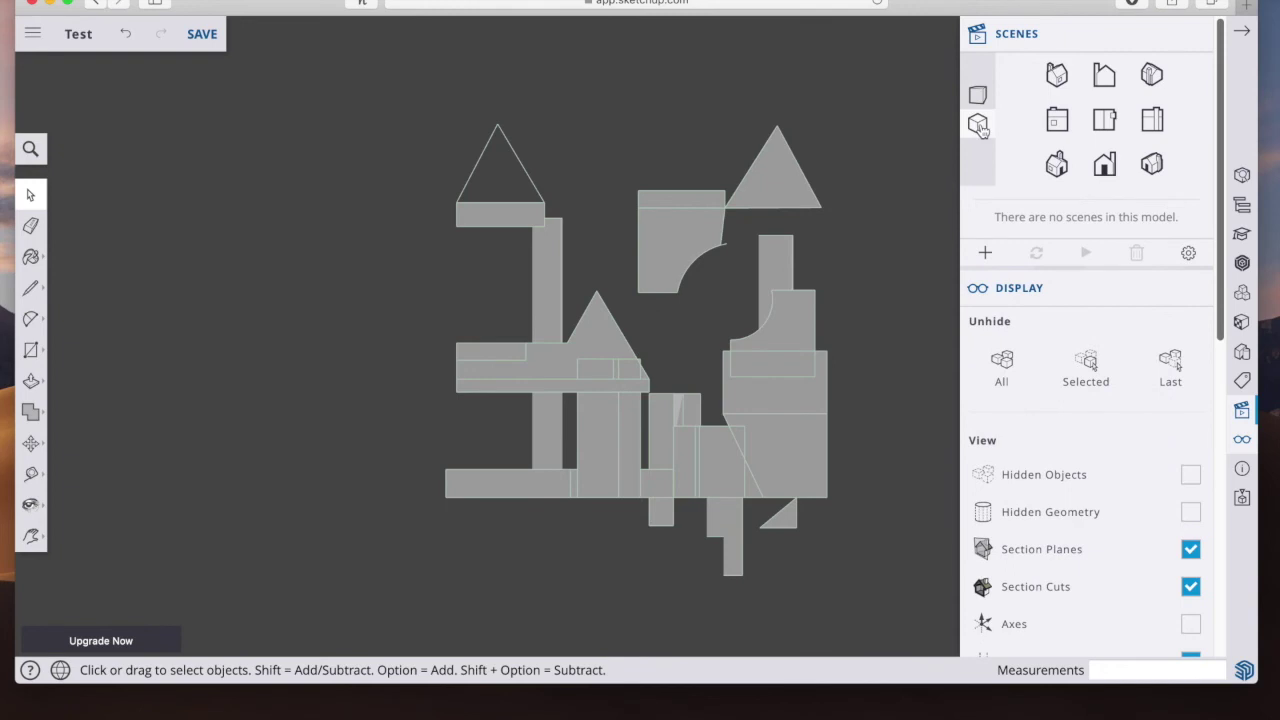
pyautogui.click(1057, 74)
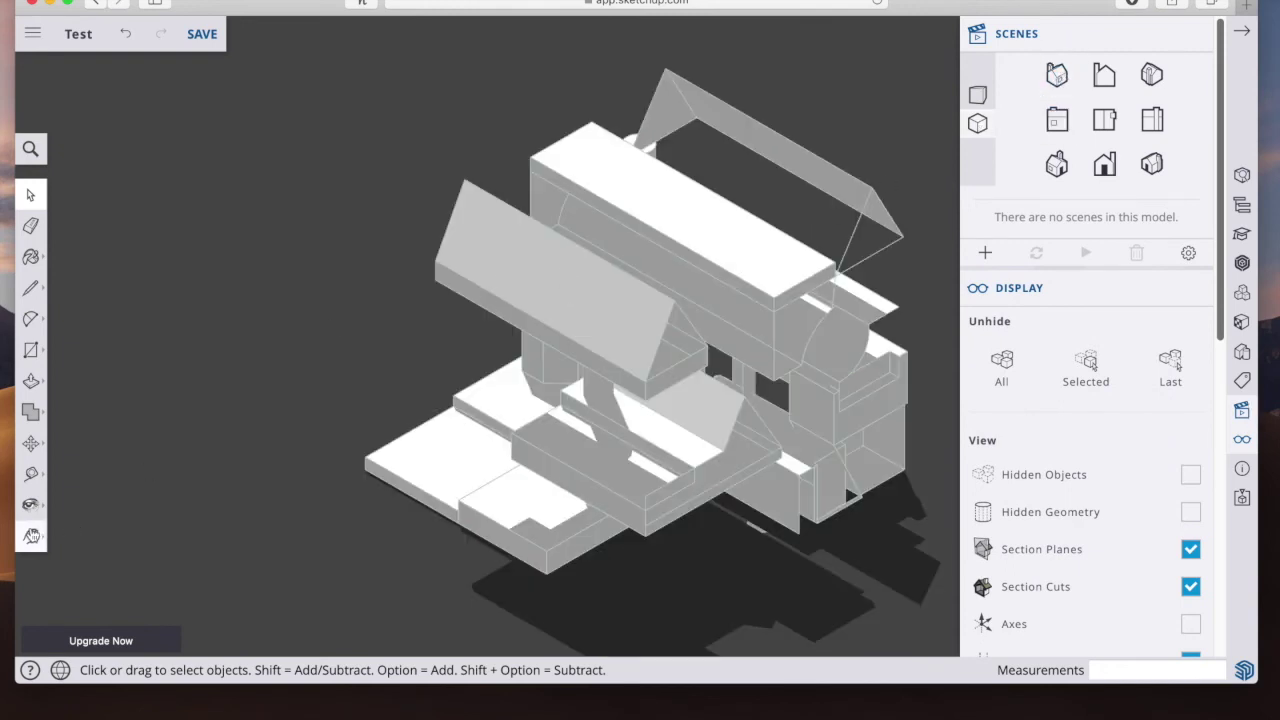
pyautogui.click(30, 536)
pyautogui.moveTo(615, 409); pyautogui.dragTo(521, 338)
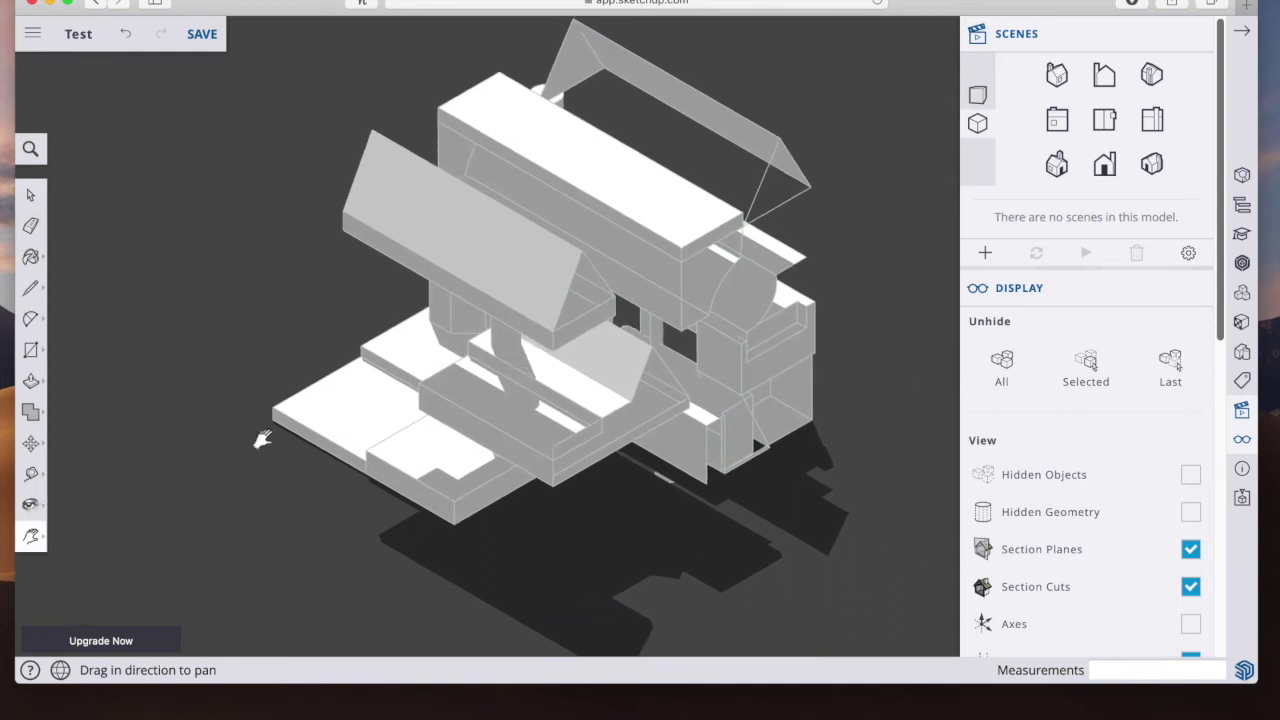
pyautogui.click(108, 536)
pyautogui.moveTo(590, 342); pyautogui.dragTo(506, 403)
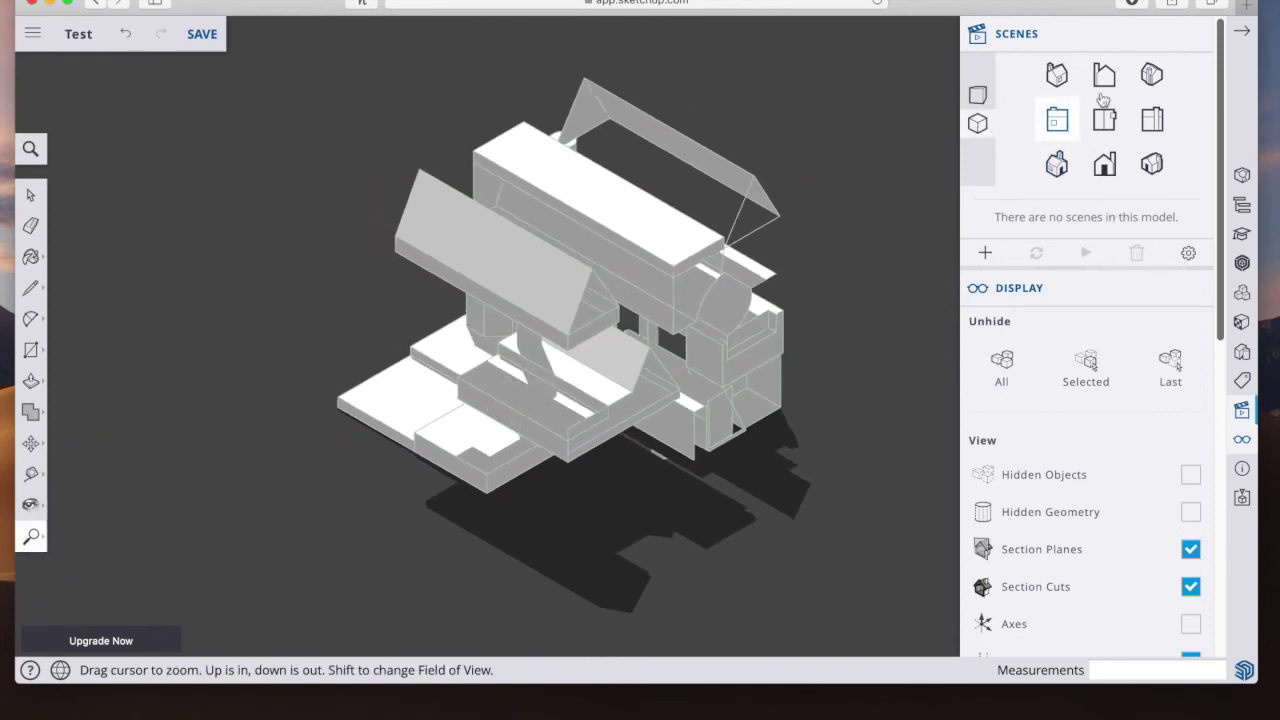
pyautogui.click(1057, 76)
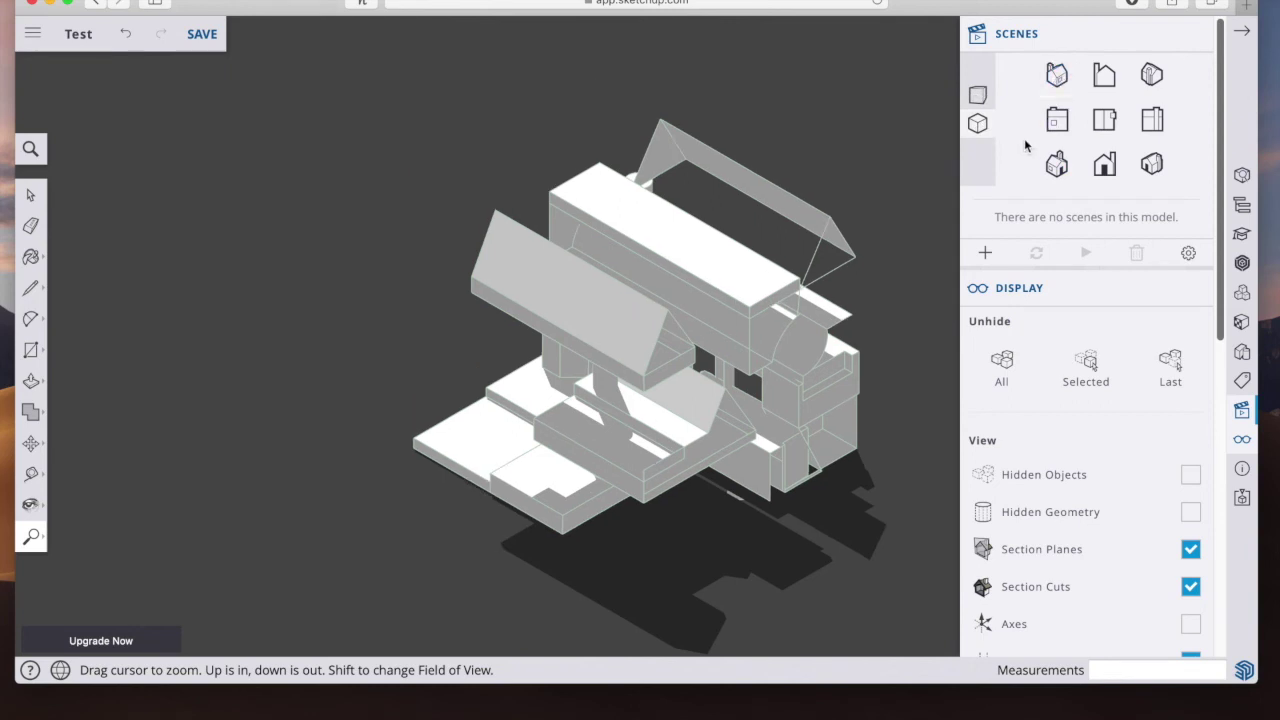
# Step: Open the PNG image export and choose the back-left isometric view for the image
pyautogui.click(33, 533)
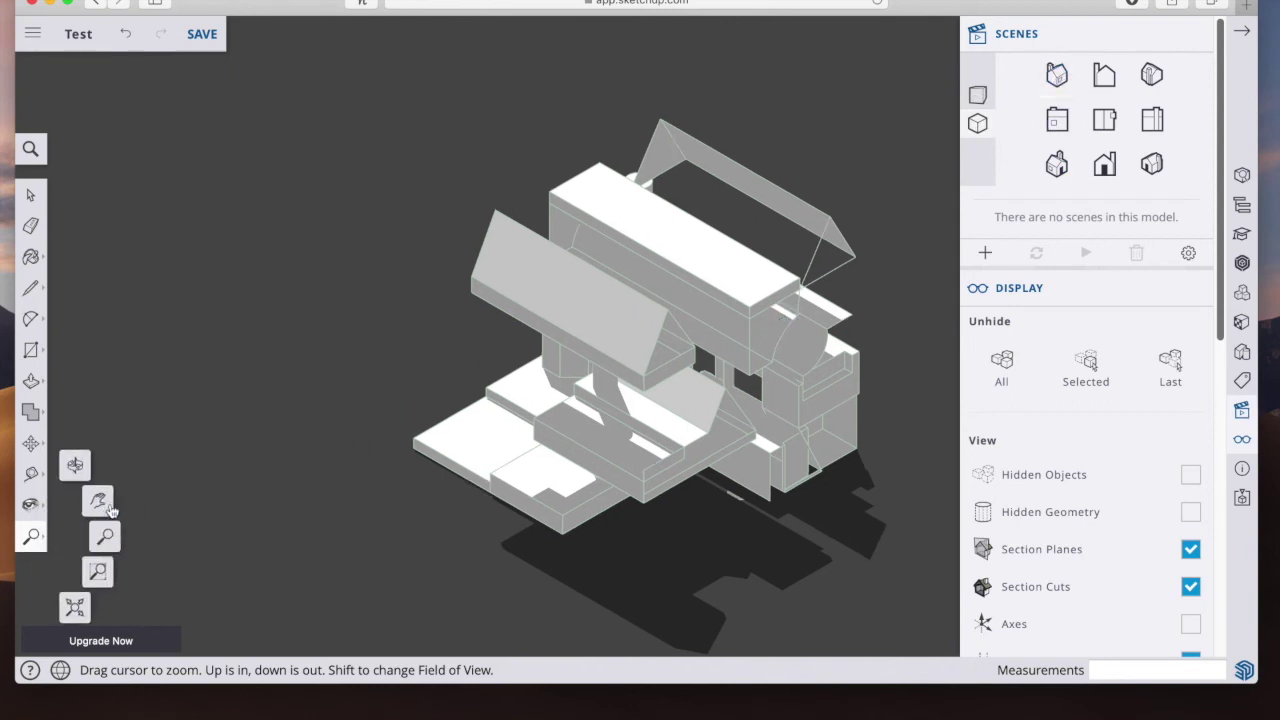
pyautogui.click(100, 500)
pyautogui.moveTo(622, 428); pyautogui.dragTo(484, 396)
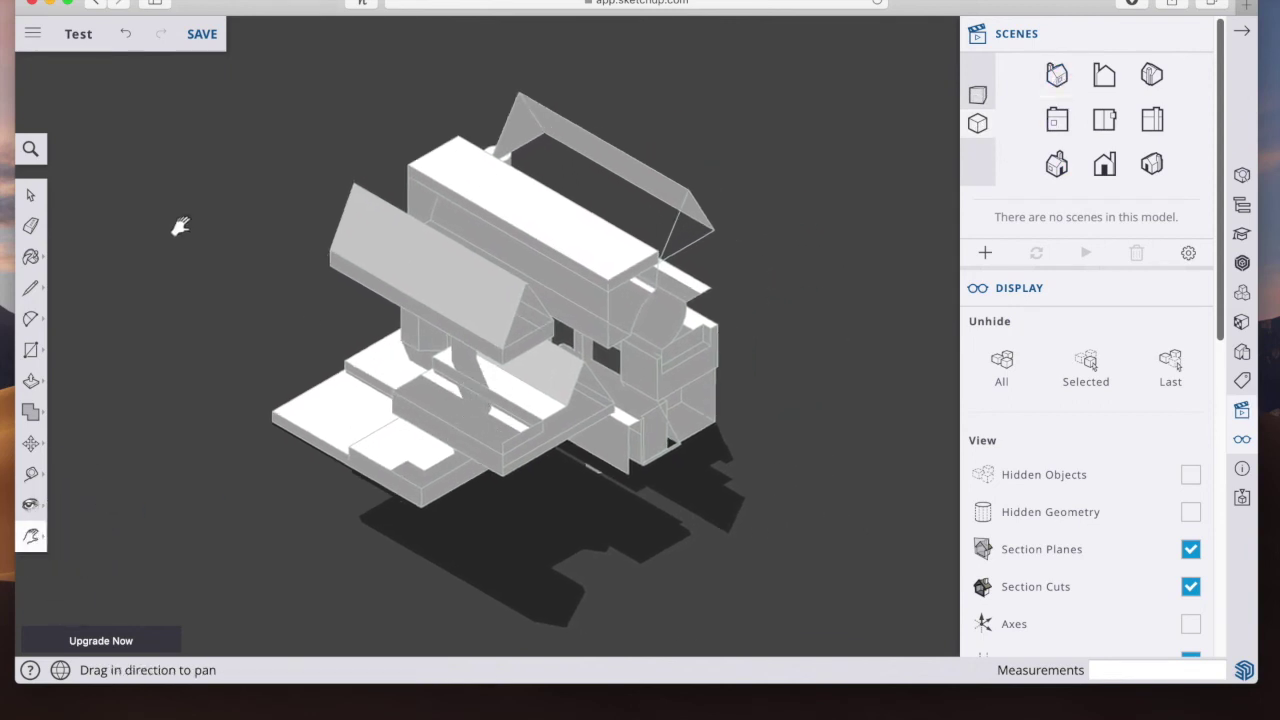
pyautogui.click(35, 36)
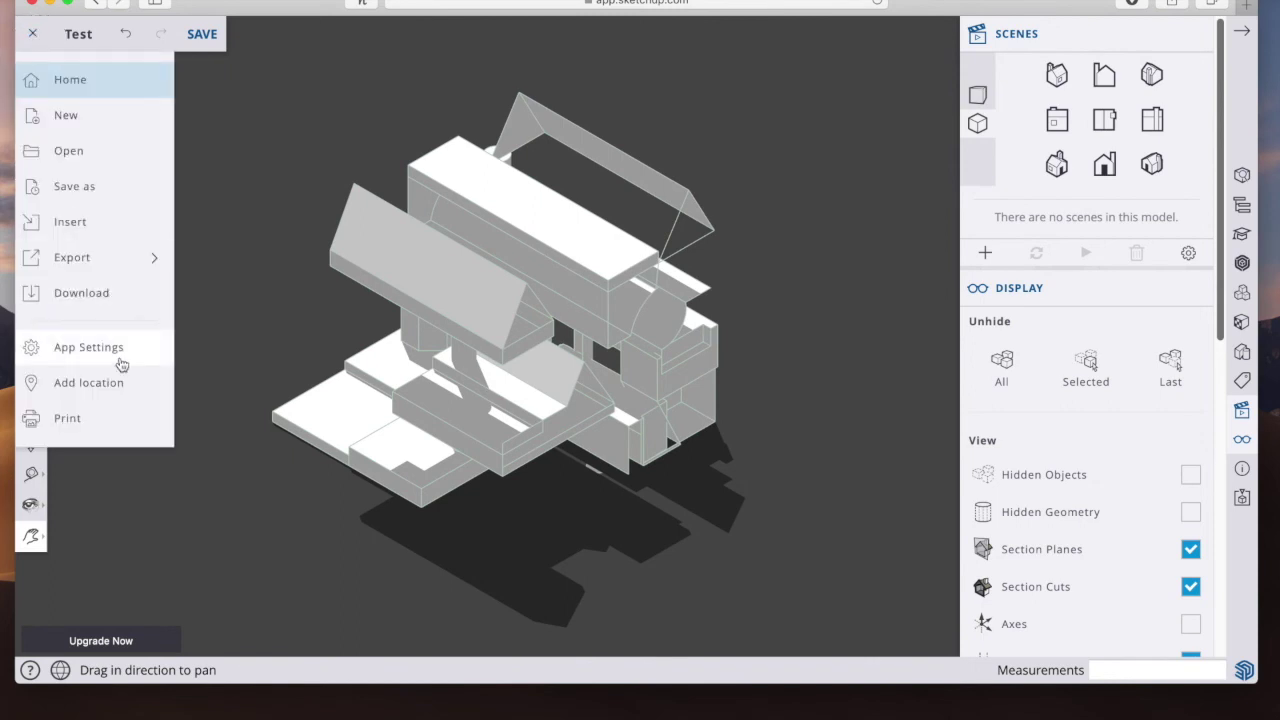
pyautogui.moveTo(121, 278)
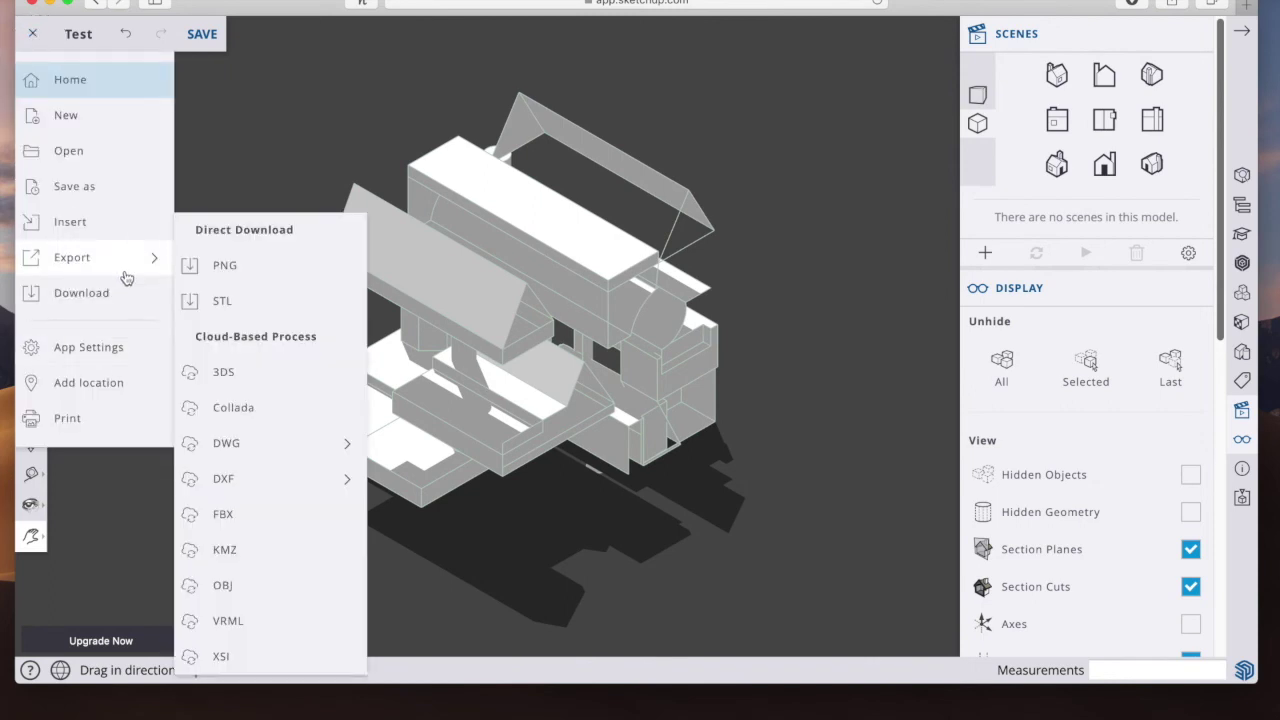
pyautogui.click(222, 270)
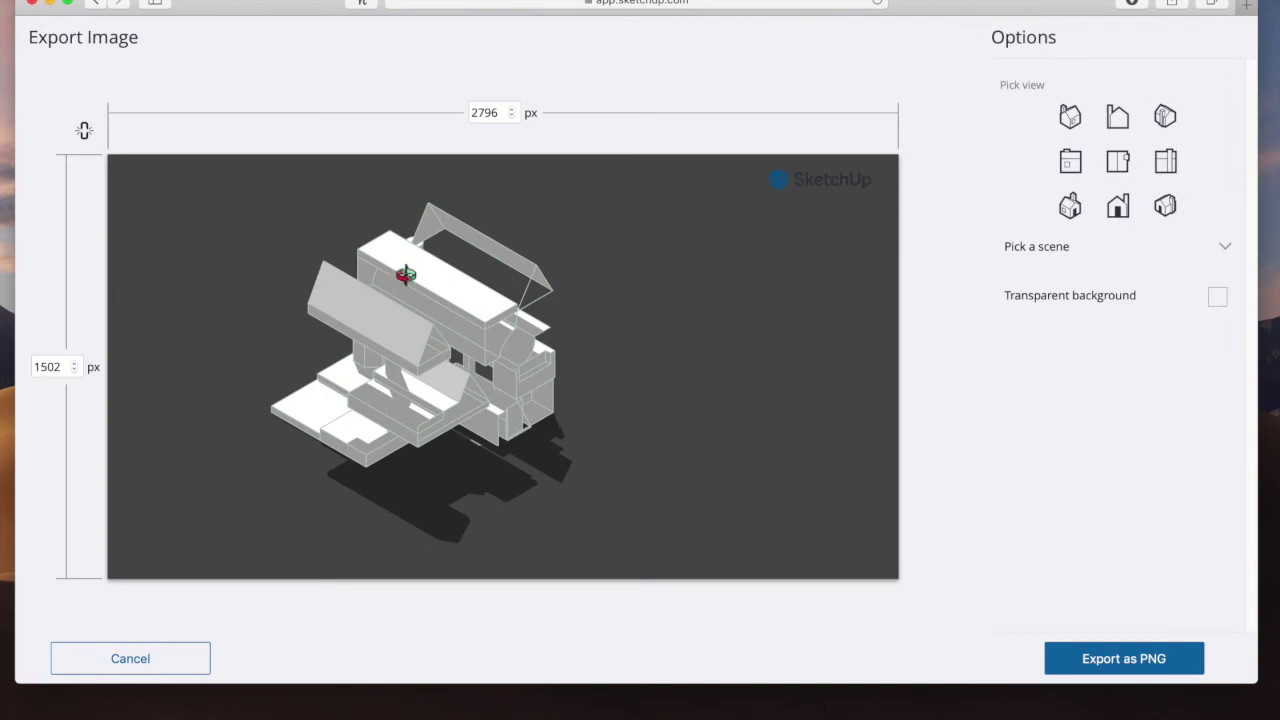
pyautogui.click(1072, 206)
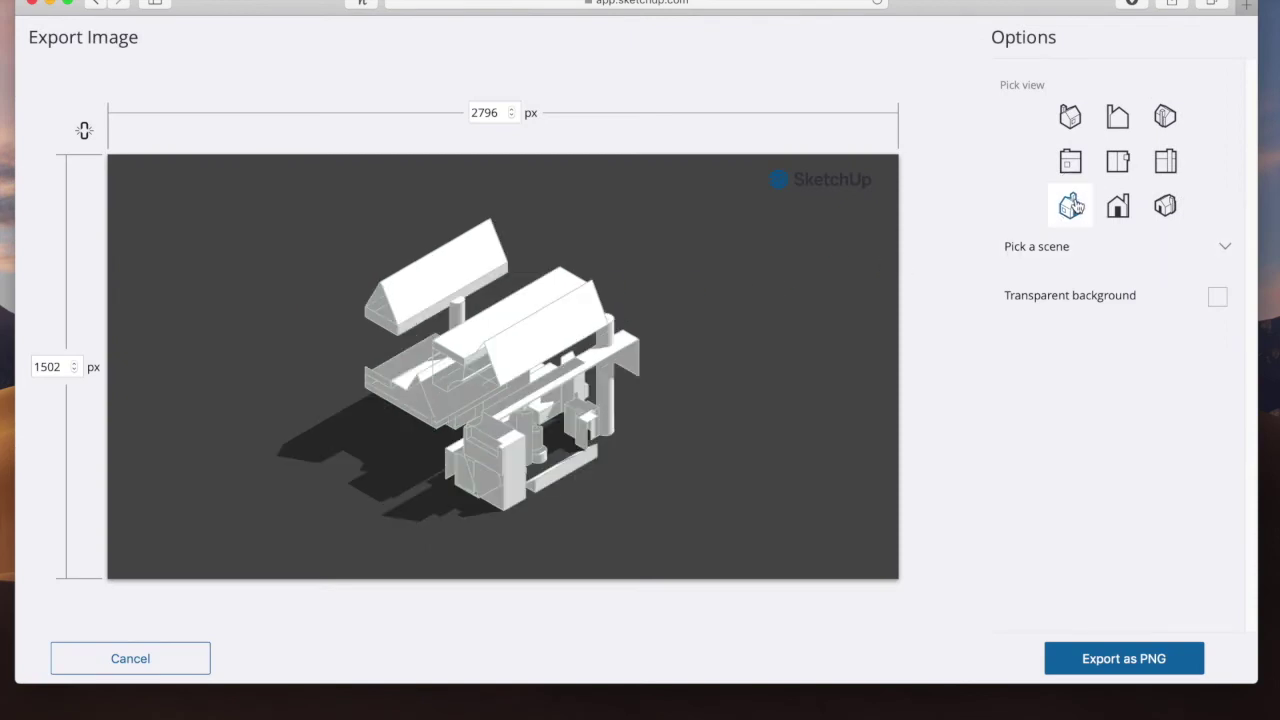
pyautogui.click(1070, 118)
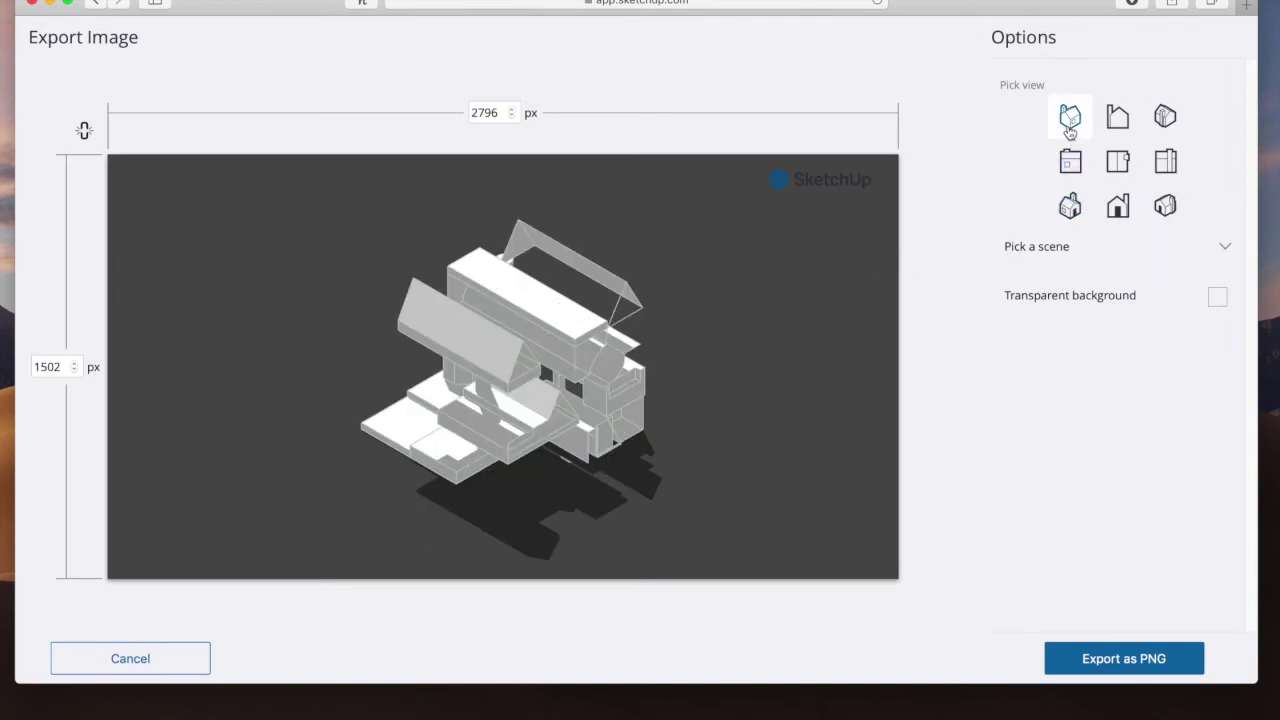
# Step: Give the image a transparent background, export it as PNG and allow downloads from app.sketchup.com
pyautogui.click(1216, 299)
pyautogui.click(1217, 300)
pyautogui.click(1217, 300)
pyautogui.click(1217, 300)
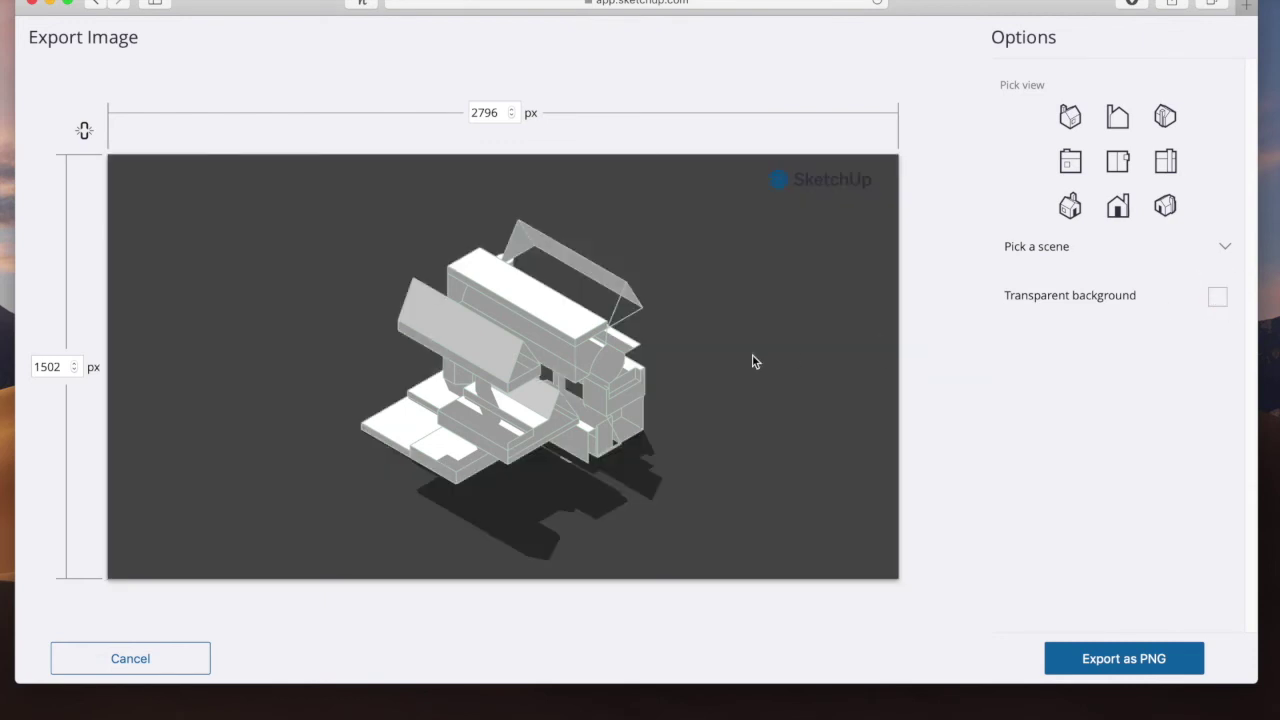
pyautogui.click(1217, 299)
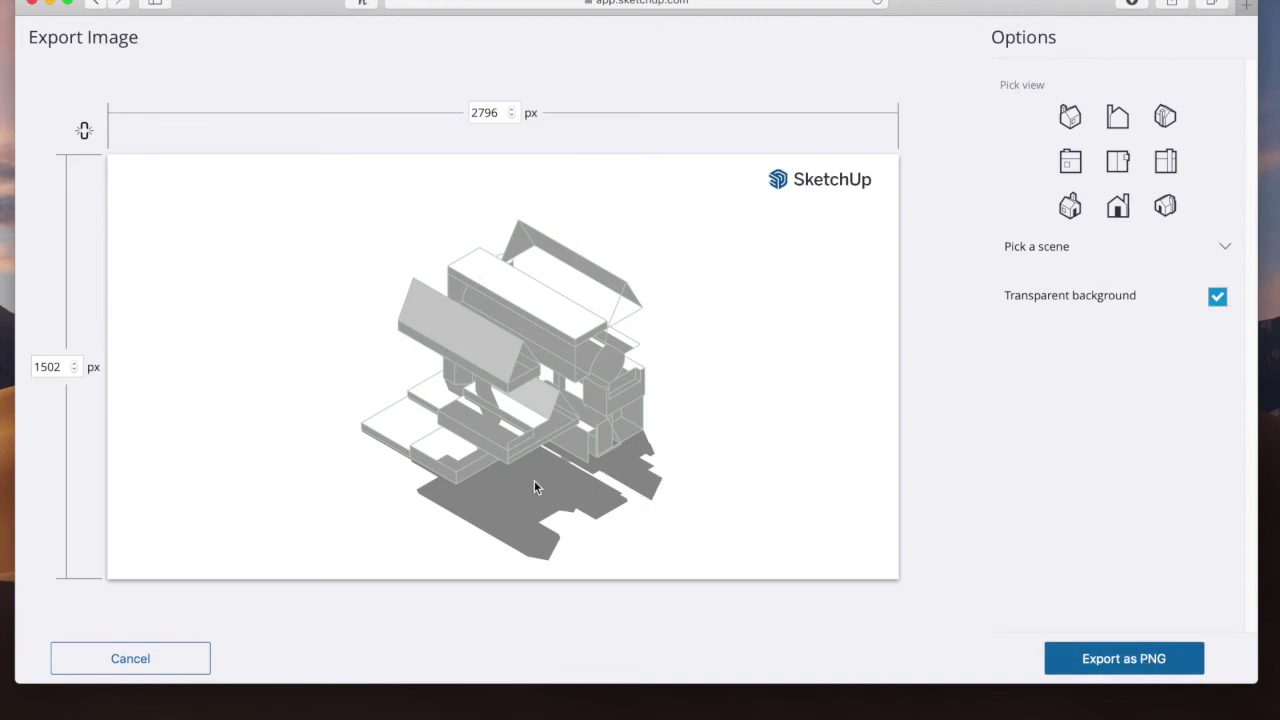
pyautogui.click(1114, 657)
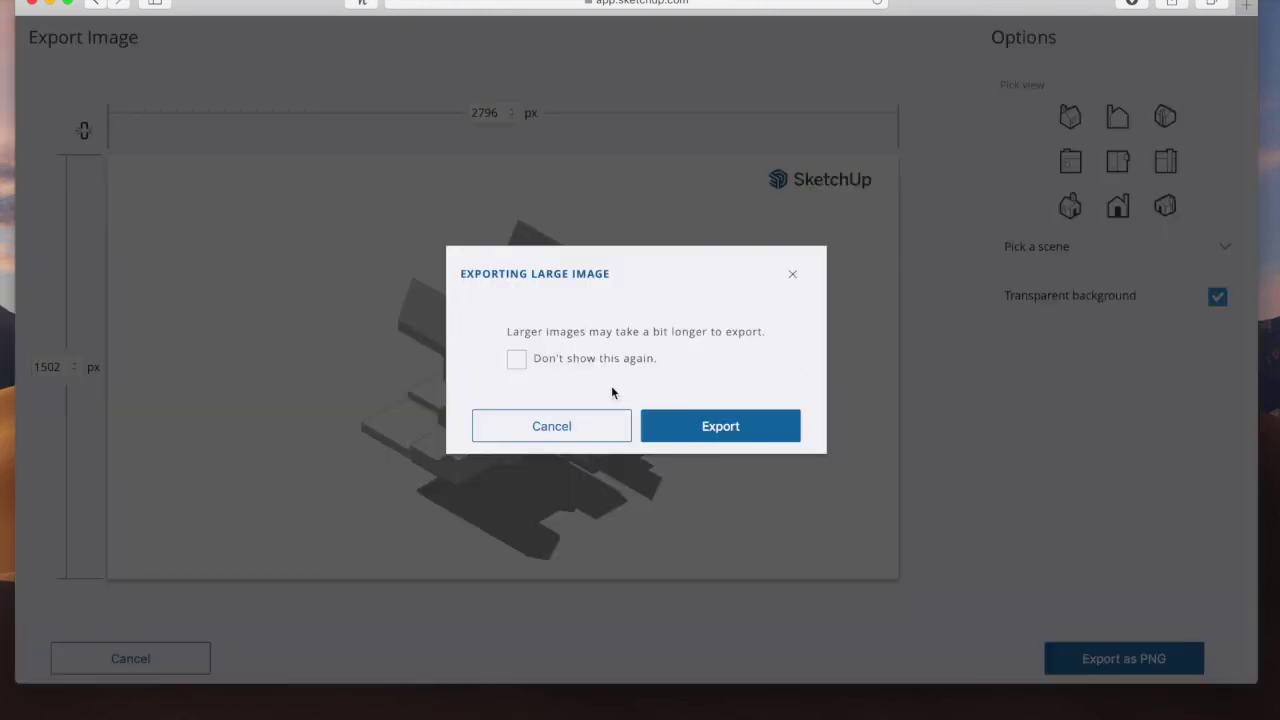
pyautogui.click(712, 428)
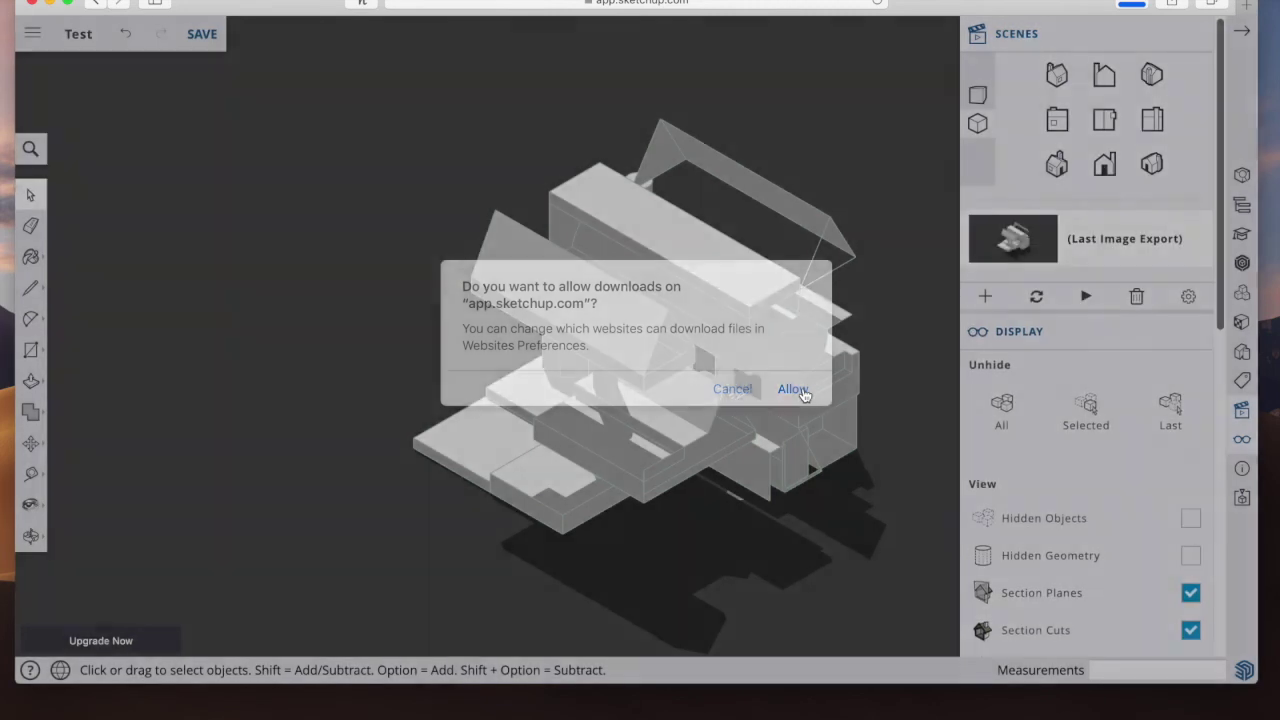
pyautogui.click(793, 388)
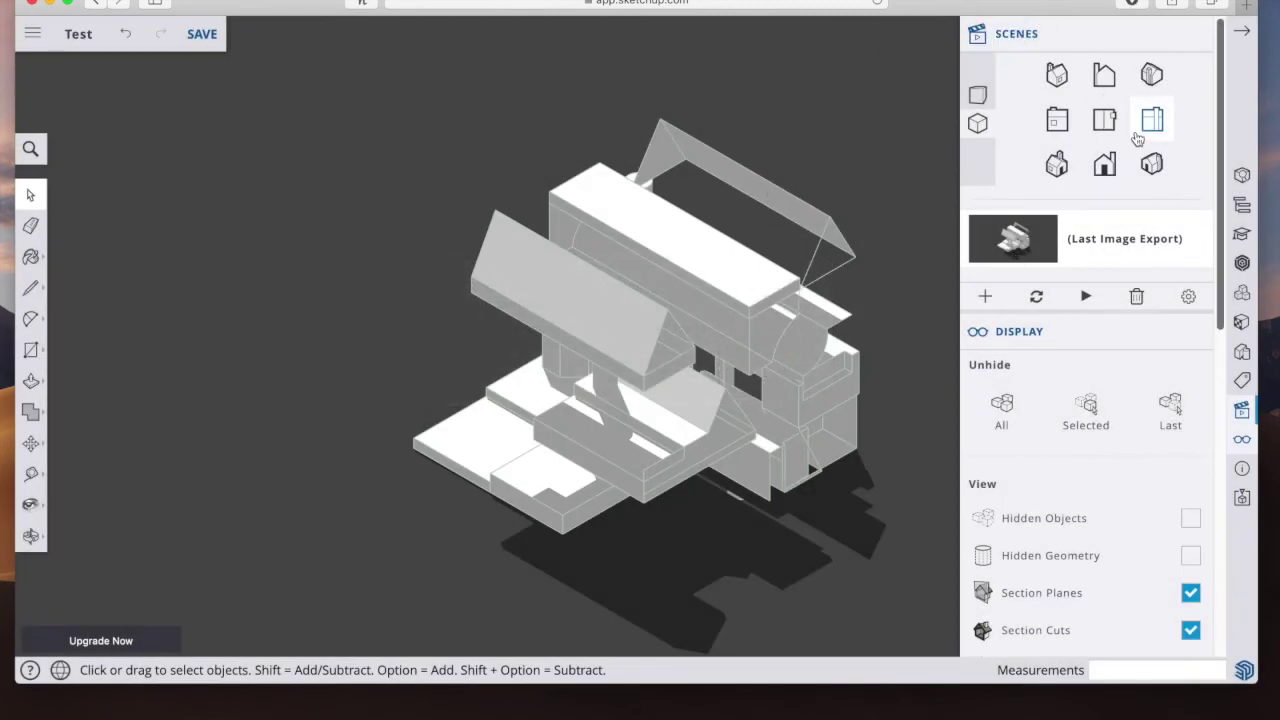
# Step: Show the model in the back-right isometric view and export it as a PNG with a transparent background
pyautogui.click(1106, 76)
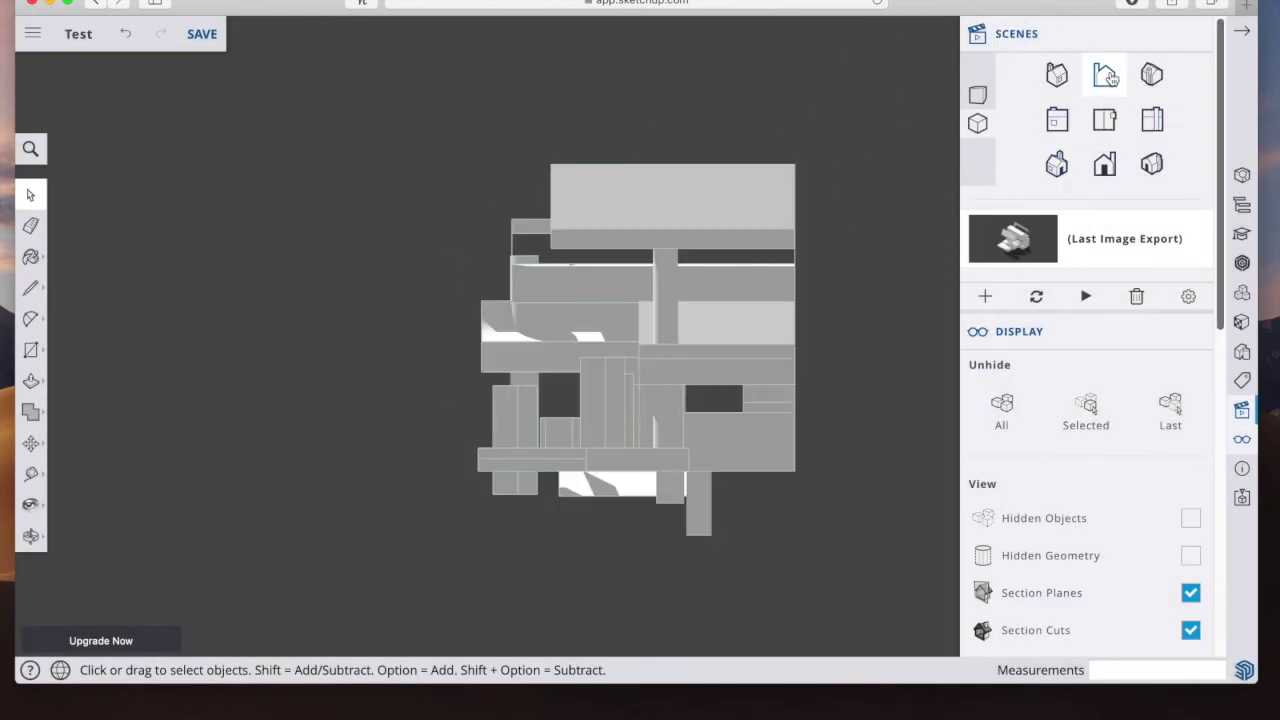
pyautogui.click(1151, 78)
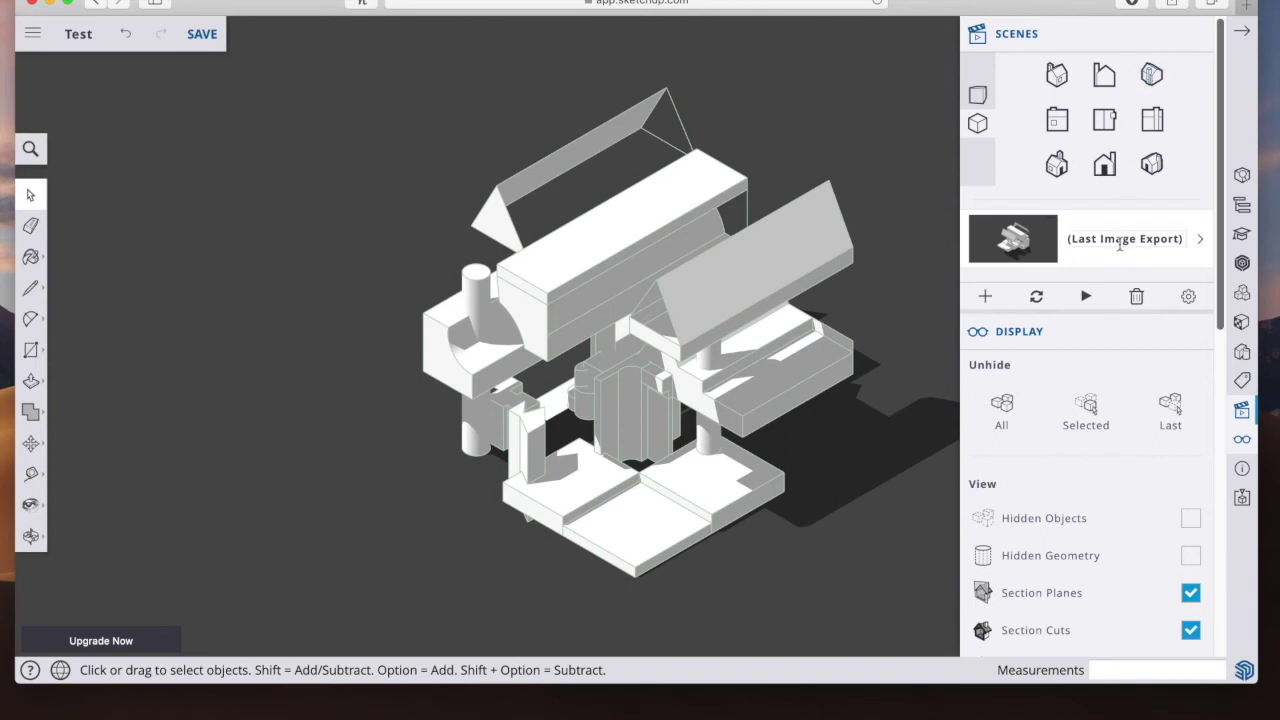
pyautogui.click(32, 33)
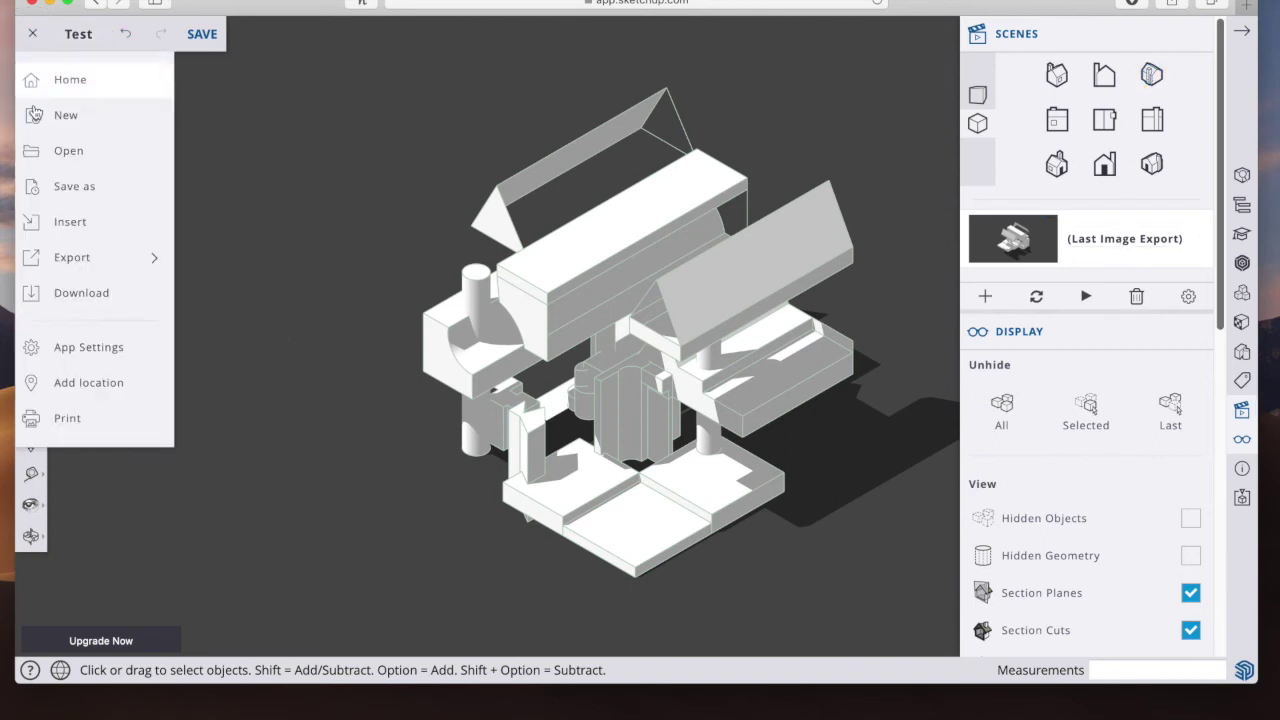
pyautogui.moveTo(95, 266)
pyautogui.click(222, 266)
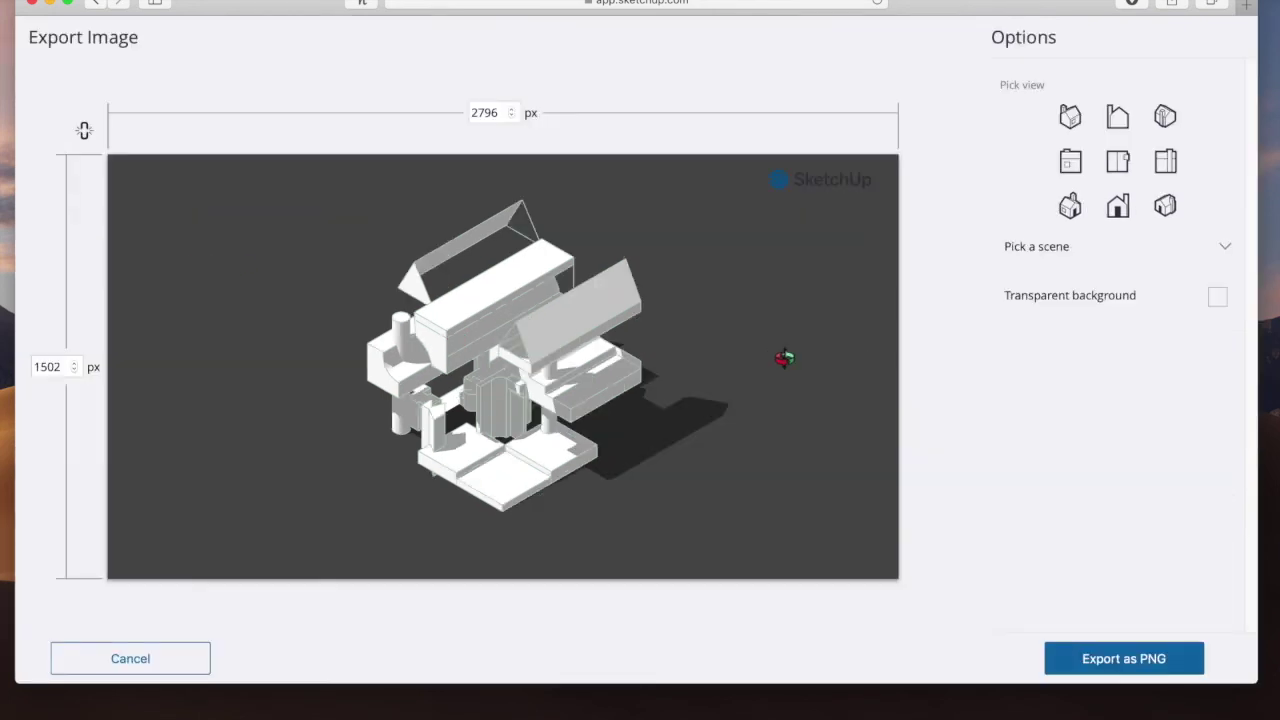
pyautogui.click(1216, 299)
pyautogui.click(1120, 658)
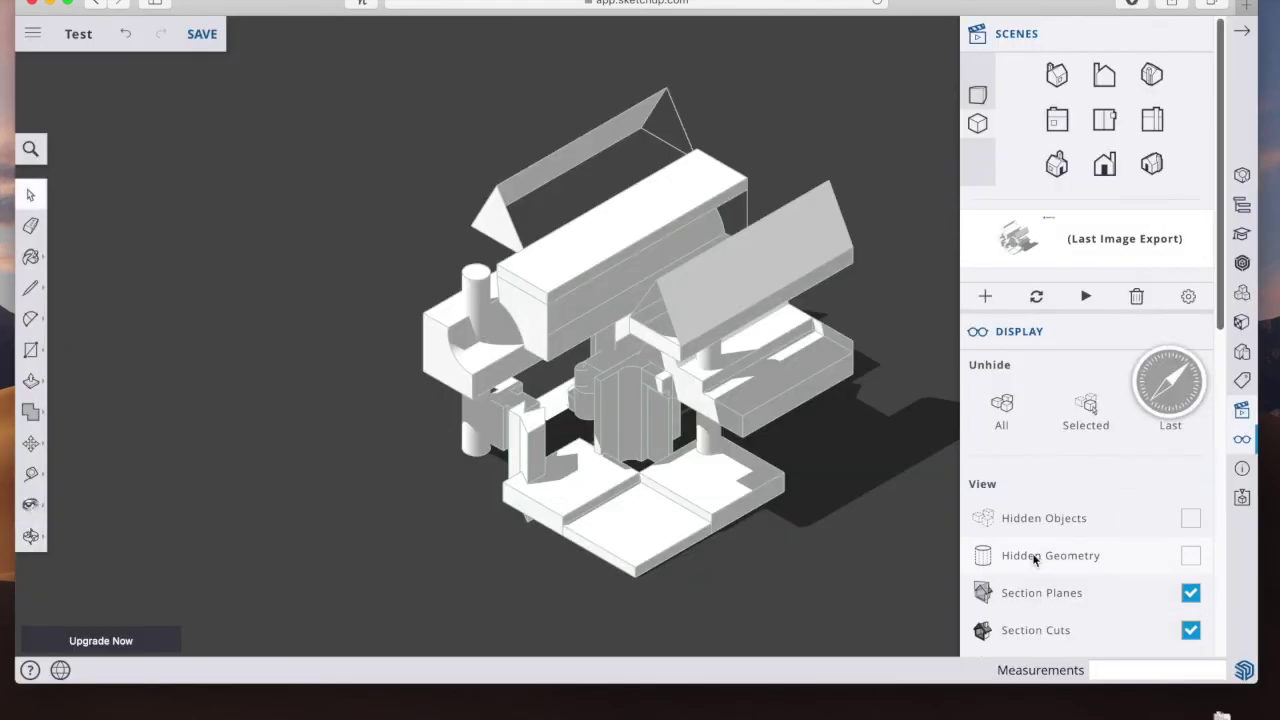
# Step: Show the model in the front-right isometric view and export it as a PNG with a transparent background
pyautogui.click(1155, 168)
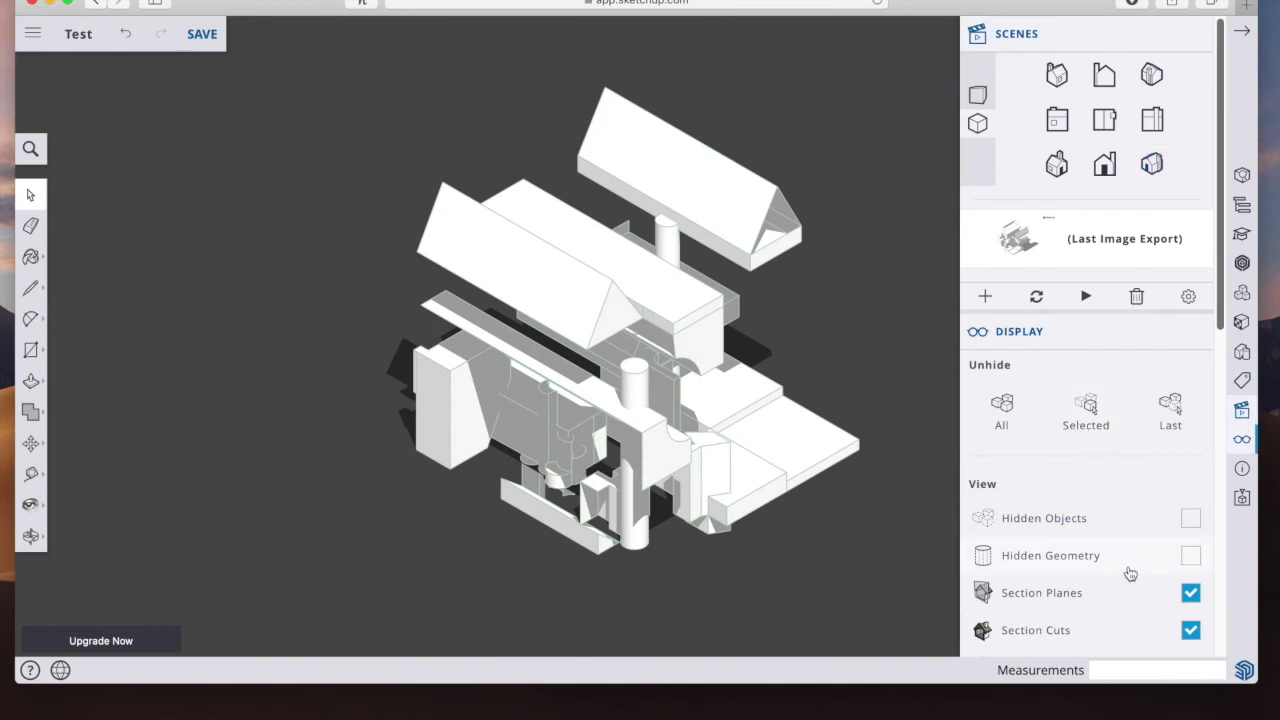
pyautogui.click(32, 33)
pyautogui.click(135, 262)
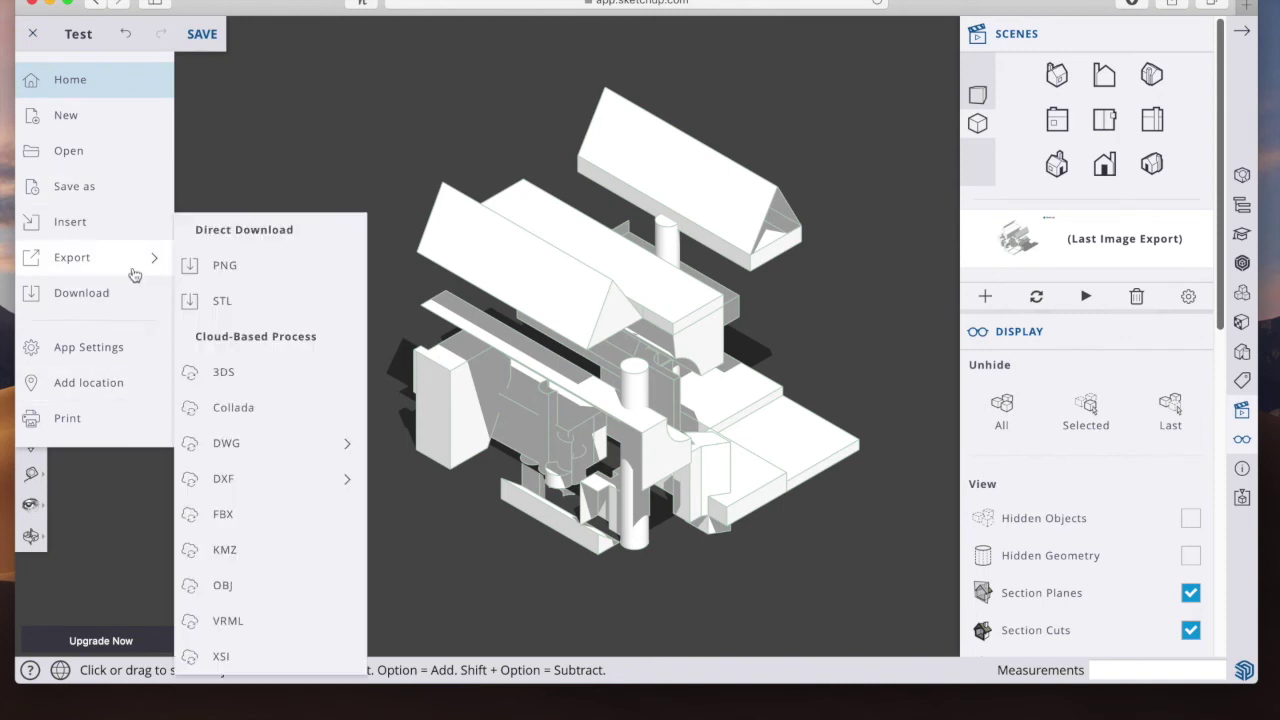
pyautogui.click(212, 272)
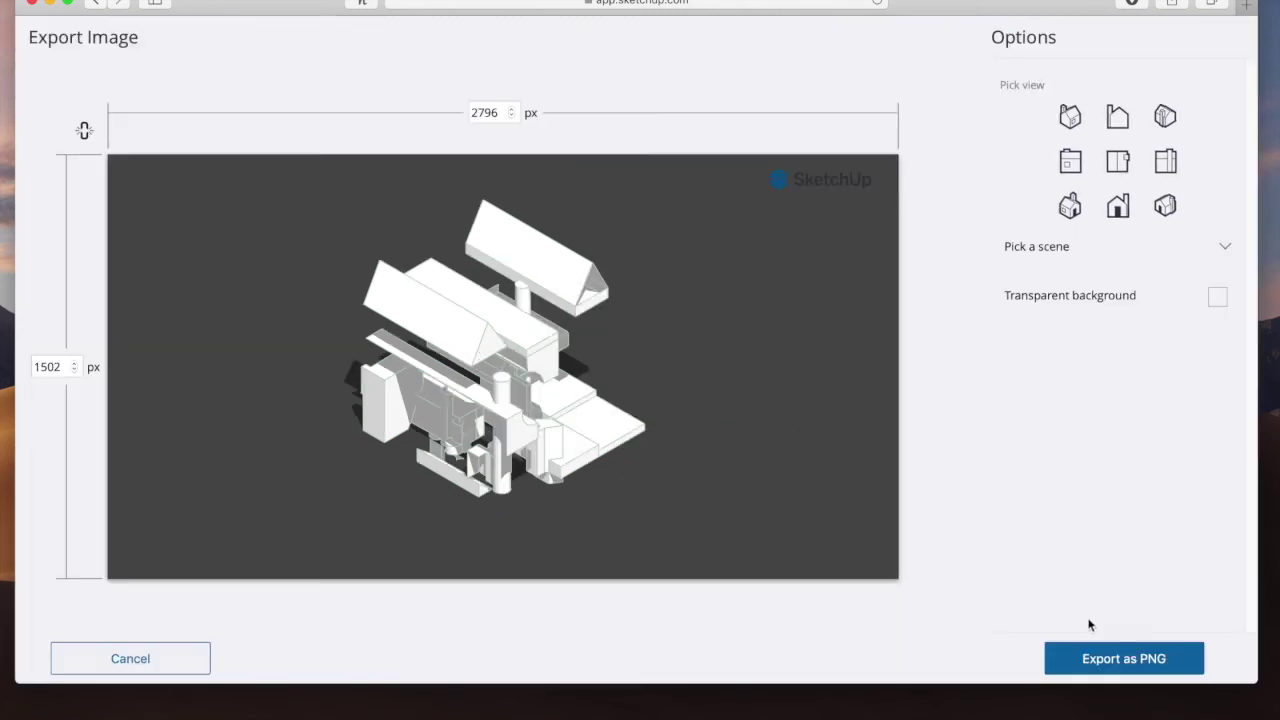
pyautogui.click(1218, 298)
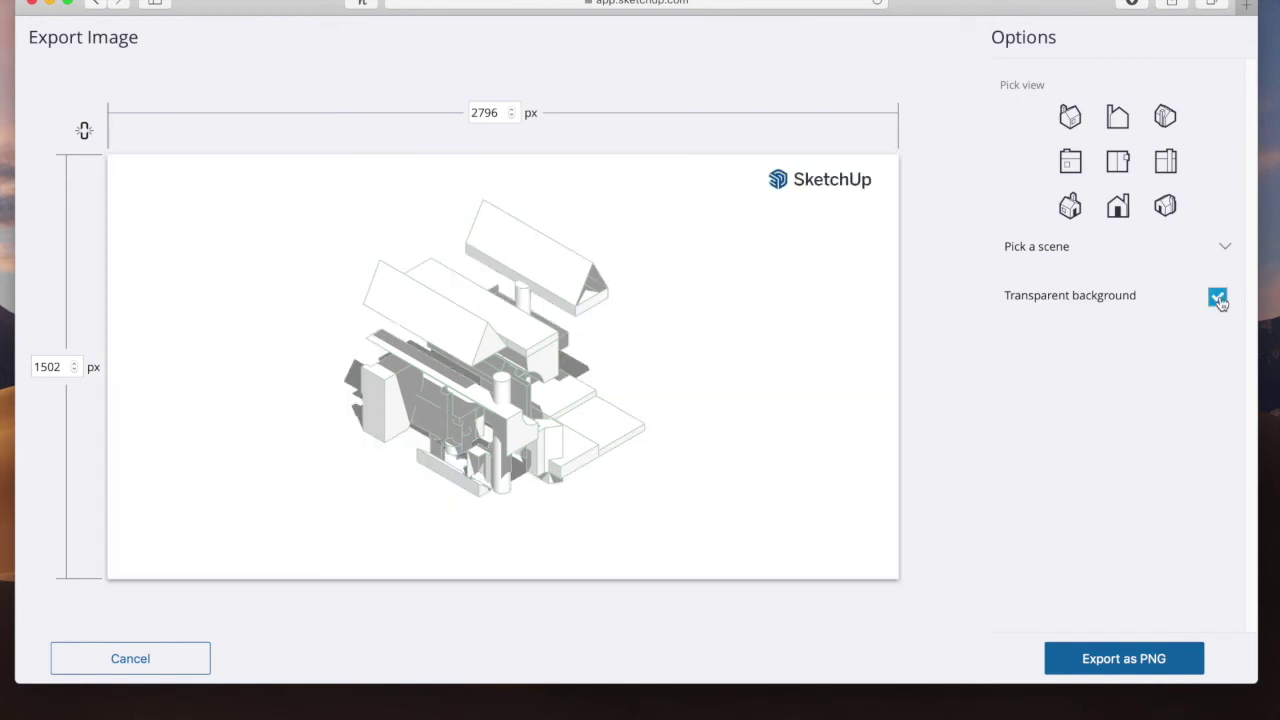
pyautogui.click(1132, 660)
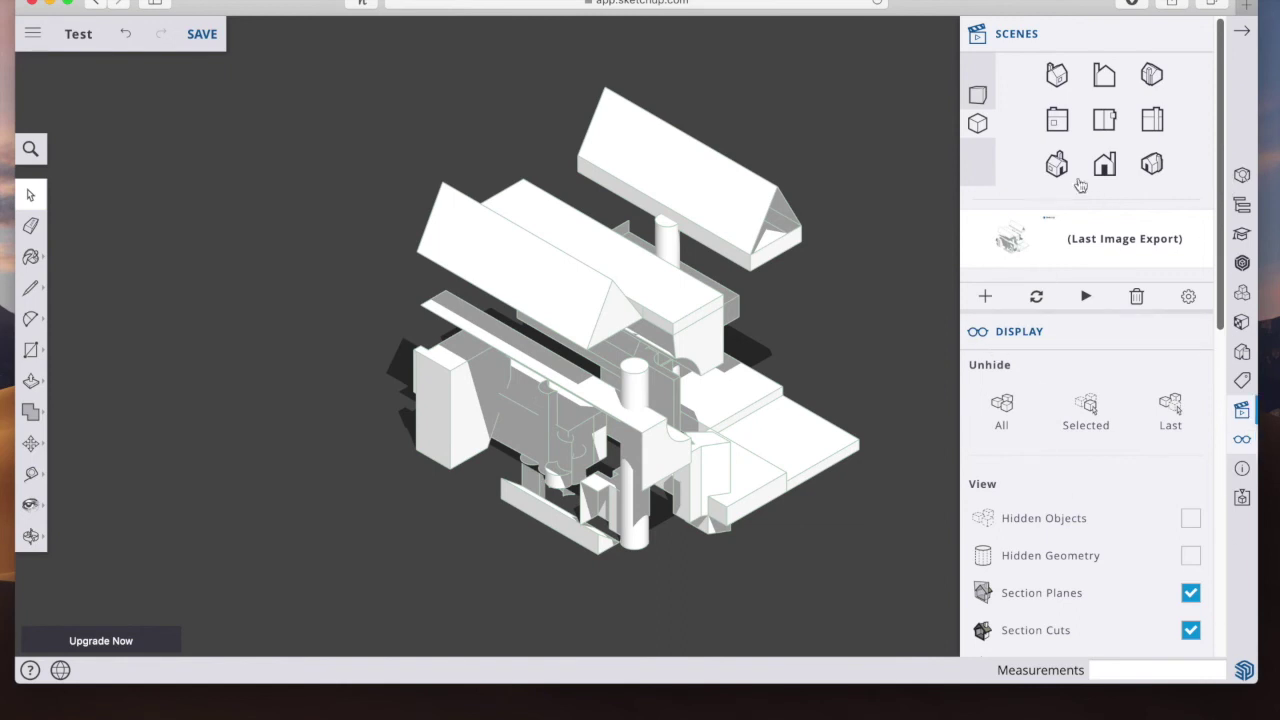
# Step: Switch the camera to the standard top view of the model
pyautogui.click(1057, 122)
pyautogui.click(1104, 122)
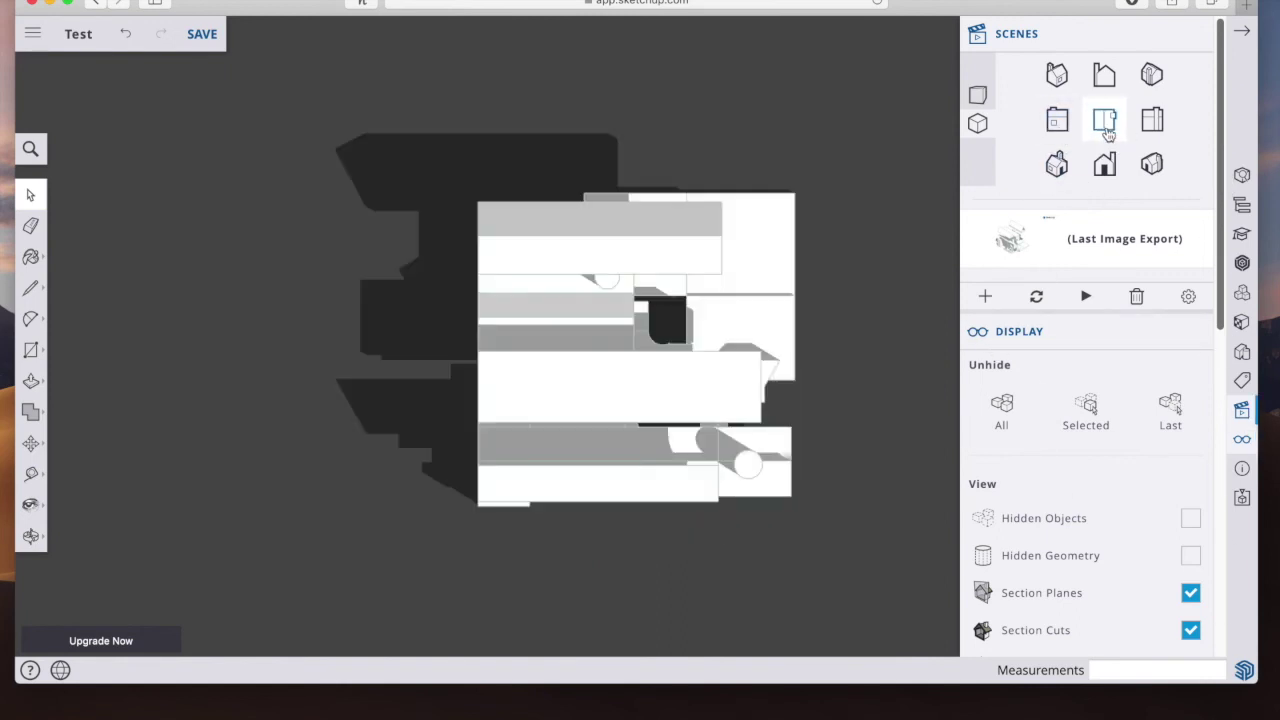
pyautogui.click(33, 33)
pyautogui.moveTo(109, 258)
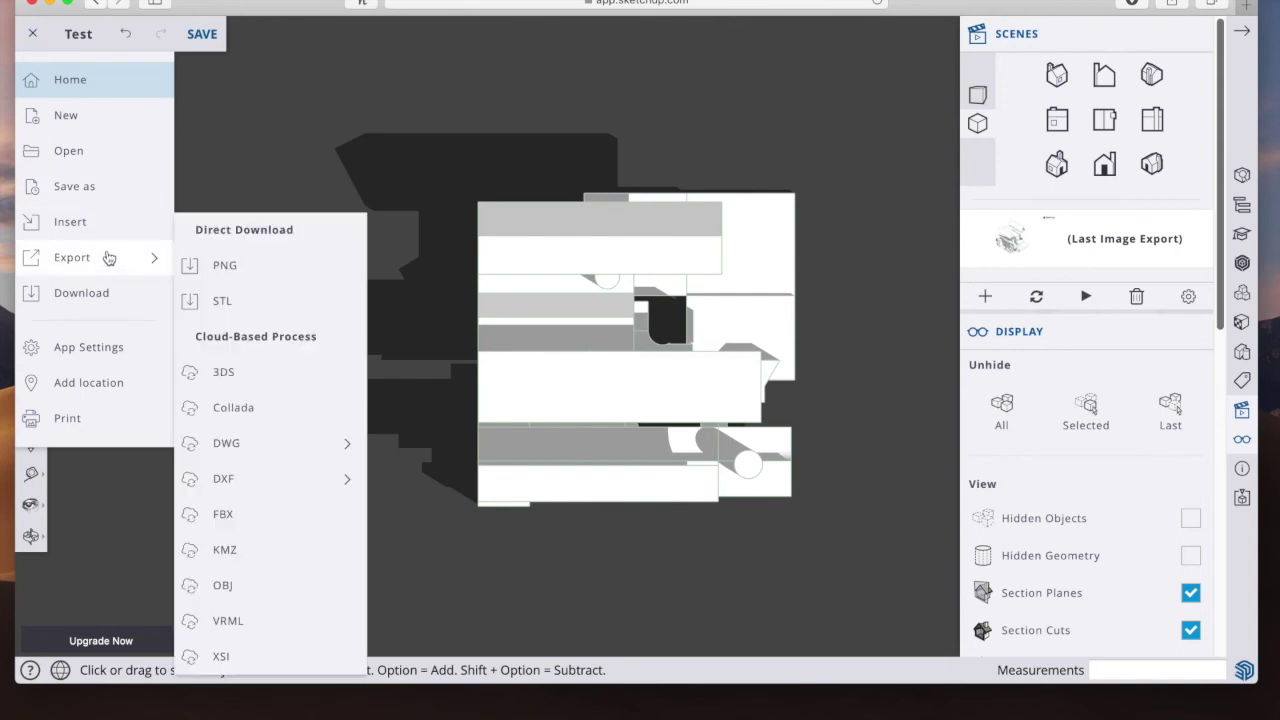
pyautogui.click(226, 265)
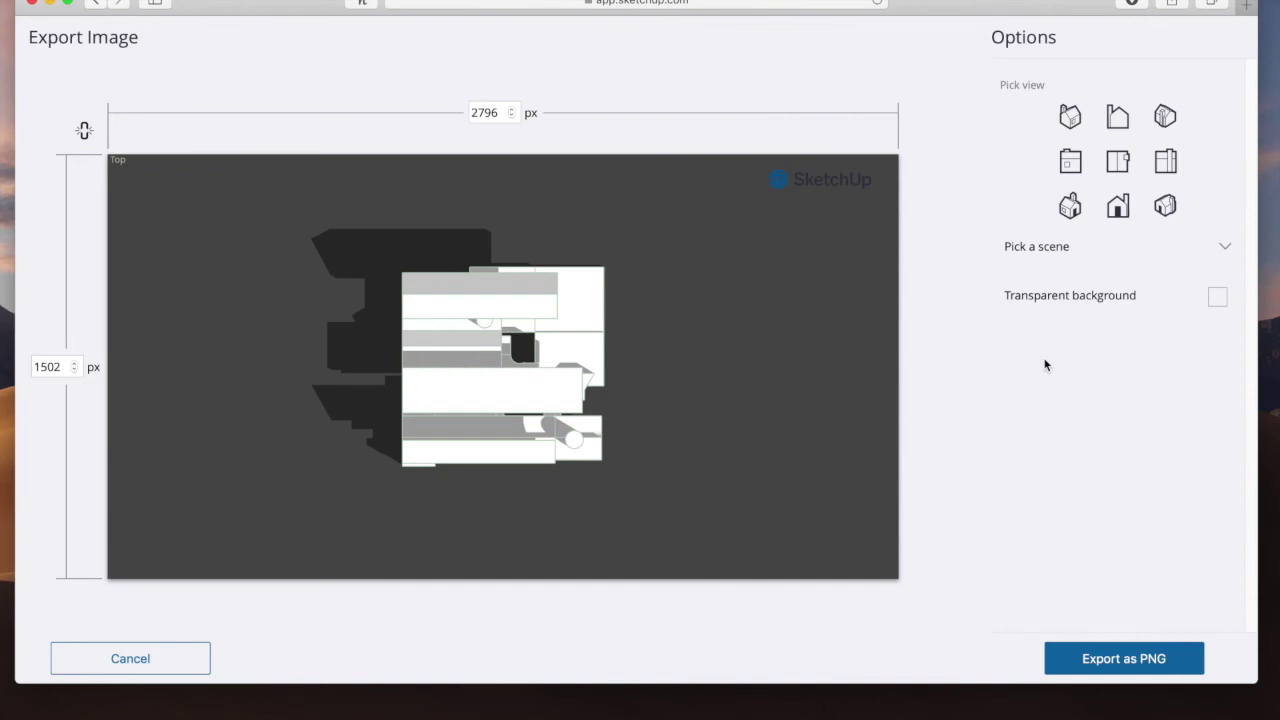
pyautogui.click(1118, 162)
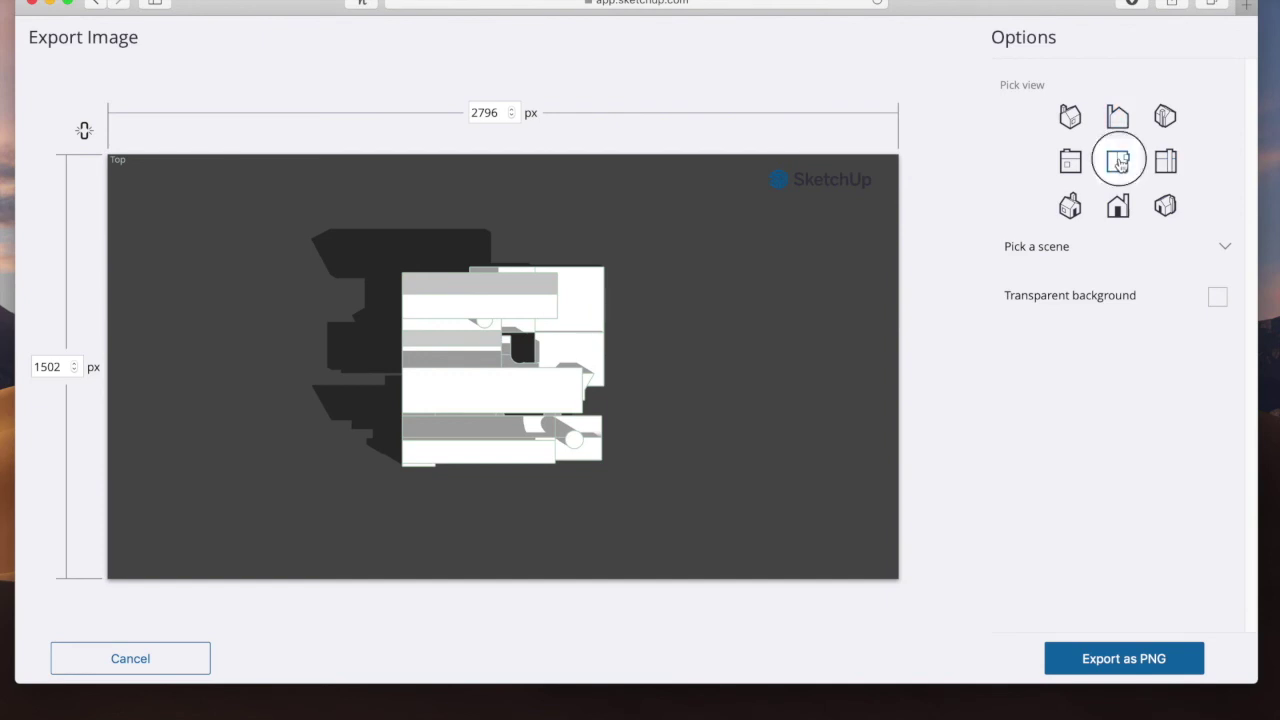
pyautogui.click(1218, 298)
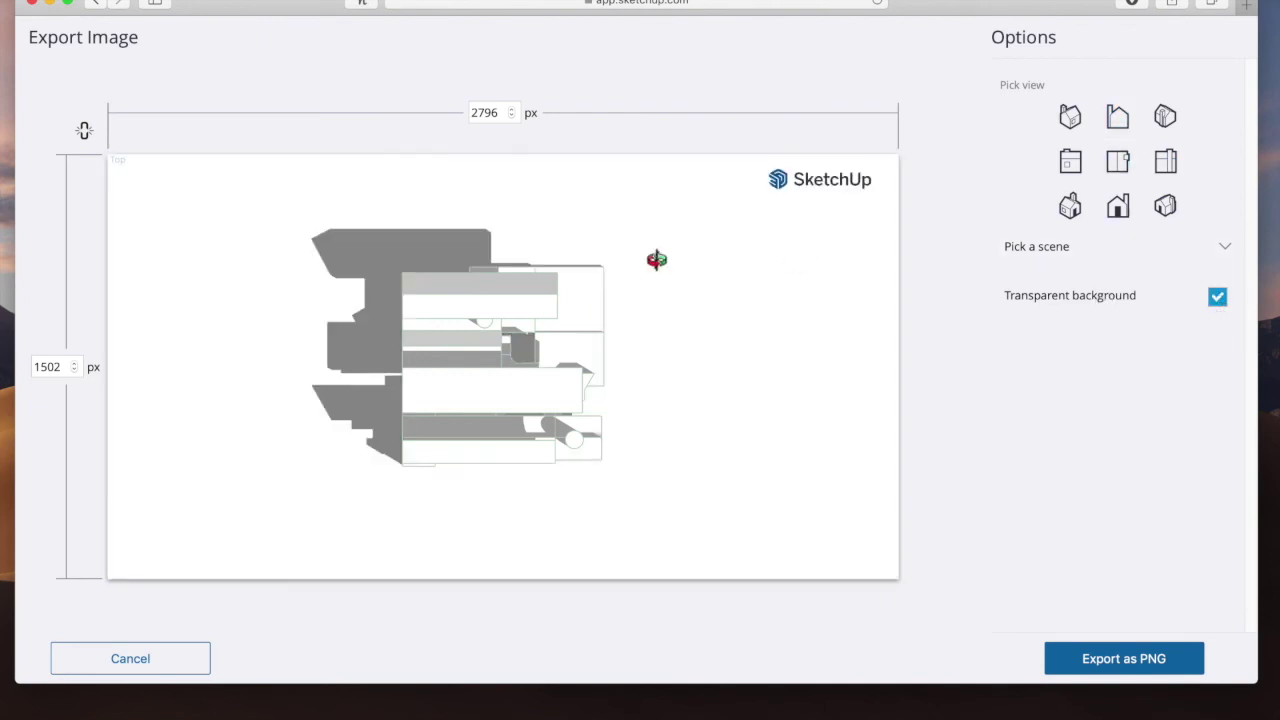
pyautogui.click(130, 658)
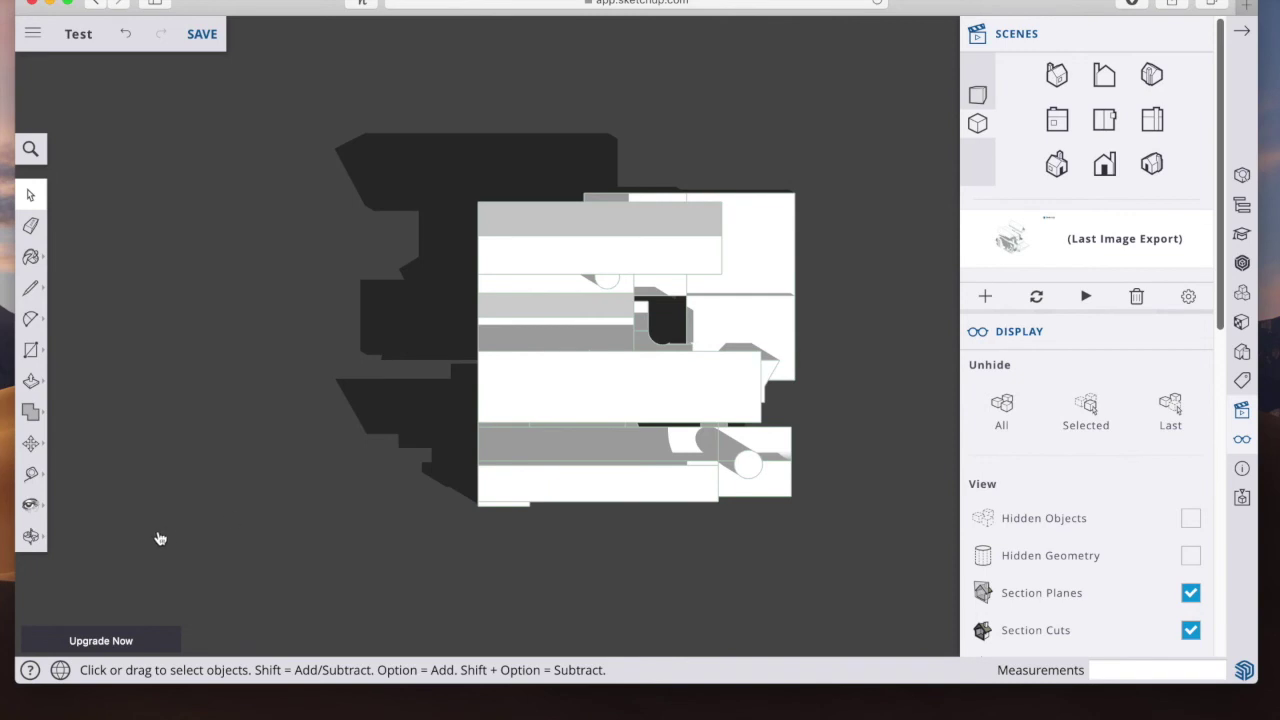
# Step: Export the top view as a PNG image with a transparent background
pyautogui.click(32, 33)
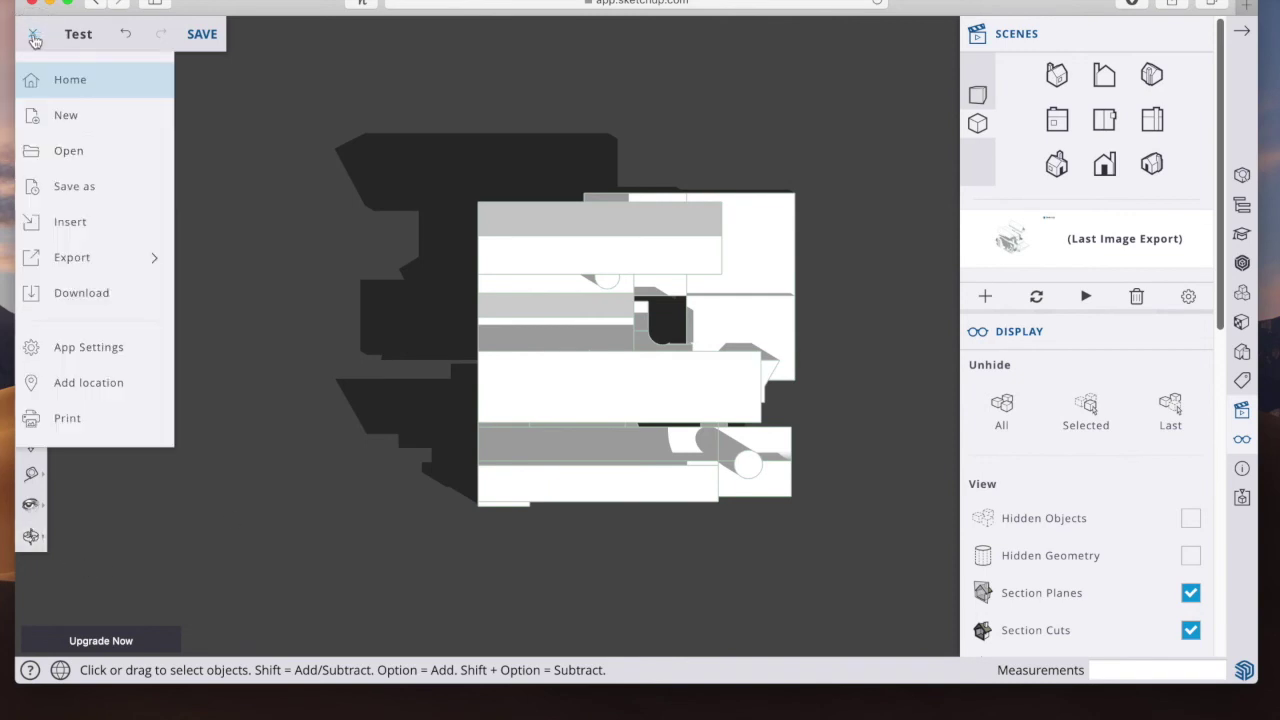
pyautogui.moveTo(121, 263)
pyautogui.click(243, 264)
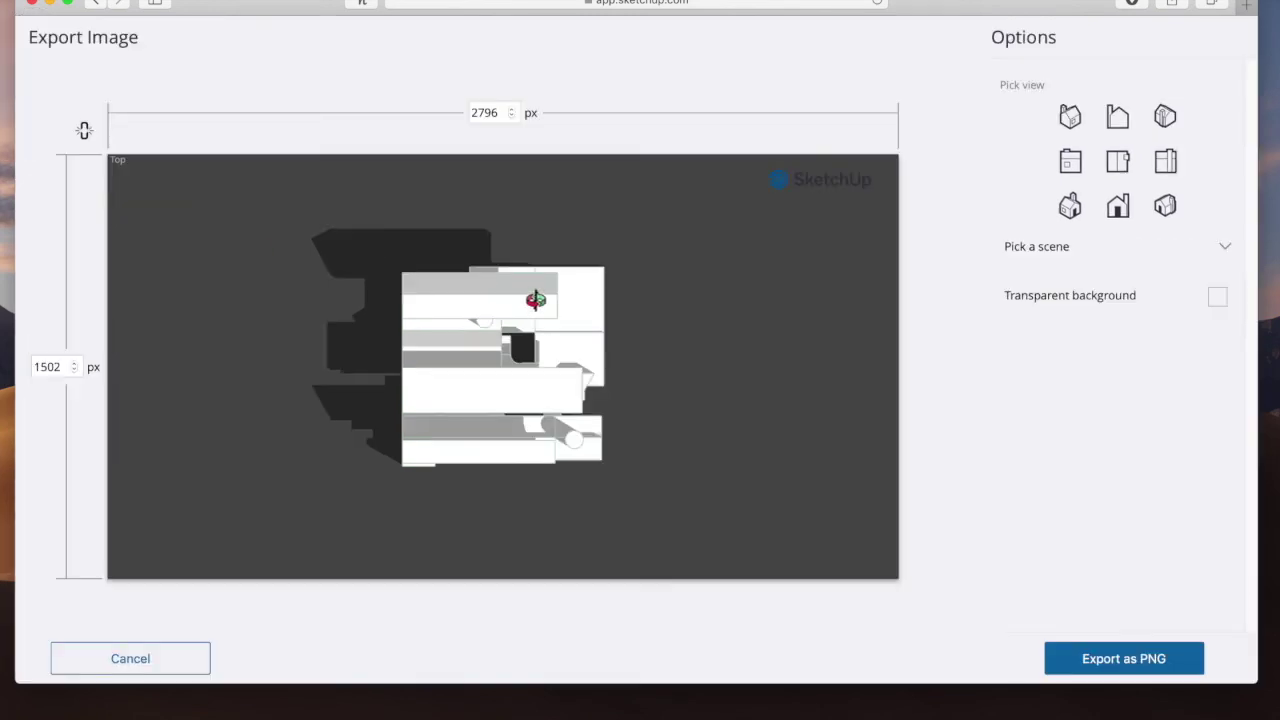
pyautogui.click(1217, 298)
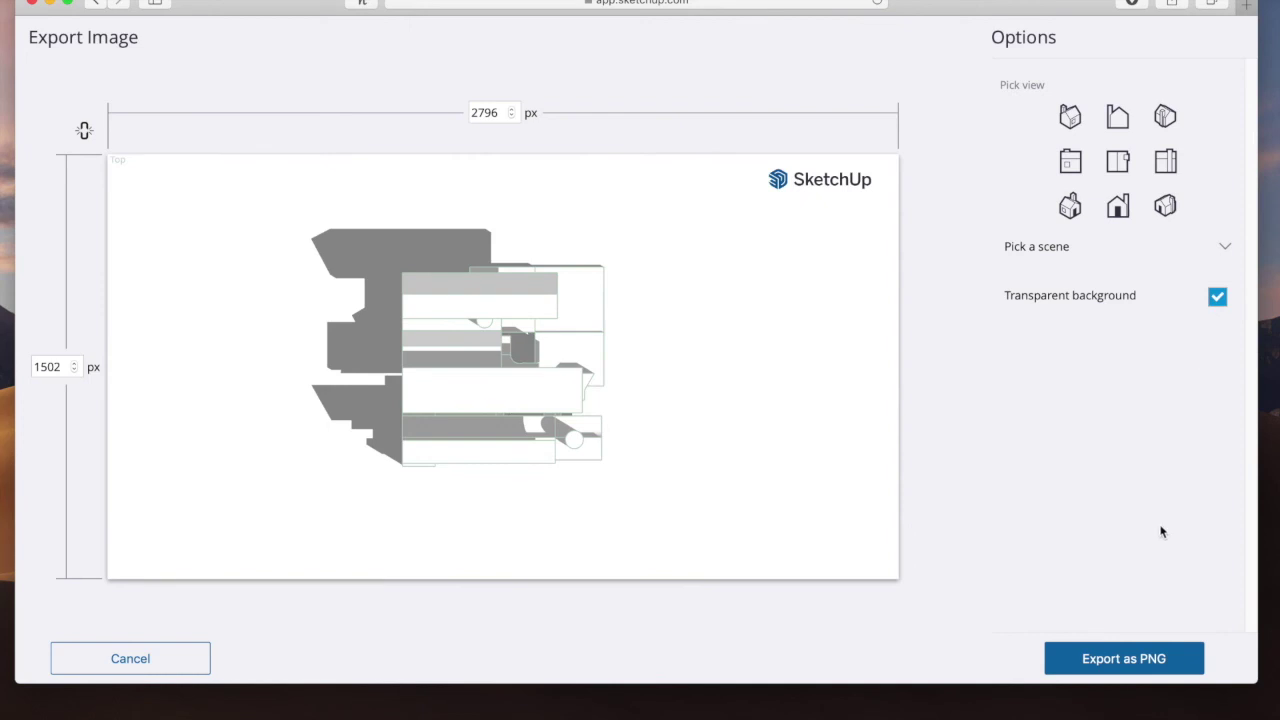
pyautogui.click(1153, 662)
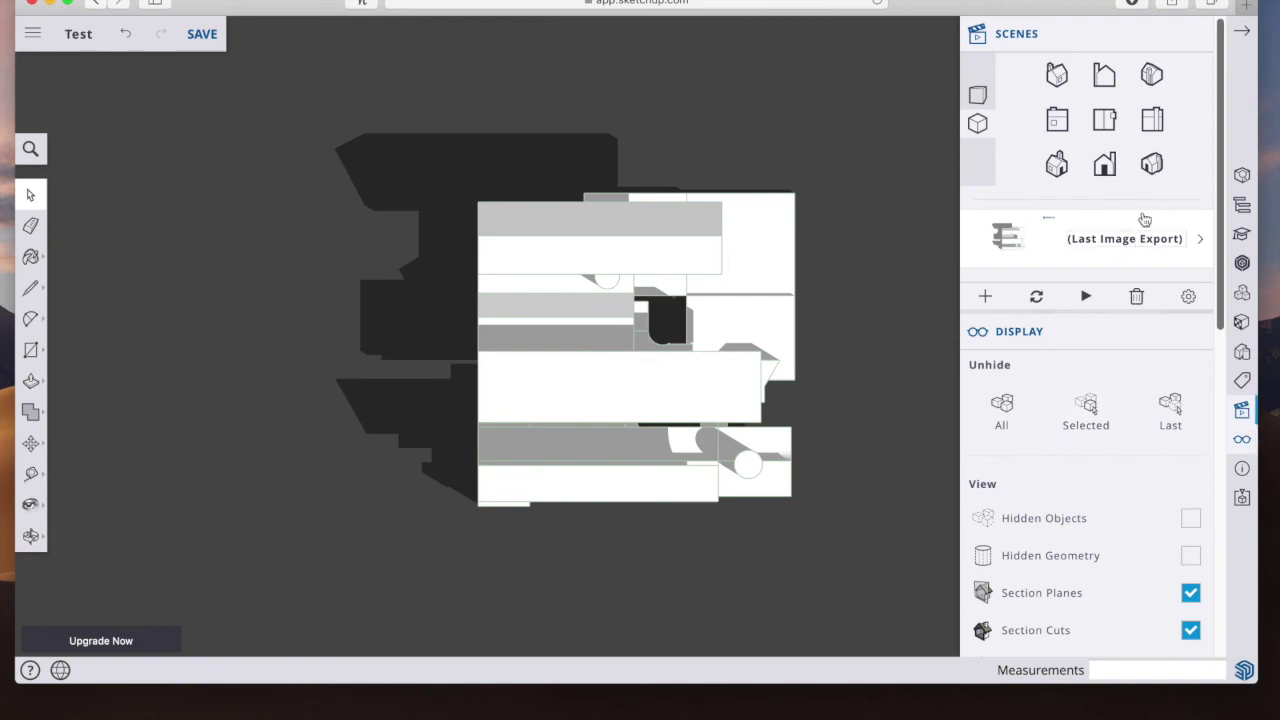
# Step: Show the model in the standard right view and export it as a PNG with a transparent background
pyautogui.click(1160, 130)
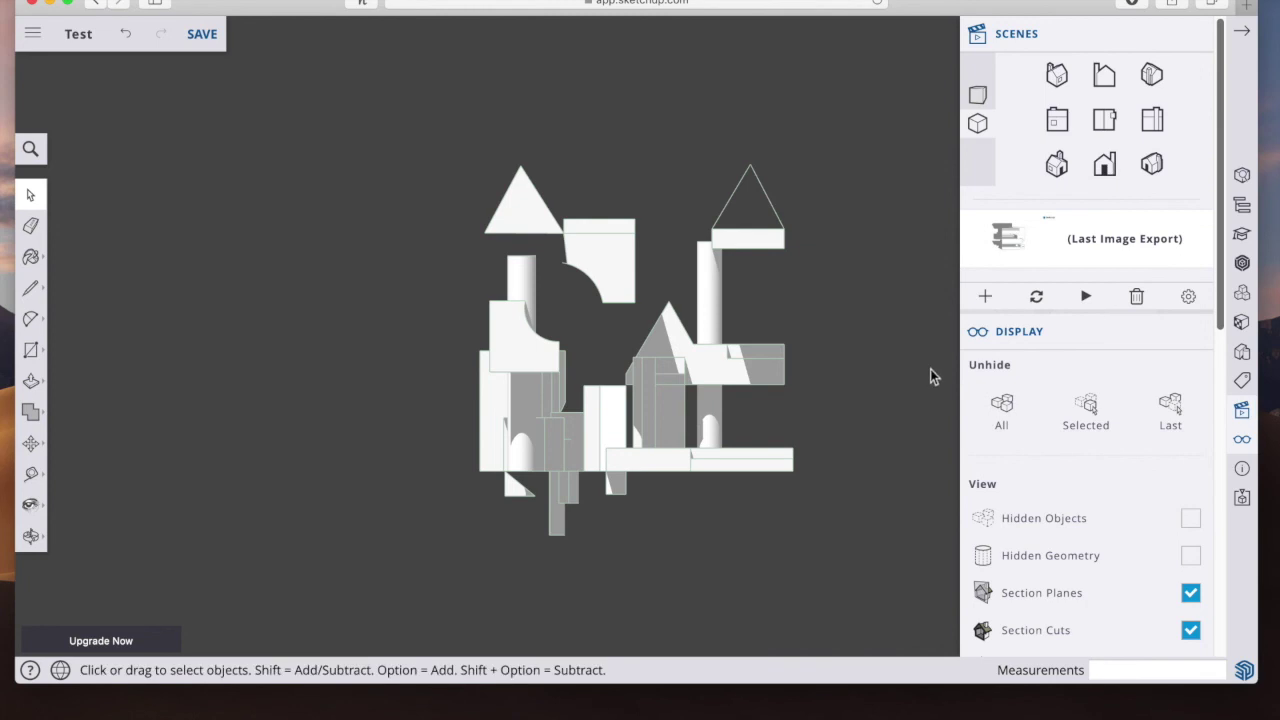
pyautogui.click(32, 34)
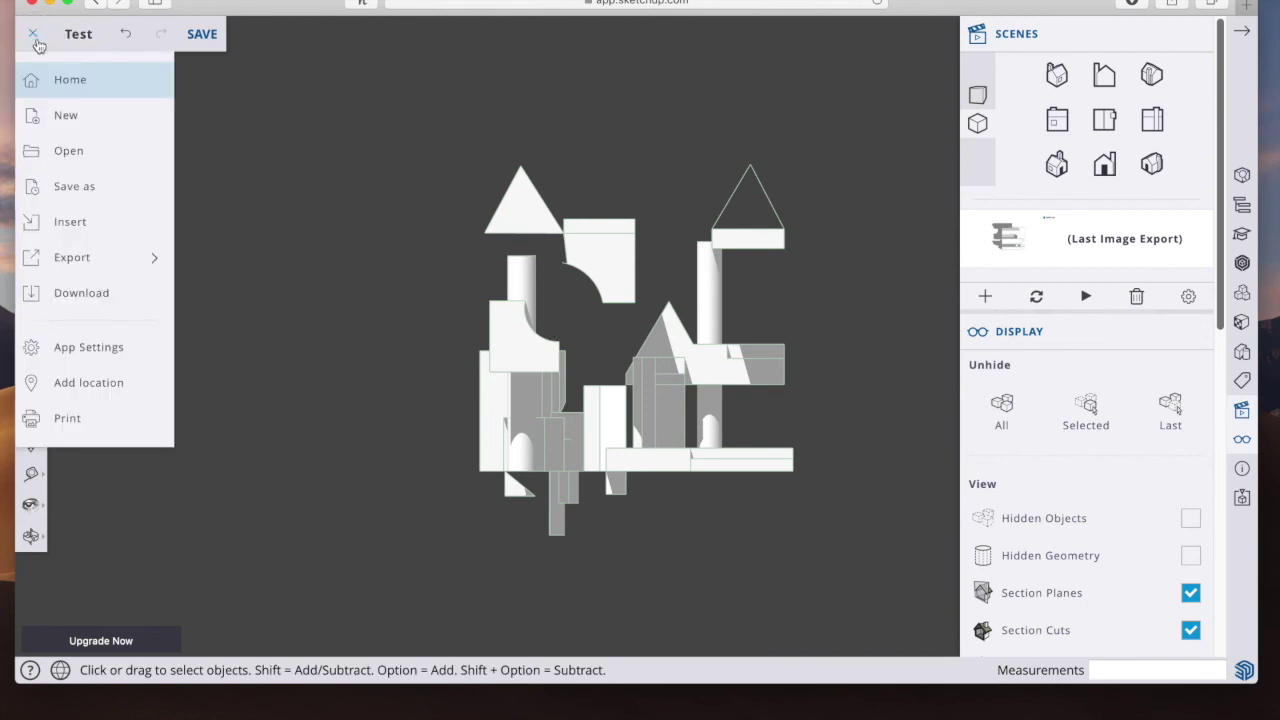
pyautogui.click(75, 257)
pyautogui.click(224, 265)
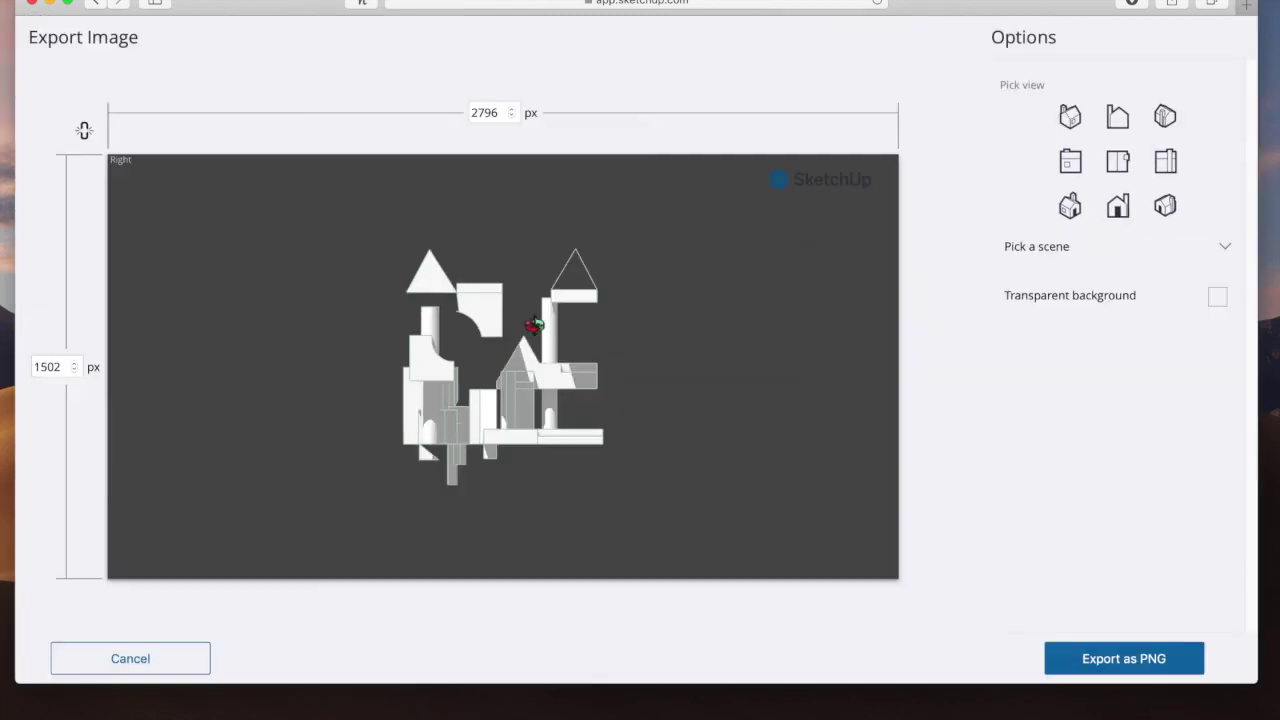
pyautogui.click(1218, 302)
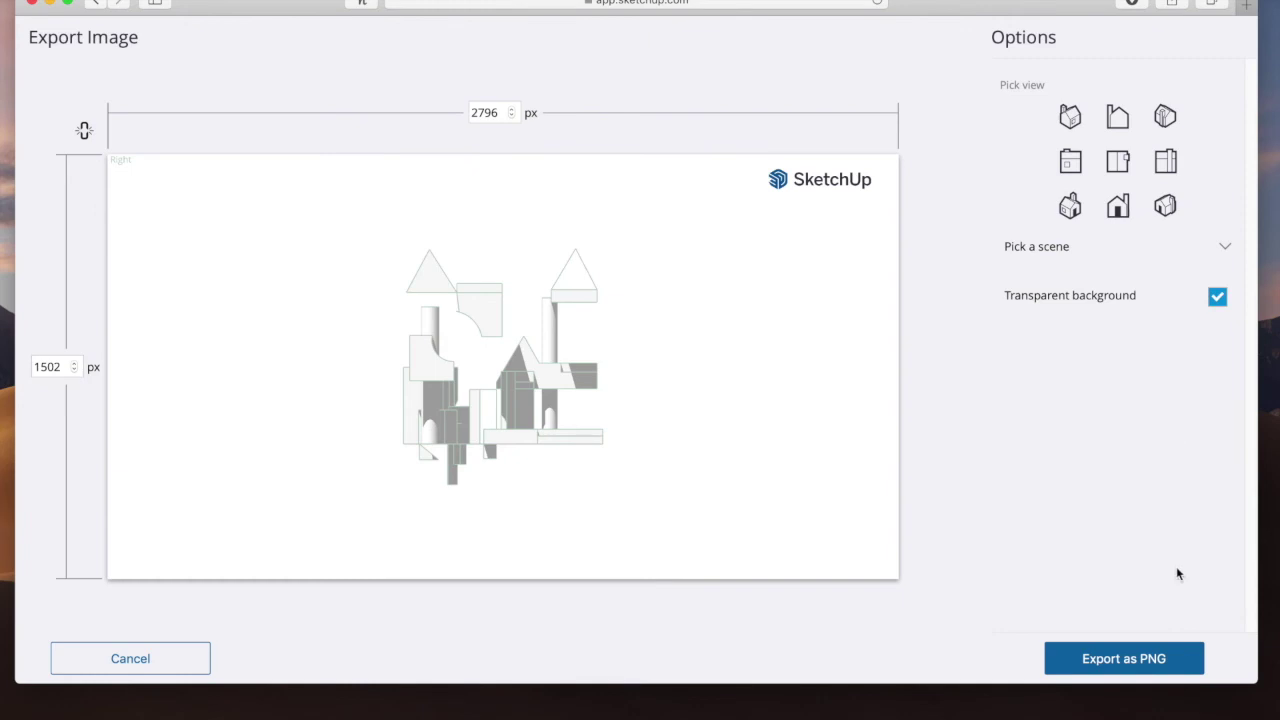
pyautogui.click(1155, 660)
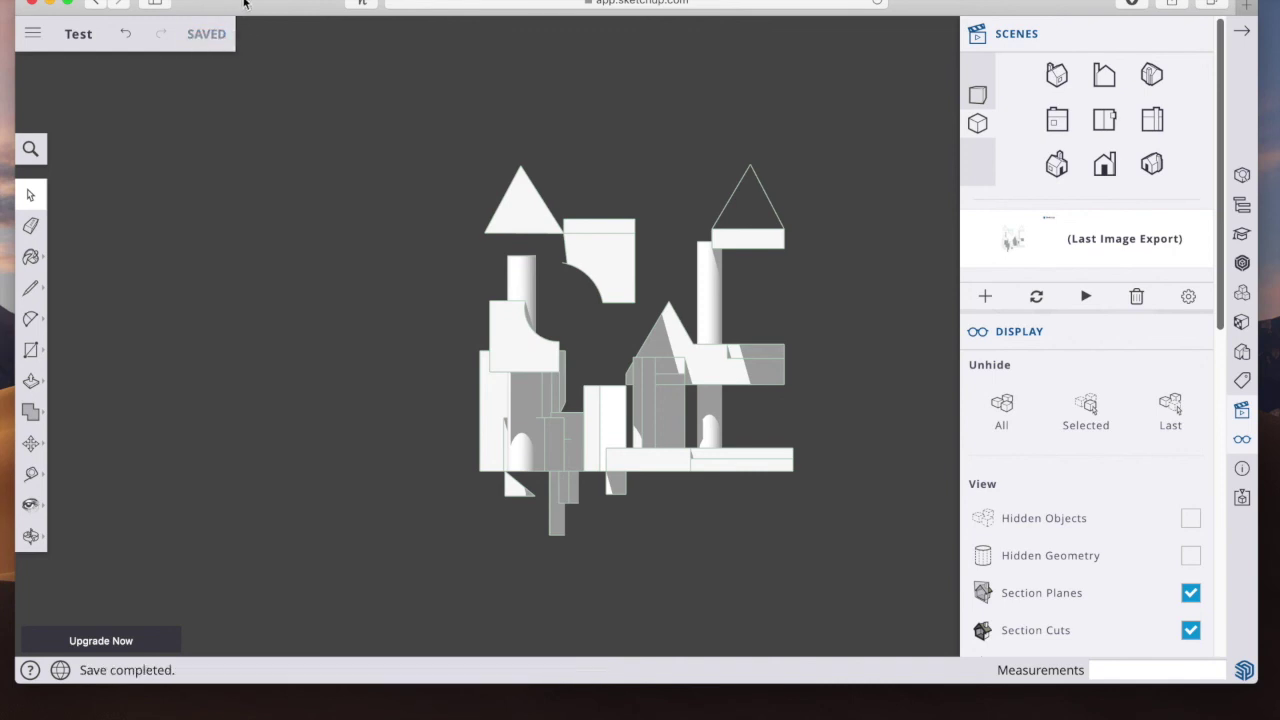
# Step: Close the browser window, switch to Microsoft PowerPoint and create a new presentation with the Mesh theme
pyautogui.click(31, 4)
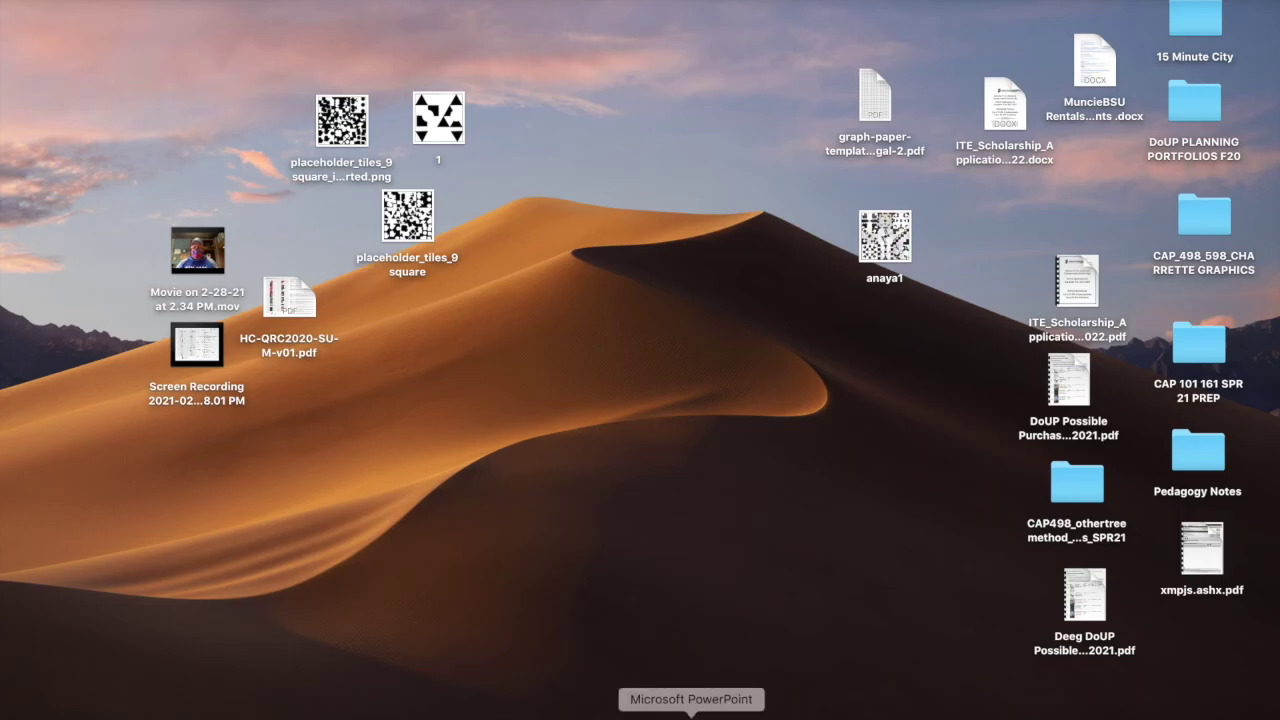
pyautogui.click(691, 713)
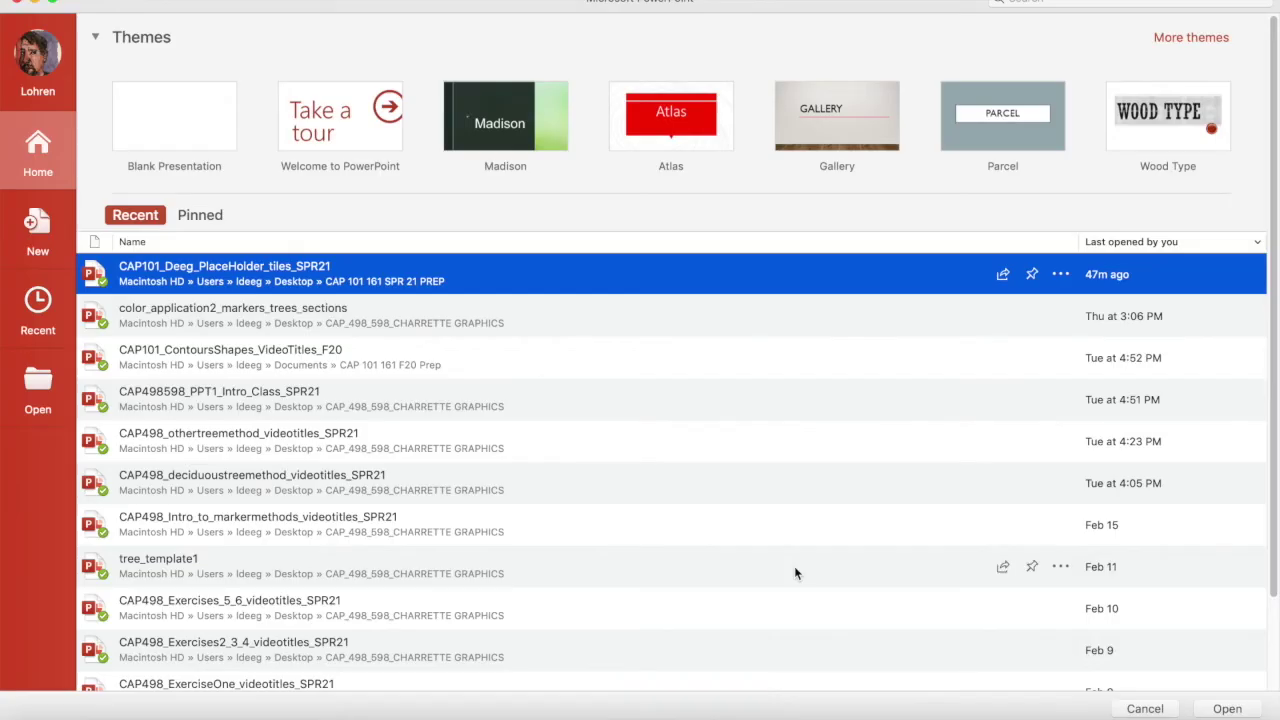
pyautogui.click(45, 231)
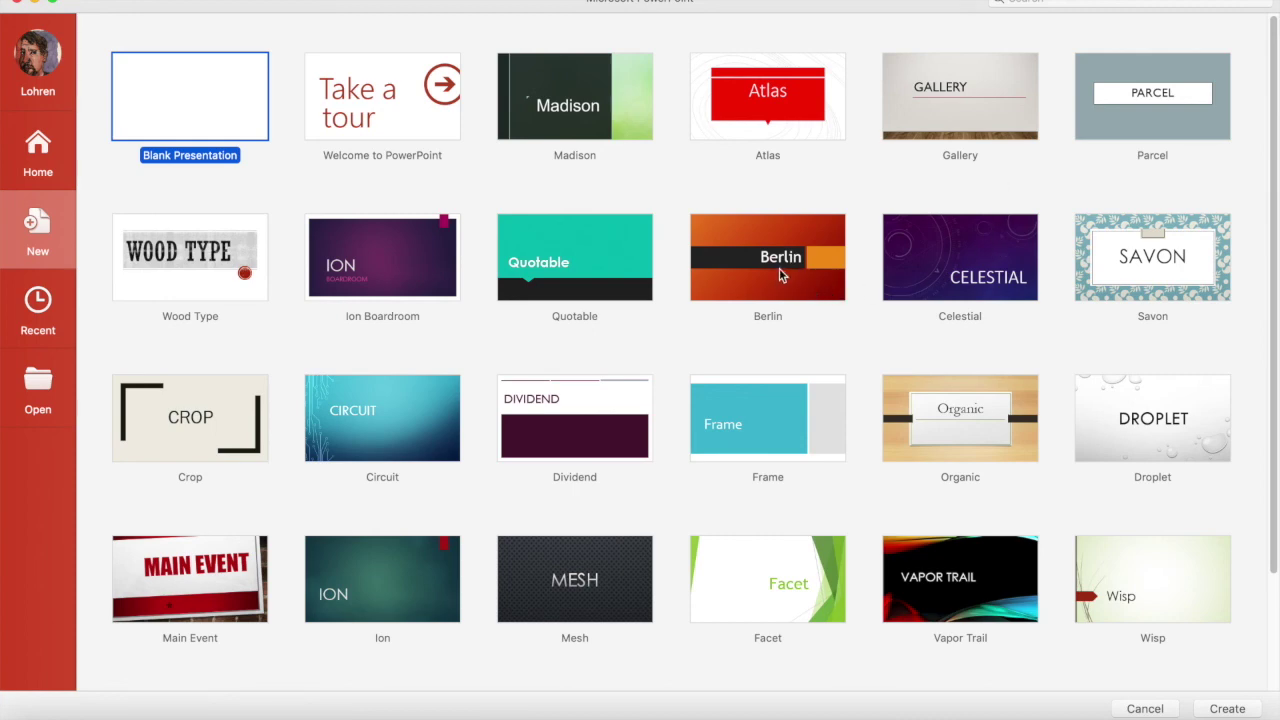
pyautogui.click(407, 571)
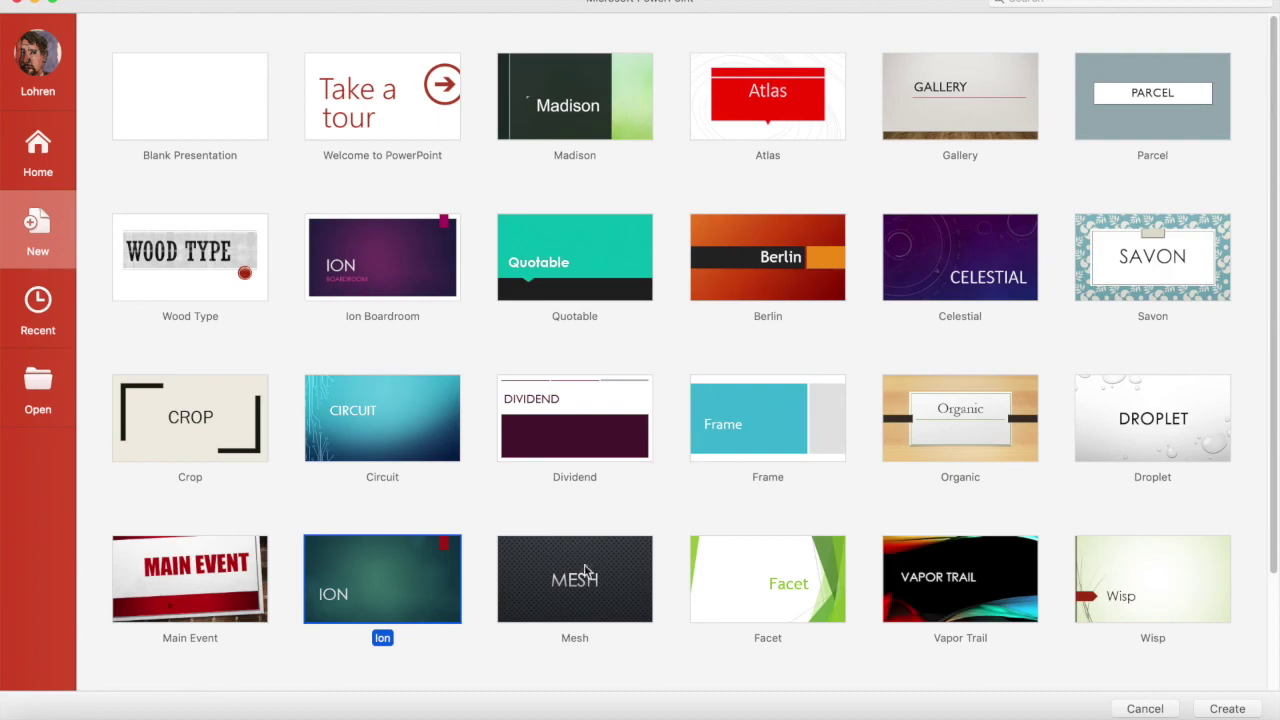
pyautogui.click(535, 571)
pyautogui.doubleClick(532, 577)
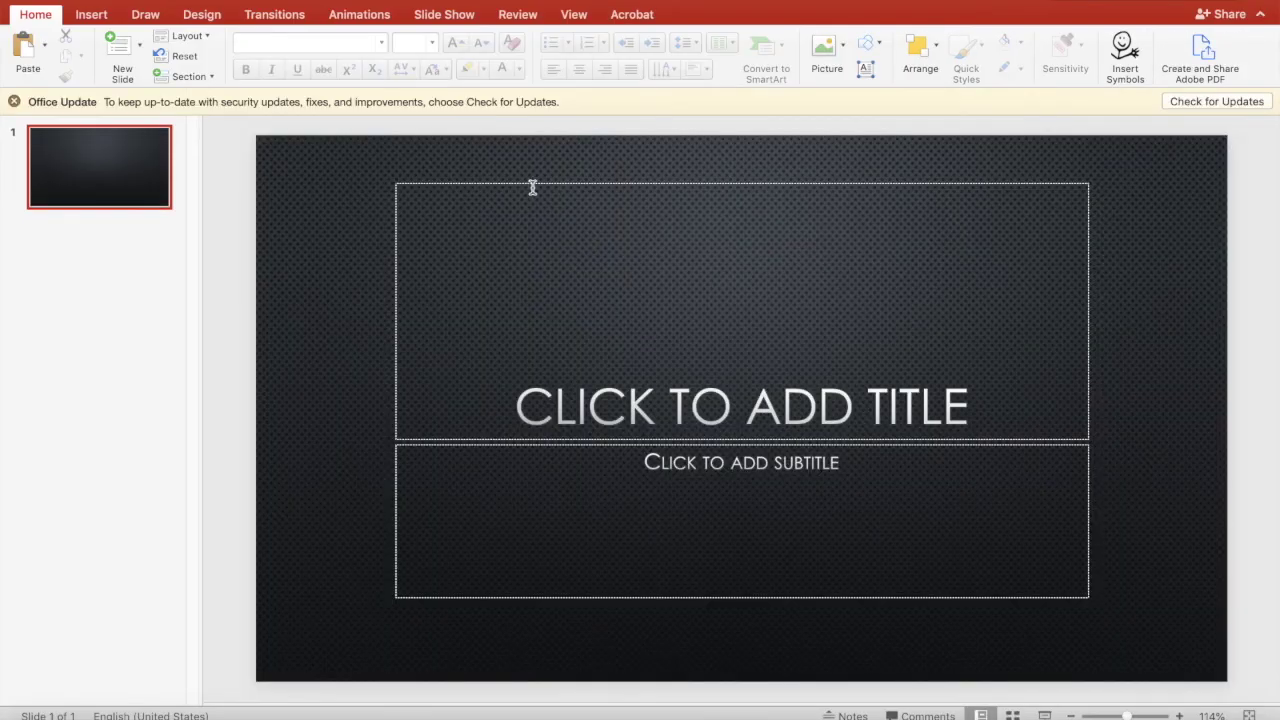
# Step: Delete the title and subtitle placeholders from the first slide
pyautogui.moveTo(354, 155); pyautogui.dragTo(1158, 660)
pyautogui.press('Delete')
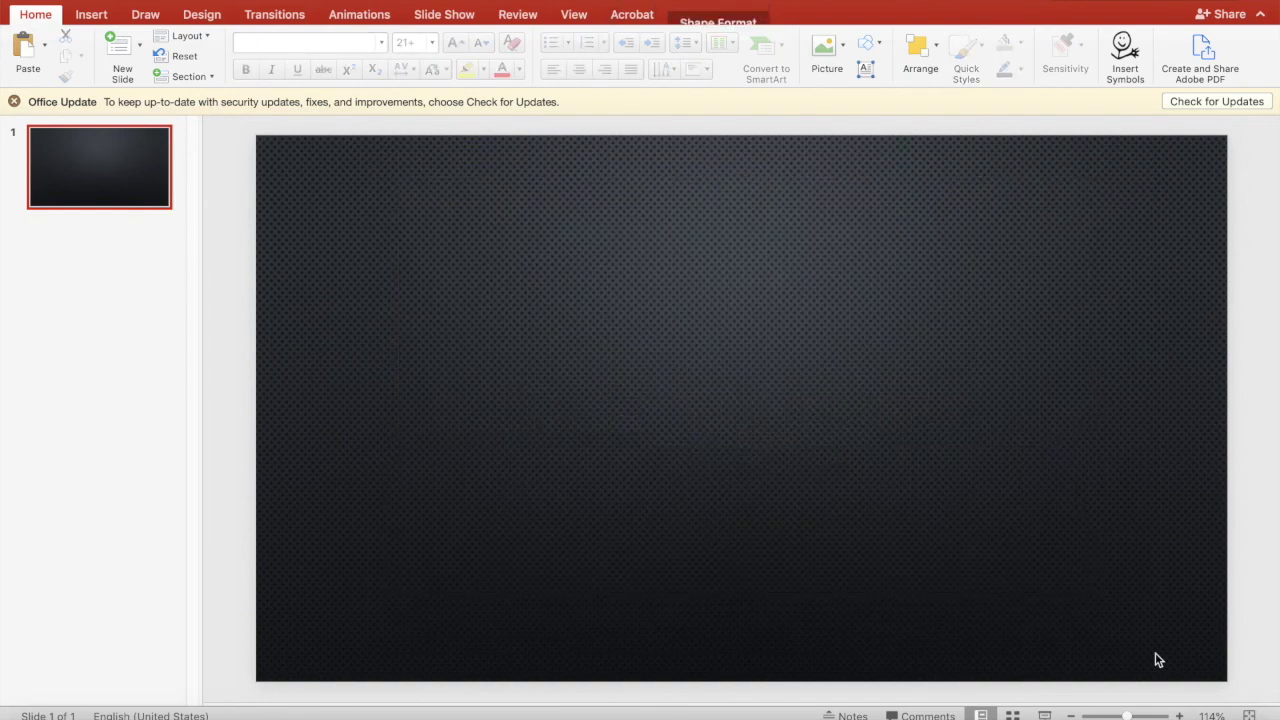
pyautogui.click(127, 188)
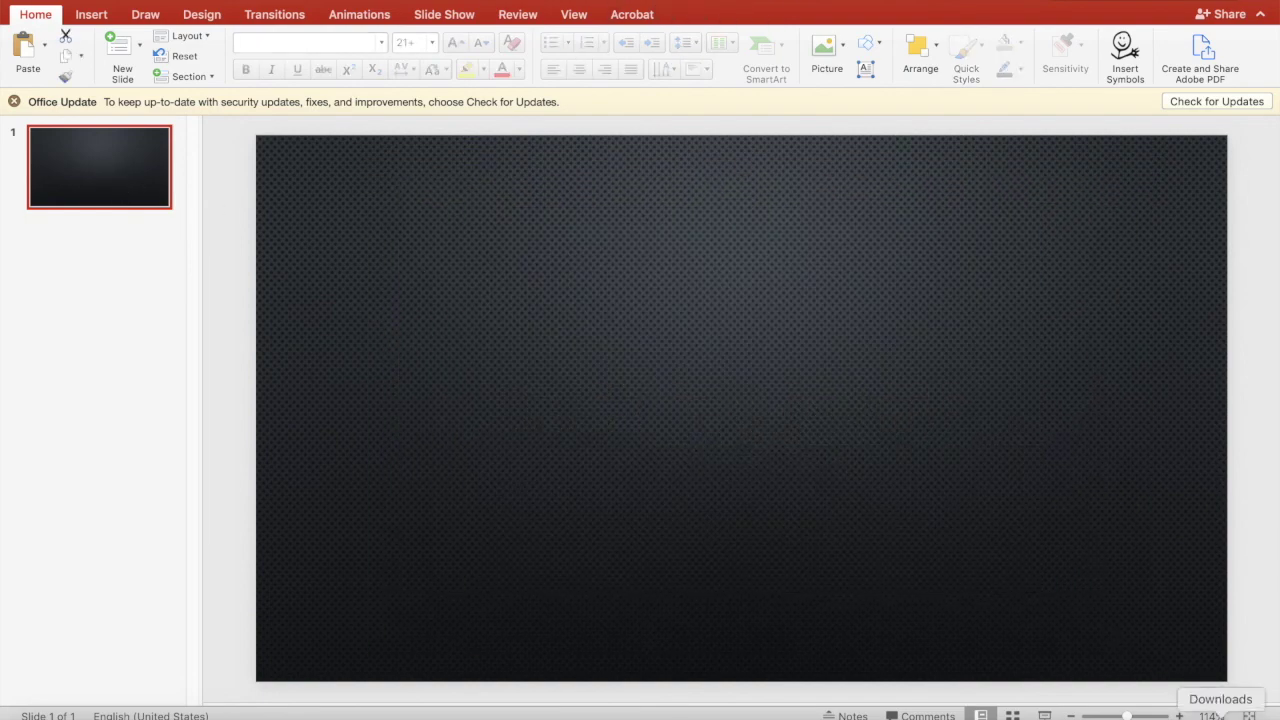
# Step: Insert the five exported images, Test.png through Test-5.png, from the Downloads folder onto the blank slide and close the Finder window
pyautogui.click(1212, 700)
pyautogui.scroll(-15, 1237, 245)
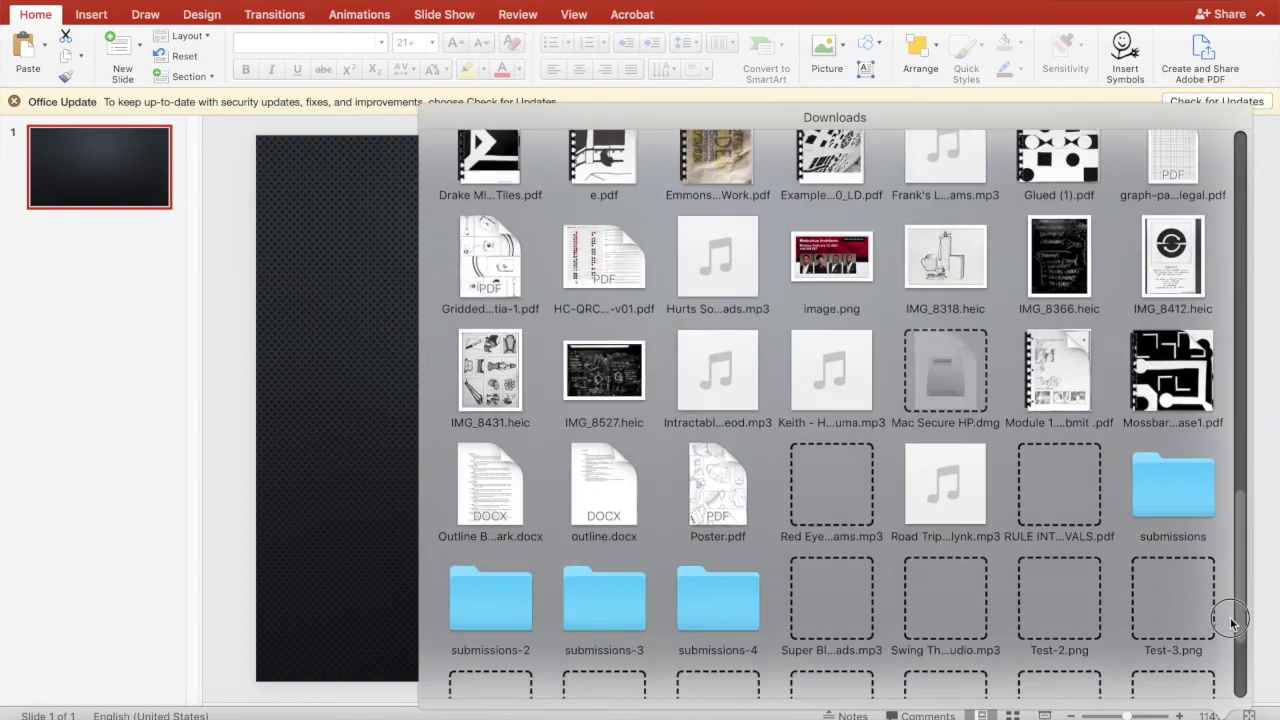
pyautogui.click(705, 625)
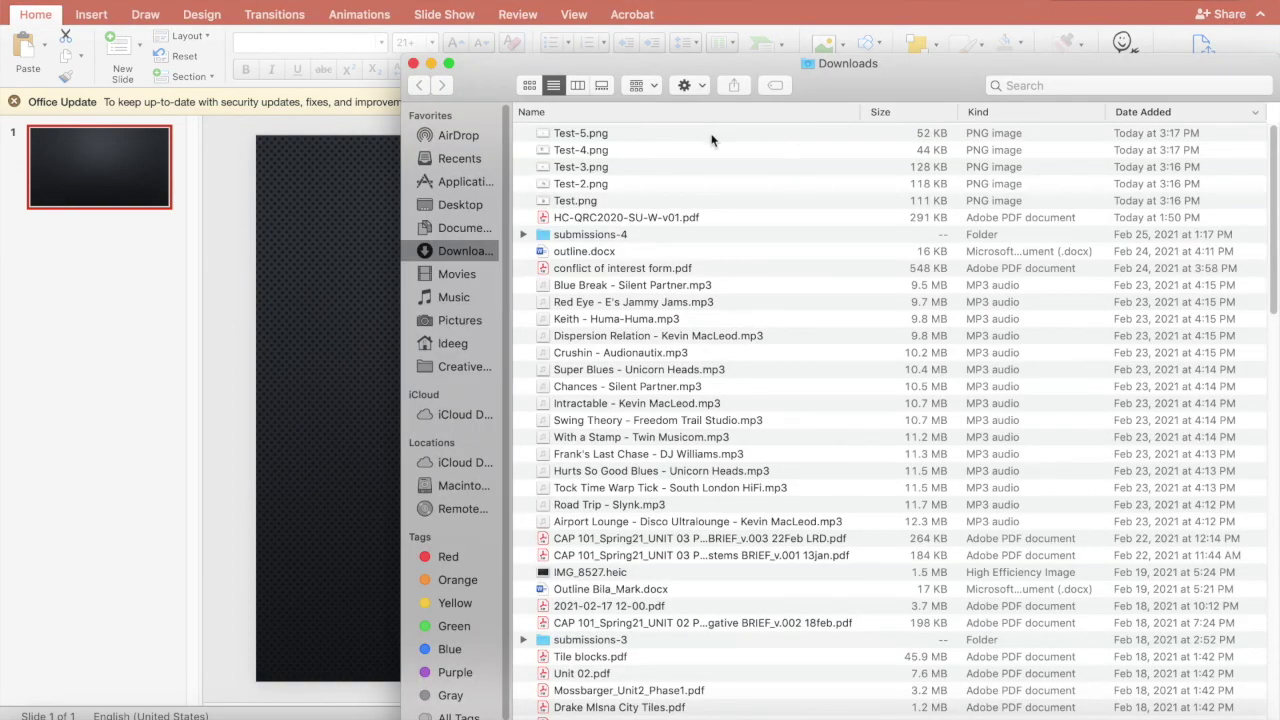
pyautogui.click(715, 136)
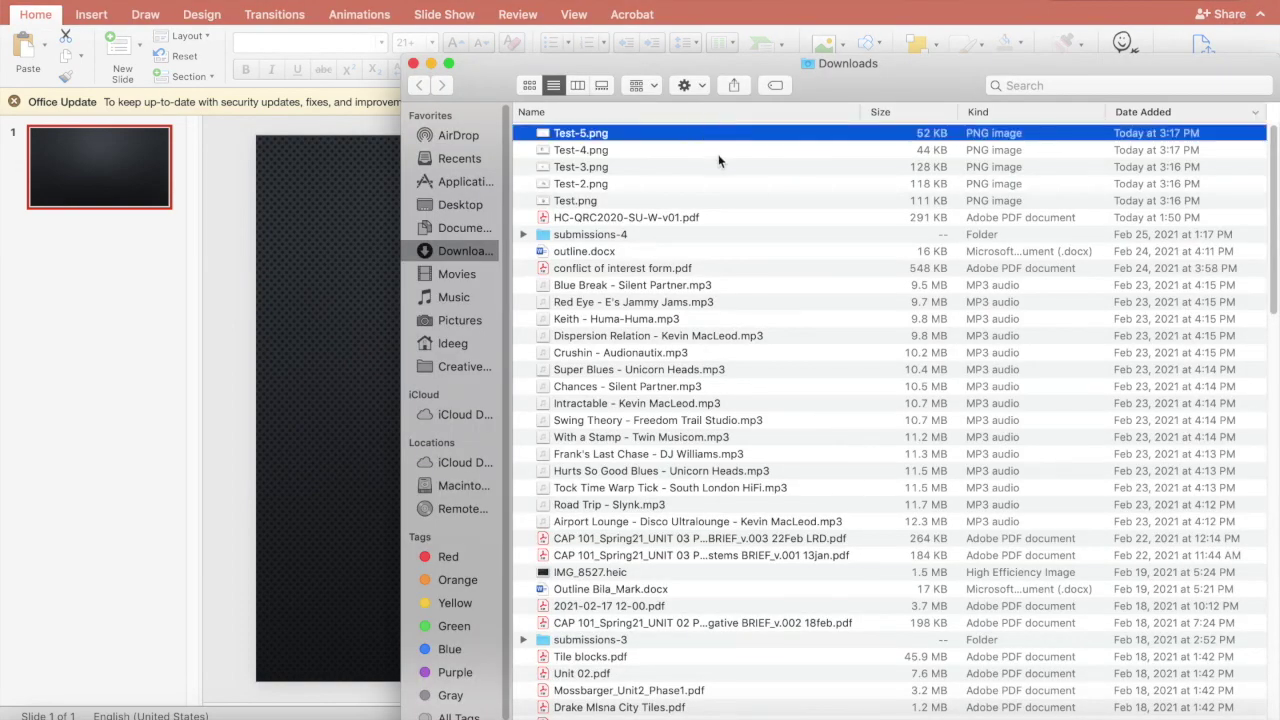
pyautogui.keyDown('shift'); pyautogui.click(686, 204); pyautogui.keyUp('shift')
pyautogui.moveTo(546, 136); pyautogui.dragTo(322, 251)
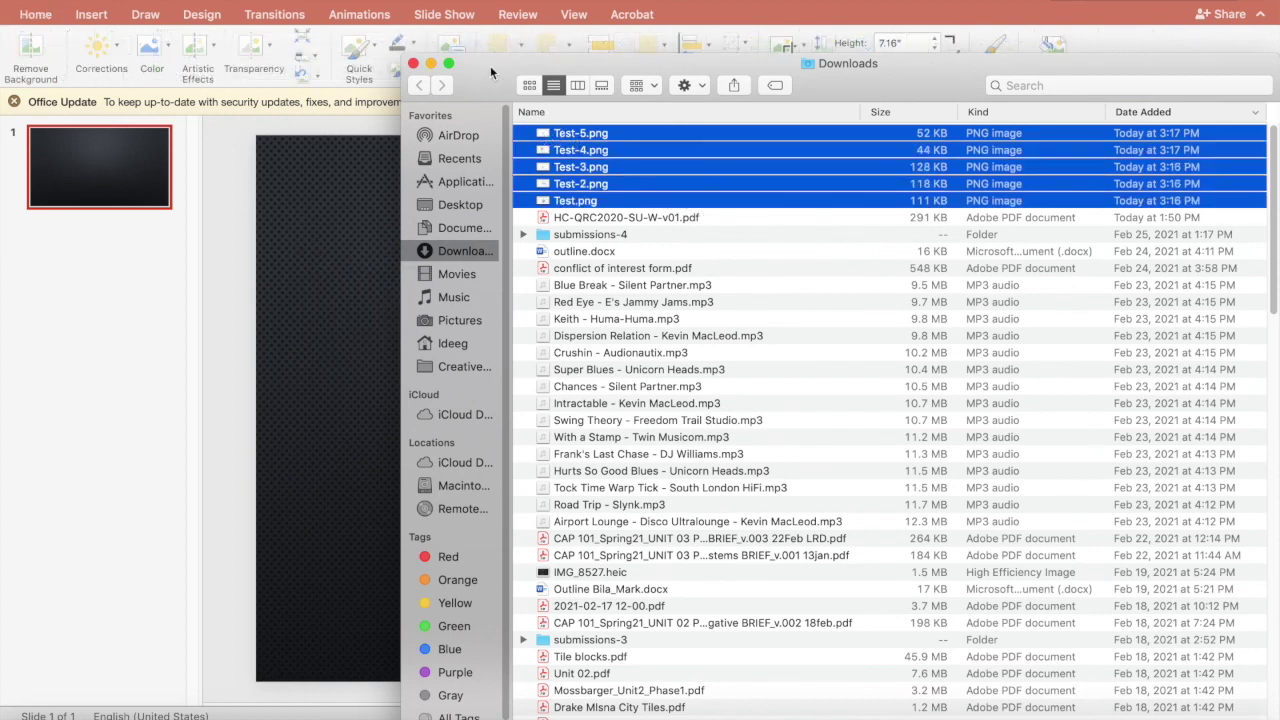
pyautogui.click(413, 63)
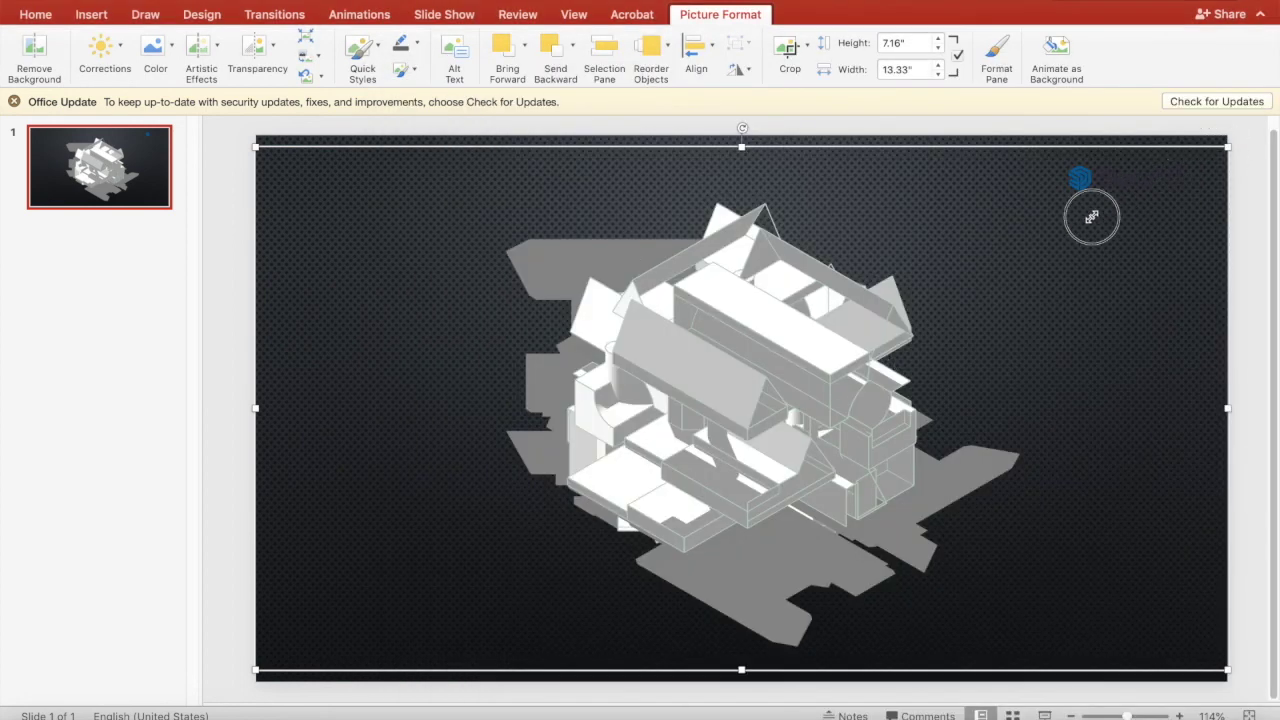
# Step: Move the topmost isometric image toward the slide's left side and scale it down to about 11.87" by 6.37"
pyautogui.moveTo(700, 372); pyautogui.dragTo(449, 389)
pyautogui.moveTo(758, 255); pyautogui.dragTo(717, 259)
pyautogui.moveTo(929, 175); pyautogui.dragTo(822, 318)
pyautogui.moveTo(437, 457); pyautogui.dragTo(536, 422)
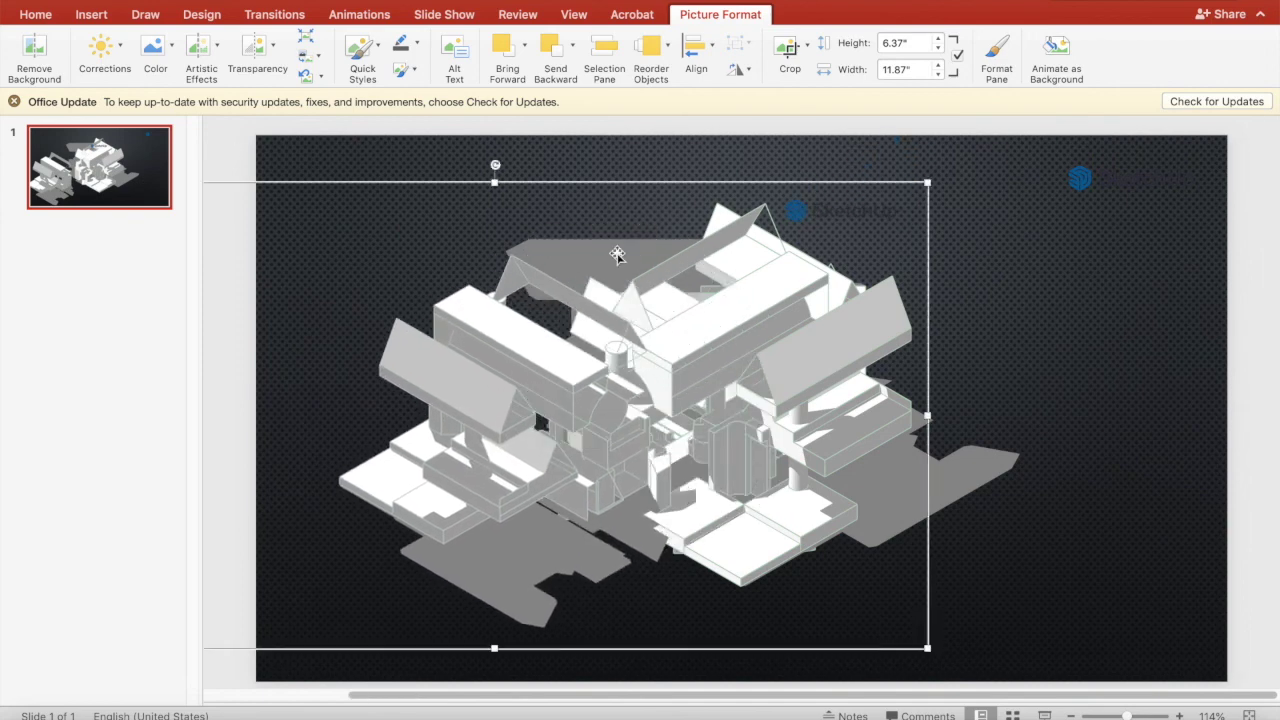
# Step: Crop the SketchUp logo off the scaled-down isometric image and move the image further toward the slide's upper left
pyautogui.click(789, 50)
pyautogui.moveTo(920, 185)
pyautogui.mouseDown()
pyautogui.moveTo(675, 272)
pyautogui.moveTo(700, 230)
pyautogui.mouseUp()
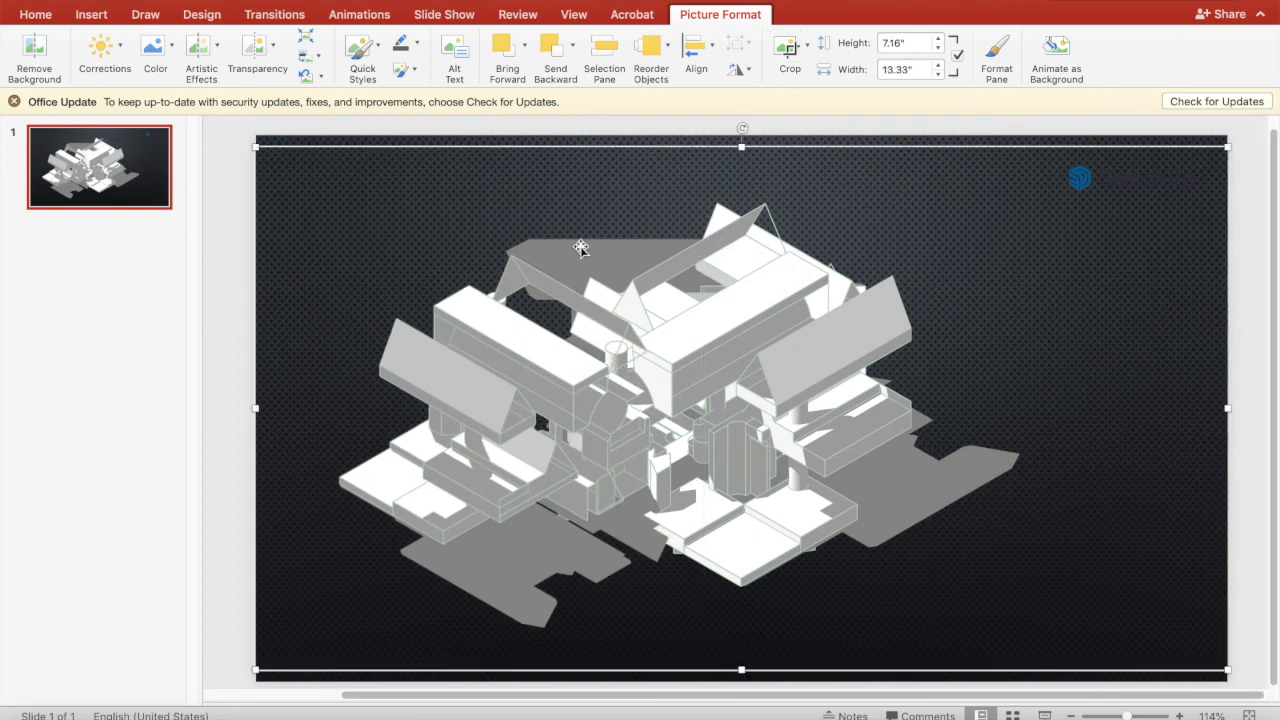
pyautogui.moveTo(574, 333); pyautogui.dragTo(436, 268)
# Step: Move the next isometric image left and crop its SketchUp logo away, leaving it about 11.21" by 6.42"
pyautogui.moveTo(747, 337); pyautogui.dragTo(525, 305)
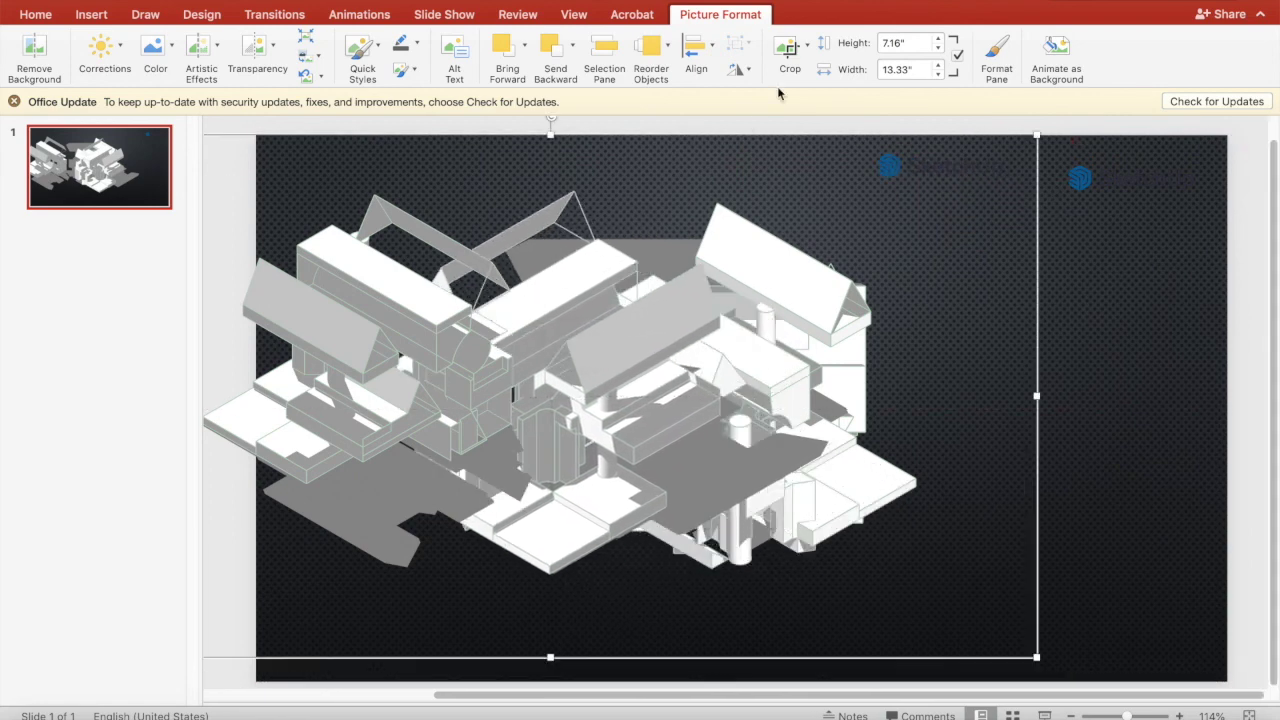
pyautogui.click(786, 46)
pyautogui.moveTo(1031, 140); pyautogui.dragTo(880, 190)
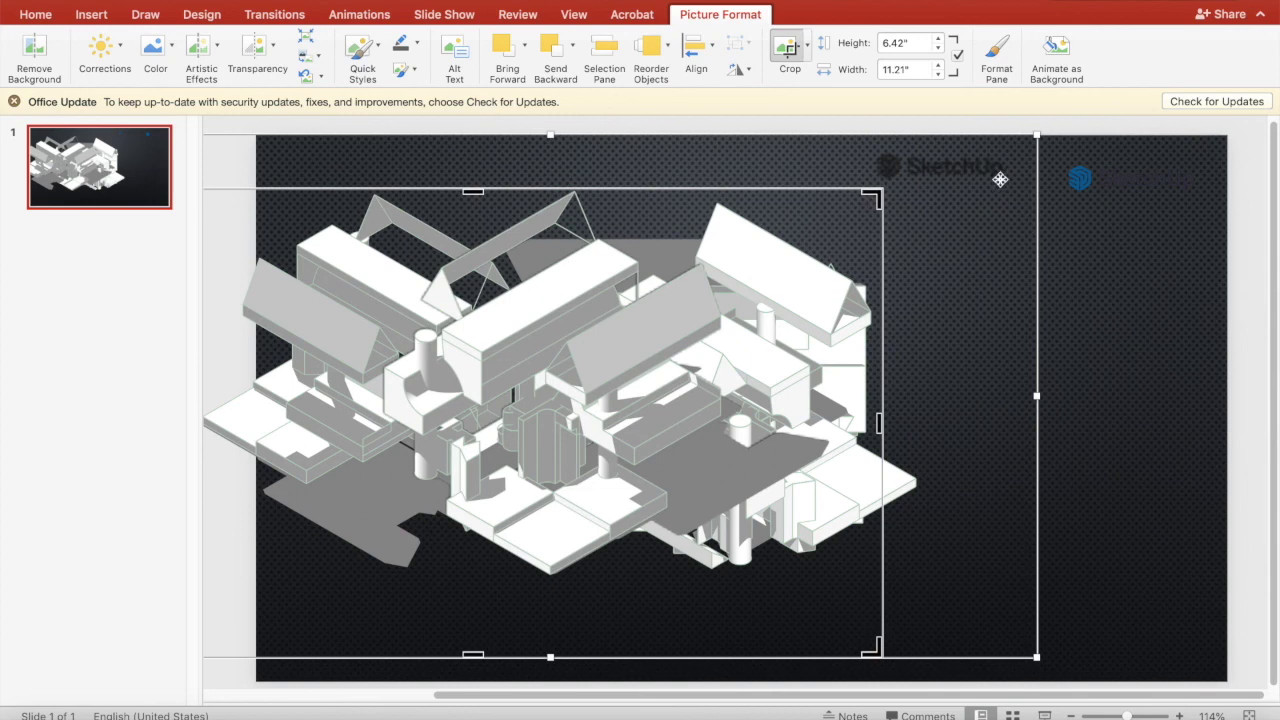
pyautogui.click(1126, 183)
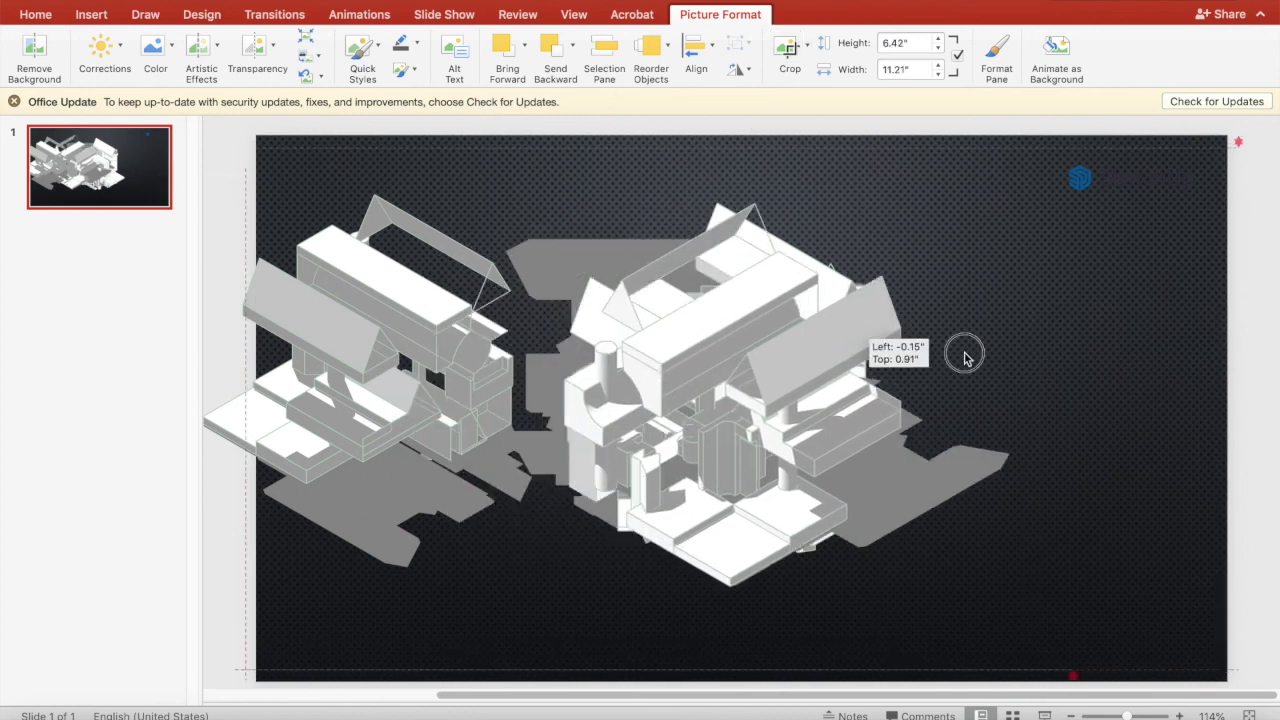